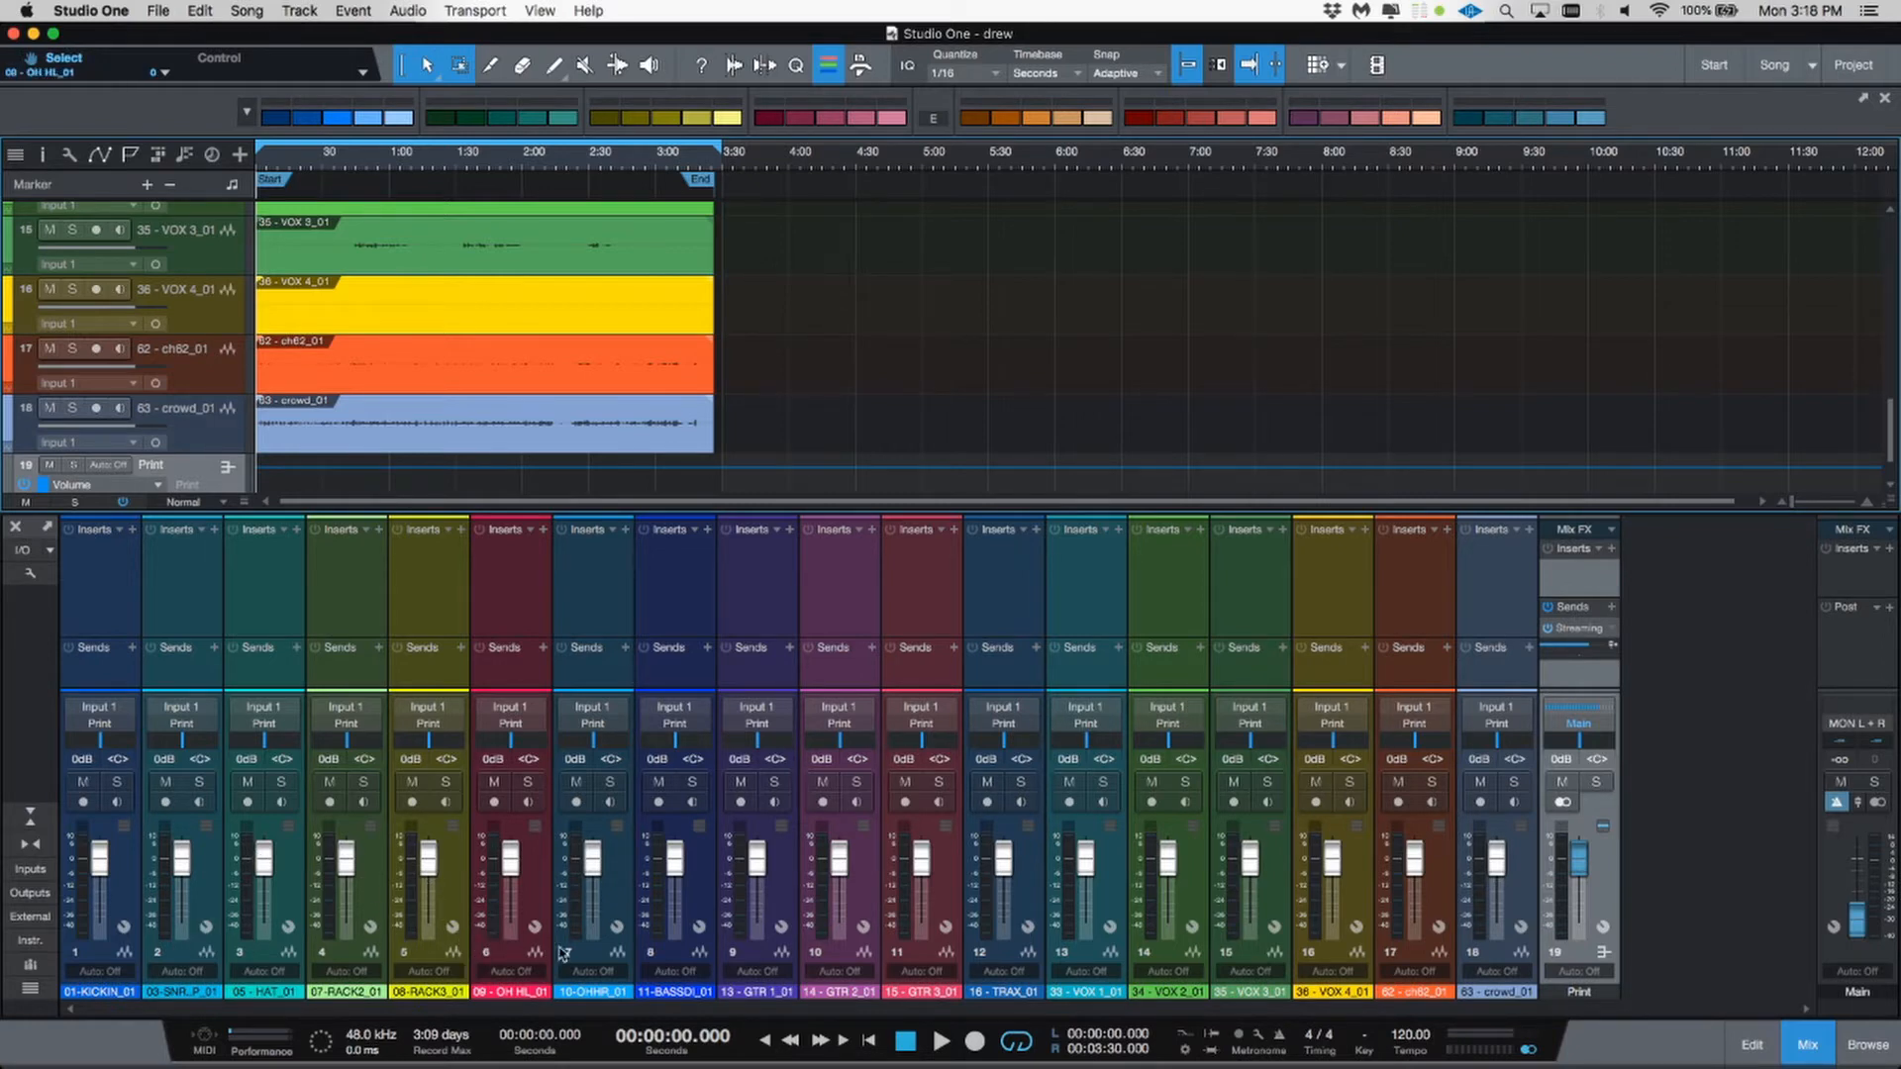
# Step: Select the drum channels 1 through 7 and color them dark blue
pyautogui.click(592, 961)
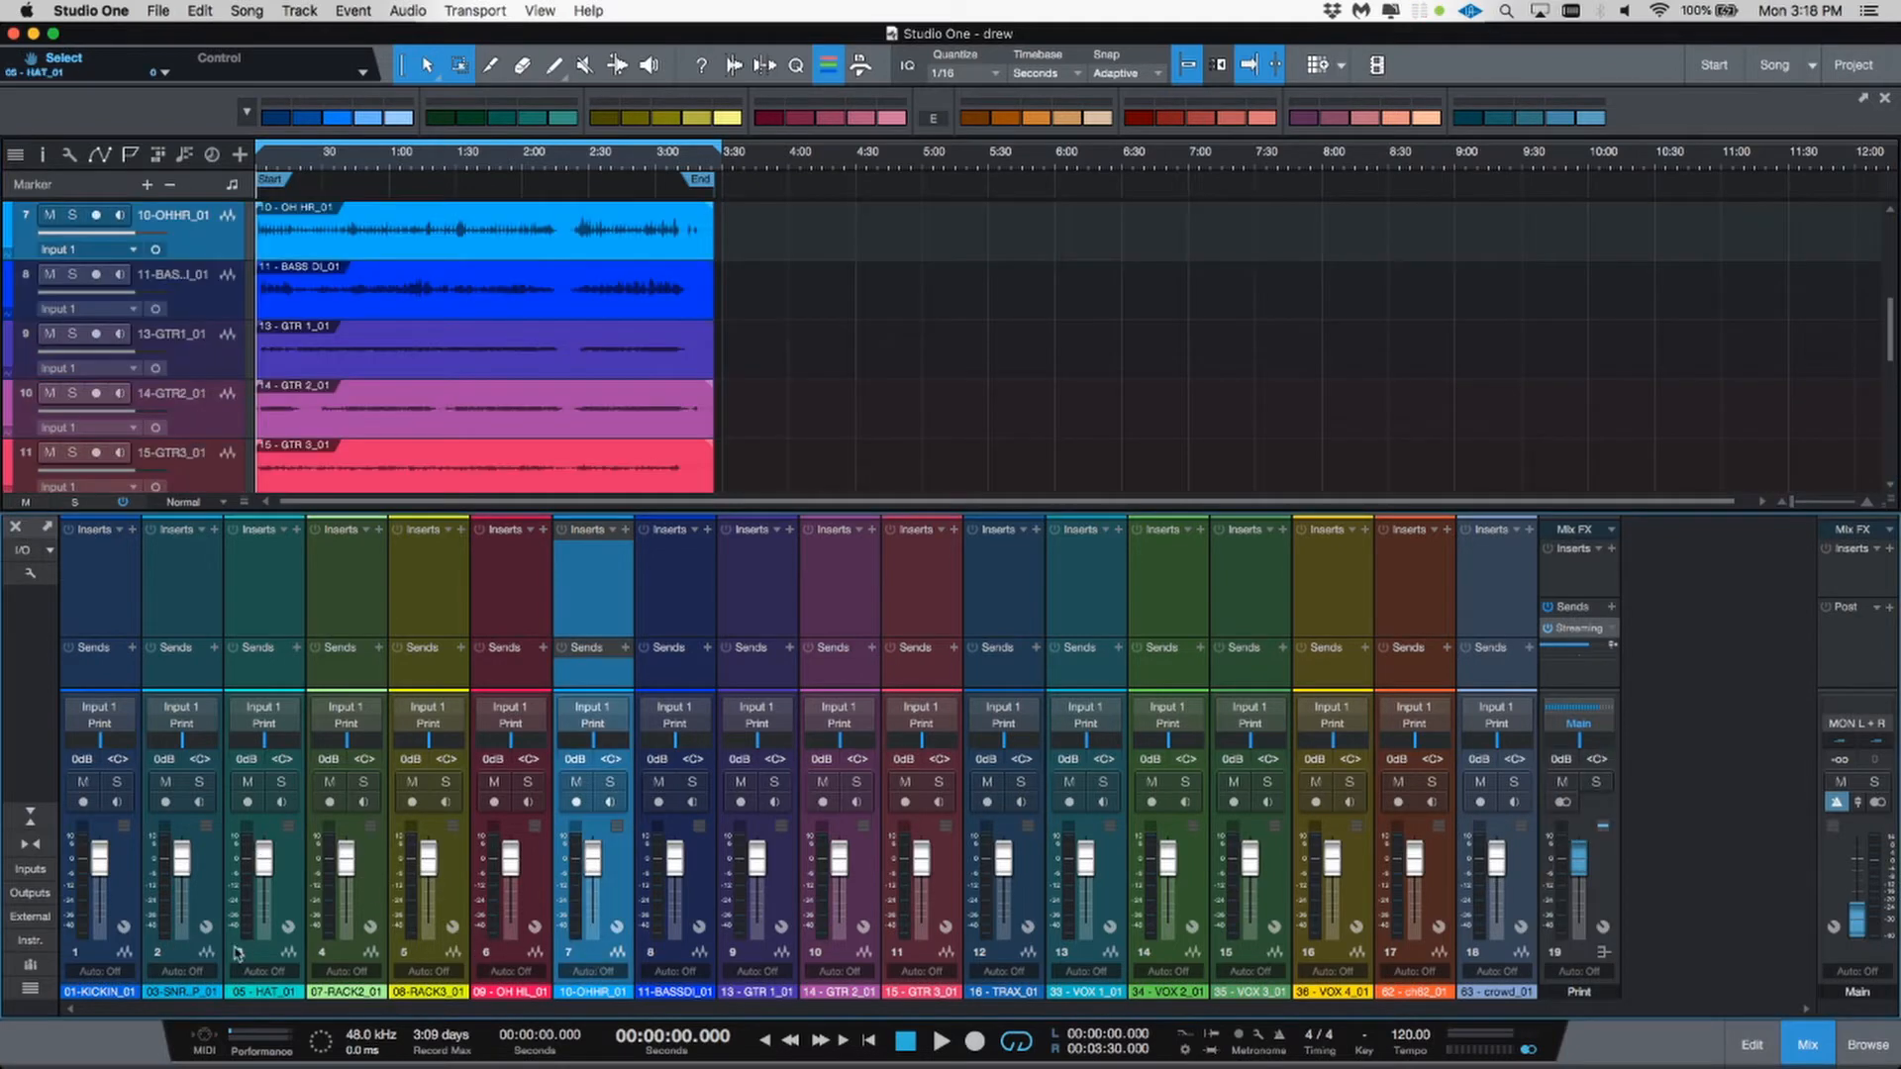
pyautogui.click(109, 957)
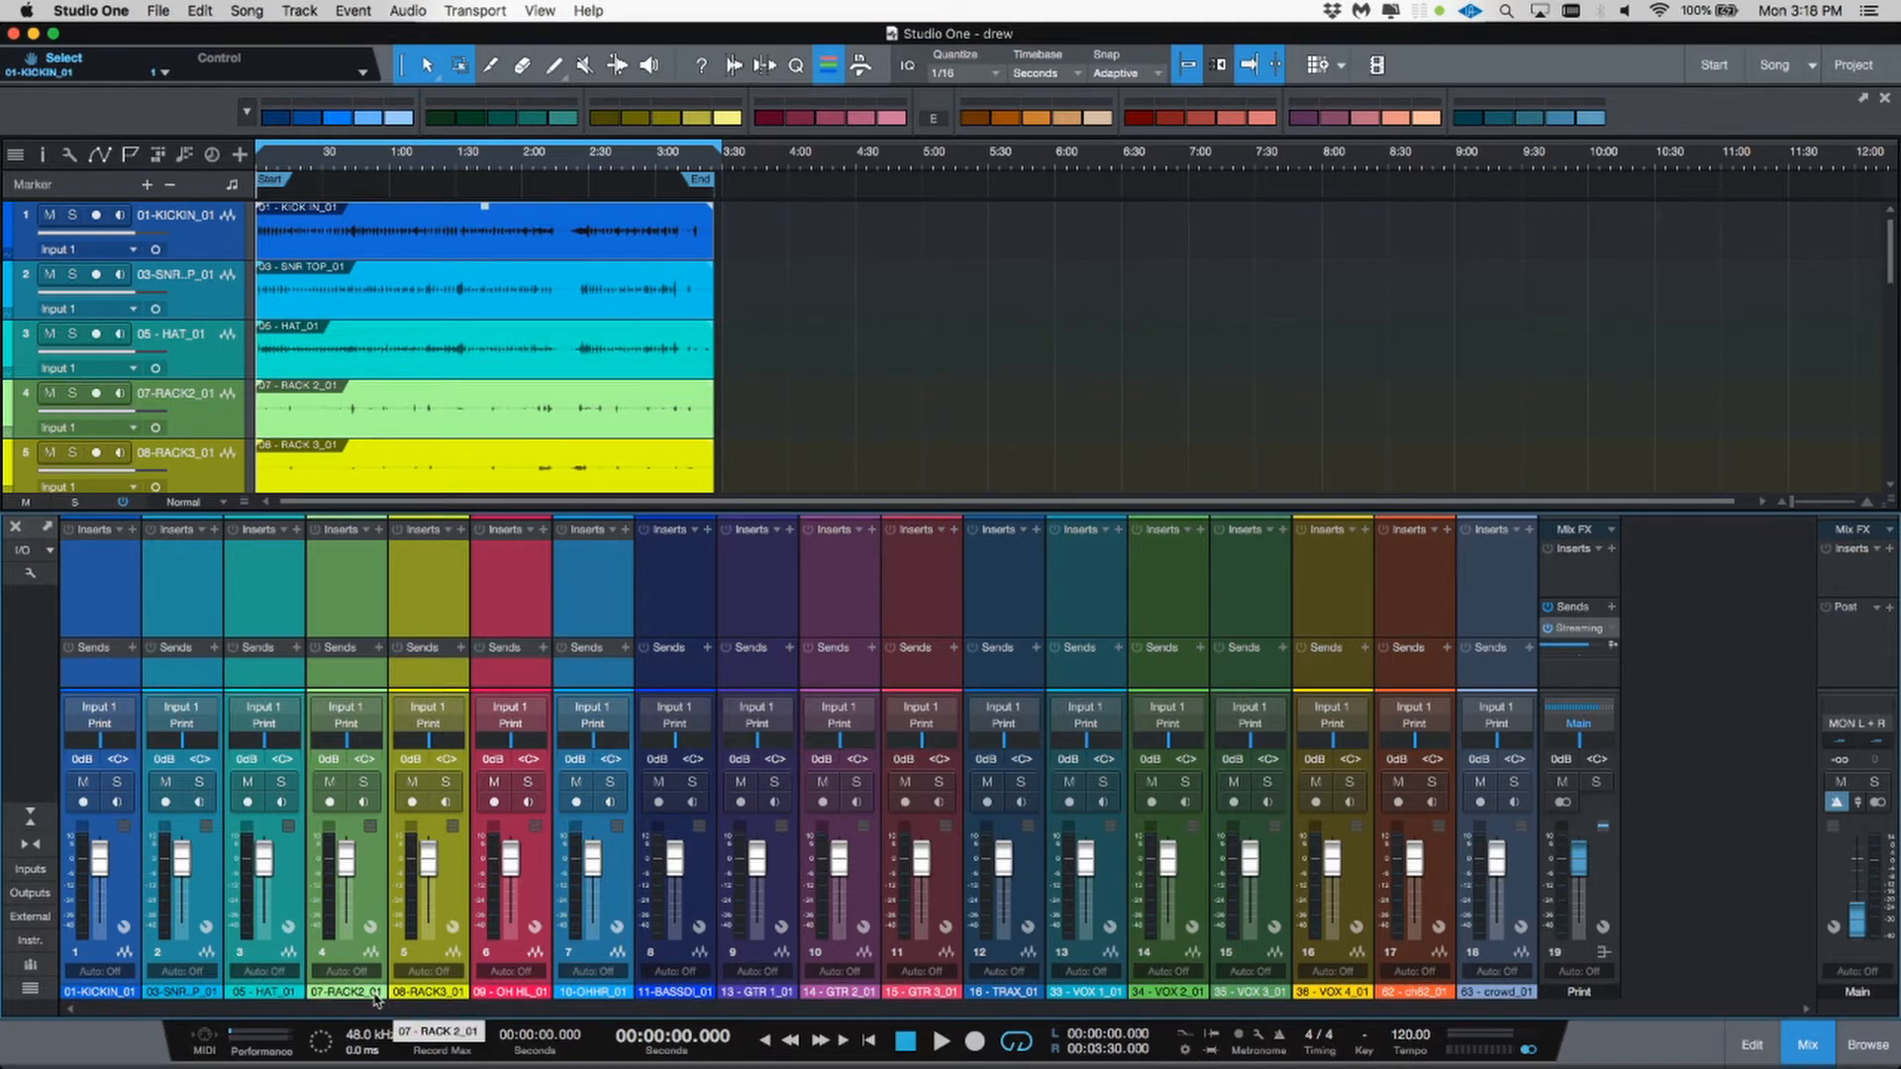
pyautogui.click(366, 924)
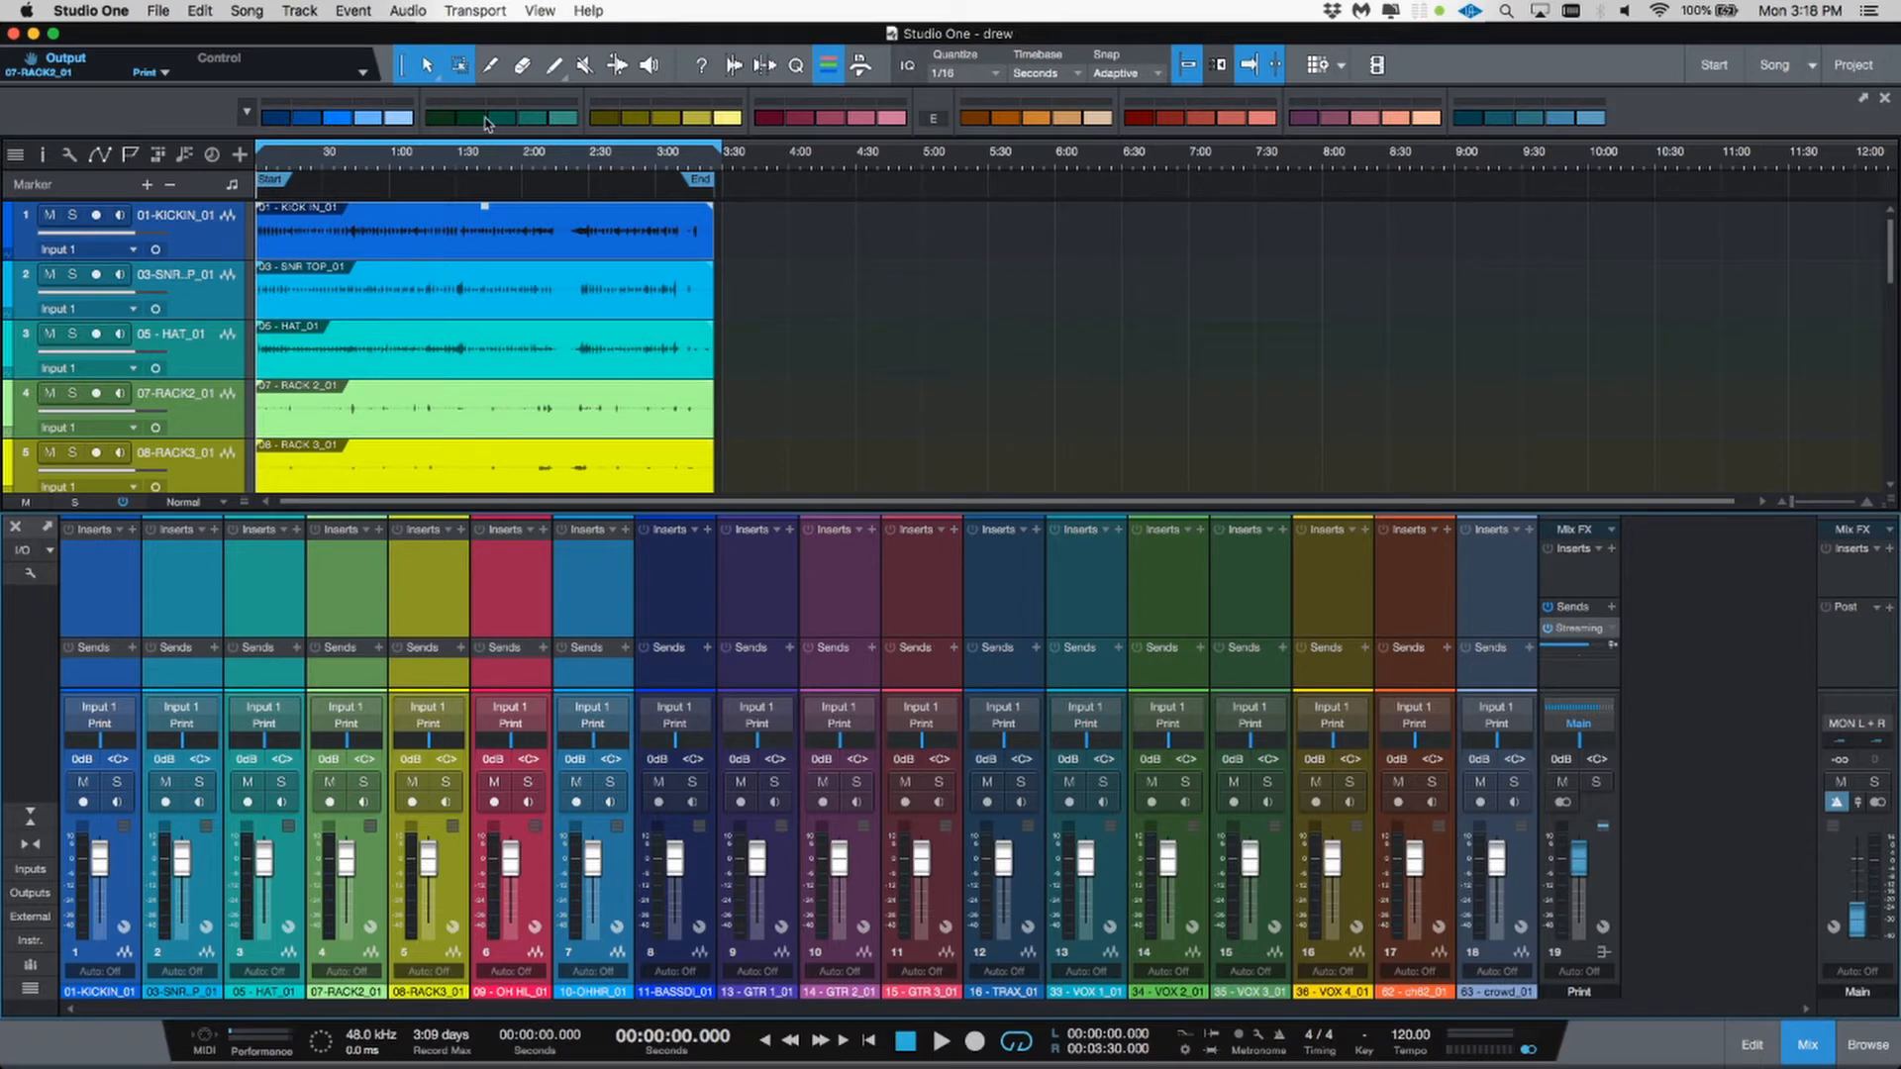
pyautogui.click(283, 120)
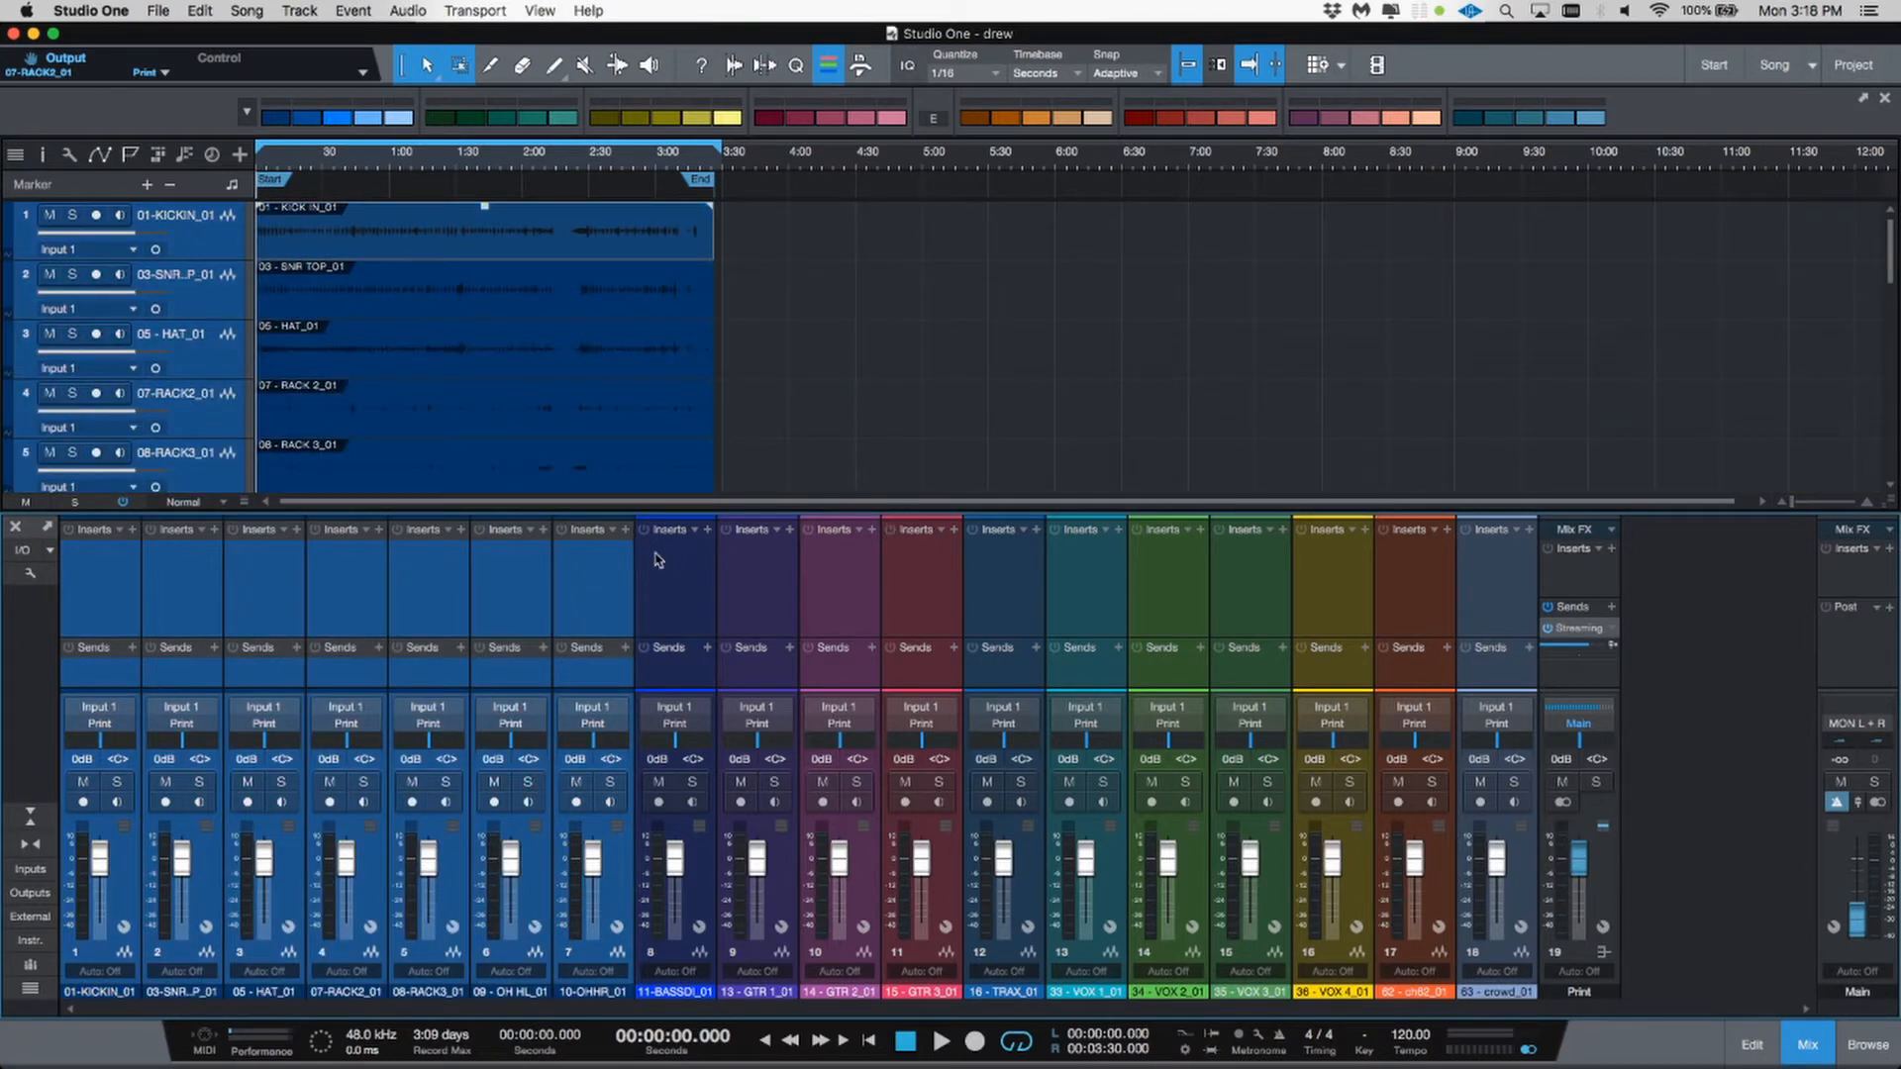
# Step: Color the 11-BASSDI bass channel green
pyautogui.click(627, 586)
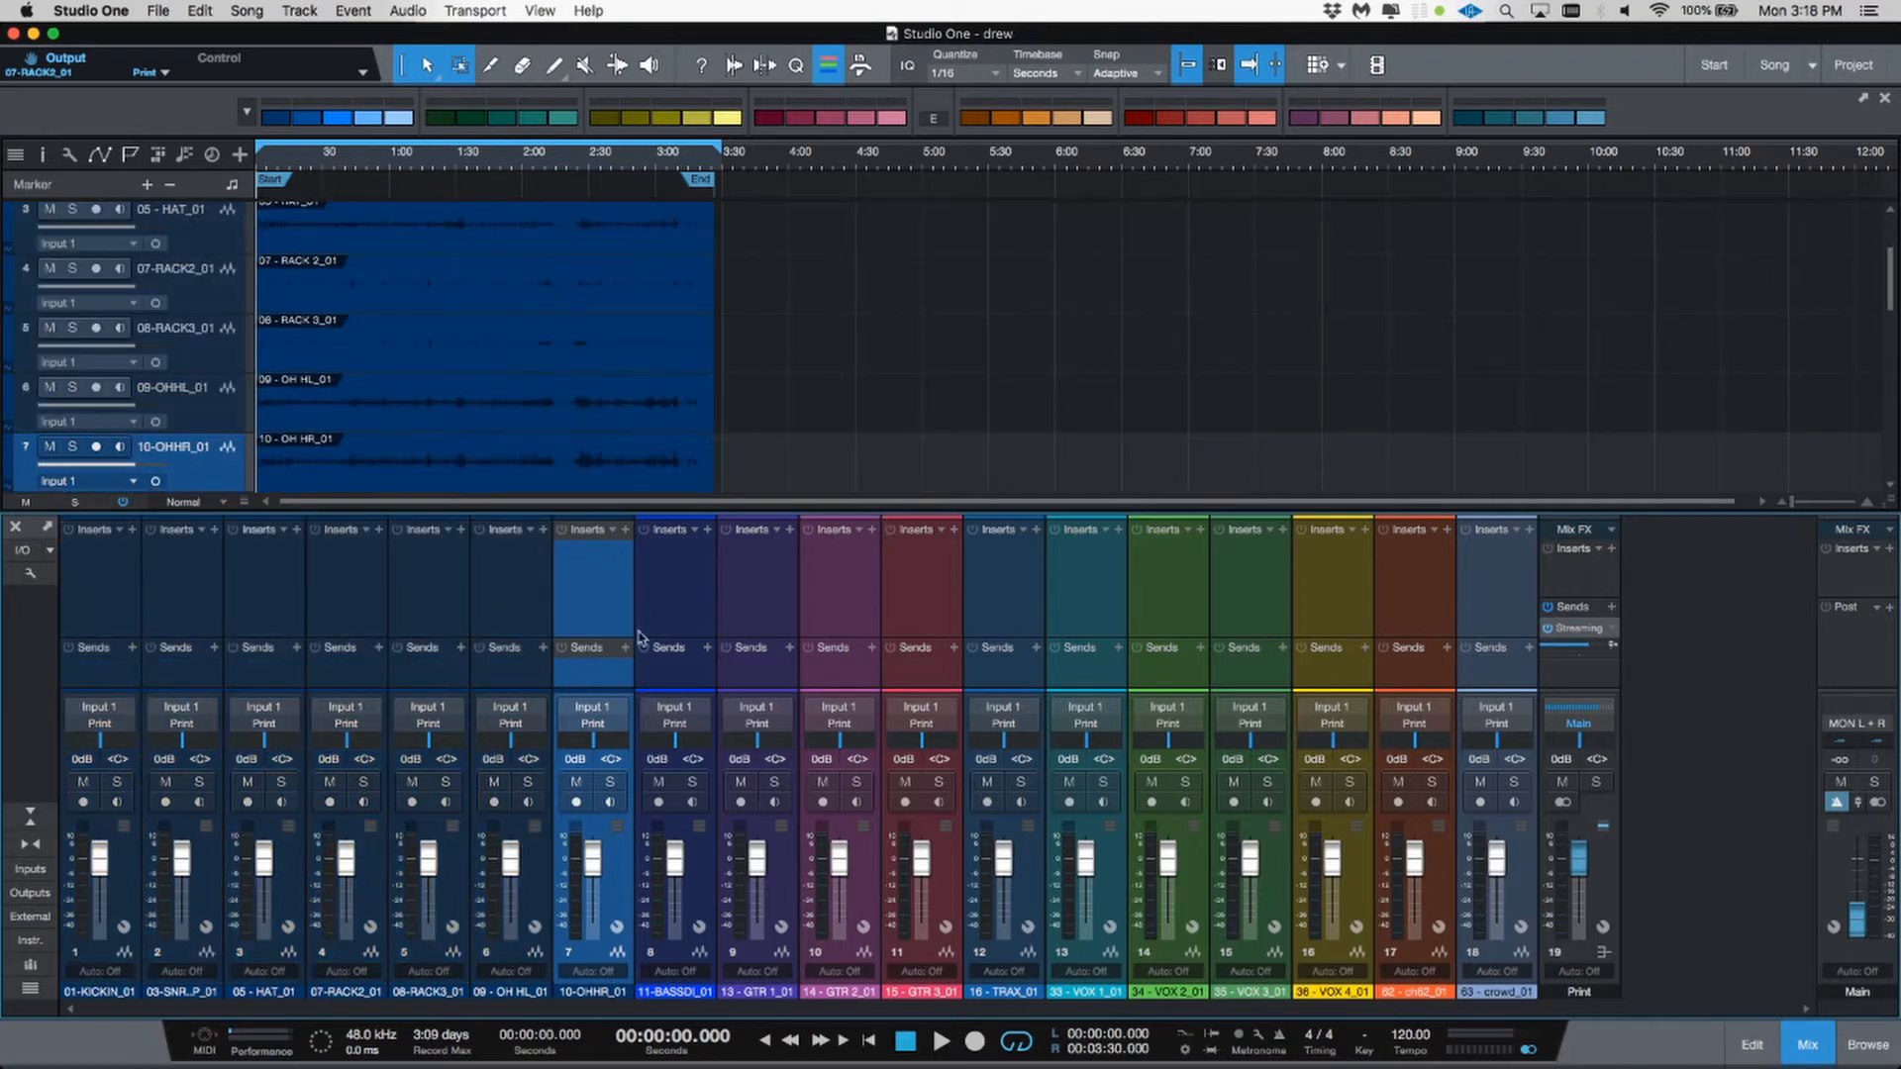
pyautogui.click(691, 958)
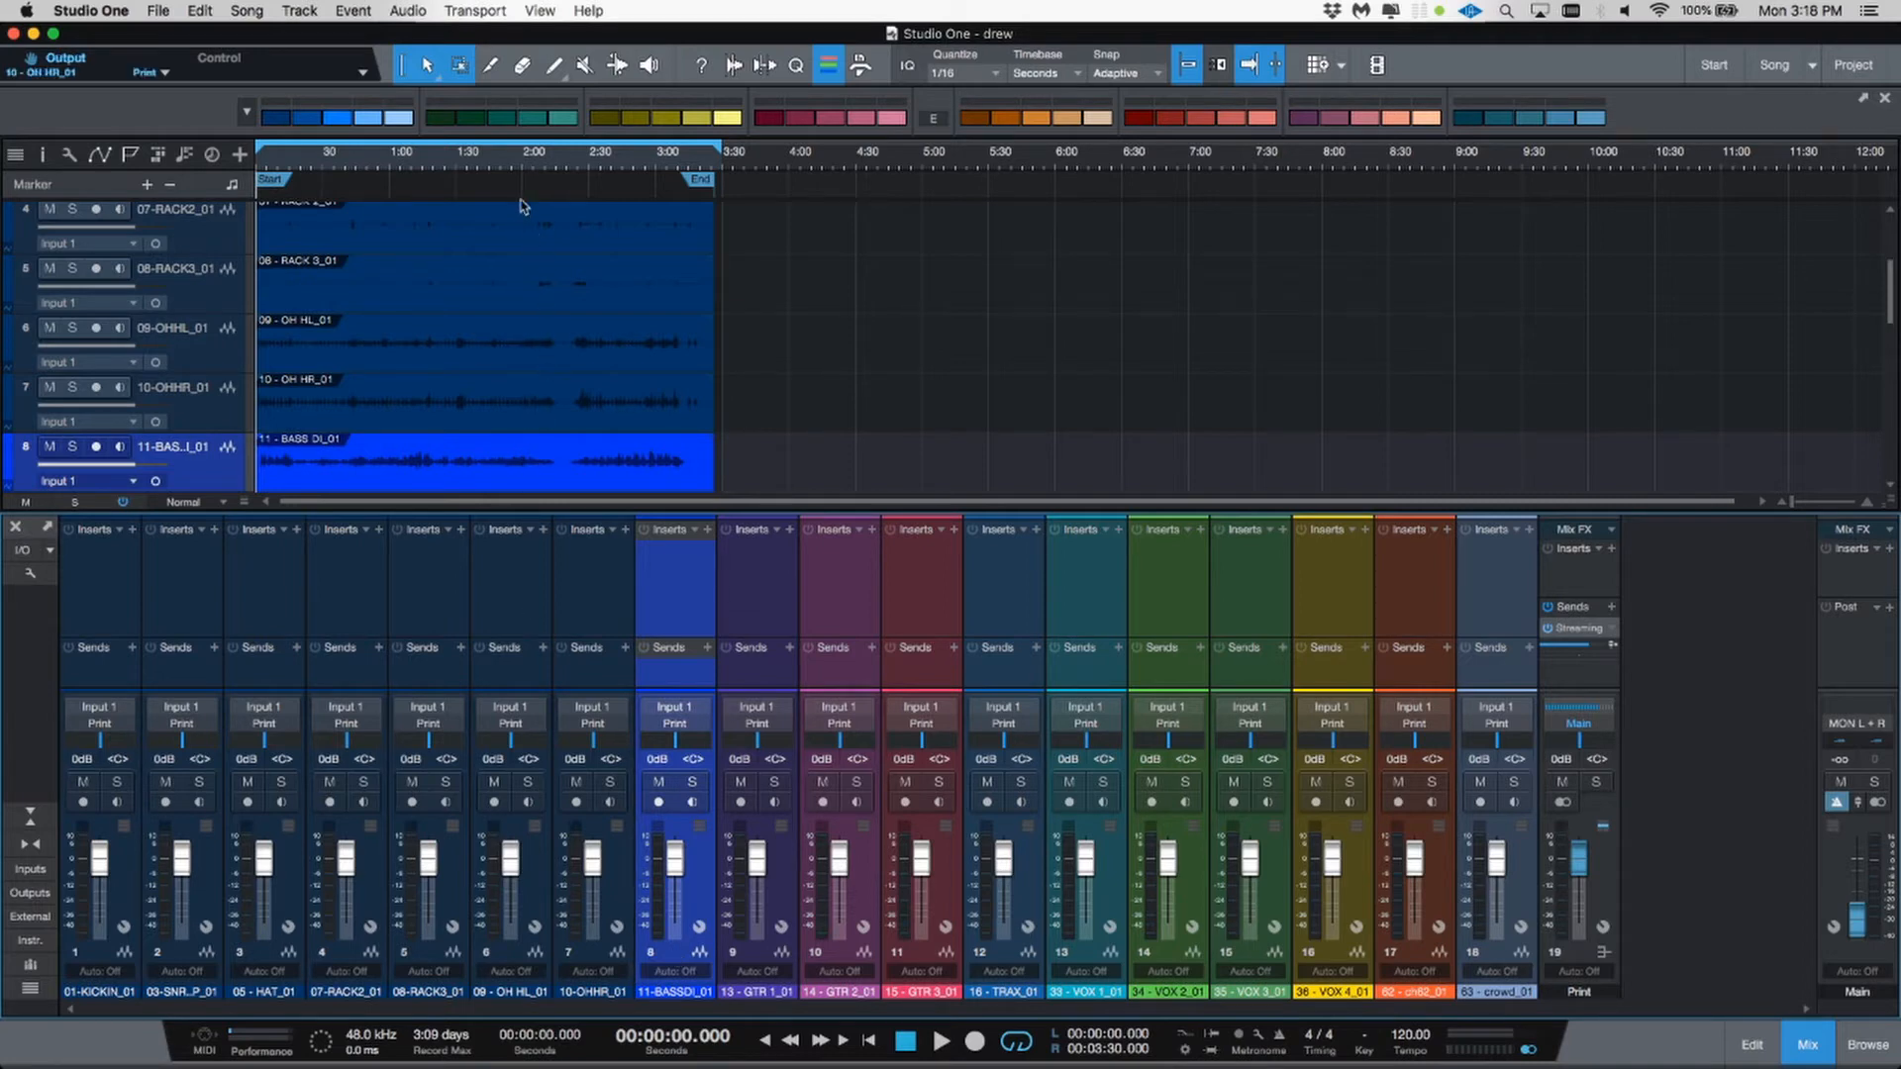
pyautogui.click(470, 121)
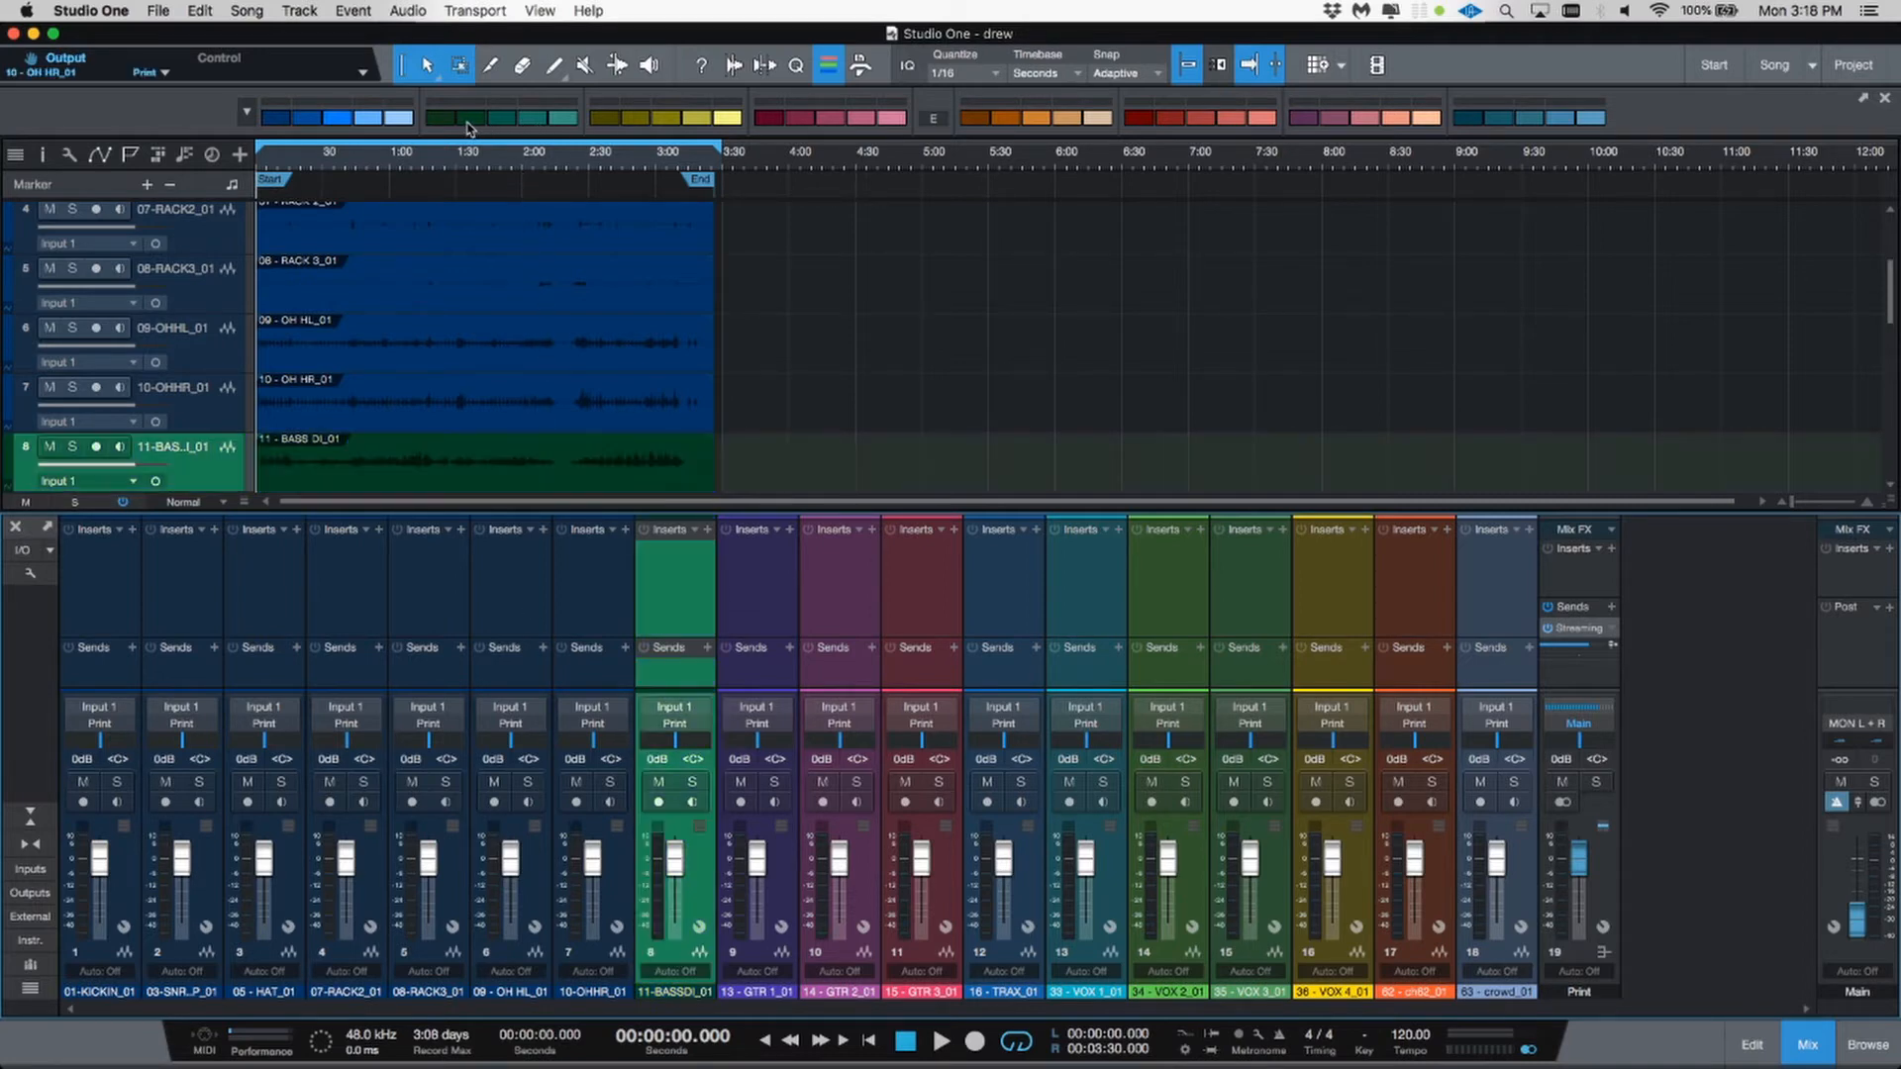
pyautogui.click(773, 972)
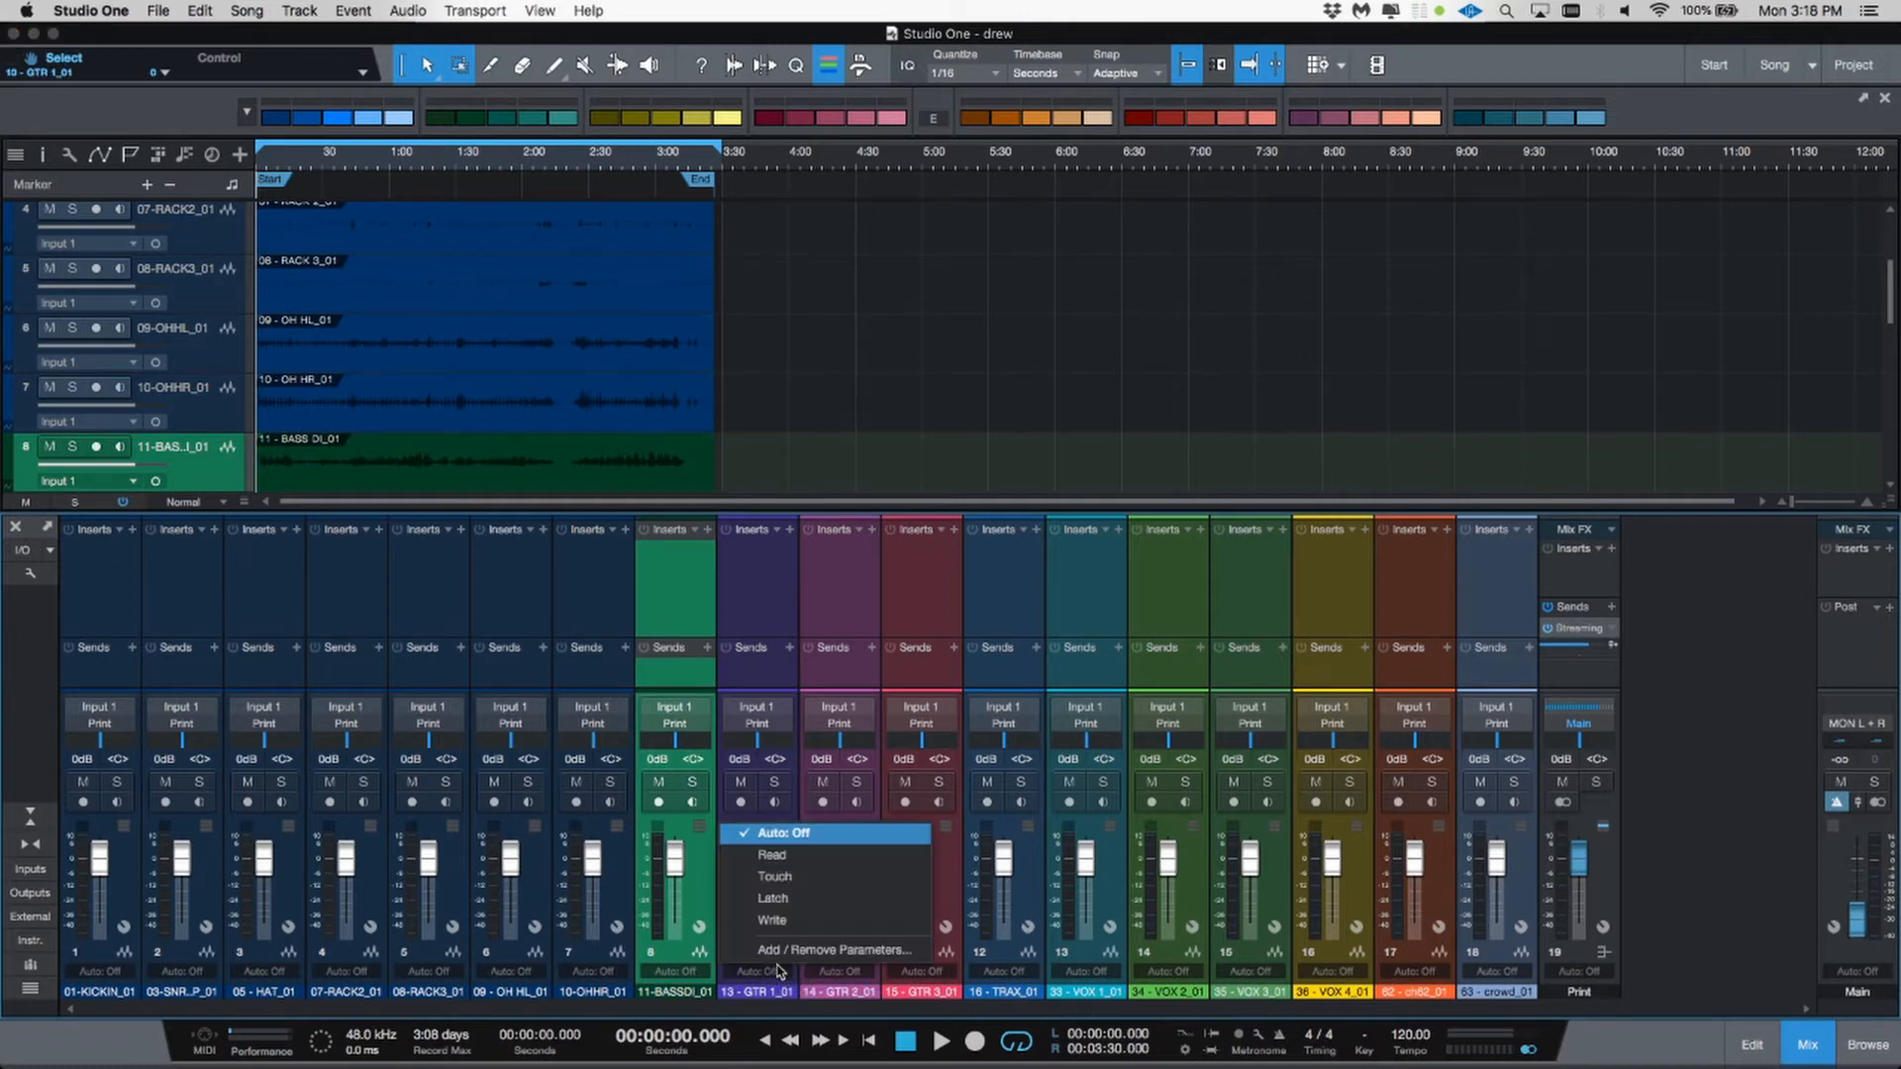
pyautogui.click(771, 697)
pyautogui.click(761, 969)
pyautogui.click(734, 682)
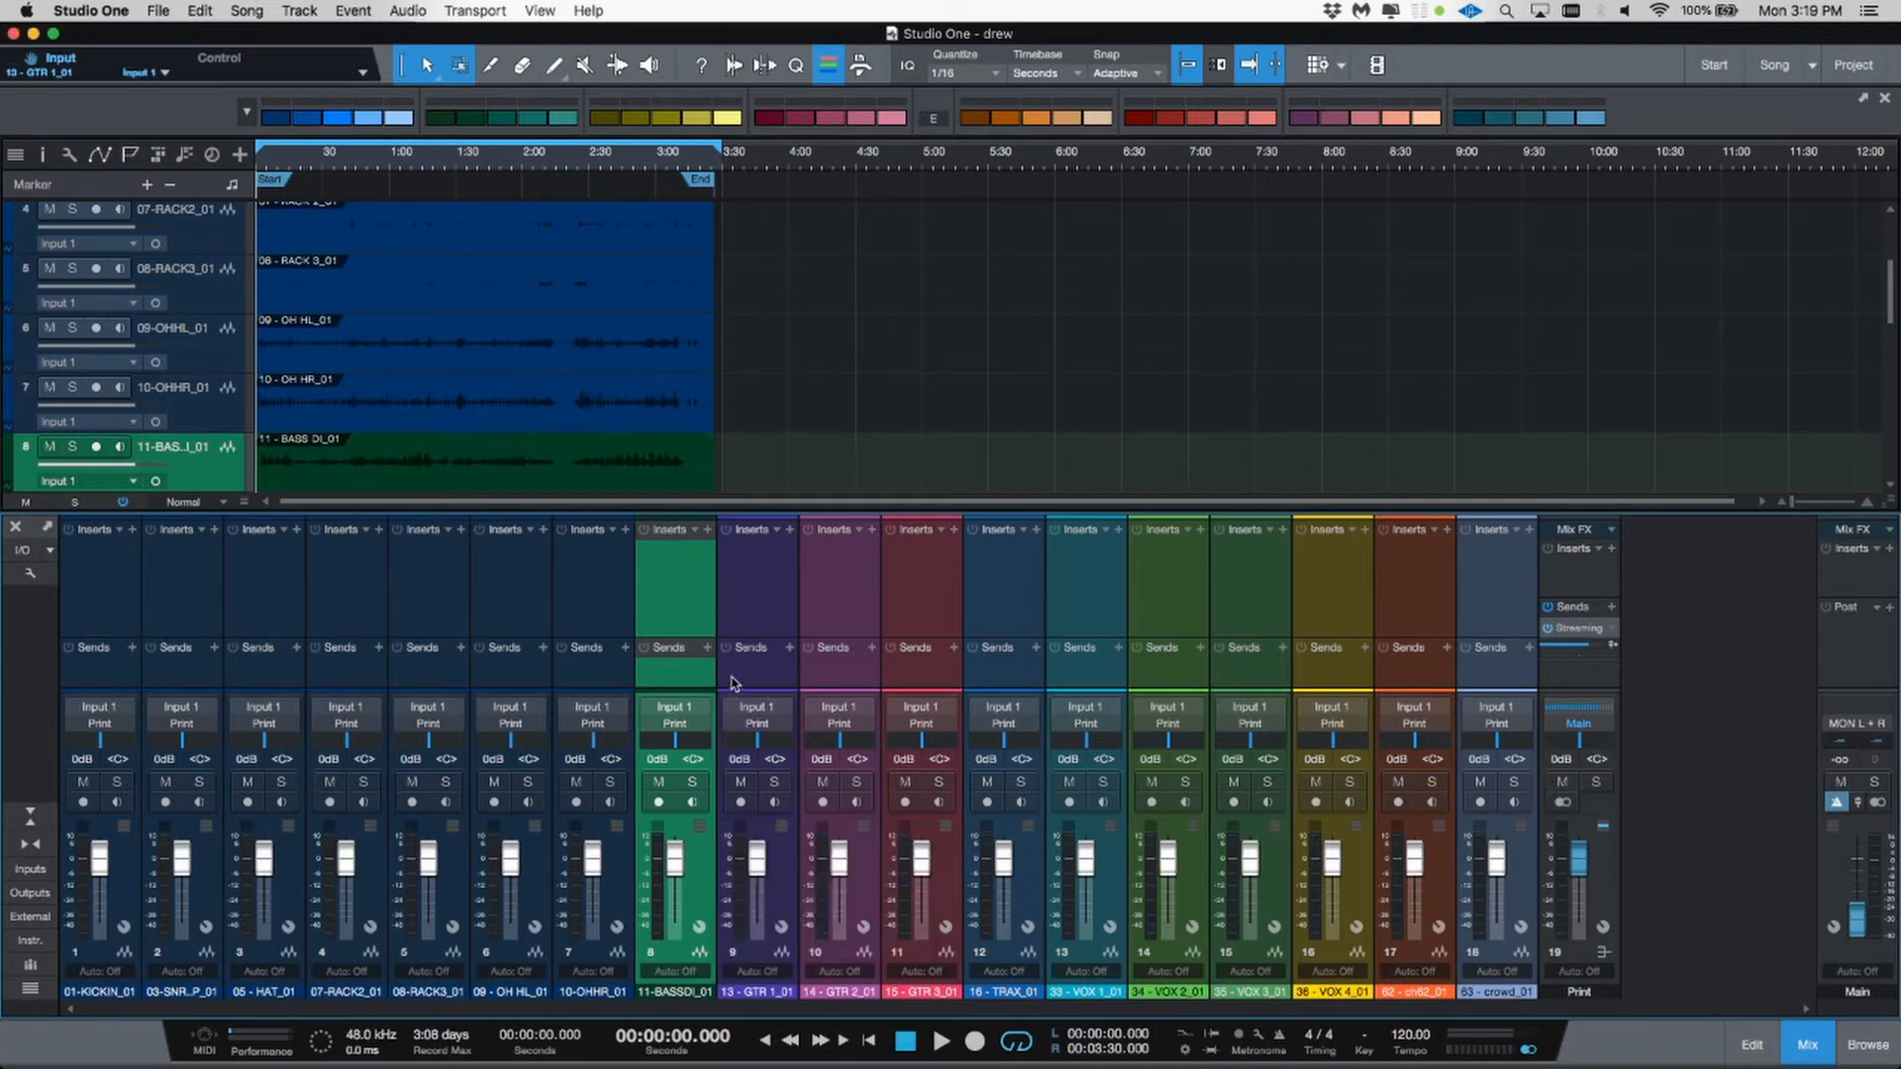
# Step: Select the three guitar channels 9 through 11 and color them teal green
pyautogui.click(775, 903)
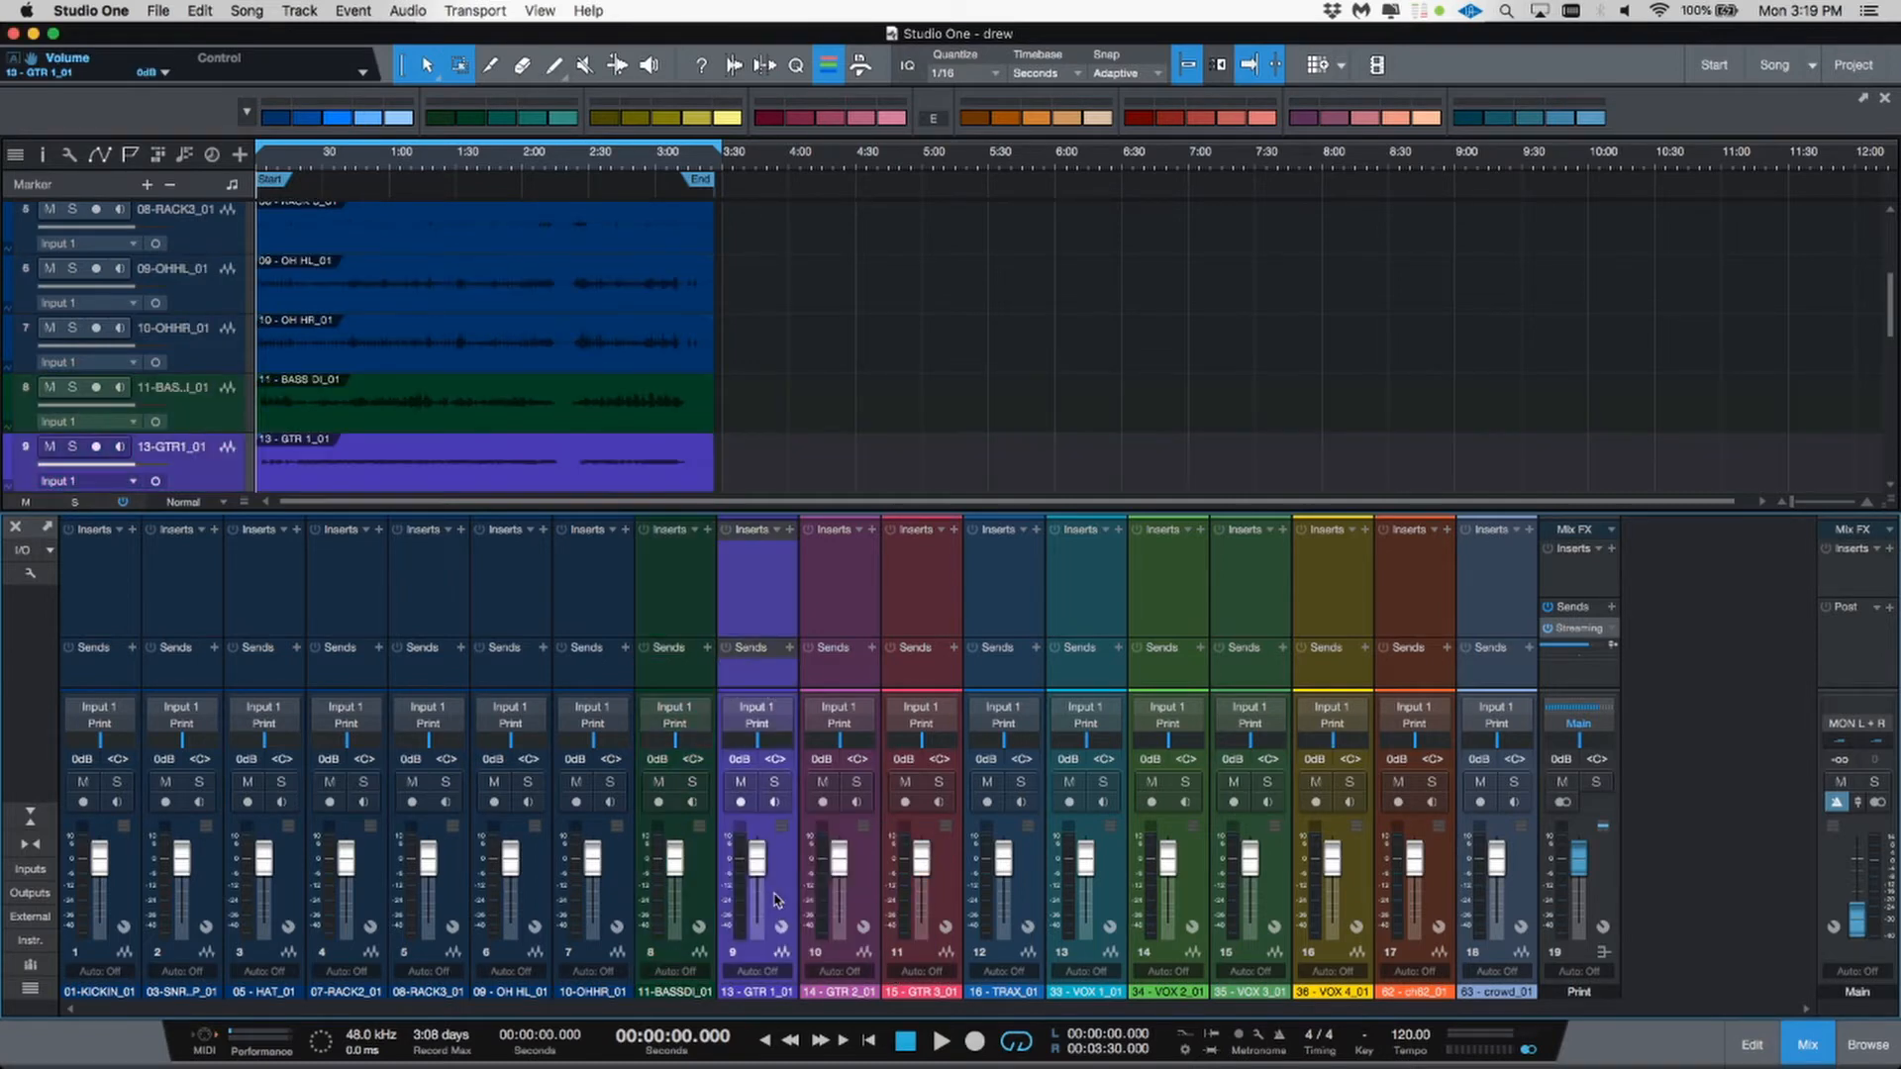
pyautogui.keyDown('shift'); pyautogui.click(942, 926); pyautogui.keyUp('shift')
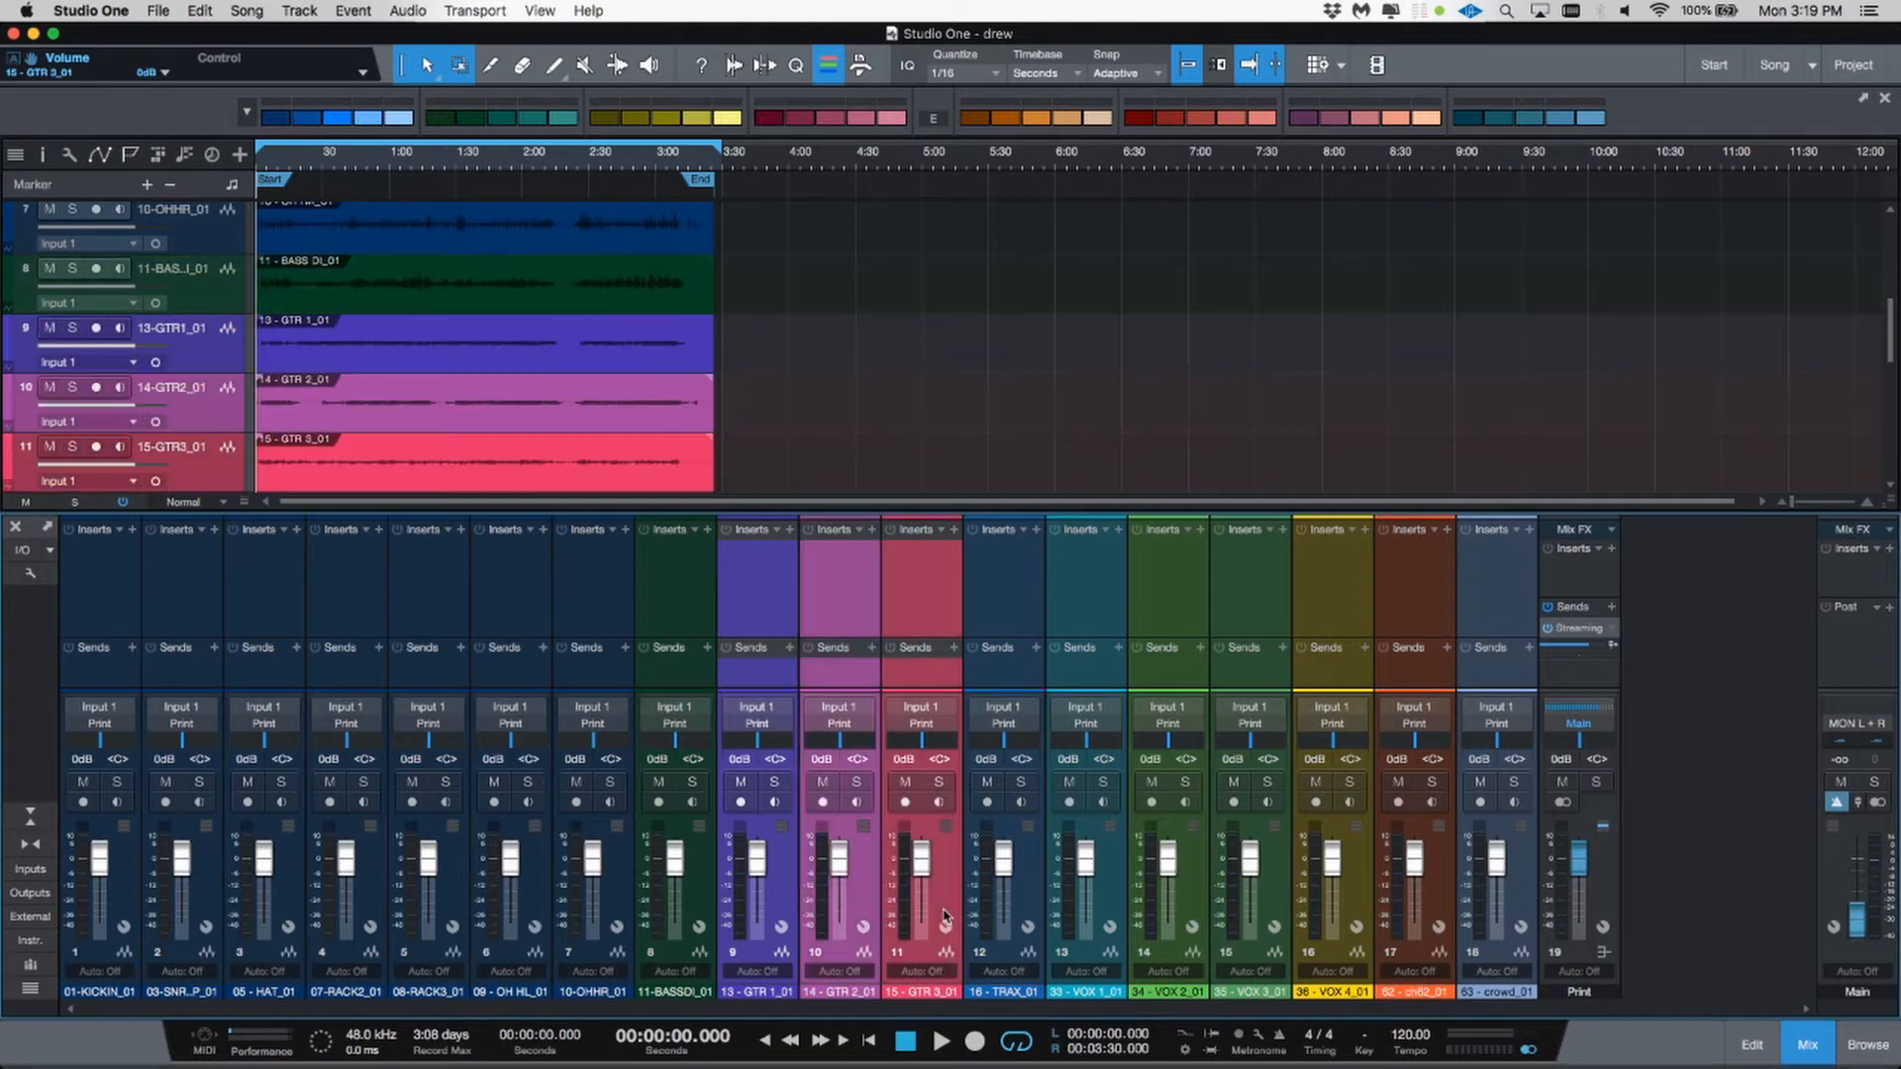
pyautogui.click(505, 123)
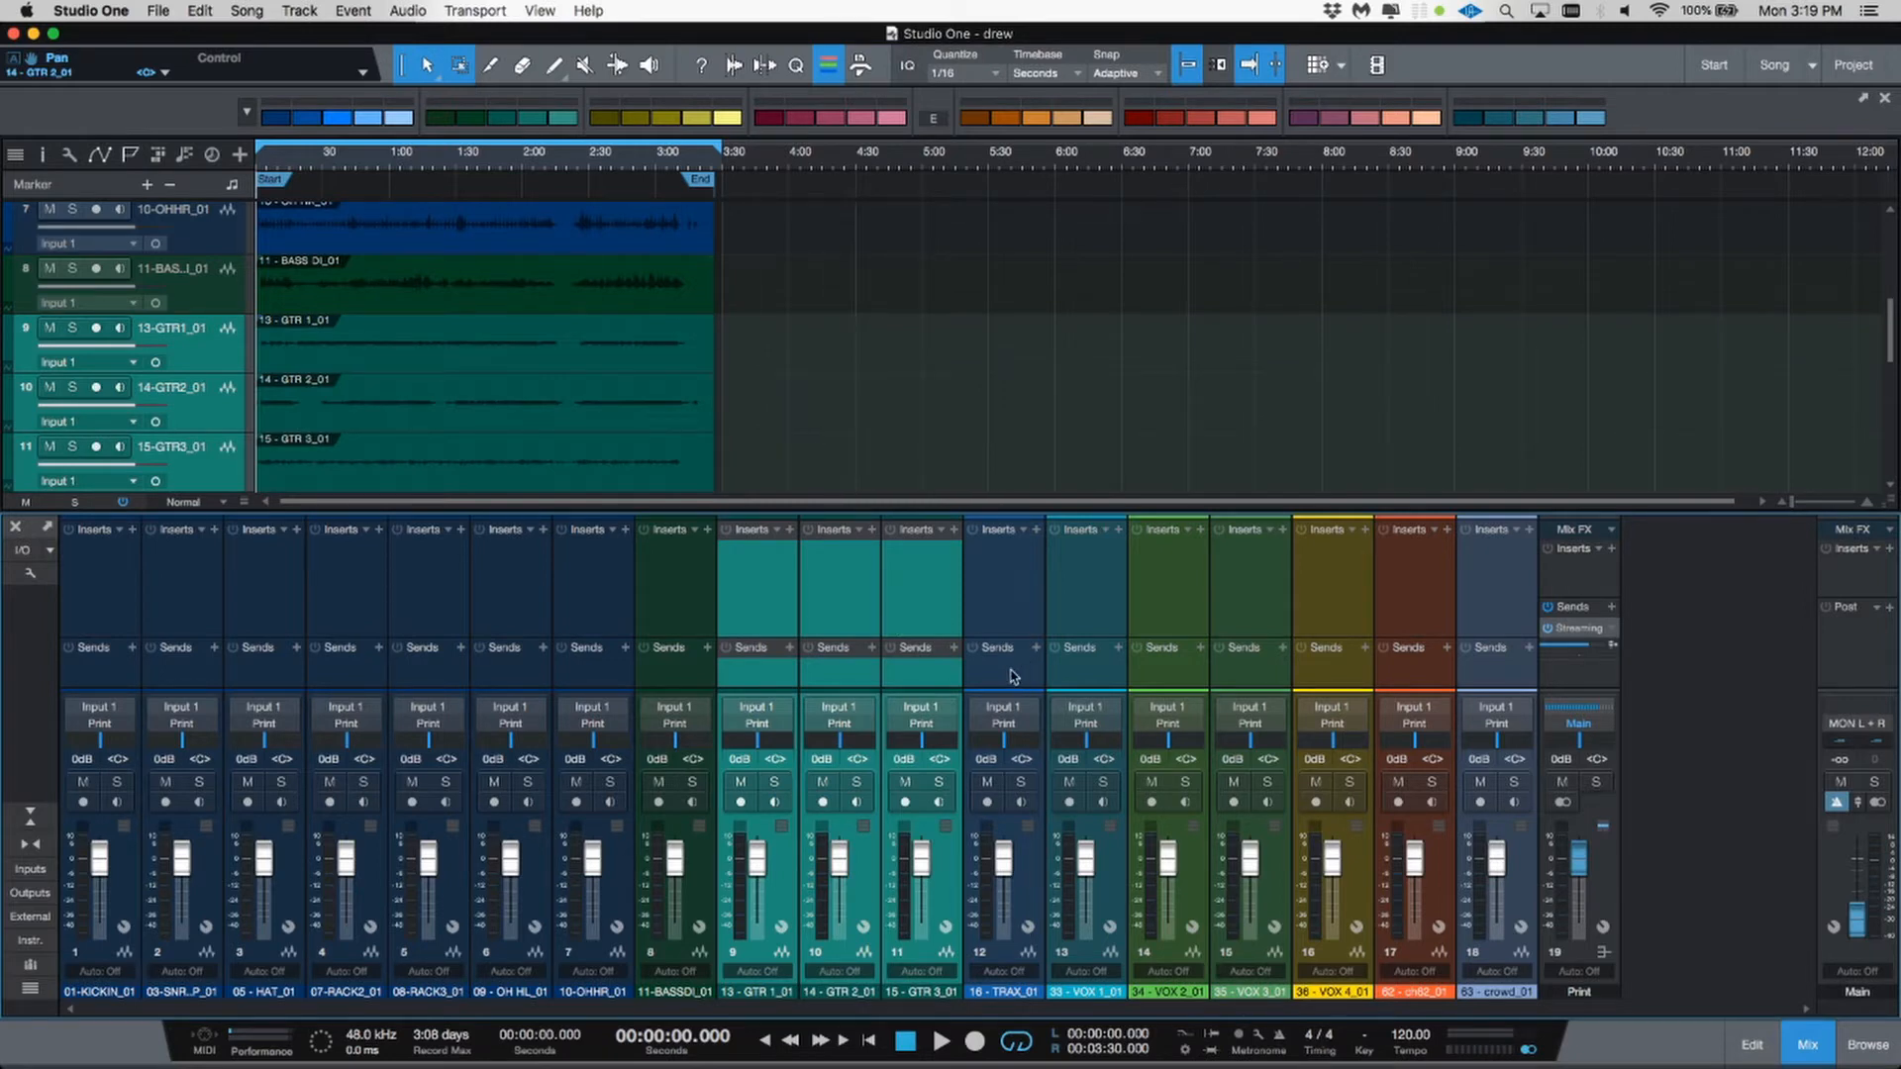
# Step: Solo the 16-TRAX track and play the song briefly to audition it
pyautogui.click(1014, 995)
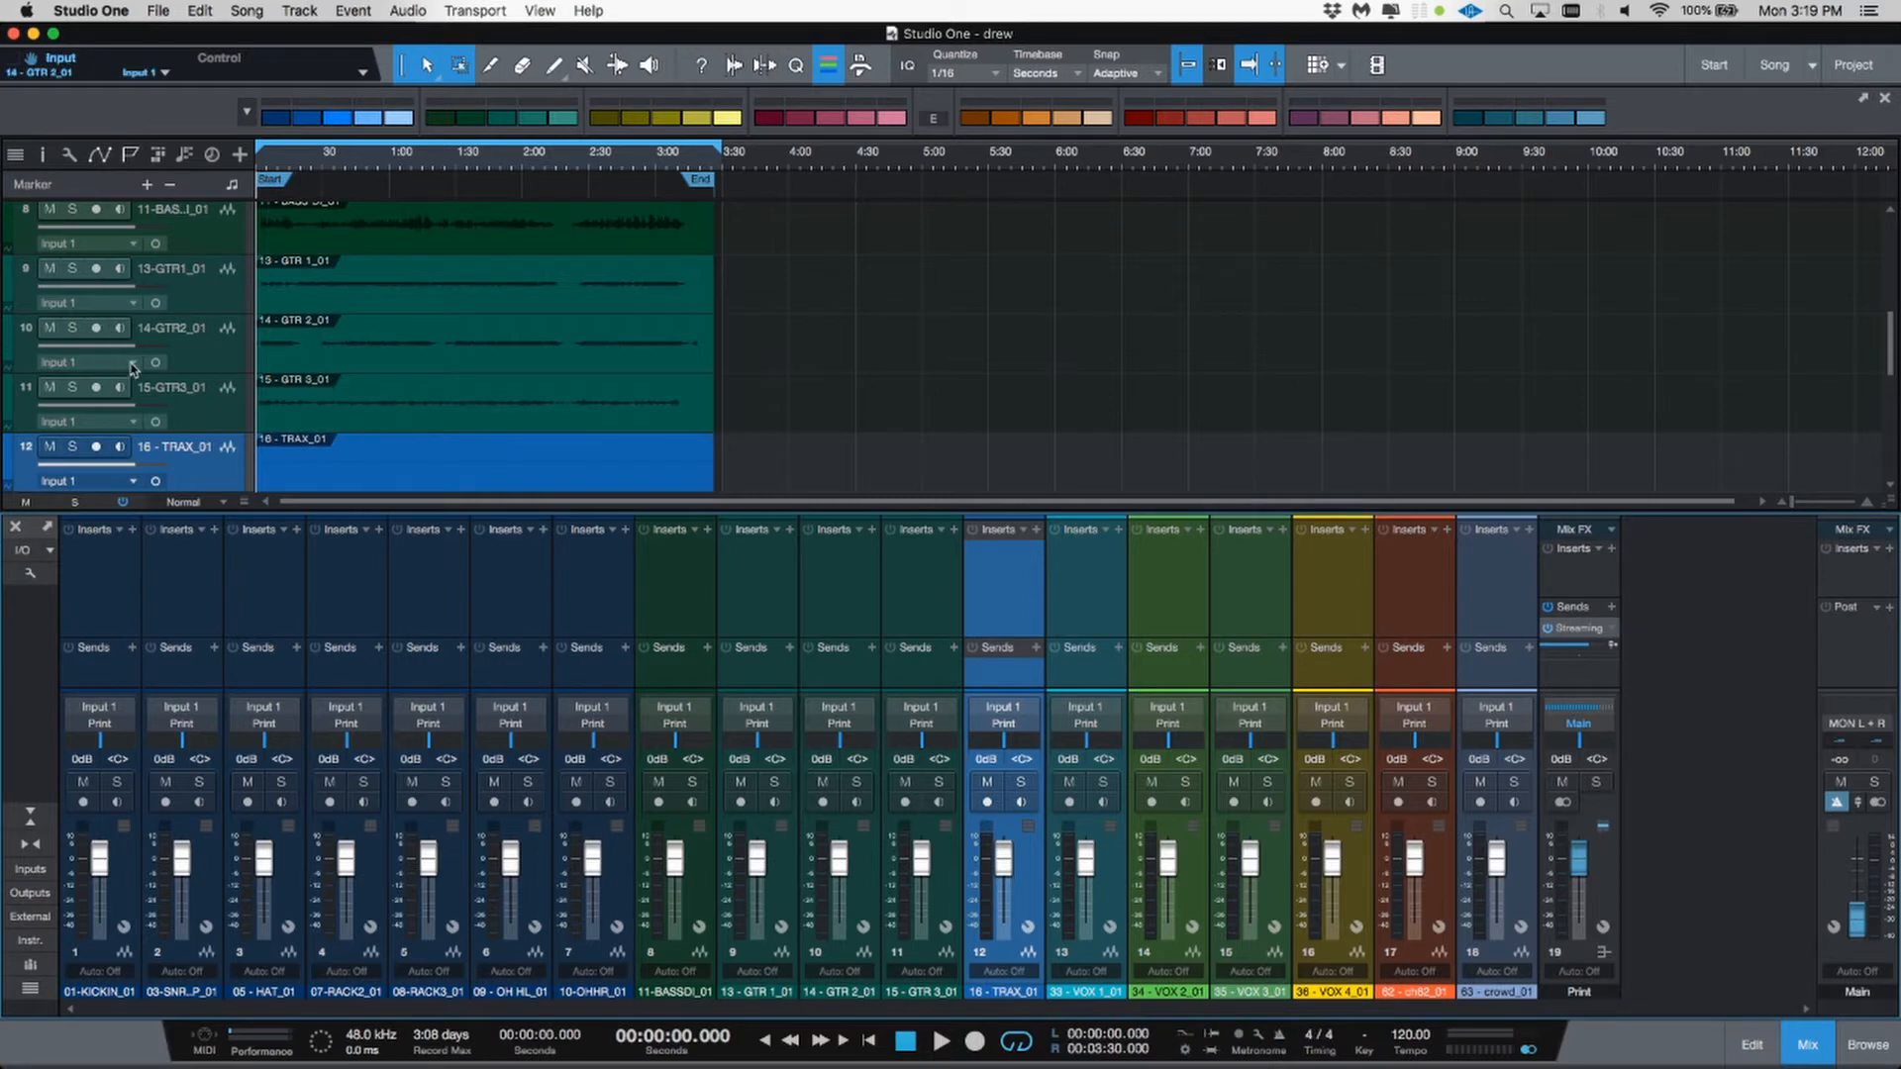
pyautogui.scroll(-1, 119, 369)
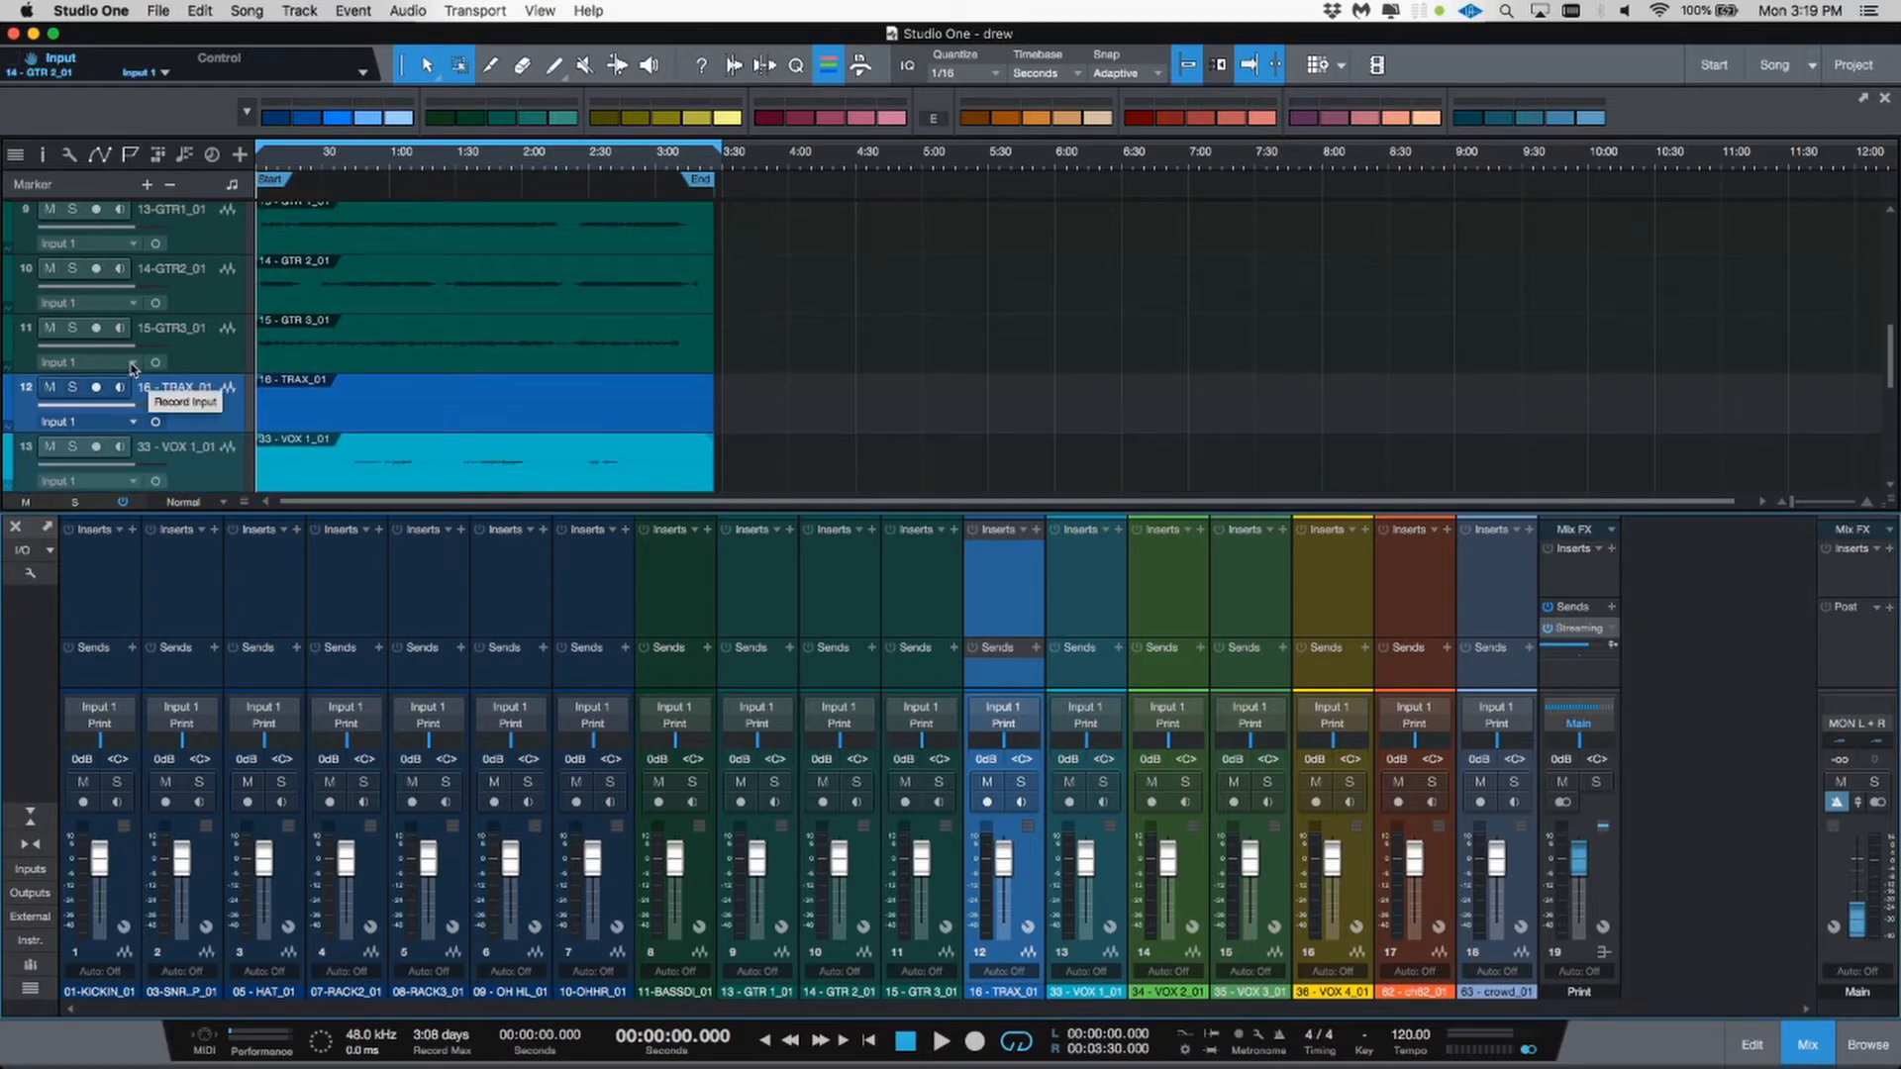
pyautogui.click(72, 387)
pyautogui.press('space')
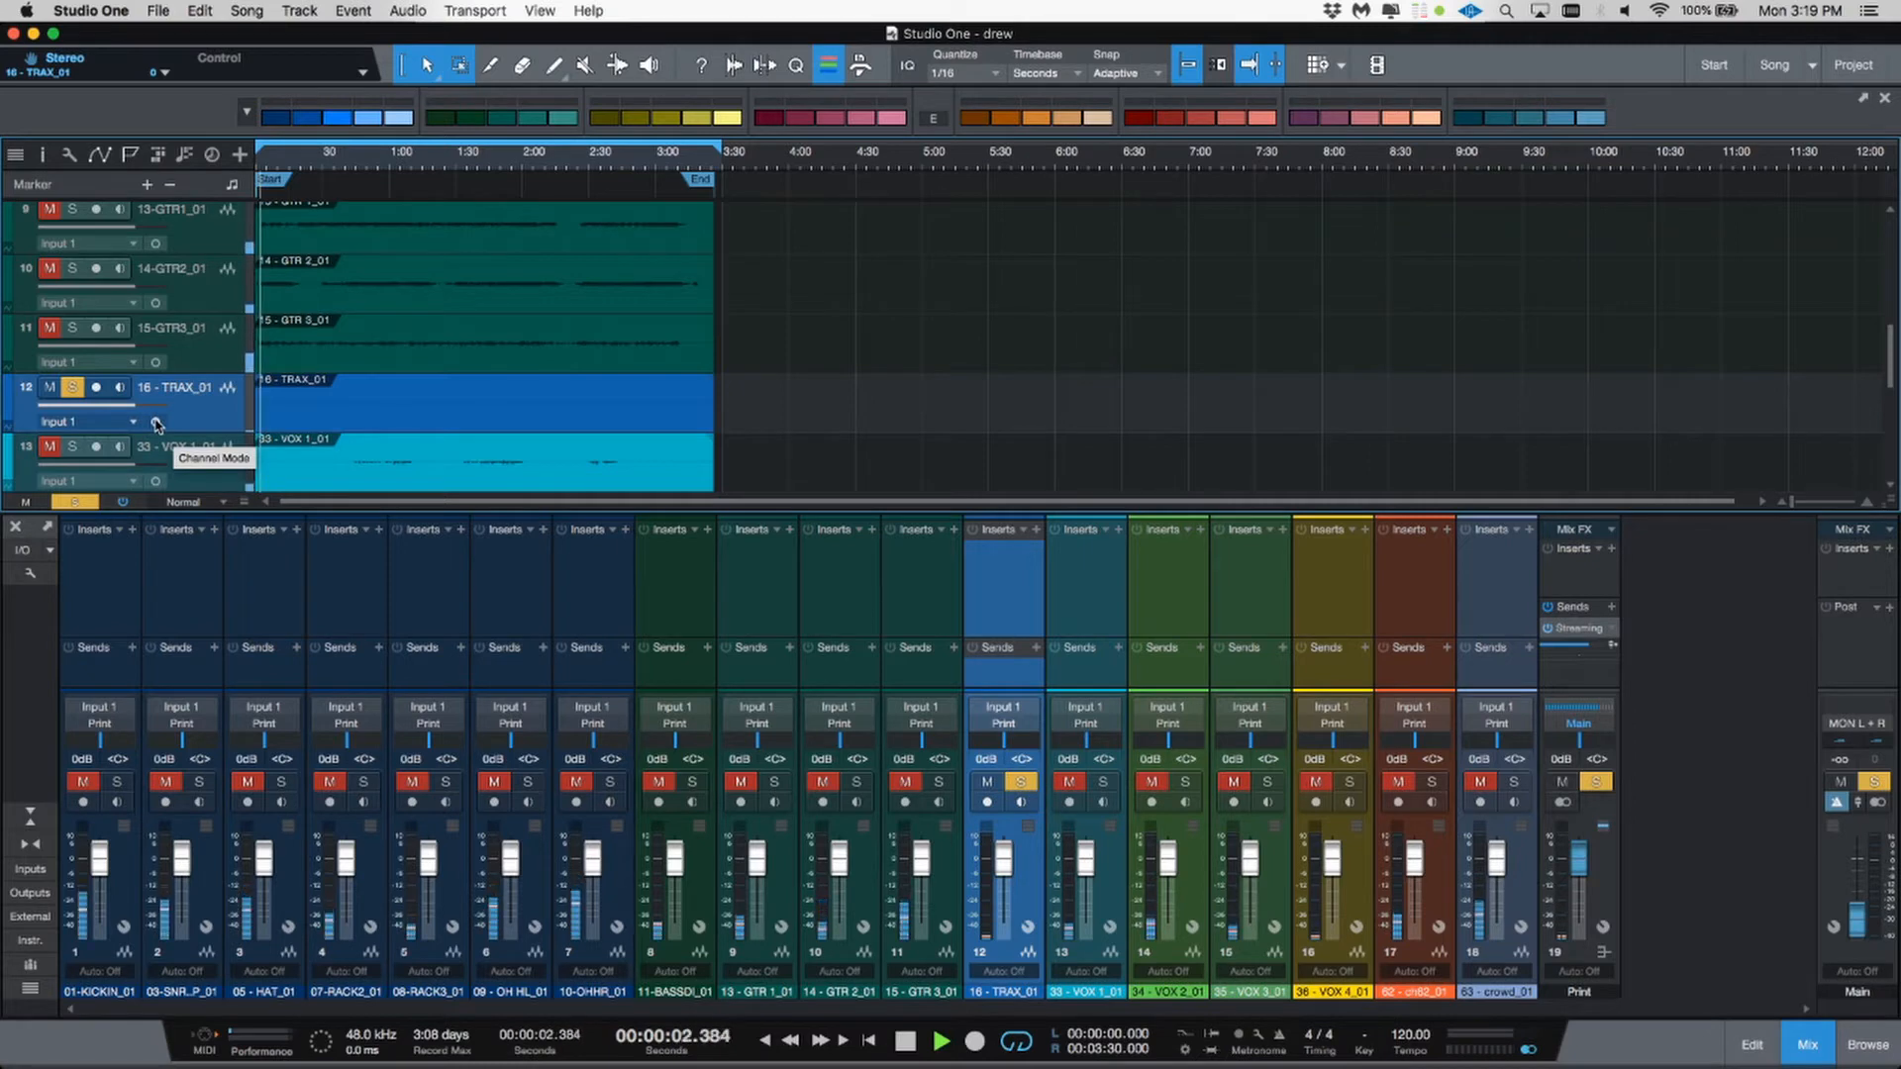
pyautogui.press('space')
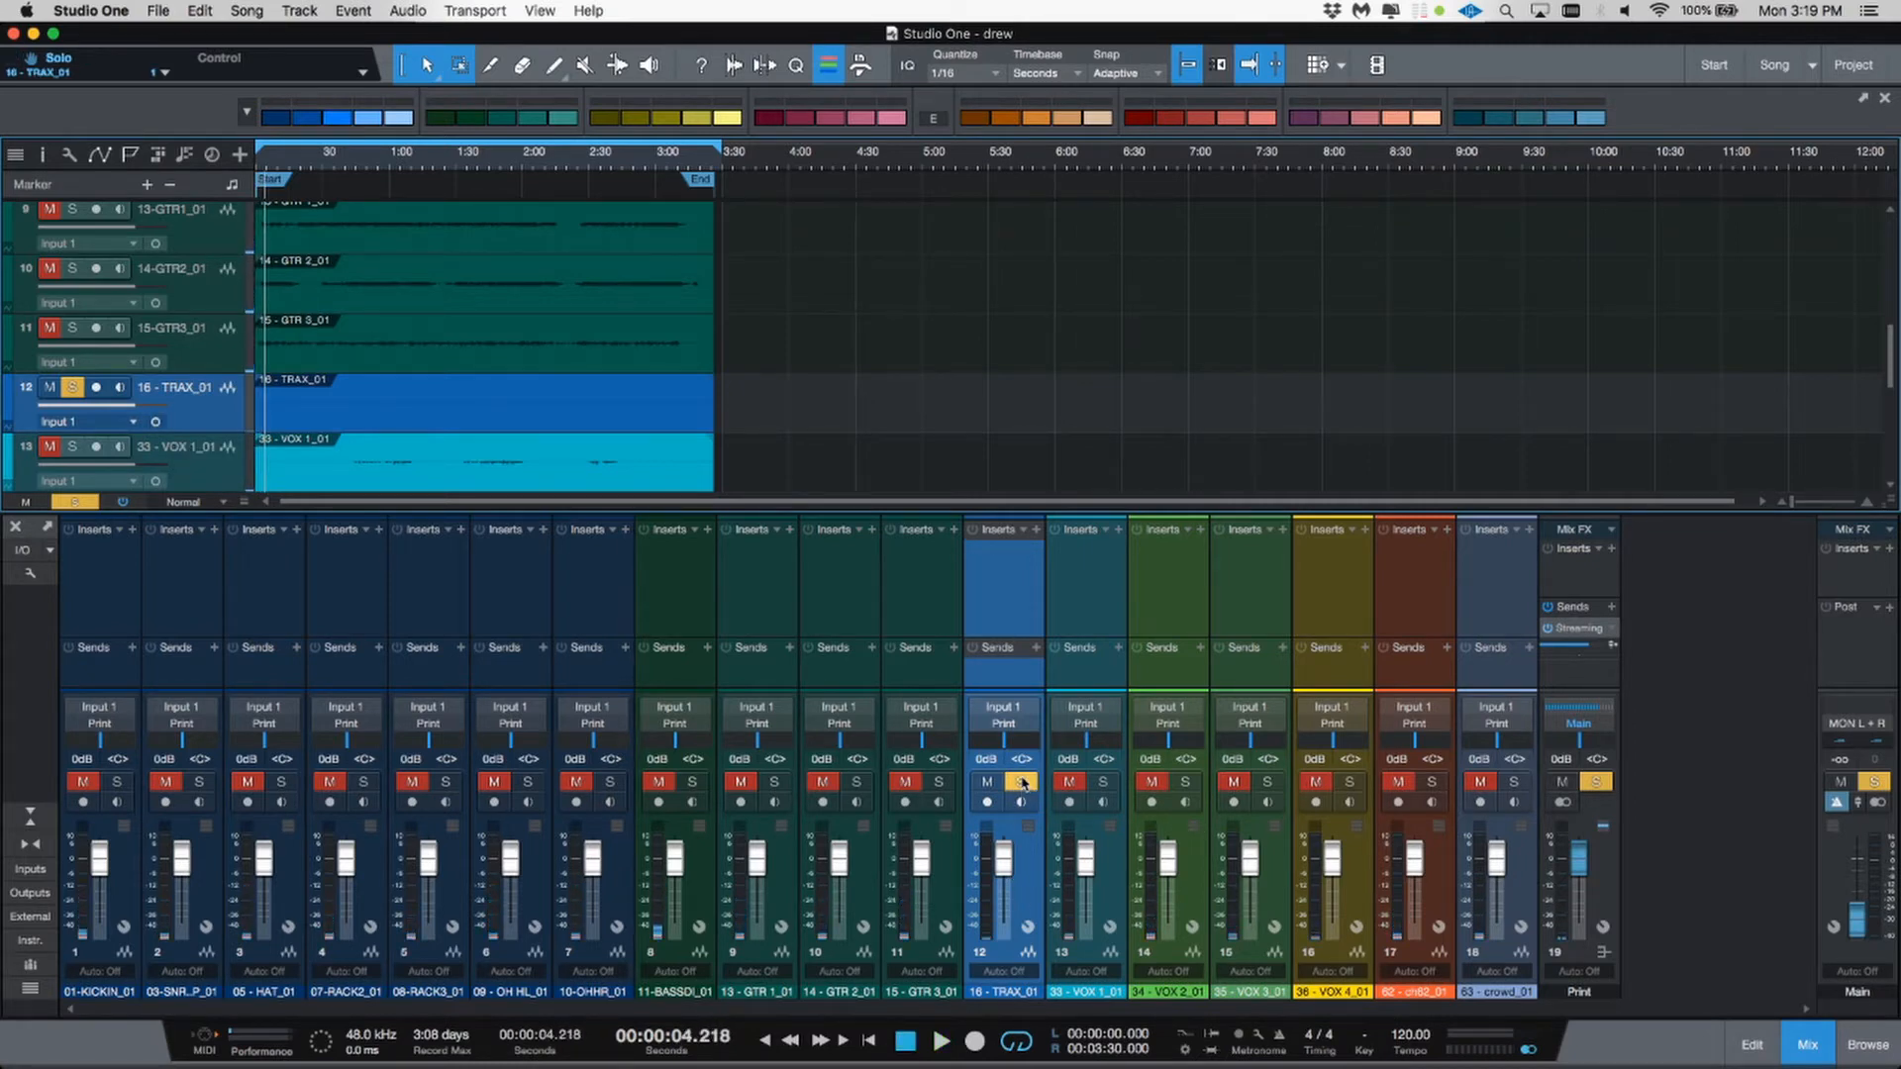
# Step: Unsolo the 16-TRAX channel and delete the track
pyautogui.click(1021, 781)
pyautogui.rightClick(1037, 865)
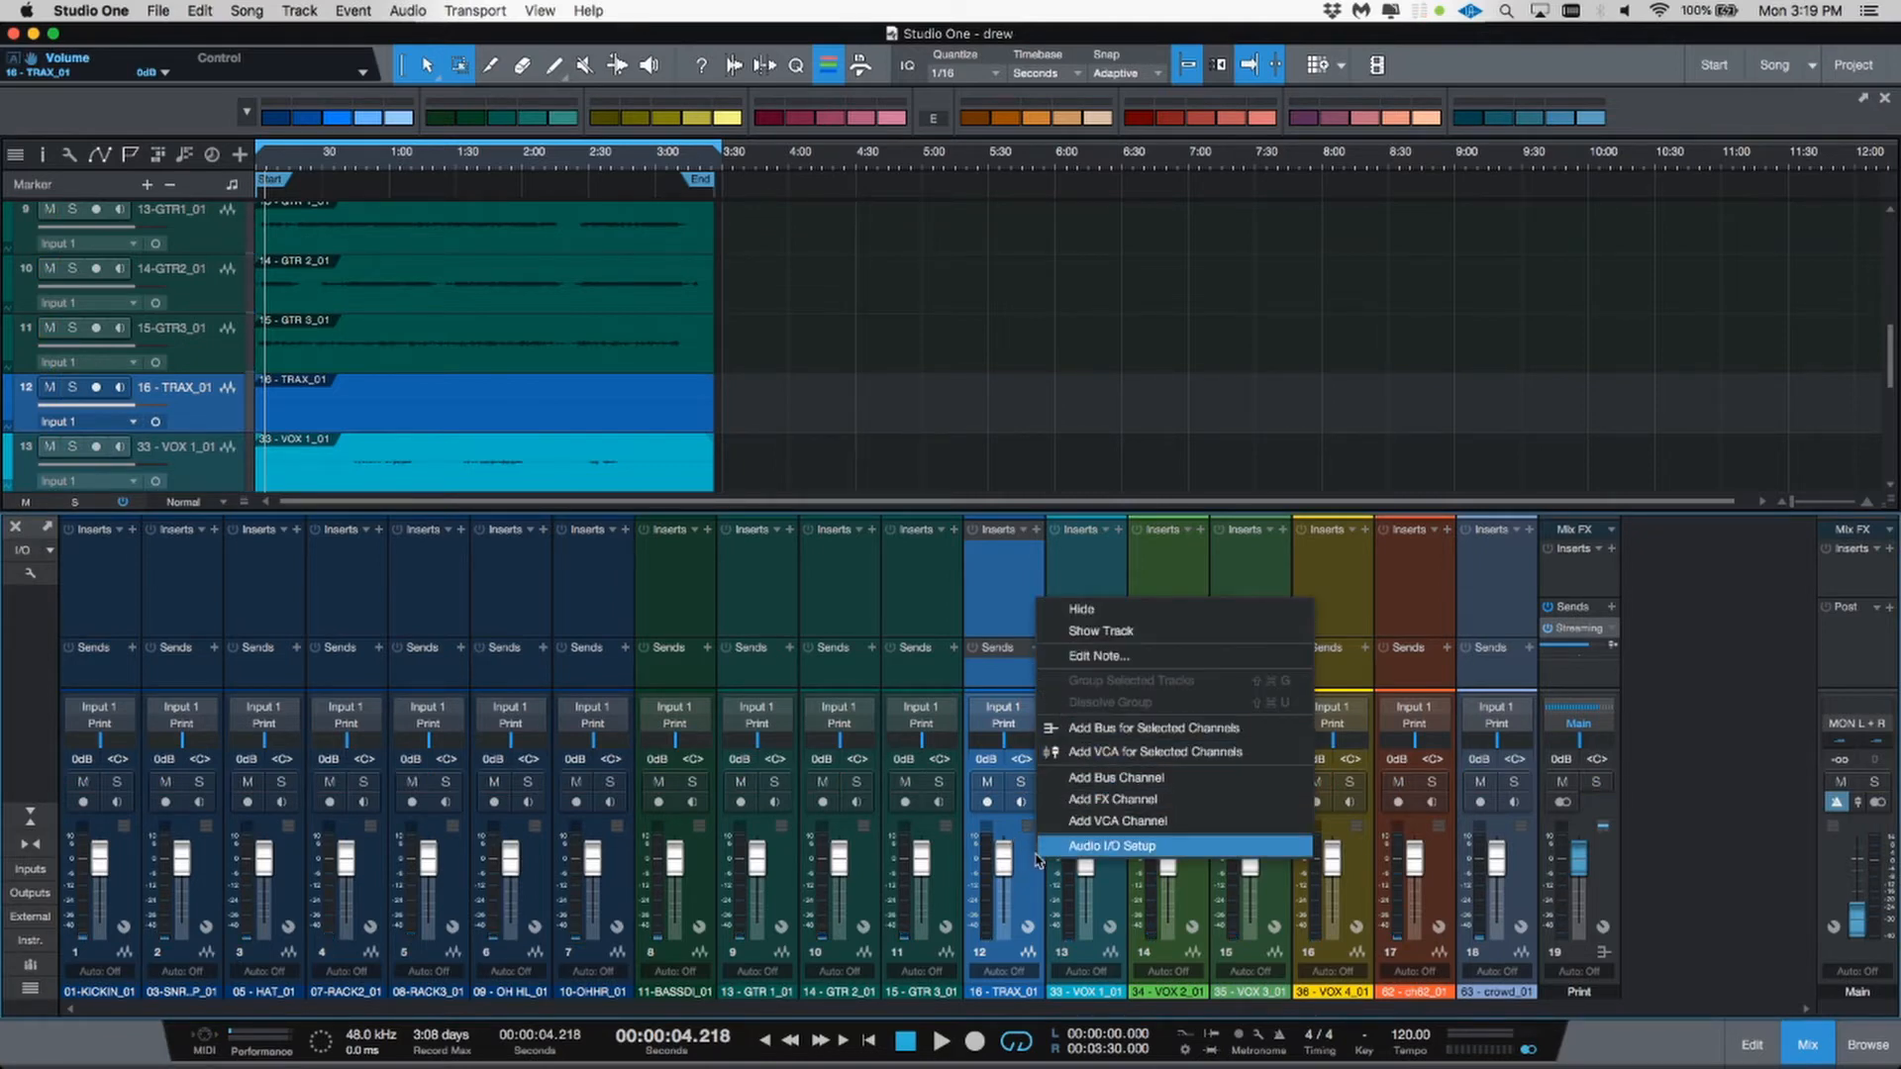
pyautogui.click(1025, 884)
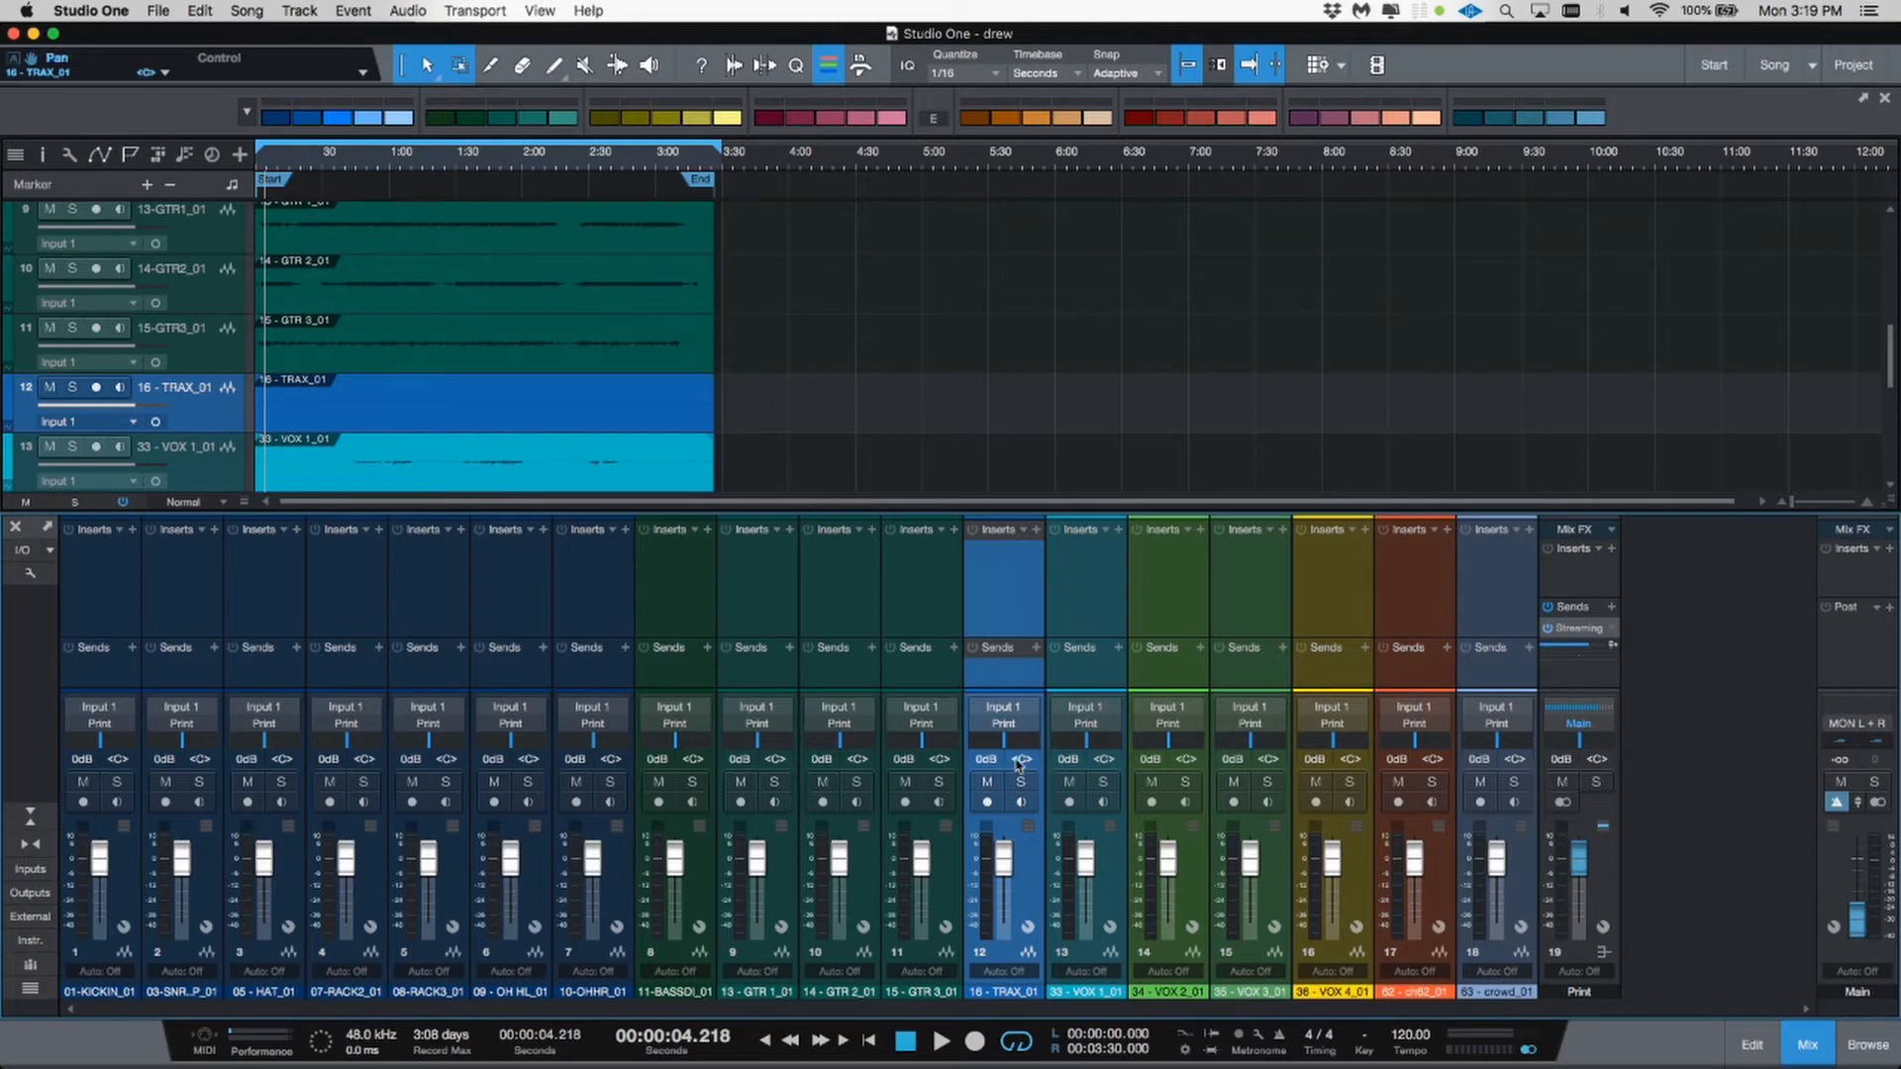
pyautogui.press('Delete')
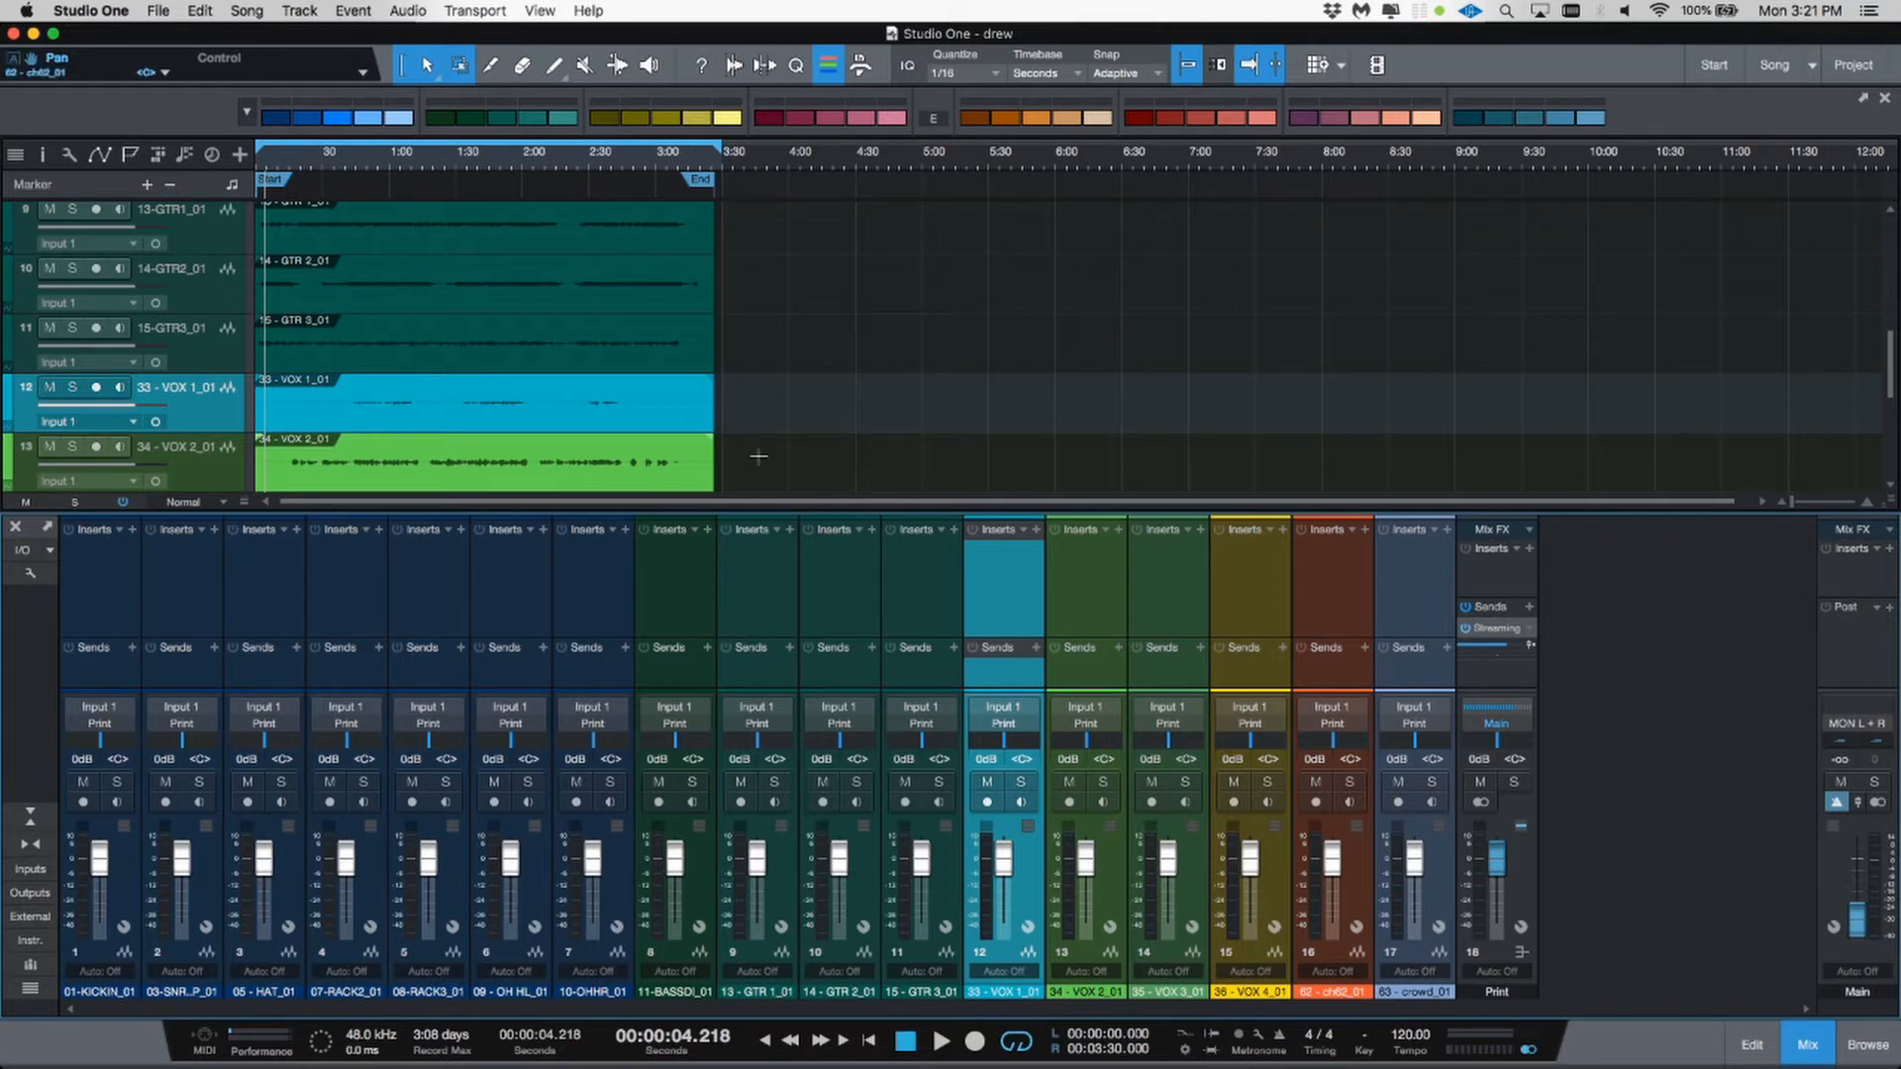
# Step: Delete the 36 - VOX 4_01 track
pyautogui.scroll(-1, 554, 326)
pyautogui.scroll(-4, 557, 327)
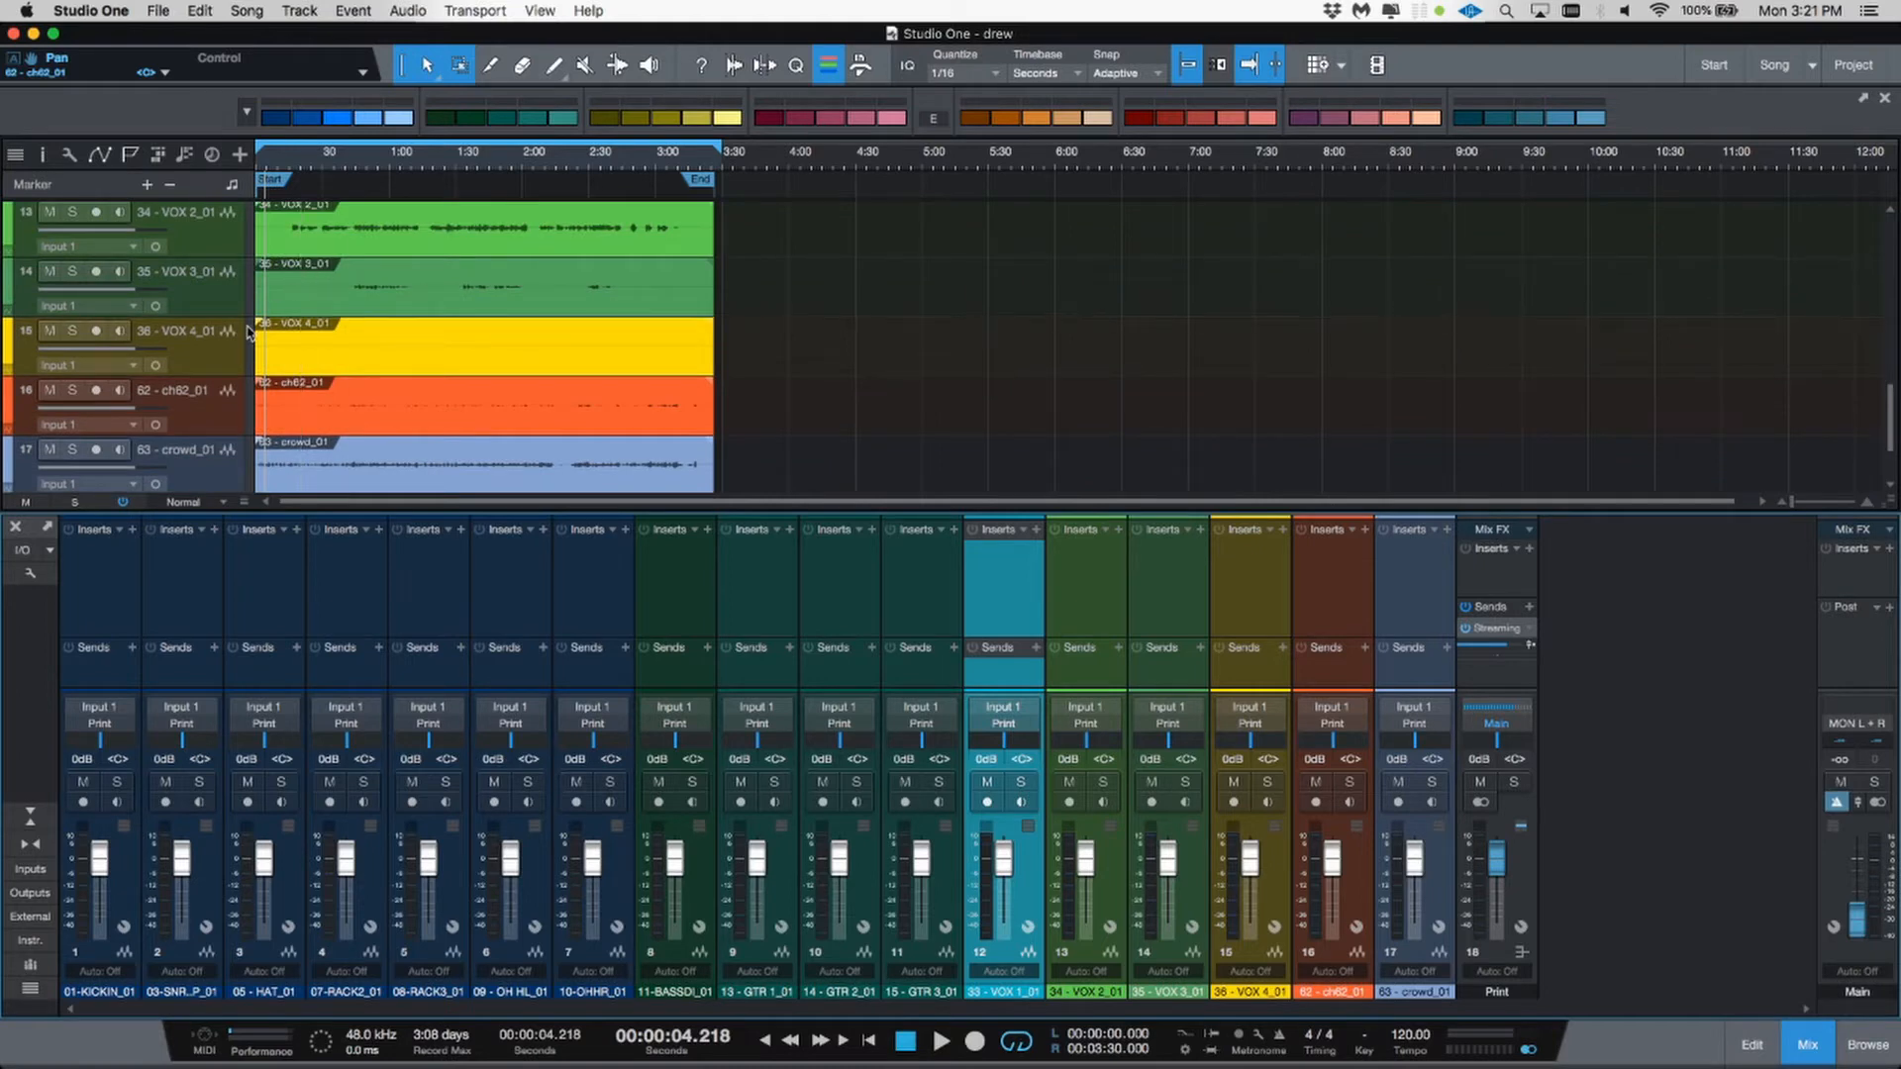
pyautogui.scroll(1, 248, 333)
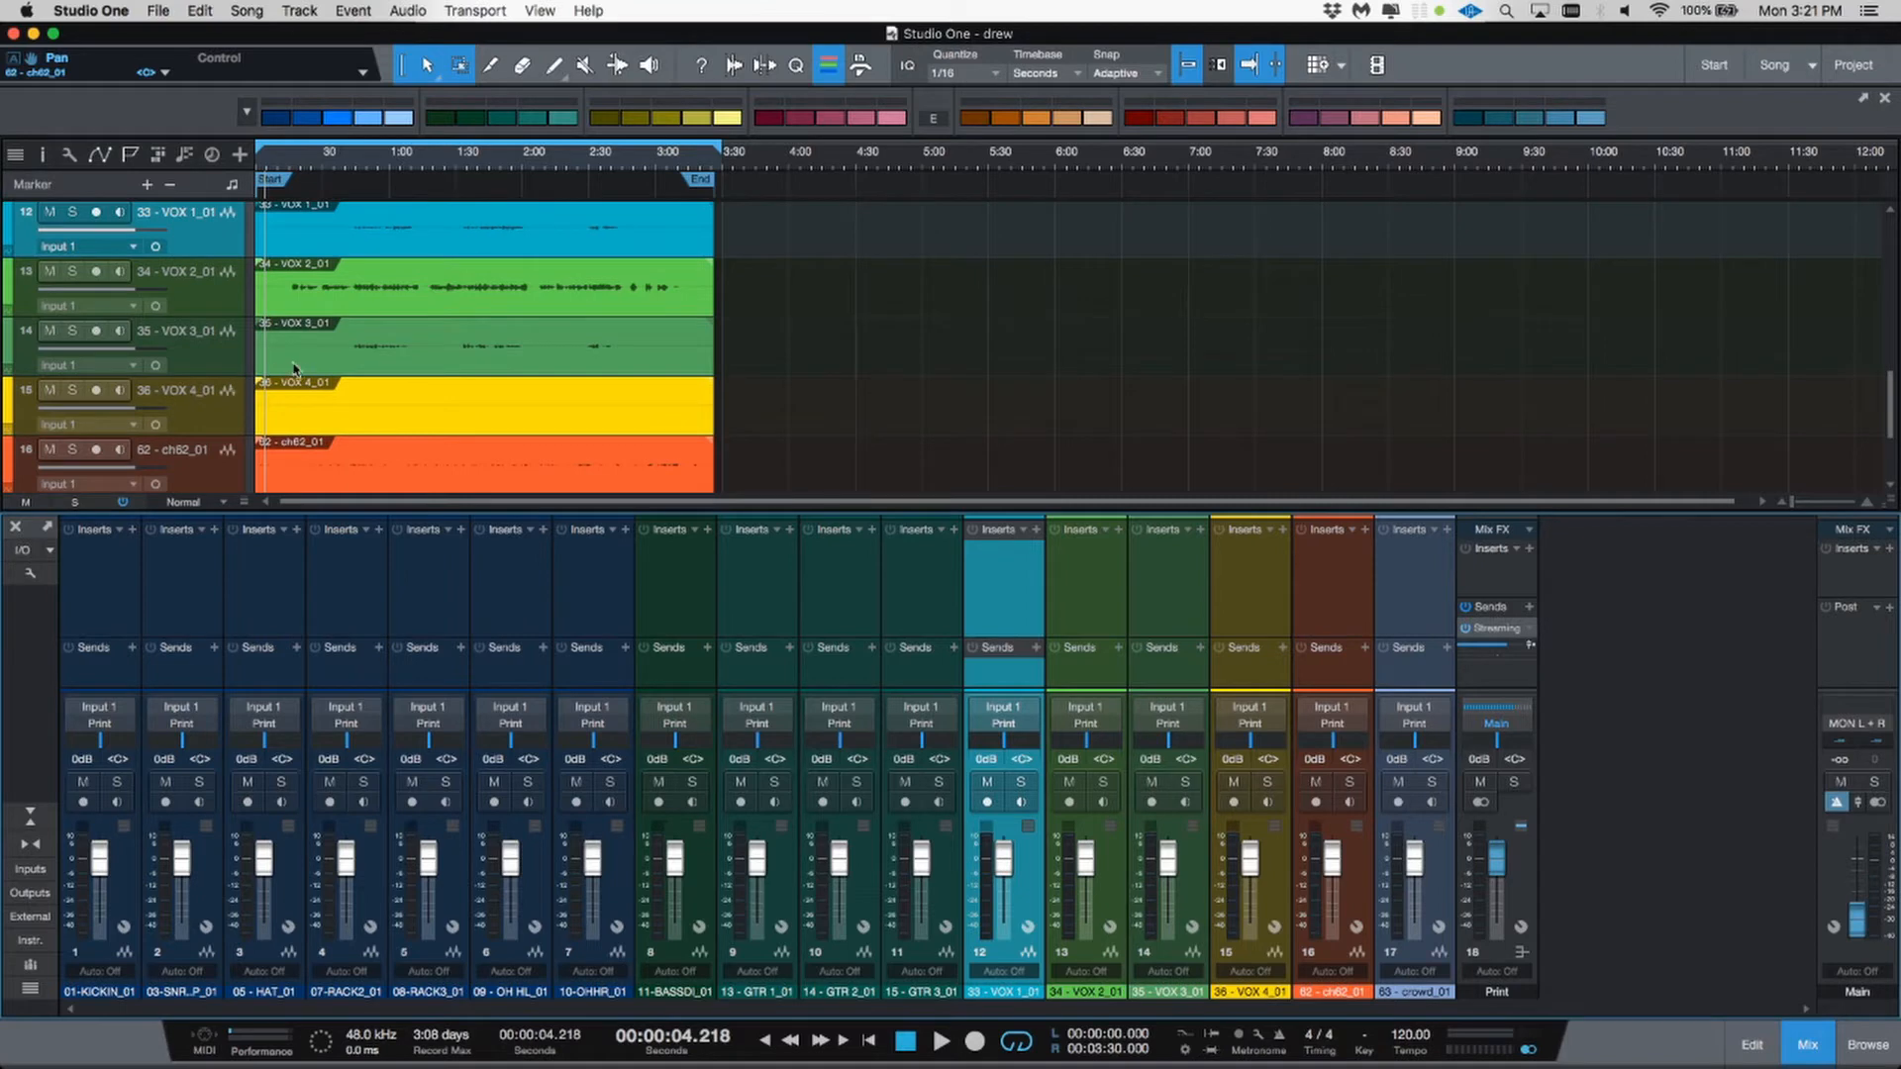
pyautogui.click(225, 420)
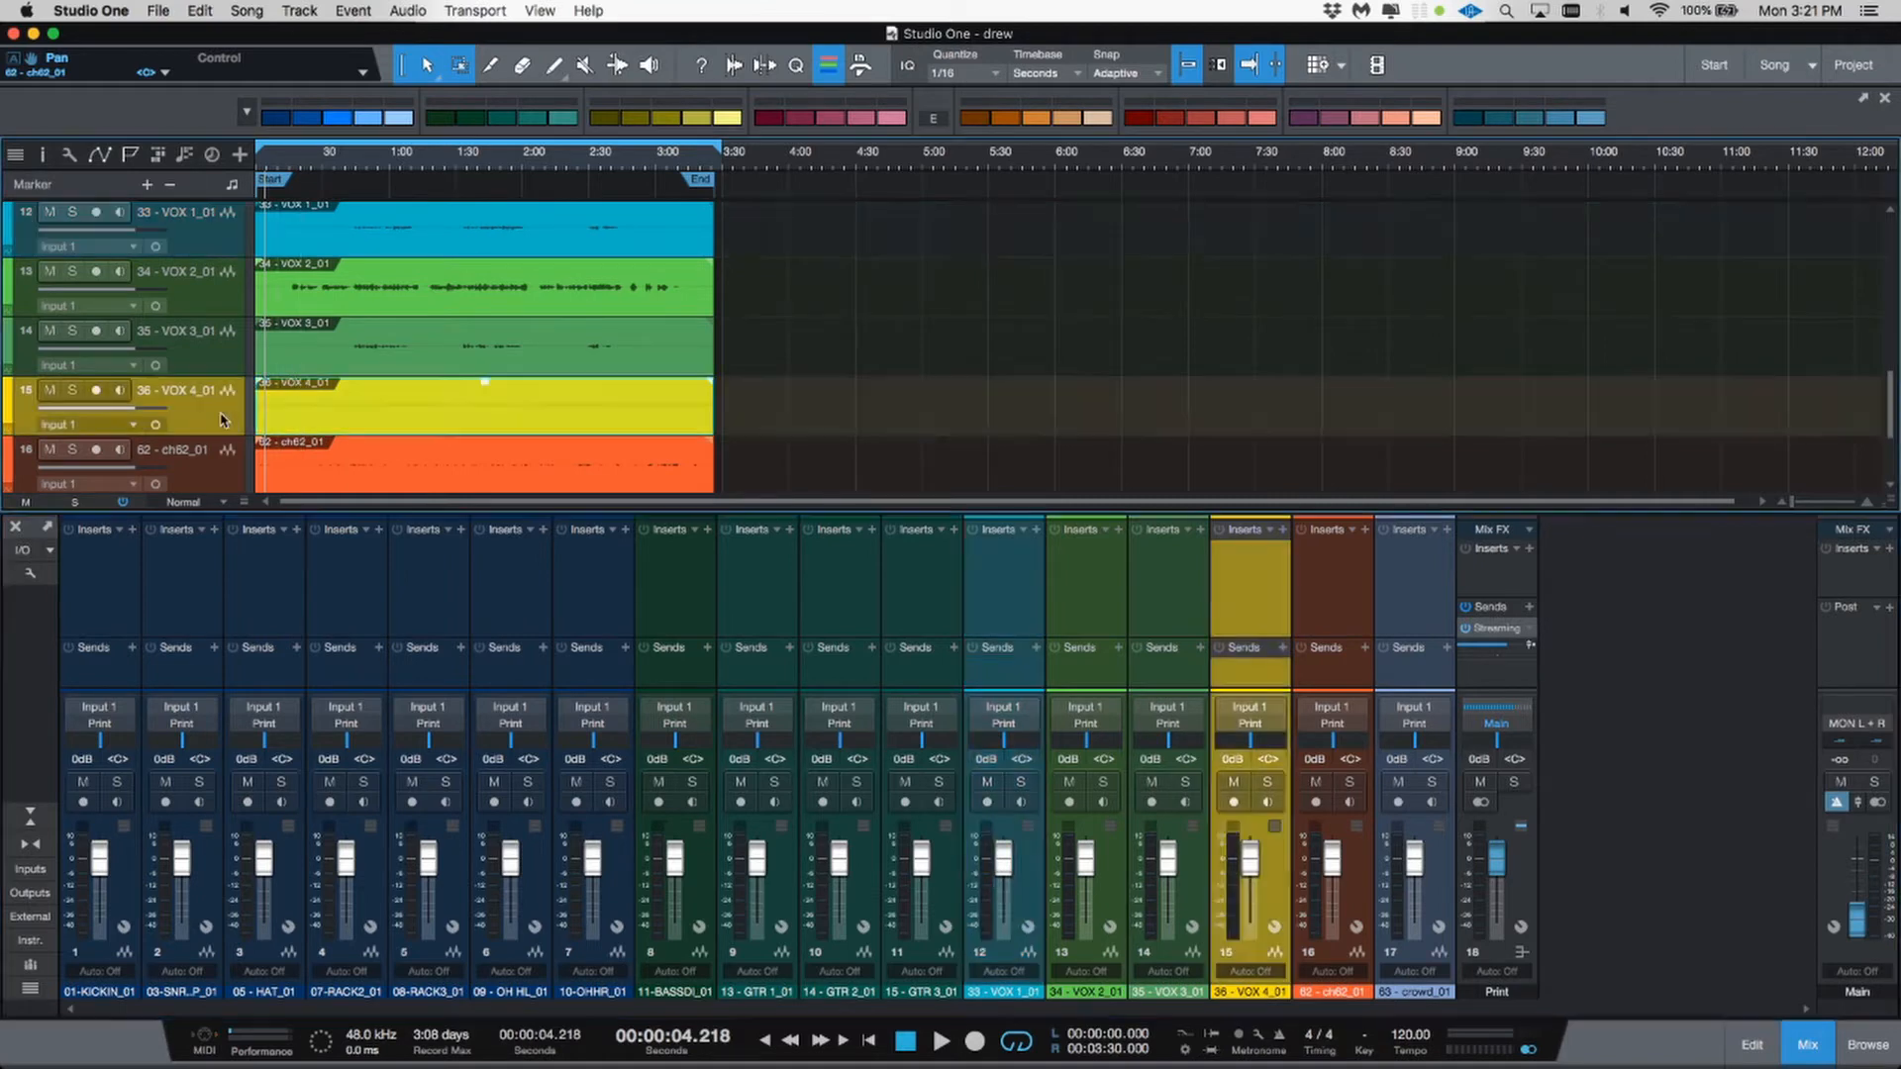
pyautogui.hotkey('shift', 't')
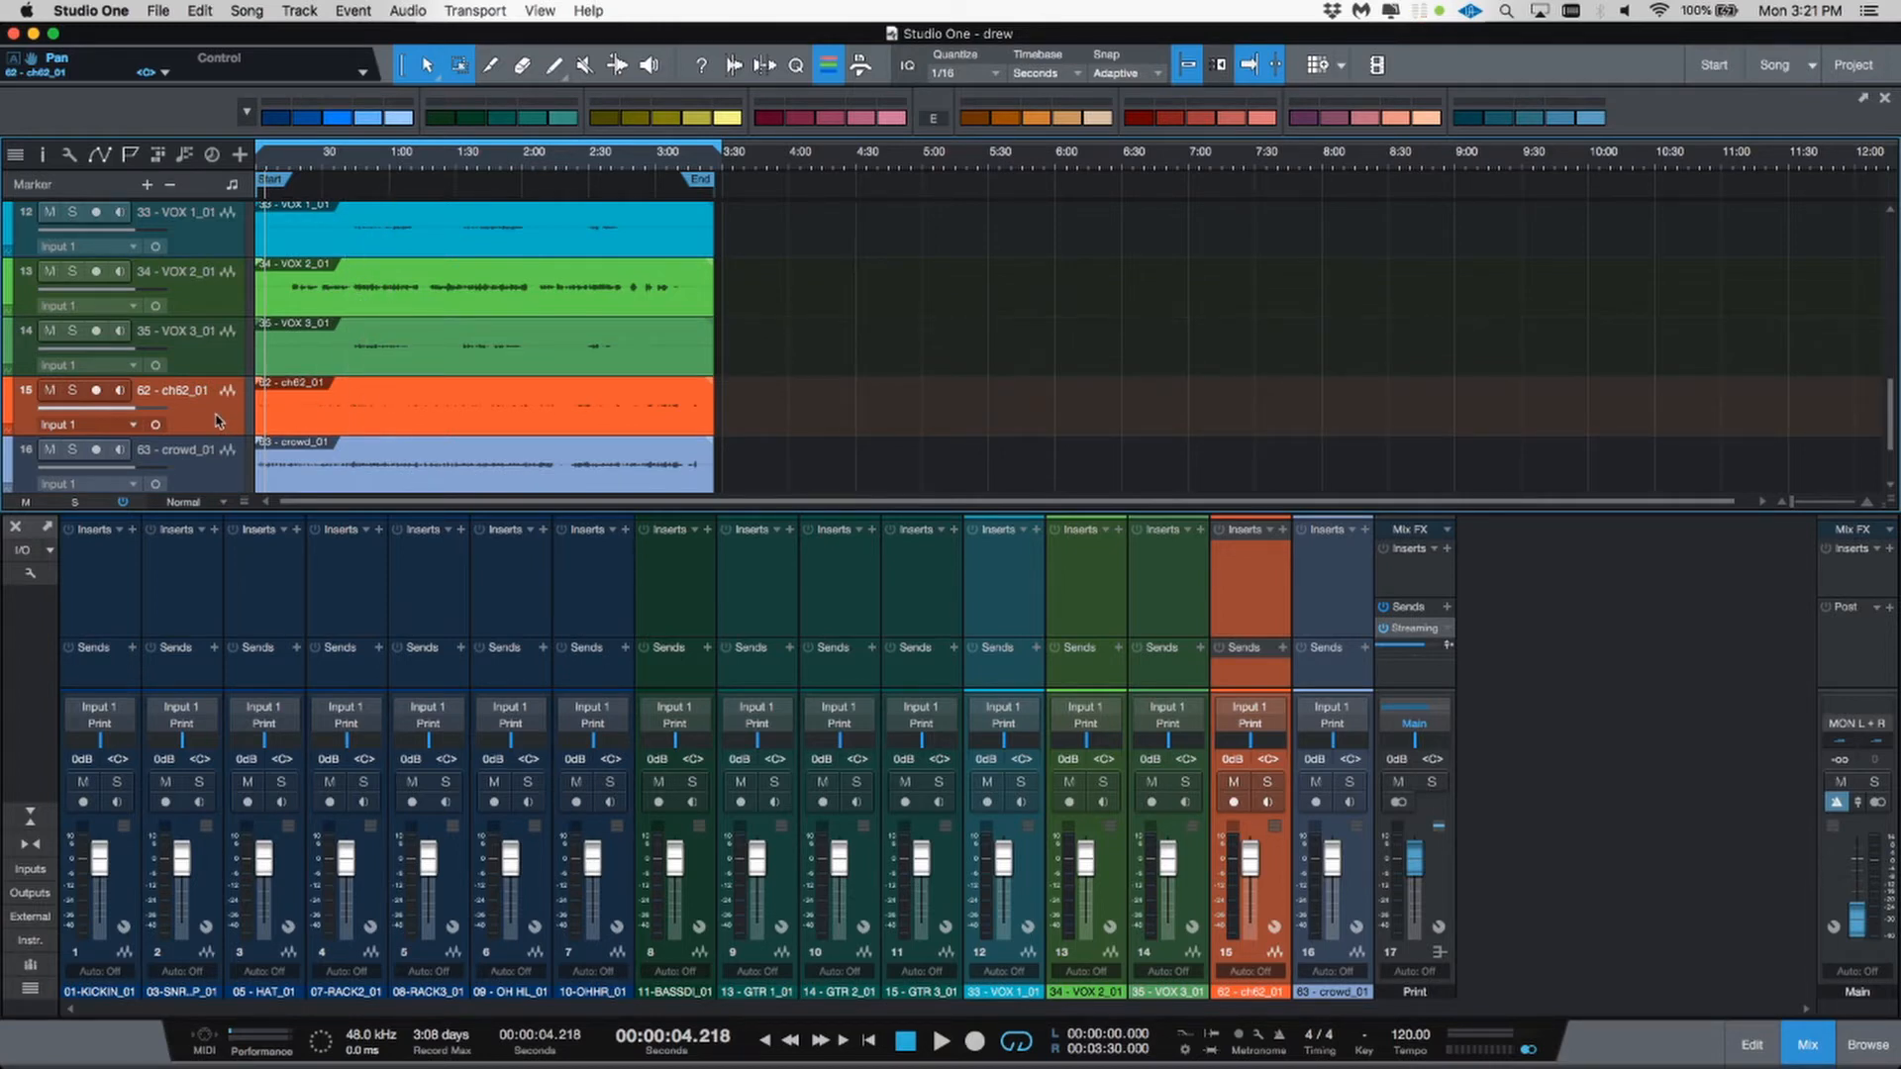
# Step: Solo the 62 - ch62_01 channel and play it, skipping forward through the song, to audition it
pyautogui.click(1268, 782)
pyautogui.press('space')
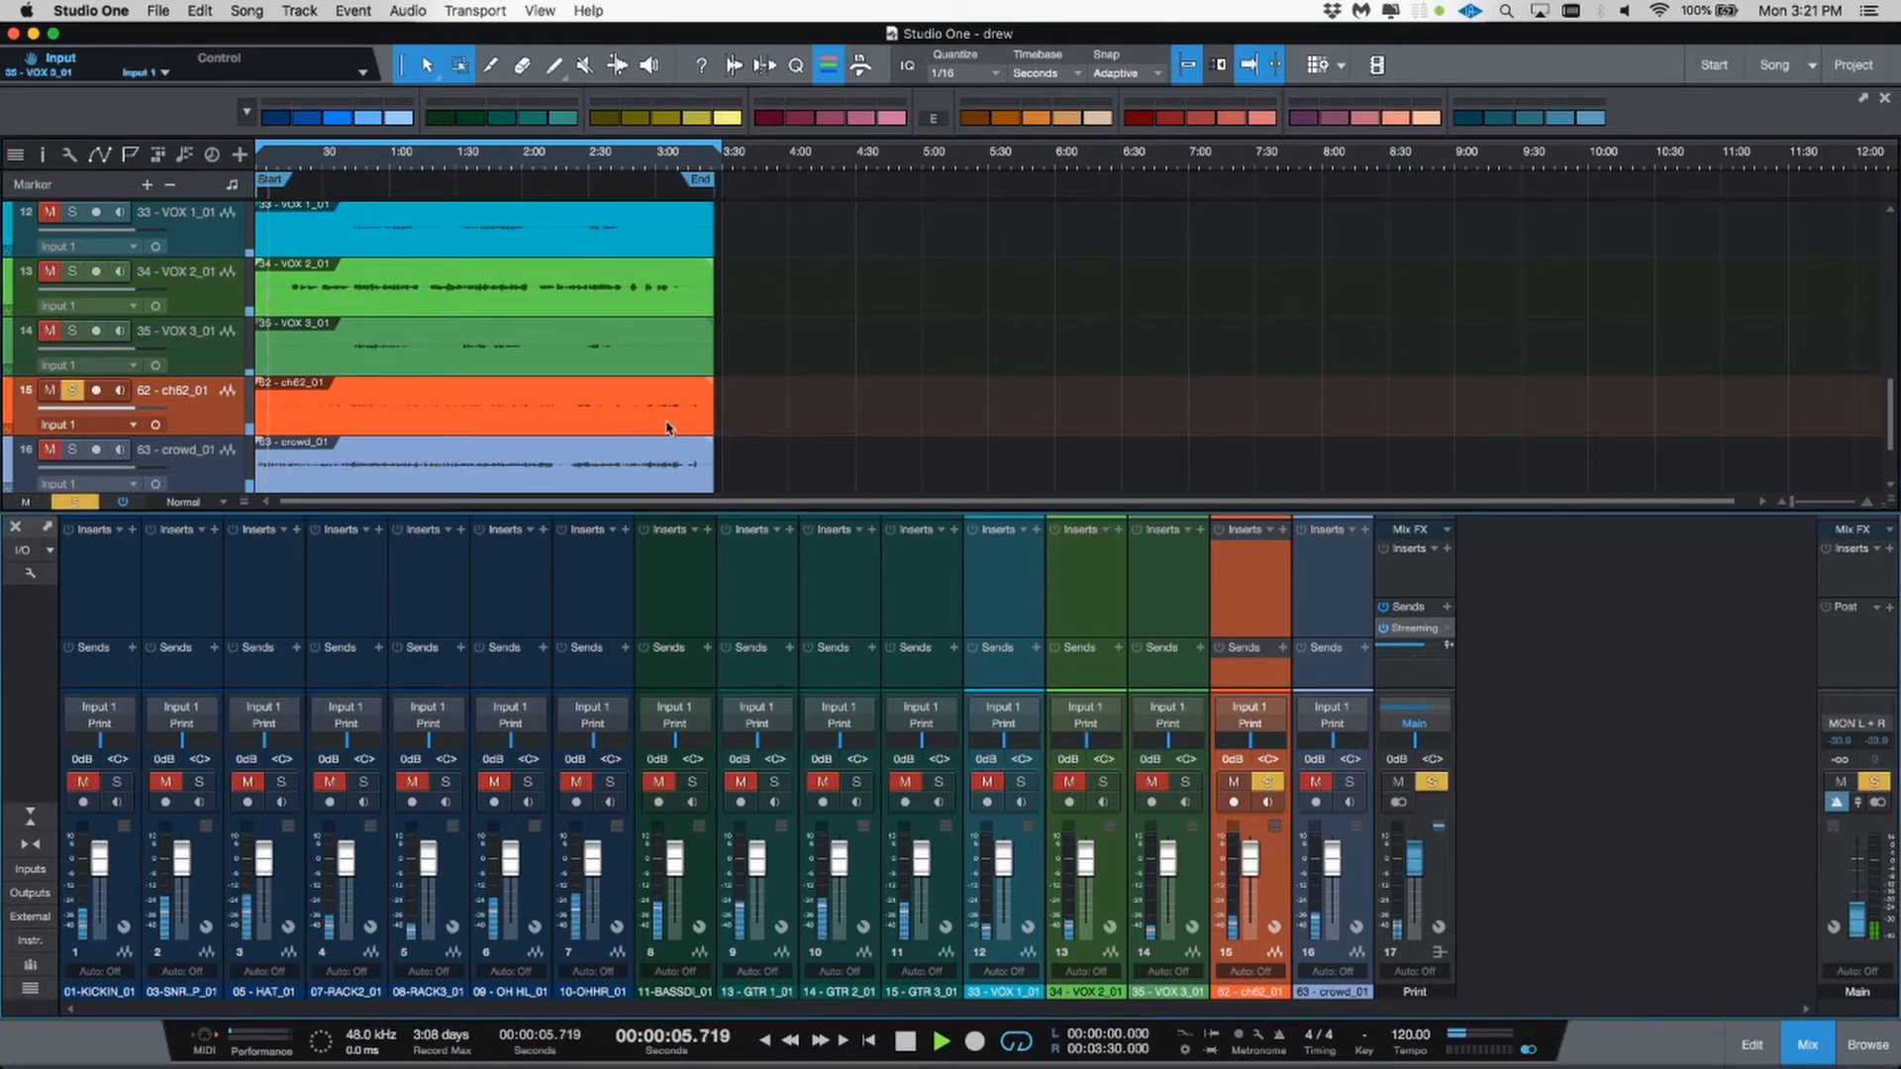
pyautogui.press('KP_Add')
pyautogui.press('KP_Add')
pyautogui.press('KP_Add')
pyautogui.press('KP_Add')
pyautogui.press('KP_Add')
pyautogui.press('KP_Add')
pyautogui.press('KP_Add')
pyautogui.press('KP_Add')
pyautogui.press('KP_Add')
pyautogui.press('KP_Add')
pyautogui.press('KP_Add')
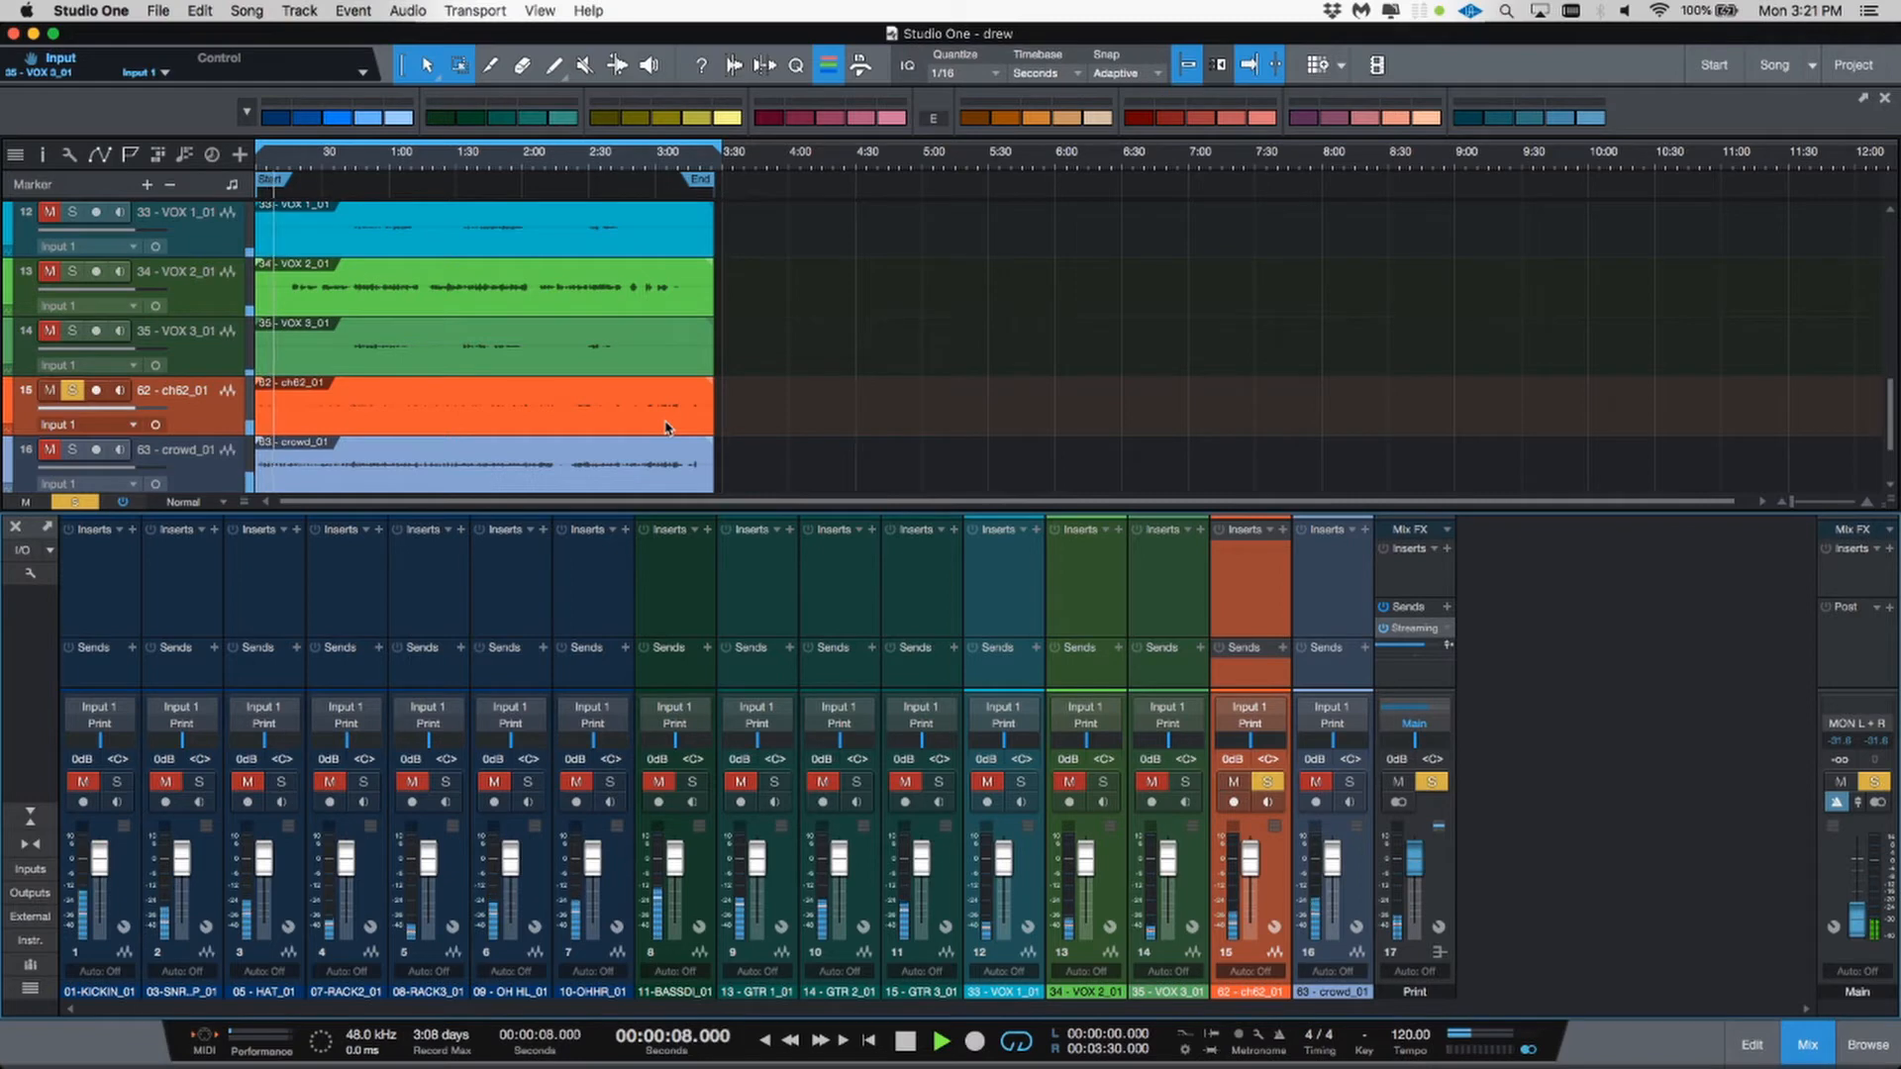
pyautogui.press('KP_Add')
pyautogui.press('KP_Add')
pyautogui.press('KP_Add')
pyautogui.press('KP_Add')
pyautogui.press('KP_Add')
pyautogui.press('KP_Add')
pyautogui.press('KP_Add')
pyautogui.press('KP_Add')
pyautogui.press('KP_Add')
pyautogui.press('KP_Add')
pyautogui.press('KP_Add')
pyautogui.press('KP_Add')
pyautogui.press('KP_Add')
pyautogui.press('KP_Add')
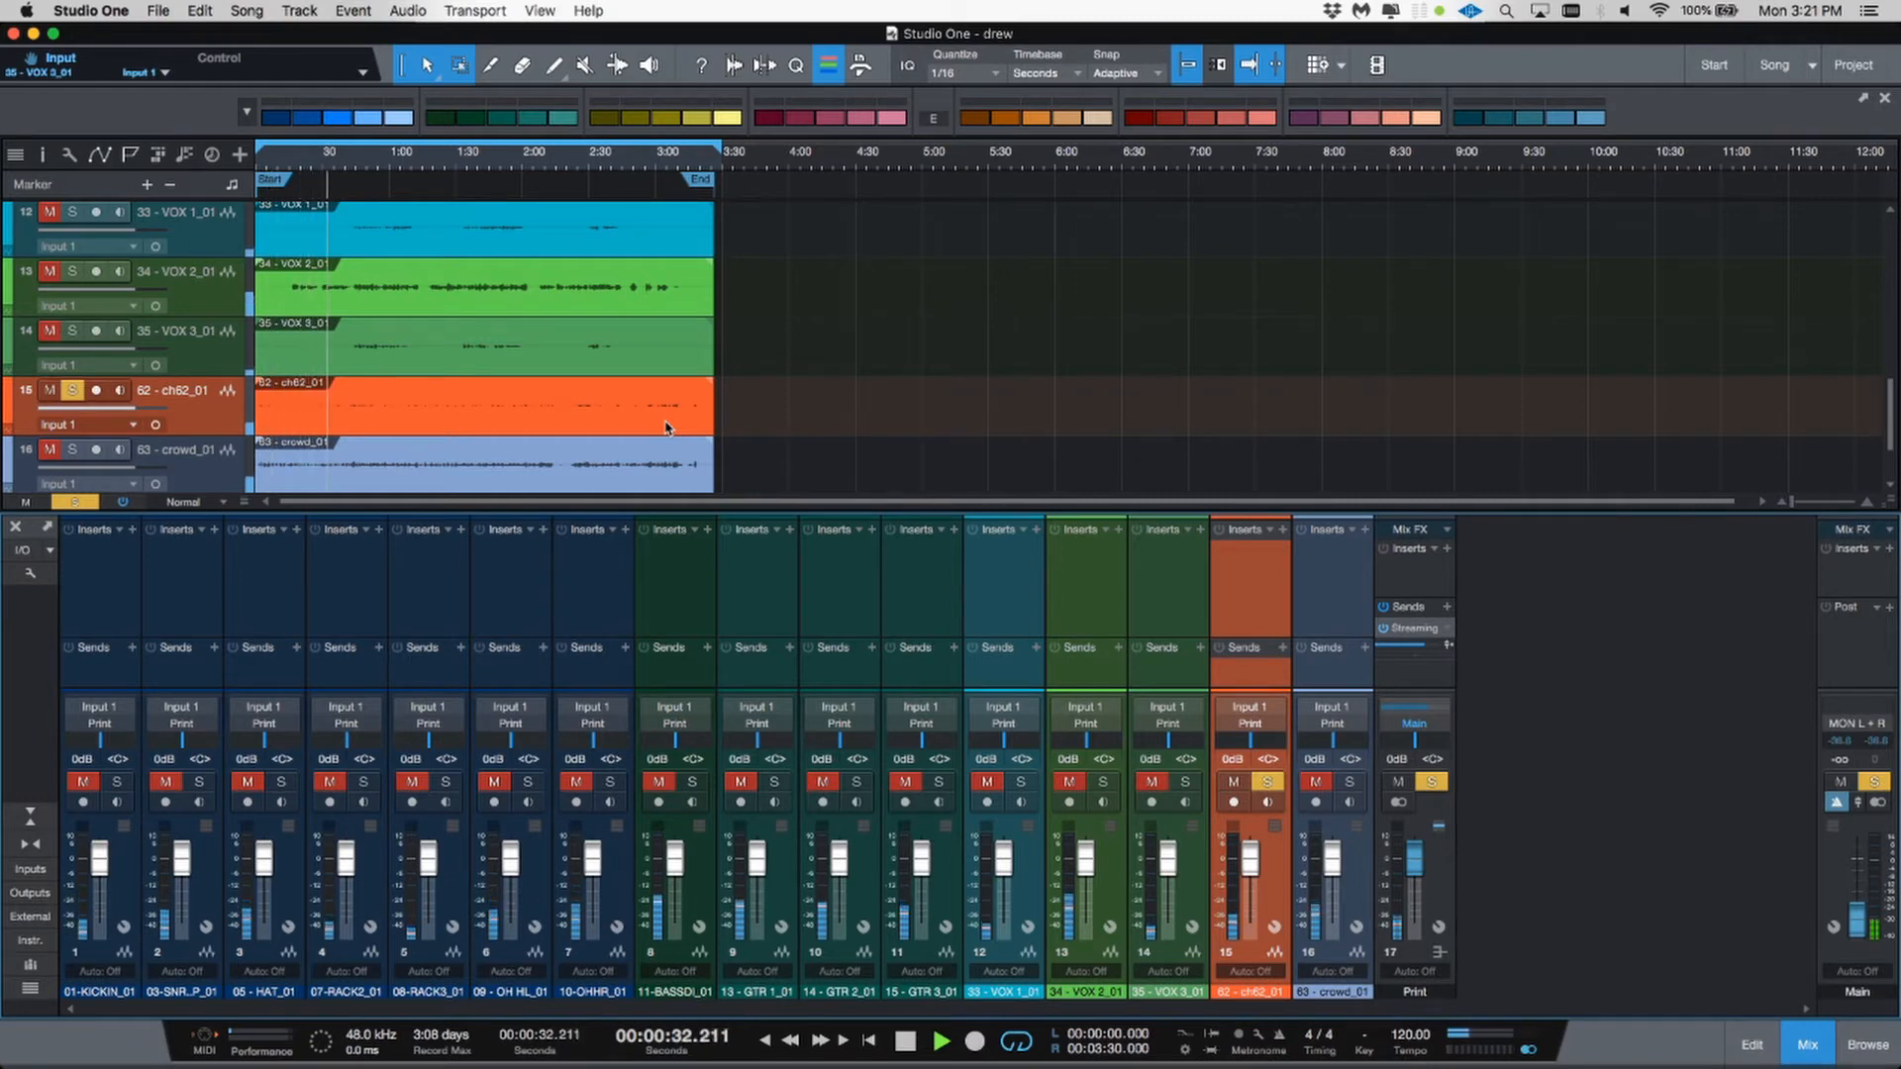
pyautogui.press('KP_Add')
pyautogui.press('KP_Add')
pyautogui.press('KP_Add')
pyautogui.press('KP_Add')
pyautogui.press('KP_Add')
pyautogui.press('KP_Add')
pyautogui.press('KP_Add')
pyautogui.press('KP_Add')
pyautogui.press('KP_Add')
pyautogui.press('KP_Add')
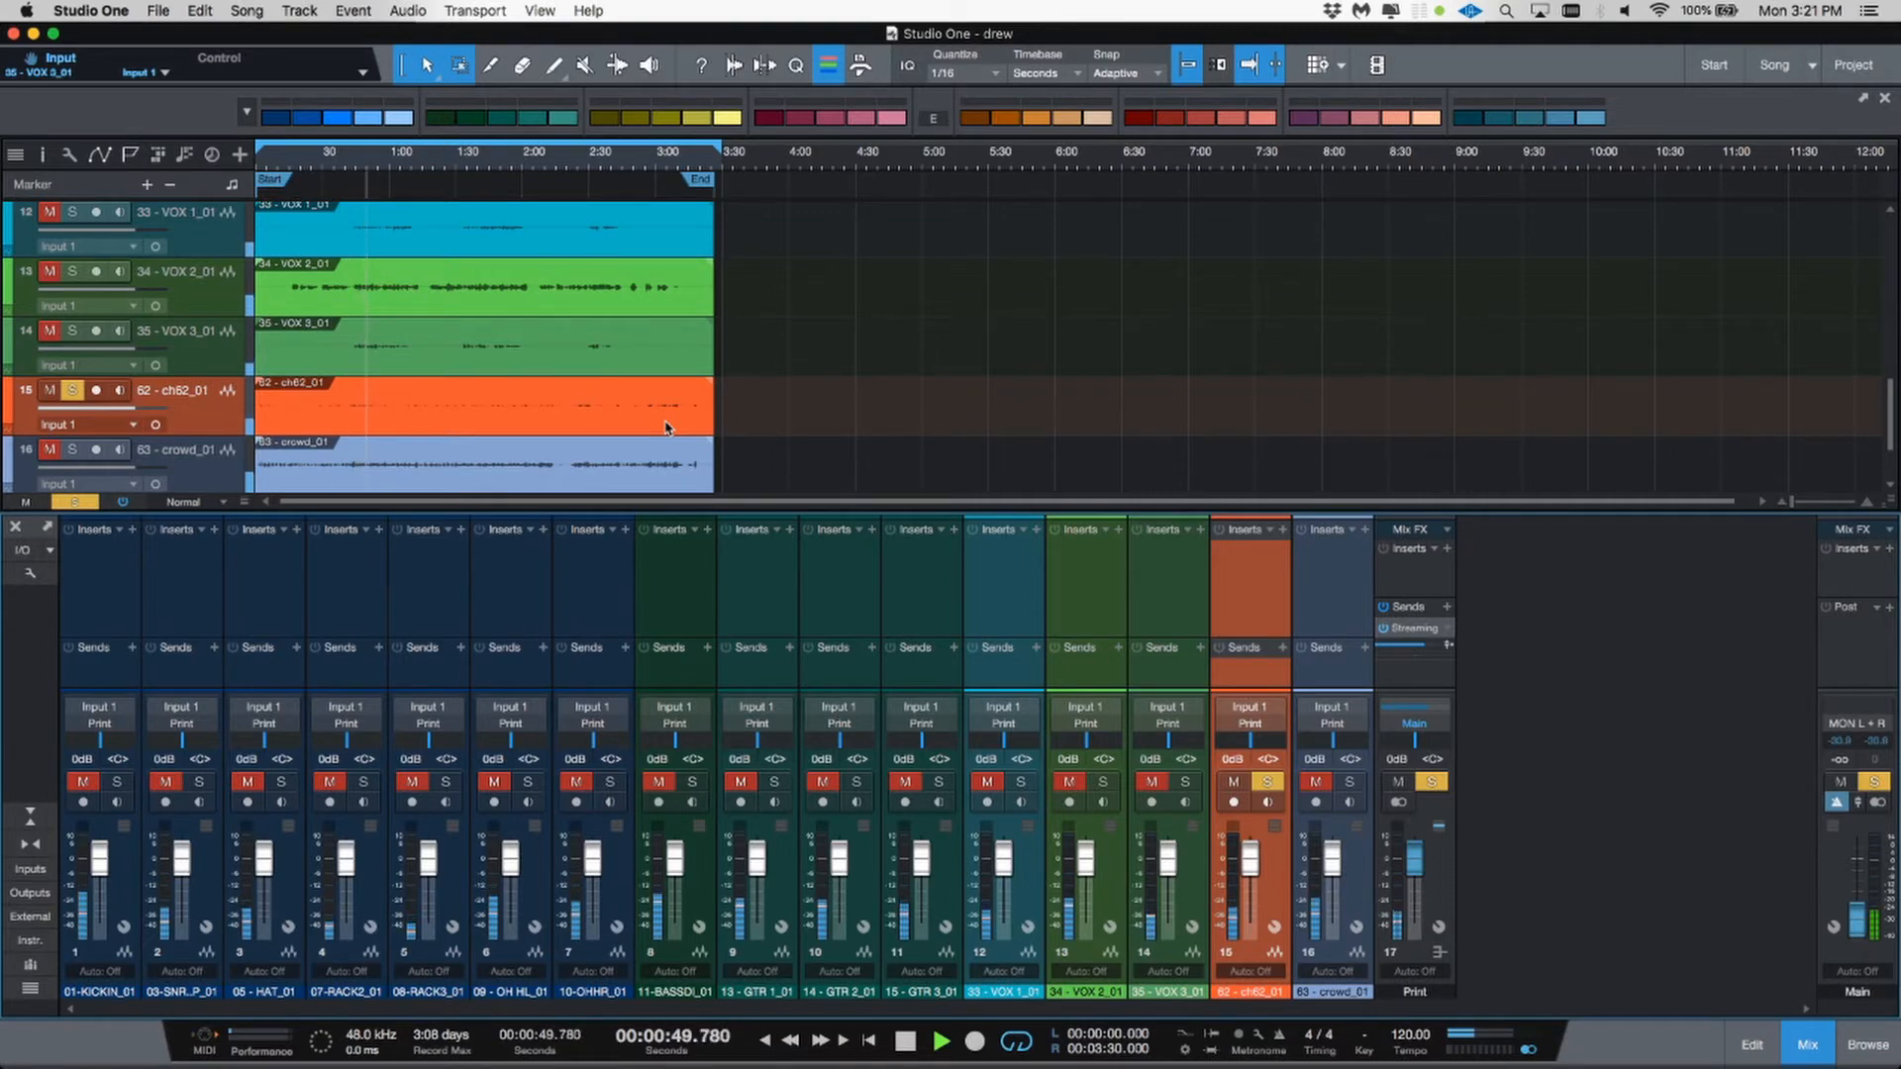
pyautogui.press('space')
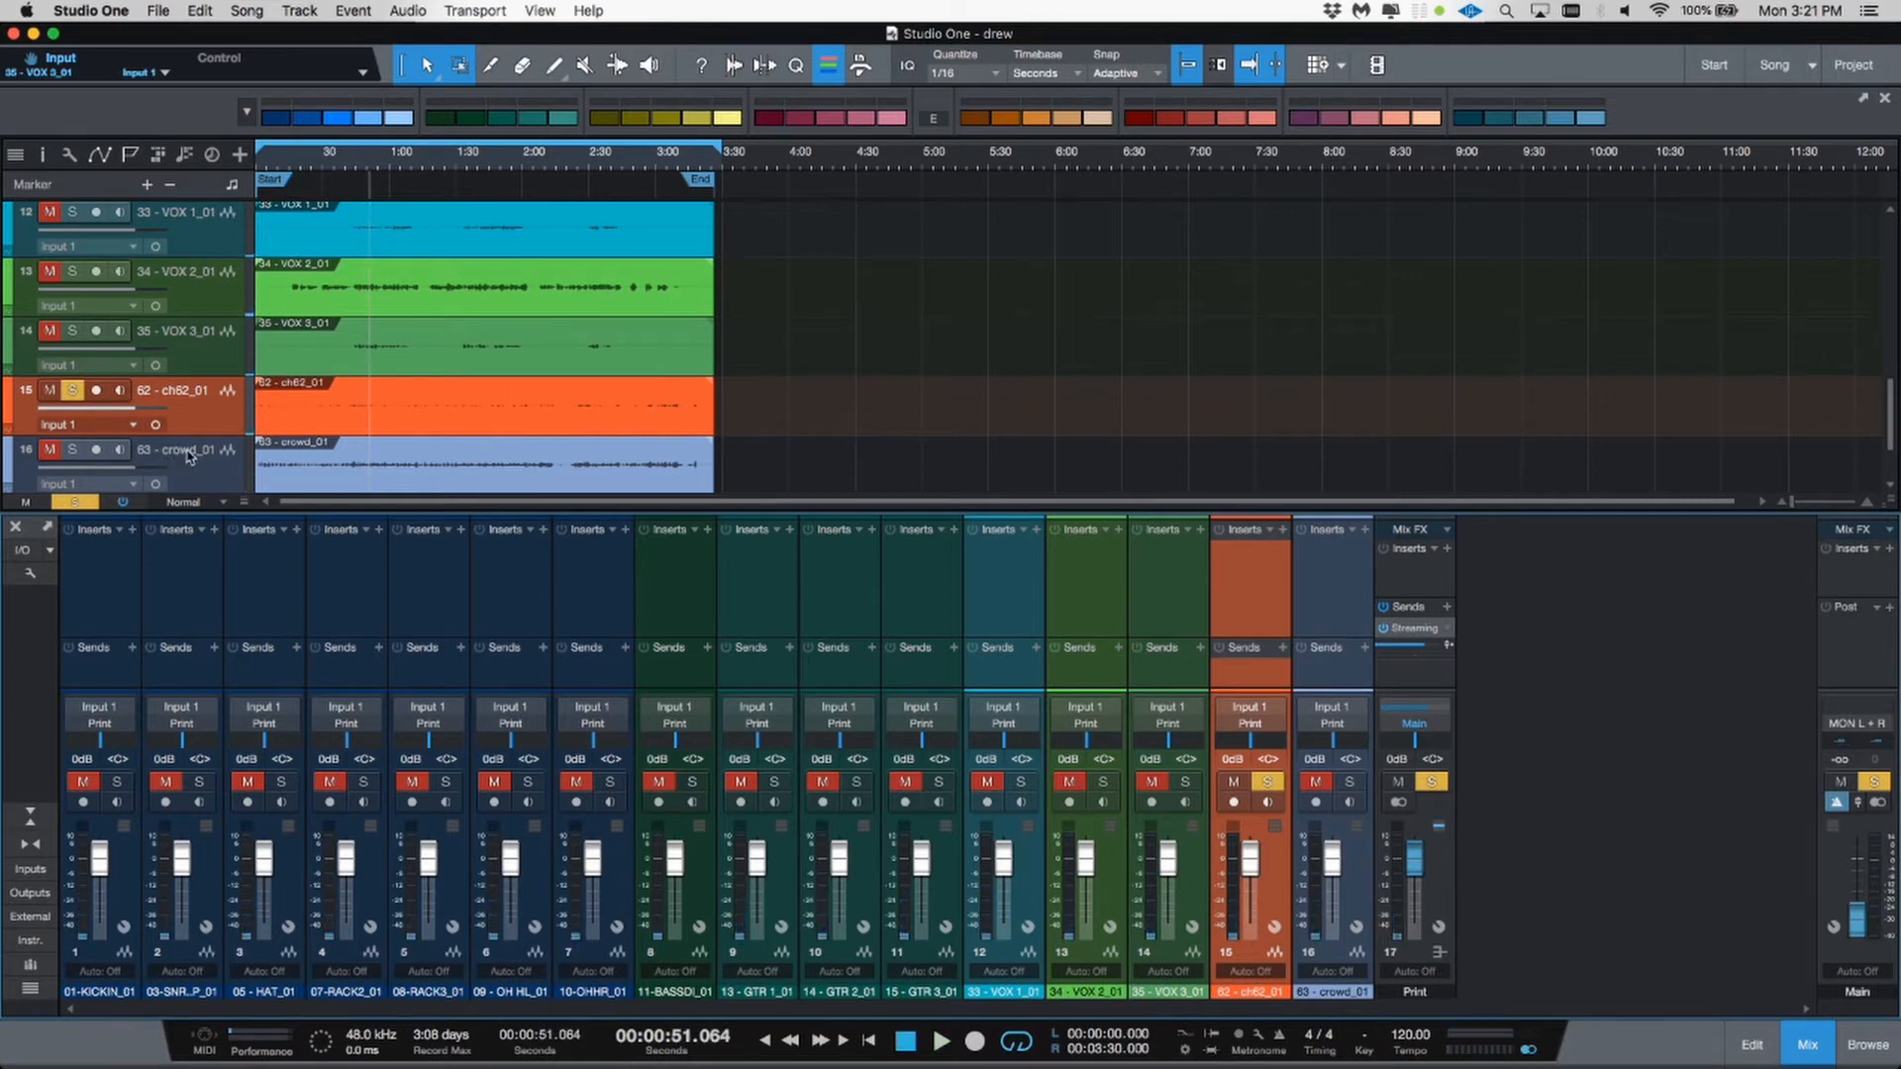
# Step: Unsolo the 62 - ch62_01 track and delete it
pyautogui.click(188, 455)
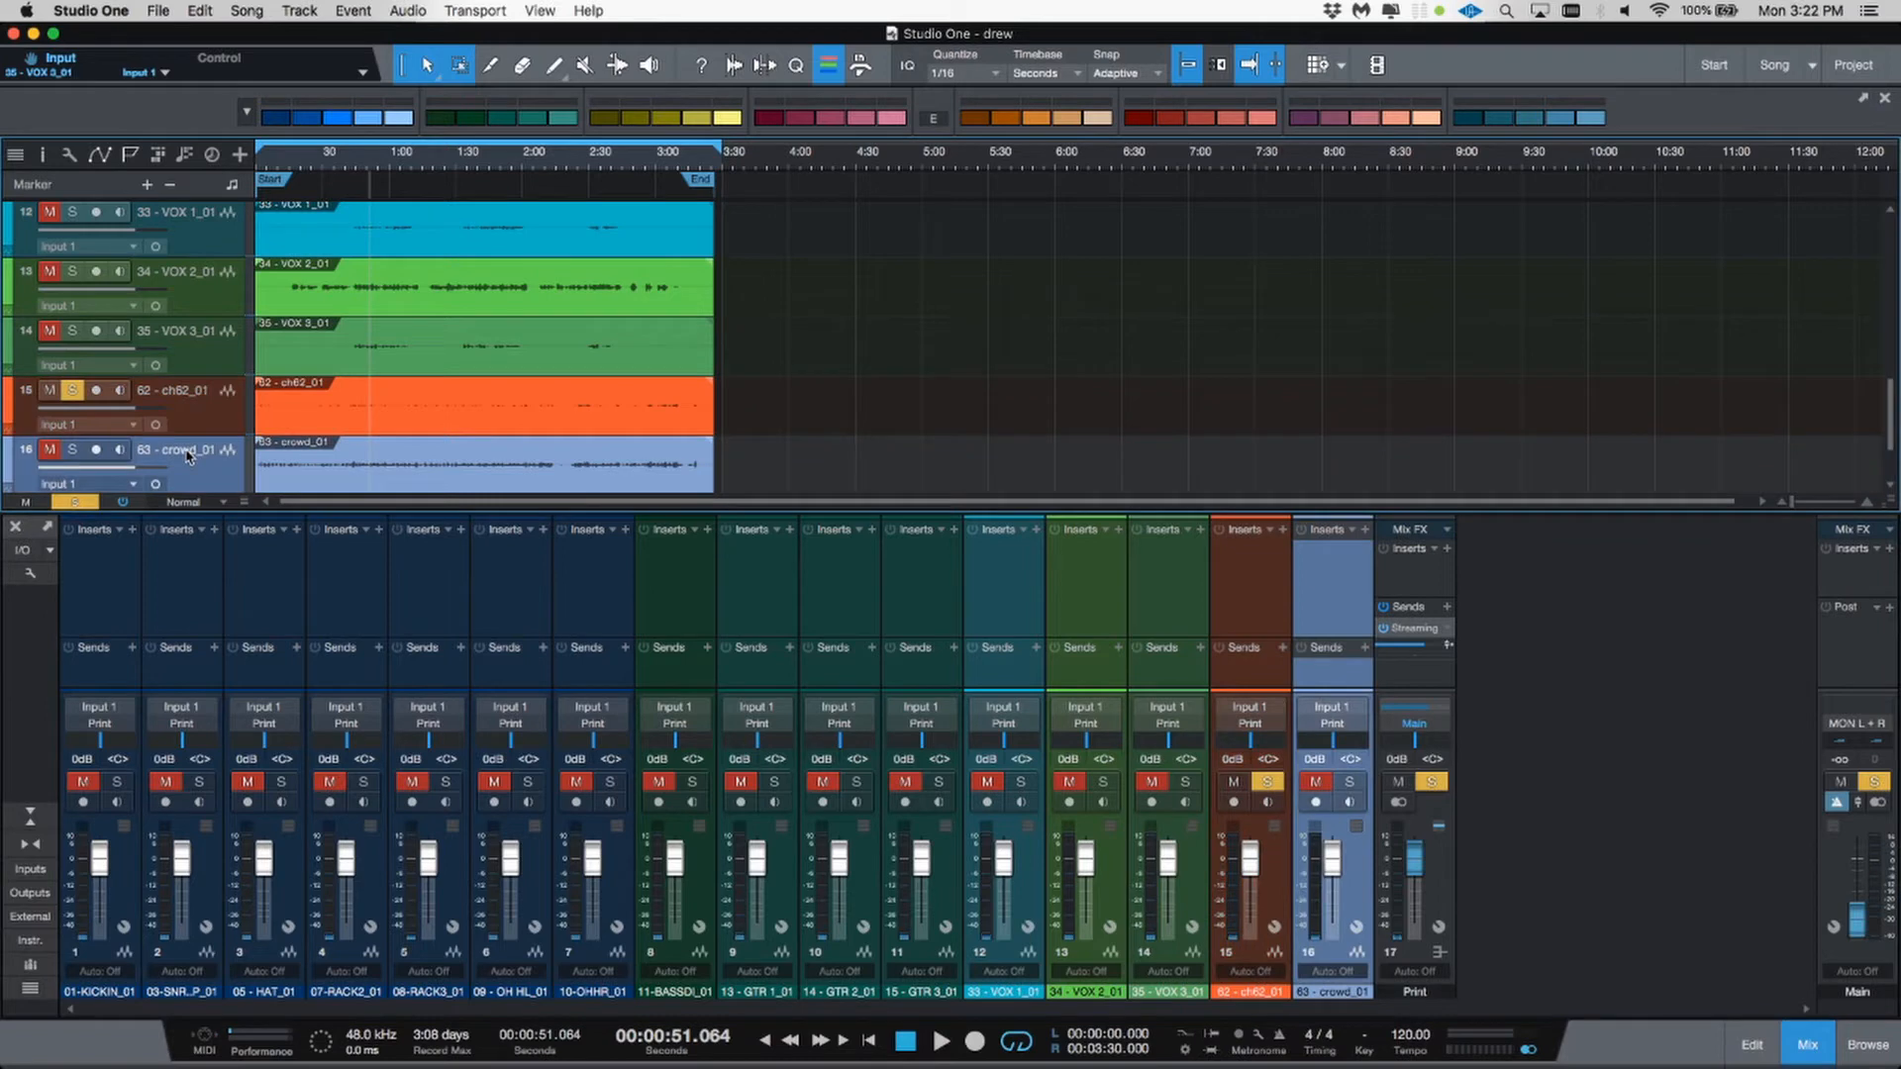
pyautogui.click(743, 401)
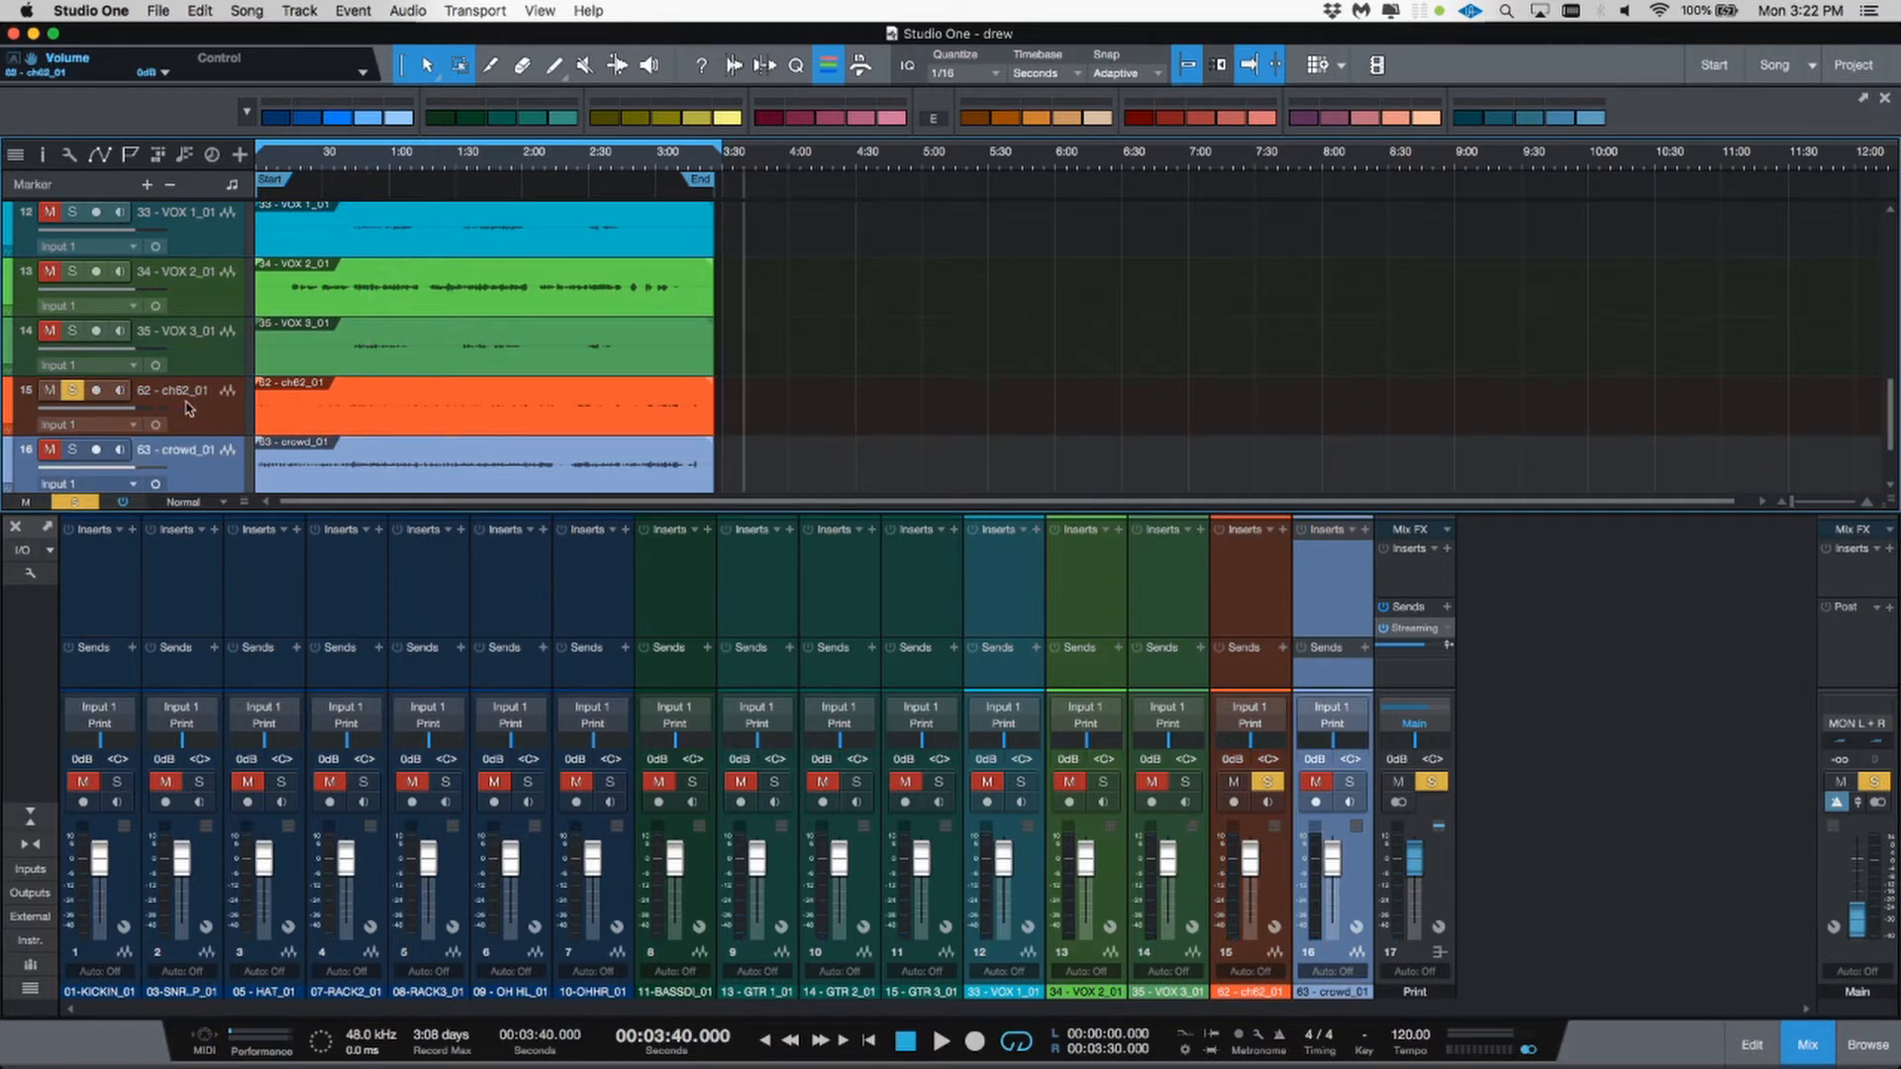
pyautogui.click(72, 390)
pyautogui.click(286, 408)
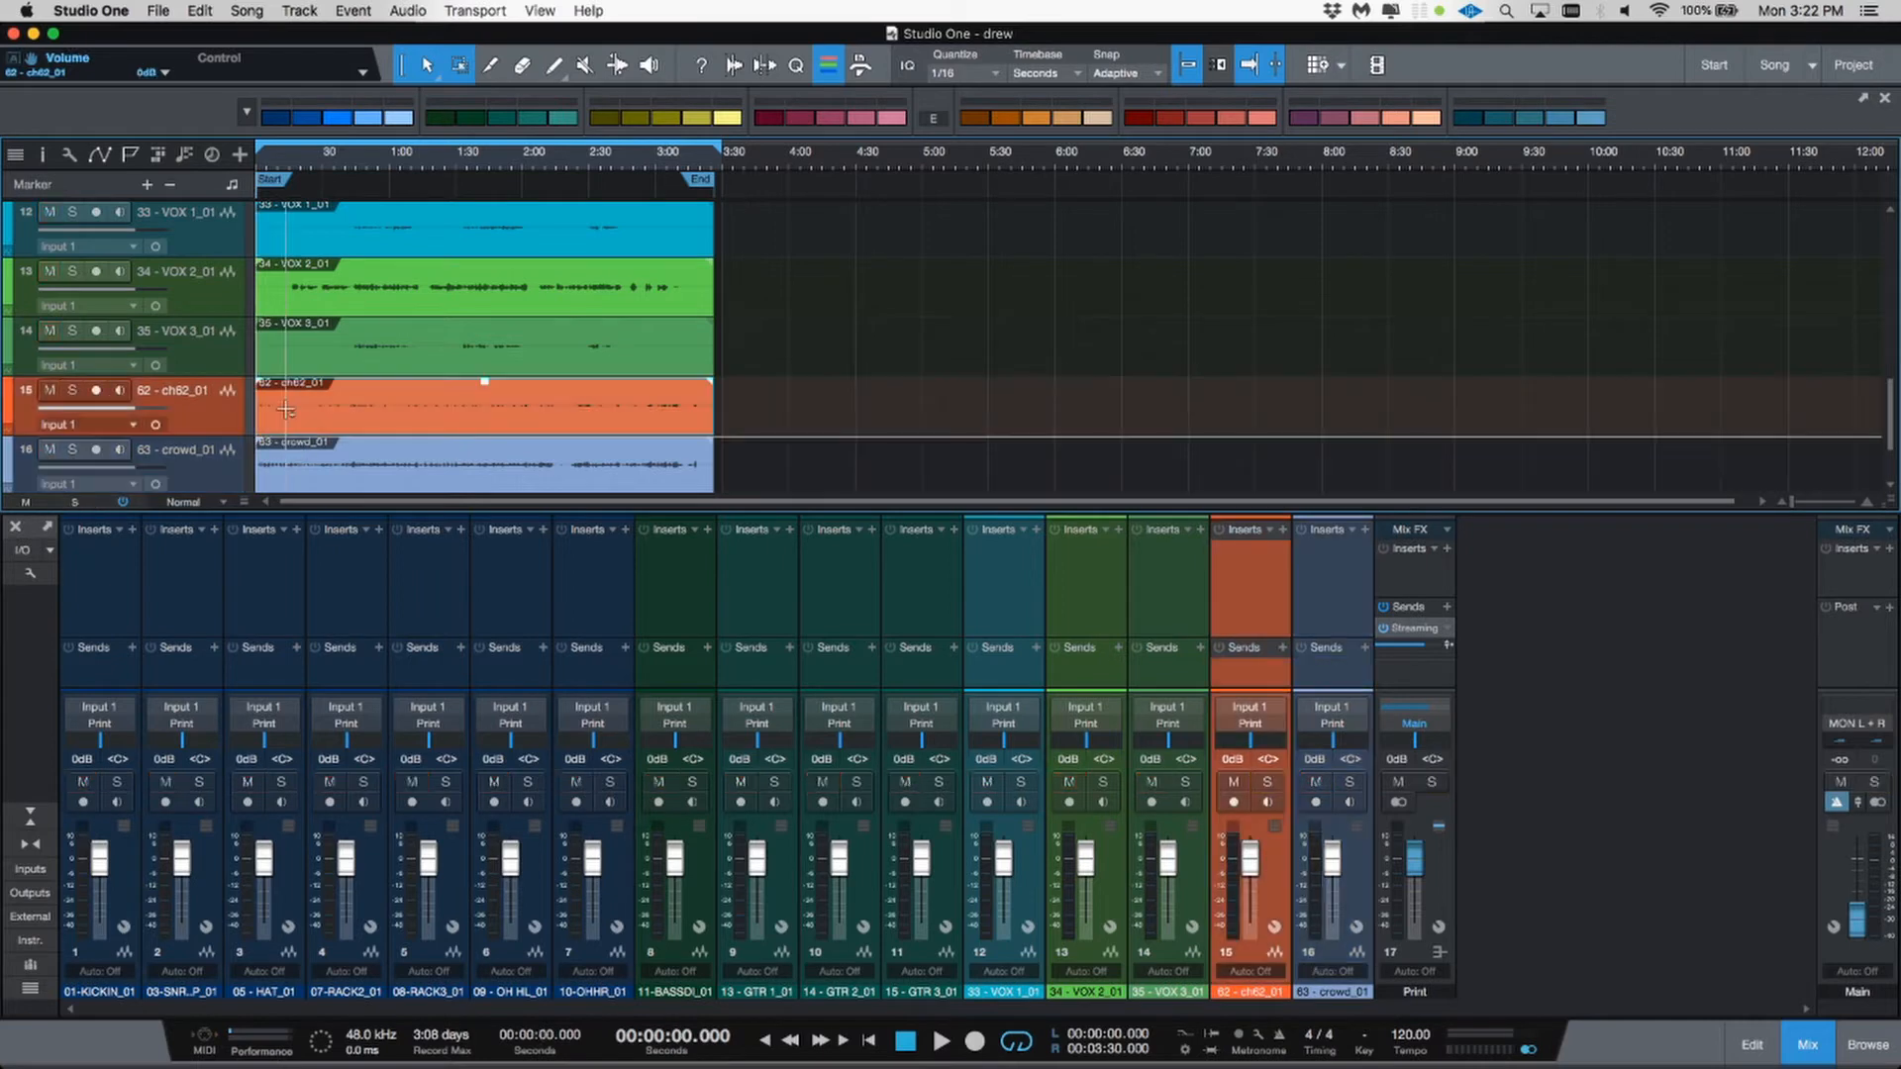
pyautogui.hotkey('shift', 't')
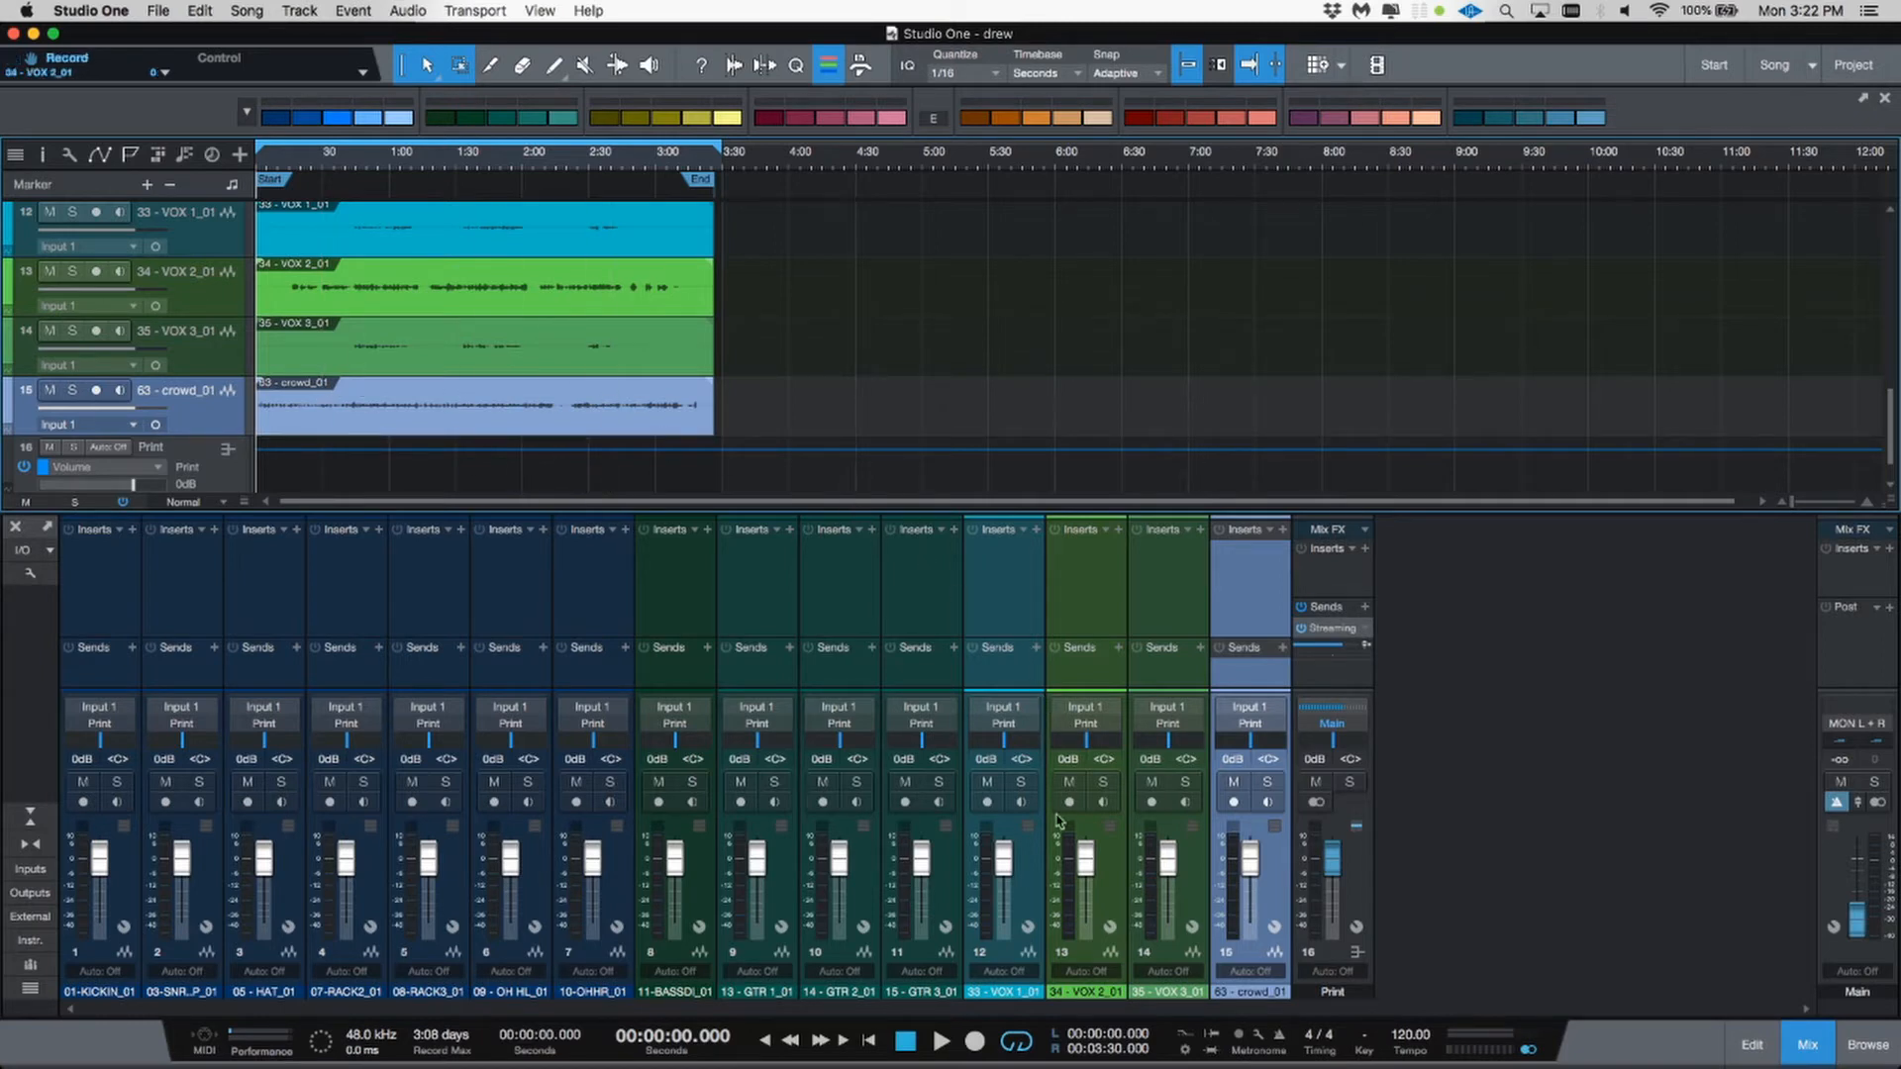
# Step: Select the three vocal channels VOX 1 to VOX 3 and color them orange
pyautogui.click(1035, 864)
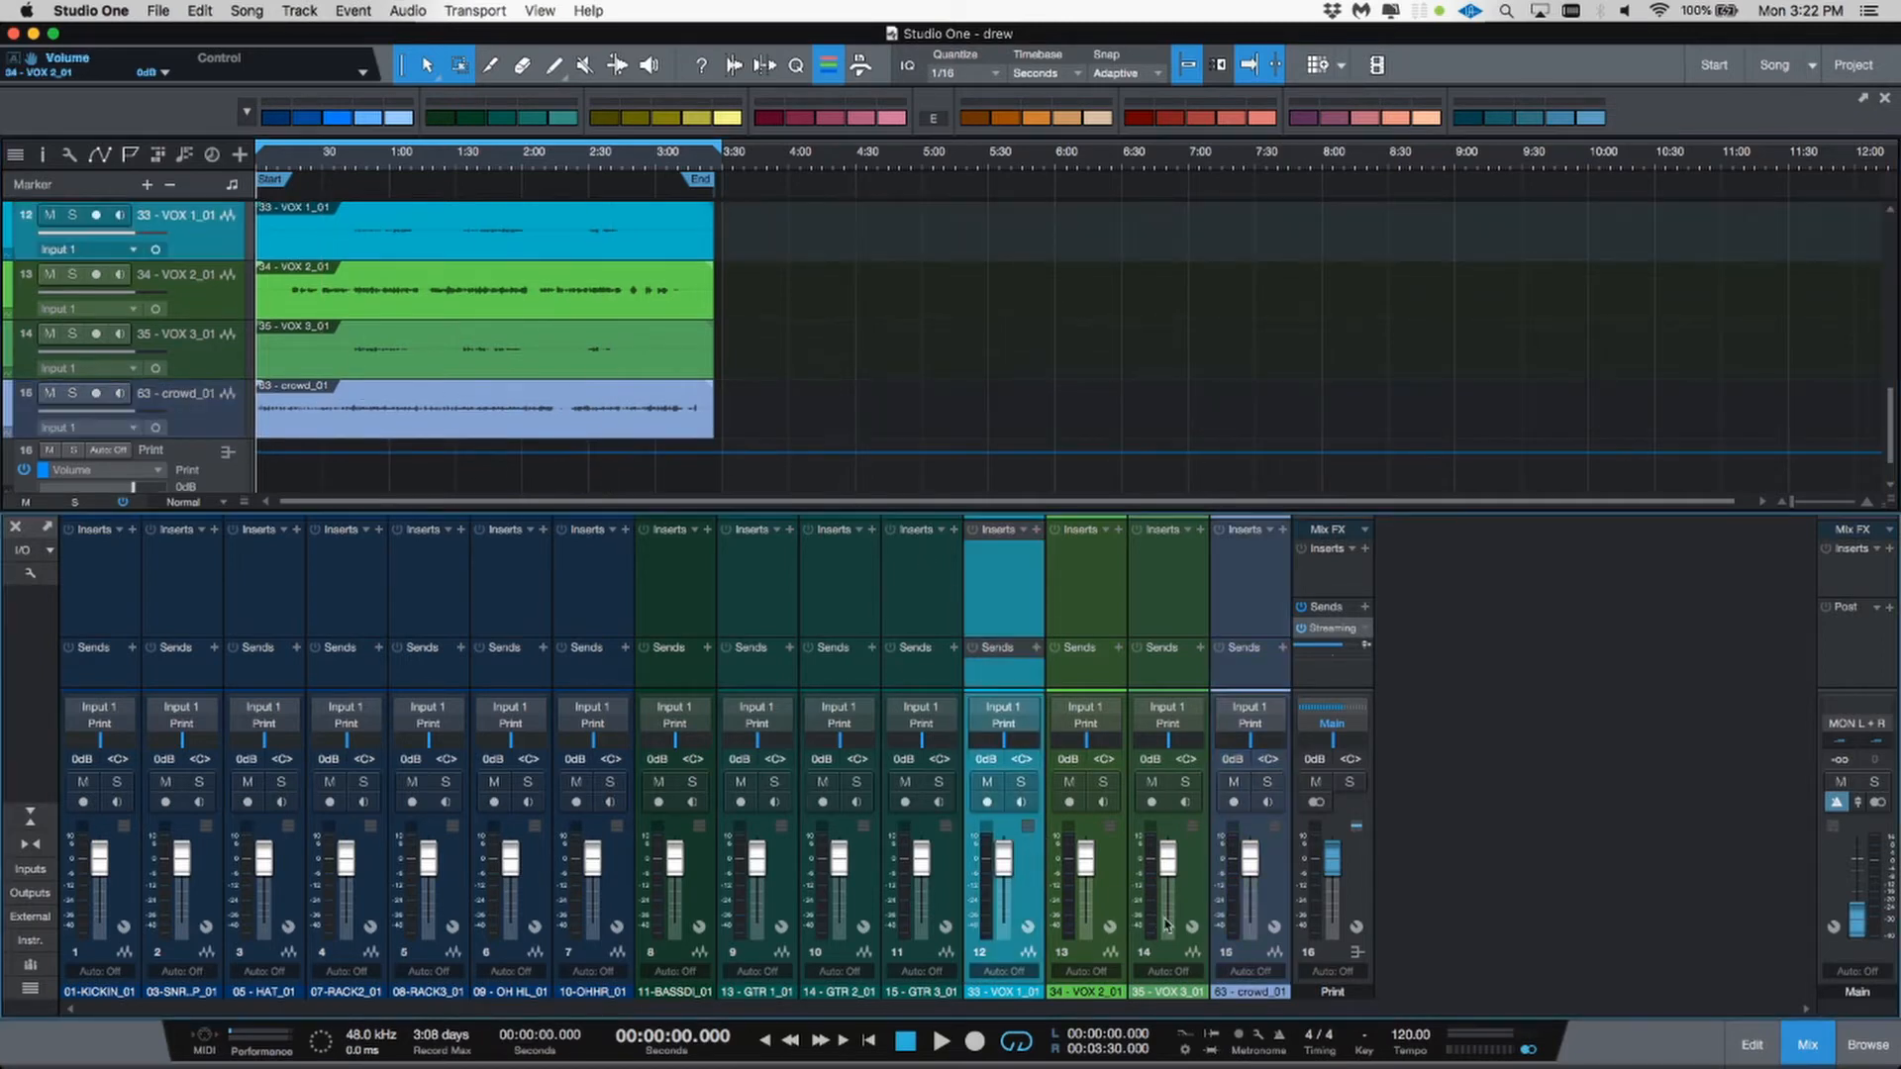
pyautogui.keyDown('shift'); pyautogui.click(1198, 899); pyautogui.keyUp('shift')
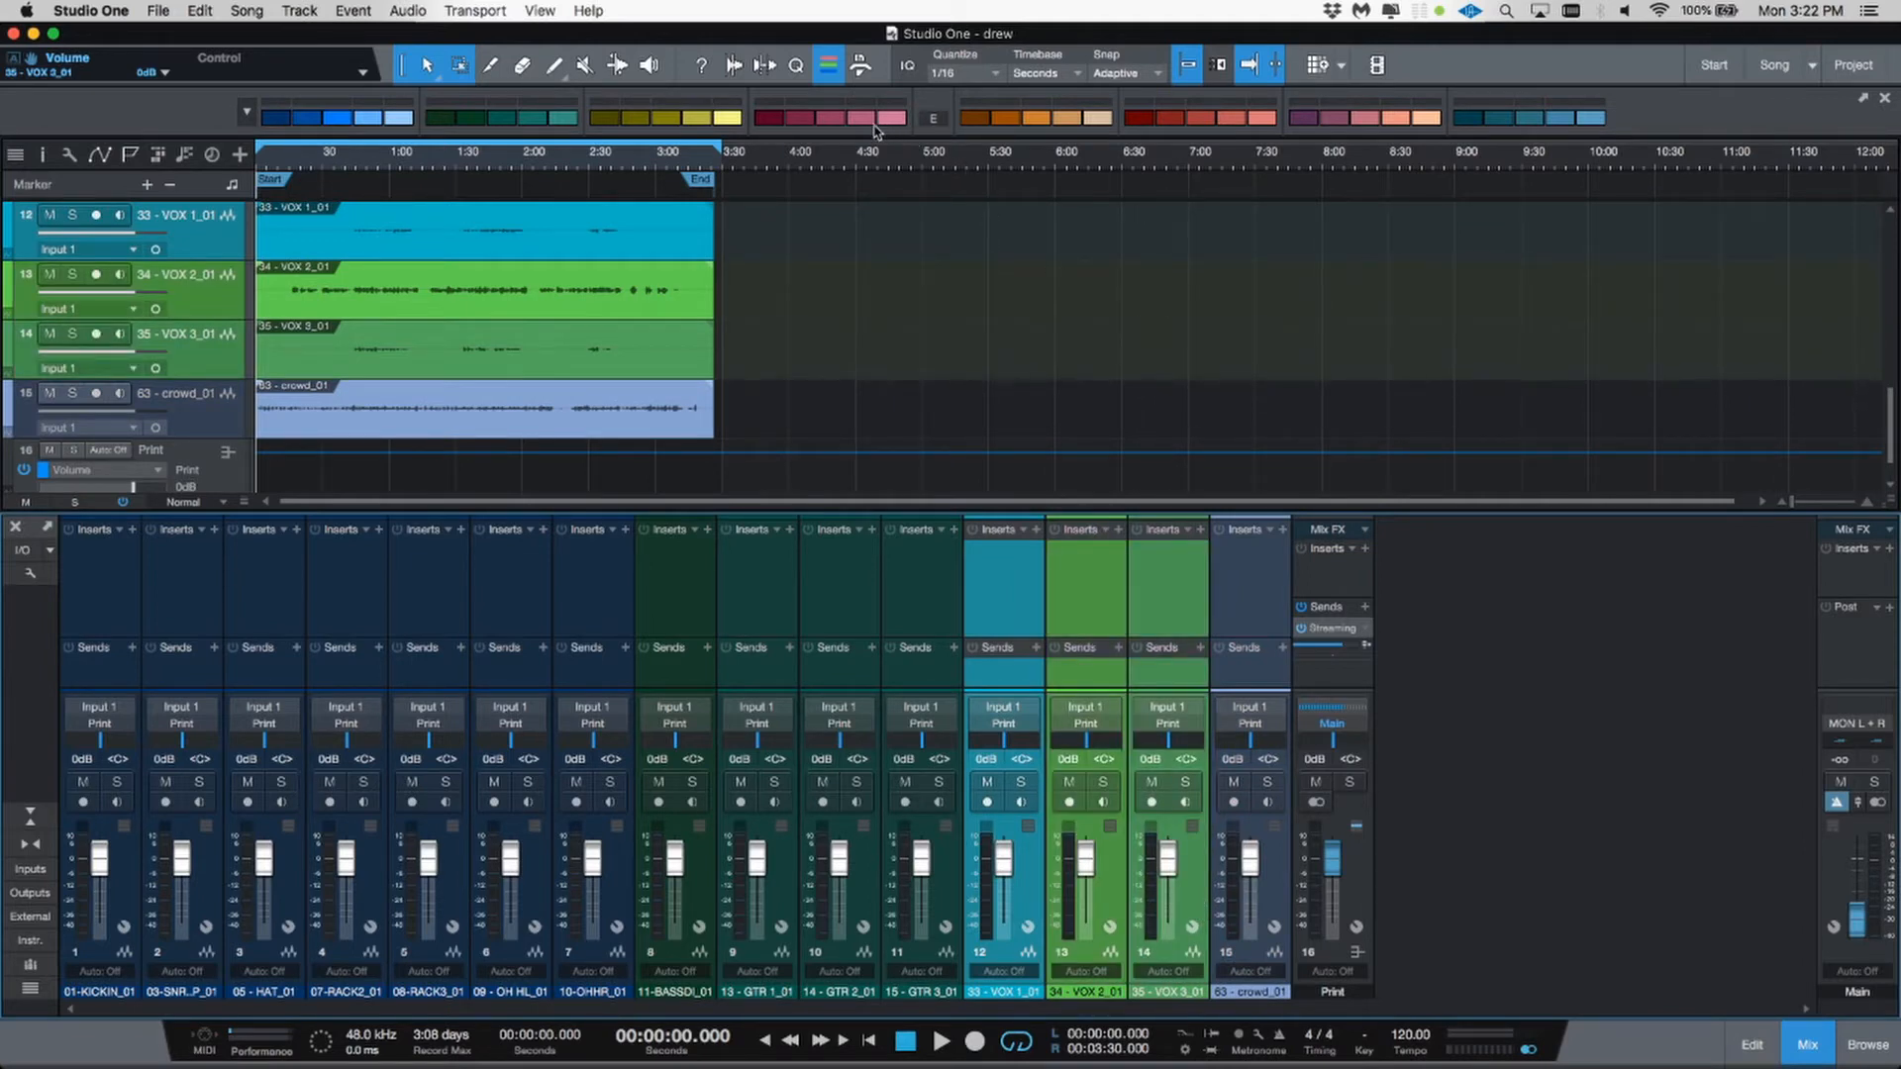
pyautogui.click(1041, 124)
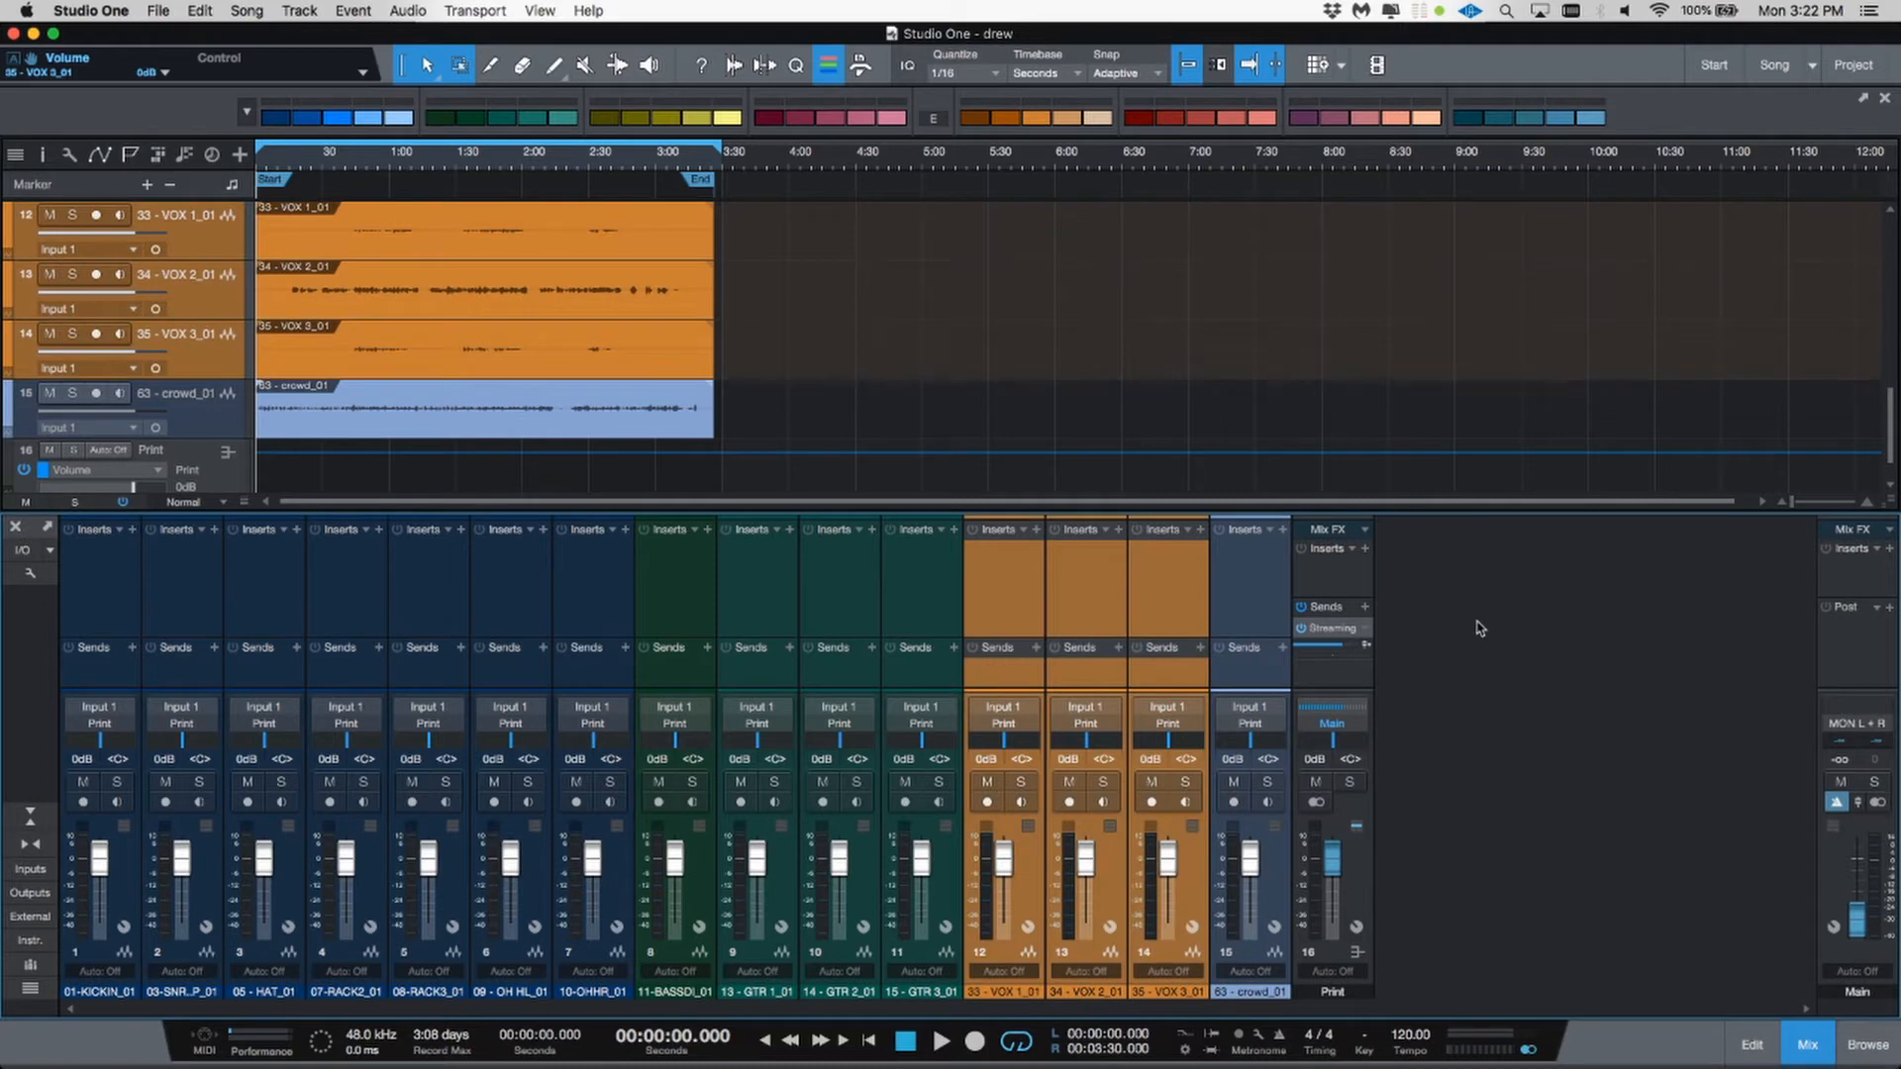
# Step: Color the 63 - crowd_01 channel pink
pyautogui.click(1266, 990)
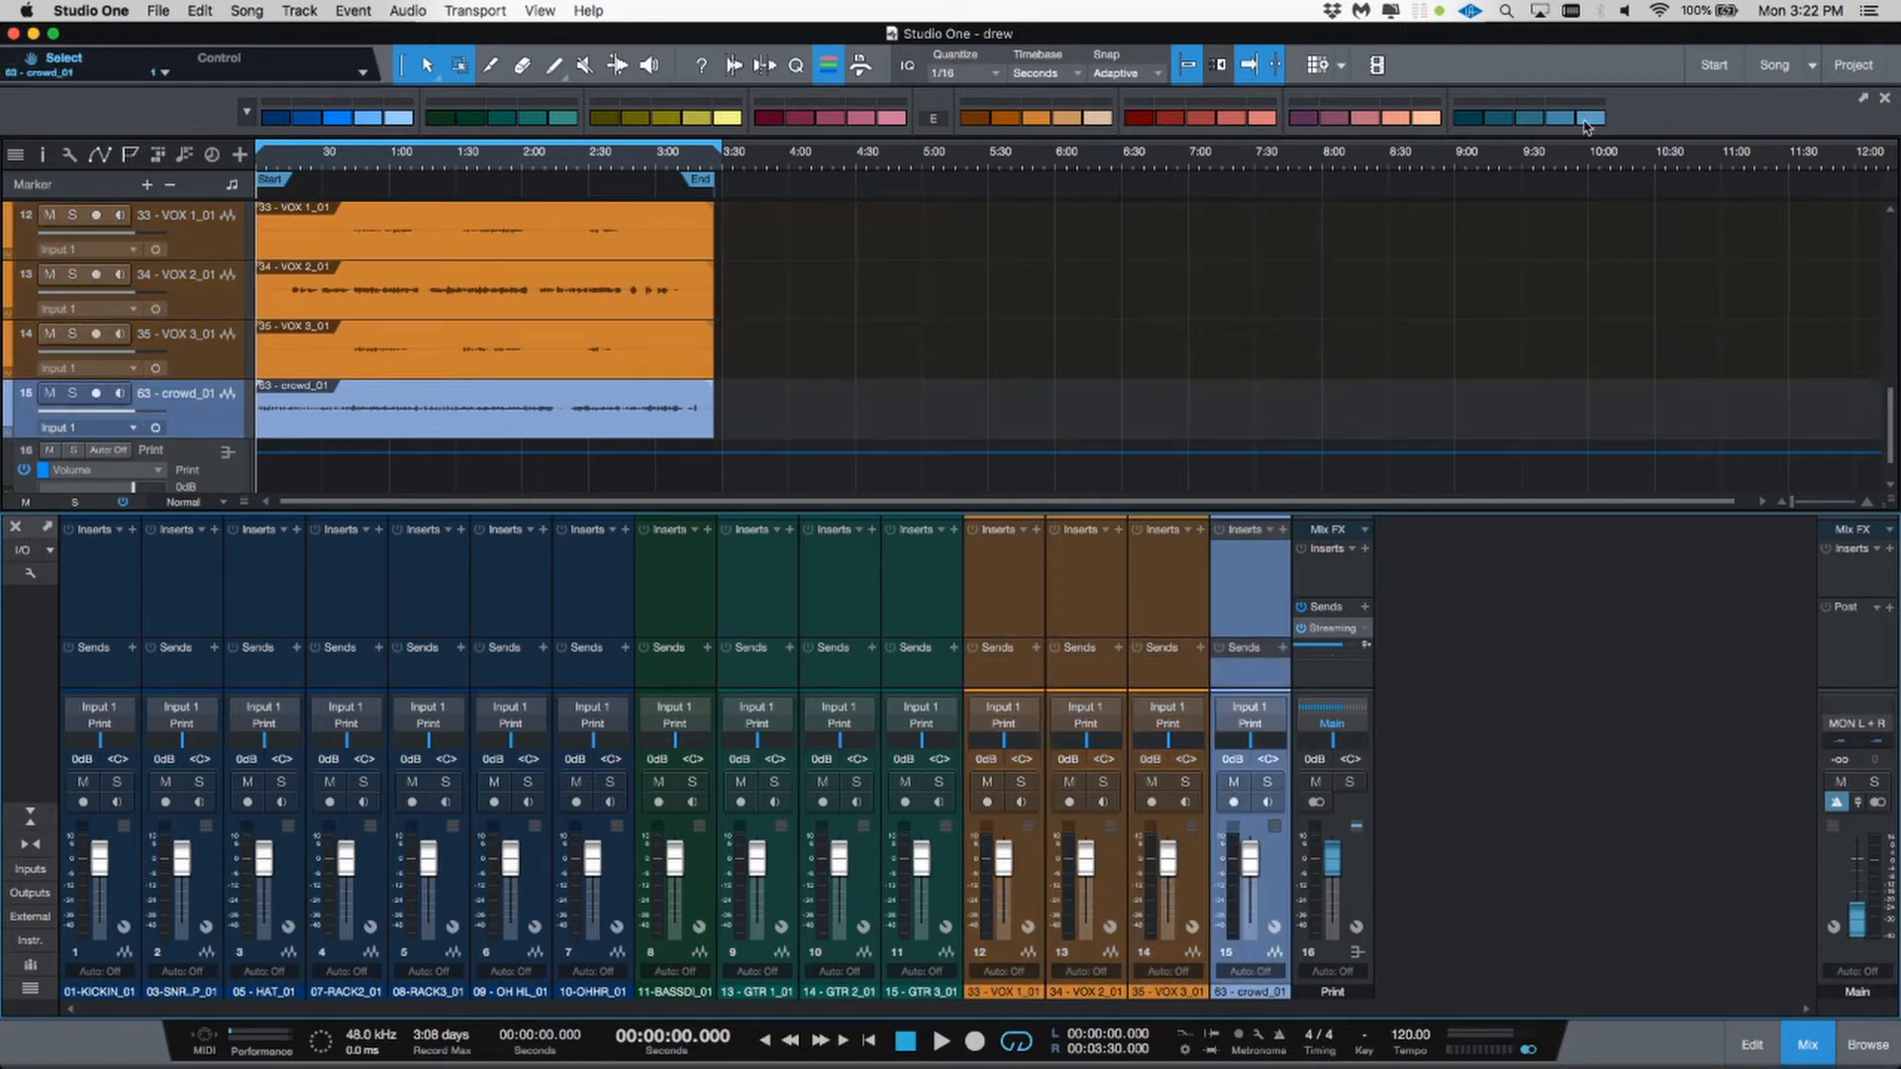
pyautogui.click(890, 120)
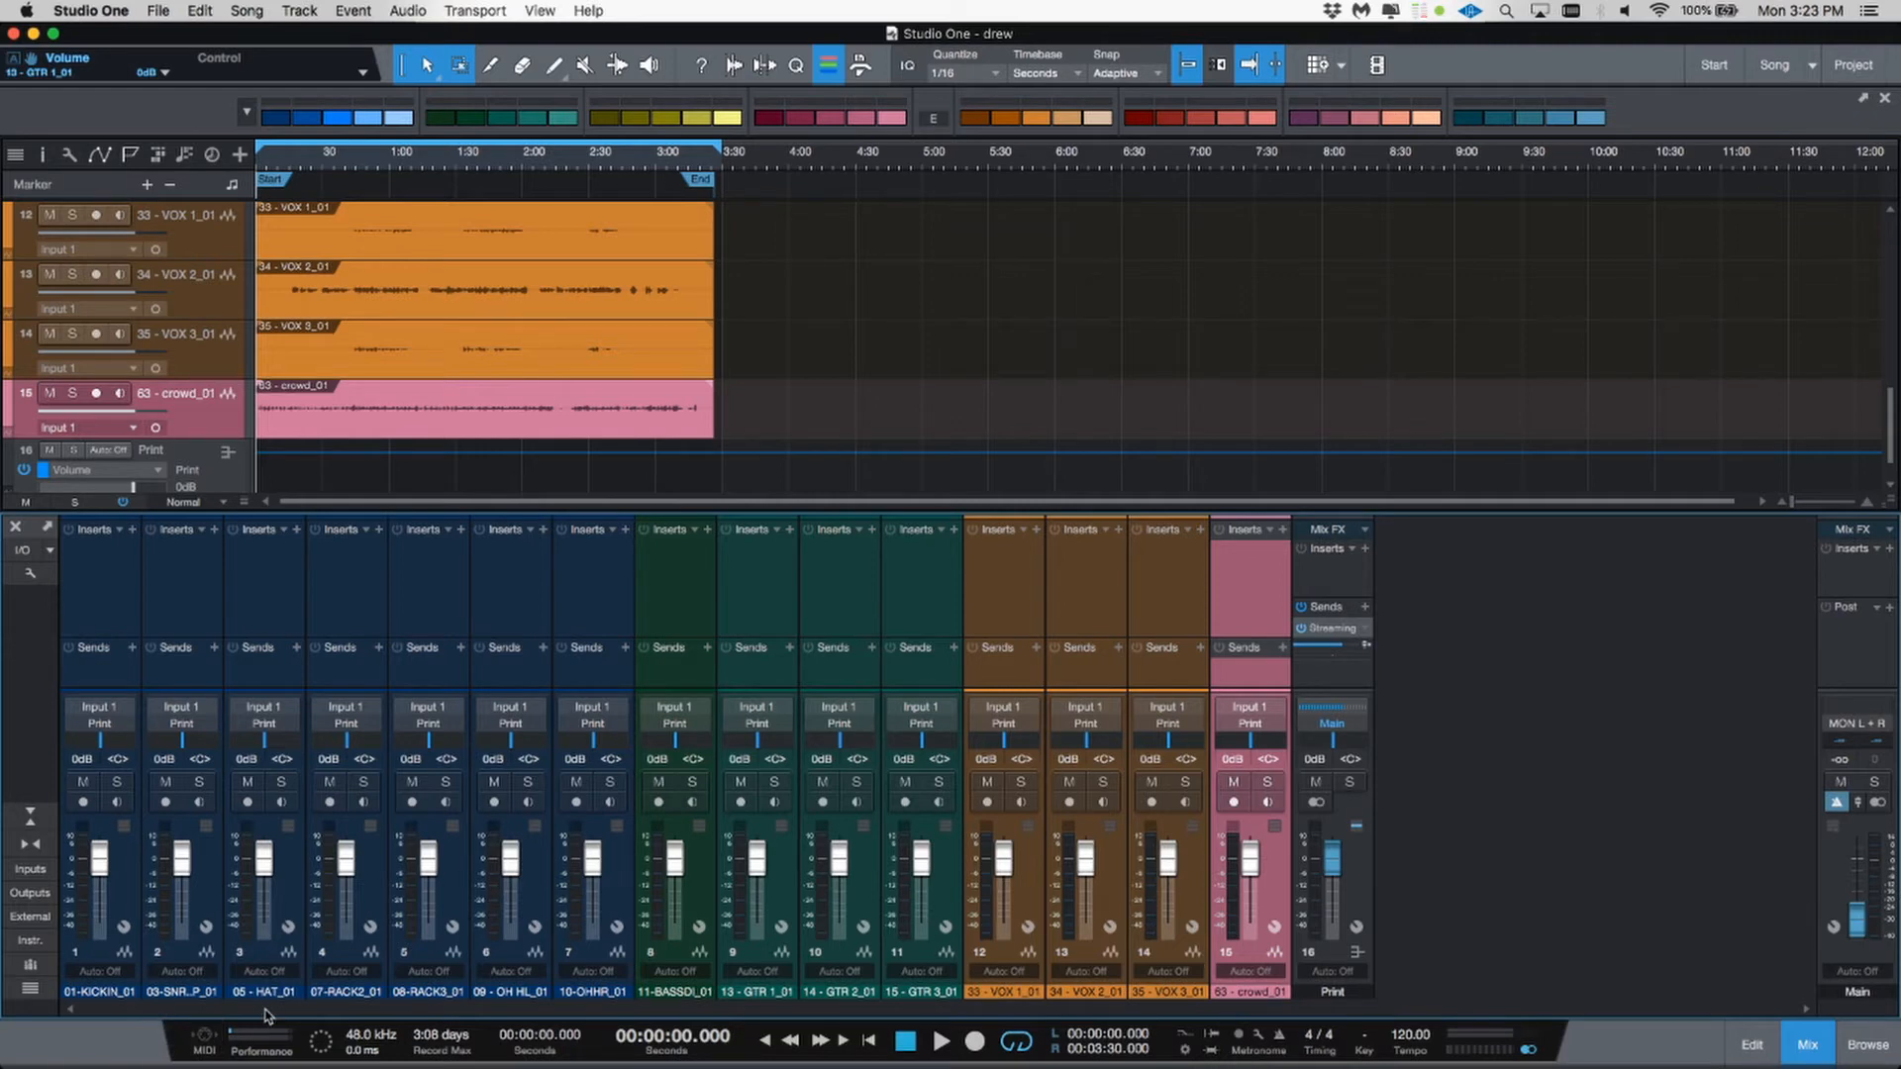
# Step: Rename the first three drum channels KICK, SNARE and HAT
pyautogui.doubleClick(87, 990)
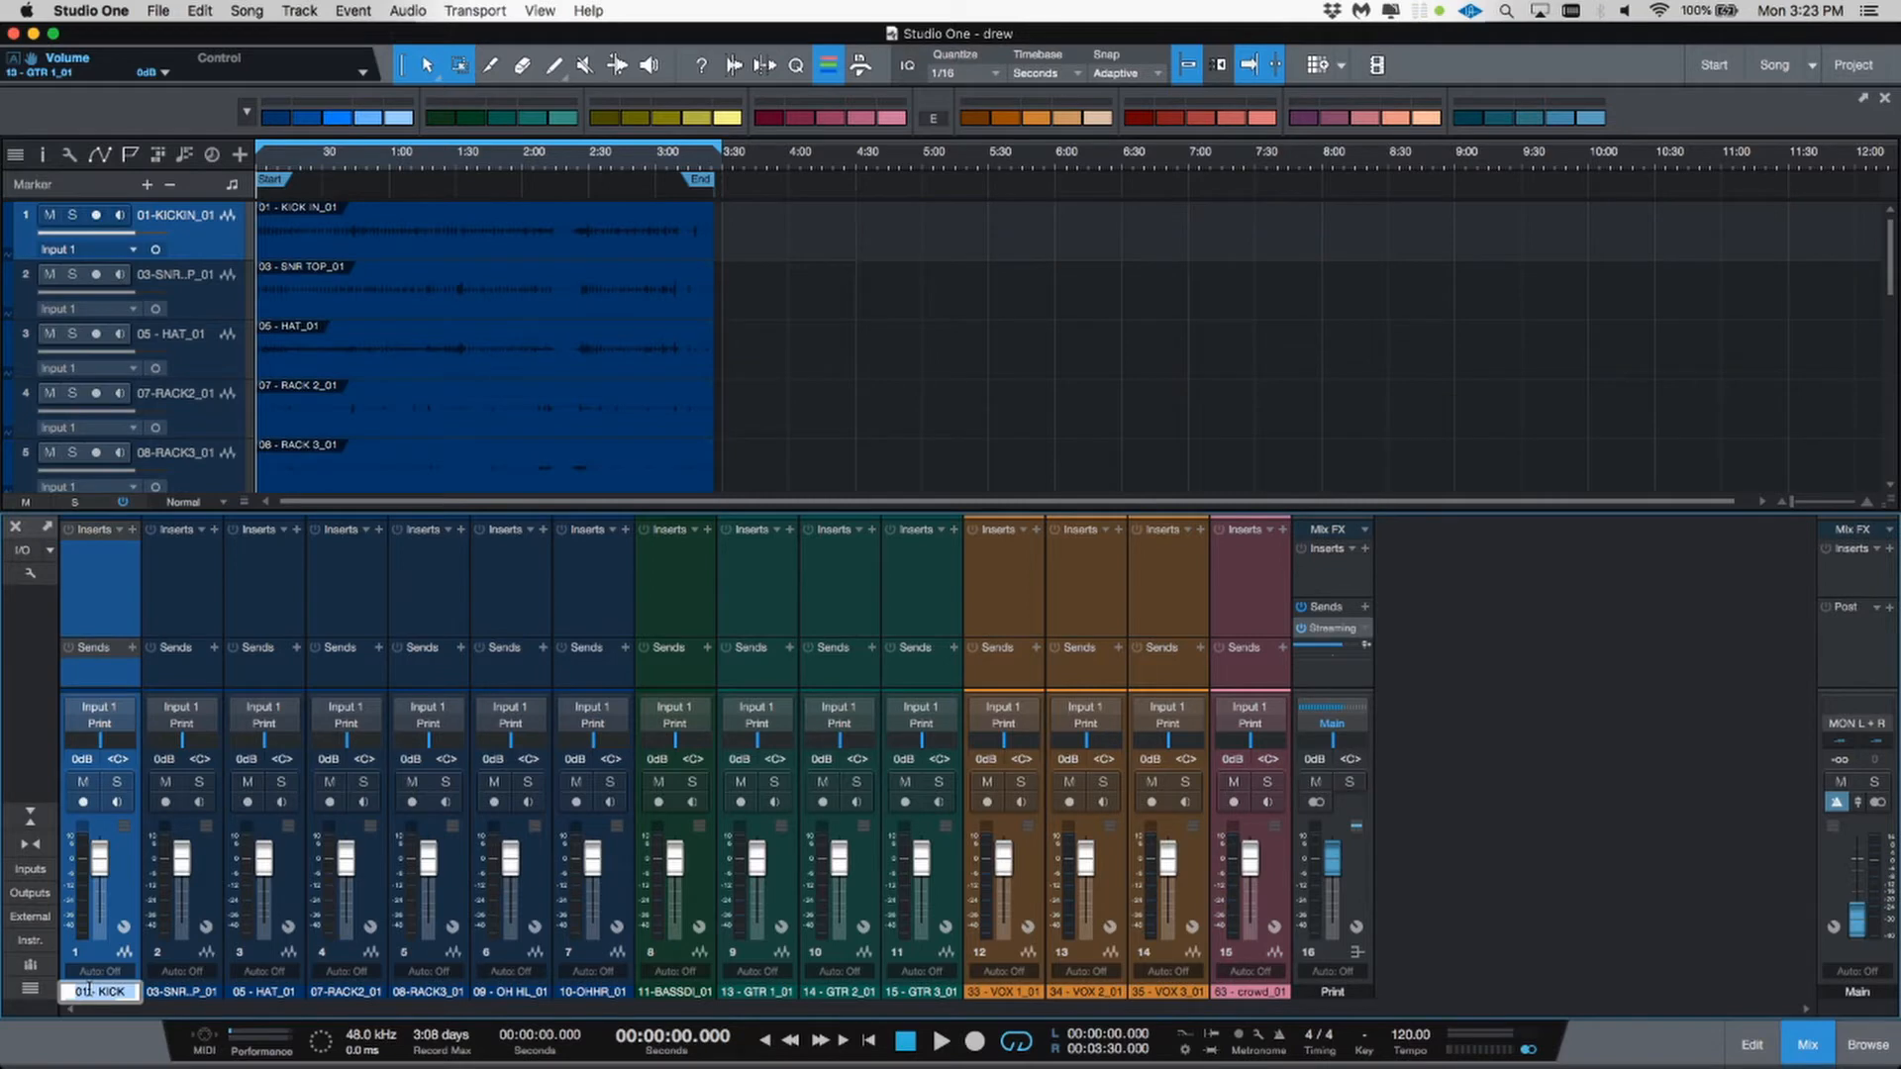
pyautogui.write('KICK')
pyautogui.press('Tab')
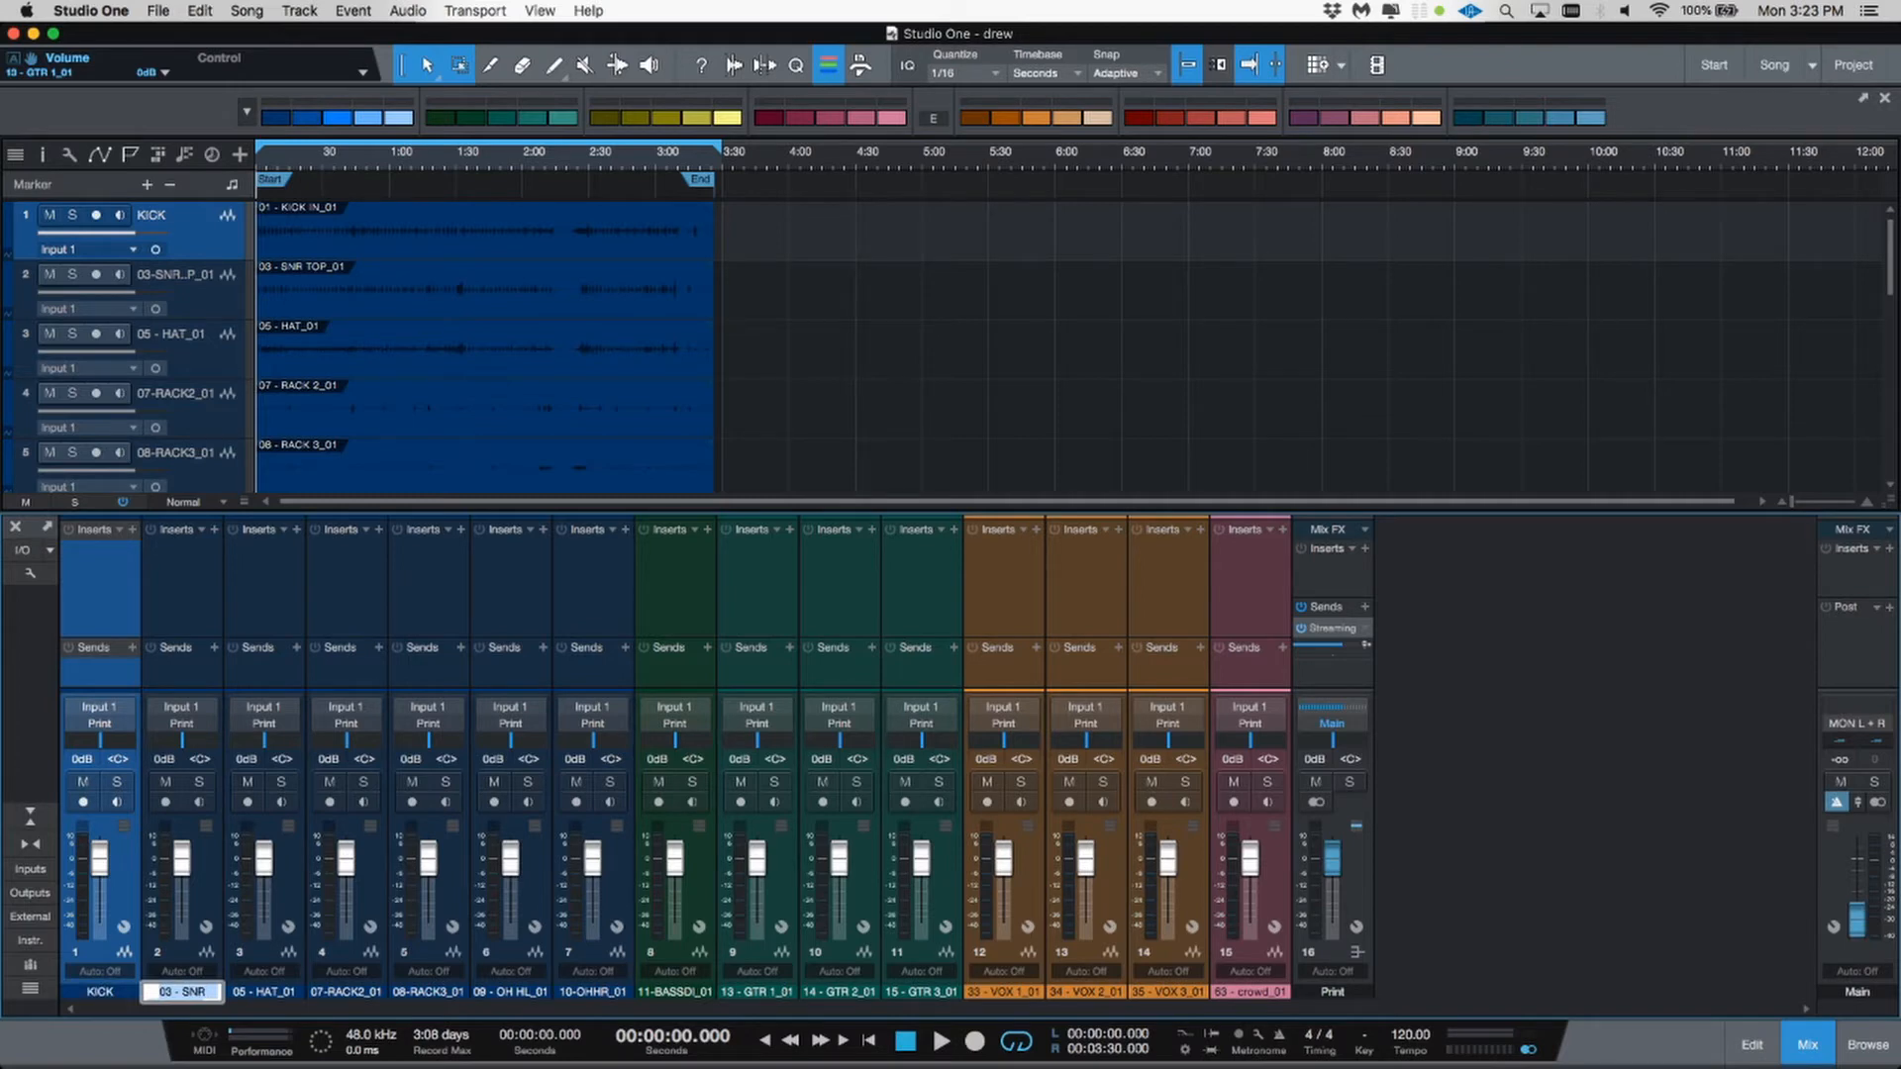
pyautogui.write('SNARE')
pyautogui.press('Tab')
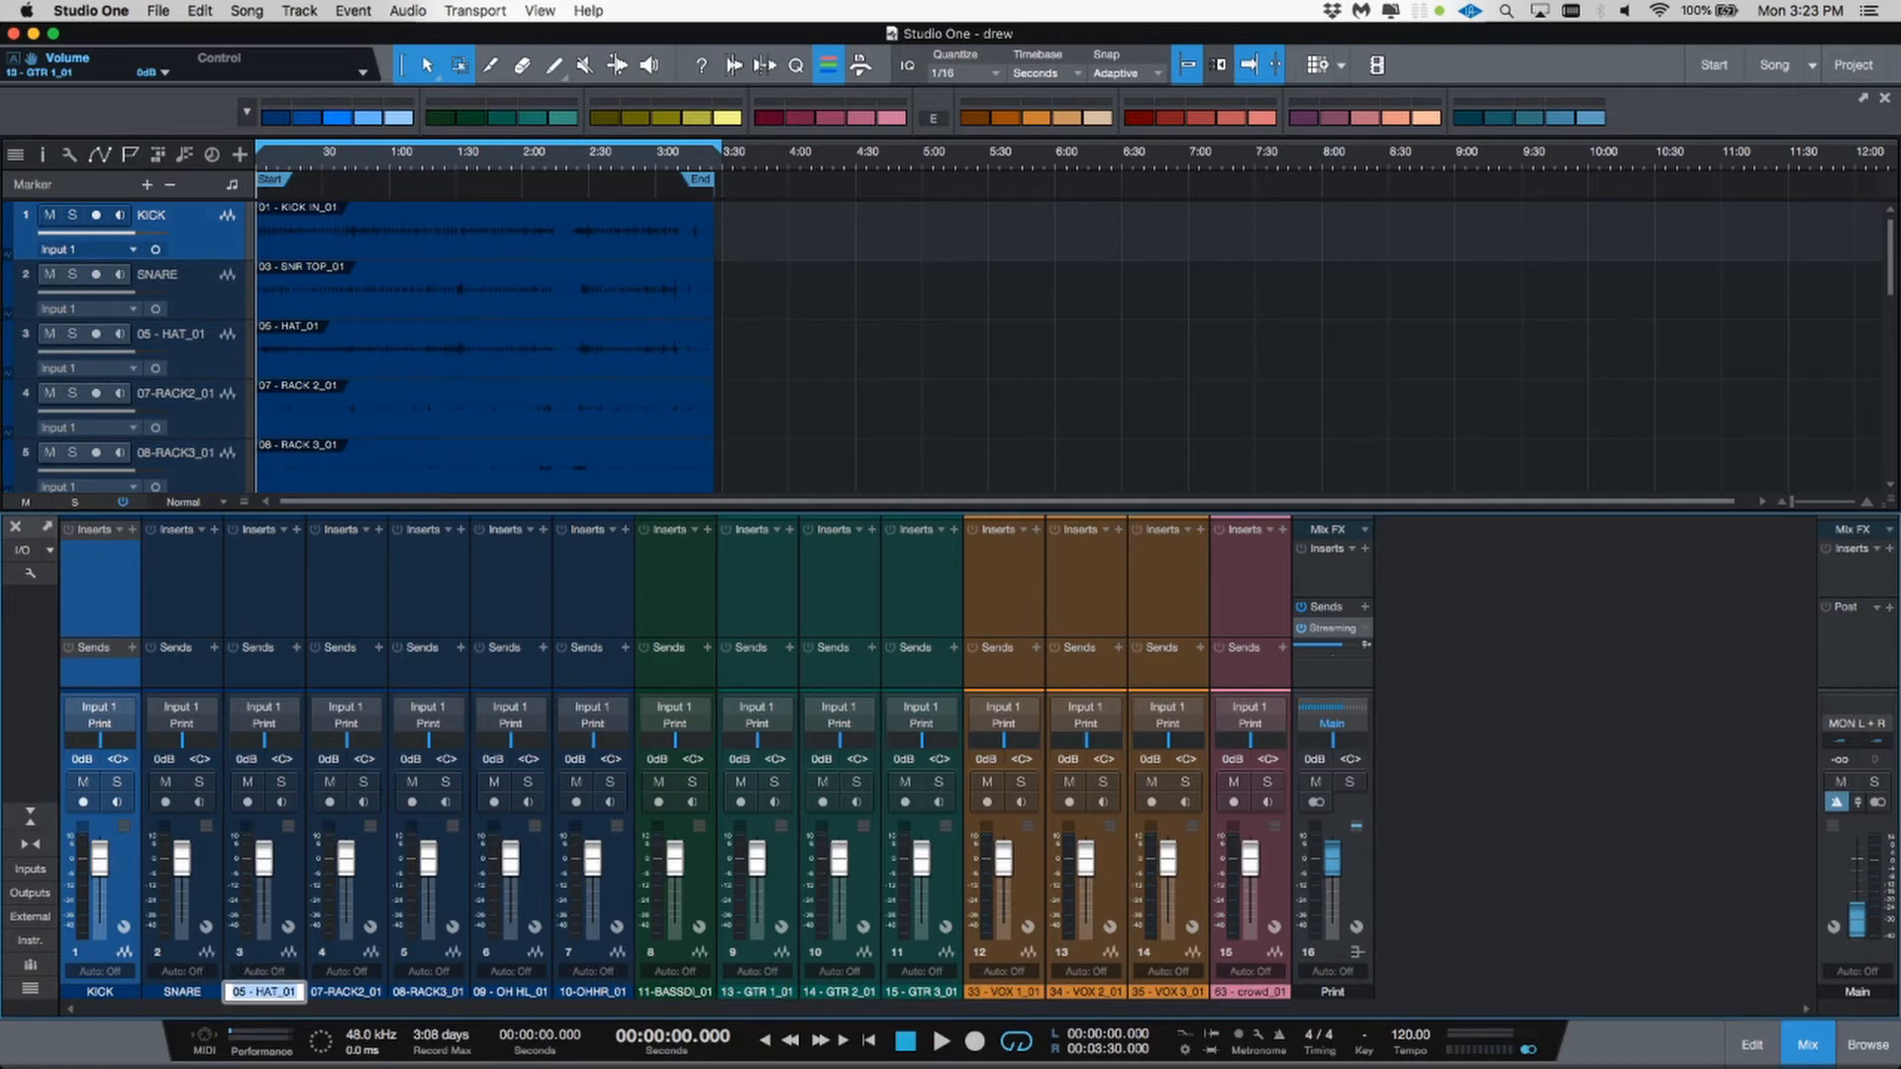
pyautogui.write('HAT')
pyautogui.press('Tab')
# Step: Rename the two rack tom channels RACK 1 and RACK 2
pyautogui.write('RAK')
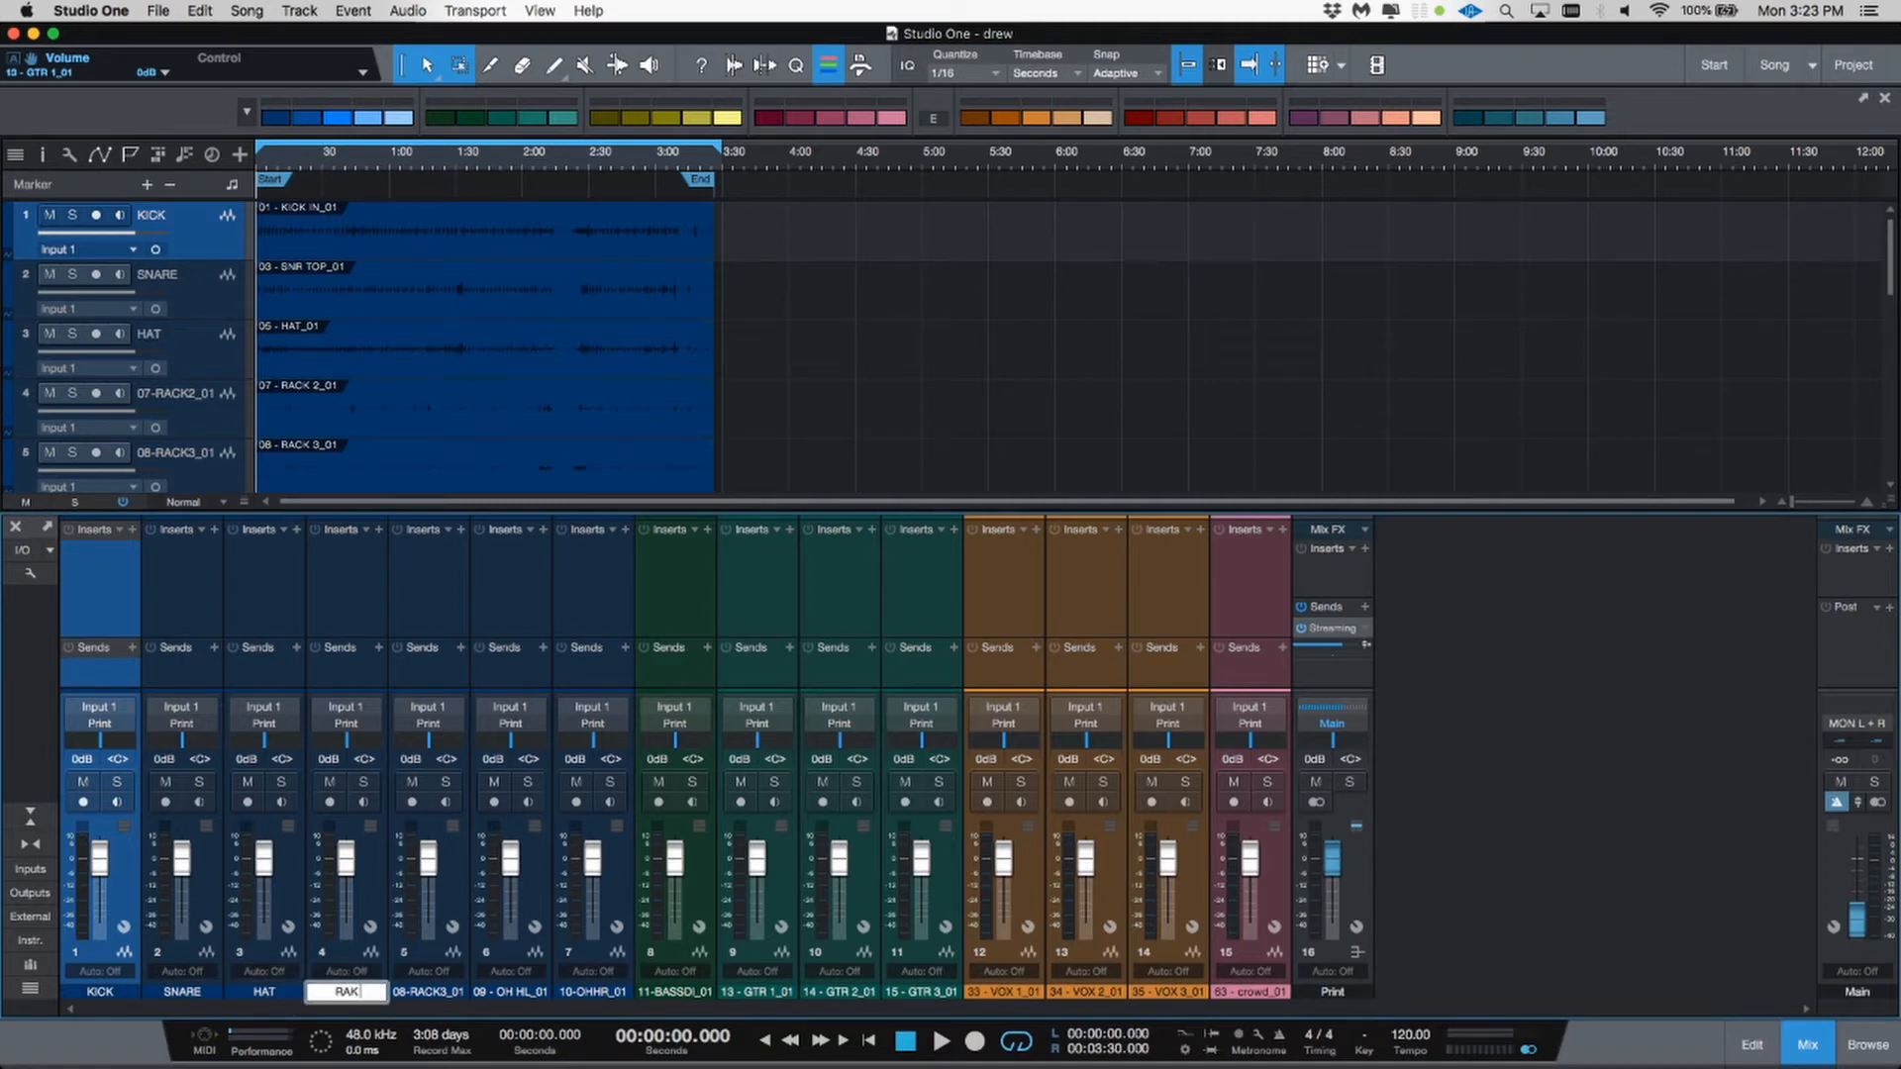
pyautogui.write(' 1')
pyautogui.press('Tab')
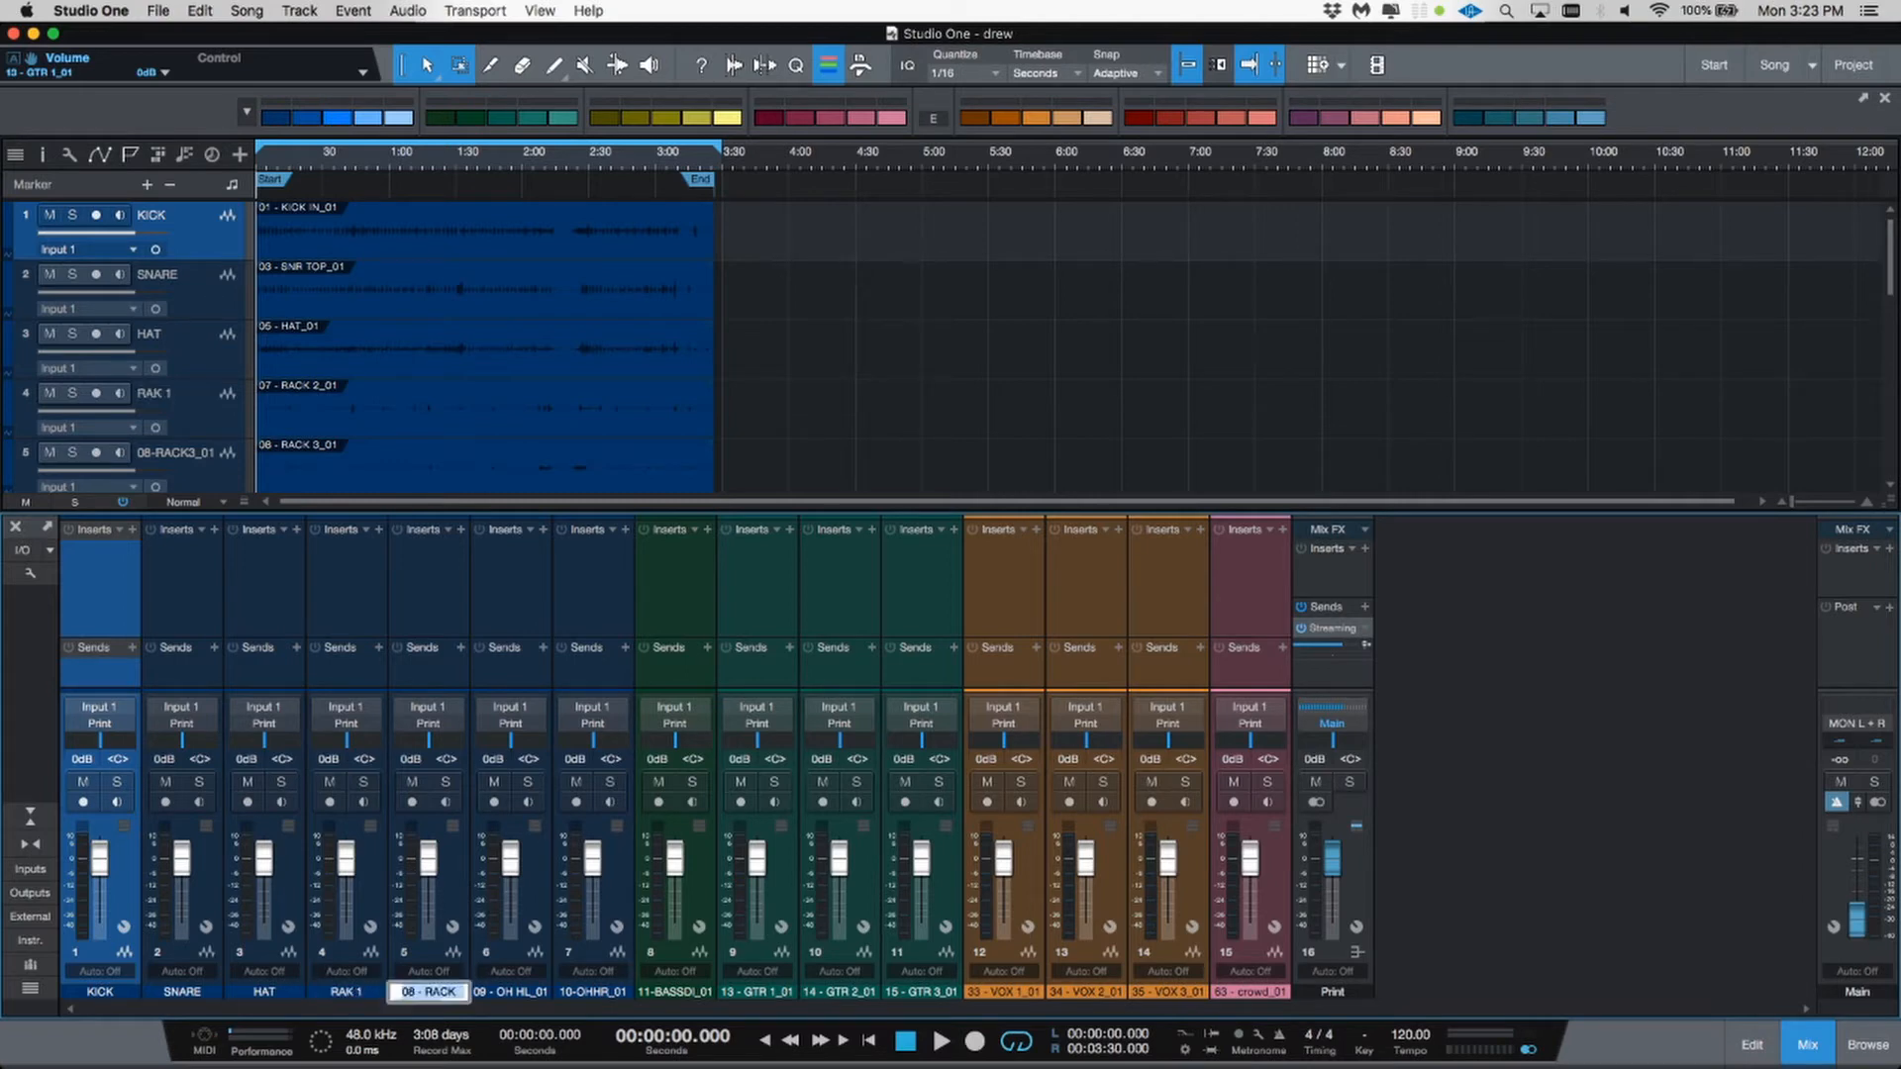
pyautogui.write('RACK')
pyautogui.press('BackSpace')
pyautogui.write('C')
pyautogui.press('BackSpace')
pyautogui.write('K 2')
pyautogui.hotkey('shift', 'Tab')
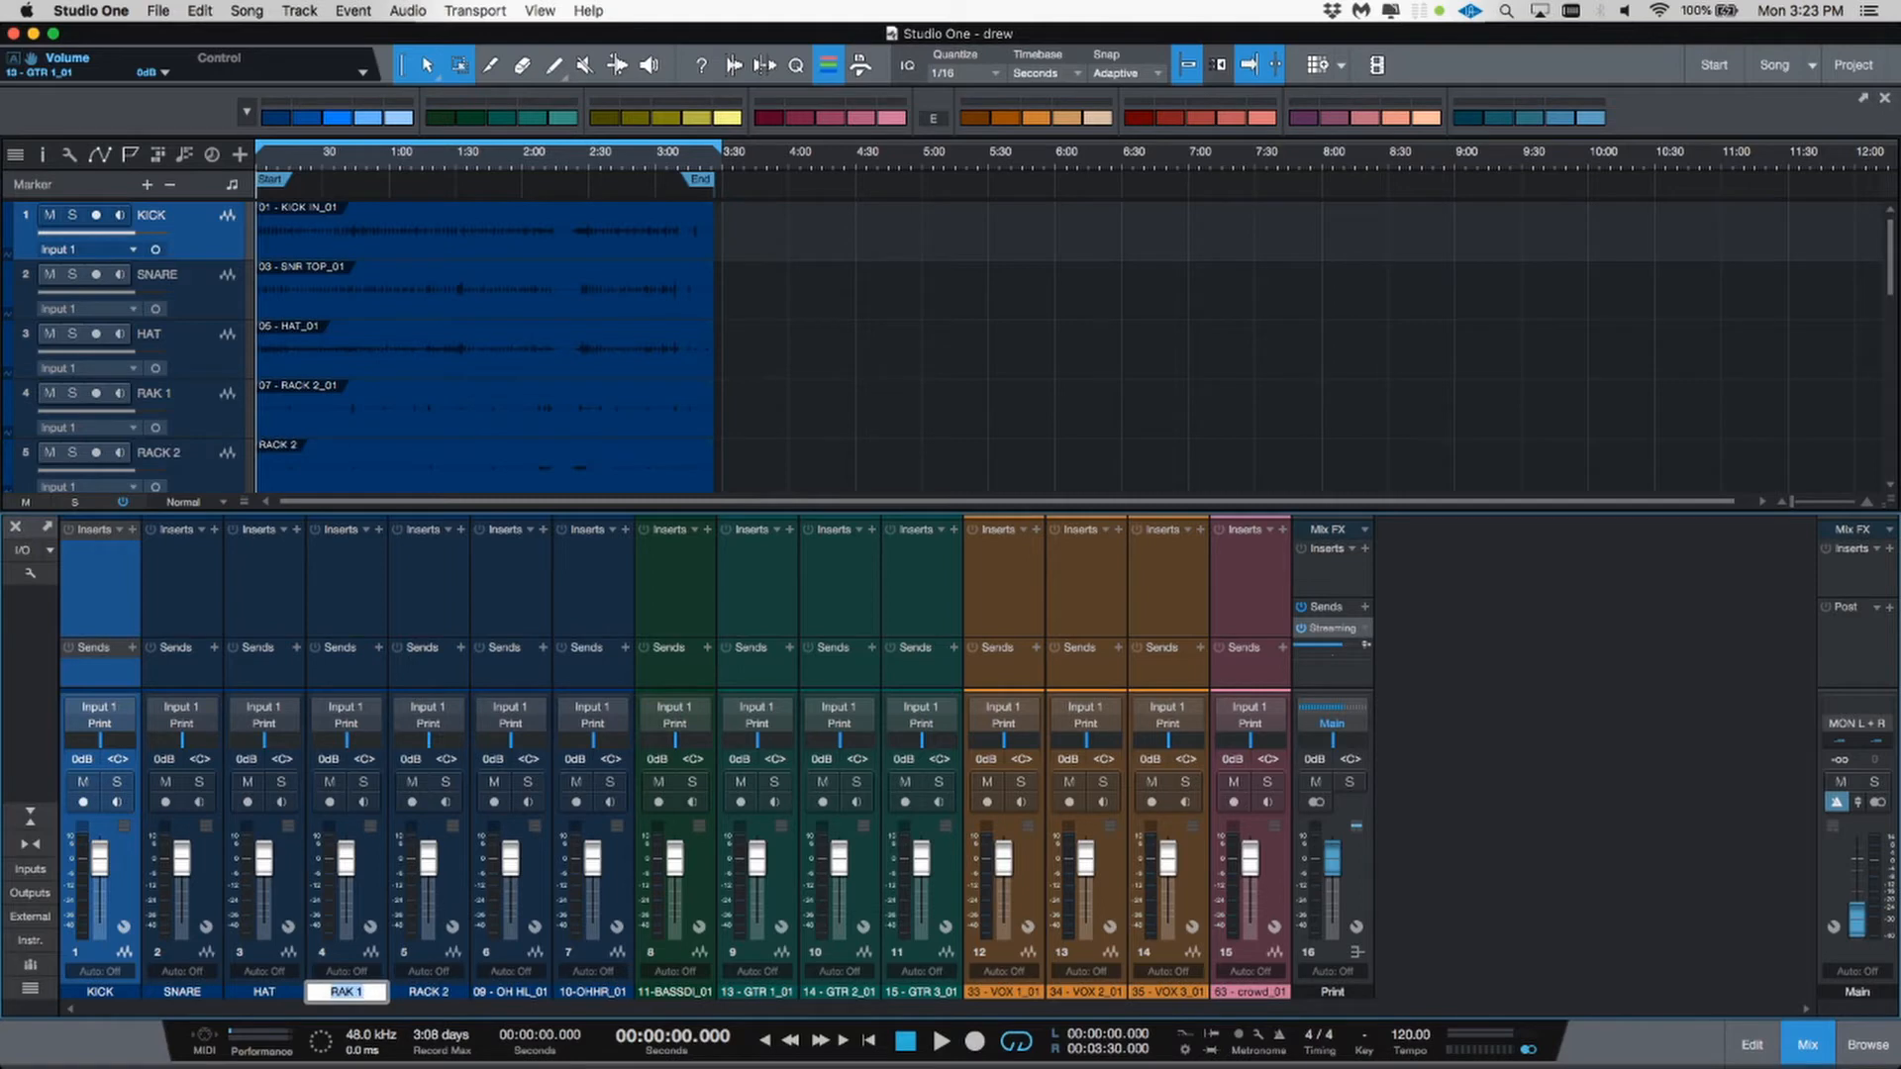
pyautogui.write('RACK 1')
pyautogui.press('Tab')
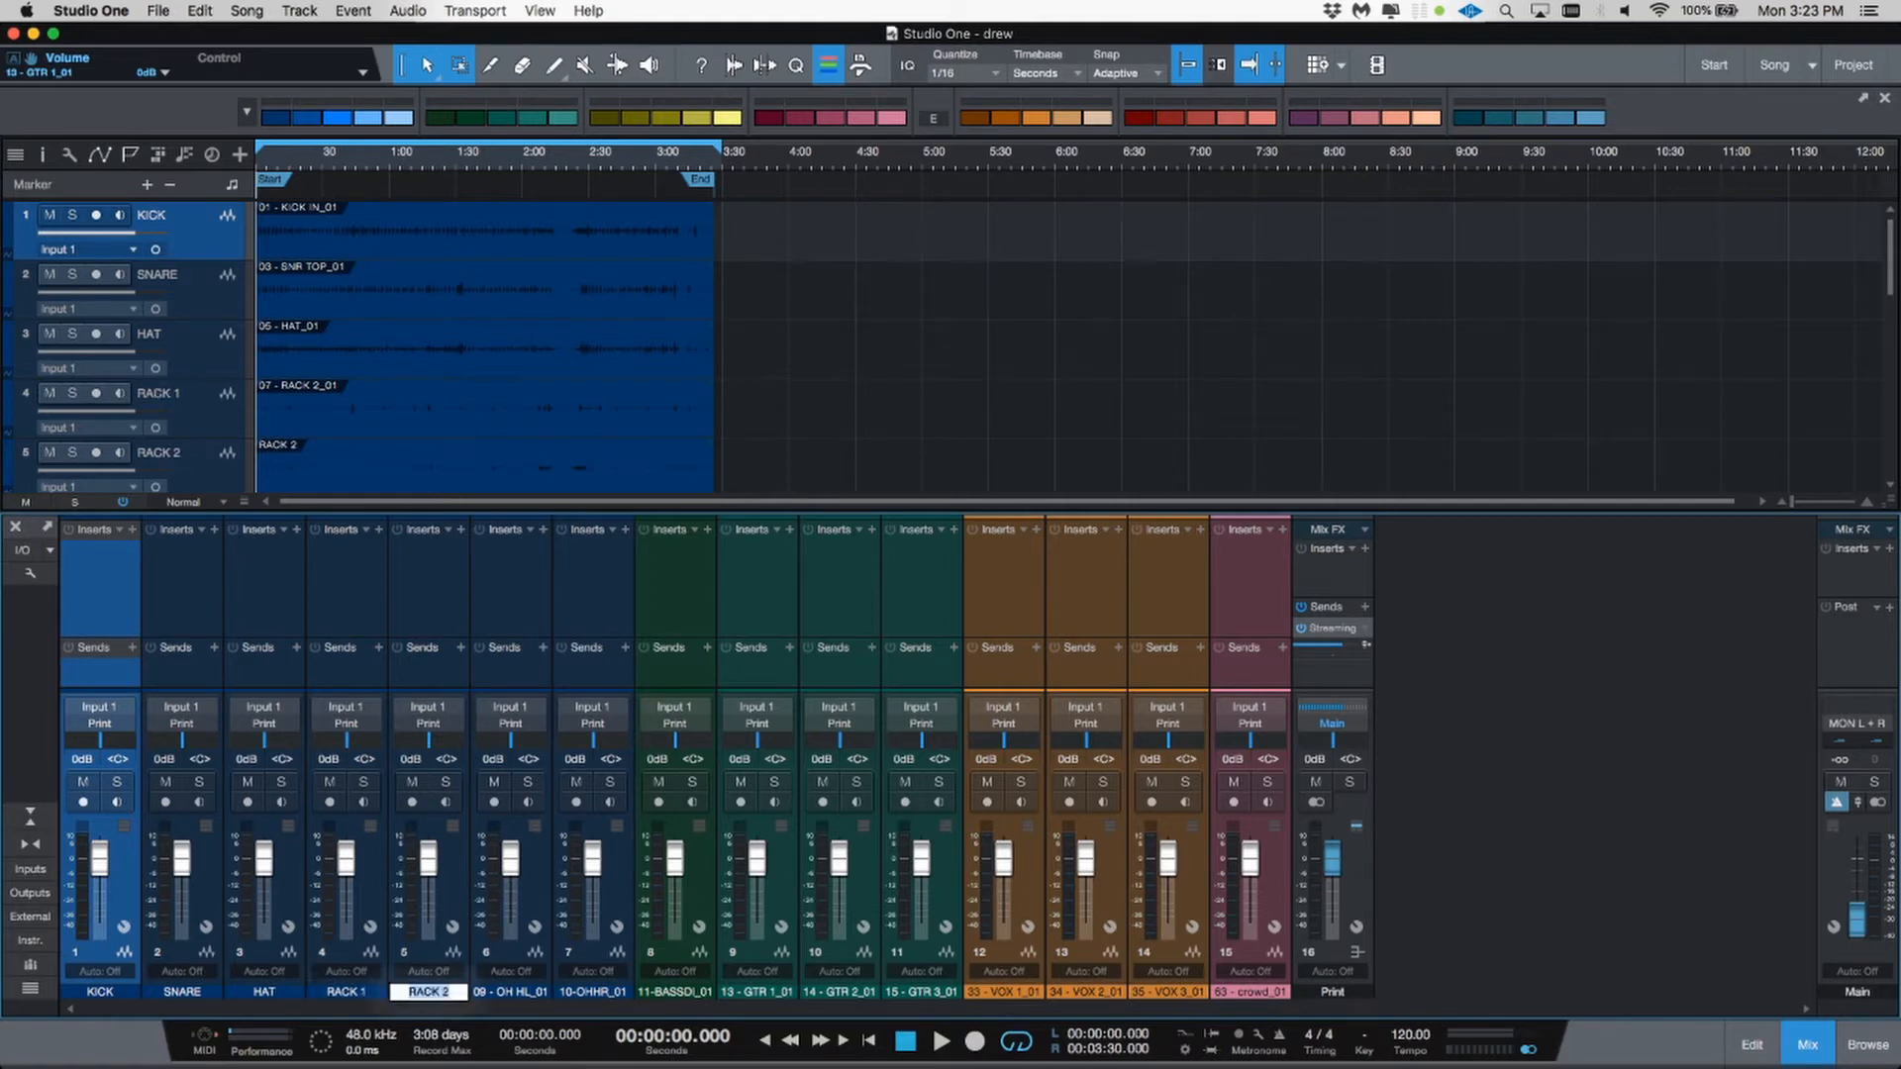
# Step: Rename the two overhead channels OH L and OH R
pyautogui.press('Tab')
pyautogui.write('09 - OH')
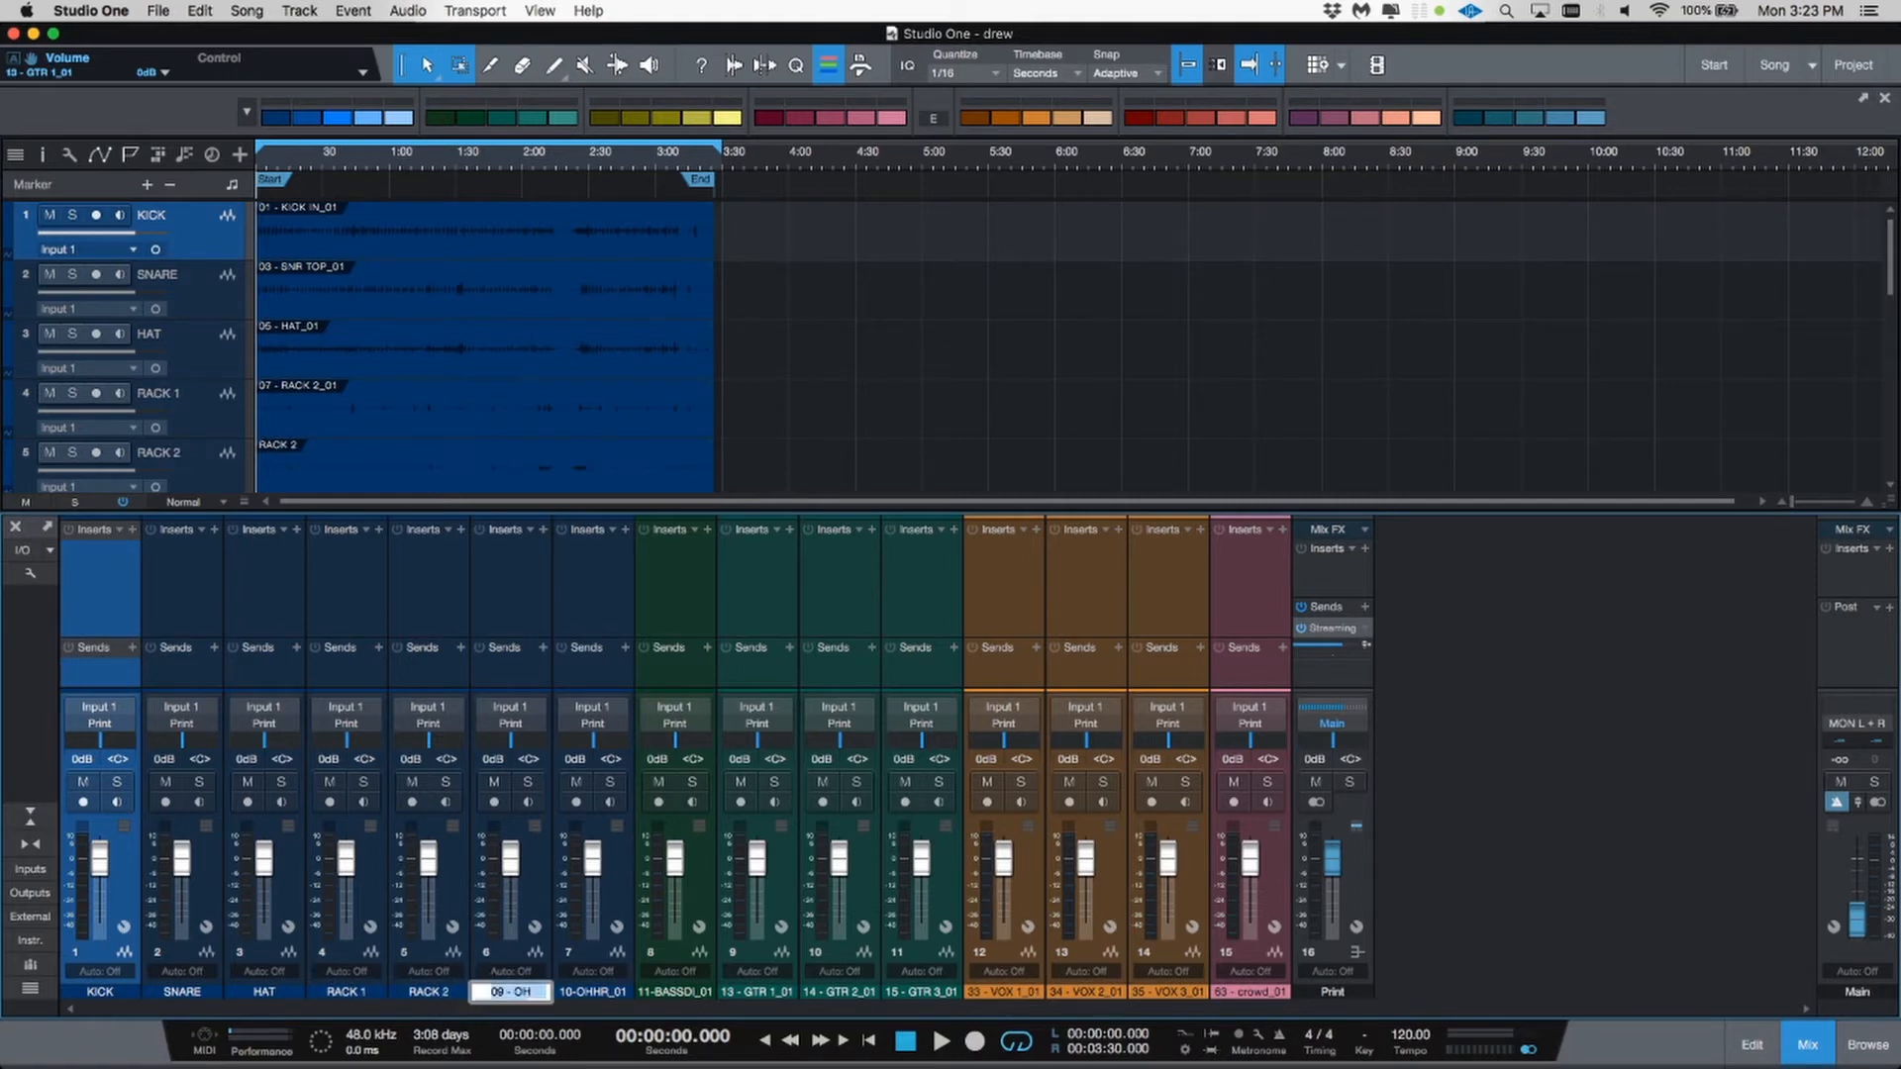
pyautogui.write('OH L')
pyautogui.press('Tab')
pyautogui.write('10 - OH')
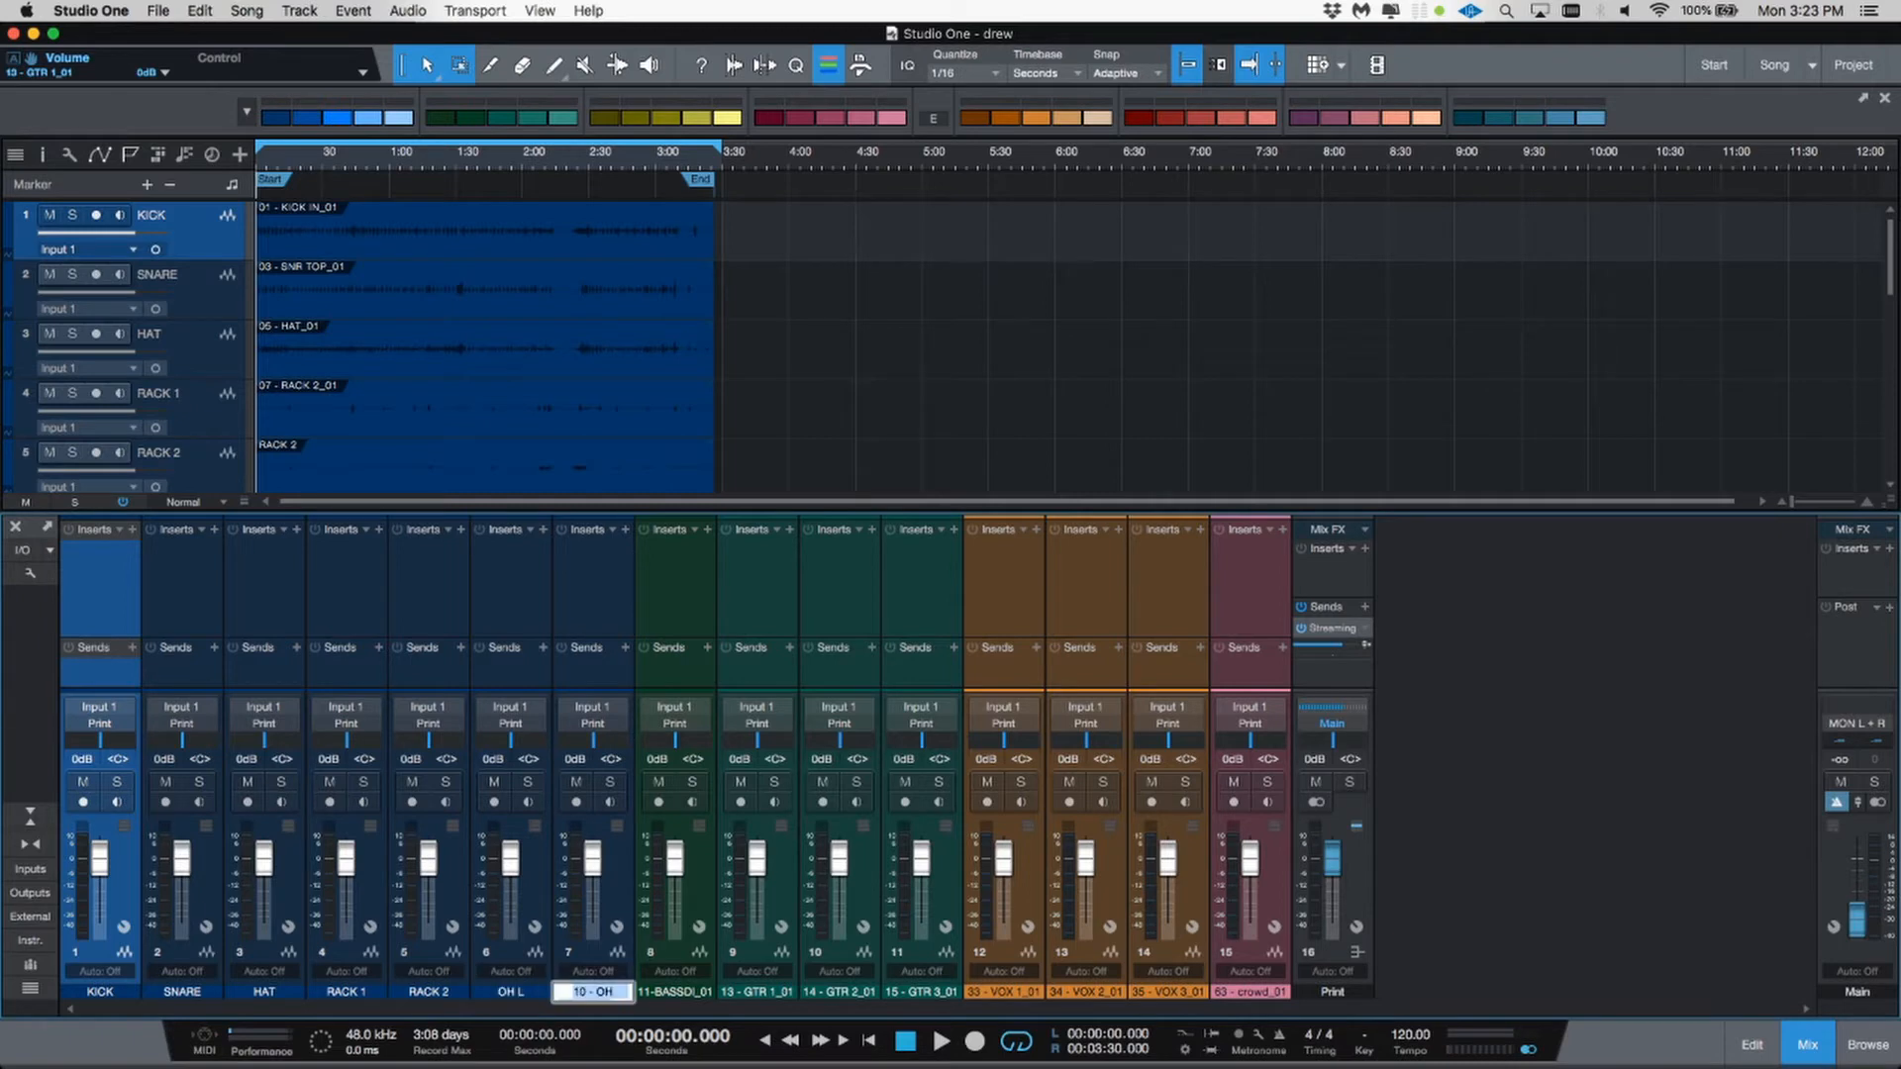
pyautogui.write('OH R')
pyautogui.press('Tab')
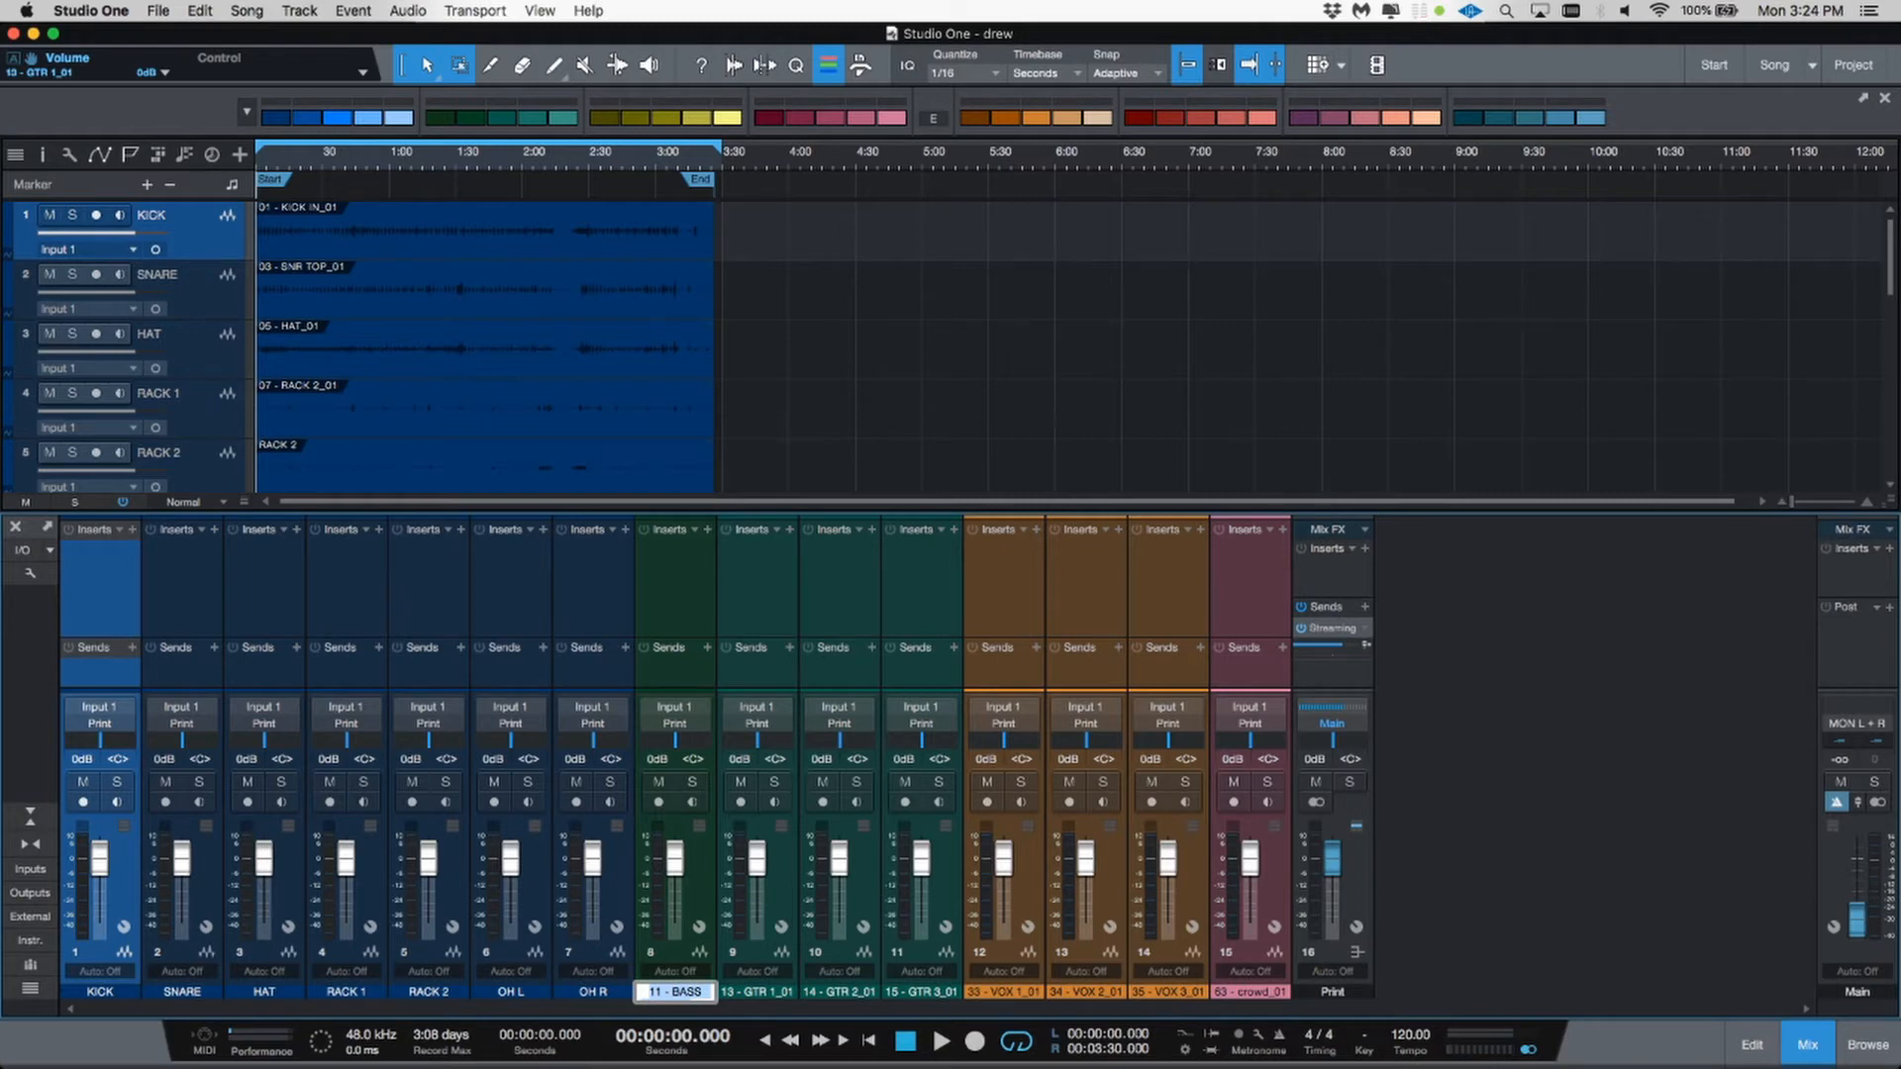
# Step: Rename the bass and three guitar channels BASS, GTR 1, GTR 2 and GTR 3
pyautogui.write('BASS')
pyautogui.press('Tab')
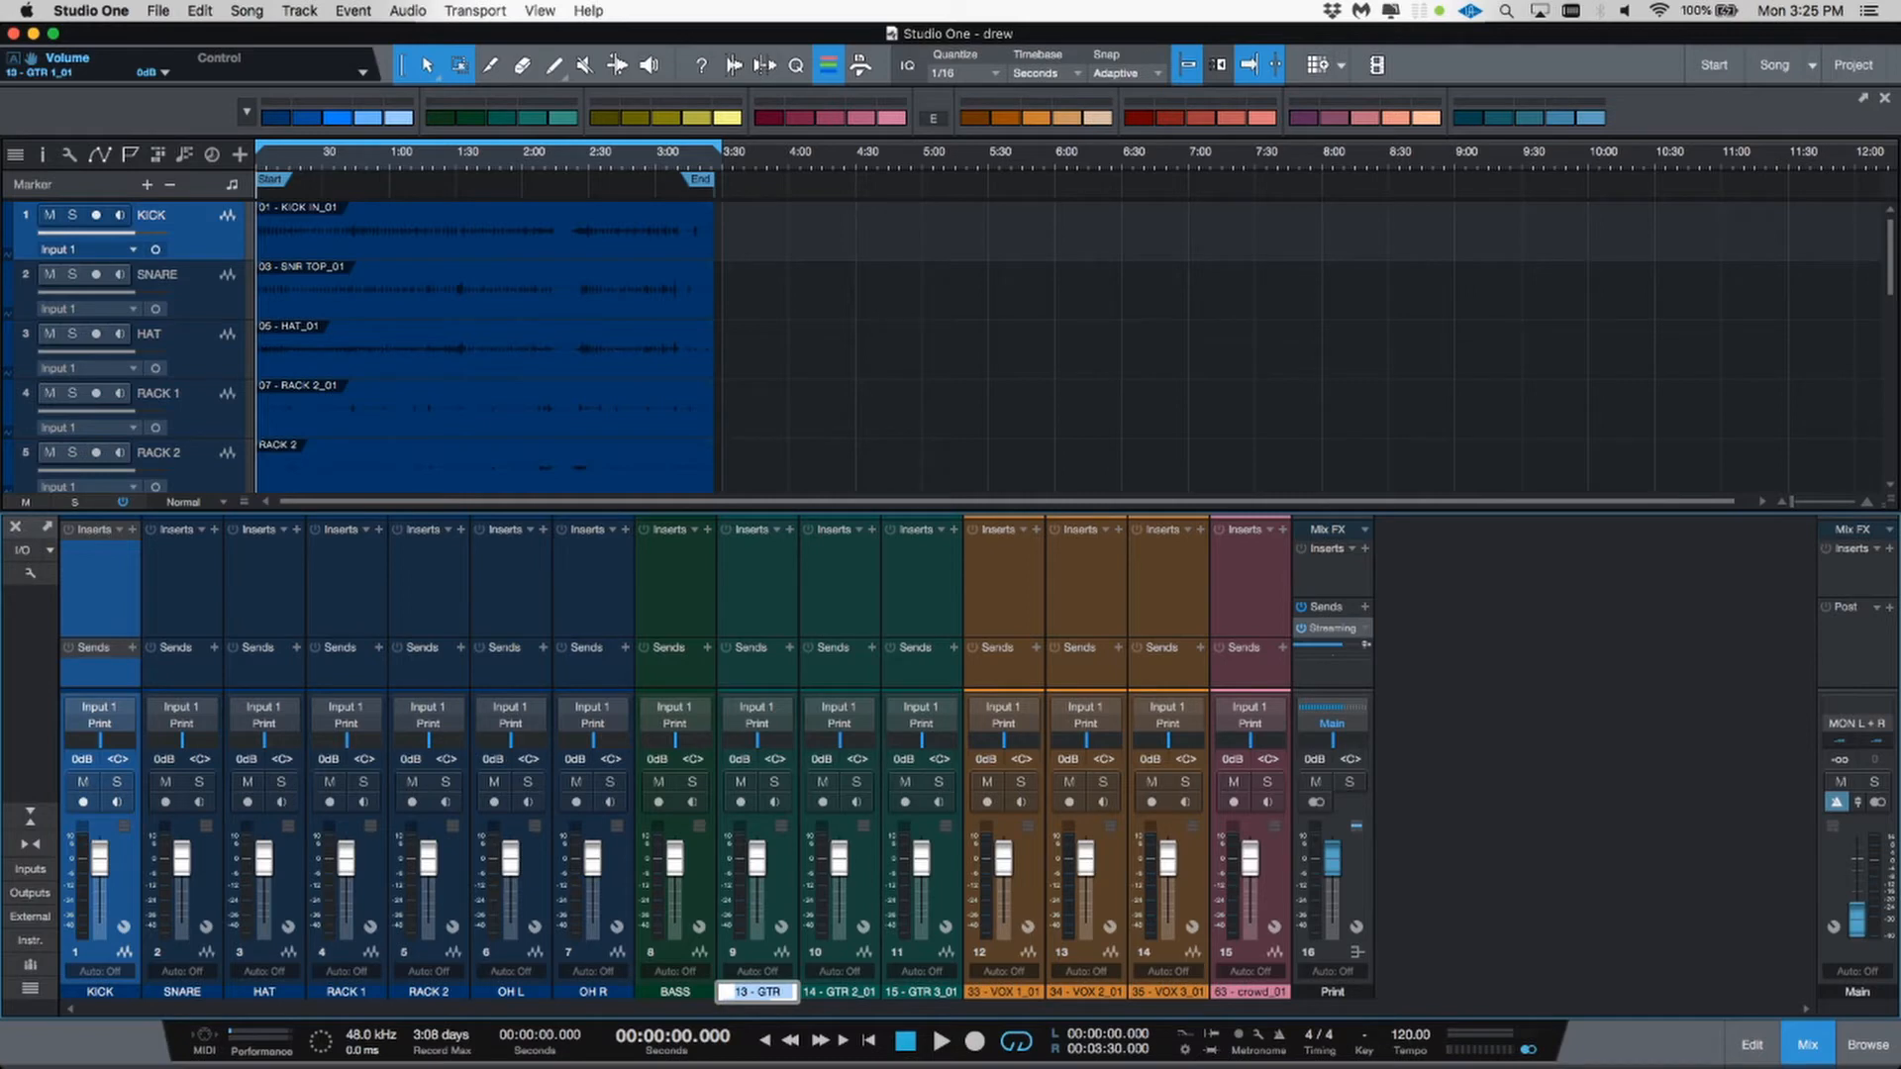
pyautogui.write('GTR 1')
pyautogui.press('Tab')
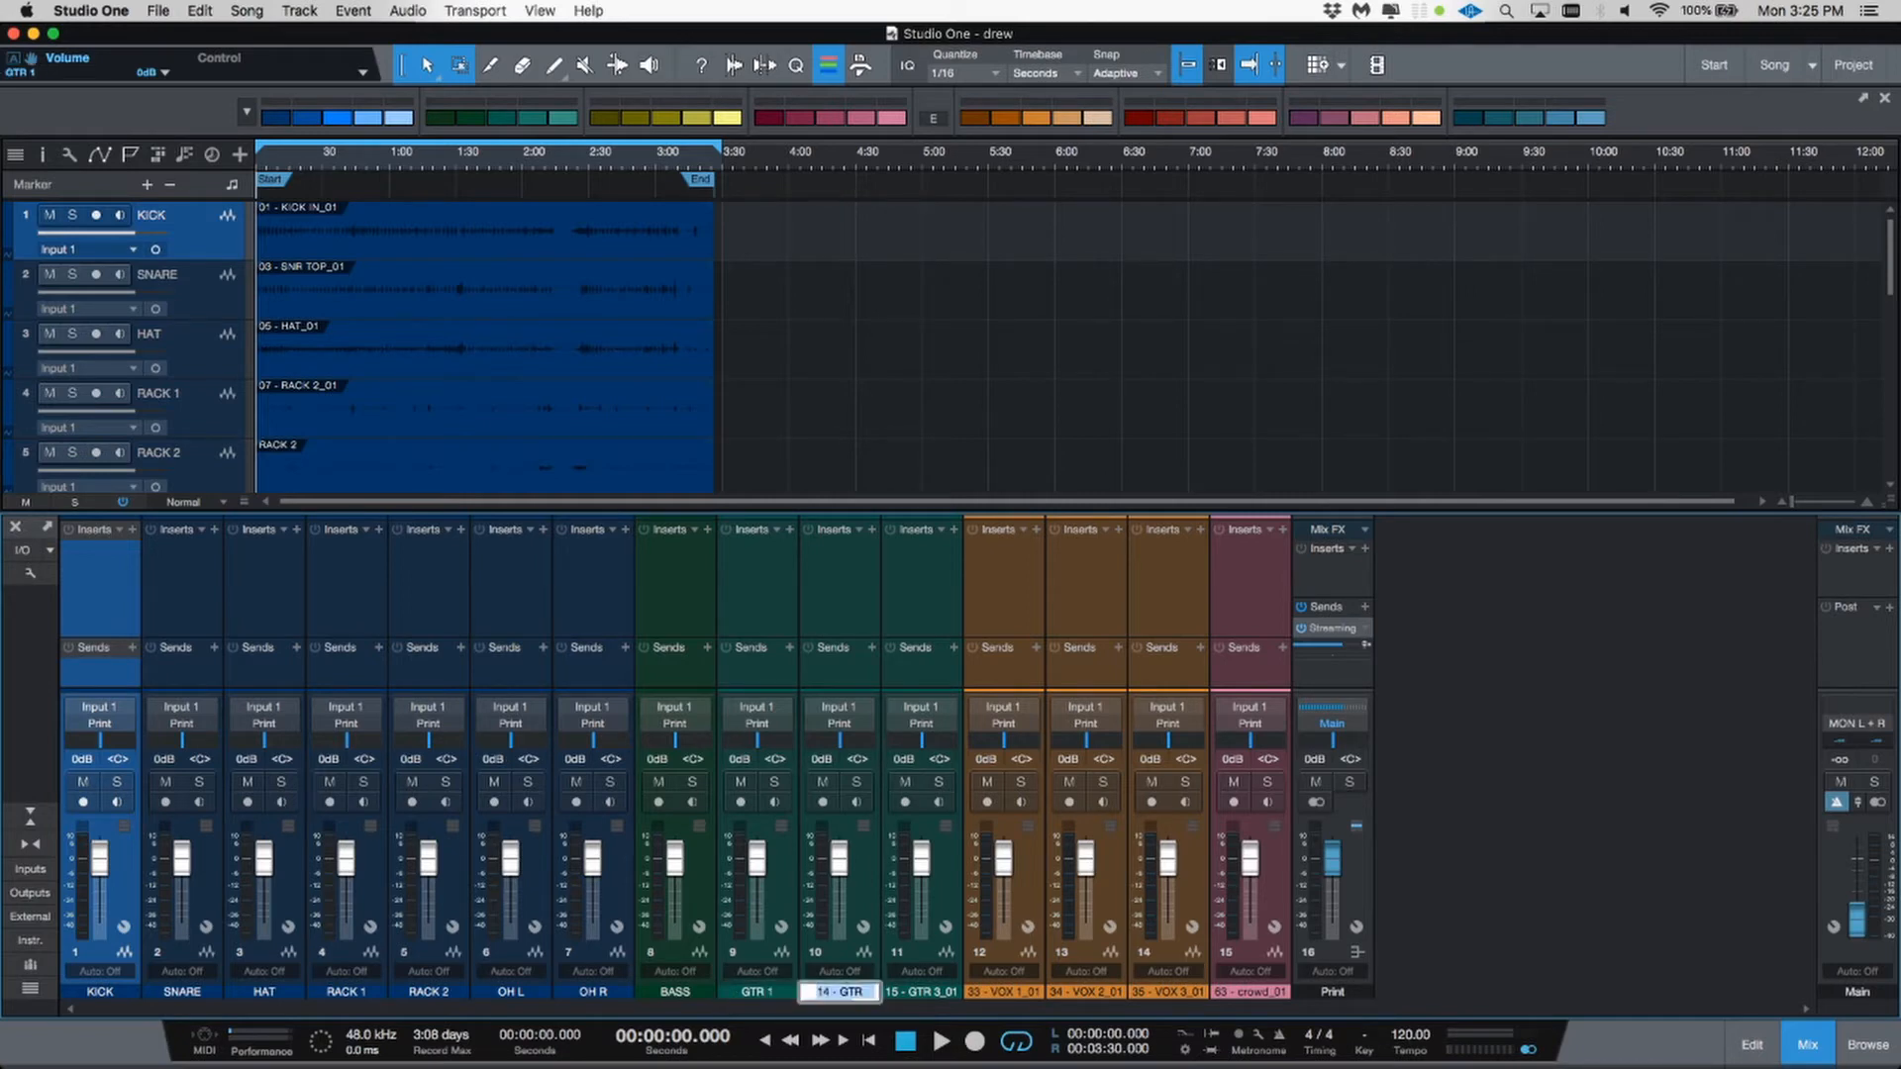
pyautogui.write('GTR 2')
pyautogui.press('Tab')
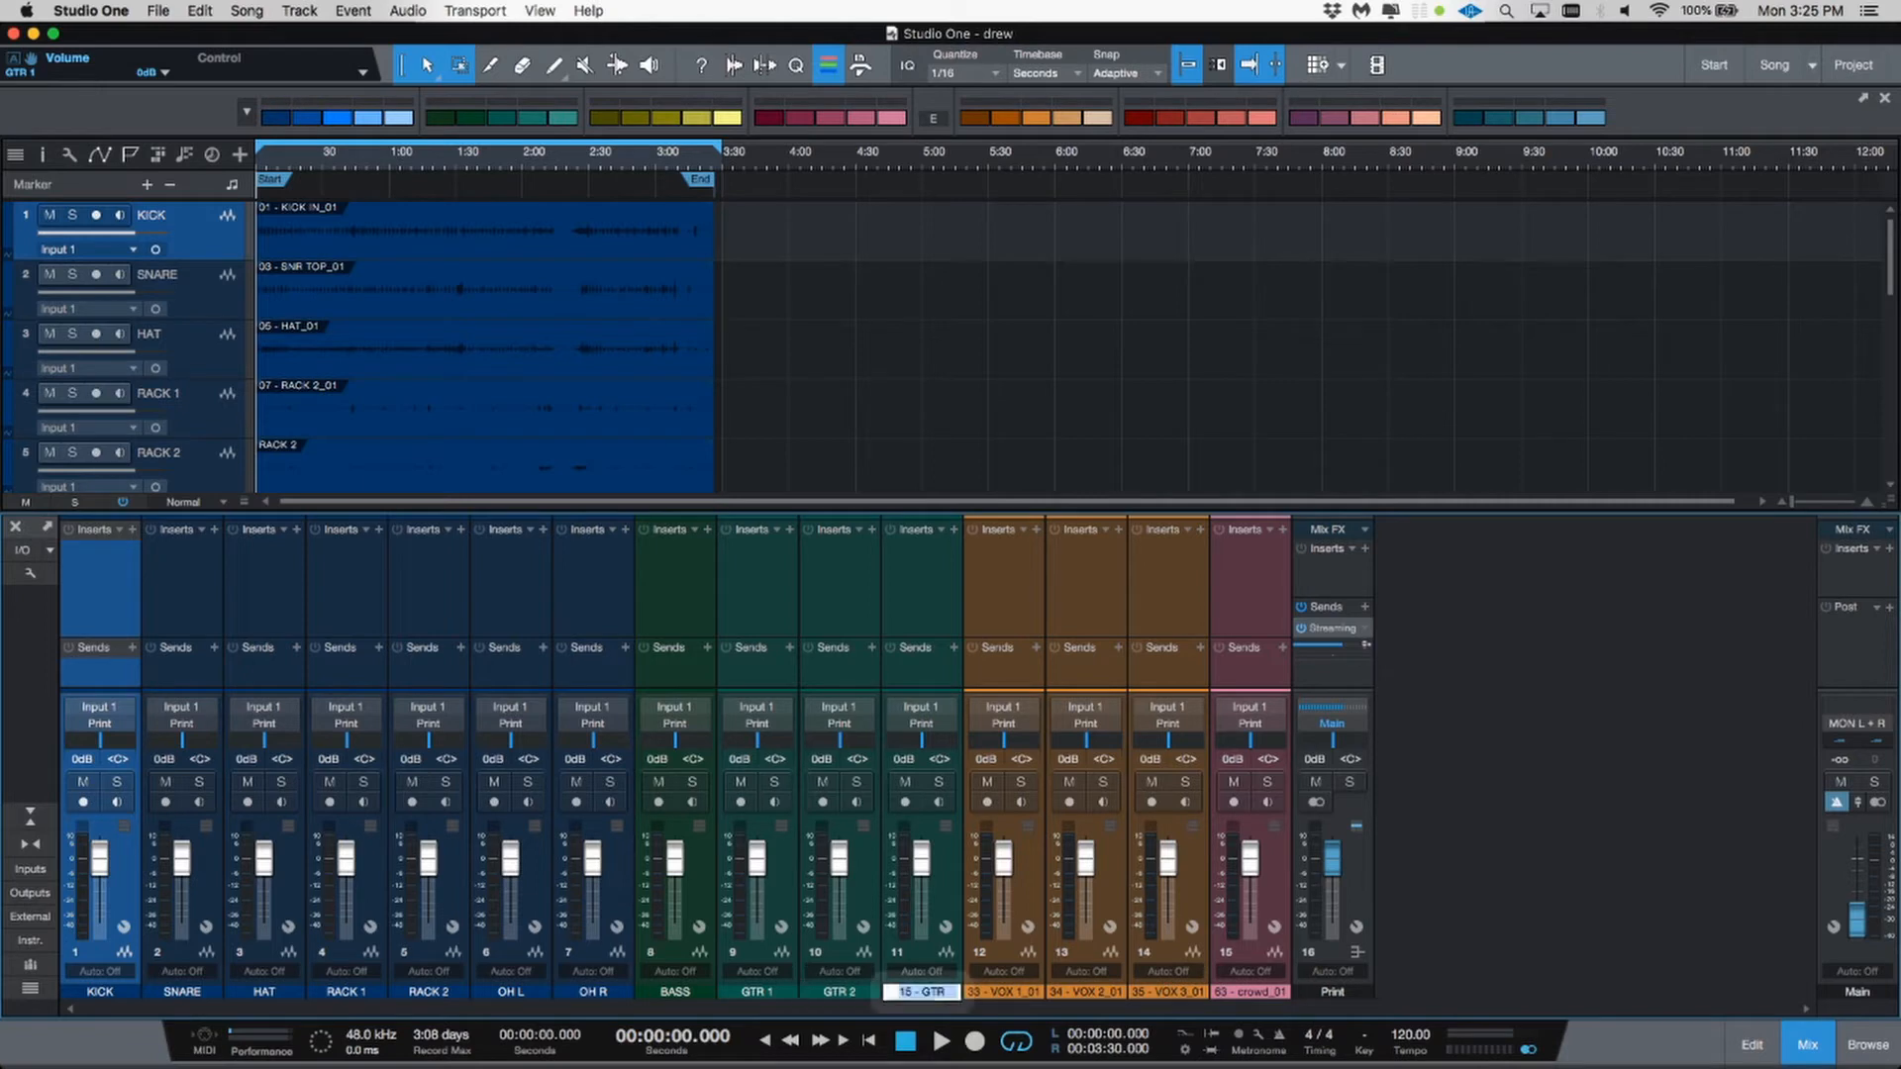
pyautogui.write('GTR 3')
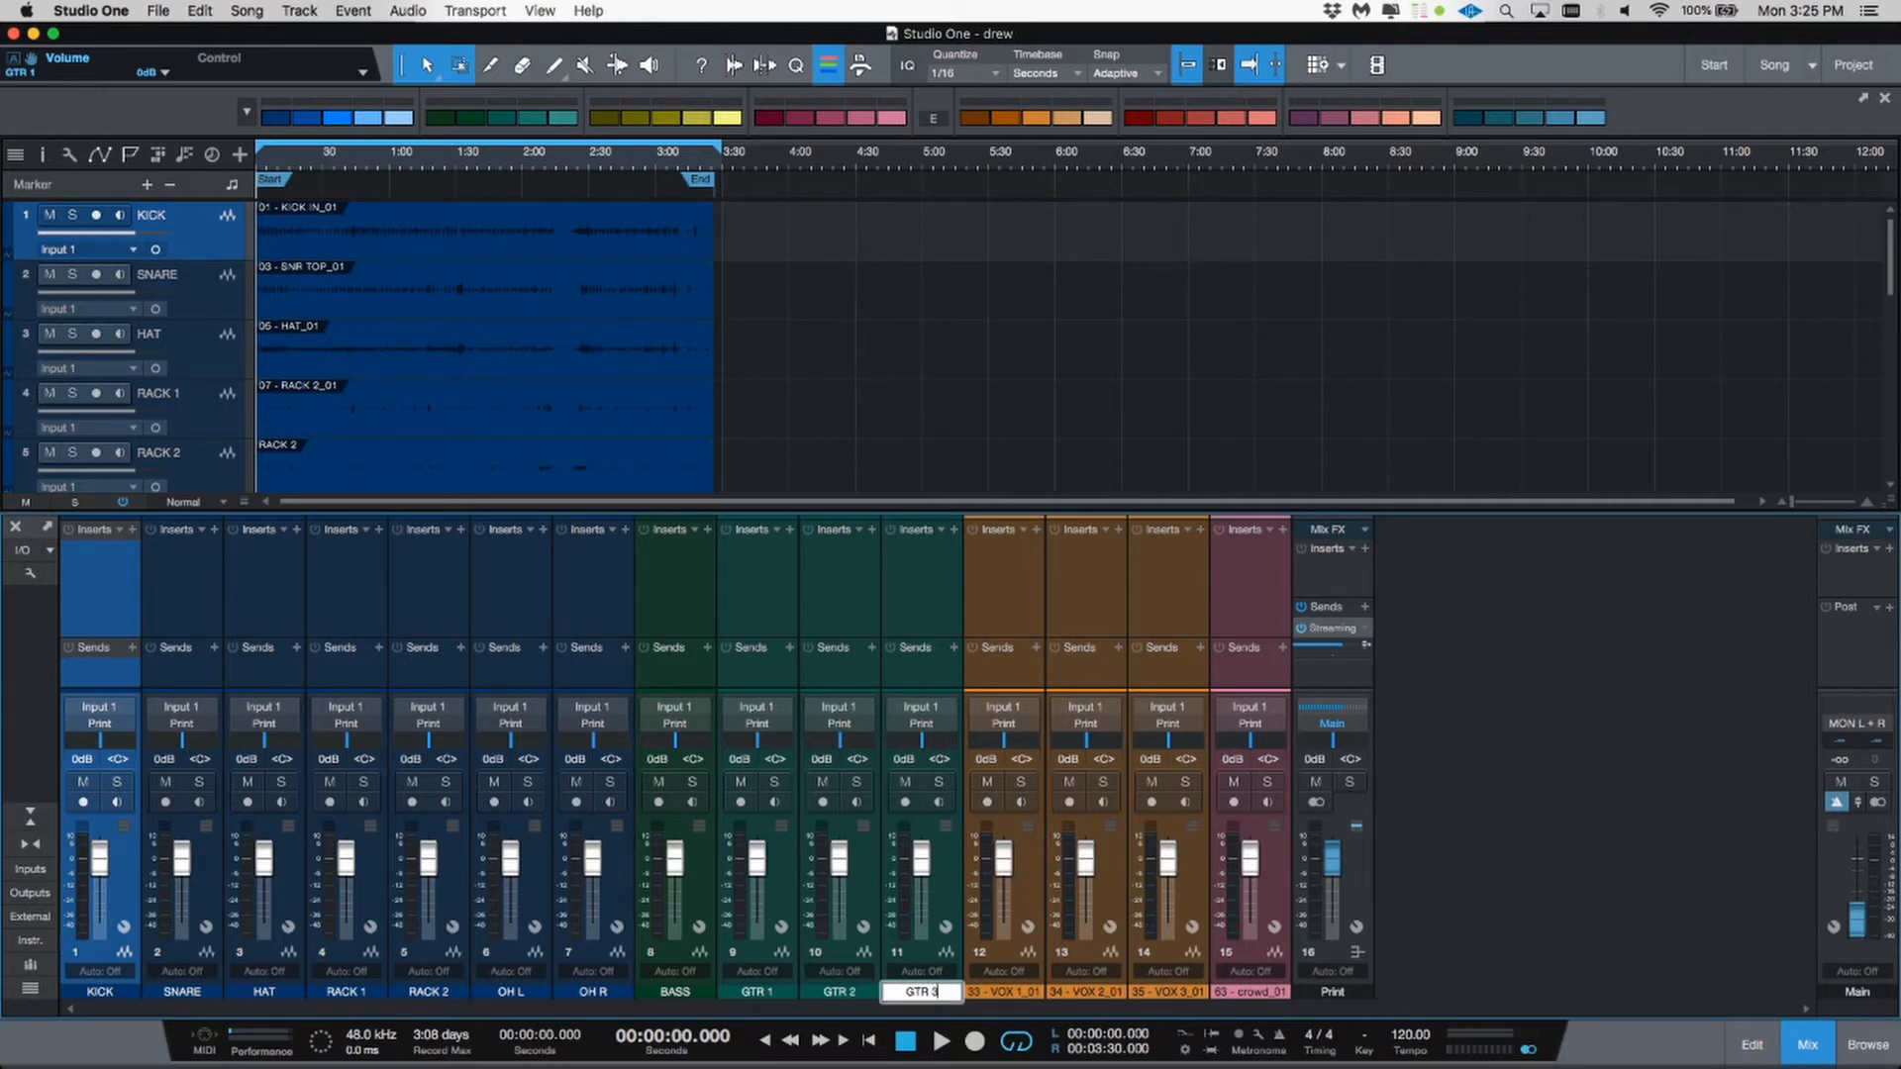
pyautogui.press('Tab')
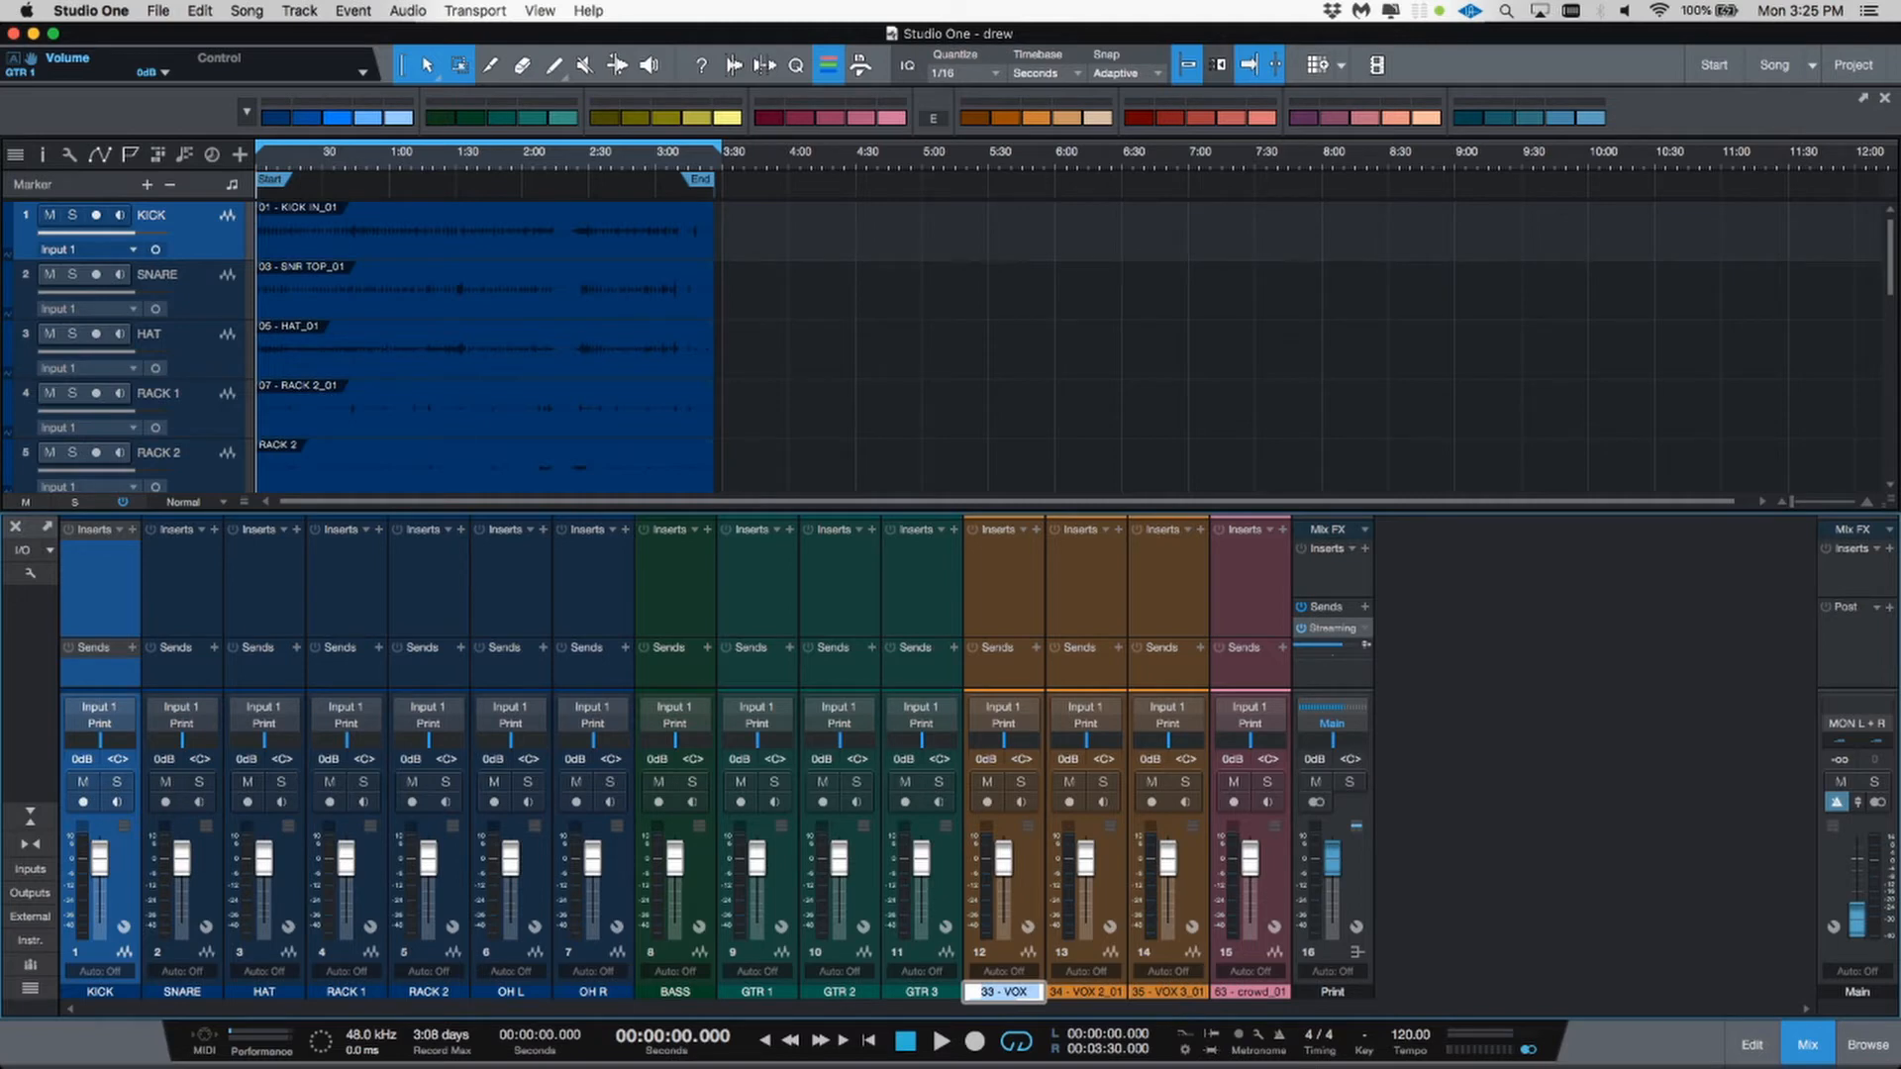
# Step: Rename the three vocal channels VOC 1, VOC 2 and VOC 3
pyautogui.write('VOC 1')
pyautogui.press('Tab')
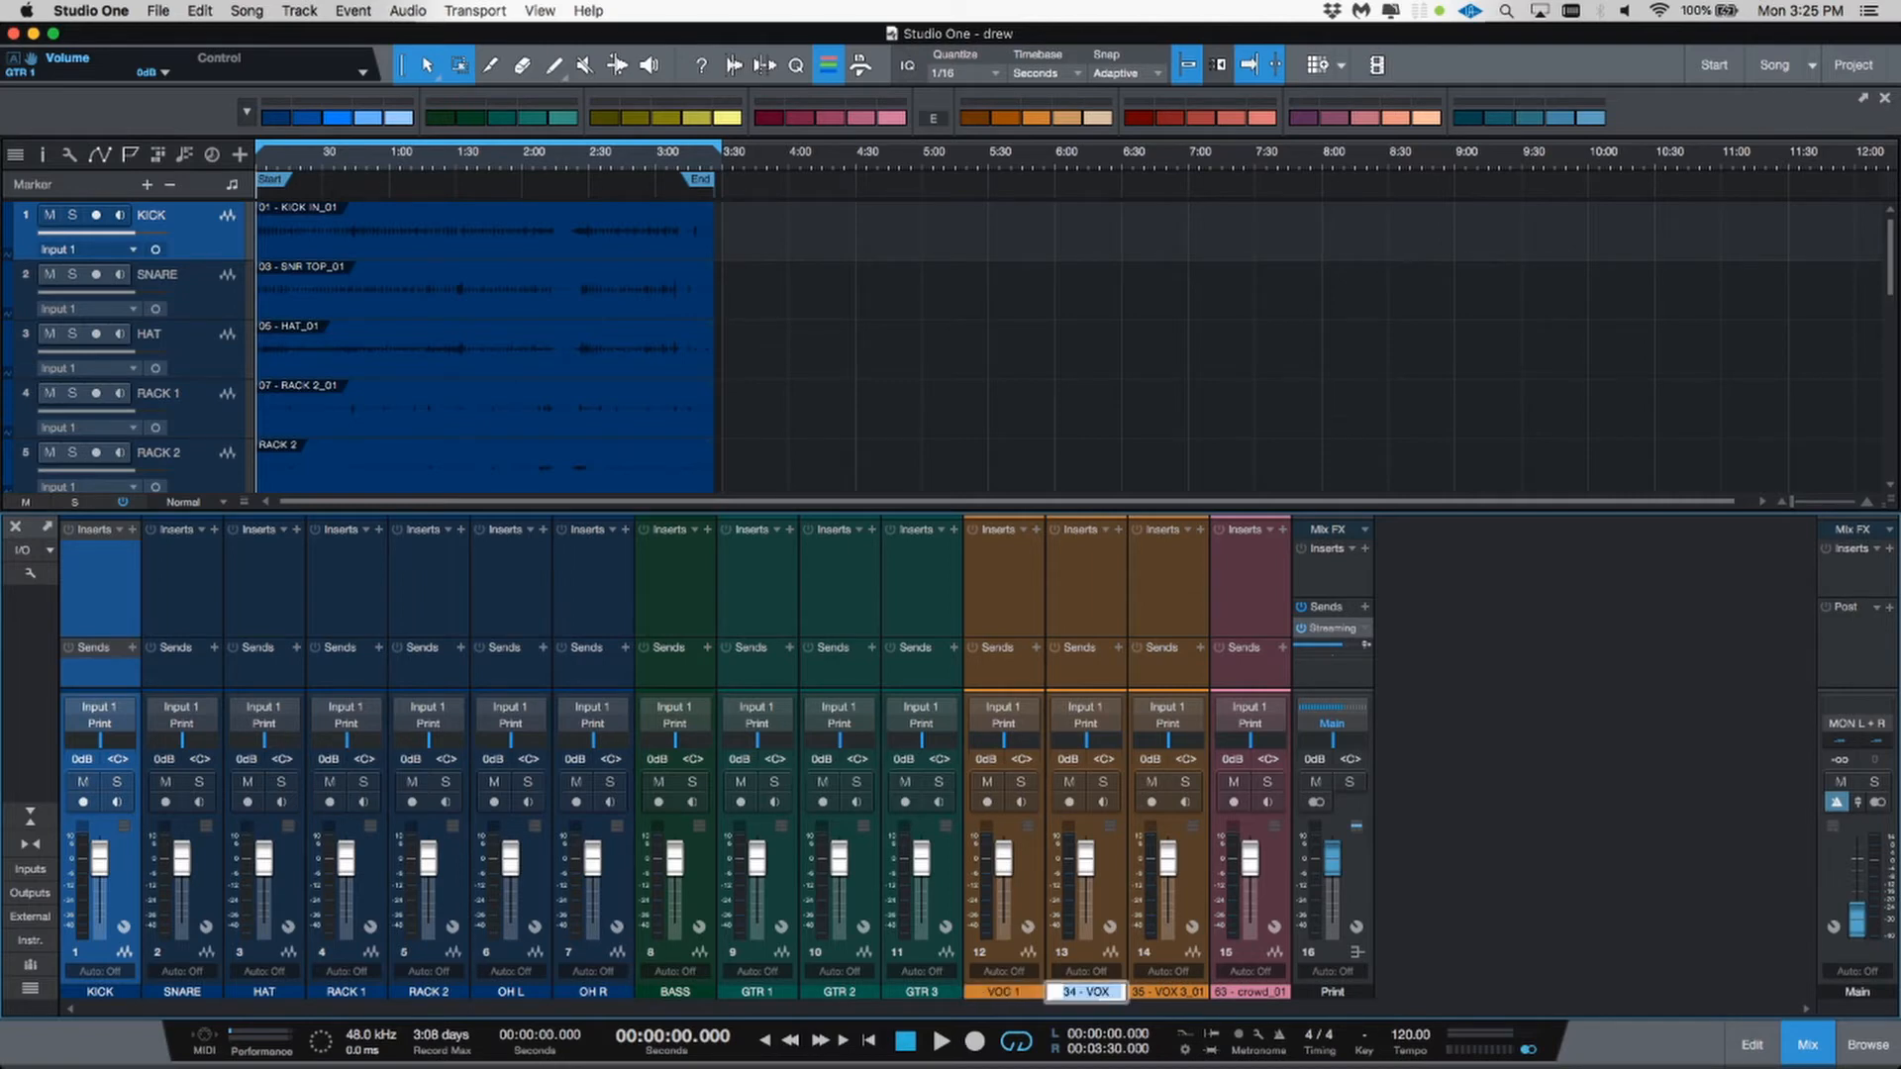
pyautogui.write('VOC 2')
pyautogui.press('Tab')
pyautogui.write('VOC 3')
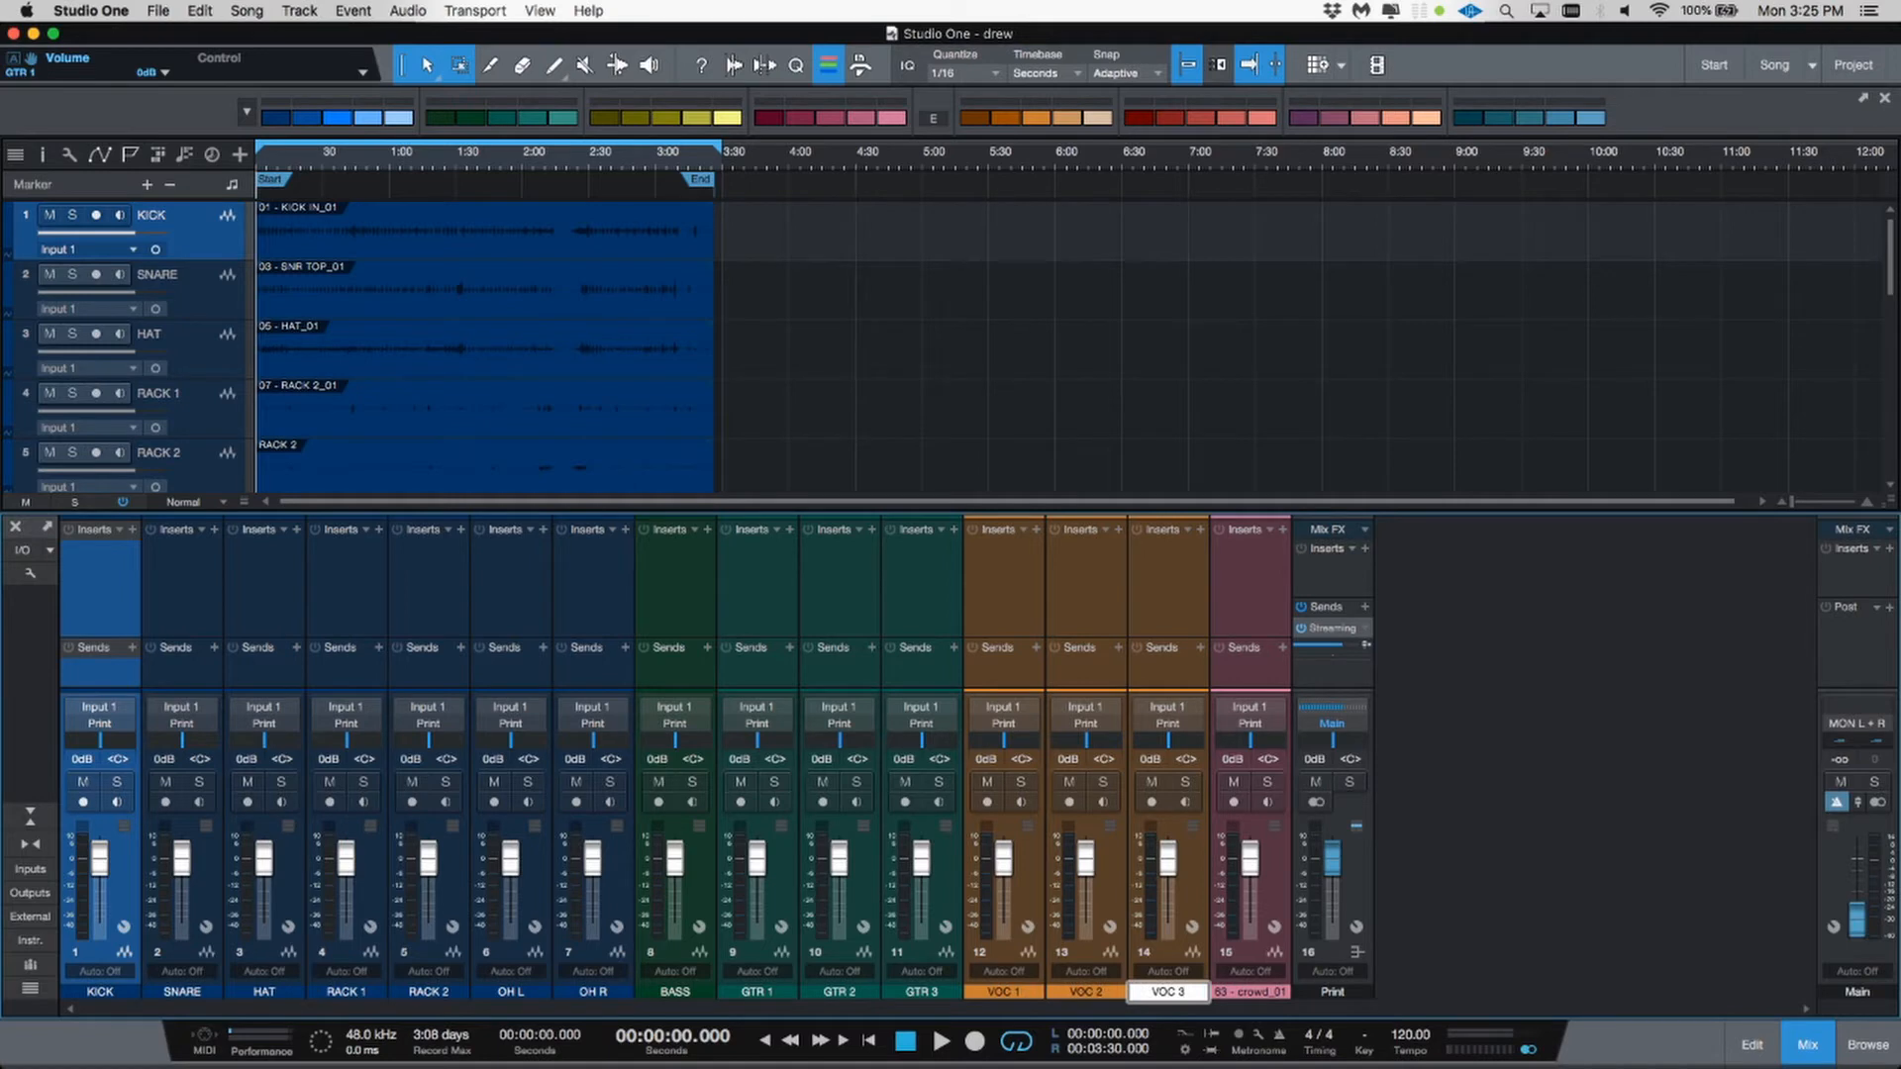
pyautogui.press('Return')
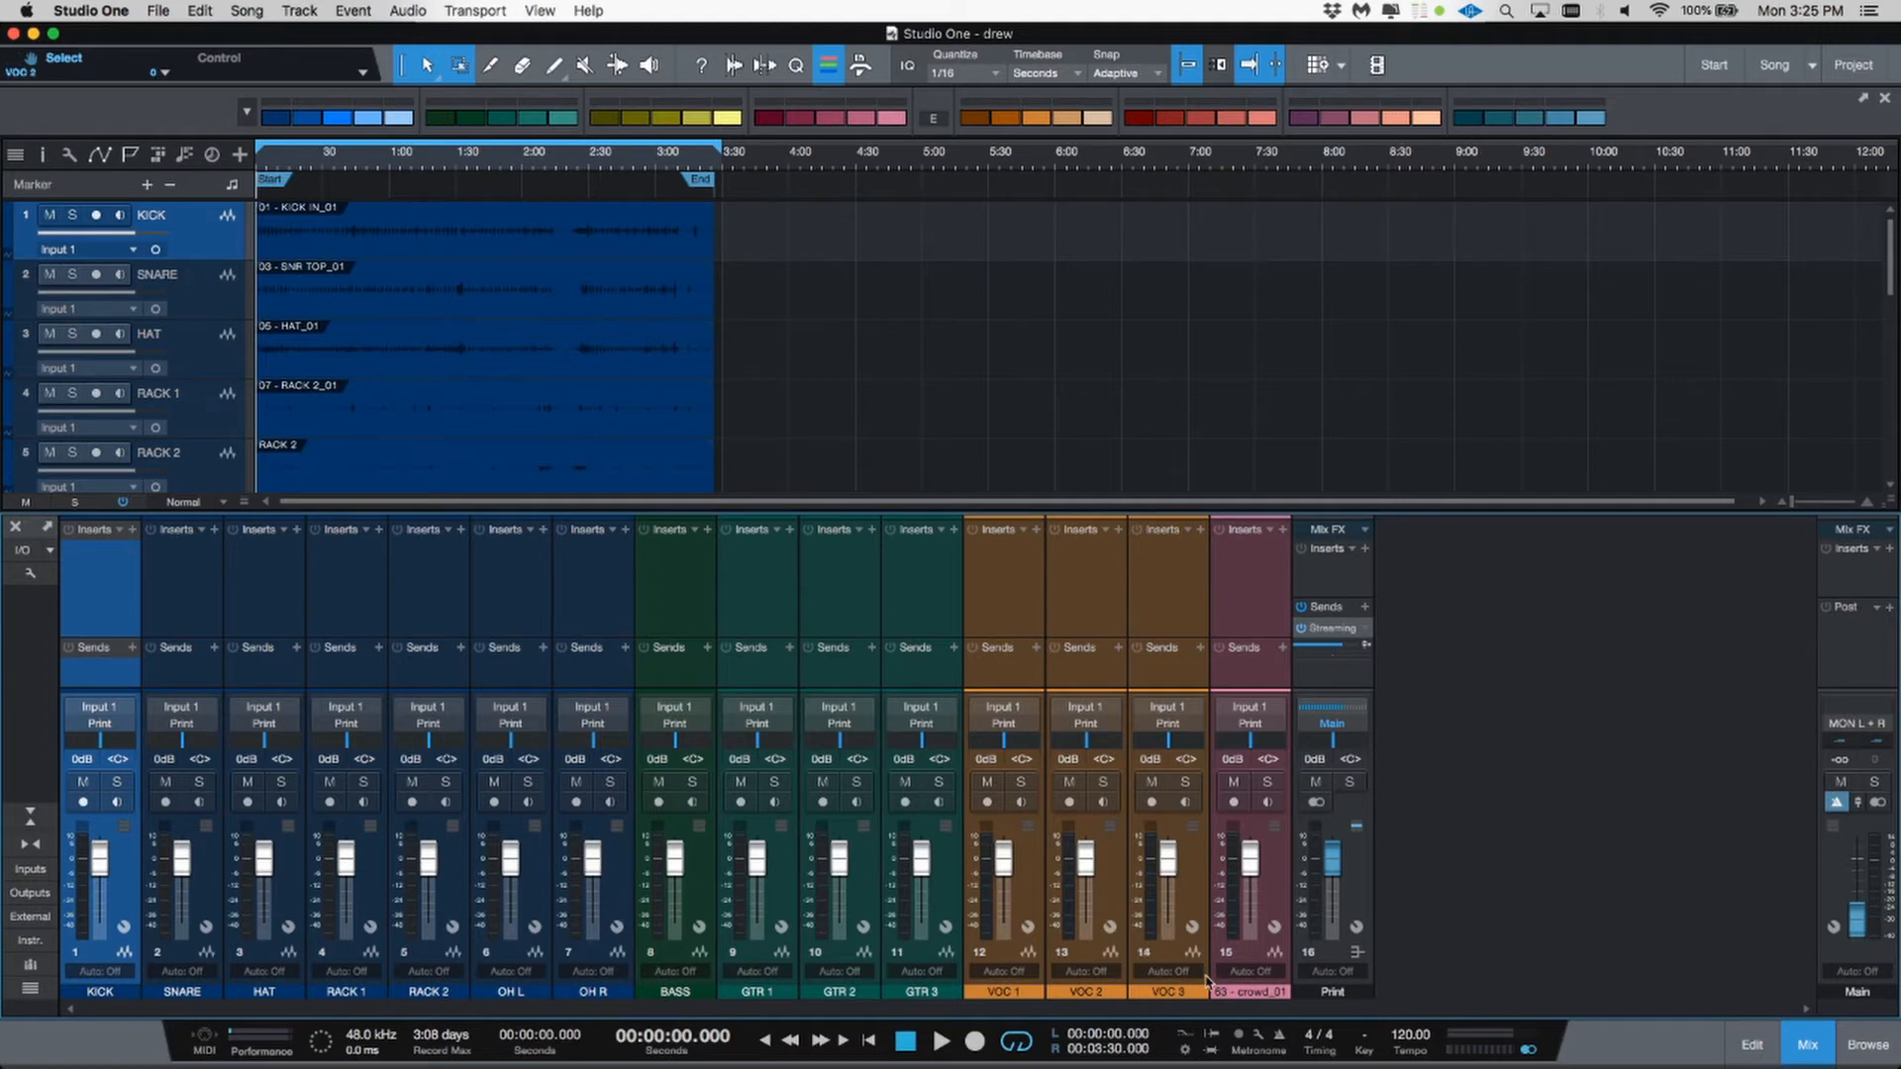
# Step: Rename the crowd channel CROWD
pyautogui.doubleClick(1245, 995)
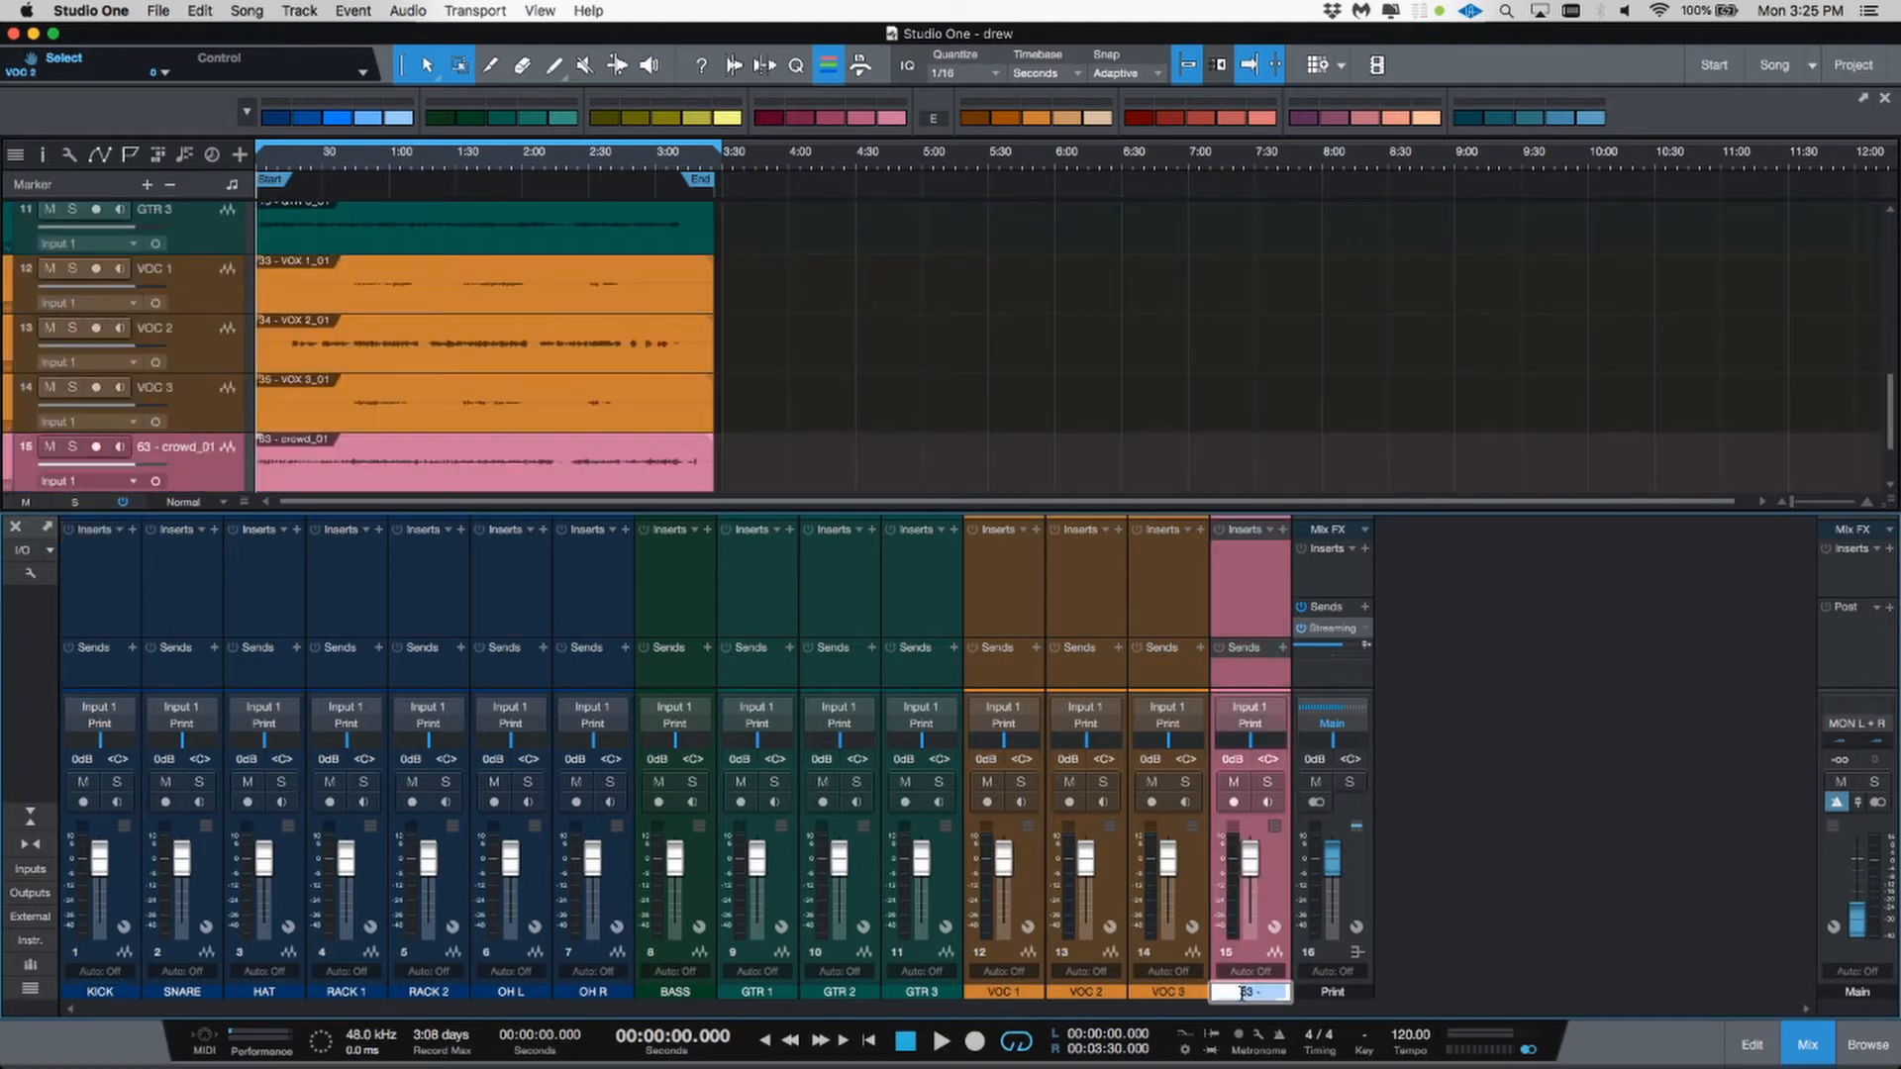
pyautogui.write('CROWD')
pyautogui.press('Return')
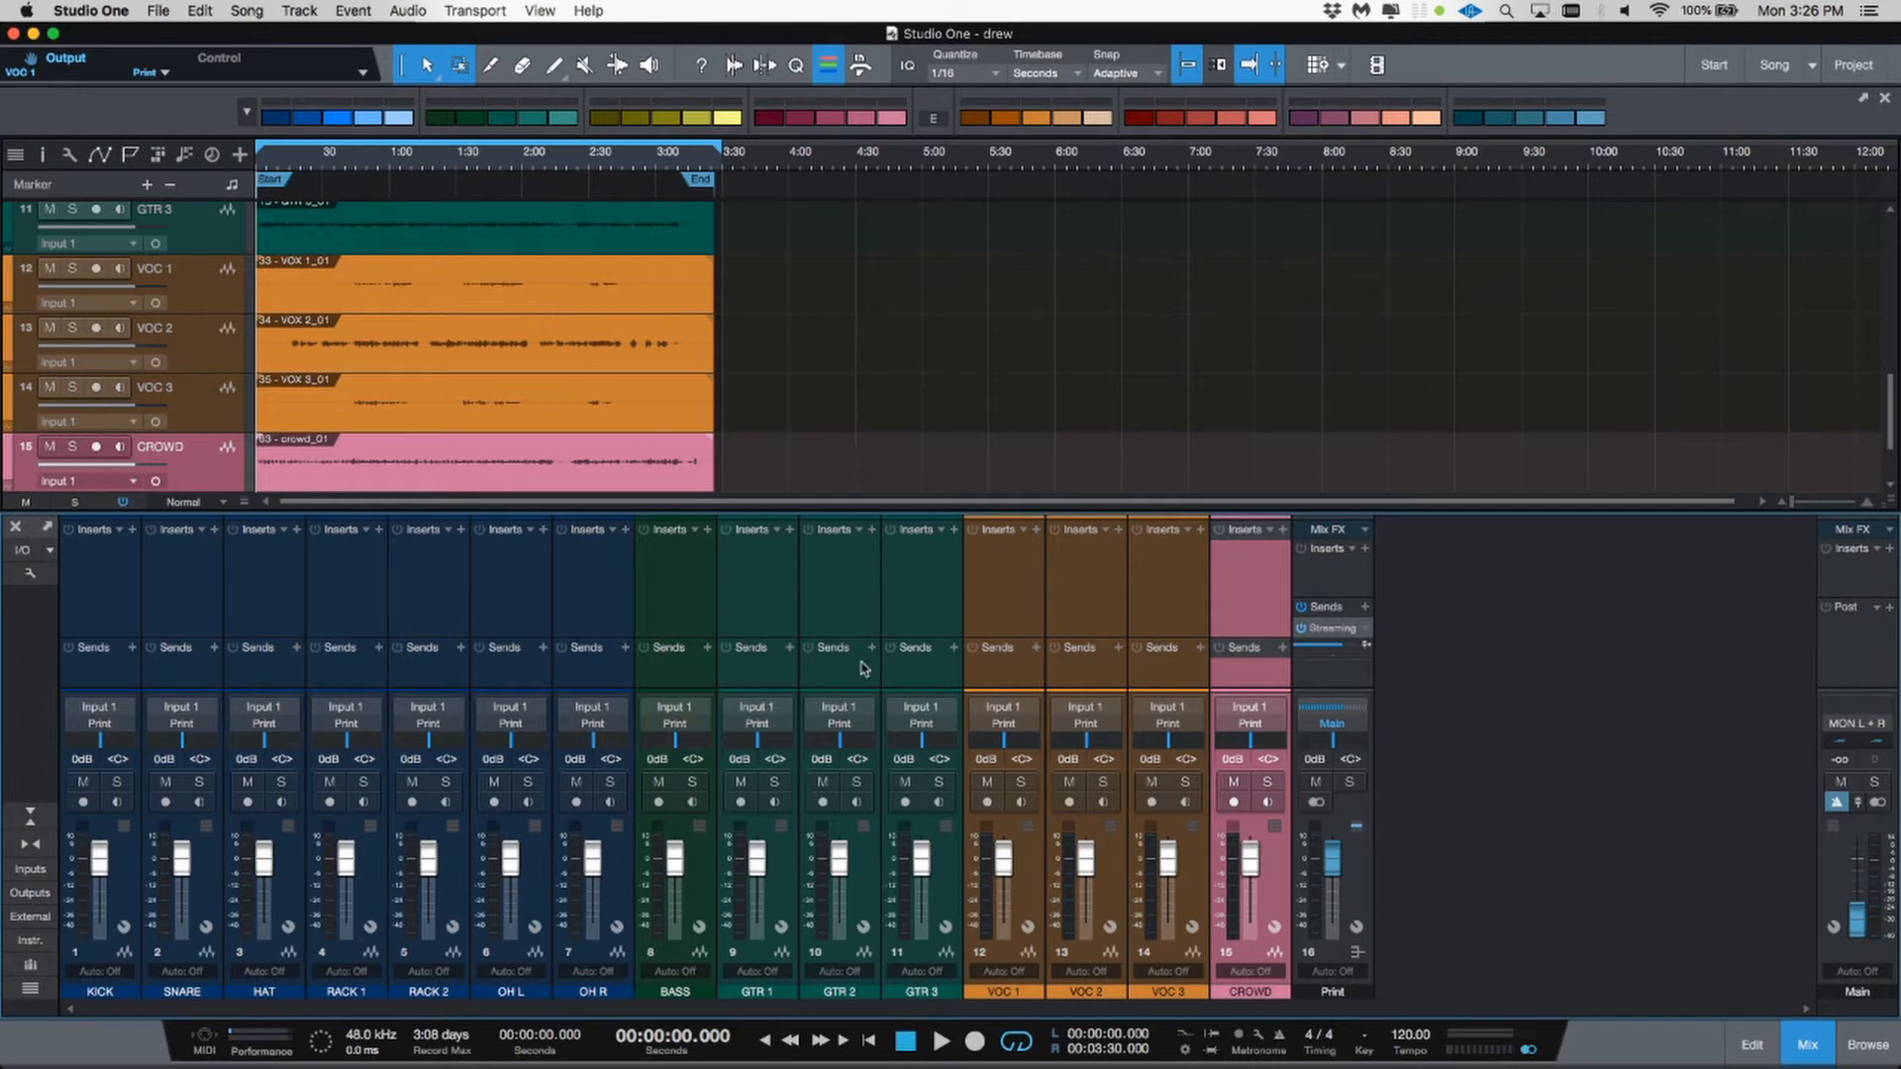
# Step: Play the song from about 1:20 with the VOC 2 channel soloed to audition it
pyautogui.click(432, 162)
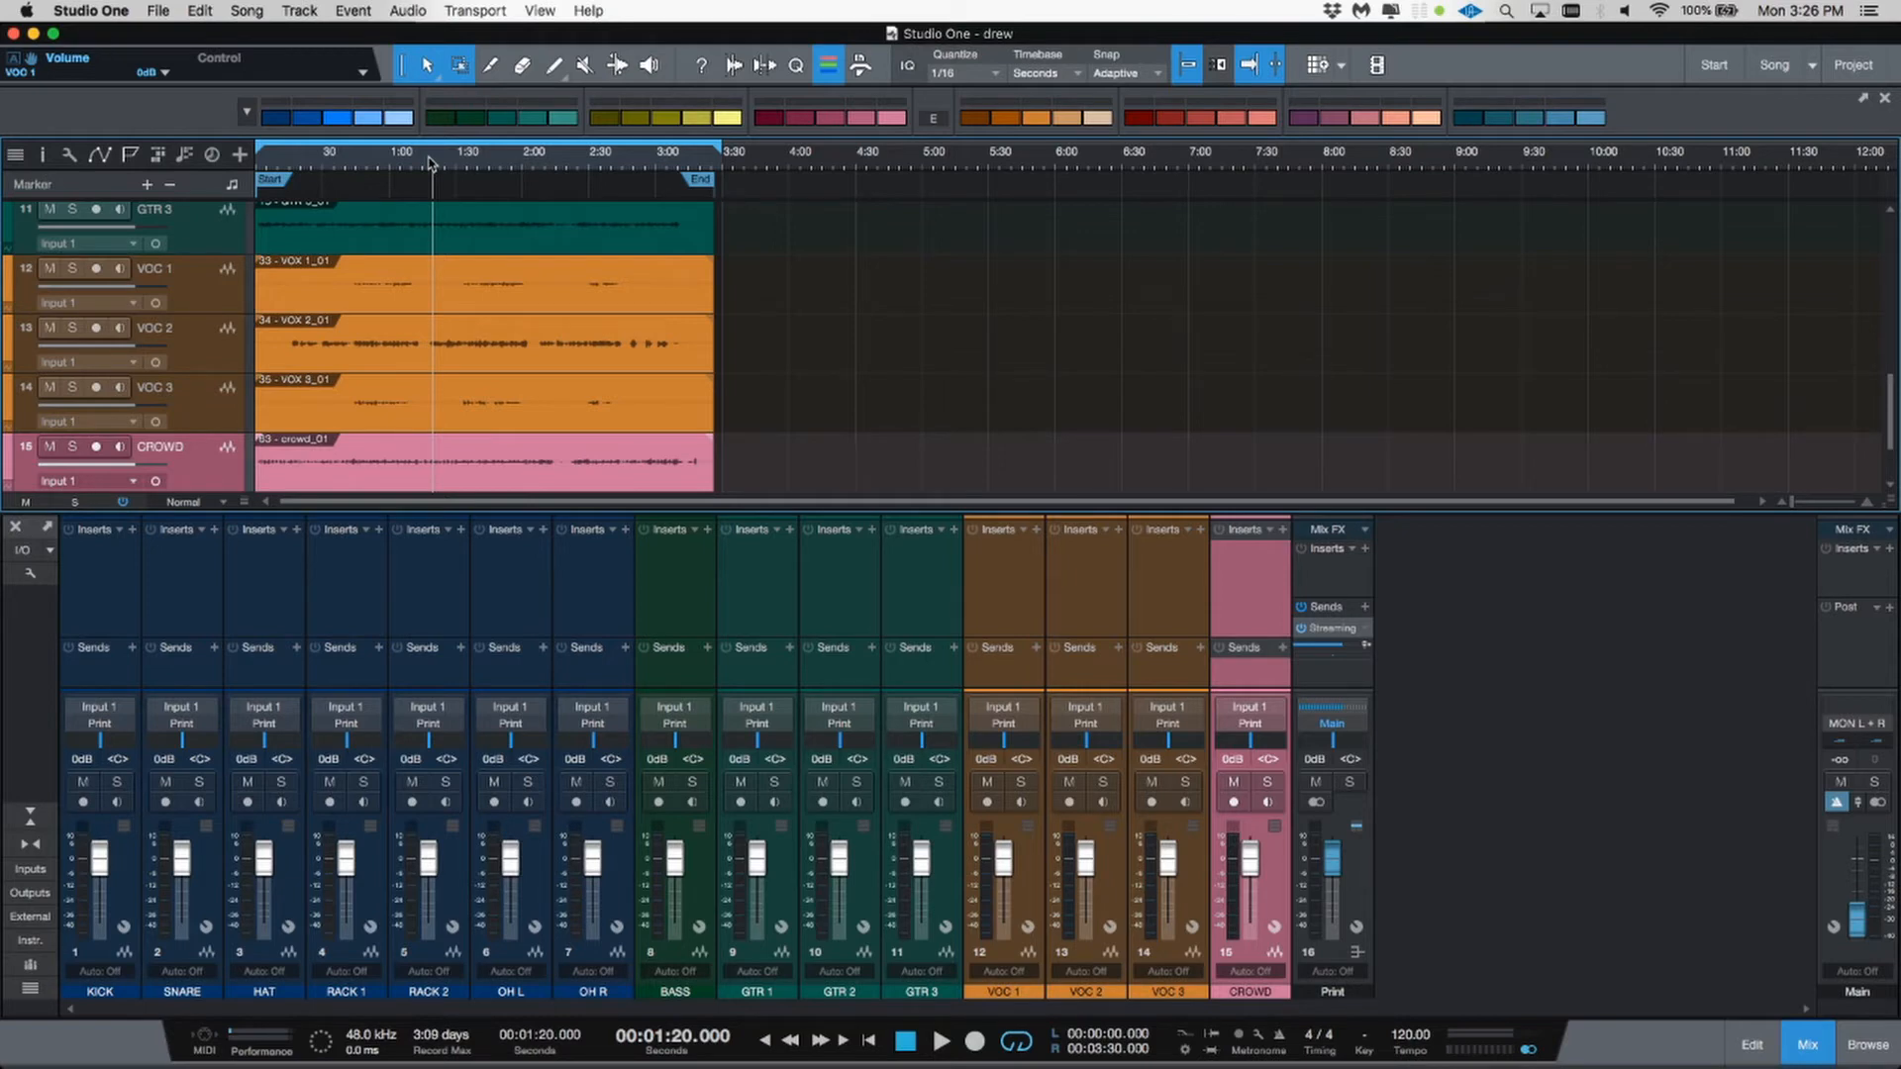
pyautogui.press('space')
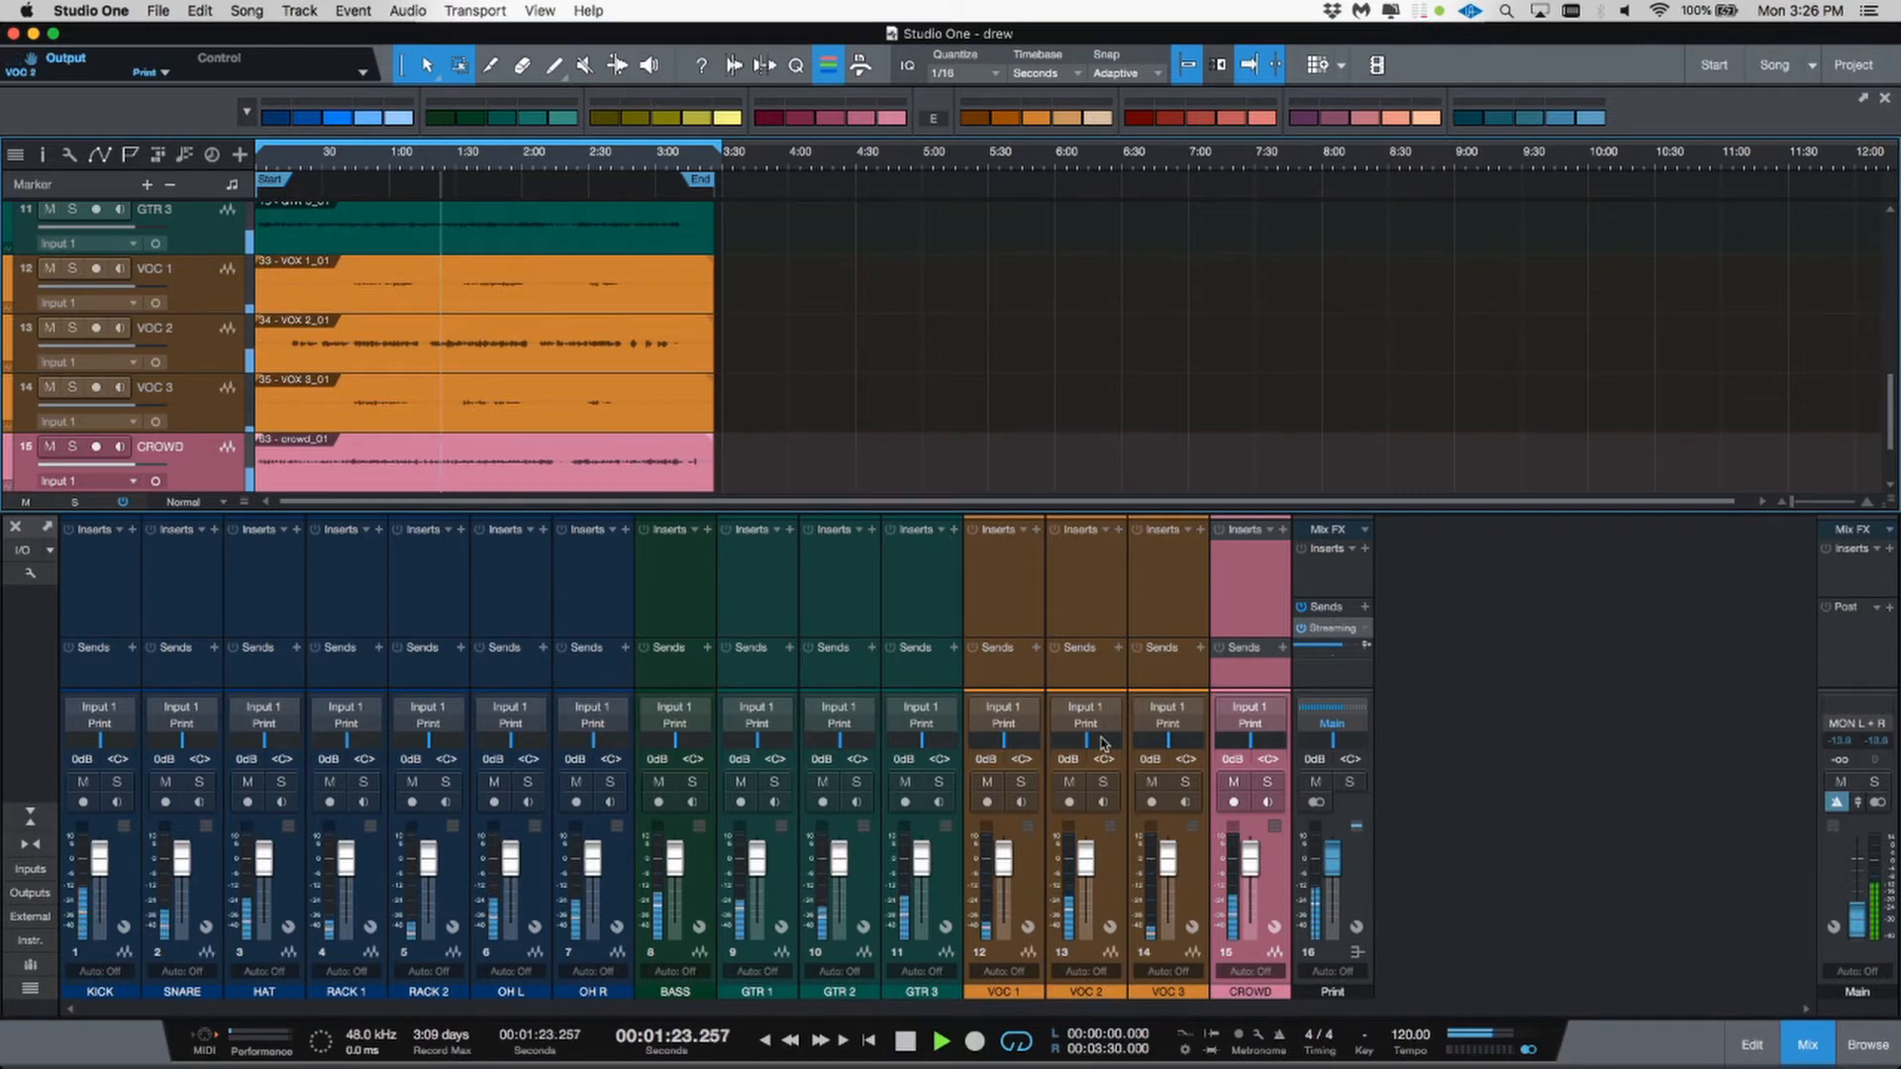
pyautogui.click(1076, 772)
pyautogui.click(1103, 782)
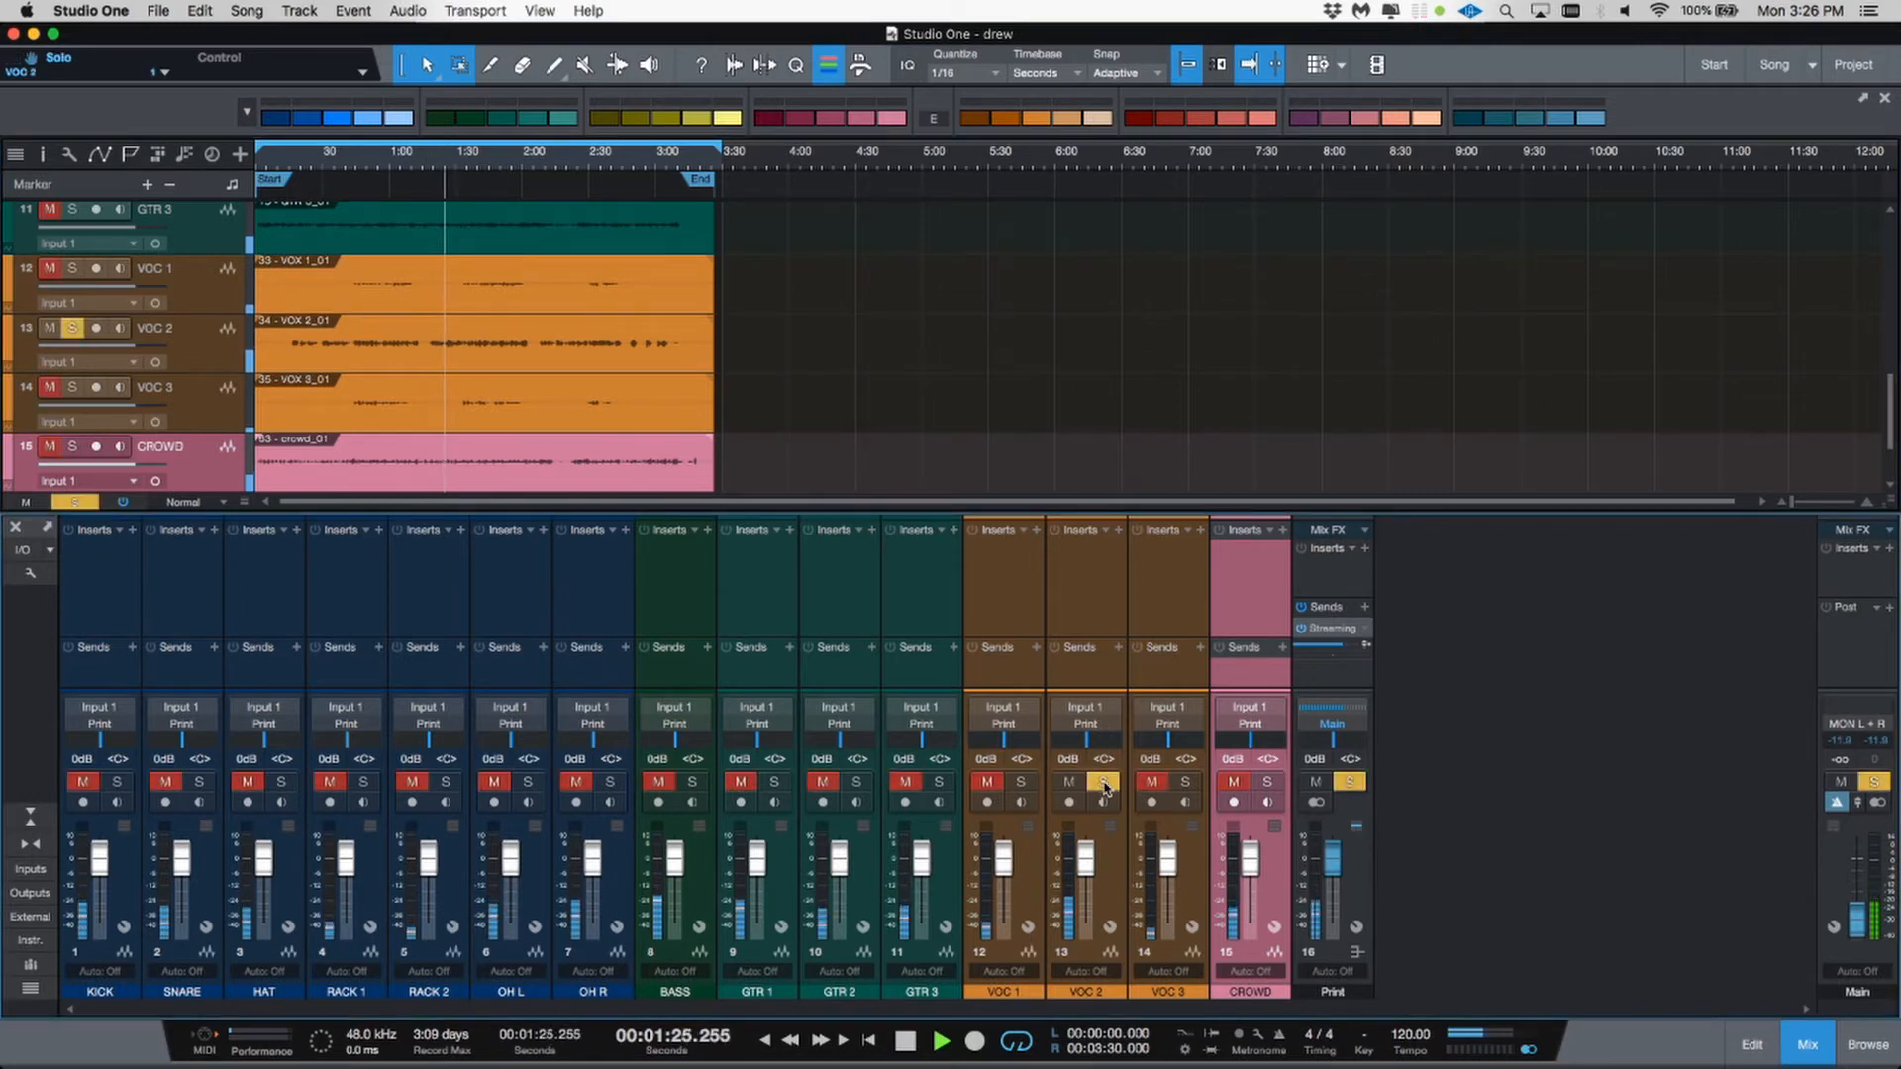
# Step: Rename the VOC 2 channel after the vocalist's first name followed by V
pyautogui.click(1086, 990)
pyautogui.doubleClick(1086, 990)
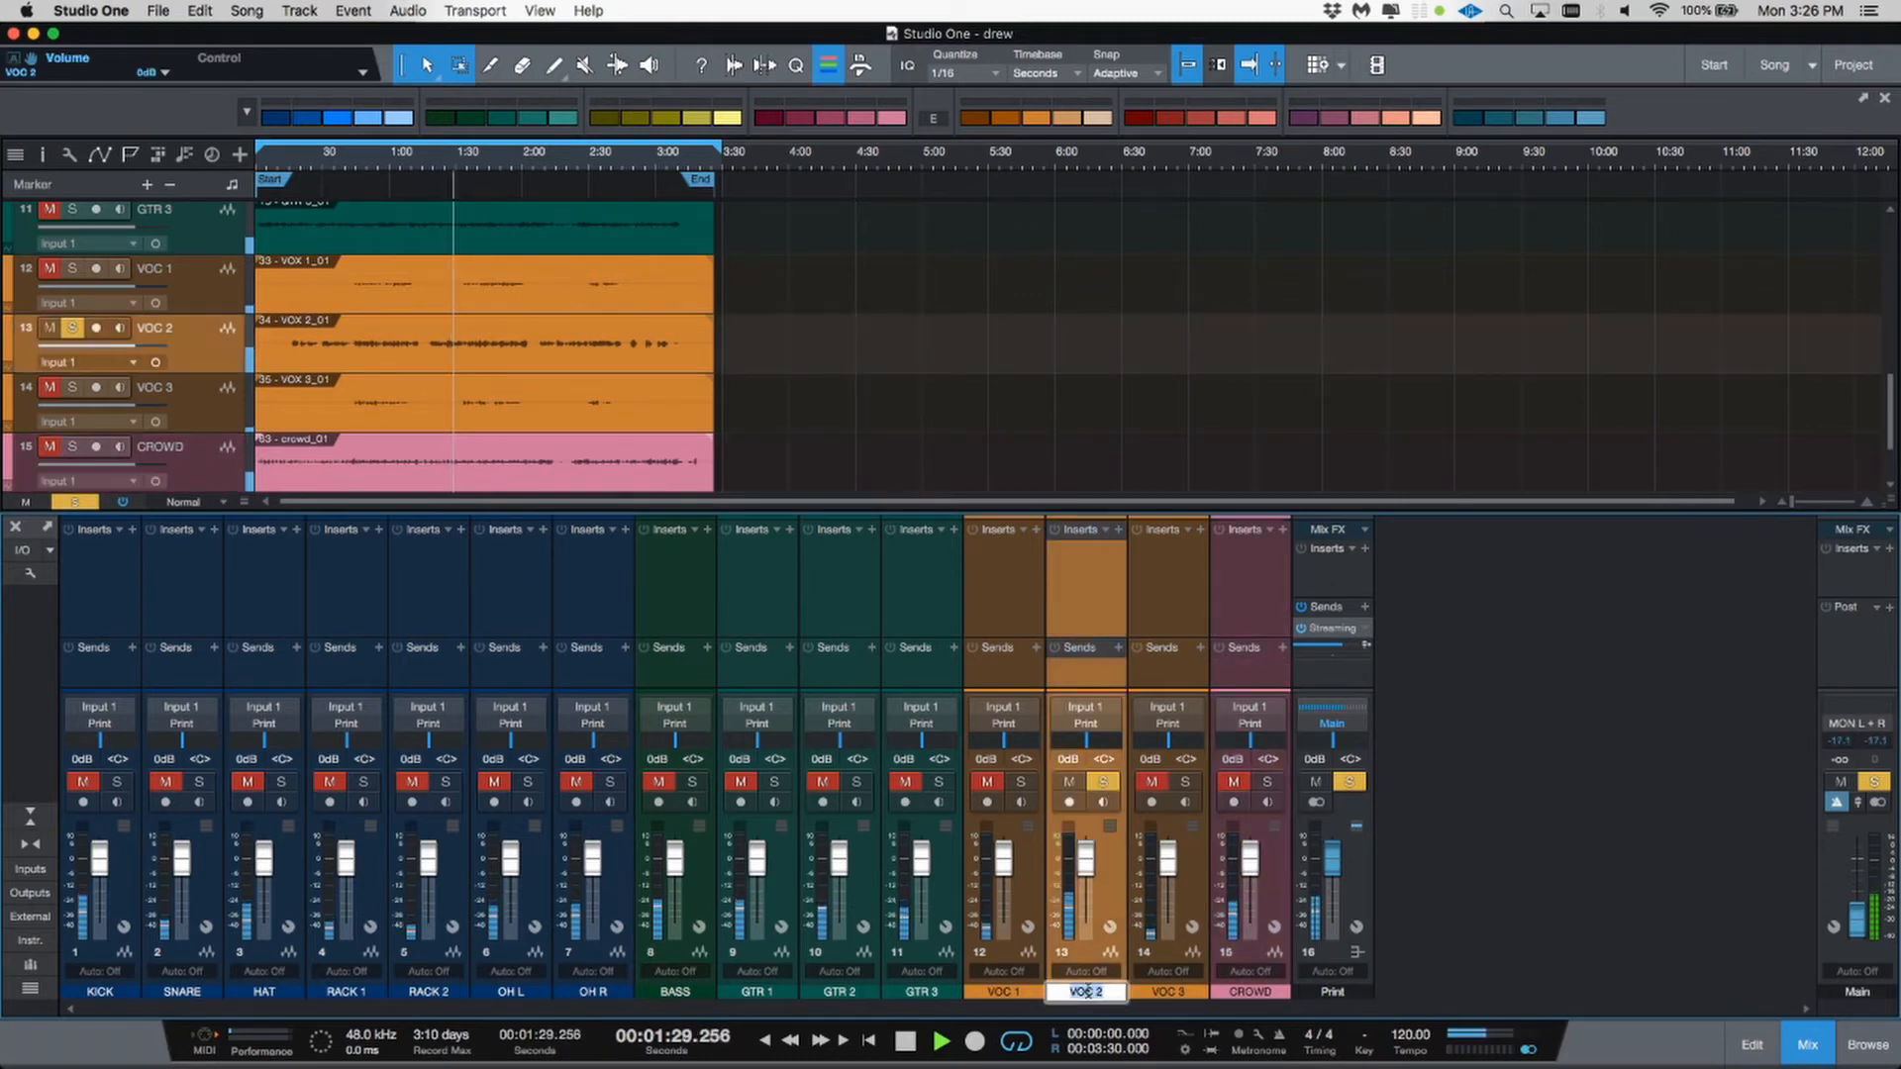
pyautogui.write('DREW V')
pyautogui.press('Return')
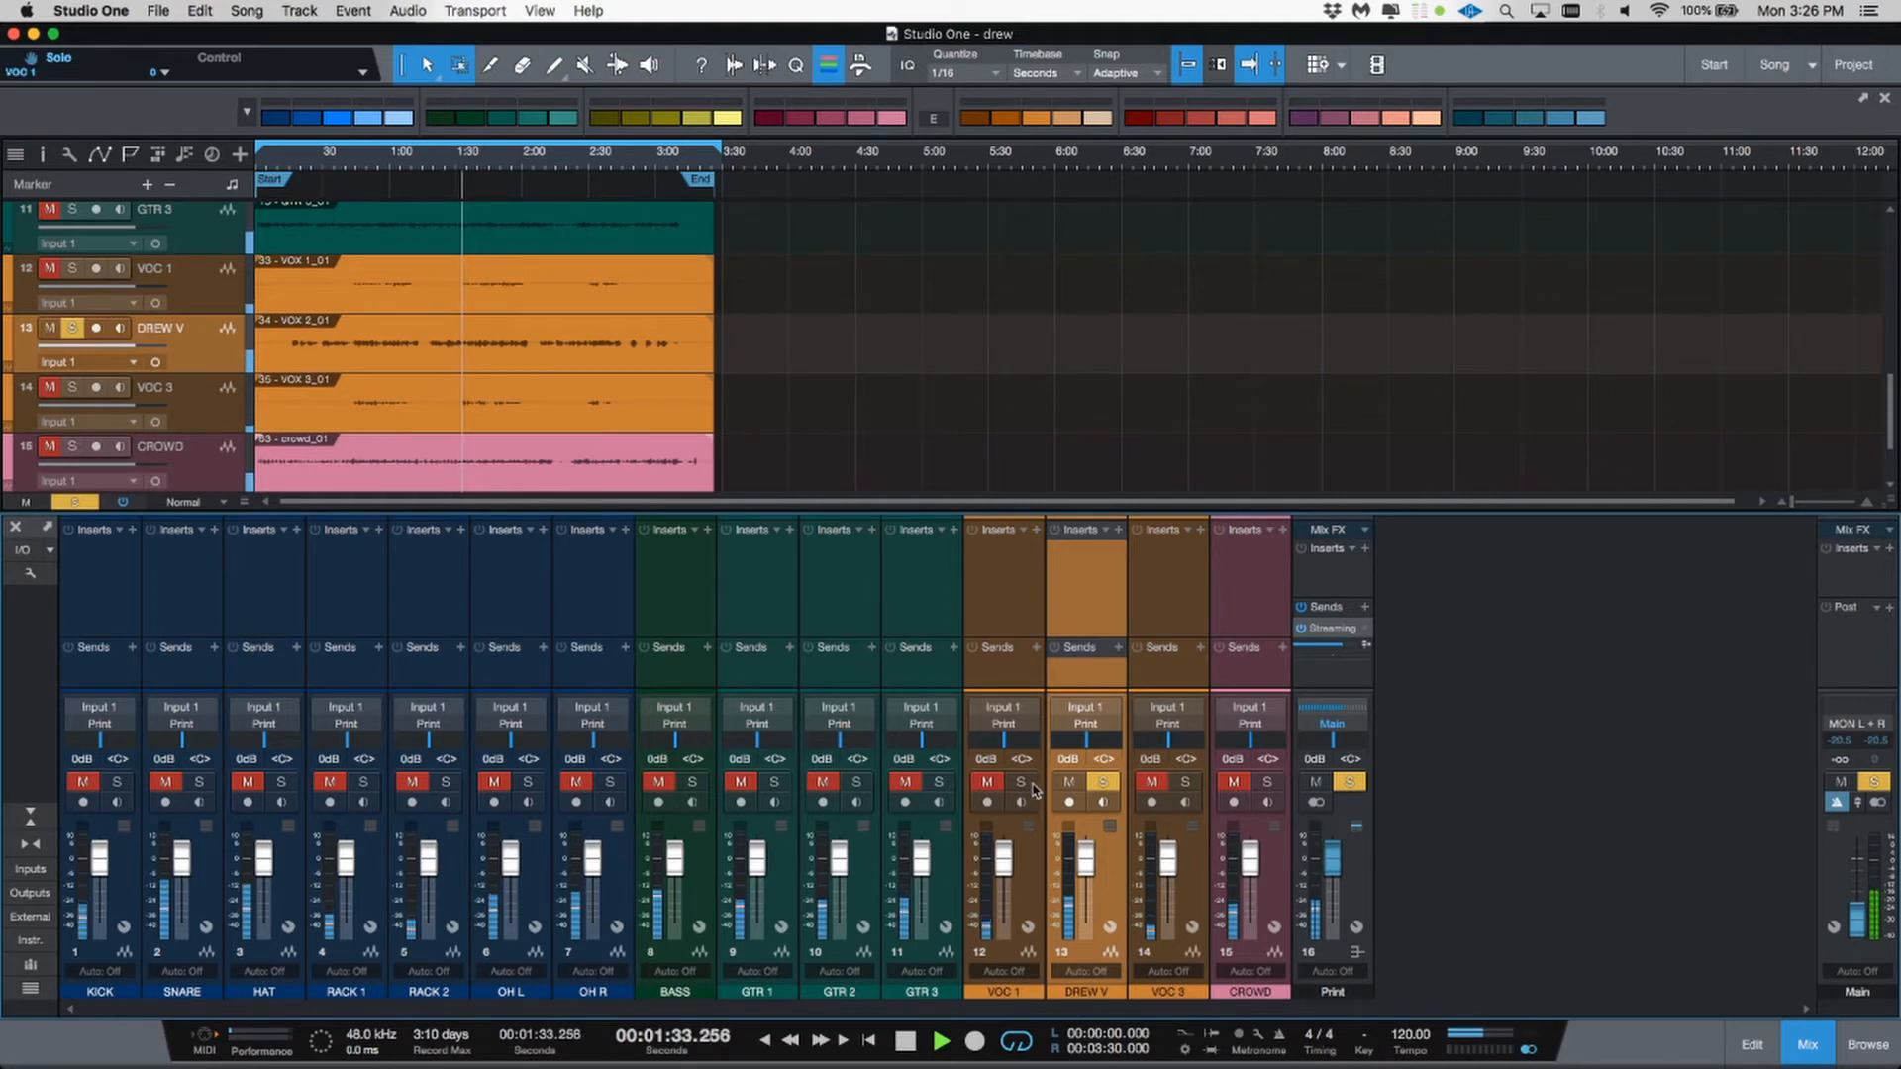
# Step: Unsolo the renamed vocal, then solo and unsolo VOC 1 and VOC 3 in turn to audition them
pyautogui.click(1069, 782)
pyautogui.click(1103, 781)
pyautogui.click(1021, 782)
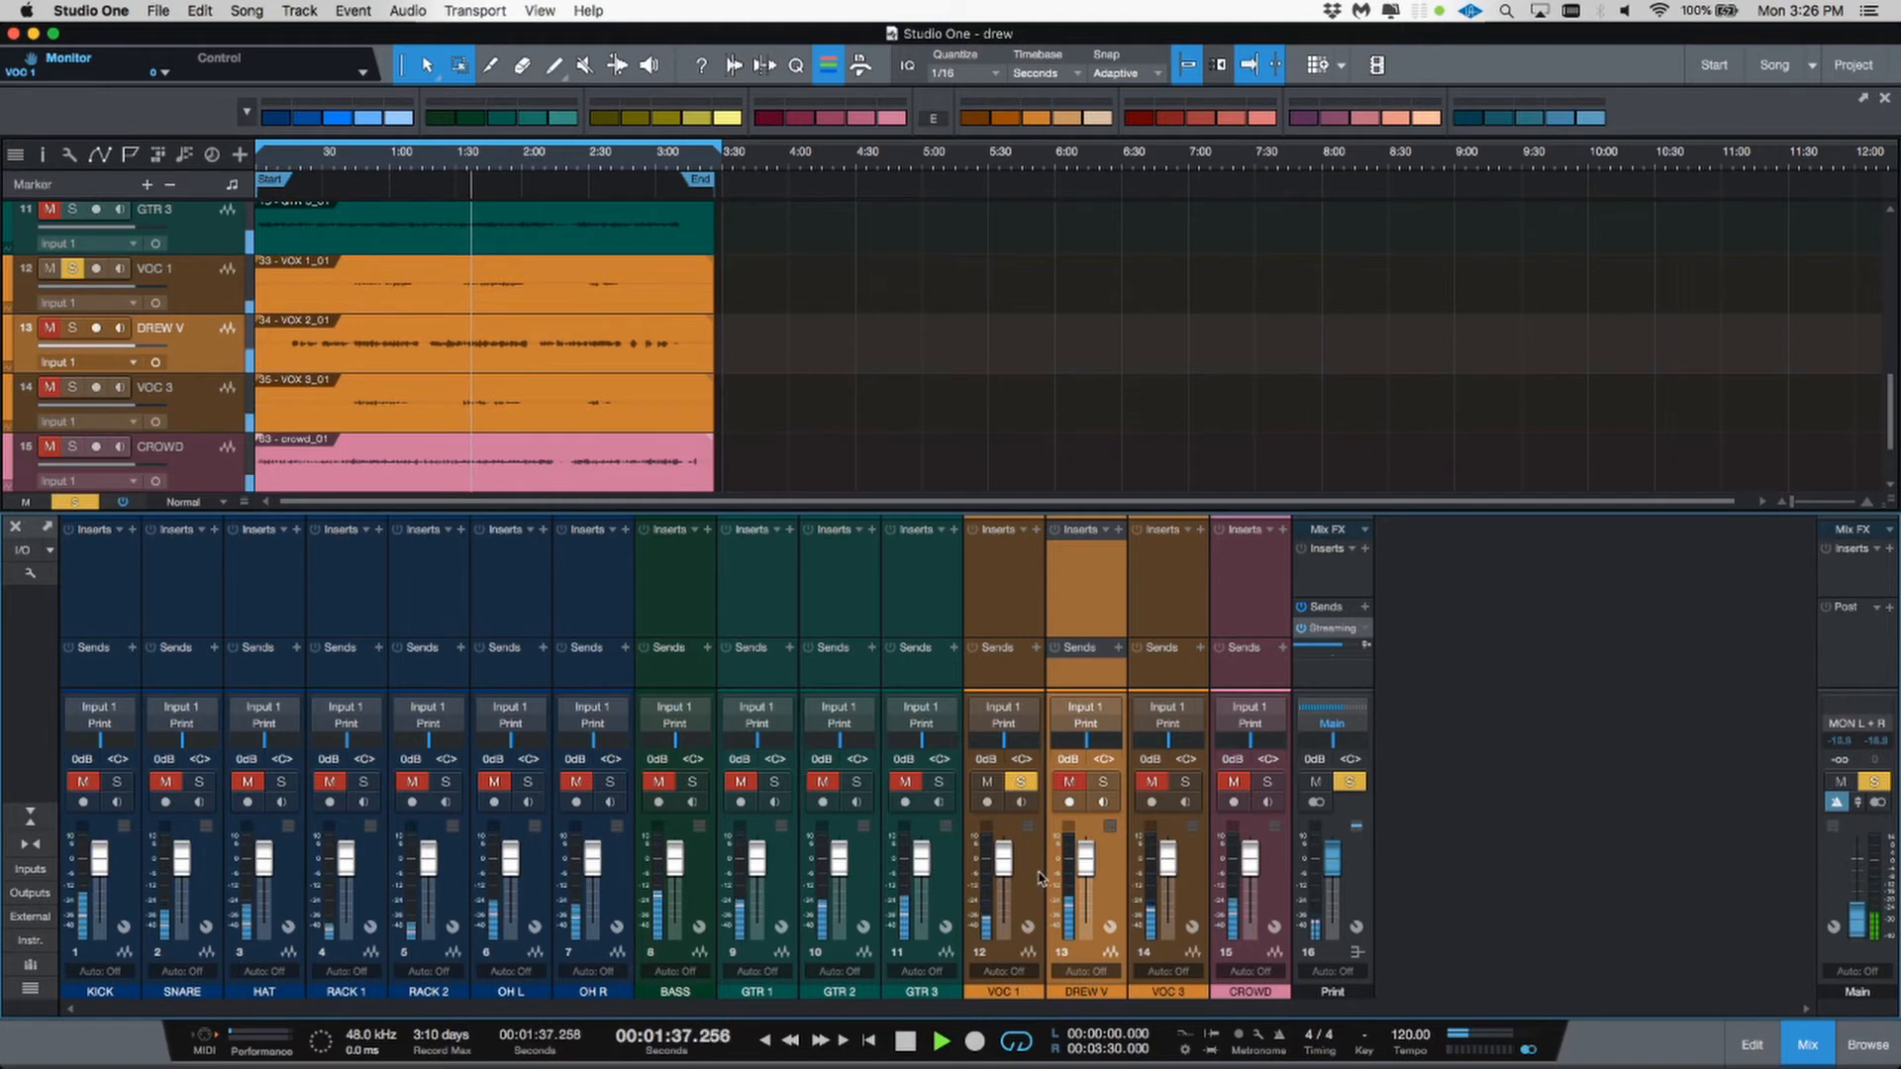
pyautogui.click(1021, 782)
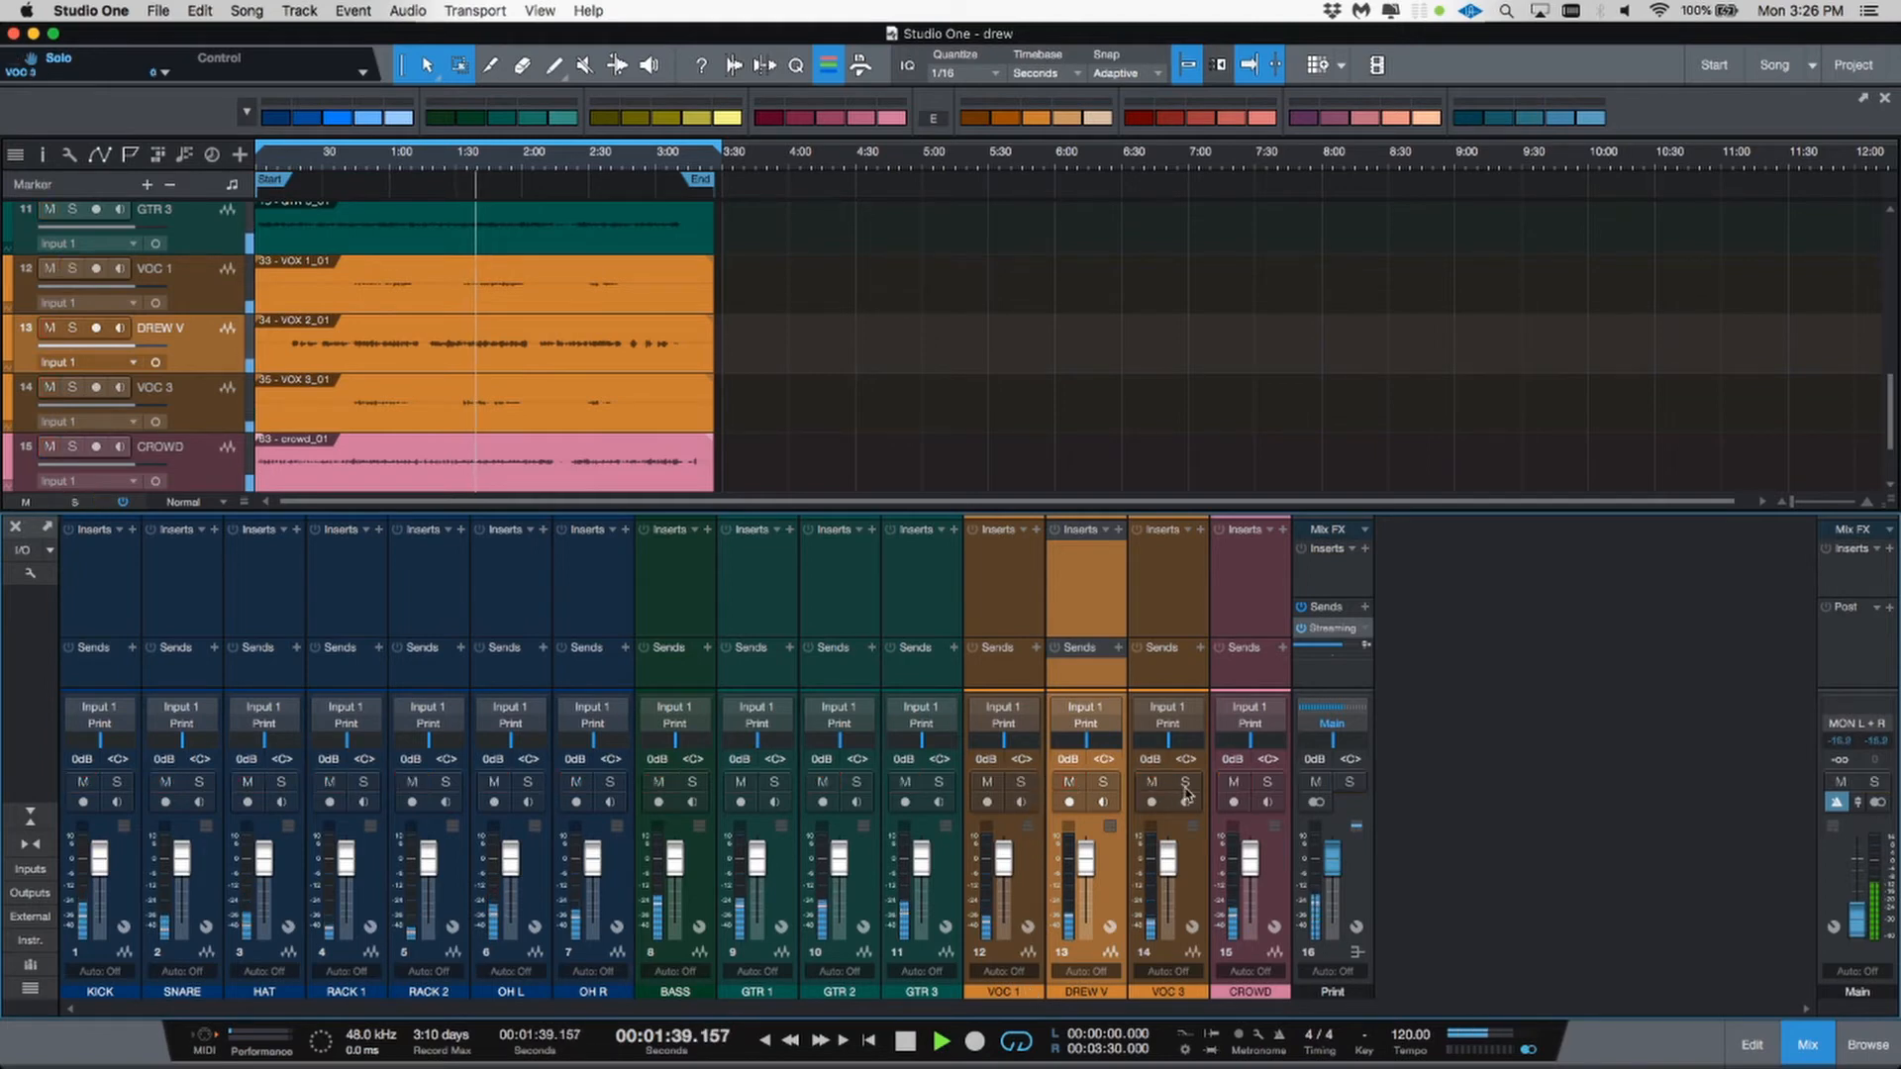
pyautogui.click(1185, 781)
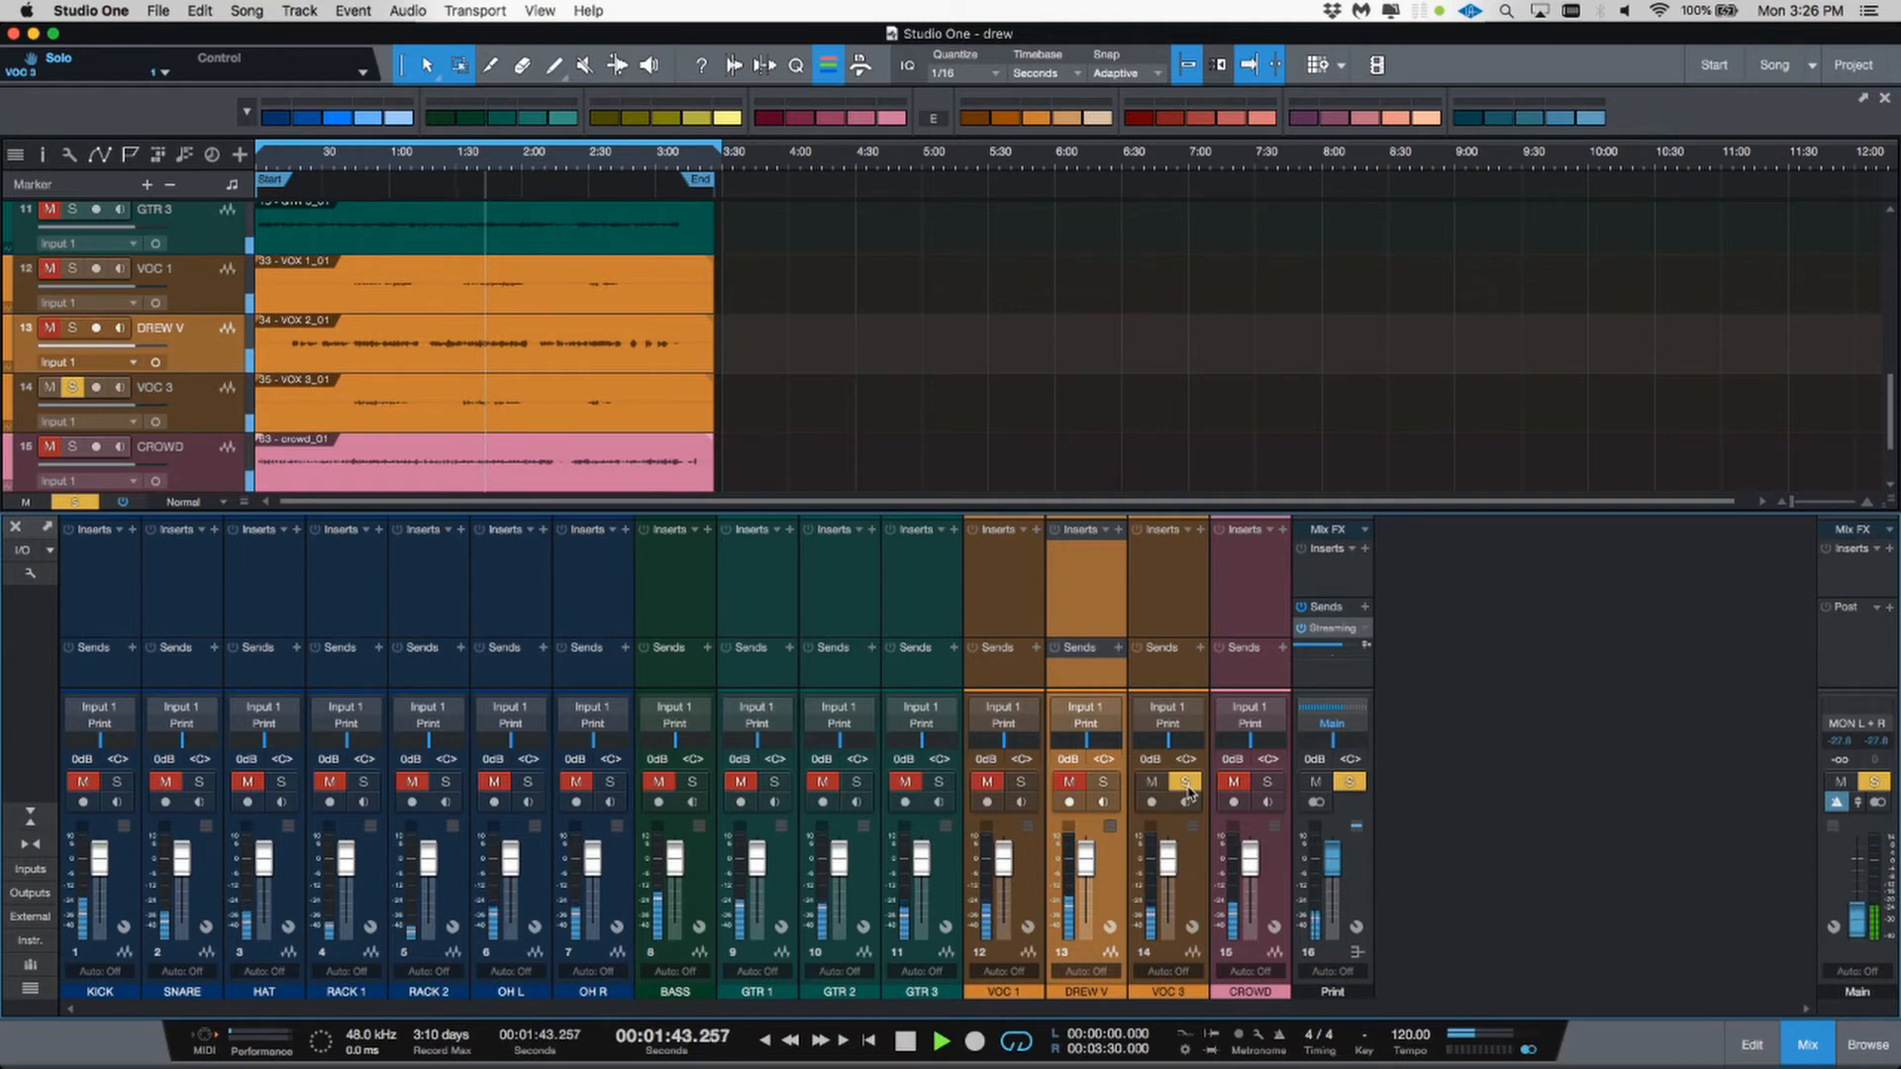
pyautogui.click(1186, 784)
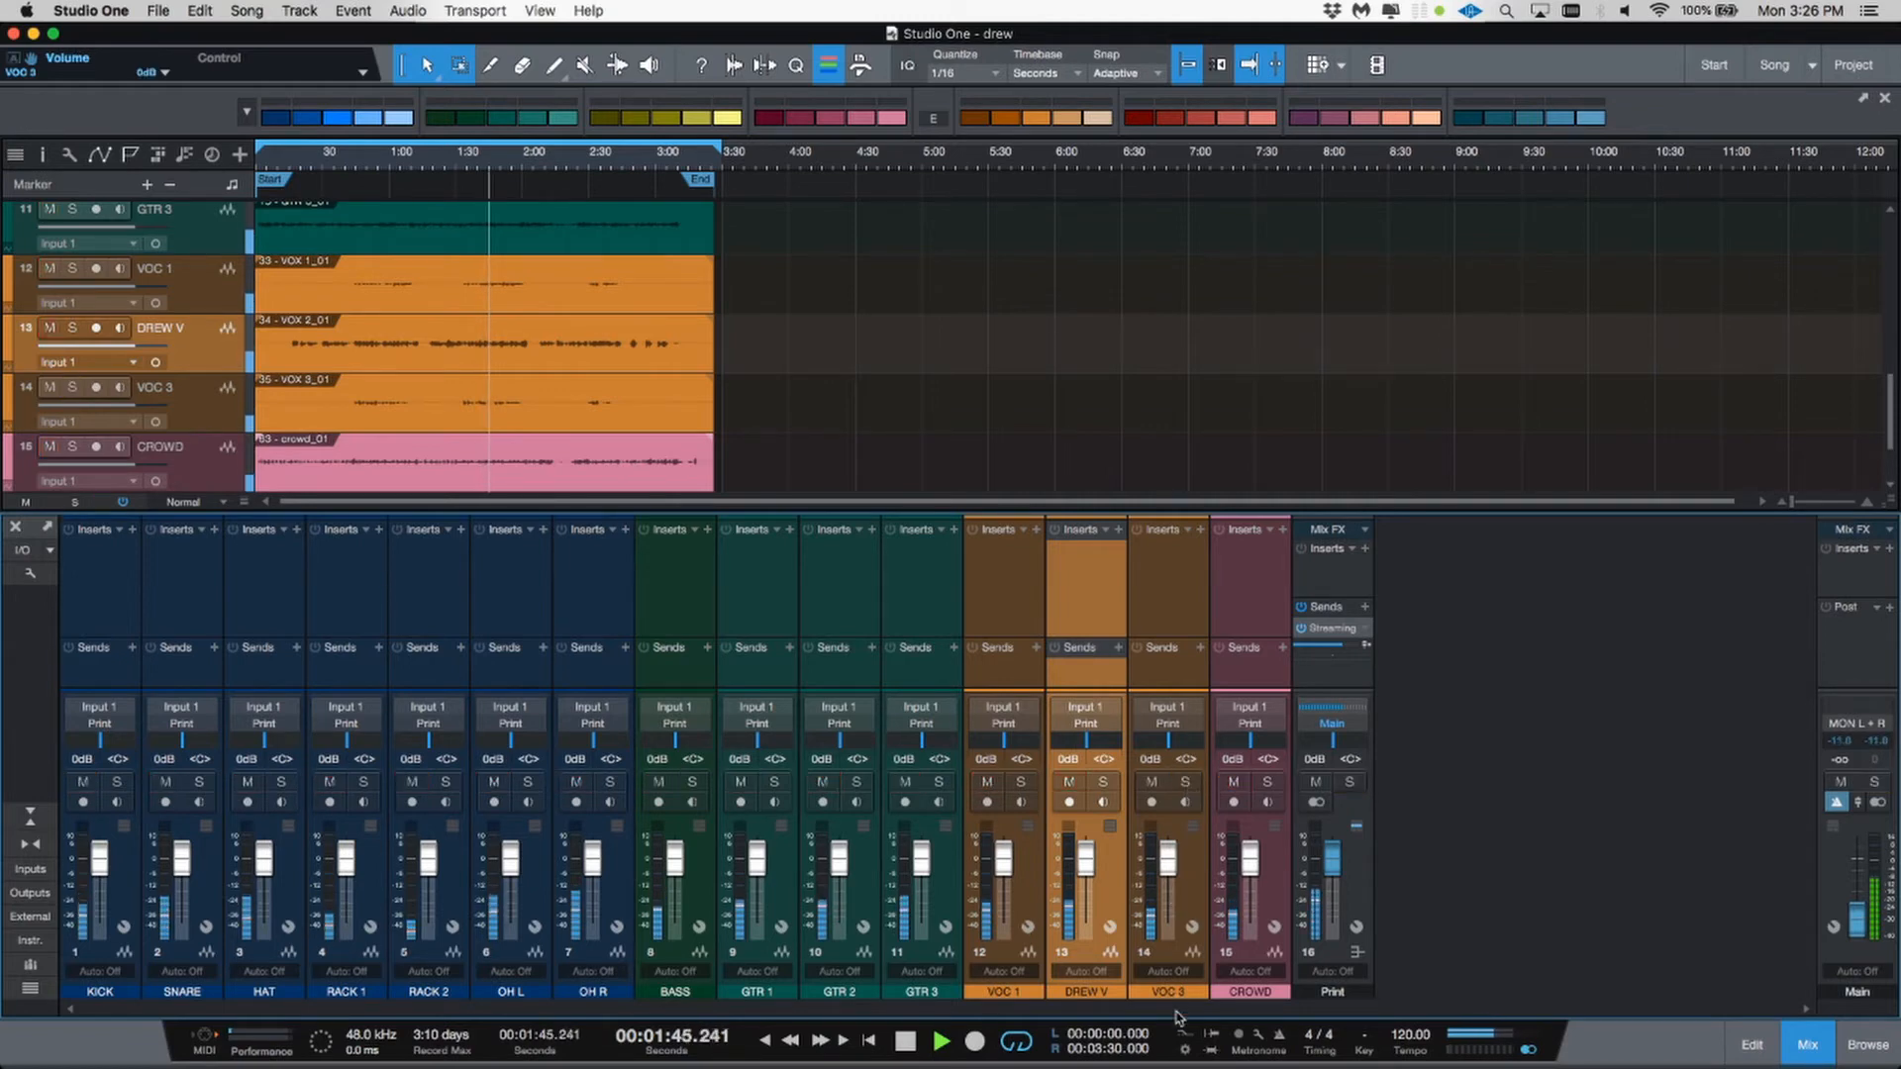
# Step: Place the playhead at about 0:40 near the start of the song
pyautogui.doubleClick(1003, 992)
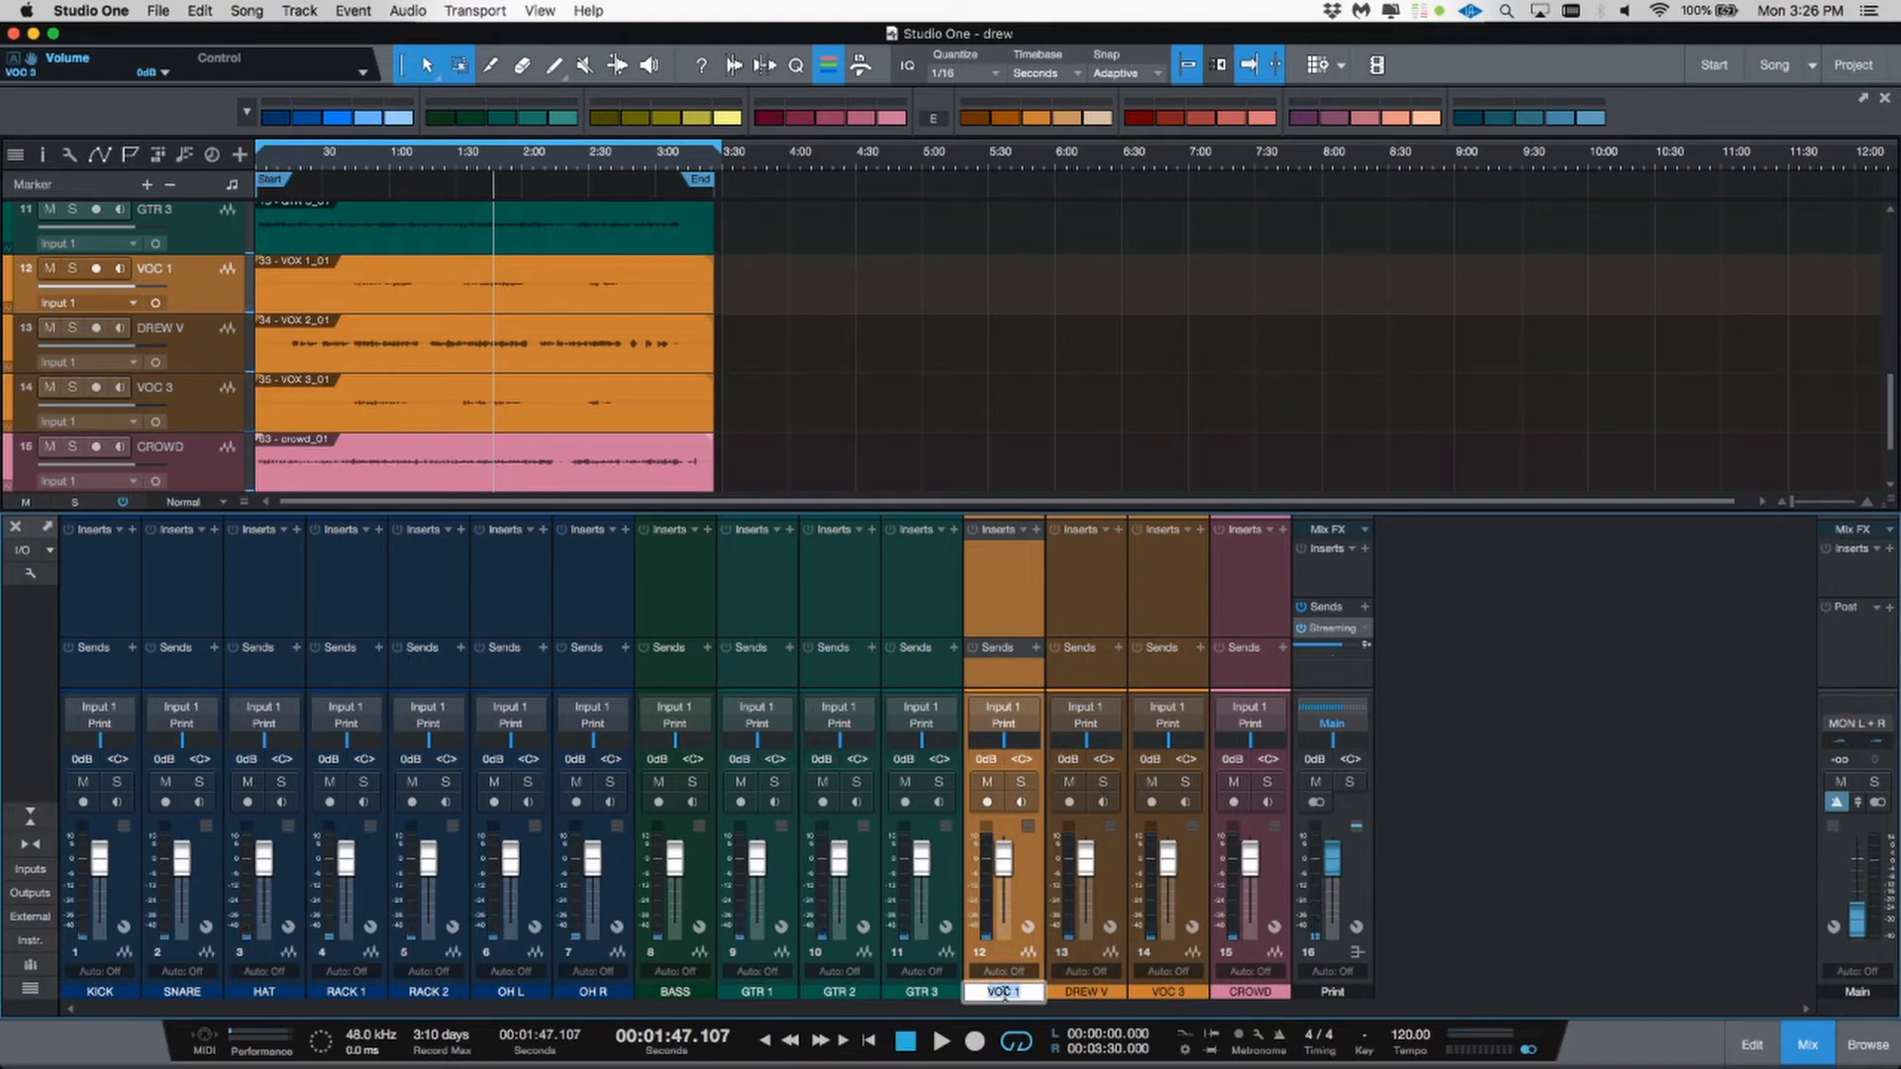
pyautogui.click(1443, 915)
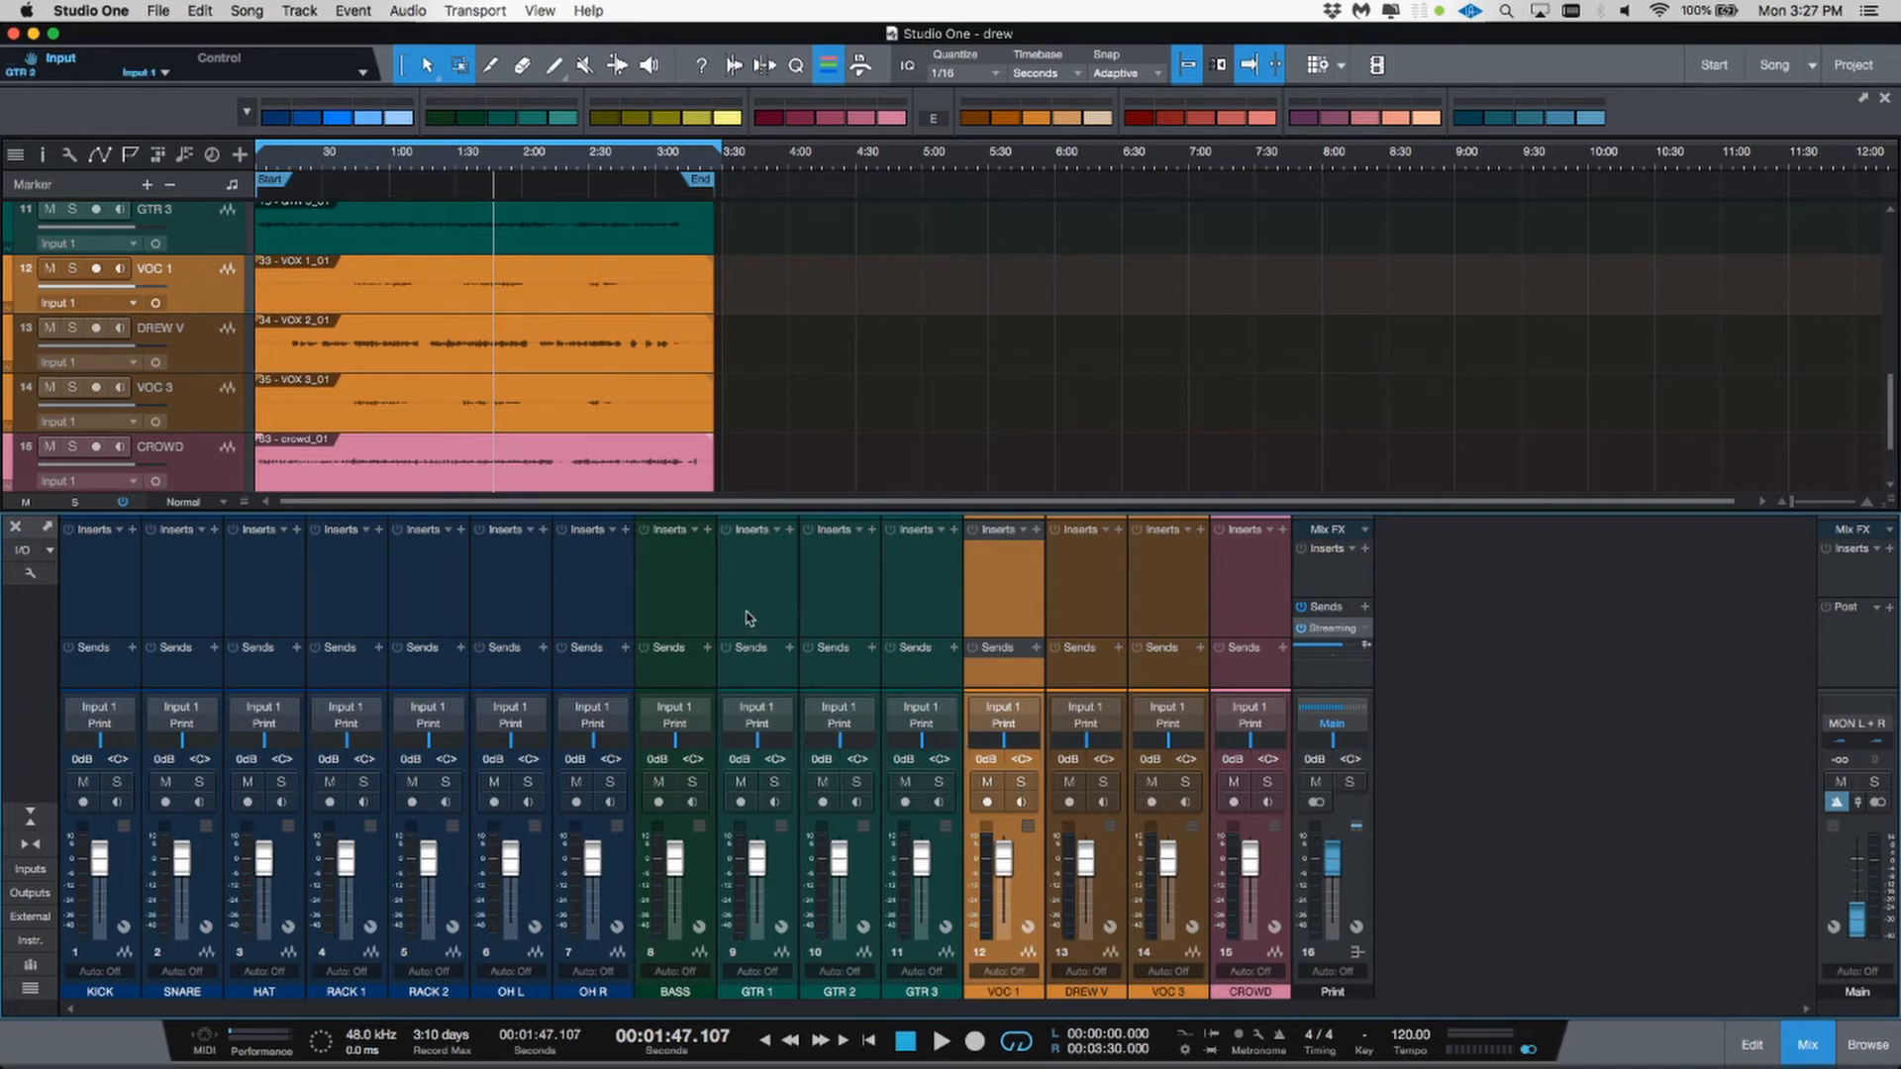
pyautogui.scroll(3, 414, 354)
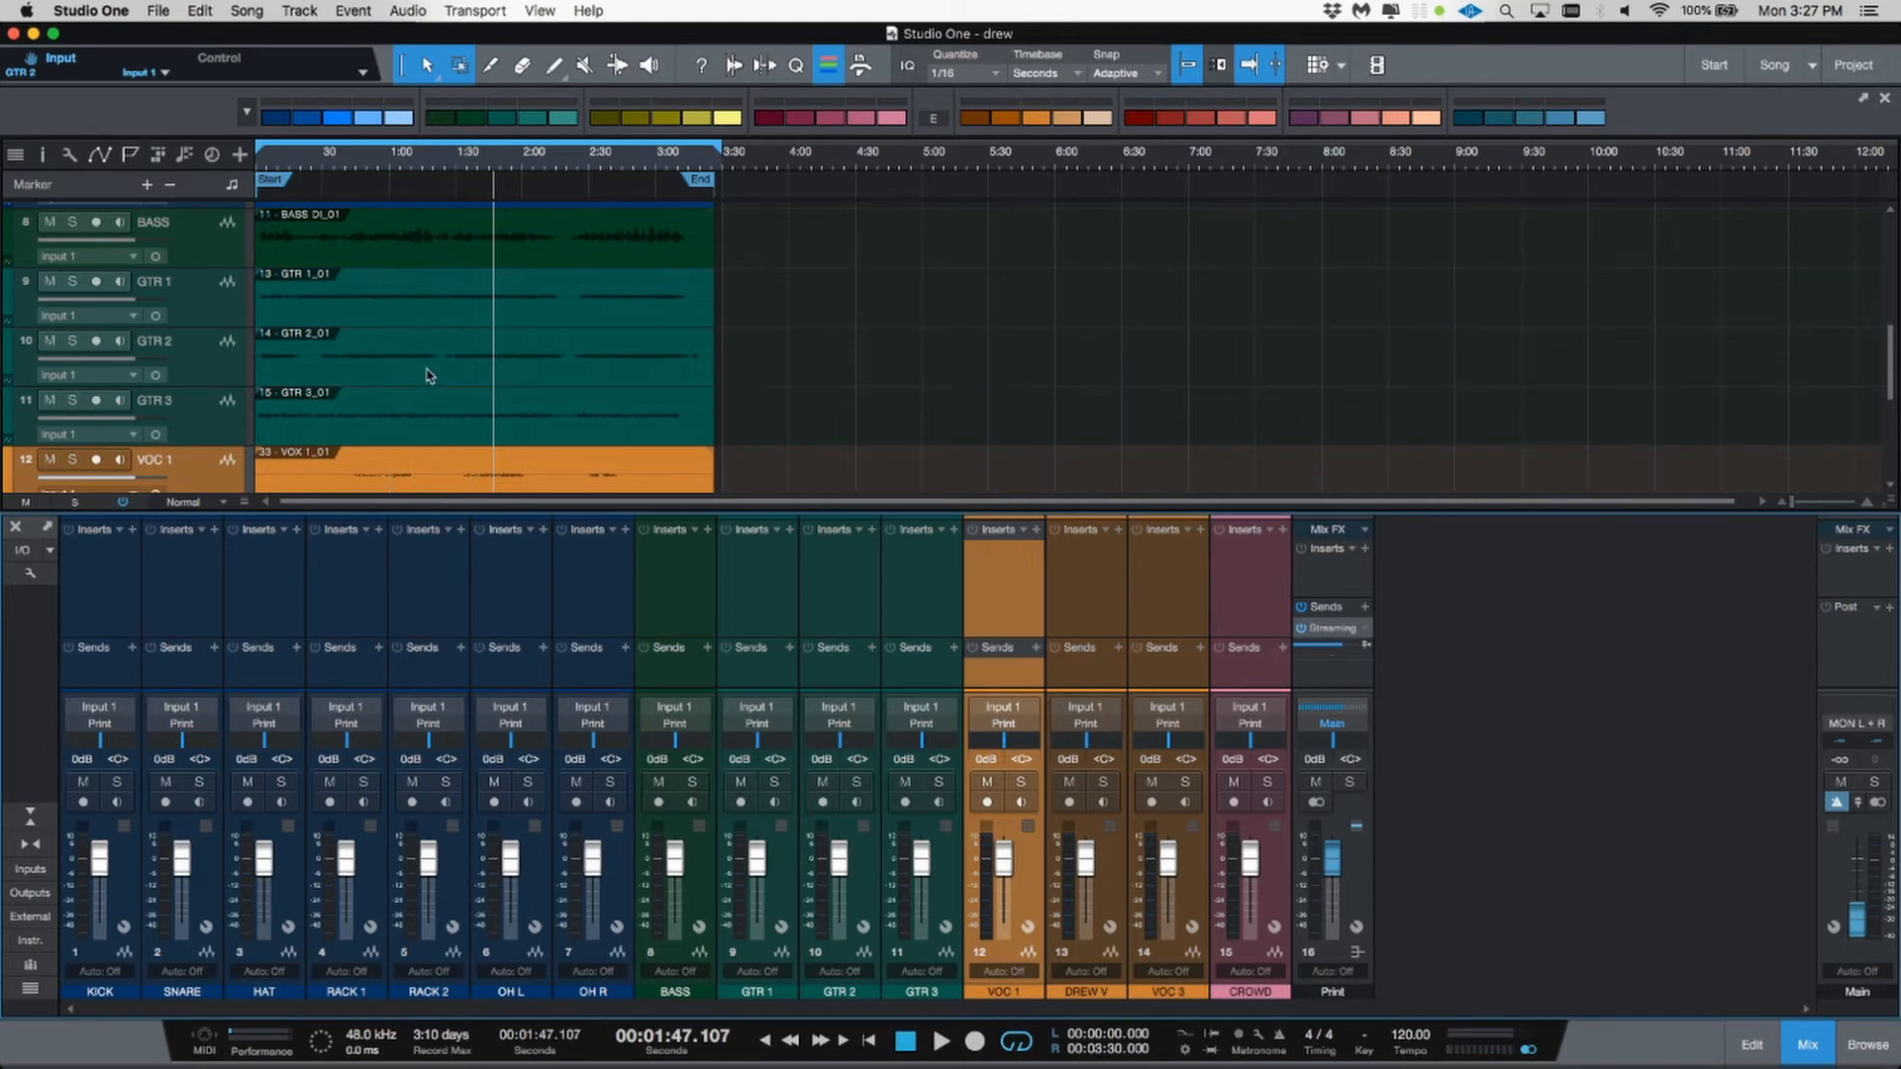
pyautogui.click(341, 175)
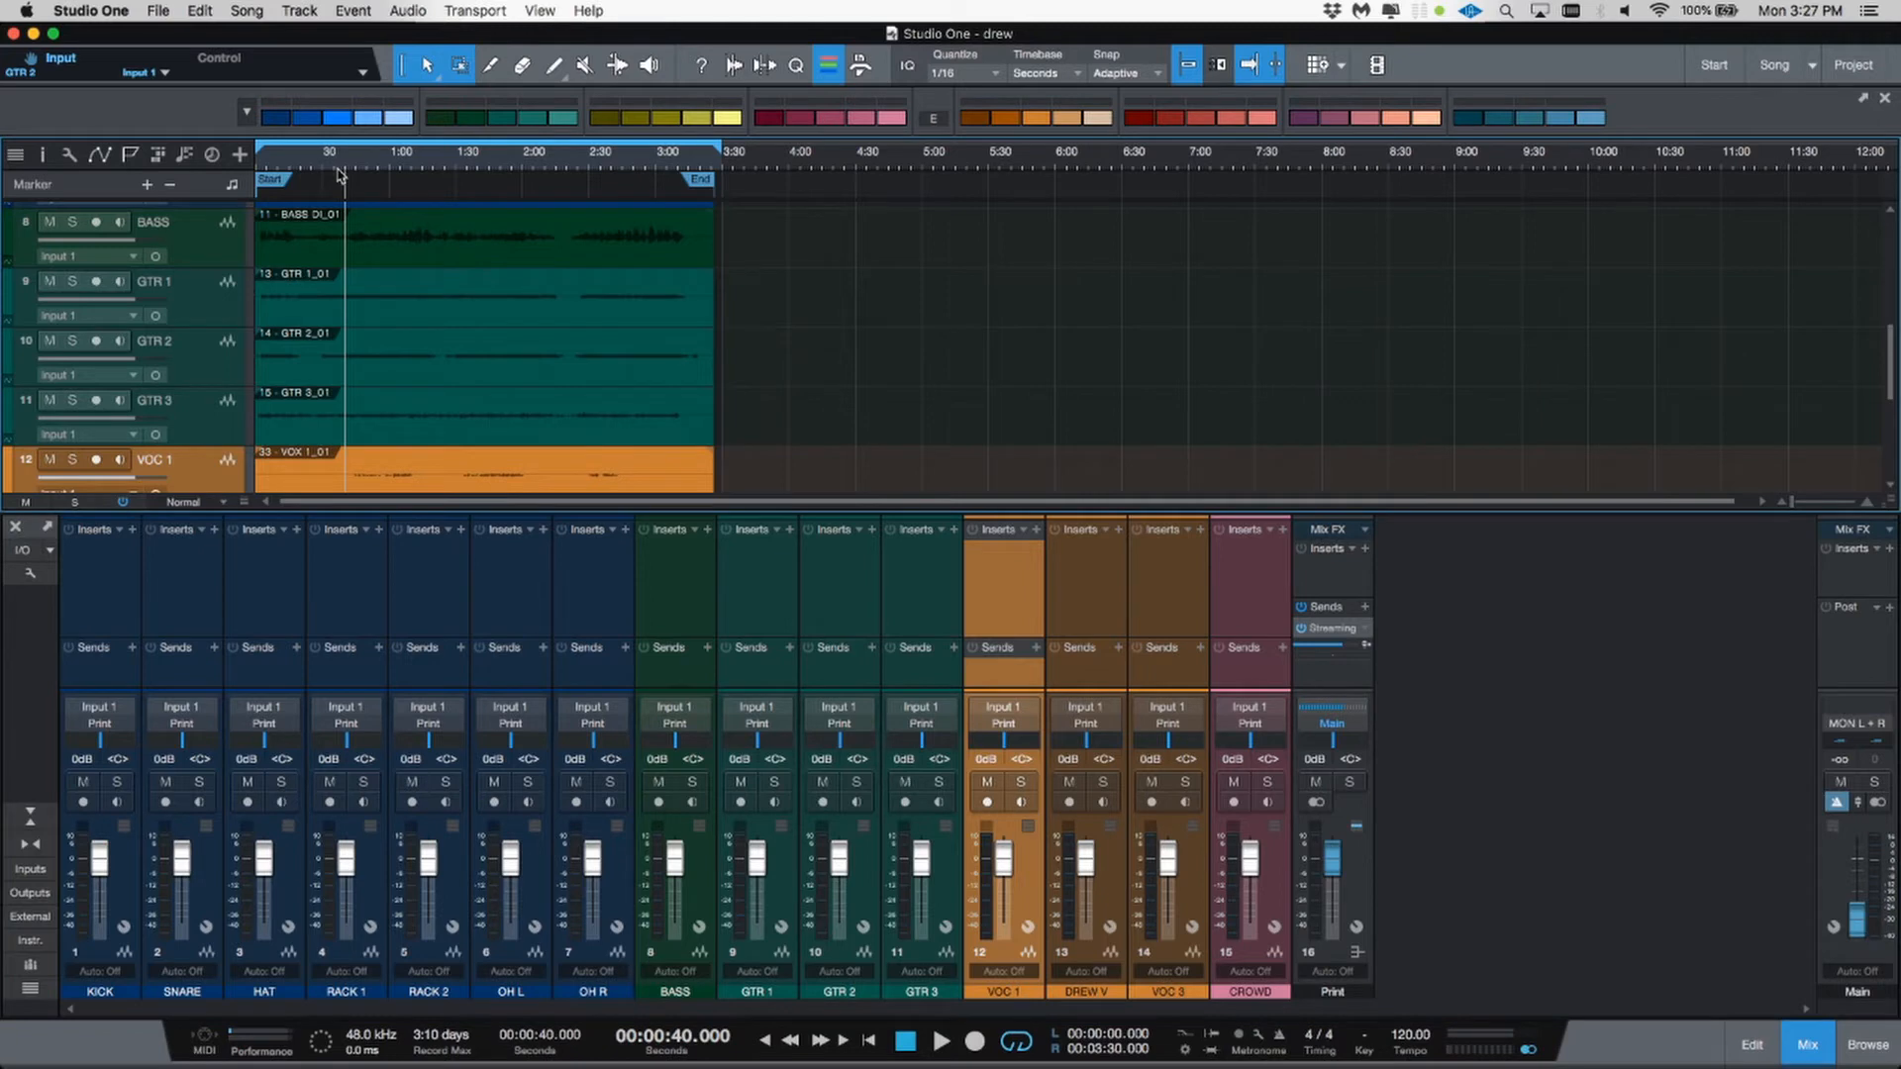
# Step: Play the song and solo GTR 1, GTR 2 and GTR 3 in turn to audition them, then unsolo GTR 3
pyautogui.press('space')
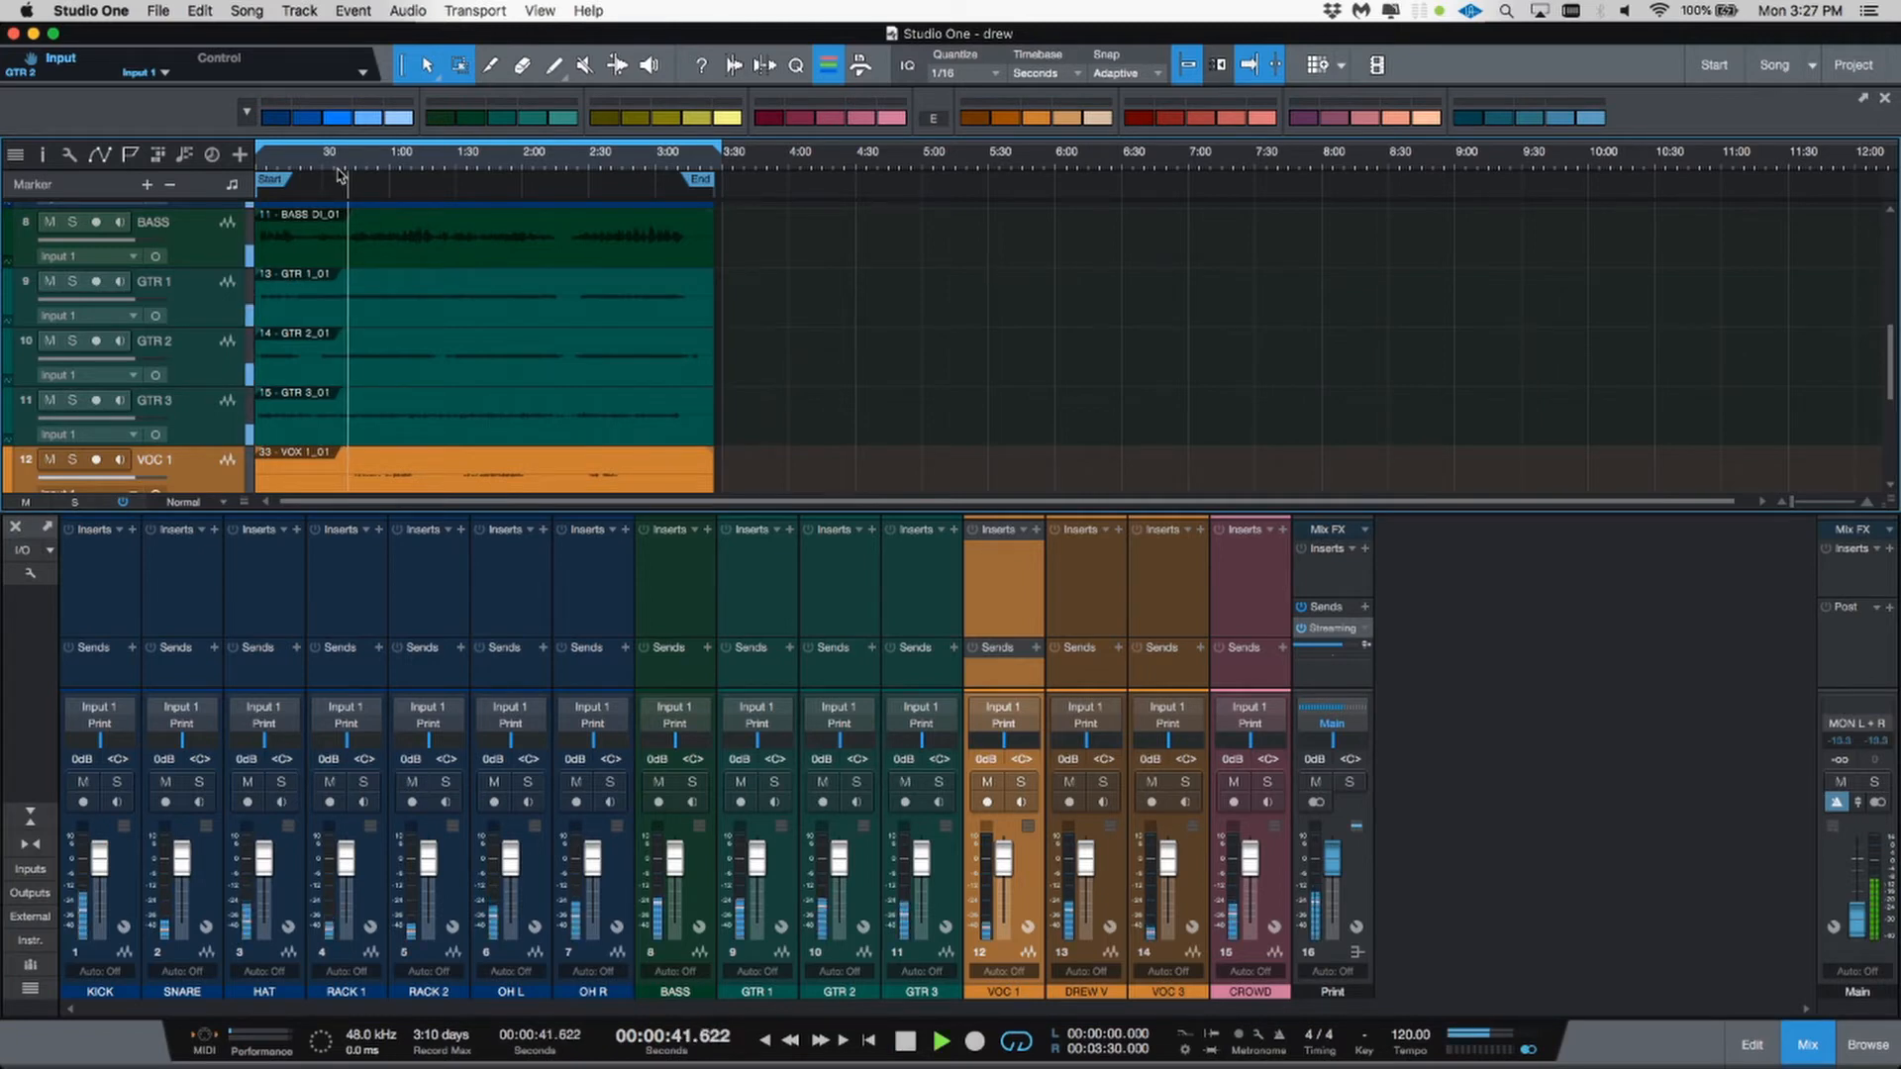
pyautogui.press('s')
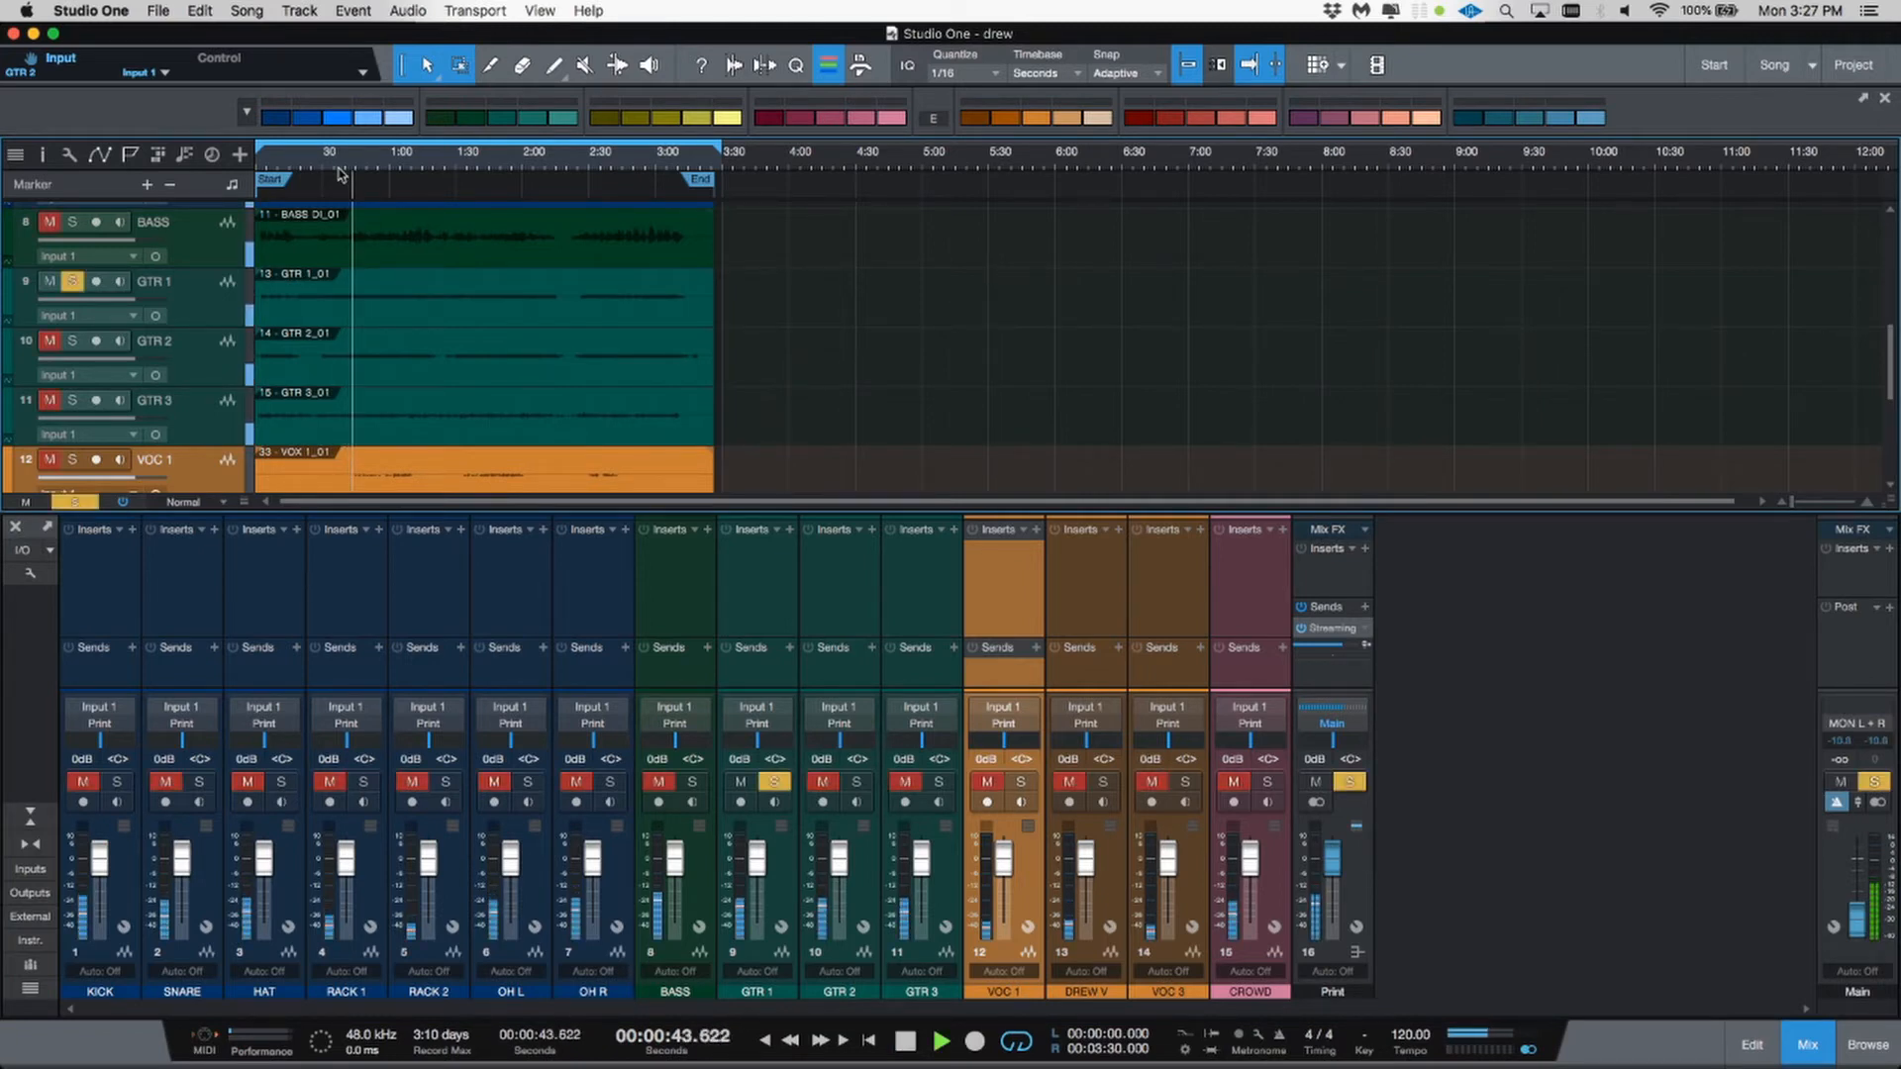
pyautogui.press('s')
pyautogui.press('s')
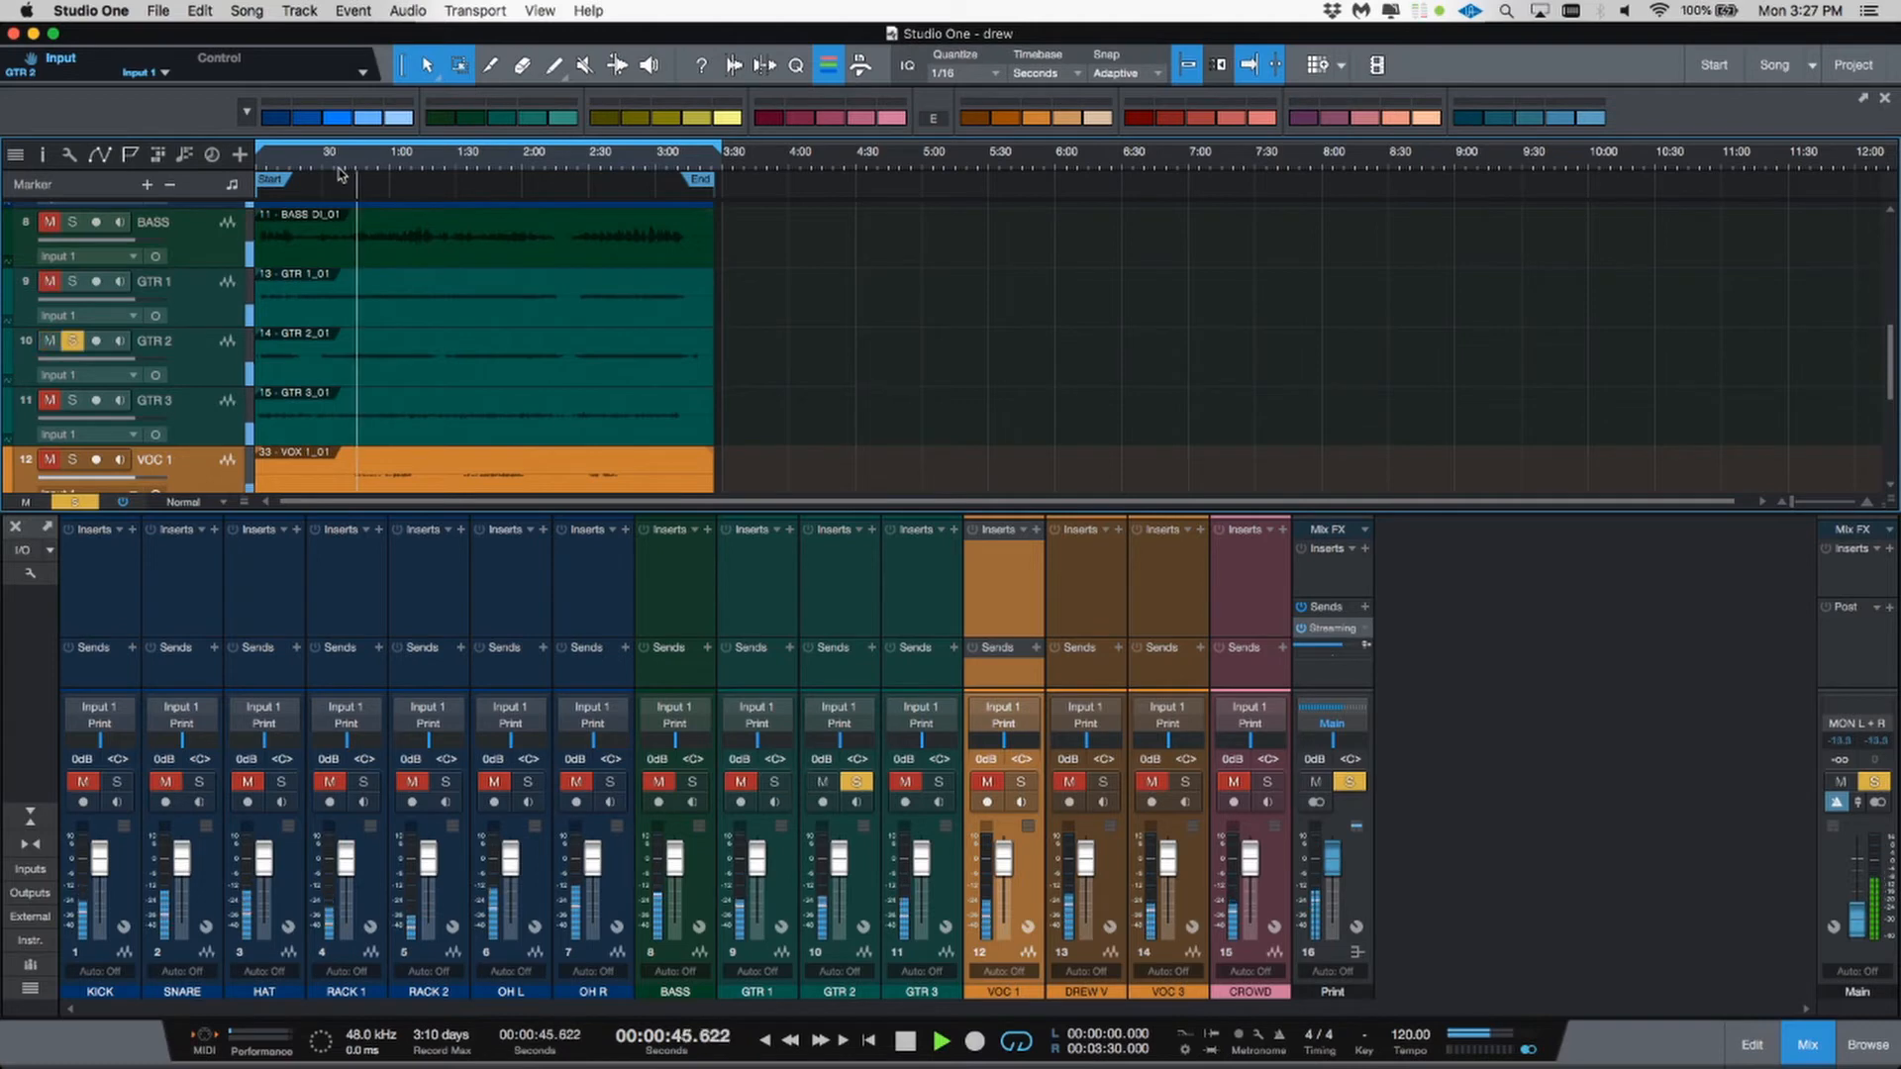
pyautogui.press('s')
pyautogui.press('s')
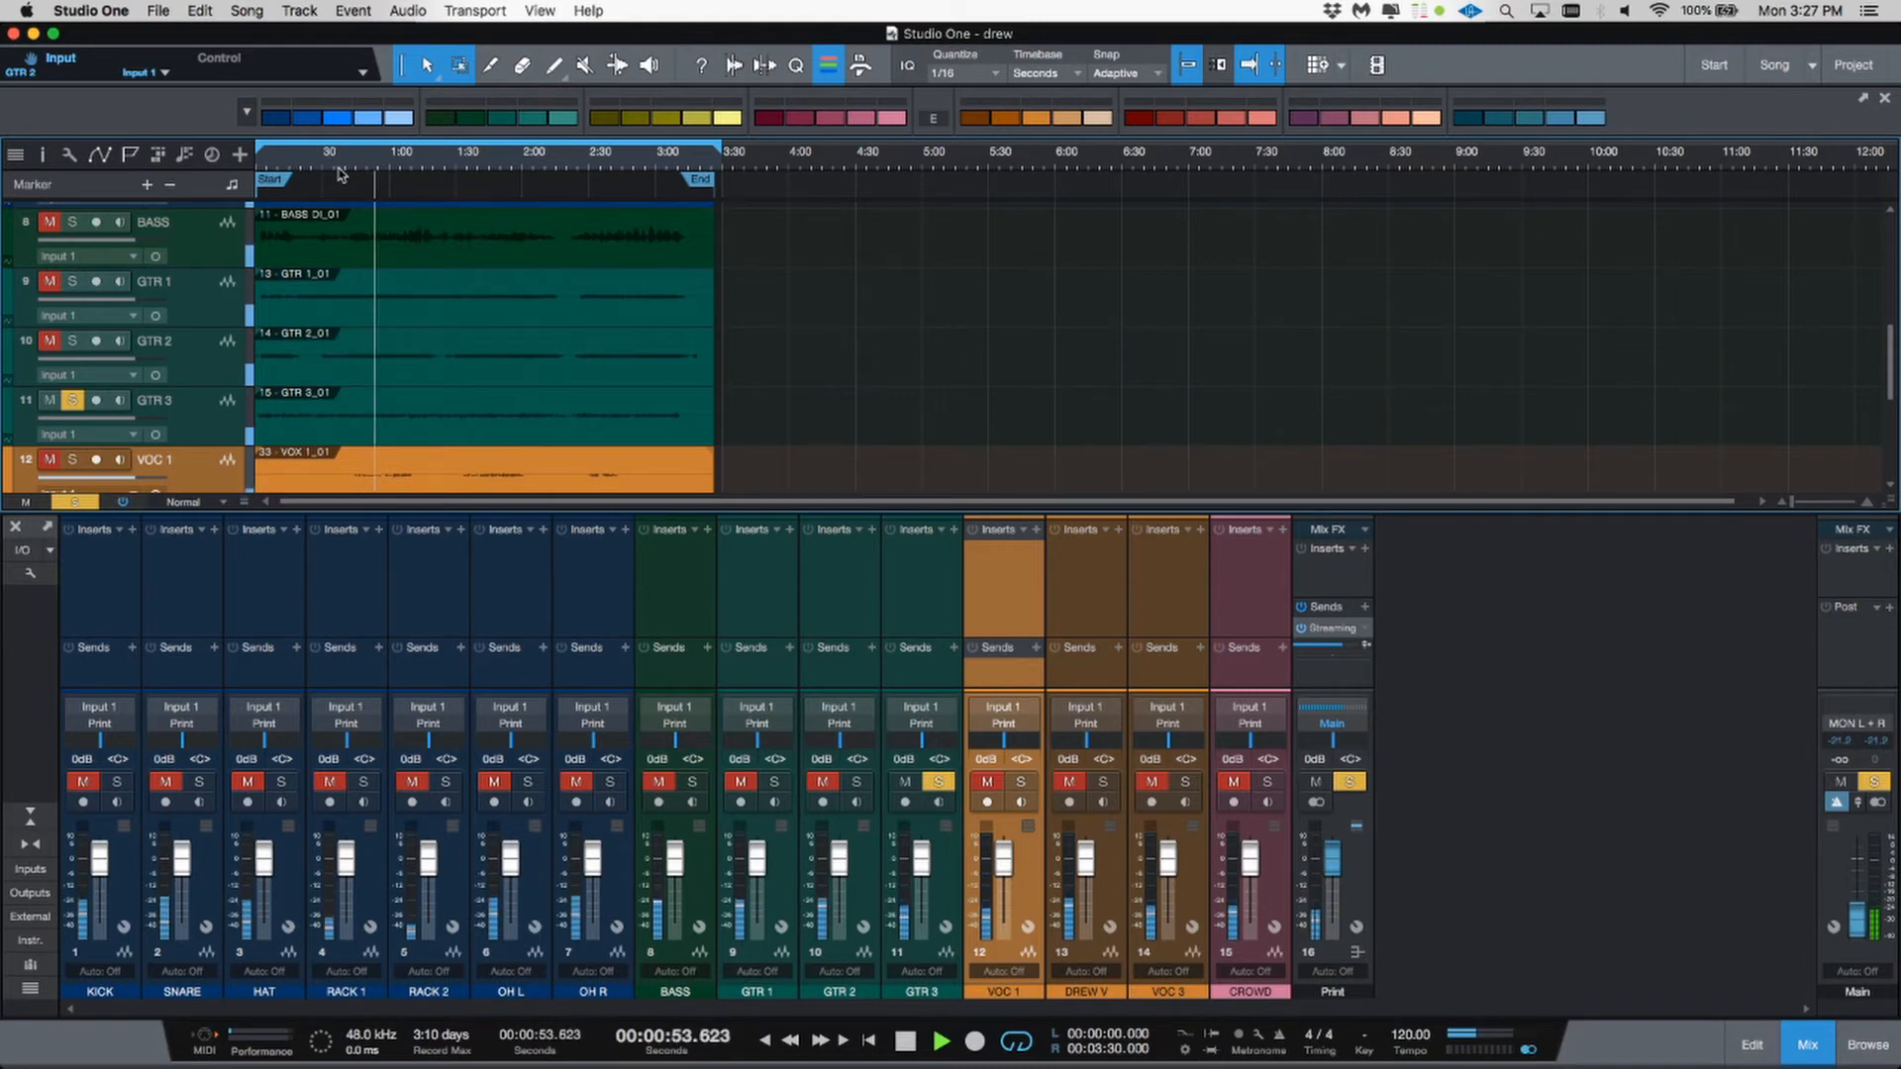
pyautogui.click(937, 783)
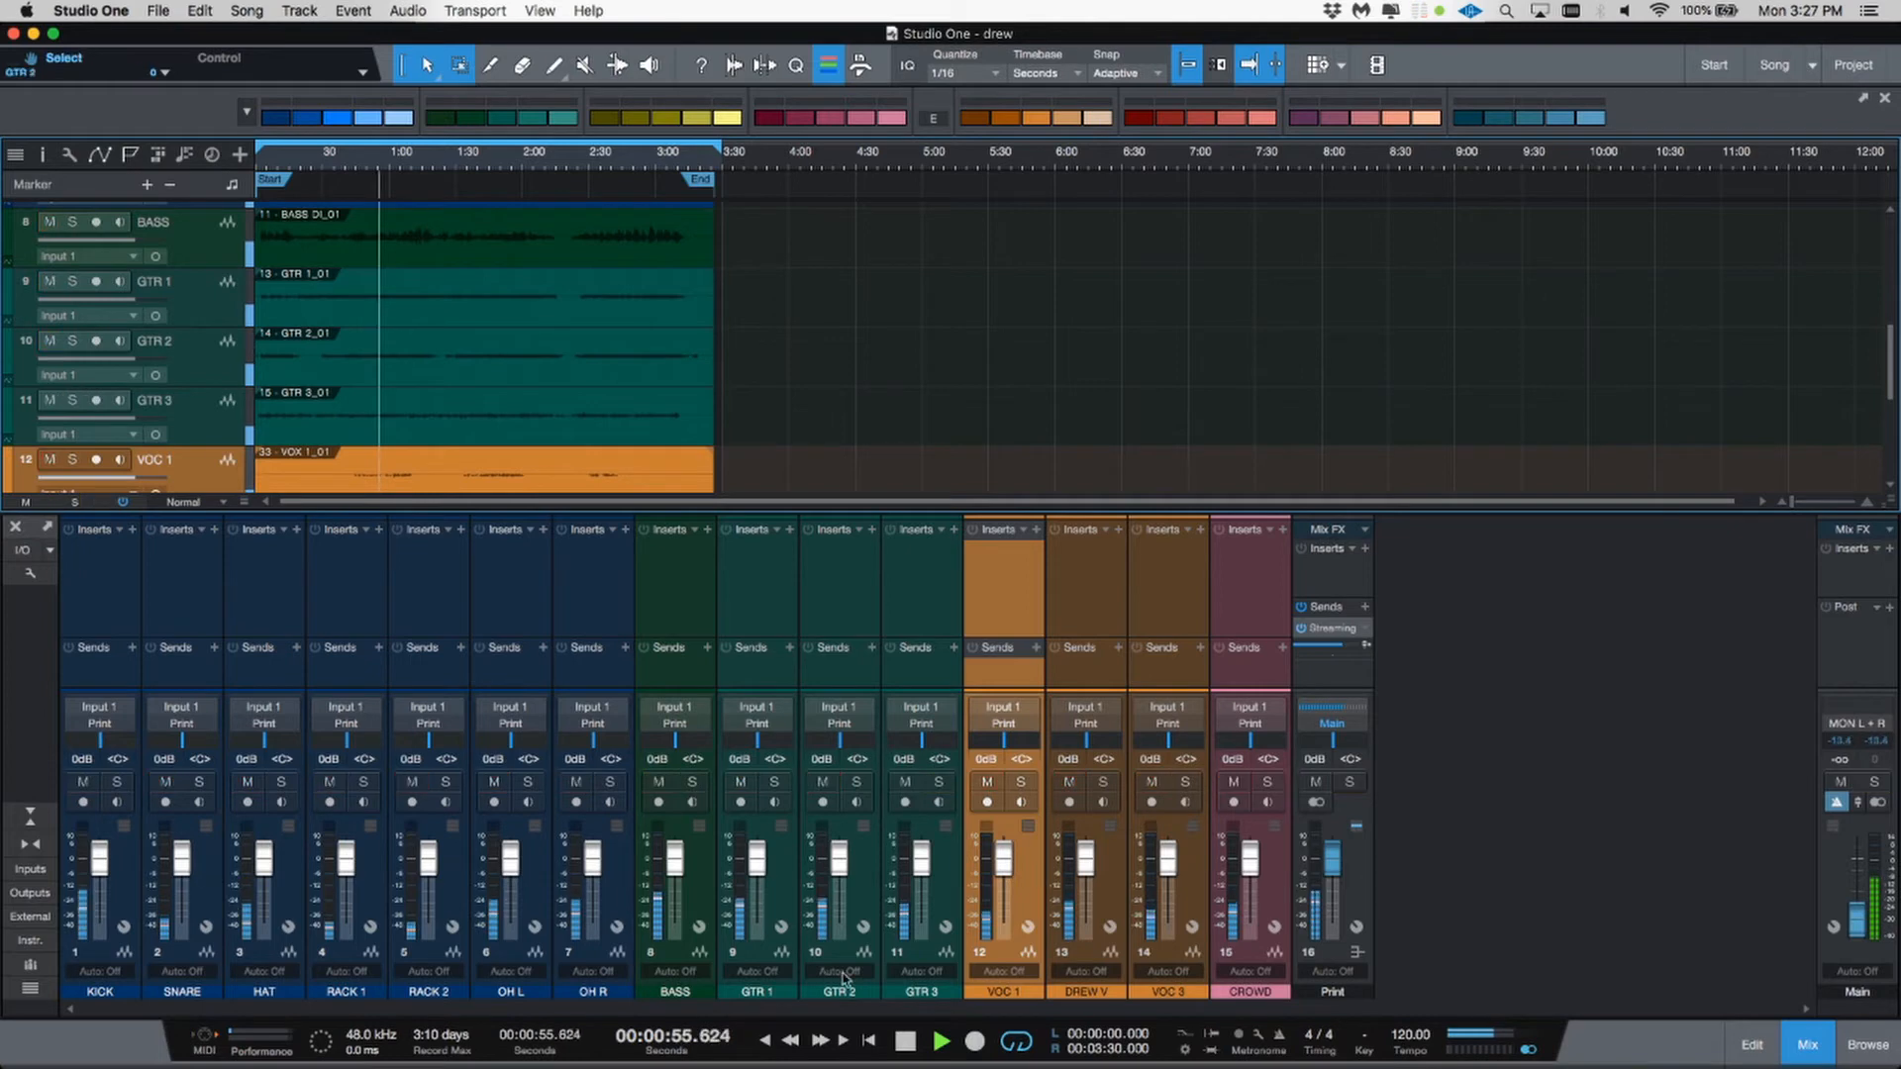
# Step: Rename the GTR 3 channel to ACC and move it between GTR 1 and GTR 2
pyautogui.doubleClick(910, 993)
pyautogui.write('ACC')
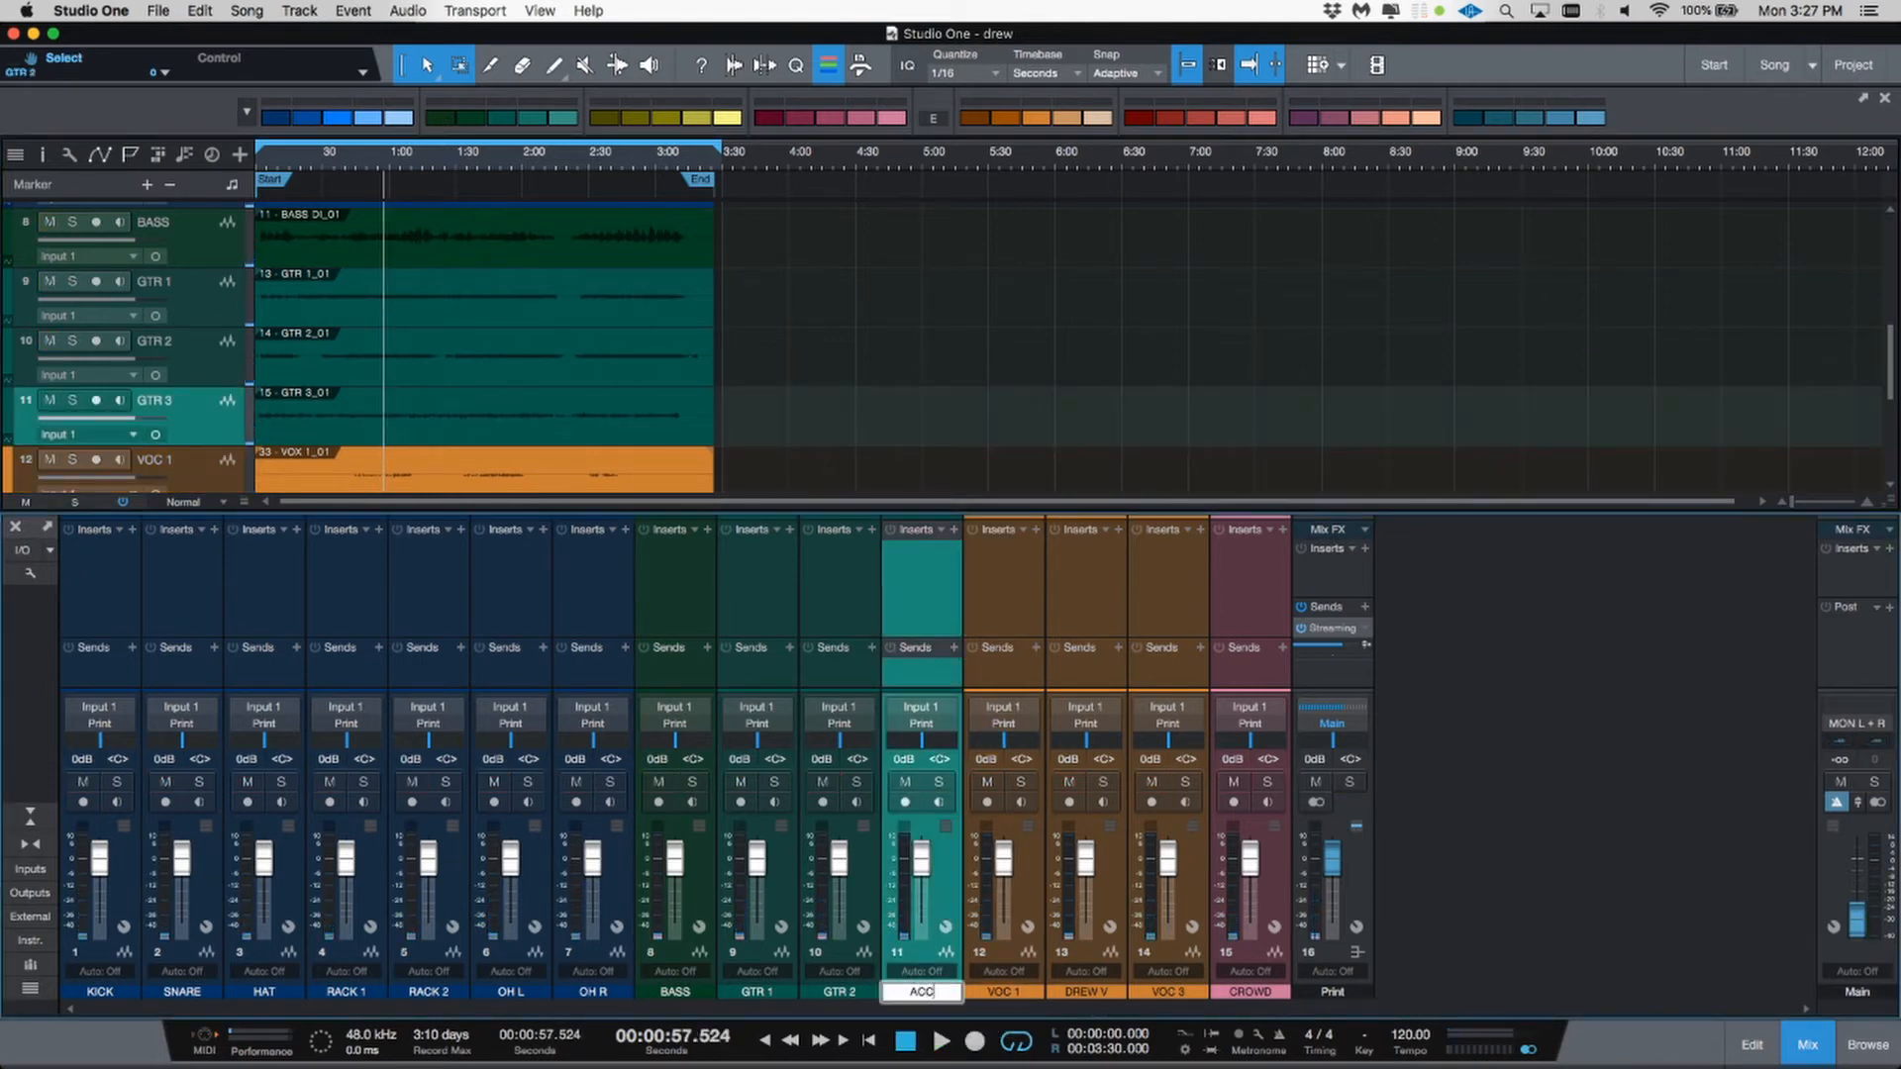
pyautogui.press('Return')
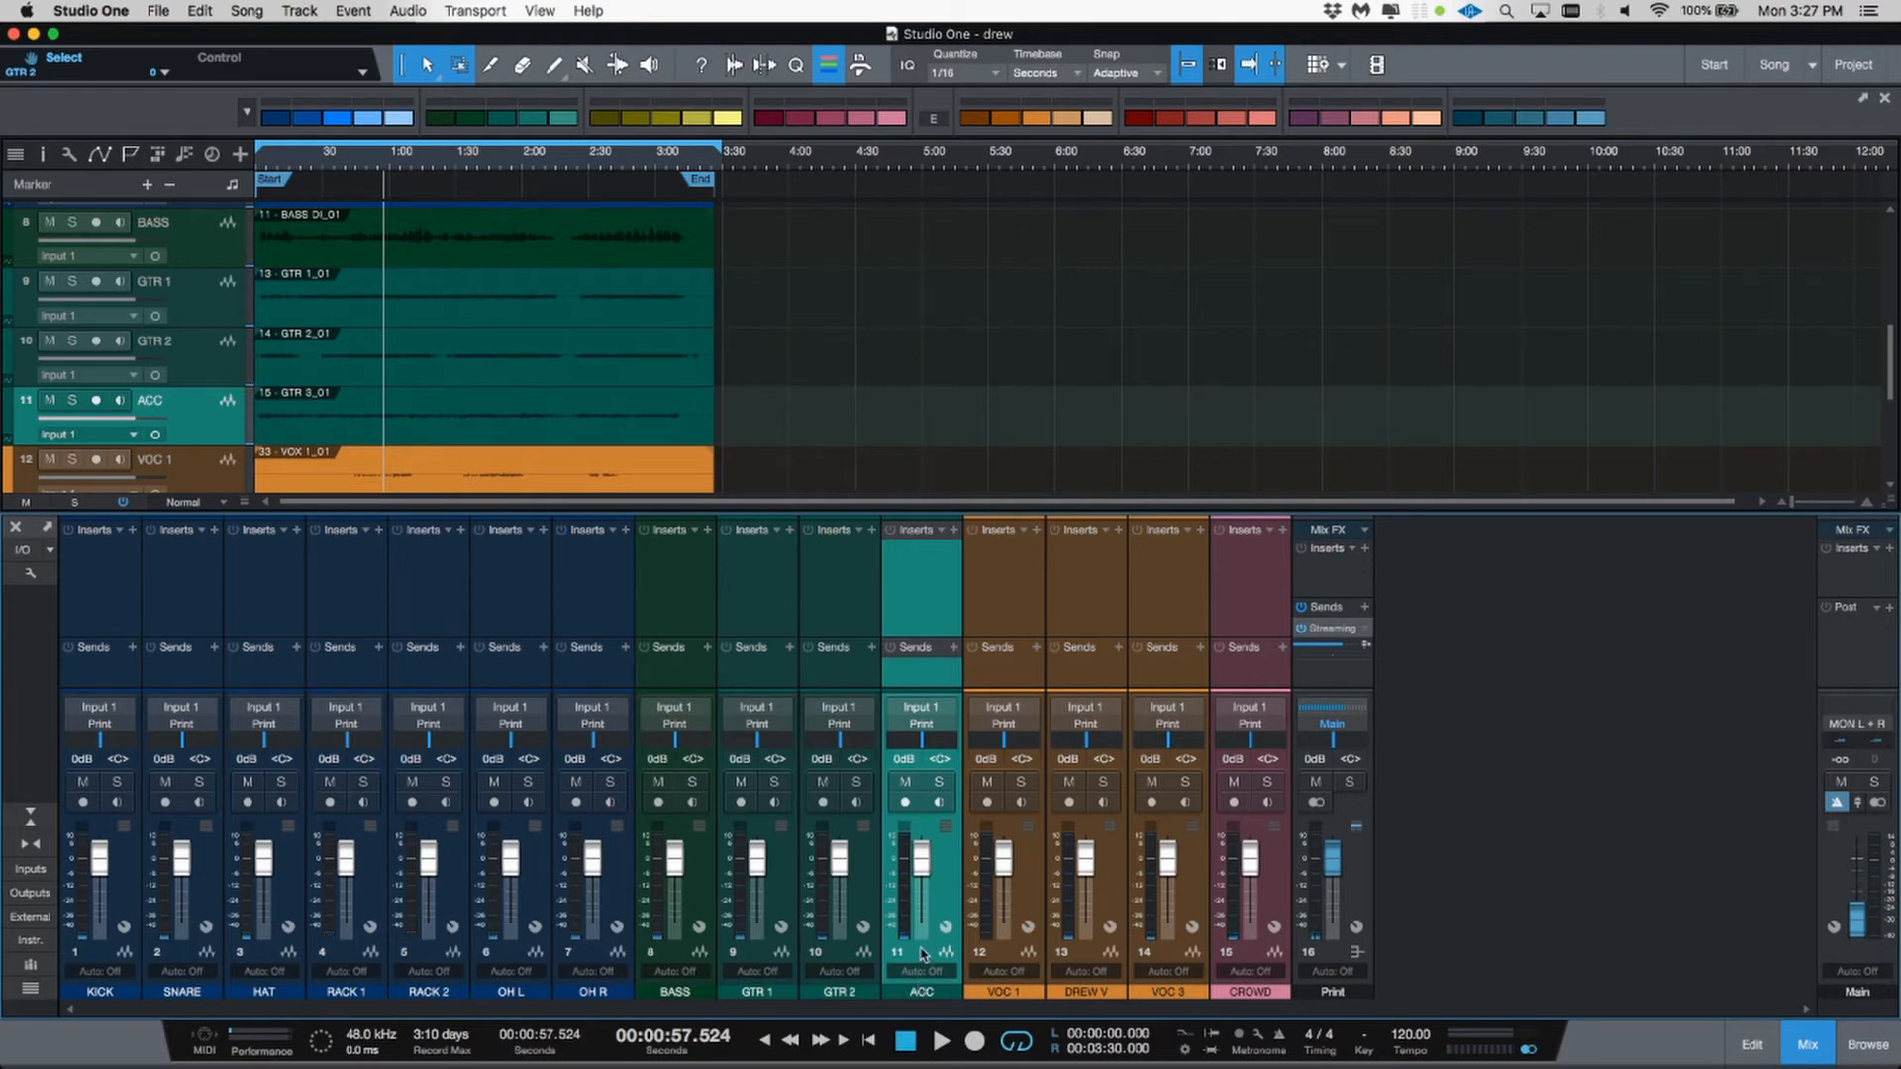
pyautogui.moveTo(864, 962); pyautogui.dragTo(804, 961)
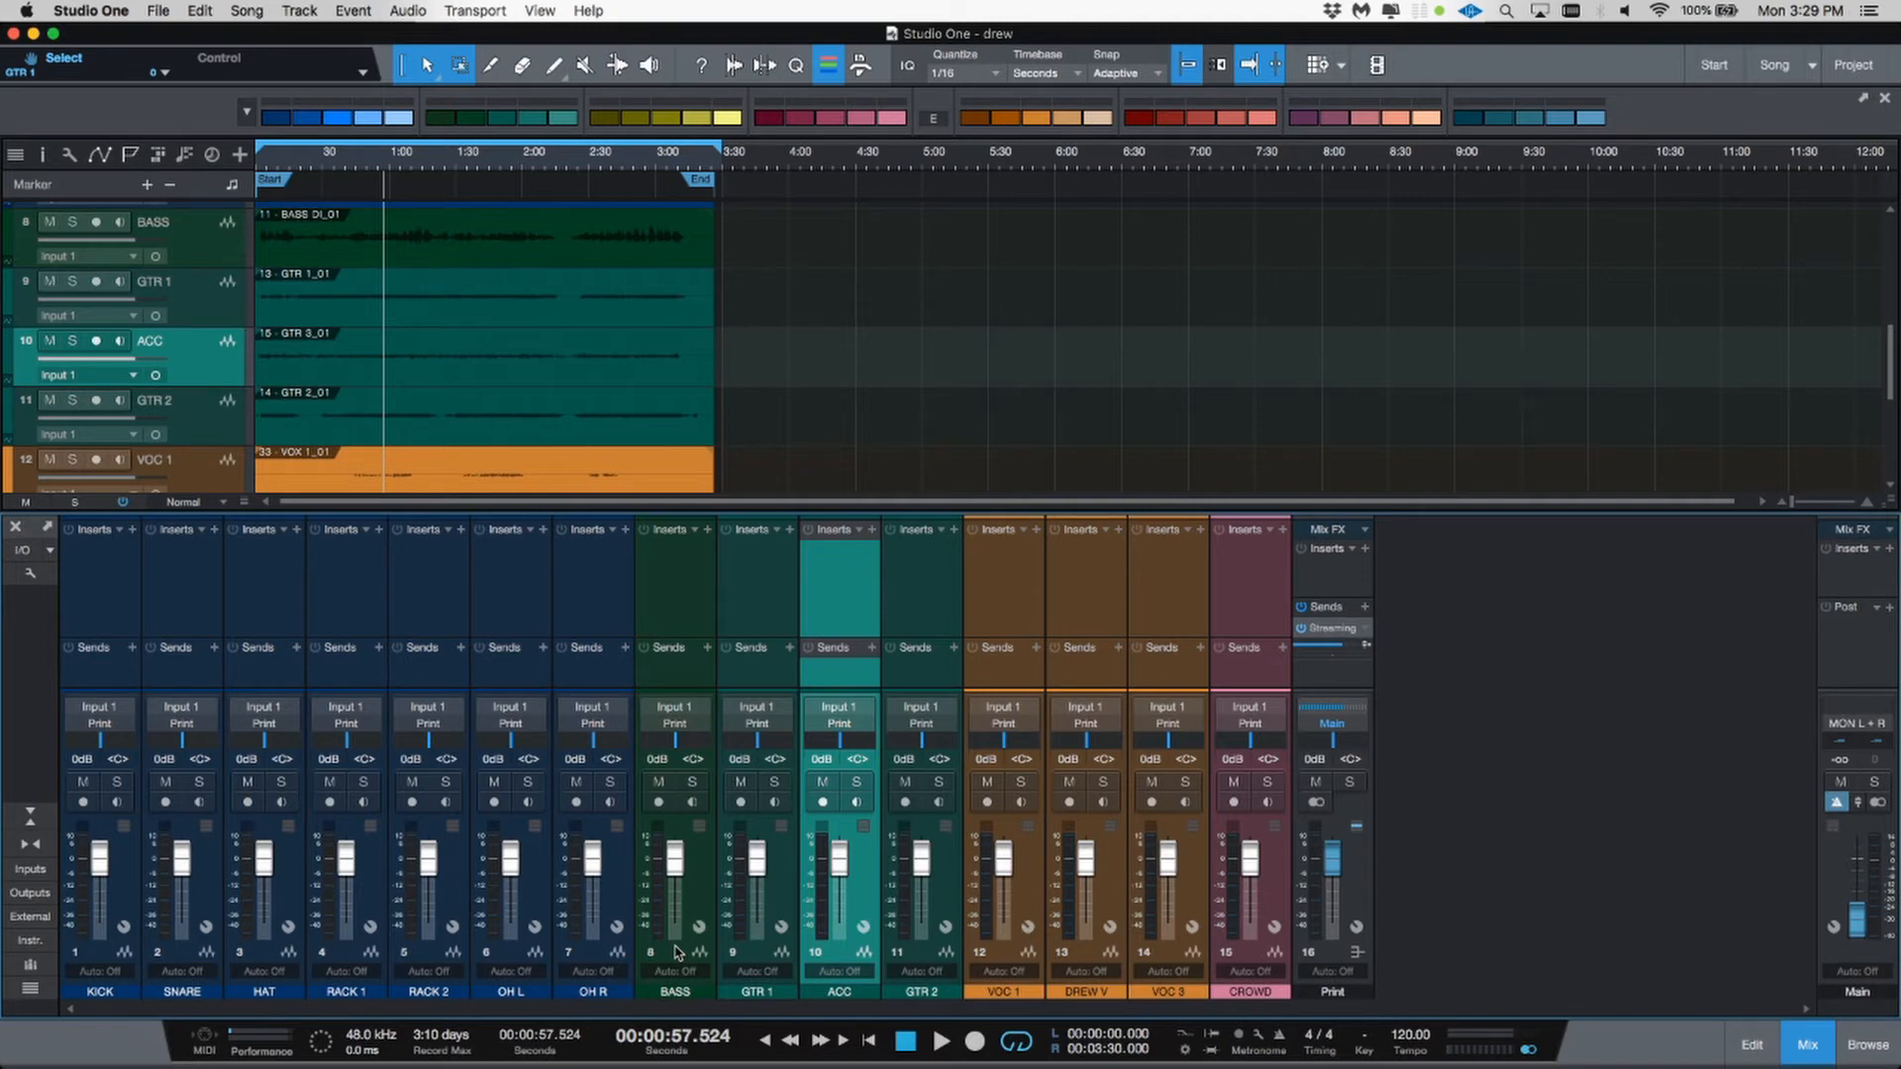
# Step: Select the drum channels KICK through OH R and add a bus for the selected channels
pyautogui.click(609, 952)
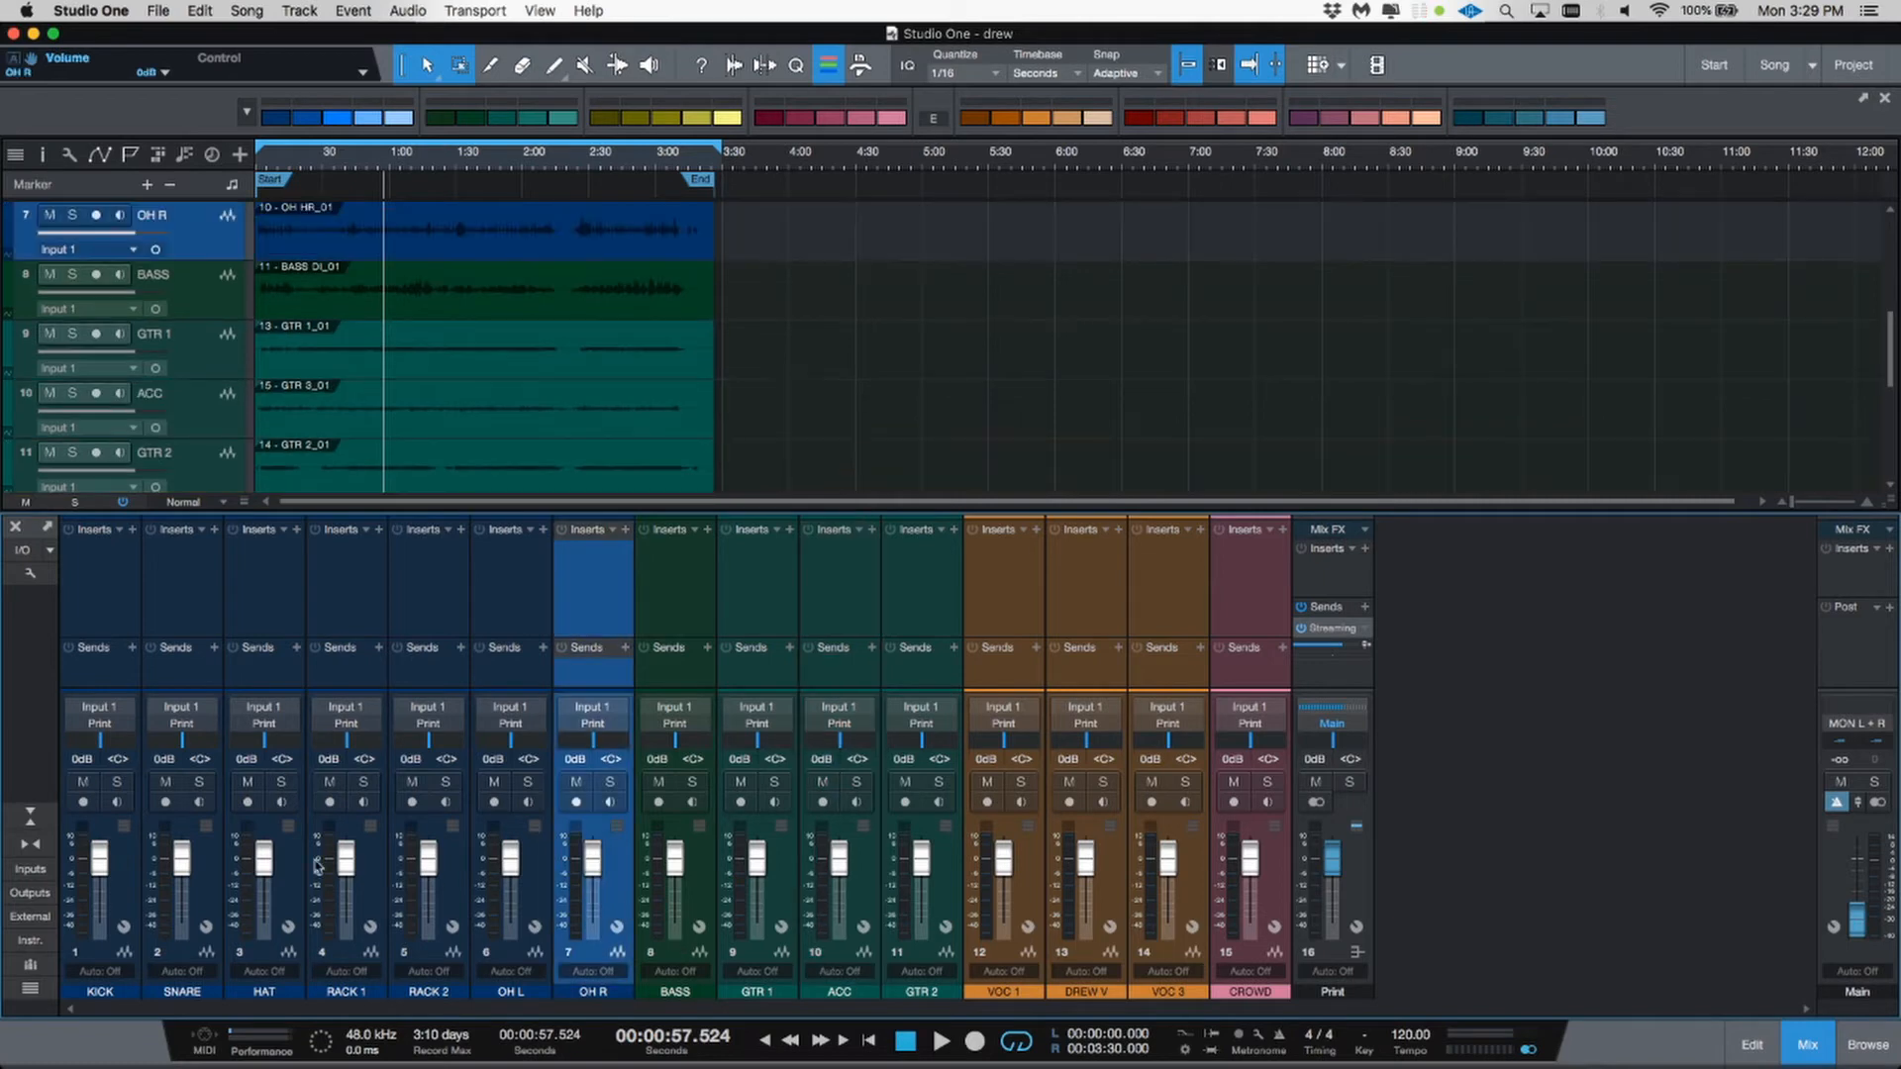
pyautogui.keyDown('shift'); pyautogui.click(119, 864); pyautogui.keyUp('shift')
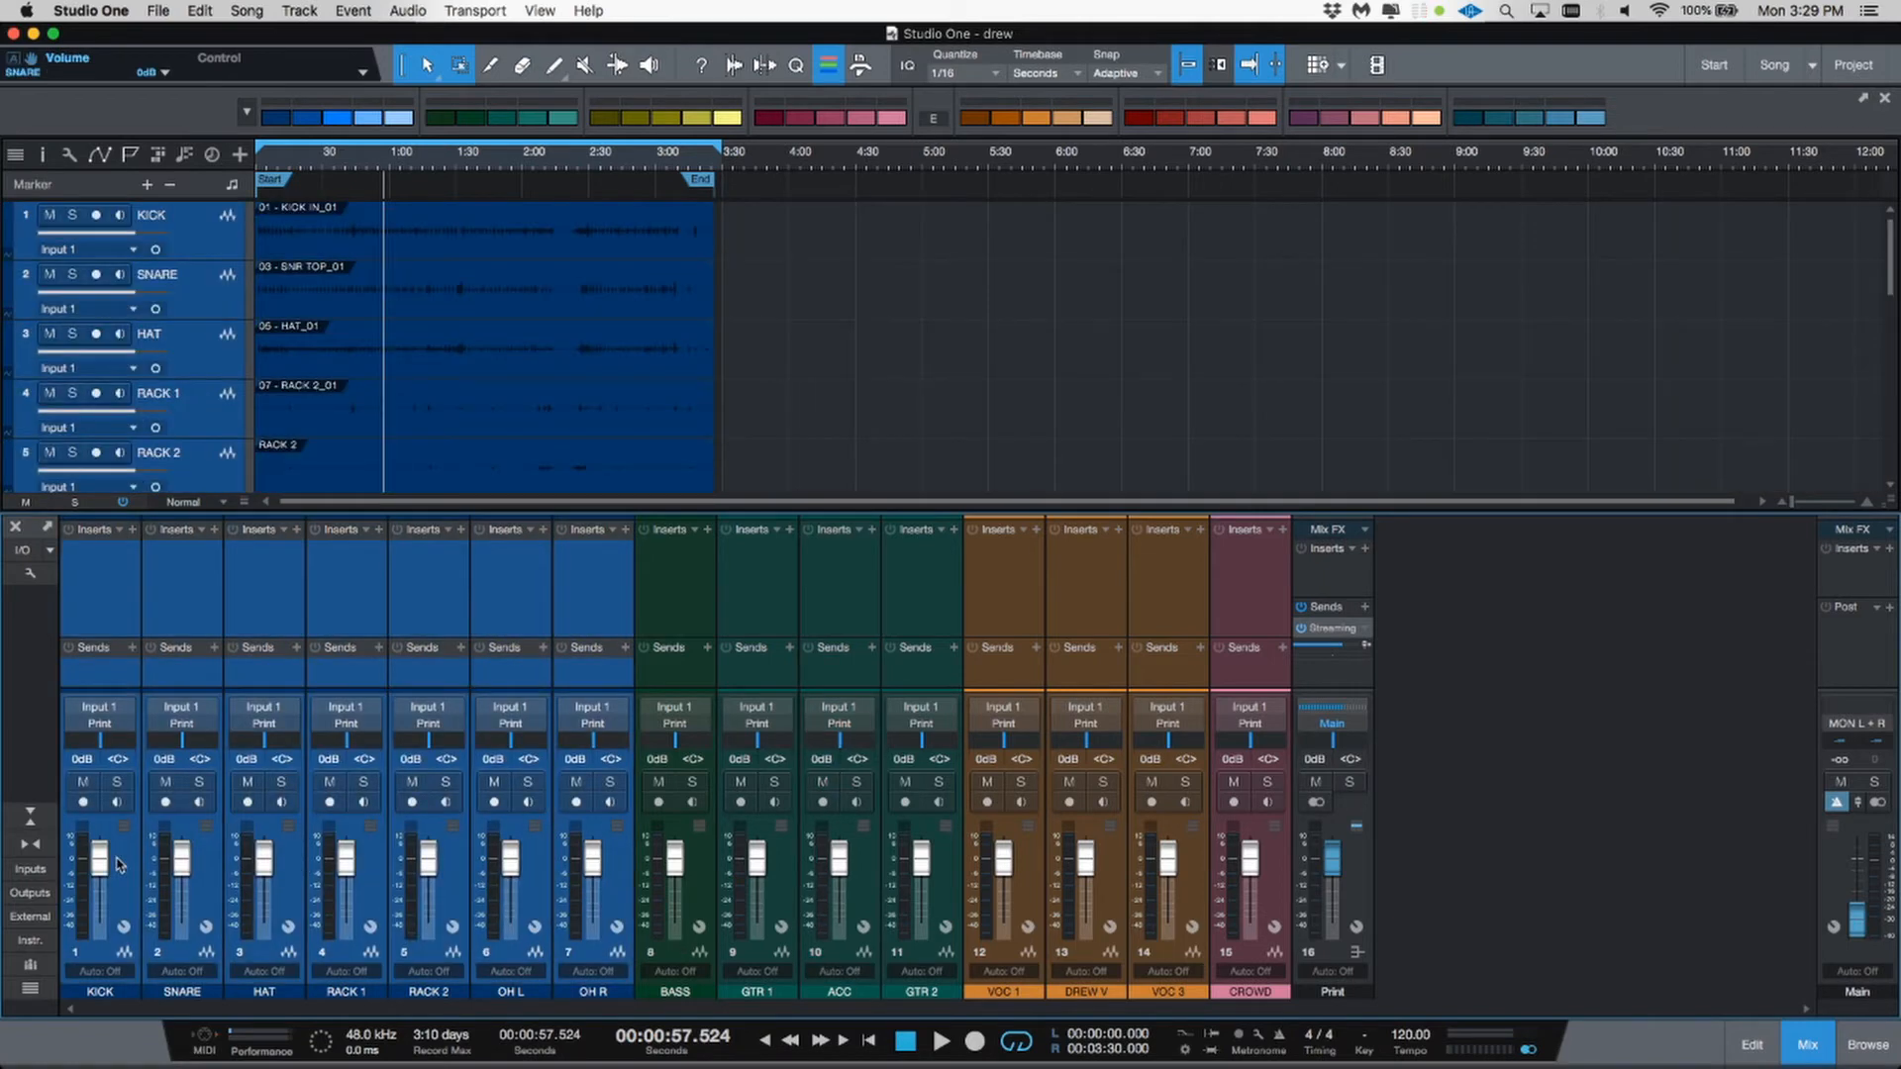
pyautogui.rightClick(119, 863)
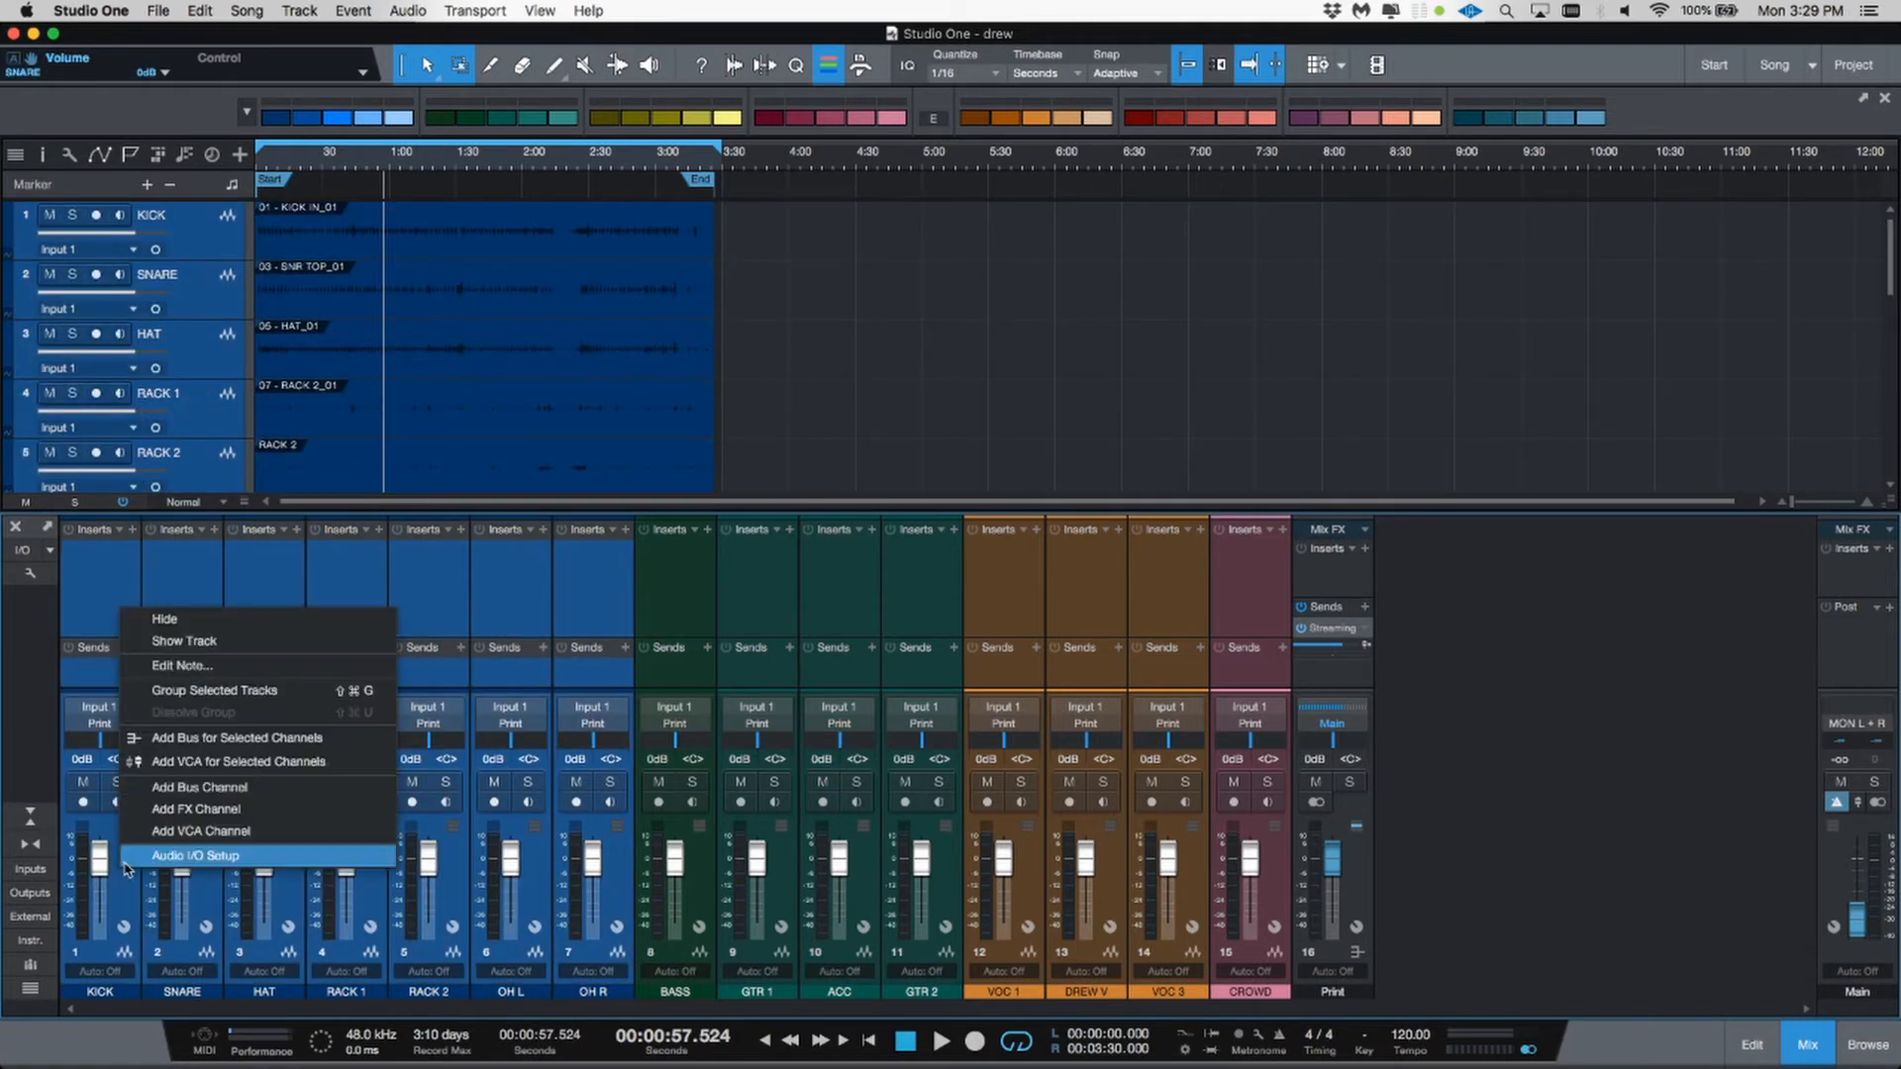
pyautogui.click(173, 752)
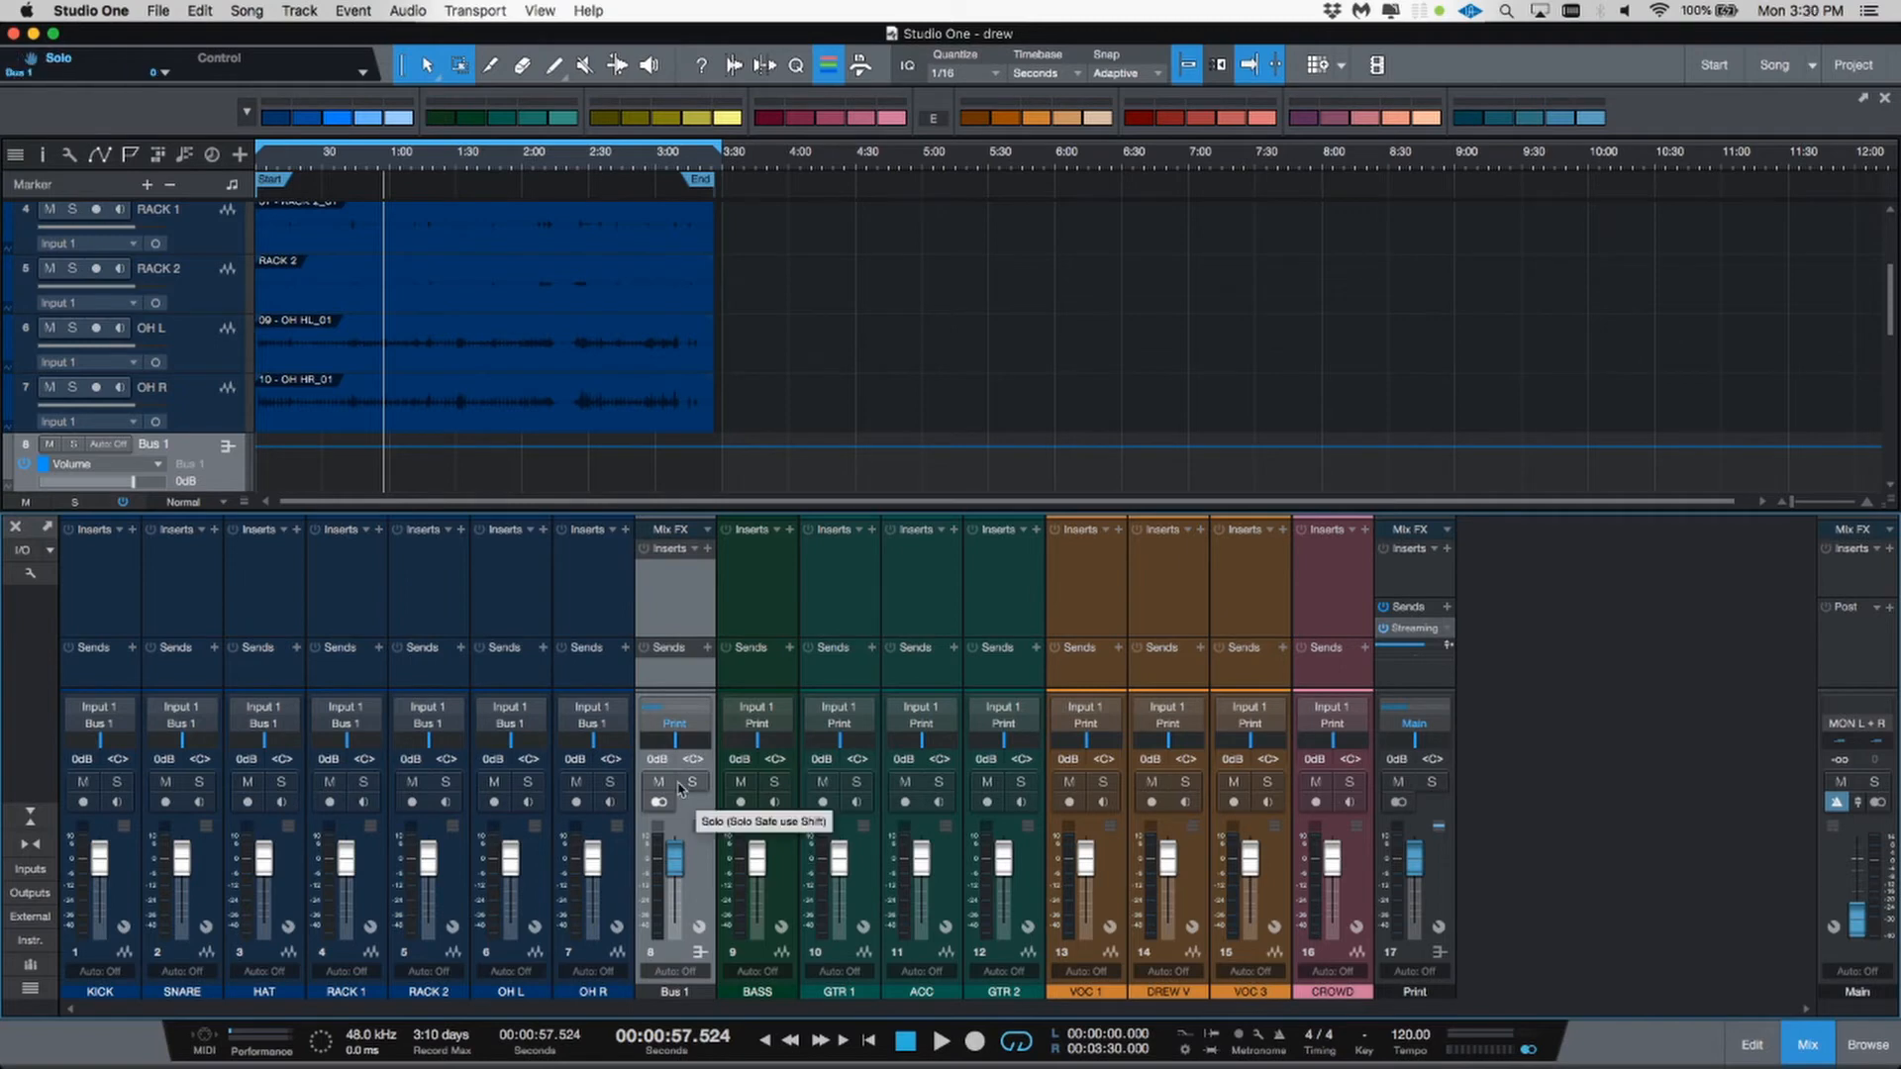
# Step: Play the song while soloing and muting the new drum bus to audition it, then stop playback
pyautogui.press('space')
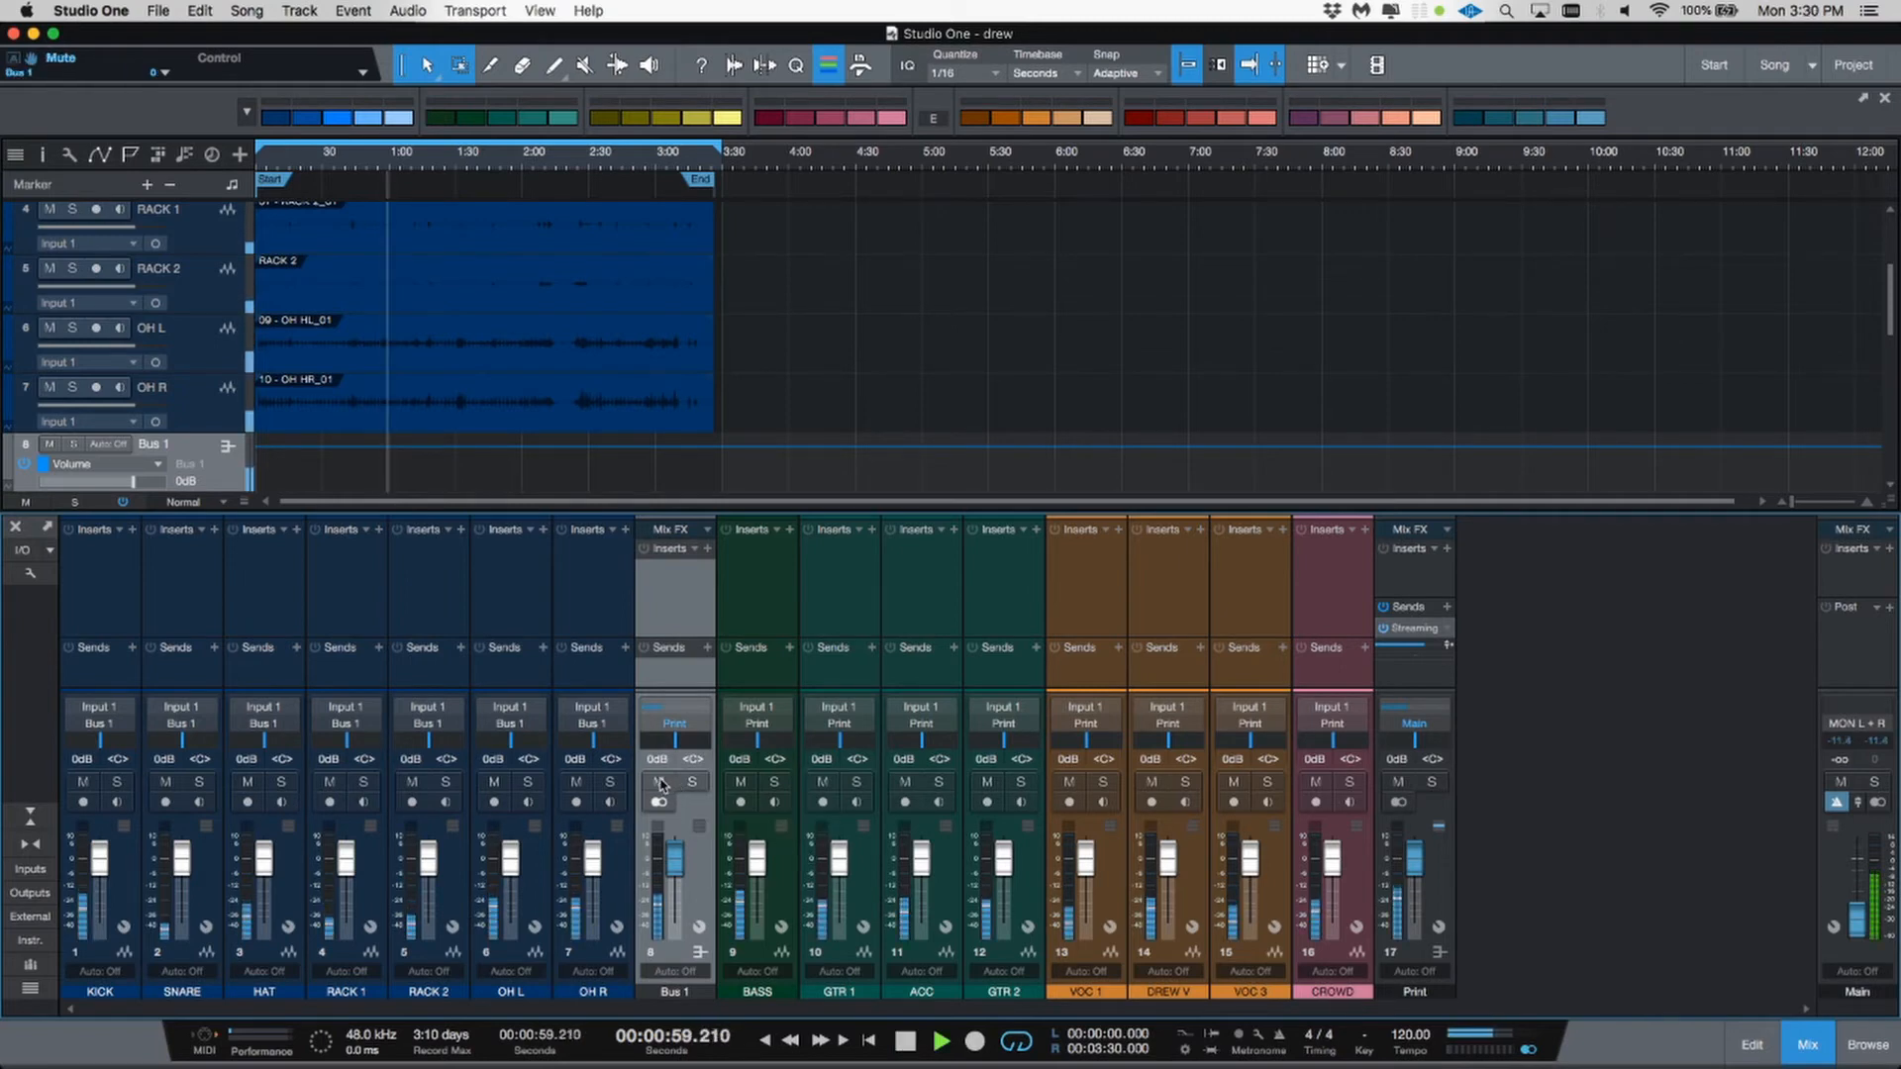
pyautogui.click(695, 784)
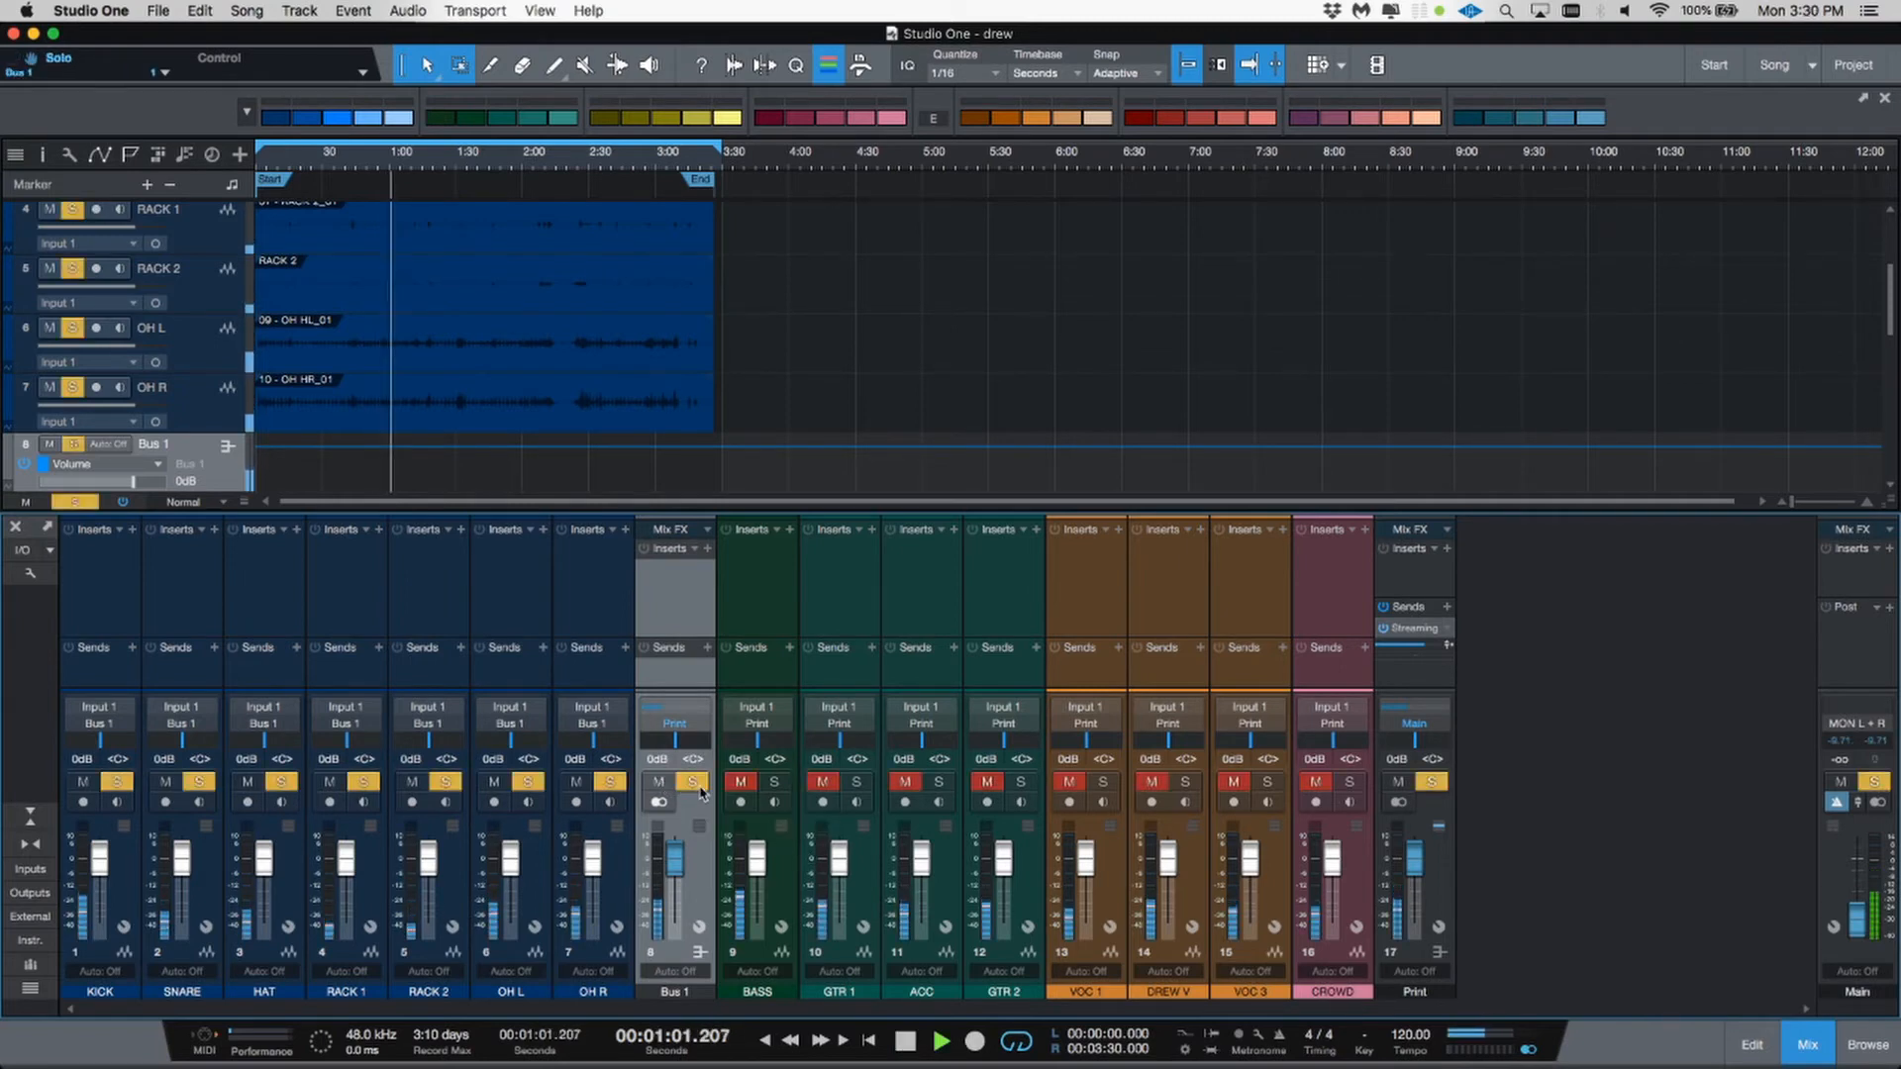
pyautogui.click(693, 782)
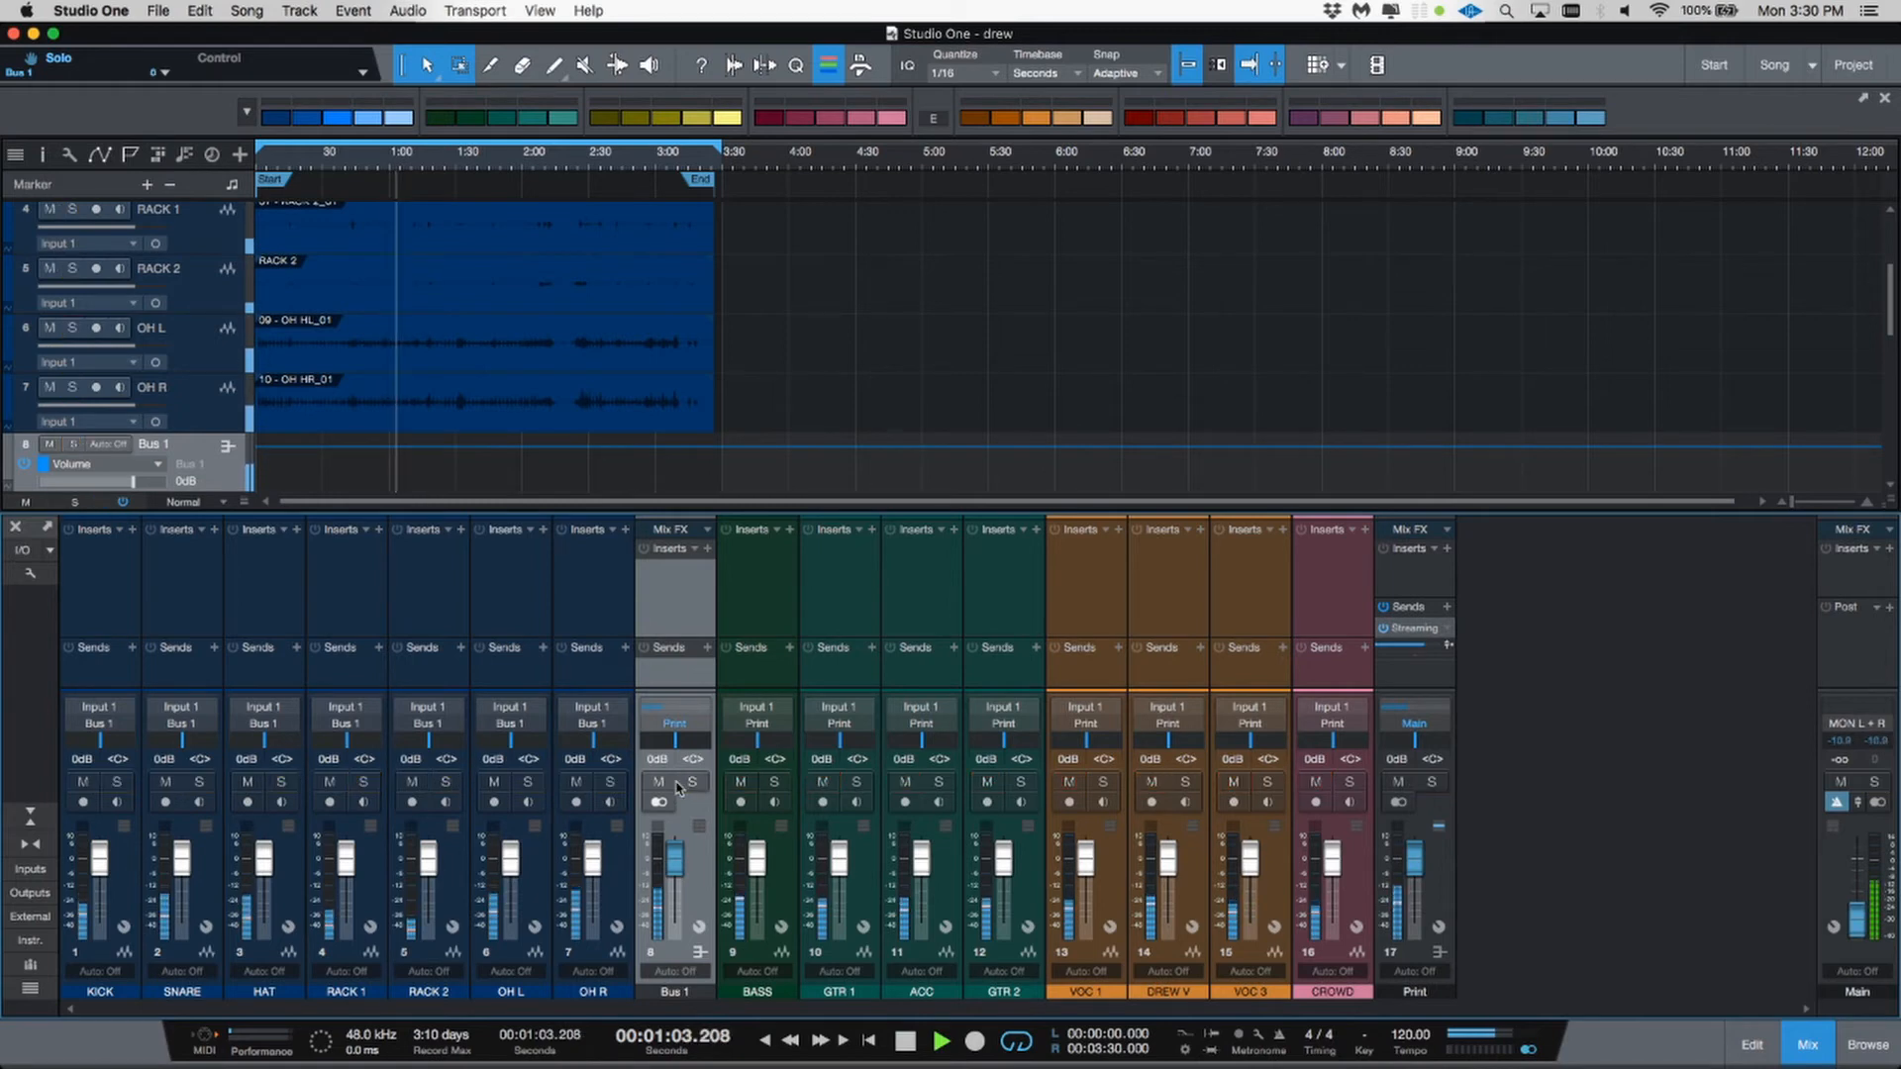
pyautogui.click(659, 782)
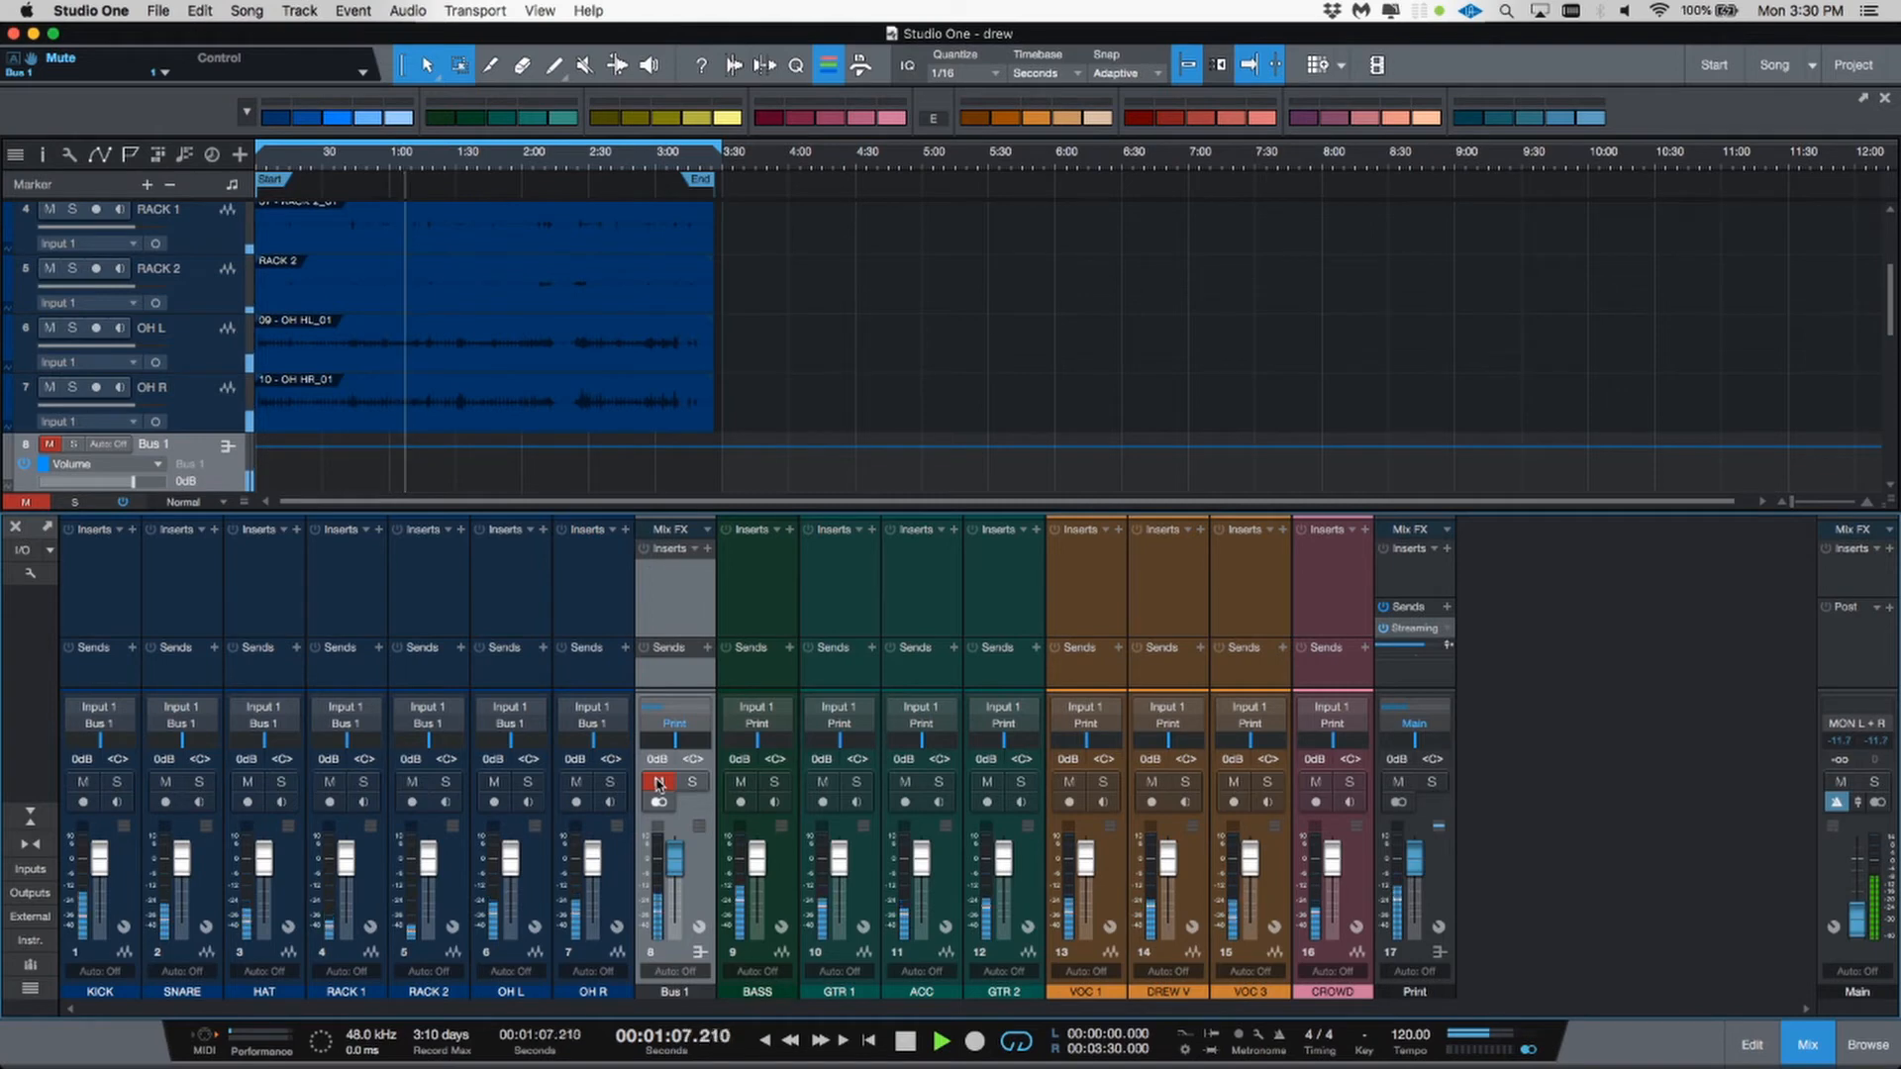
pyautogui.click(659, 783)
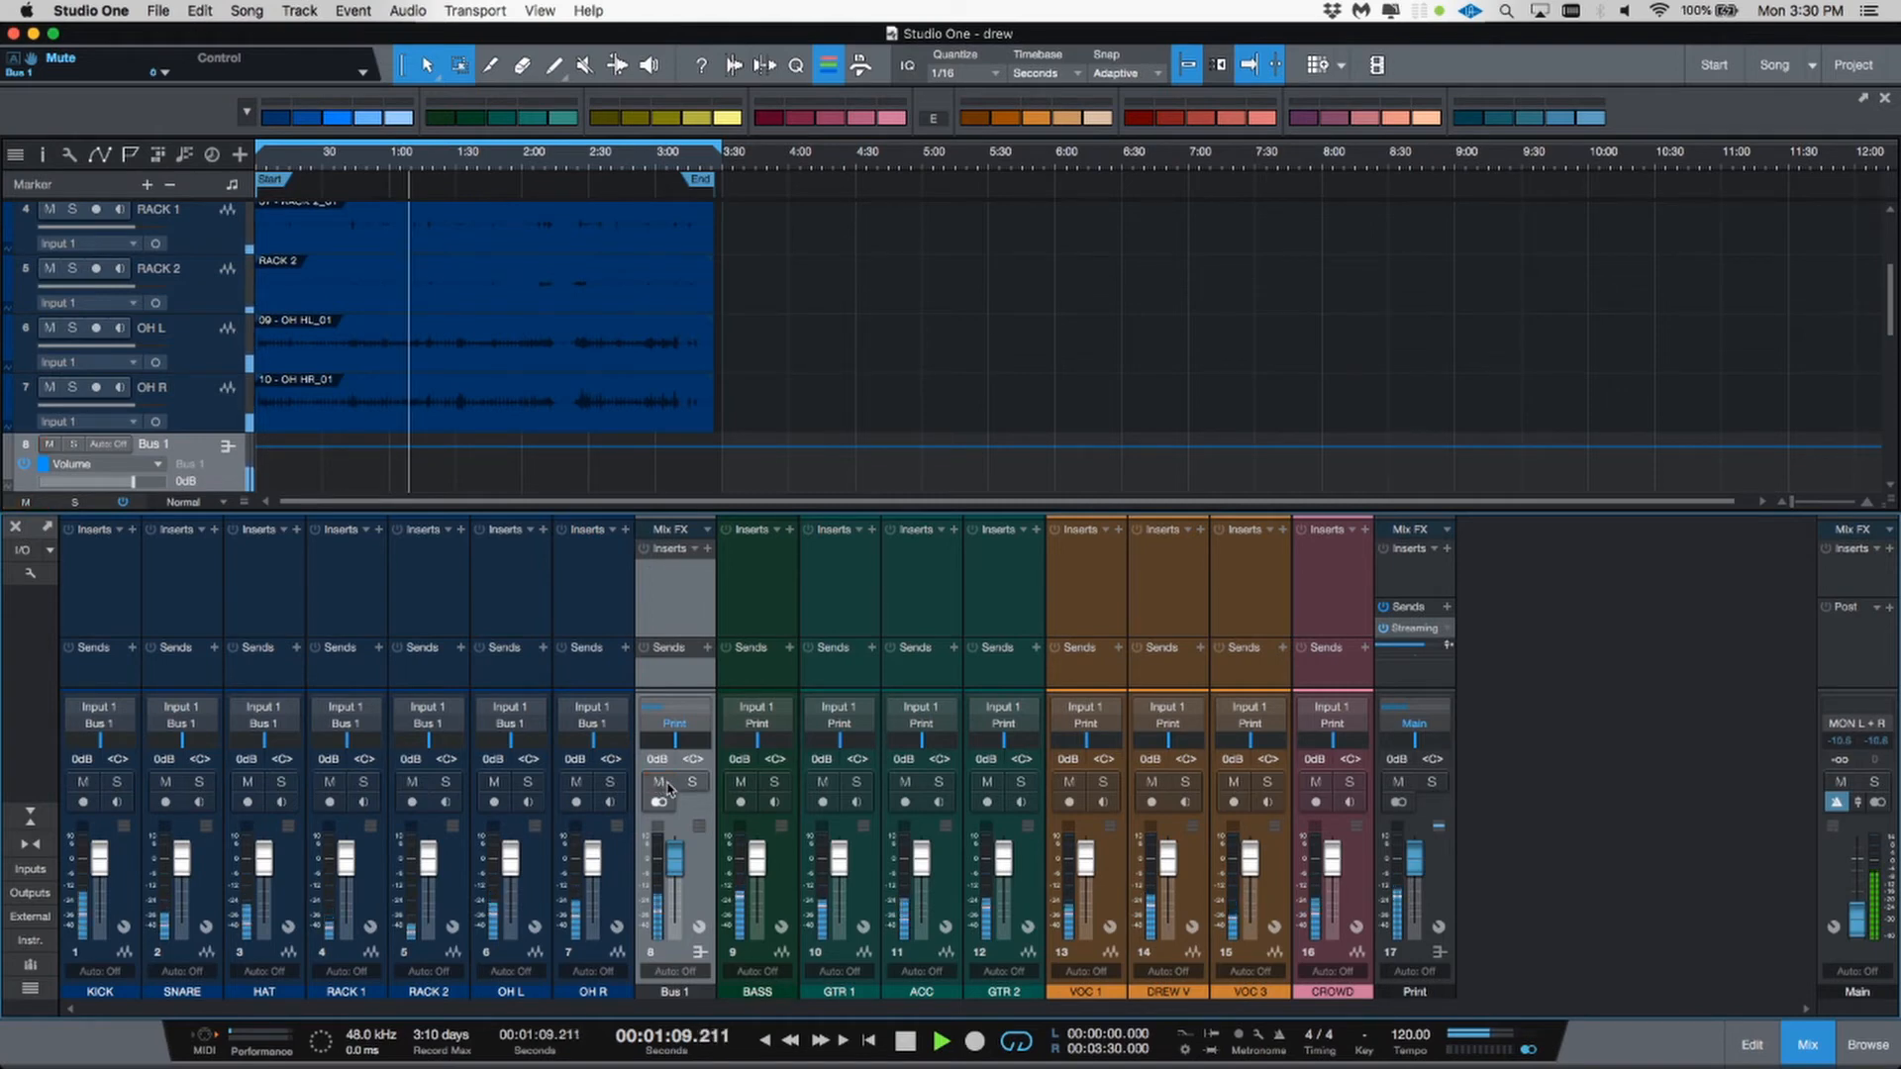
pyautogui.press('space')
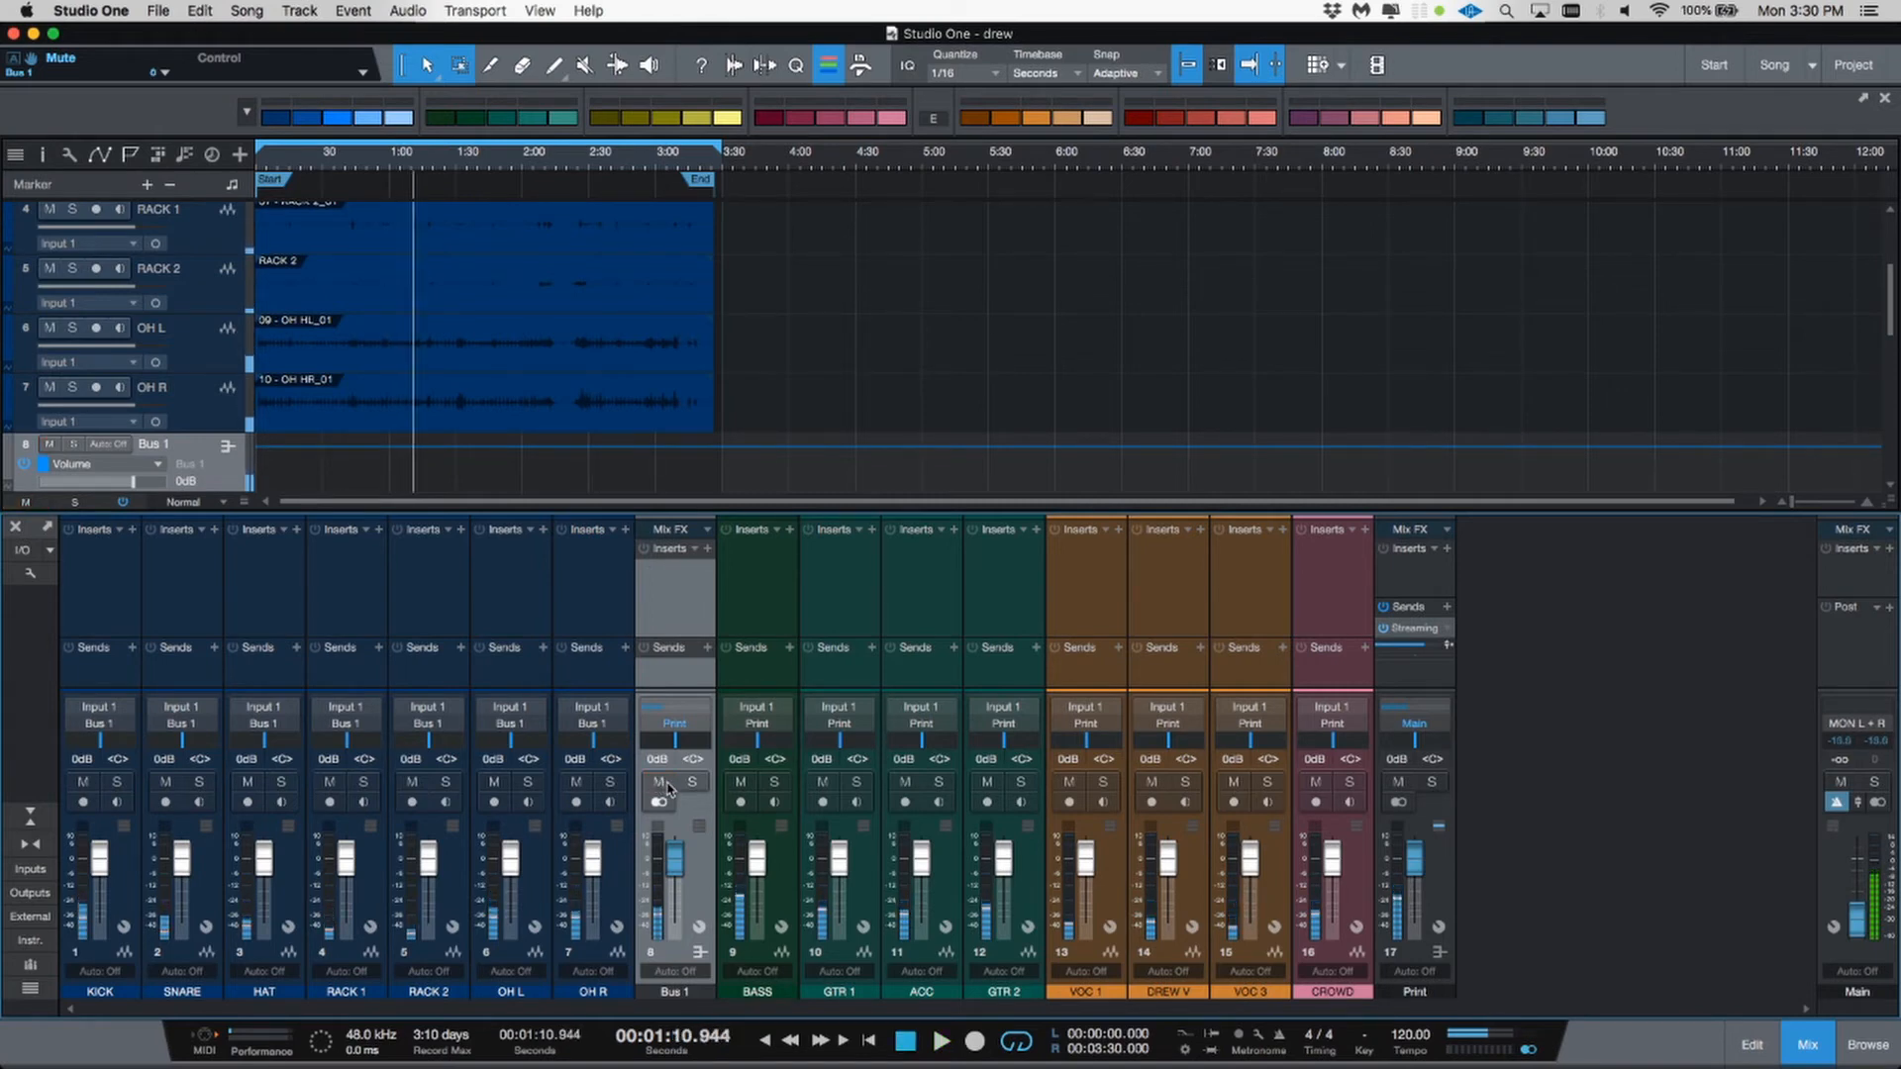
# Step: Select the GTR 1, ACC and GTR 2 channels and add a bus for them
pyautogui.click(781, 902)
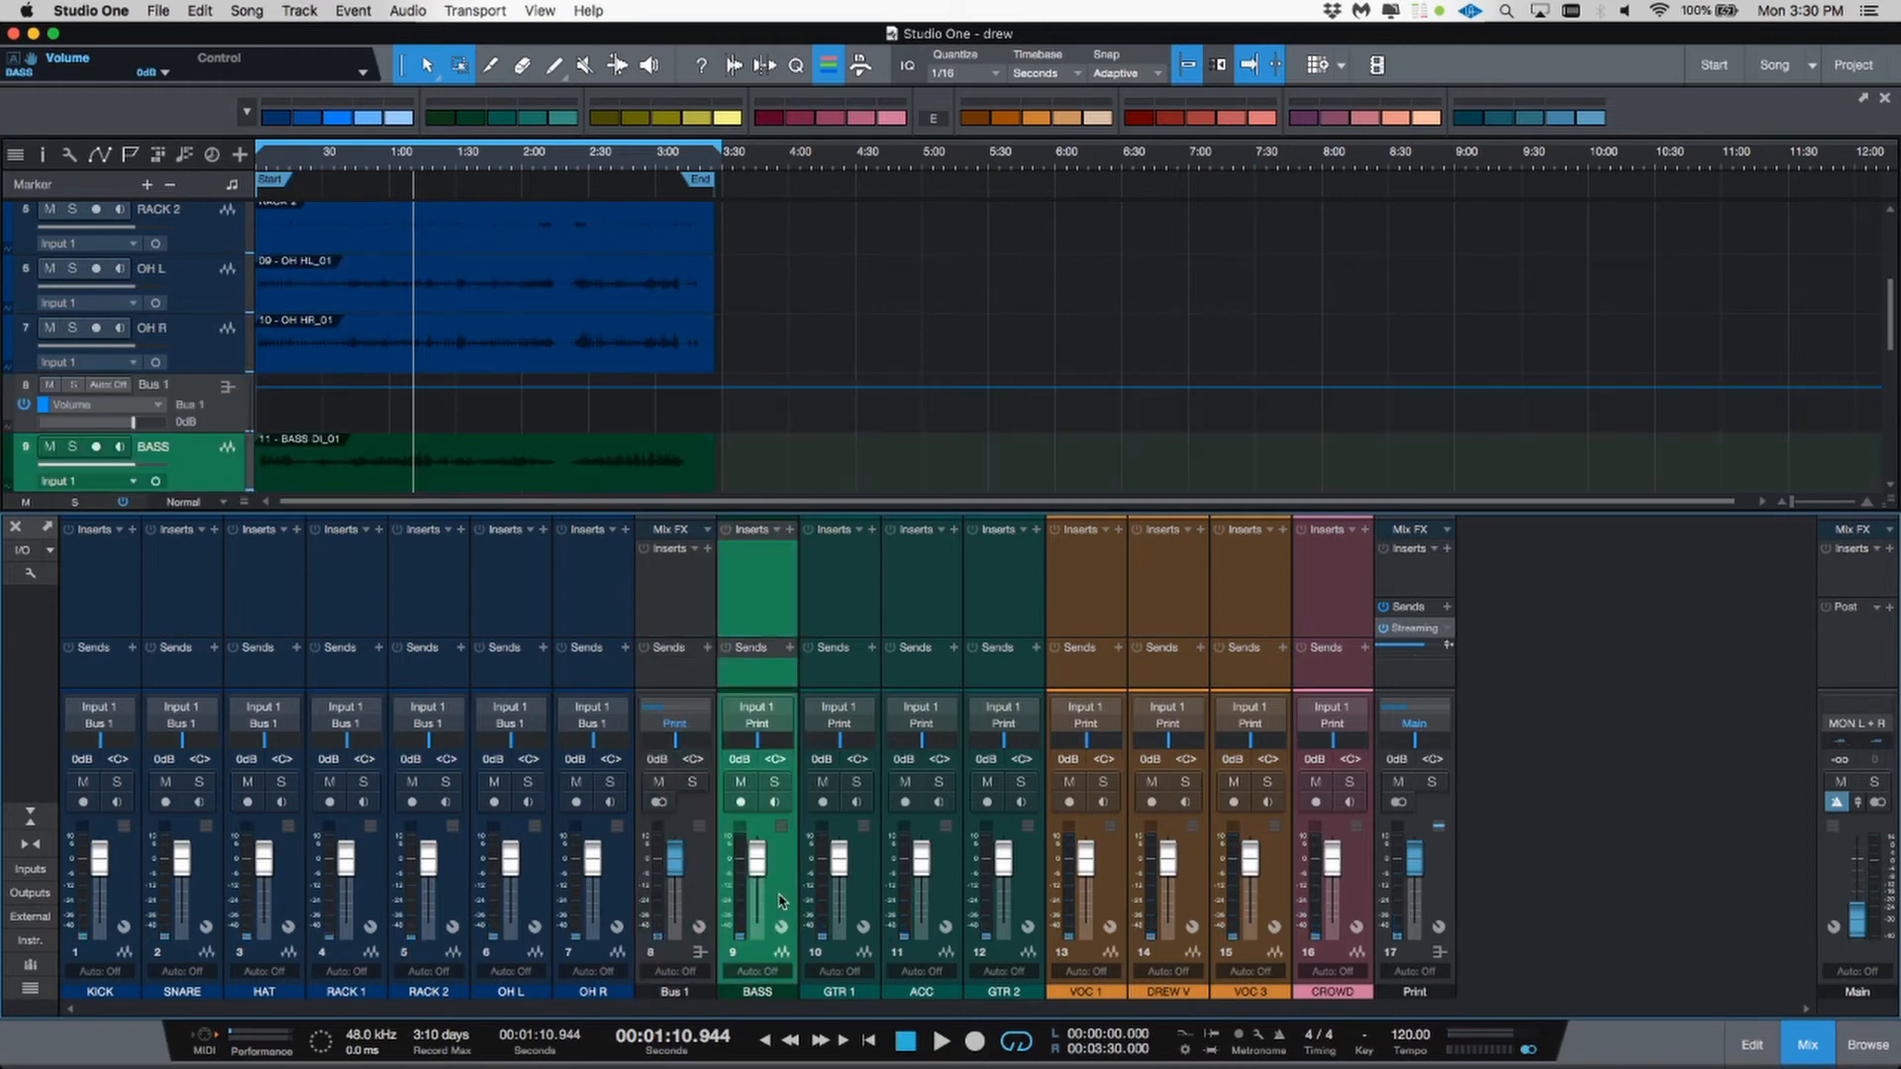
pyautogui.click(857, 908)
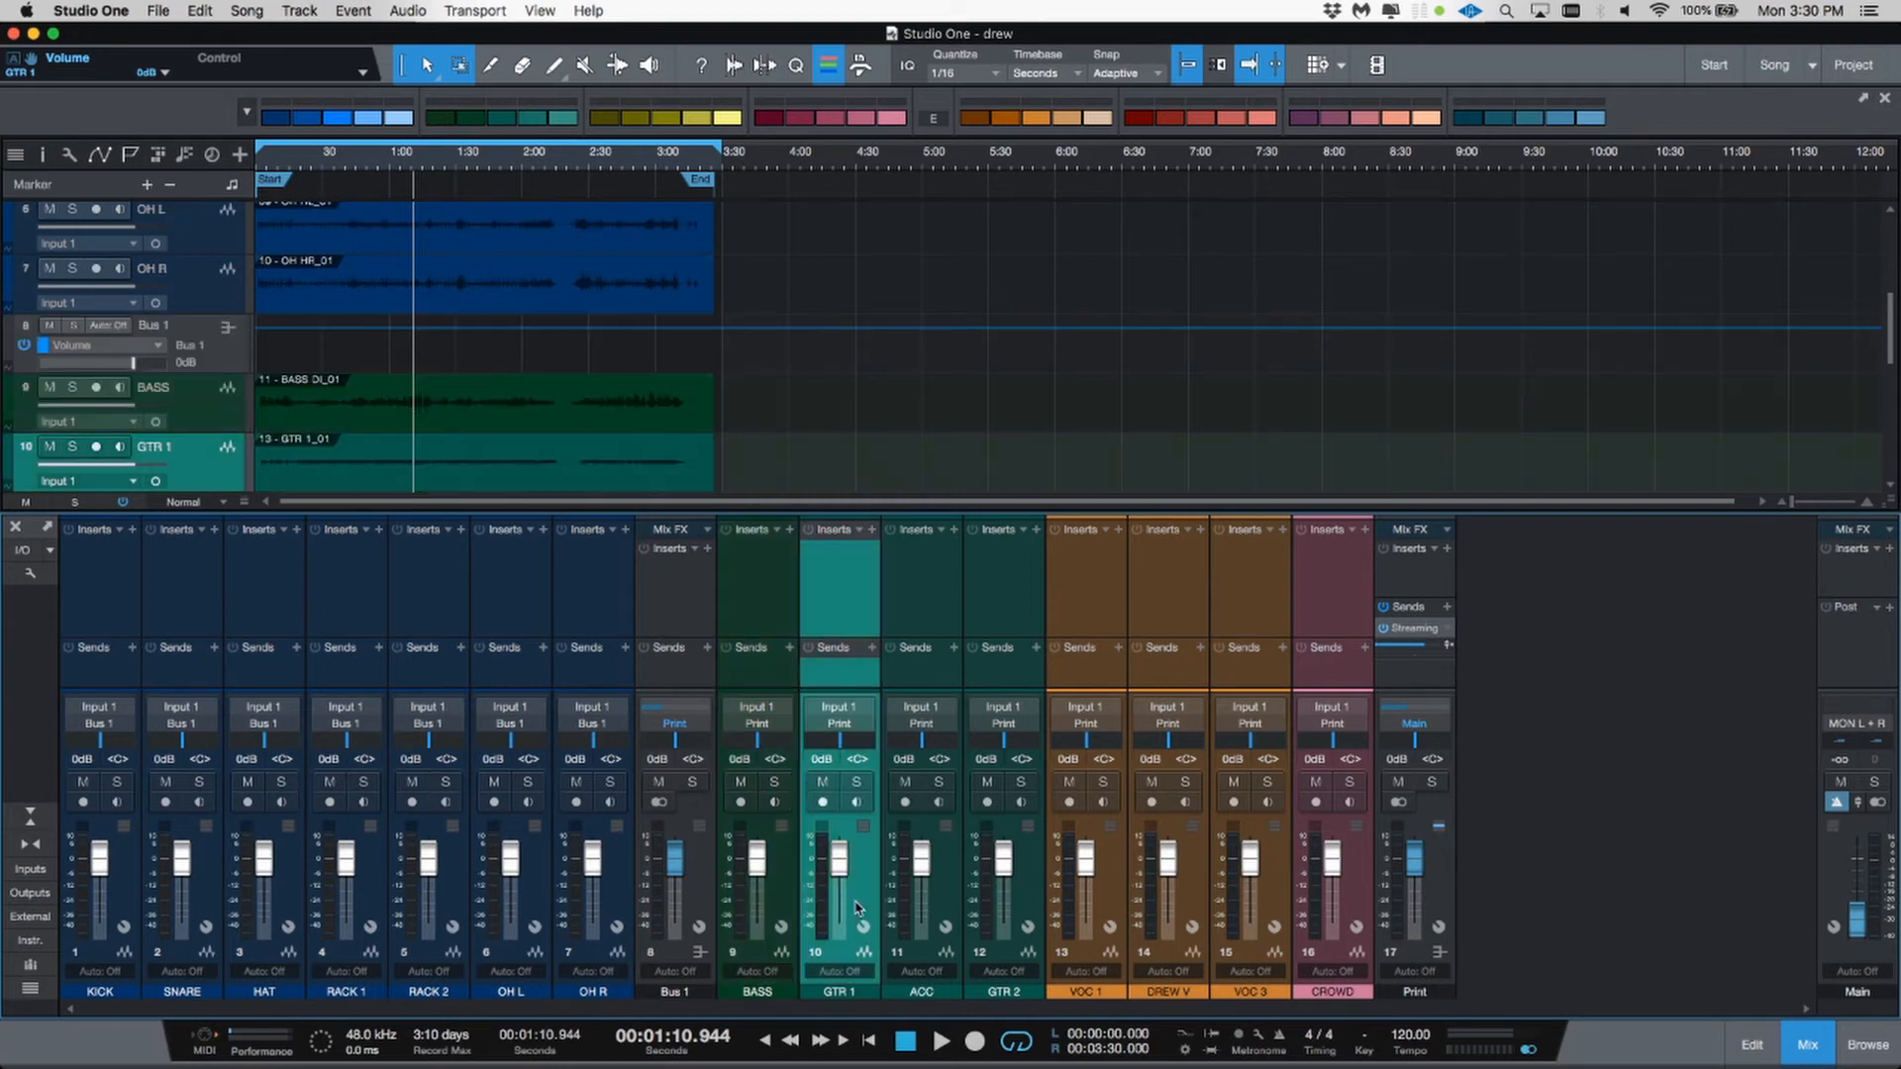
pyautogui.keyDown('shift'); pyautogui.click(1028, 908); pyautogui.keyUp('shift')
pyautogui.rightClick(1030, 908)
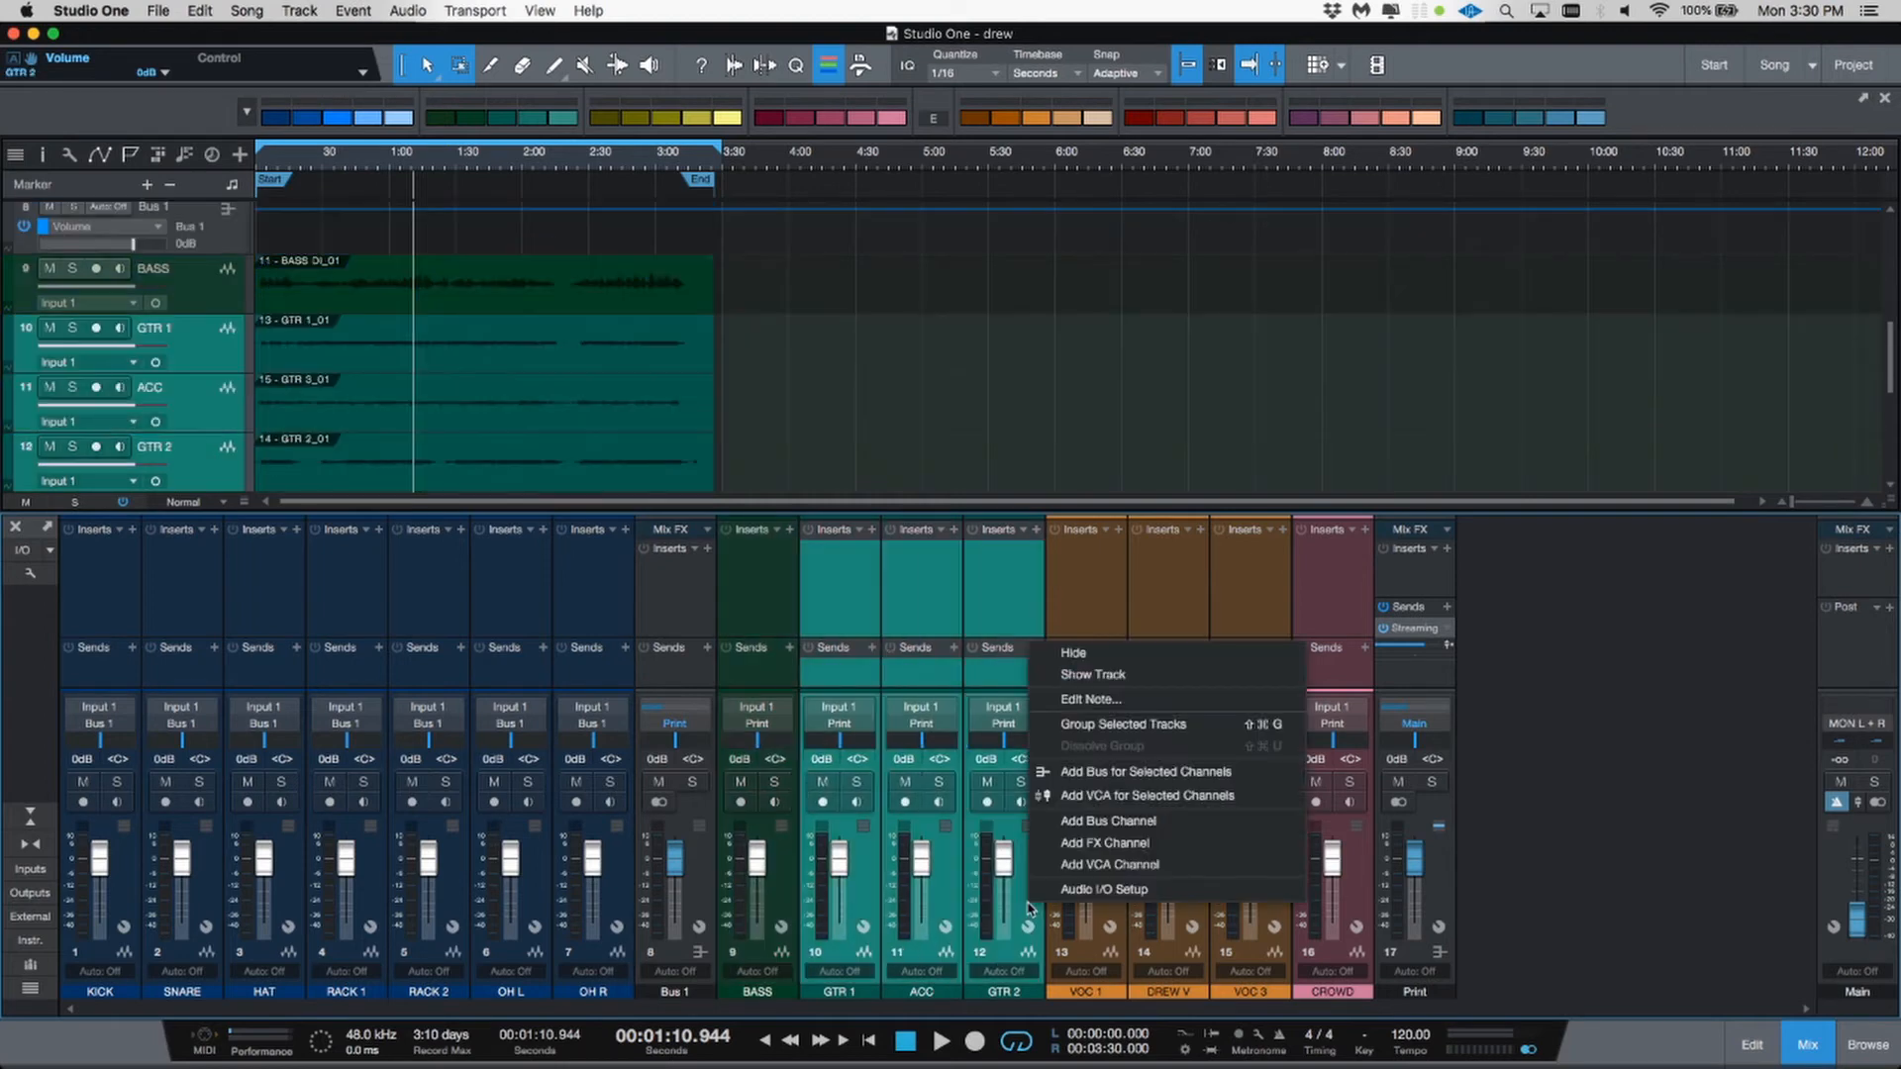
pyautogui.click(1052, 776)
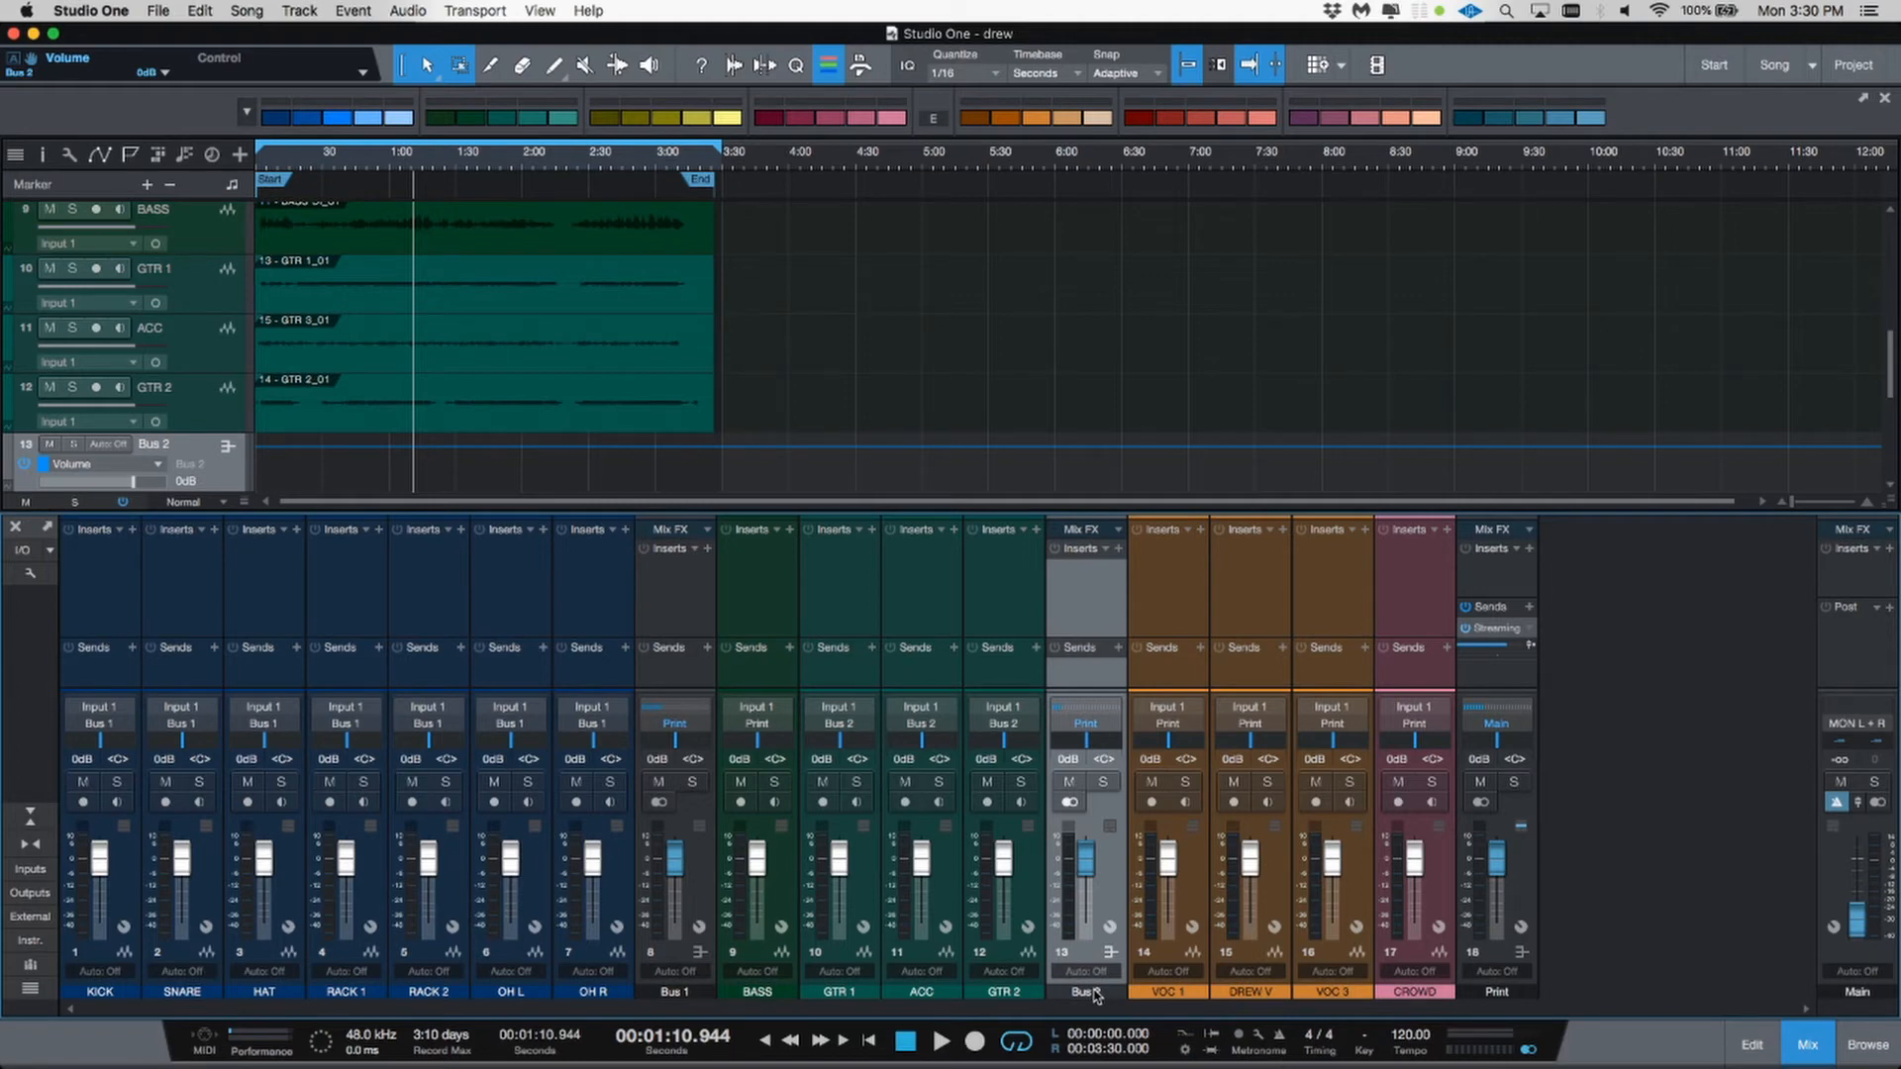
# Step: Rename the new guitar bus to GUITARS
pyautogui.doubleClick(1093, 992)
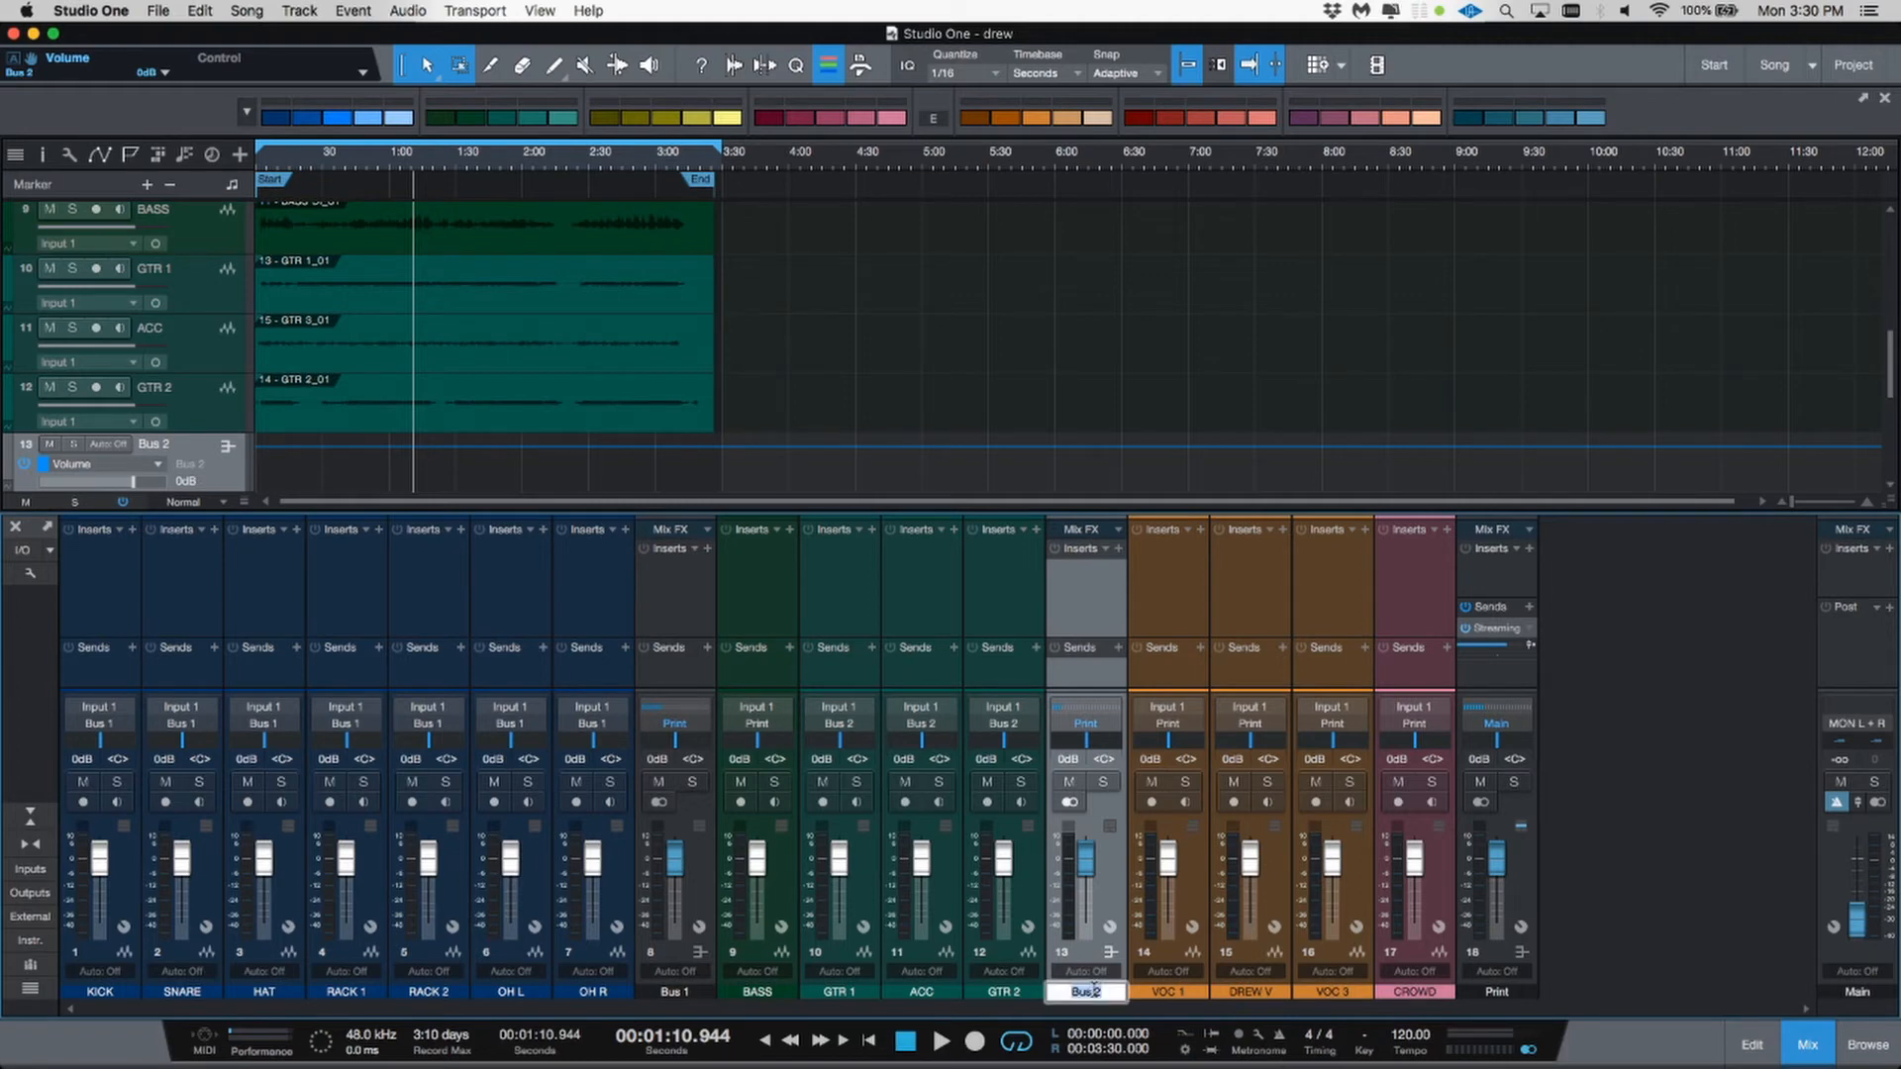
pyautogui.write('GUITARS')
pyautogui.press('Return')
# Step: Rename the drum bus to DRUMS
pyautogui.doubleClick(684, 993)
pyautogui.write('DRUMS')
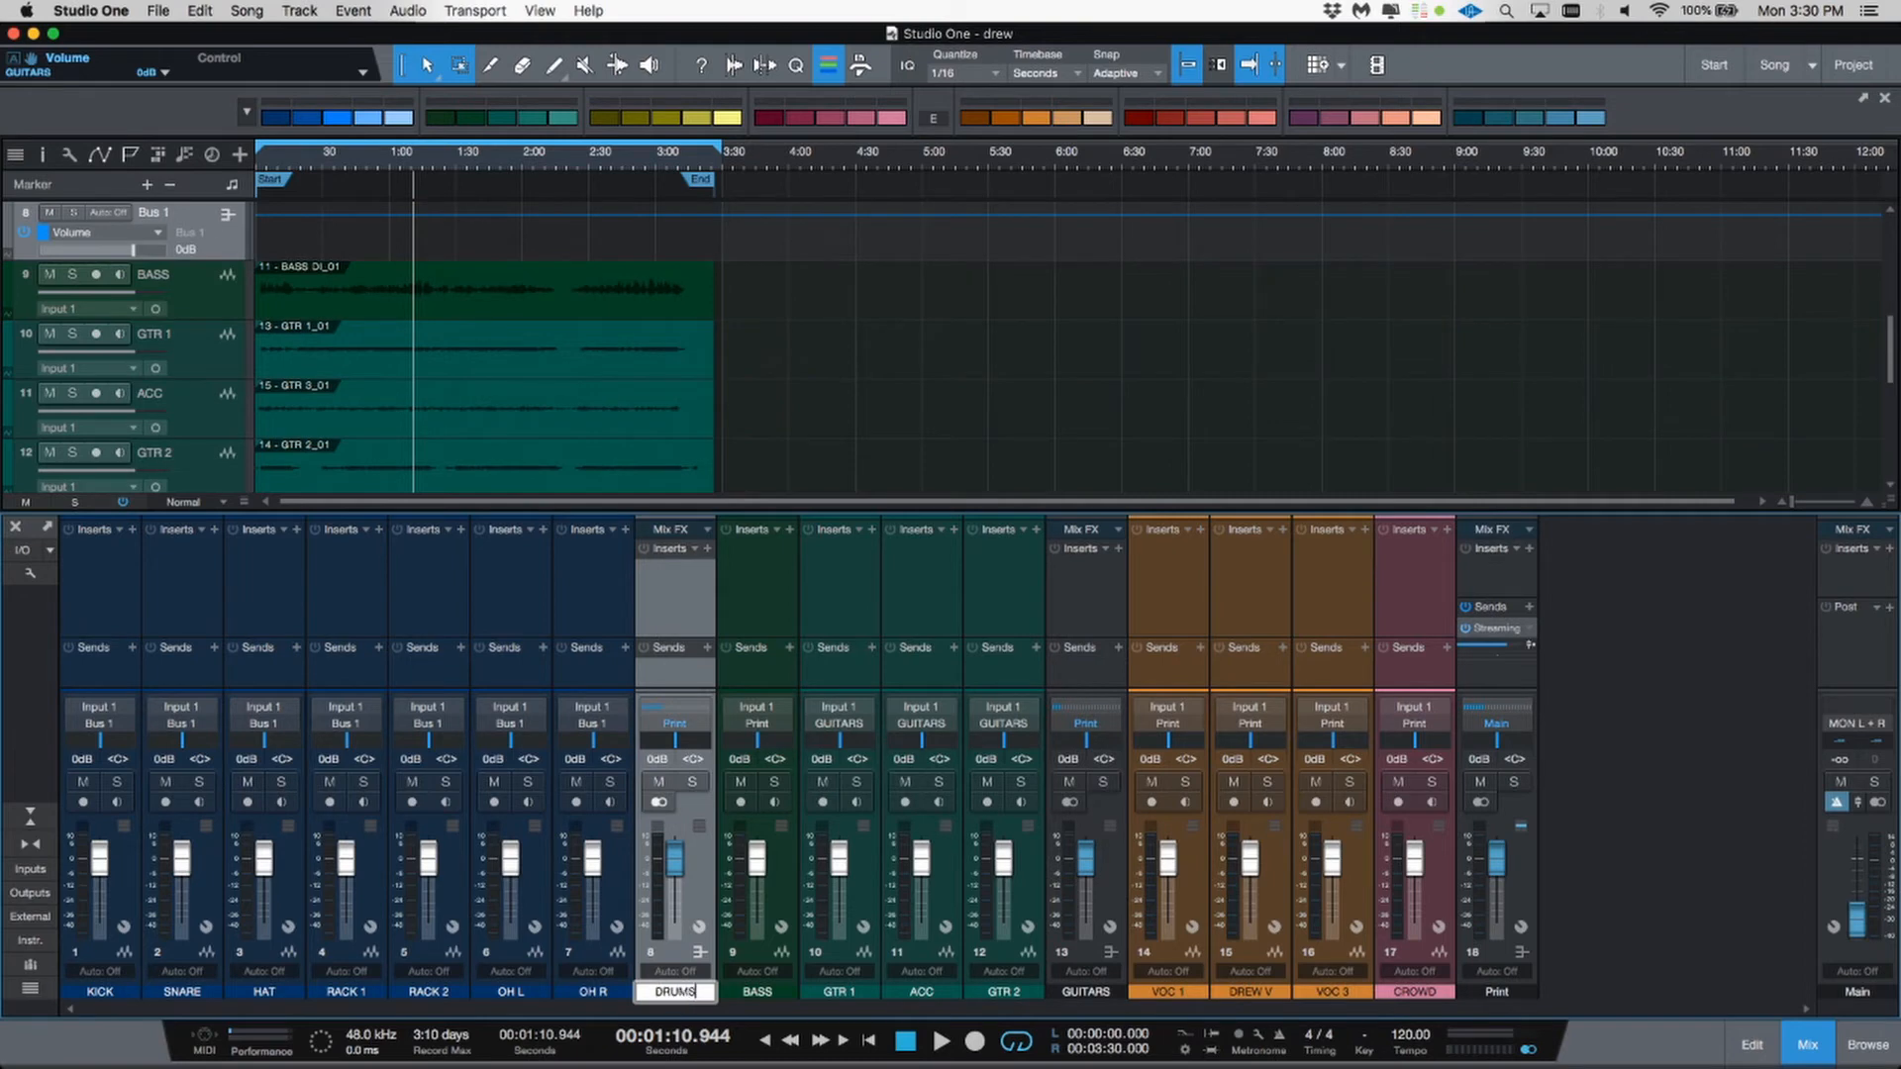
pyautogui.press('Return')
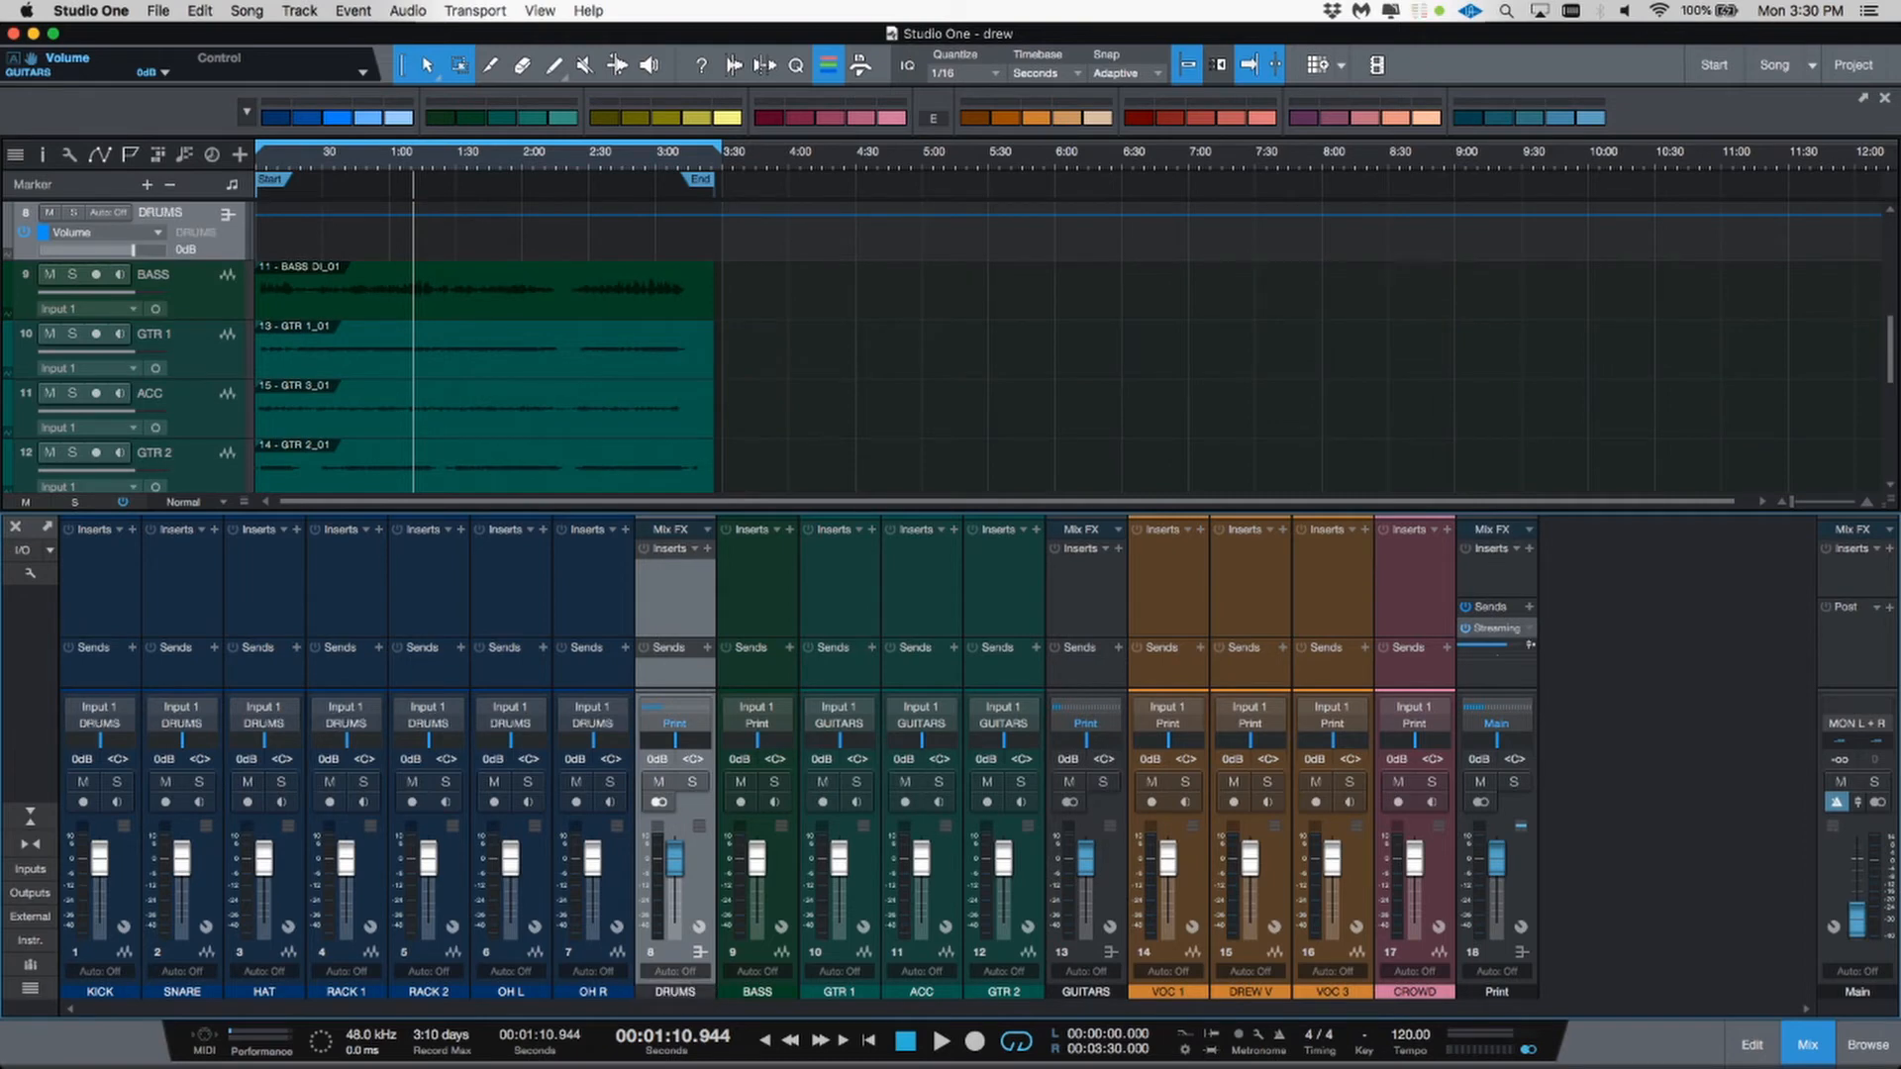
# Step: Color the DRUMS bus blue and the GUITARS bus green to match their groups
pyautogui.click(681, 955)
pyautogui.click(285, 120)
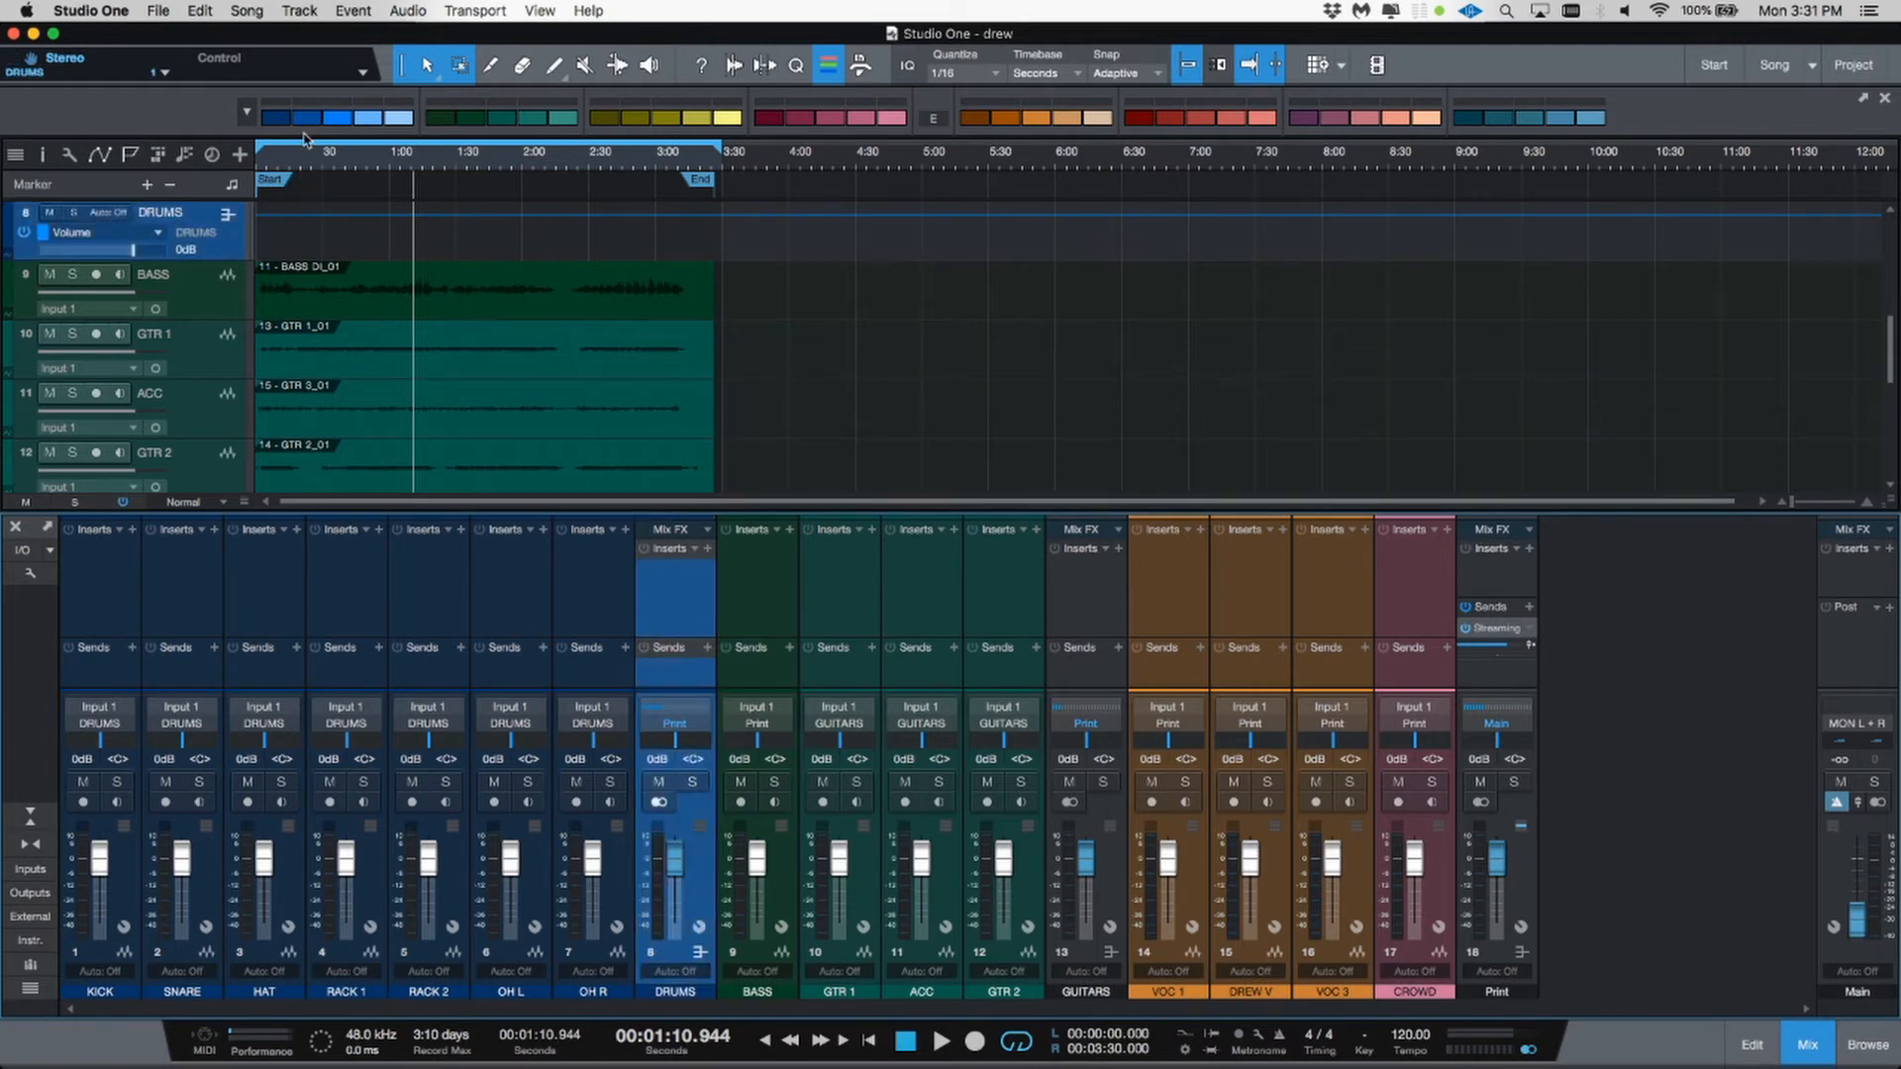
pyautogui.click(600, 597)
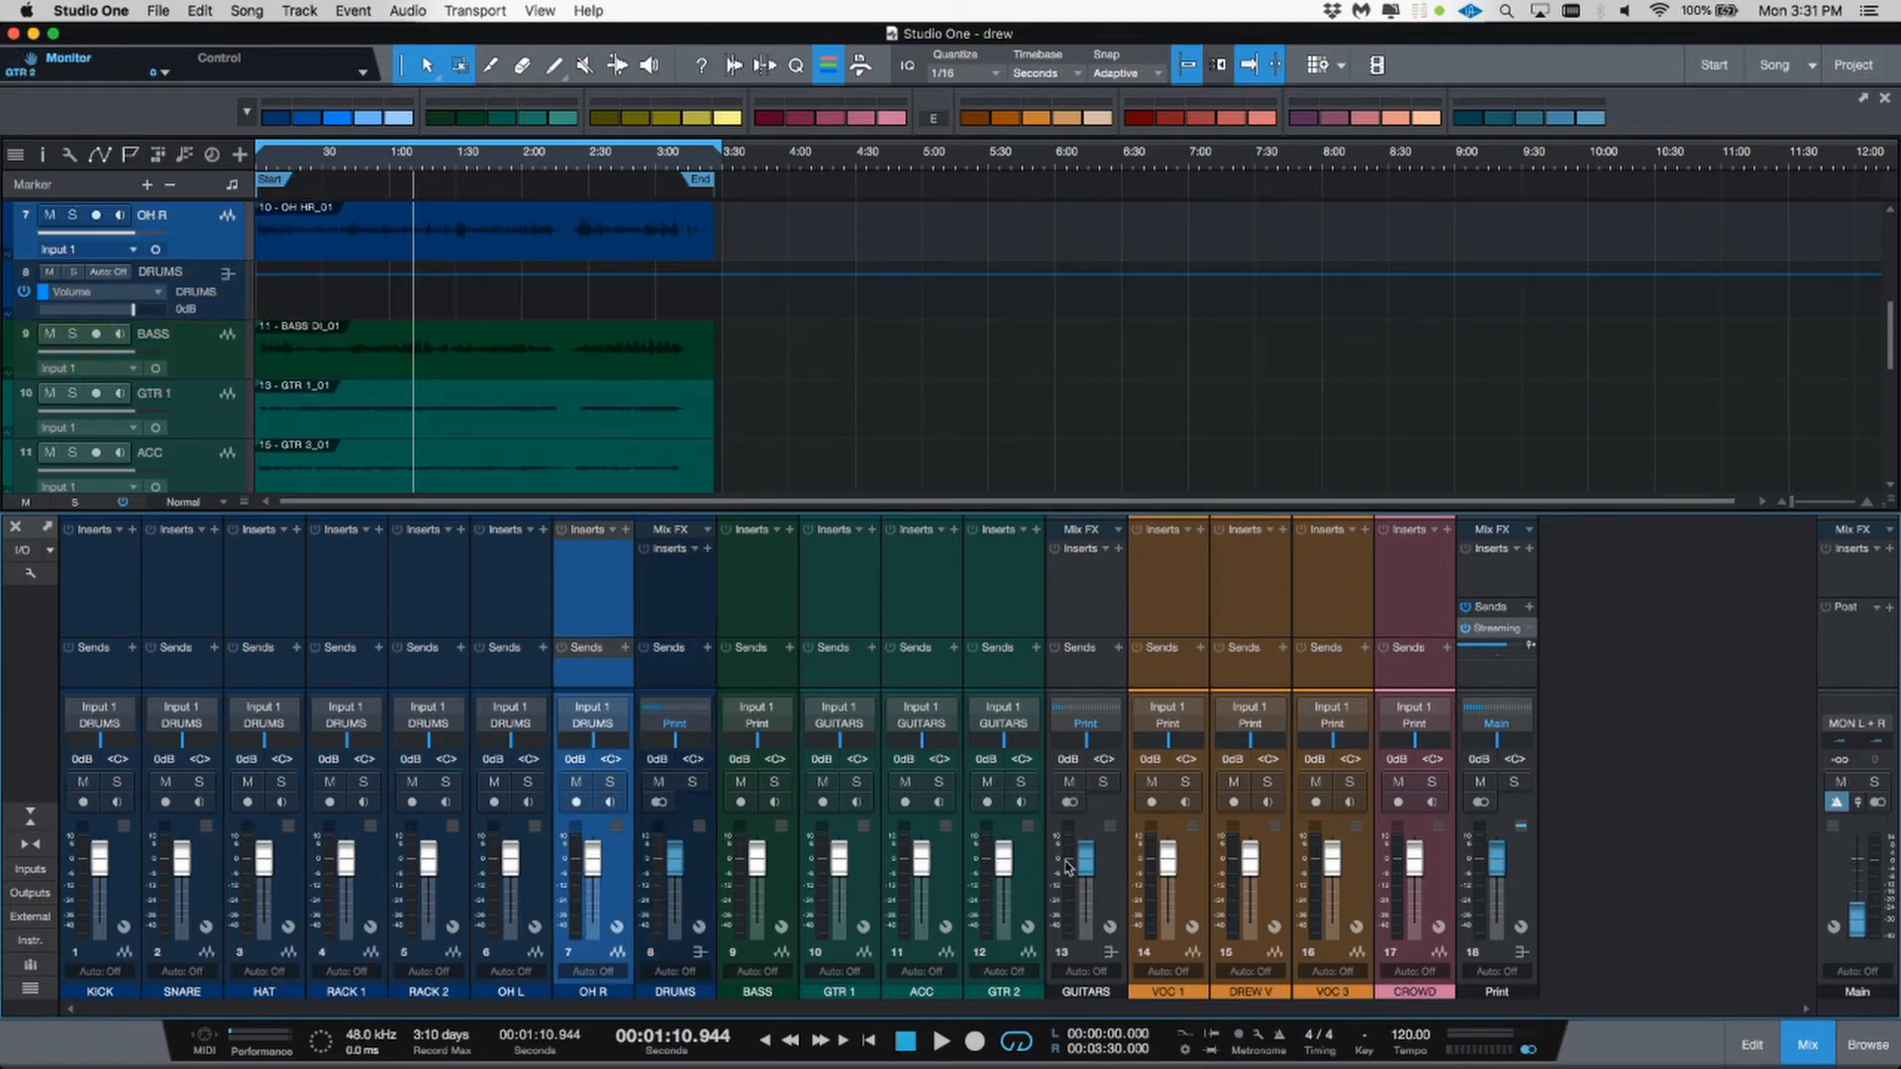
pyautogui.click(1110, 810)
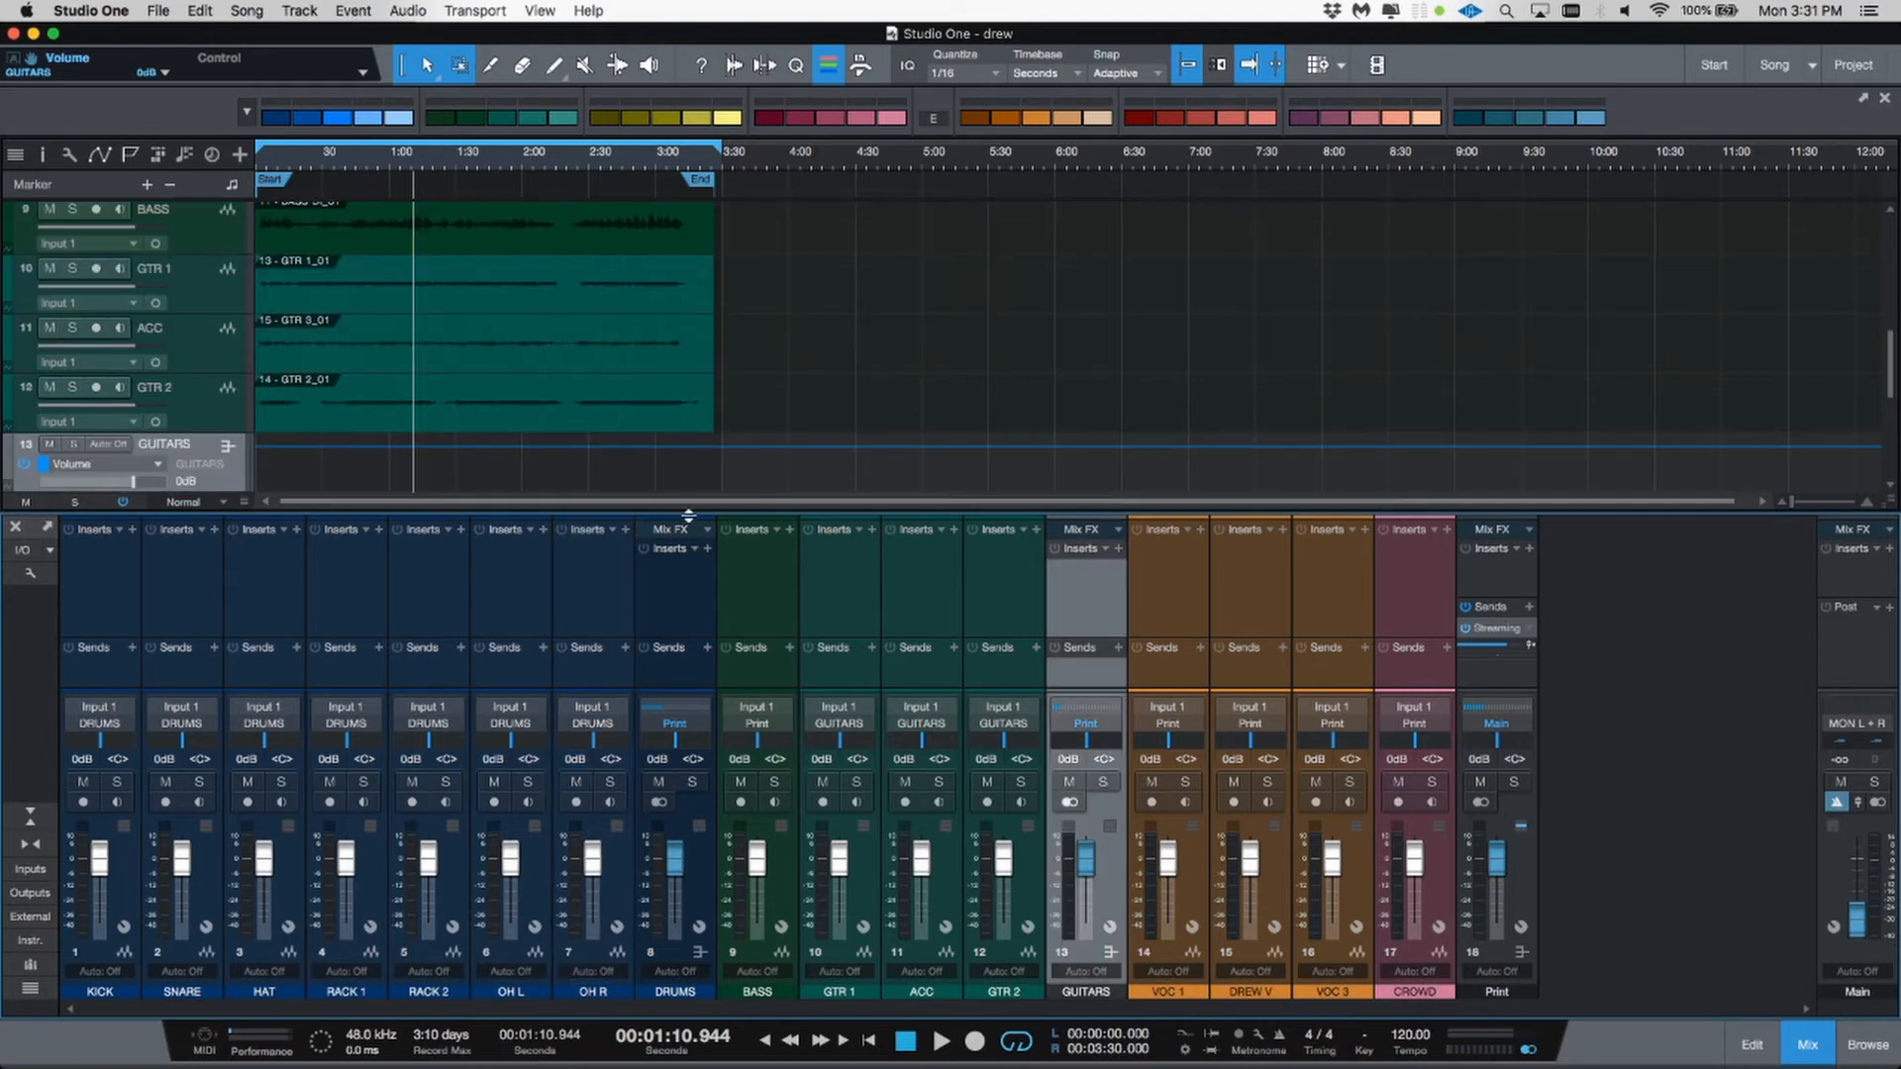
pyautogui.keyDown('shift'); pyautogui.click(788, 661); pyautogui.keyUp('shift')
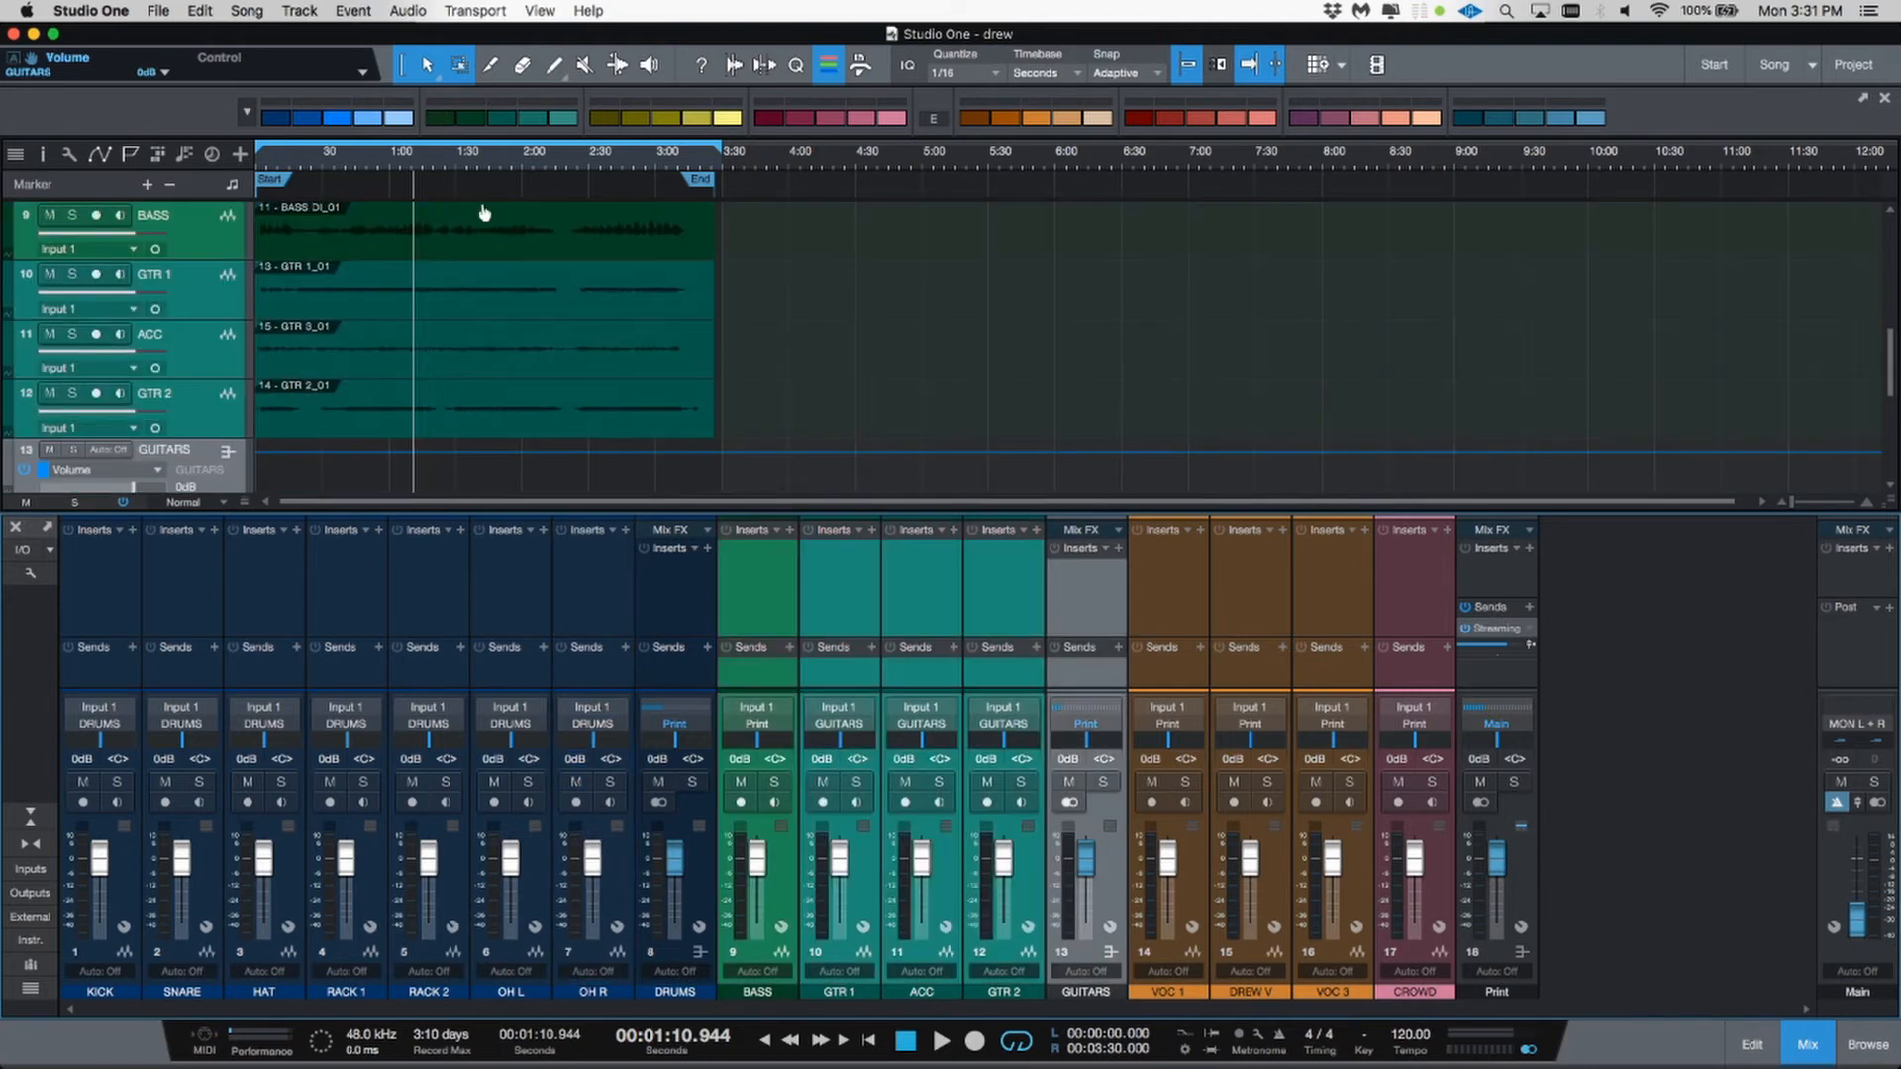
pyautogui.click(475, 118)
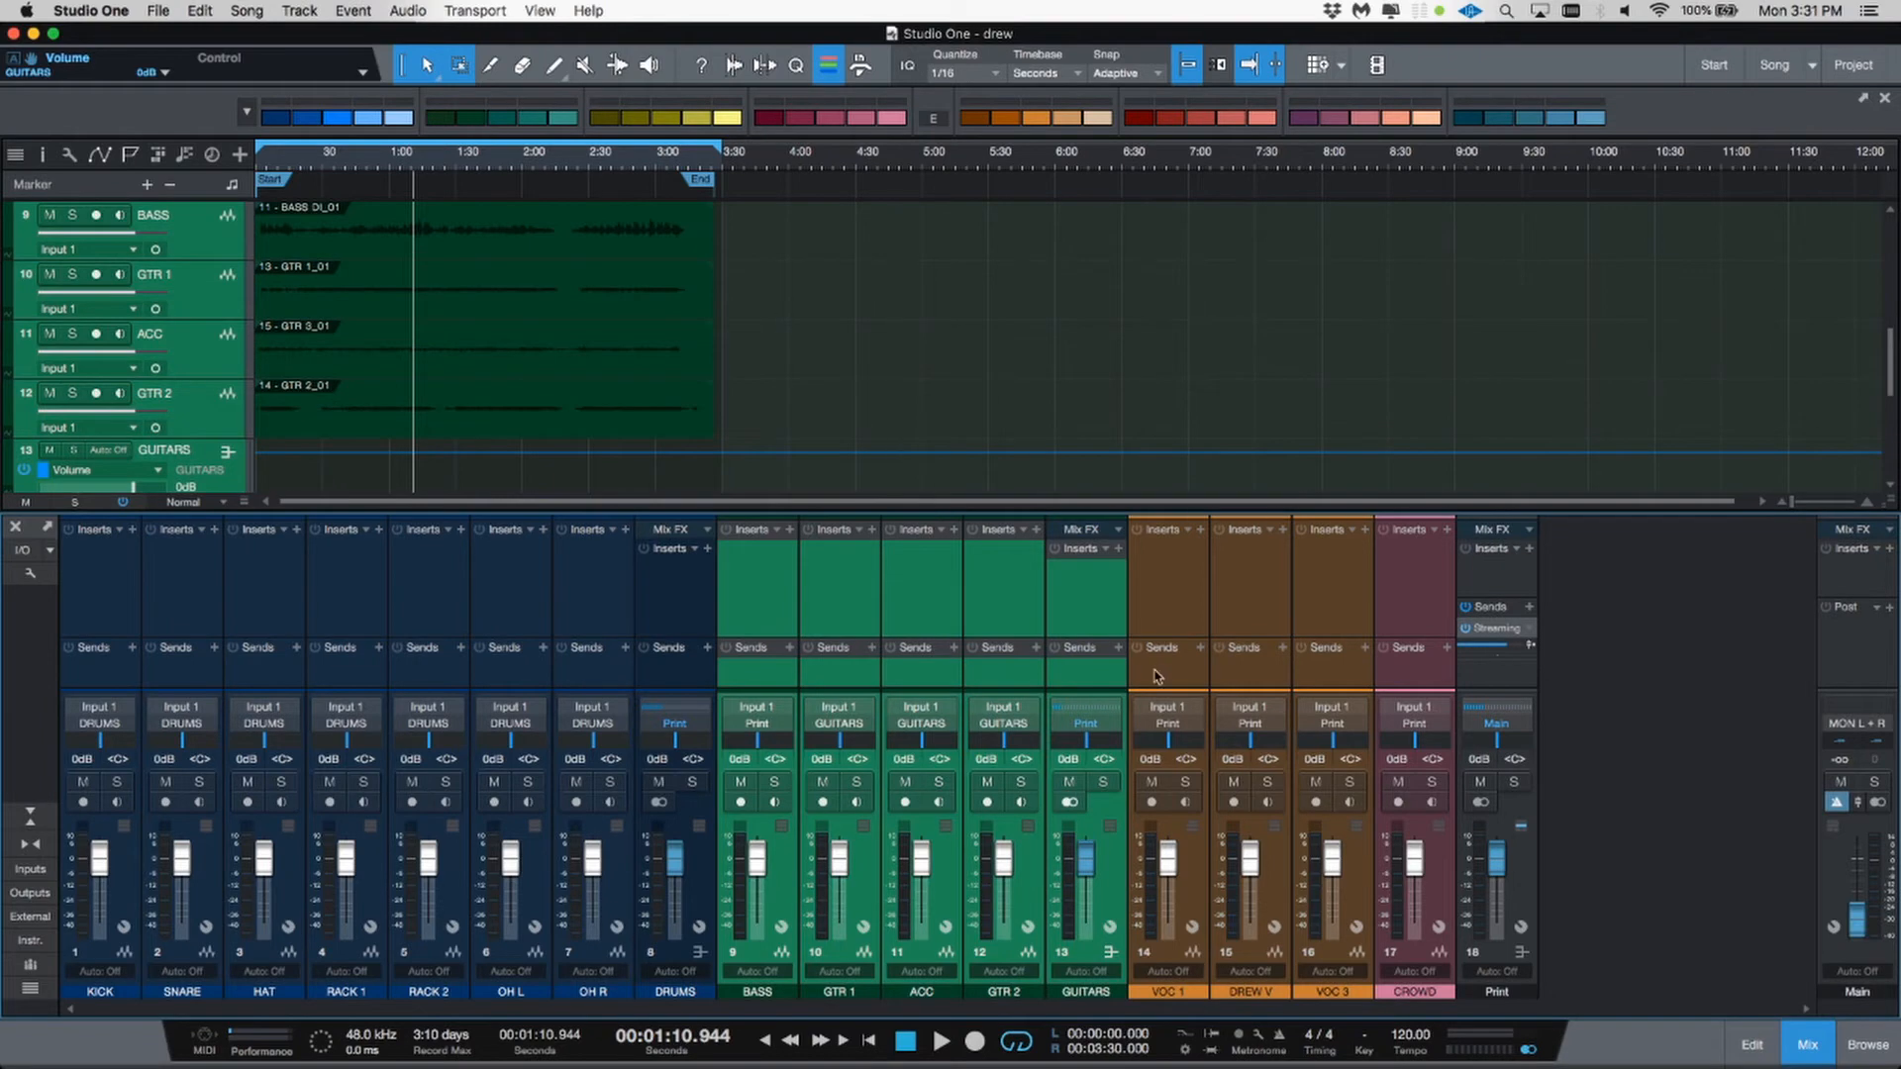
# Step: Select the three vocal channels and add a bus for the selected channels
pyautogui.click(1336, 960)
pyautogui.keyDown('shift'); pyautogui.click(1198, 903); pyautogui.keyUp('shift')
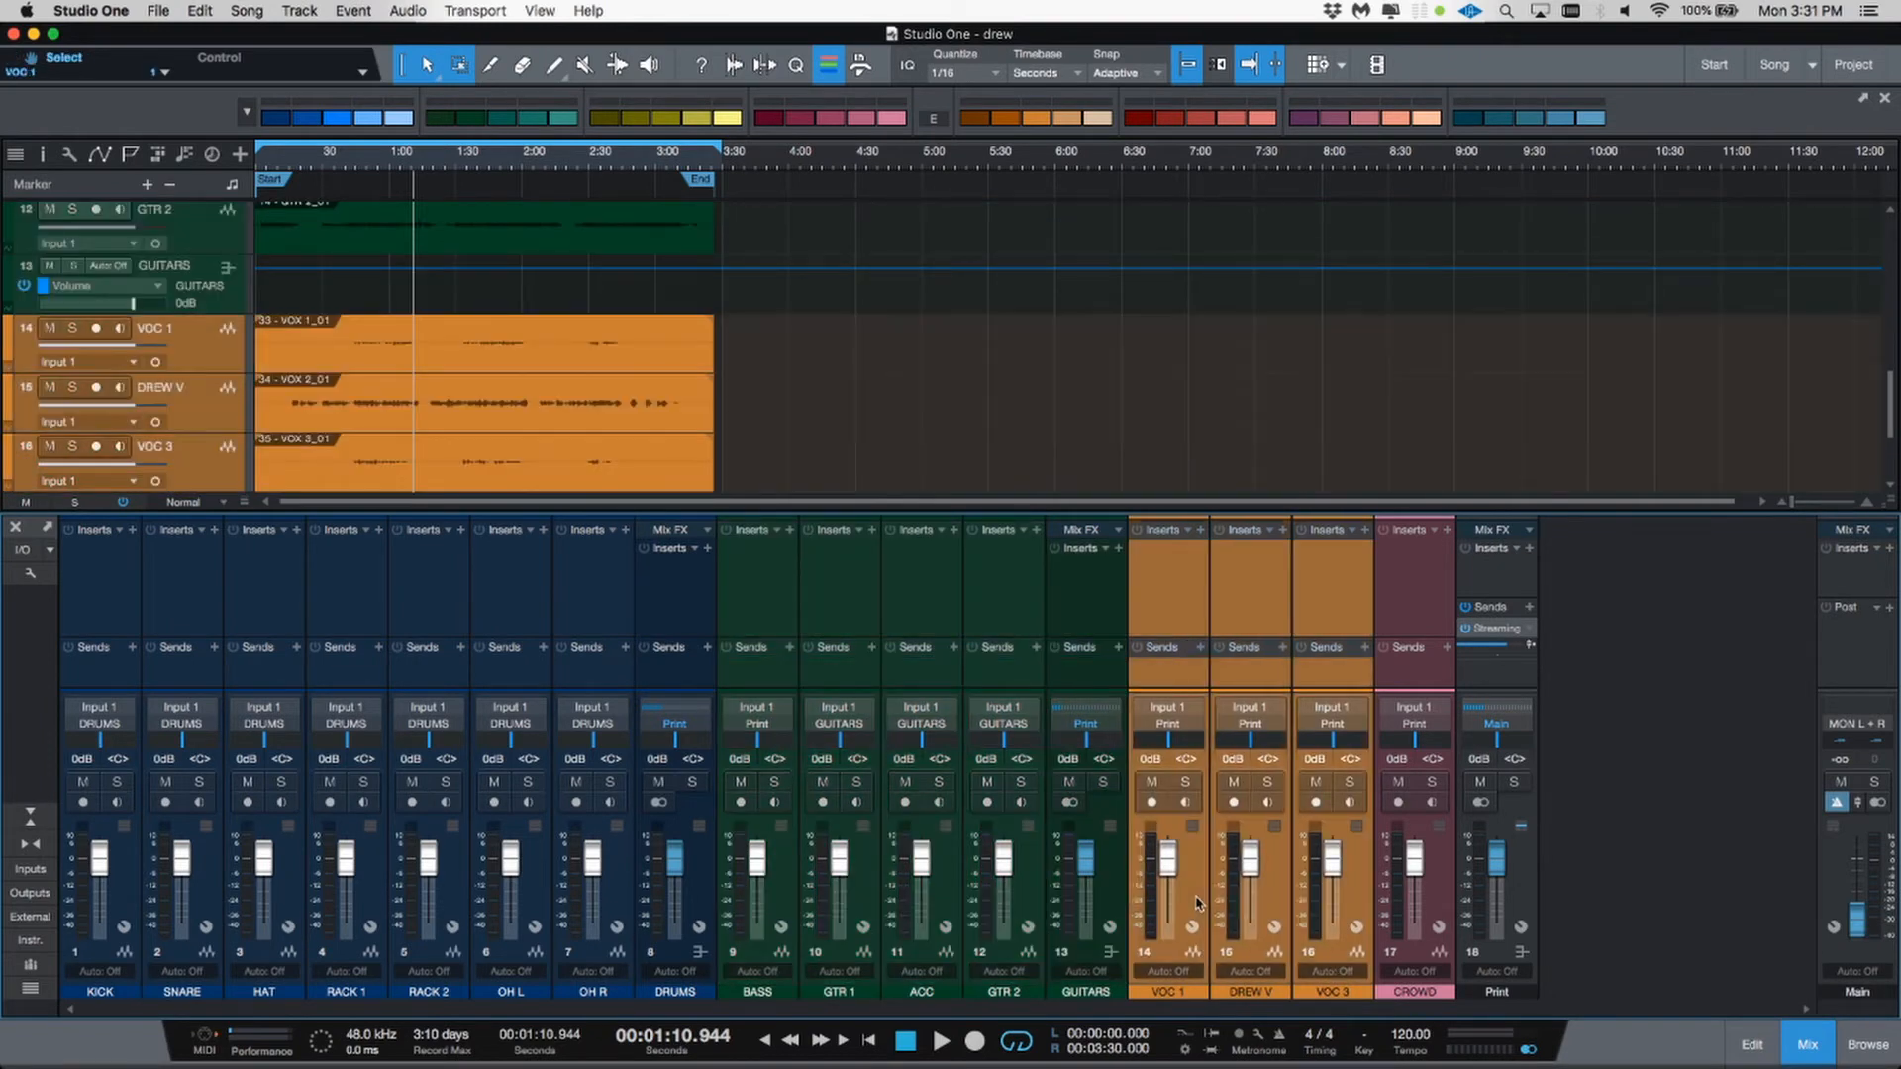
pyautogui.rightClick(1198, 901)
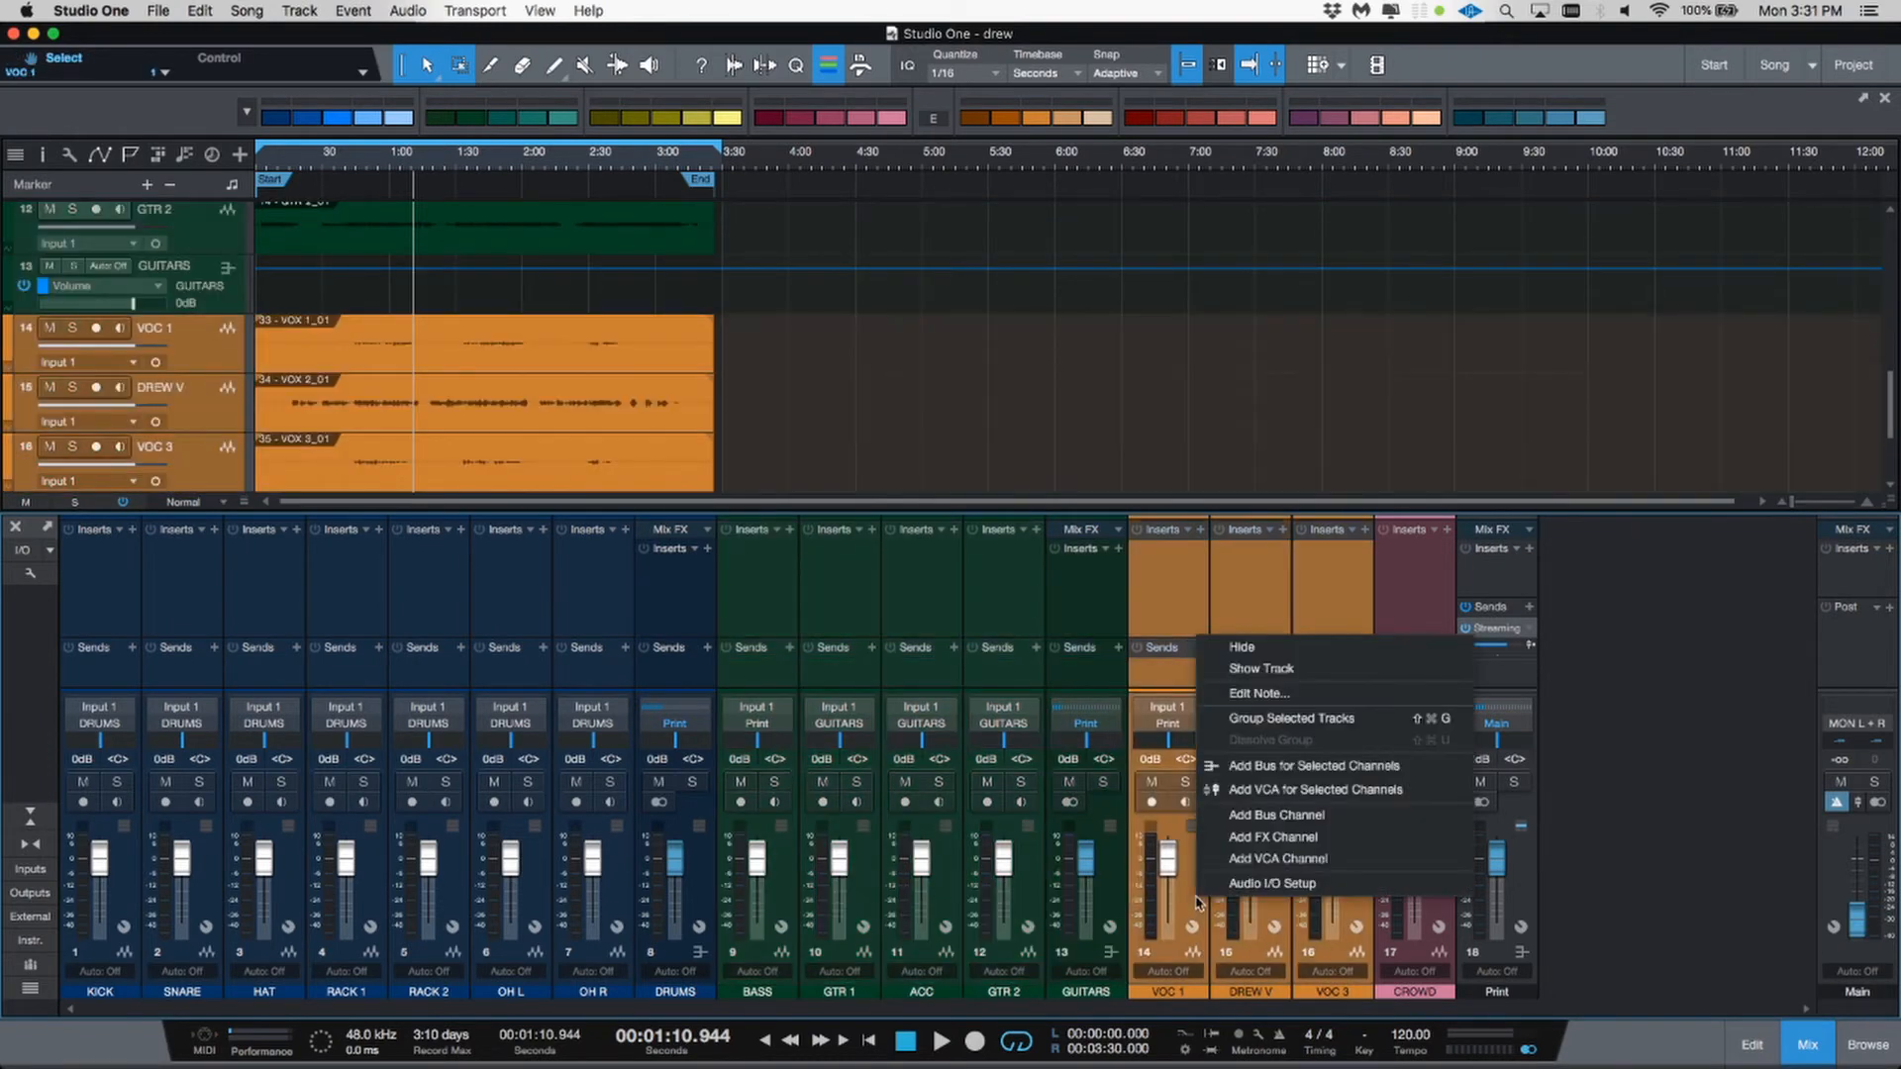
pyautogui.click(1228, 768)
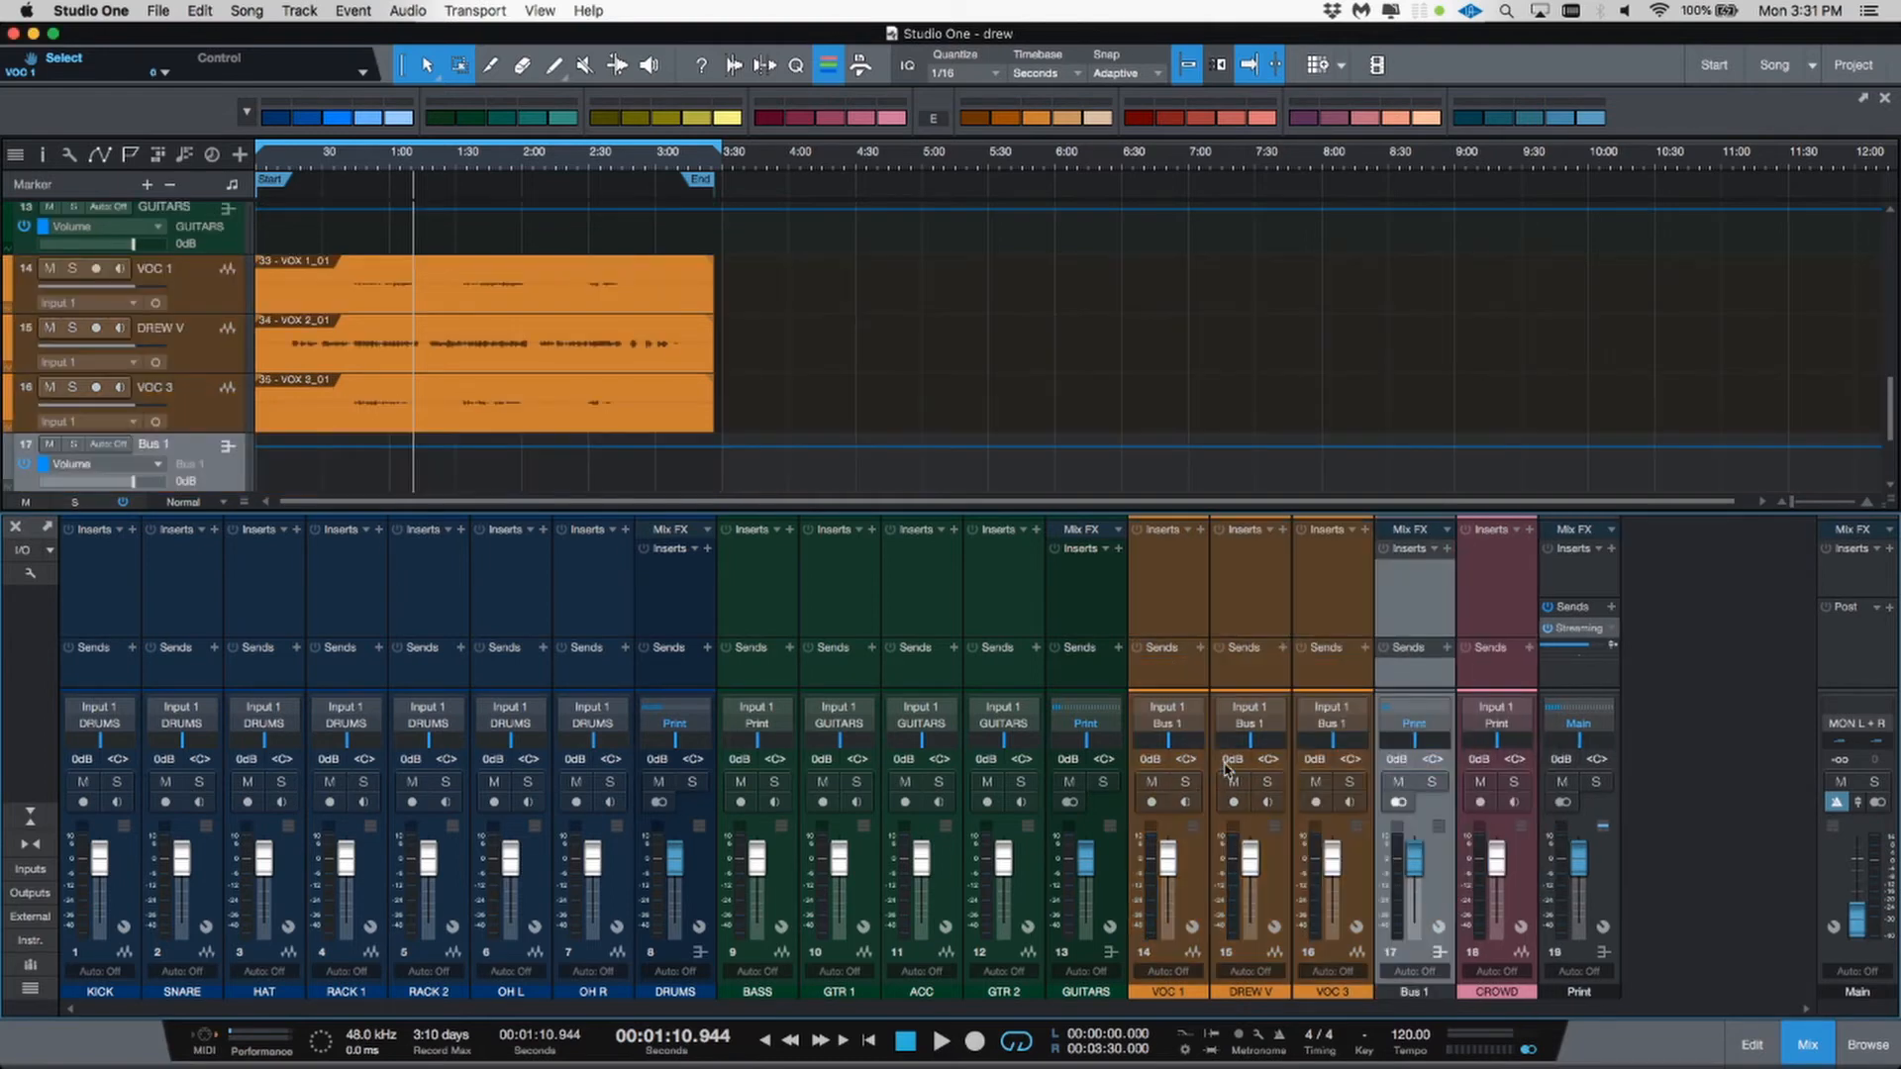
# Step: Rename the new vocal bus to VOCALS
pyautogui.doubleClick(1416, 991)
pyautogui.write('VOCAL')
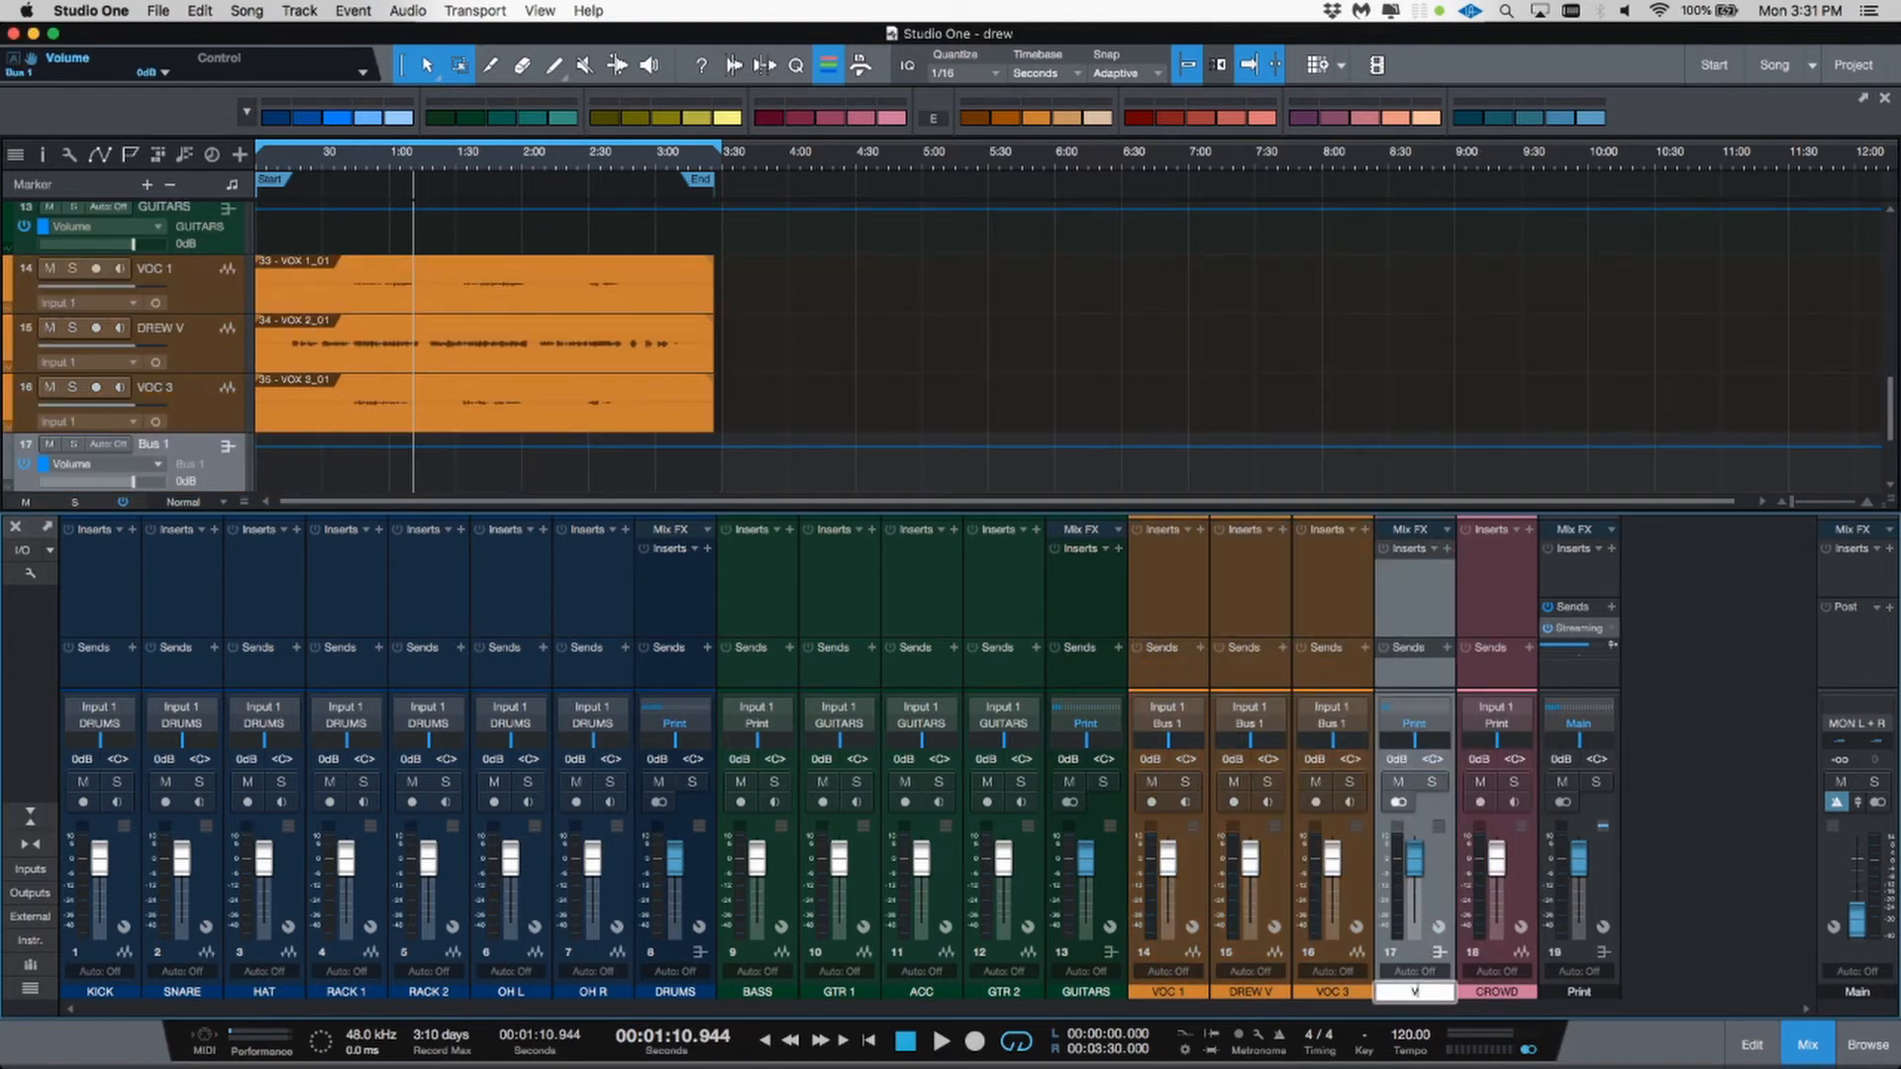
pyautogui.press('BackSpace')
pyautogui.write('LS')
pyautogui.press('Return')
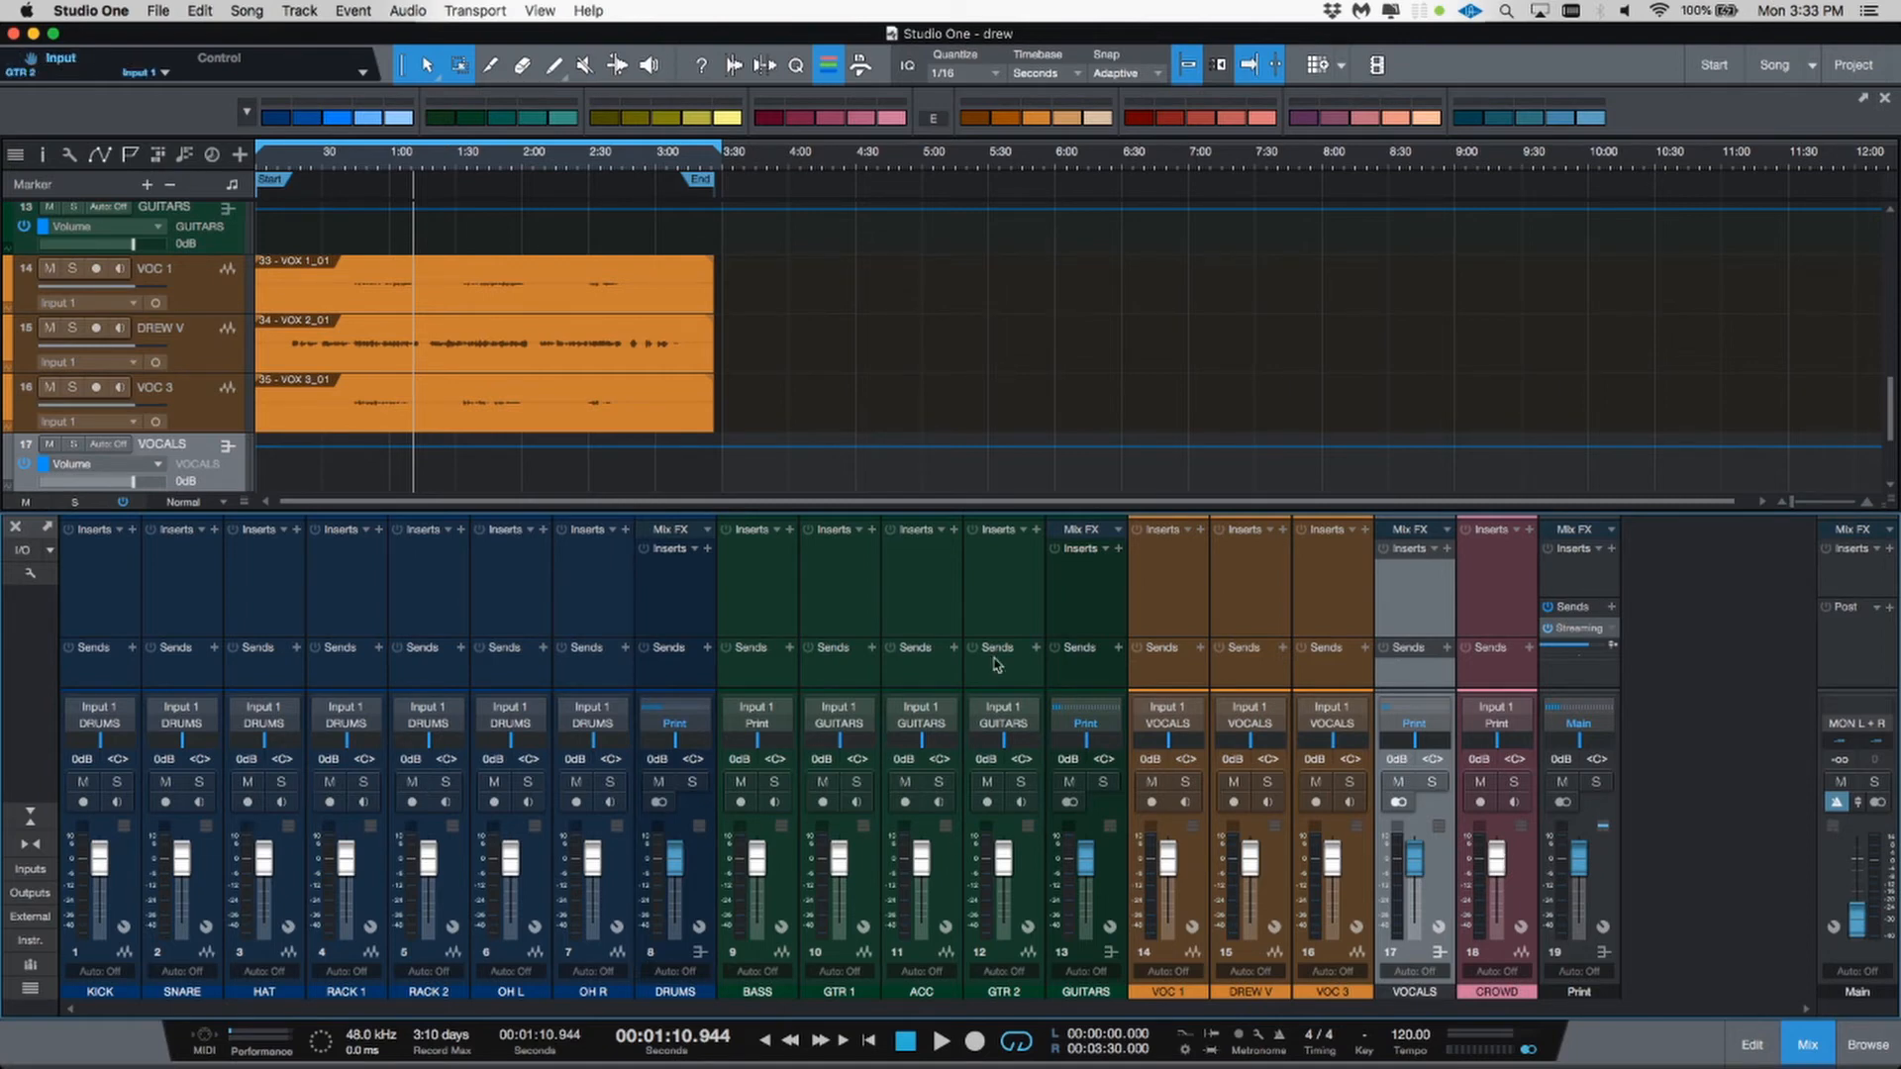
# Step: Solo the DRUMS bus and start playback to listen to it
pyautogui.click(692, 783)
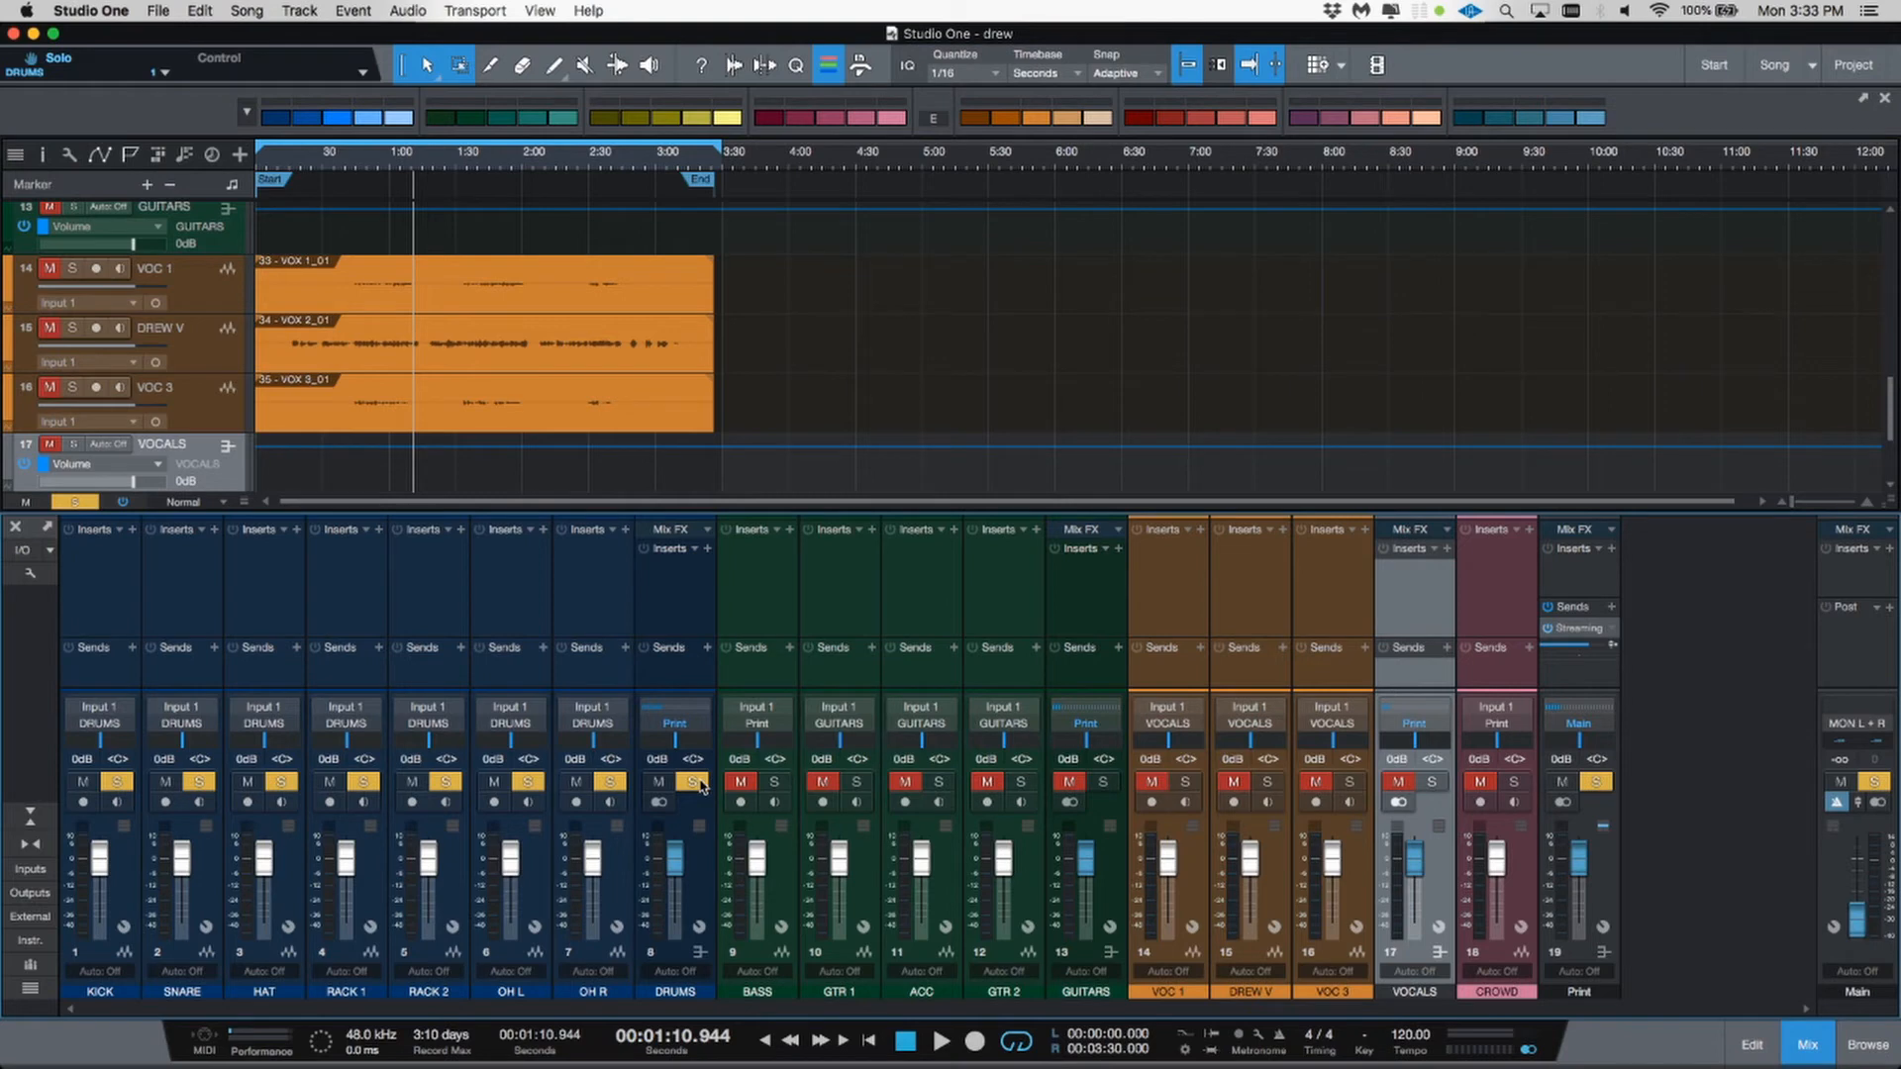
pyautogui.press('space')
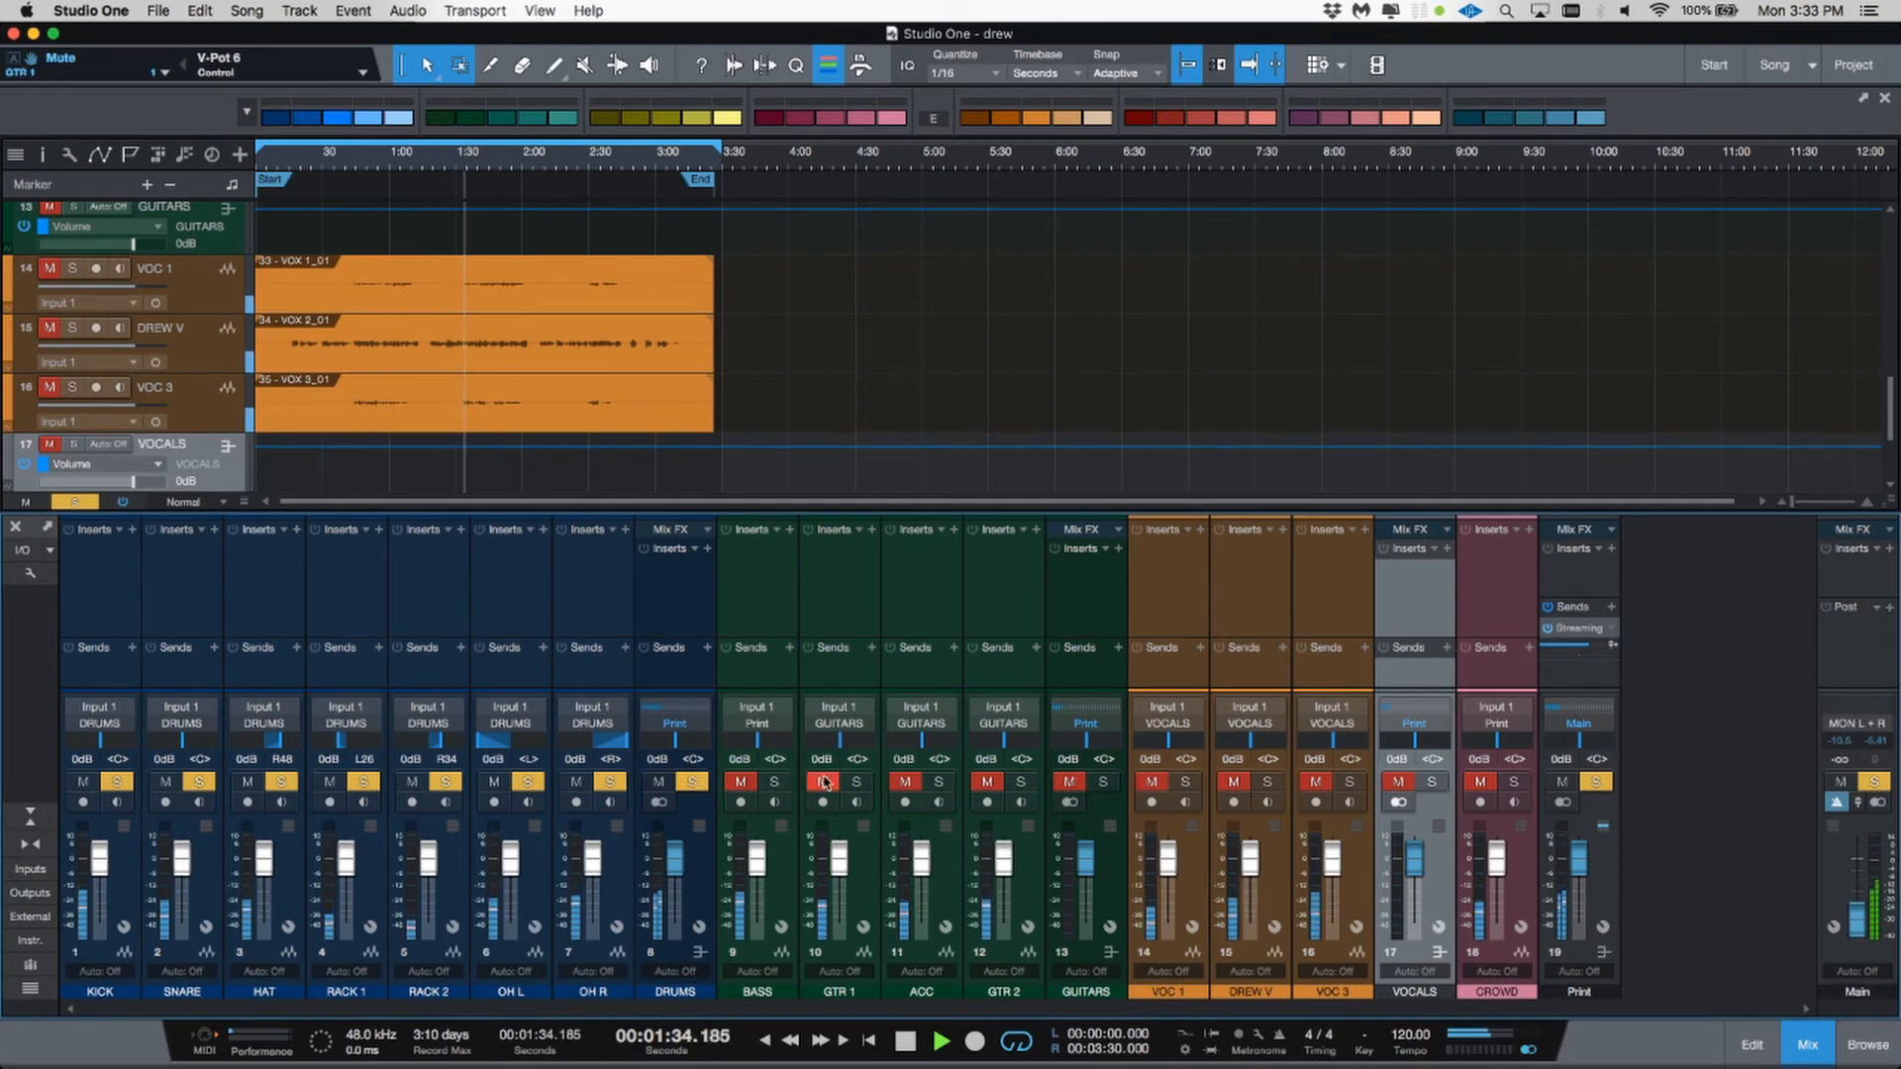
# Step: Unsolo the DRUMS bus and solo the BASS, GTR 1, ACC and GTR 2 channels instead
pyautogui.click(698, 783)
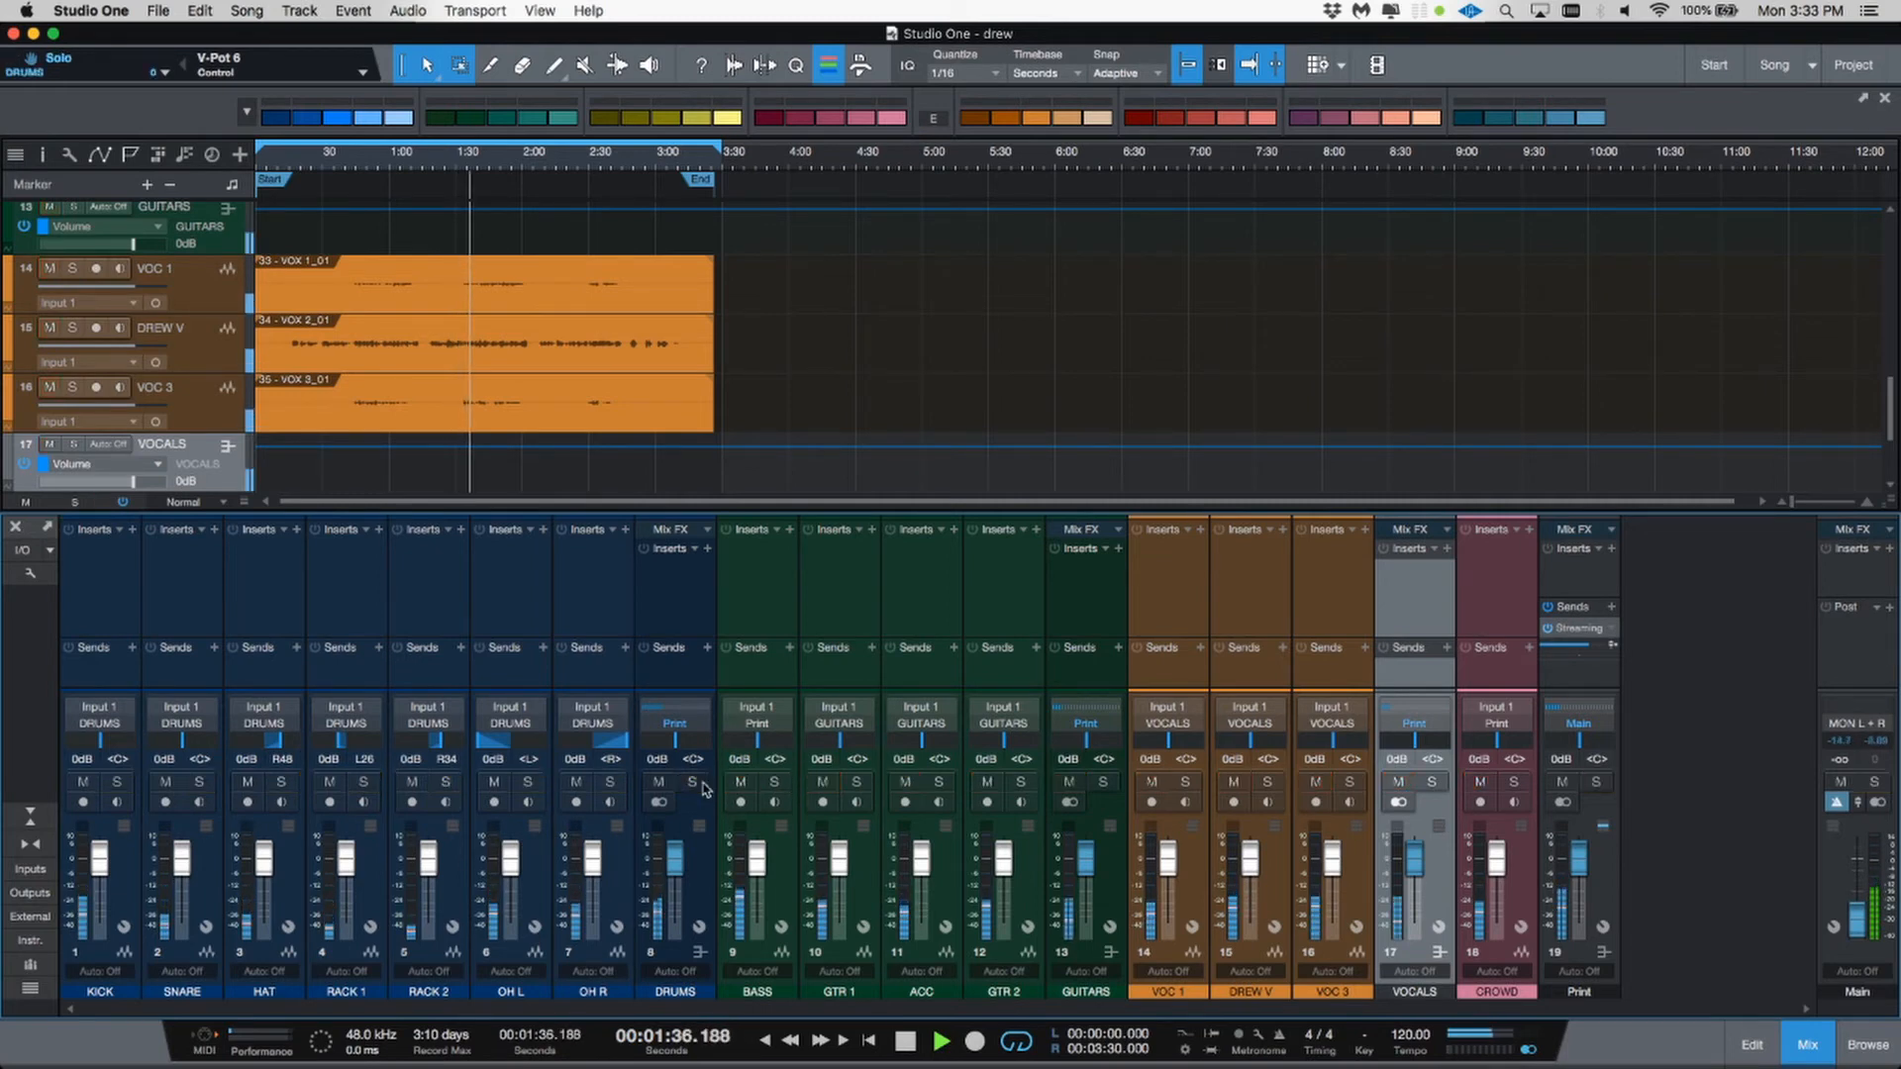
pyautogui.click(775, 782)
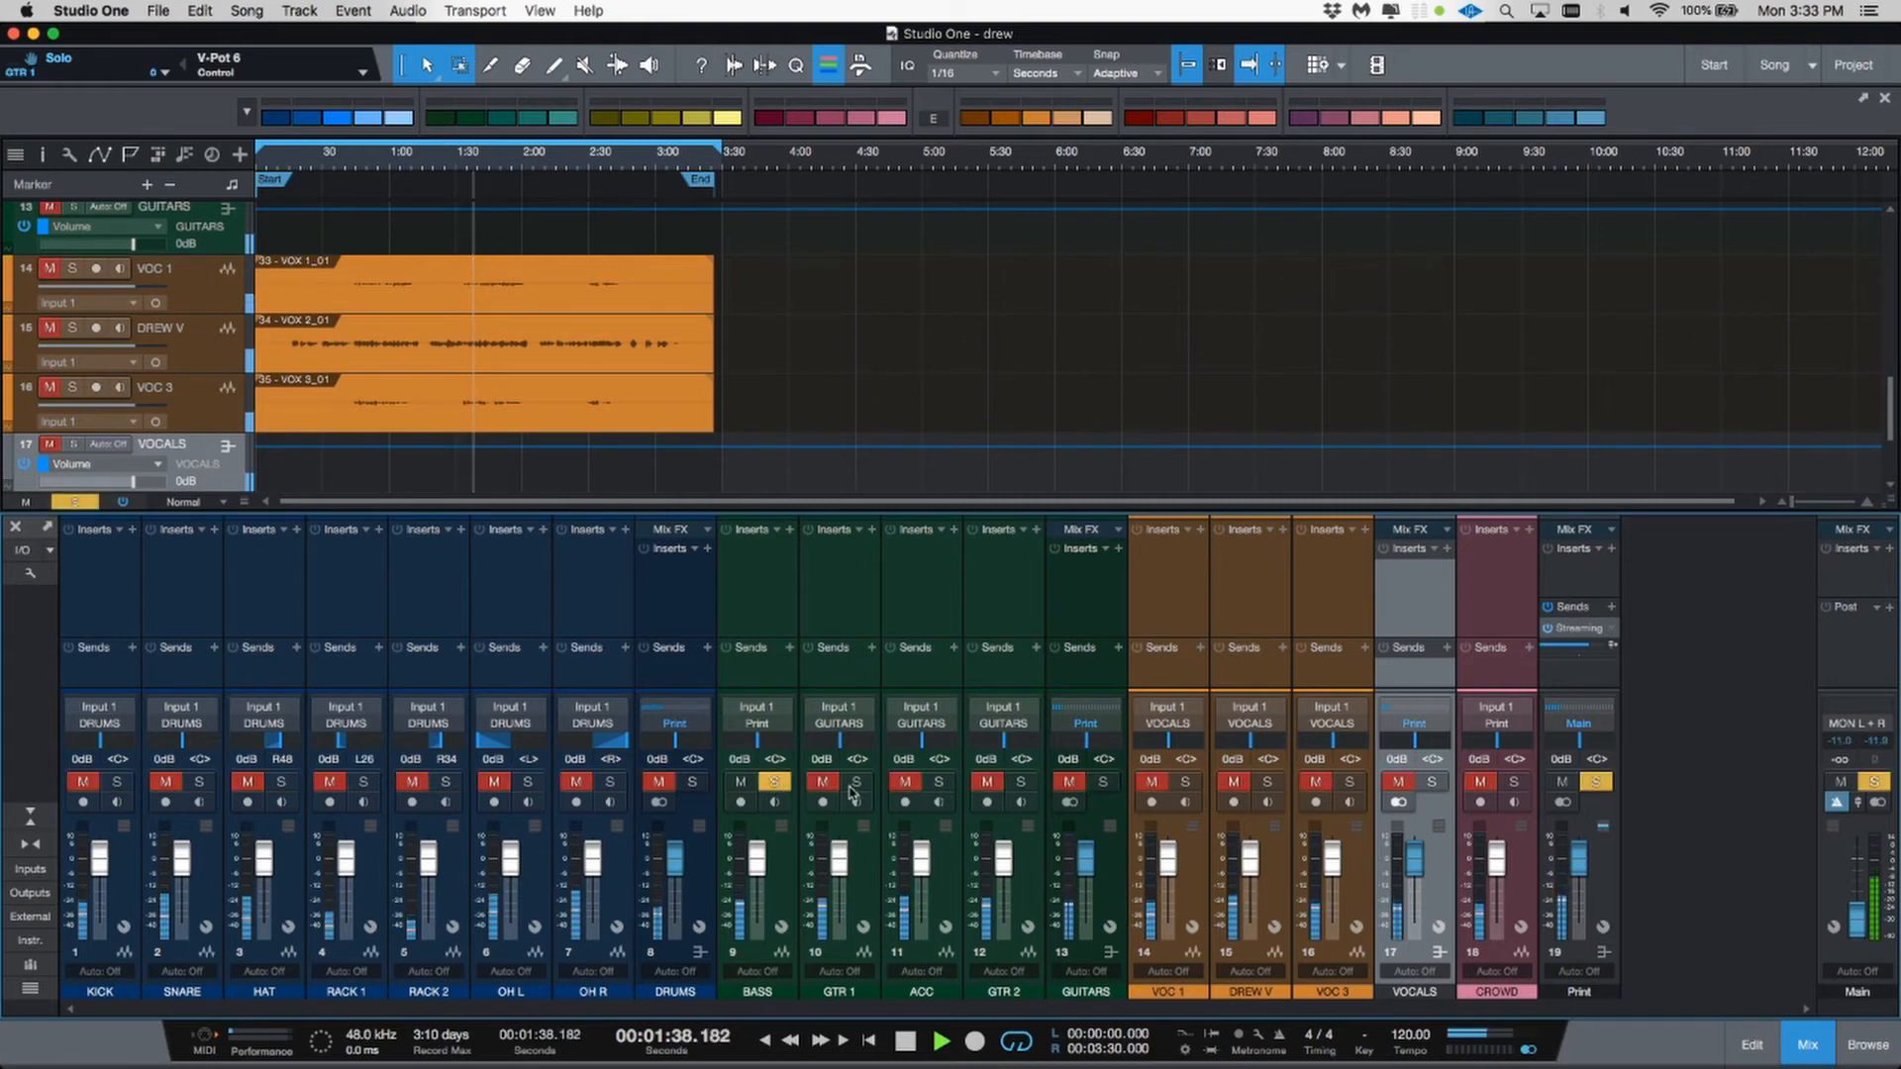
pyautogui.click(858, 782)
pyautogui.click(938, 783)
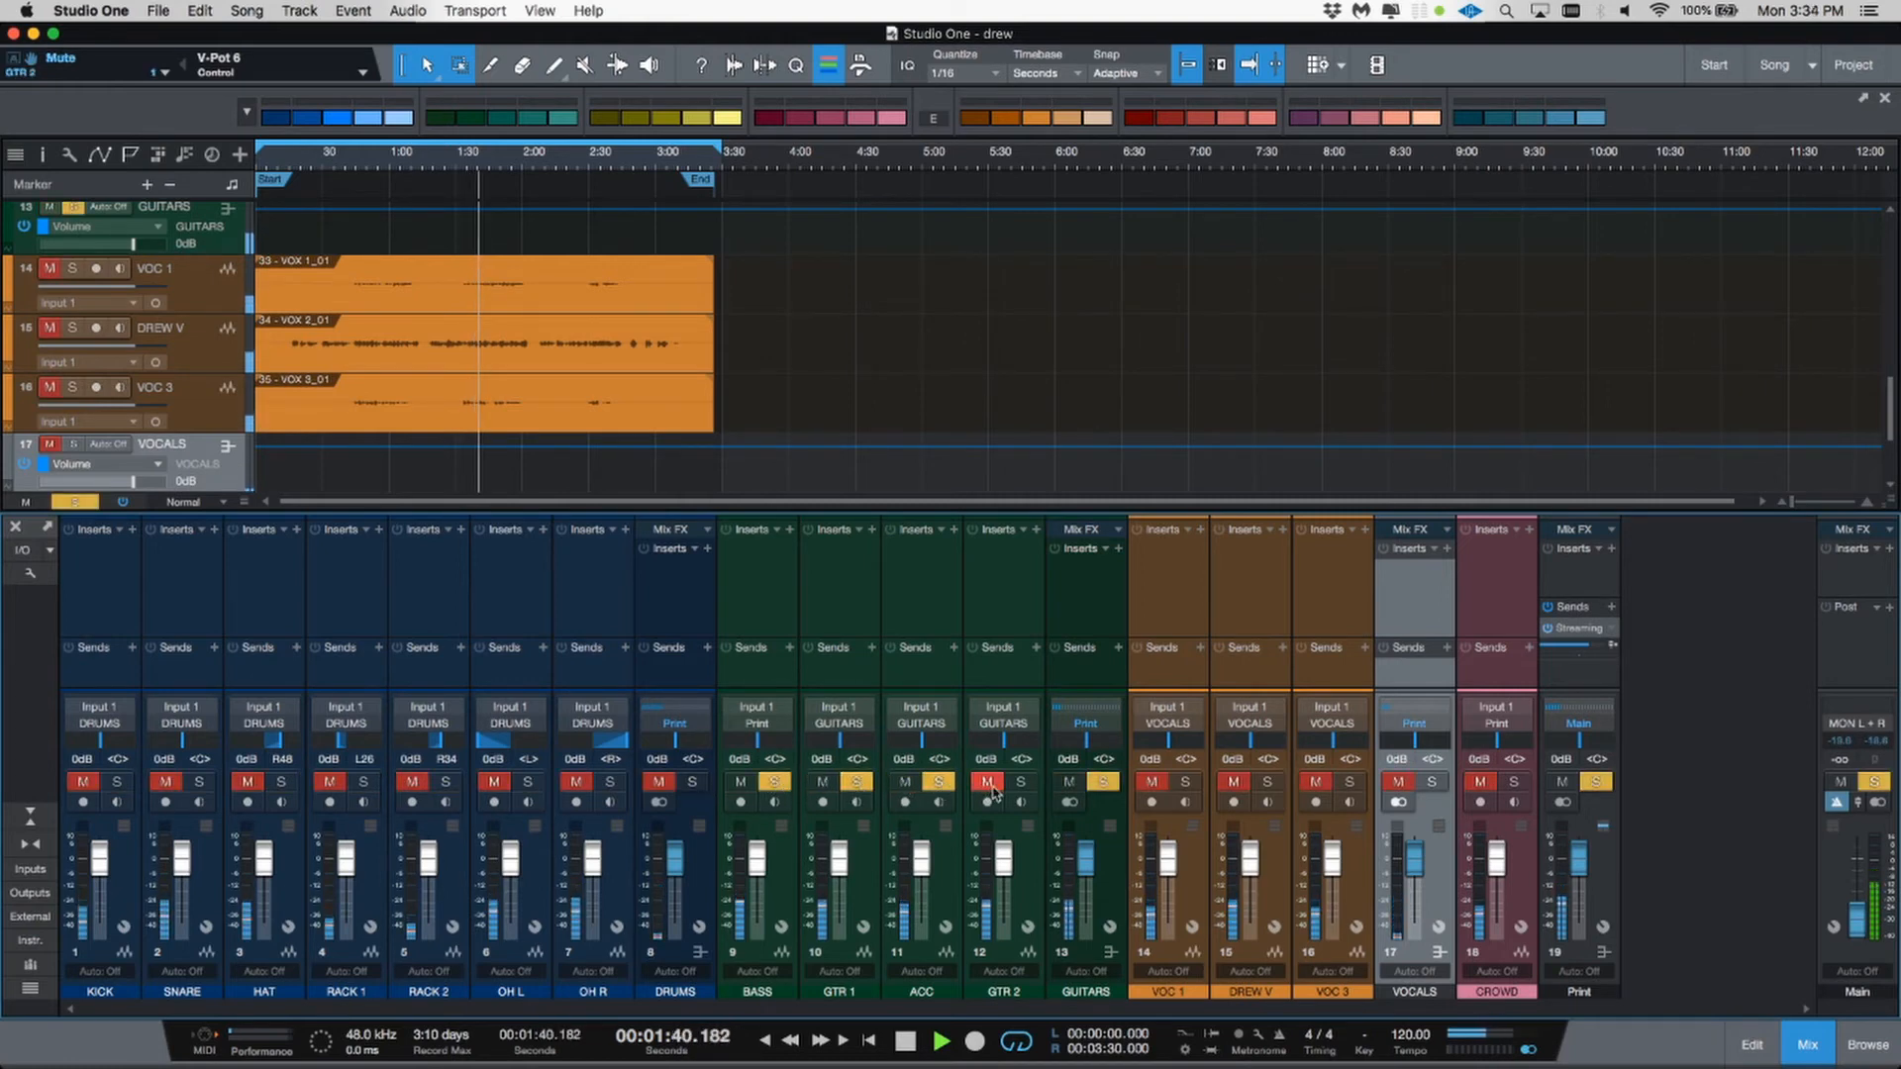
pyautogui.click(1020, 782)
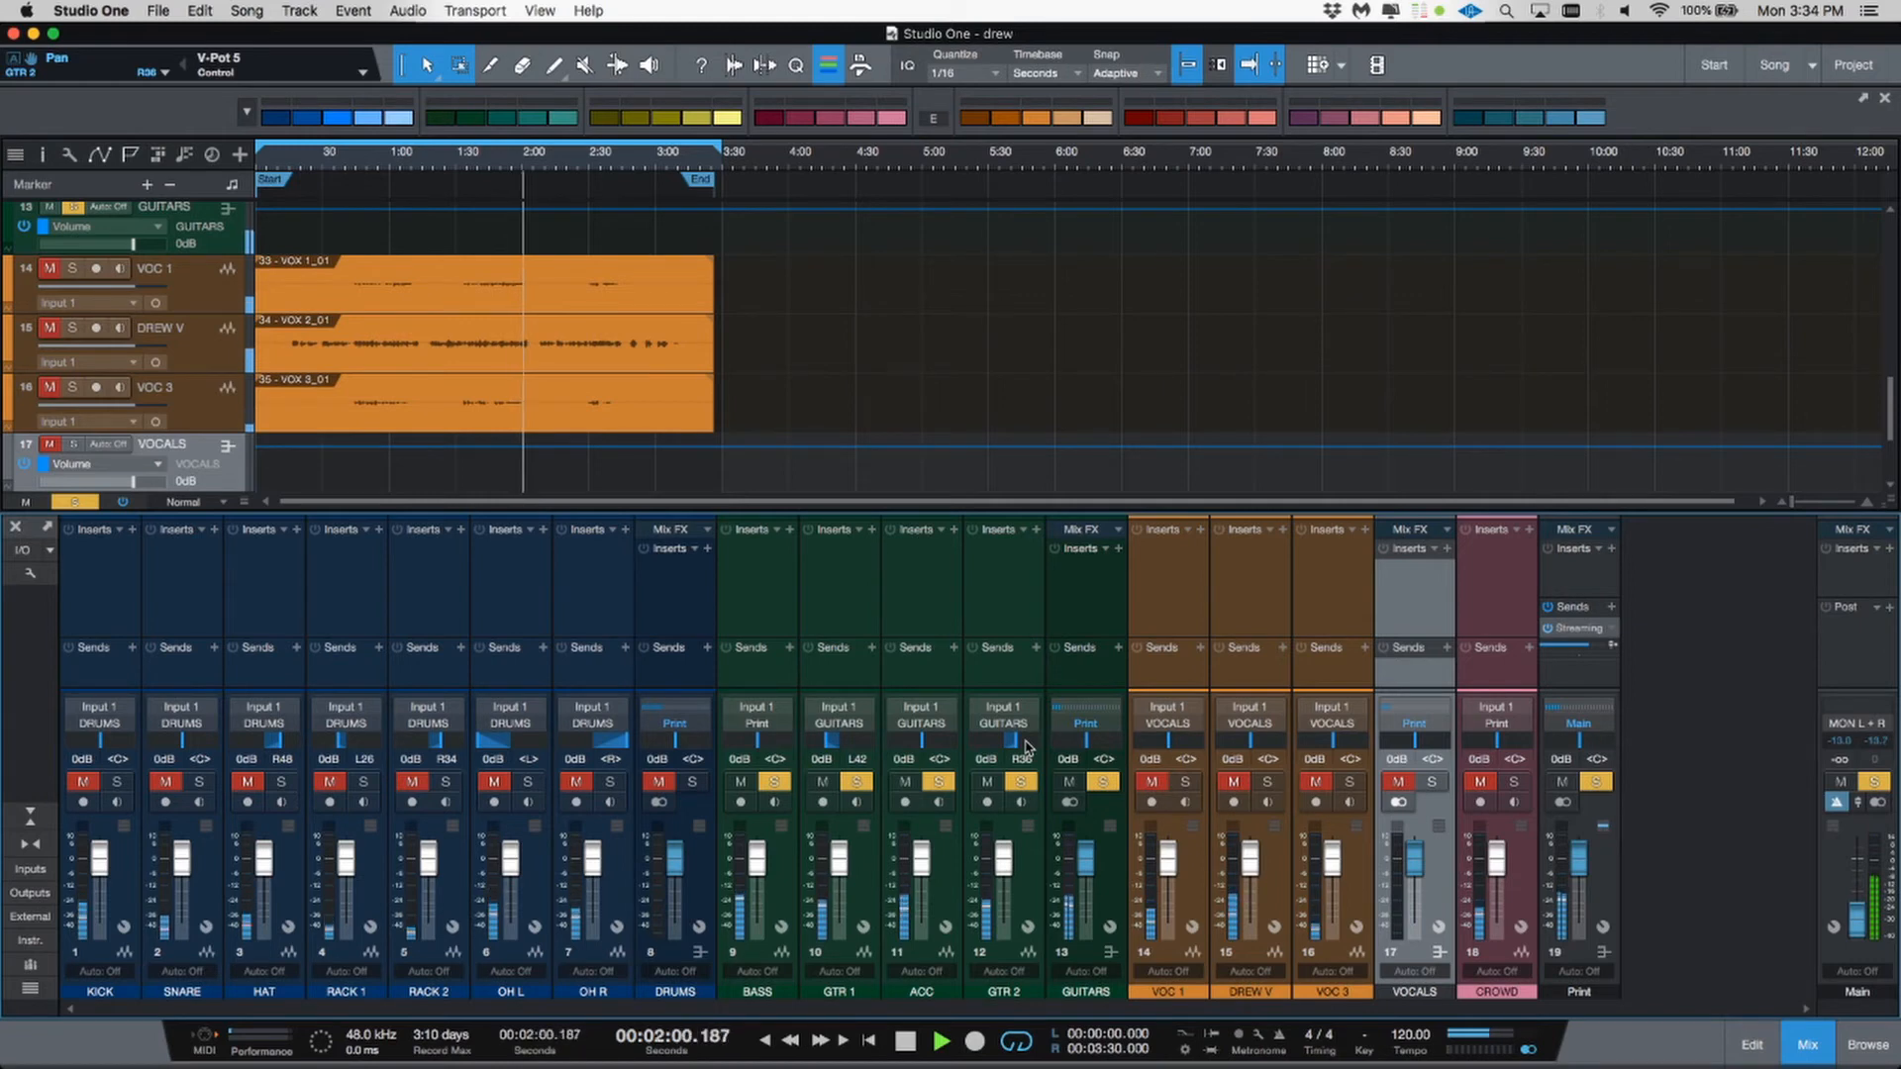
# Step: Stop and restart playback and clear the channel solos
pyautogui.press('space')
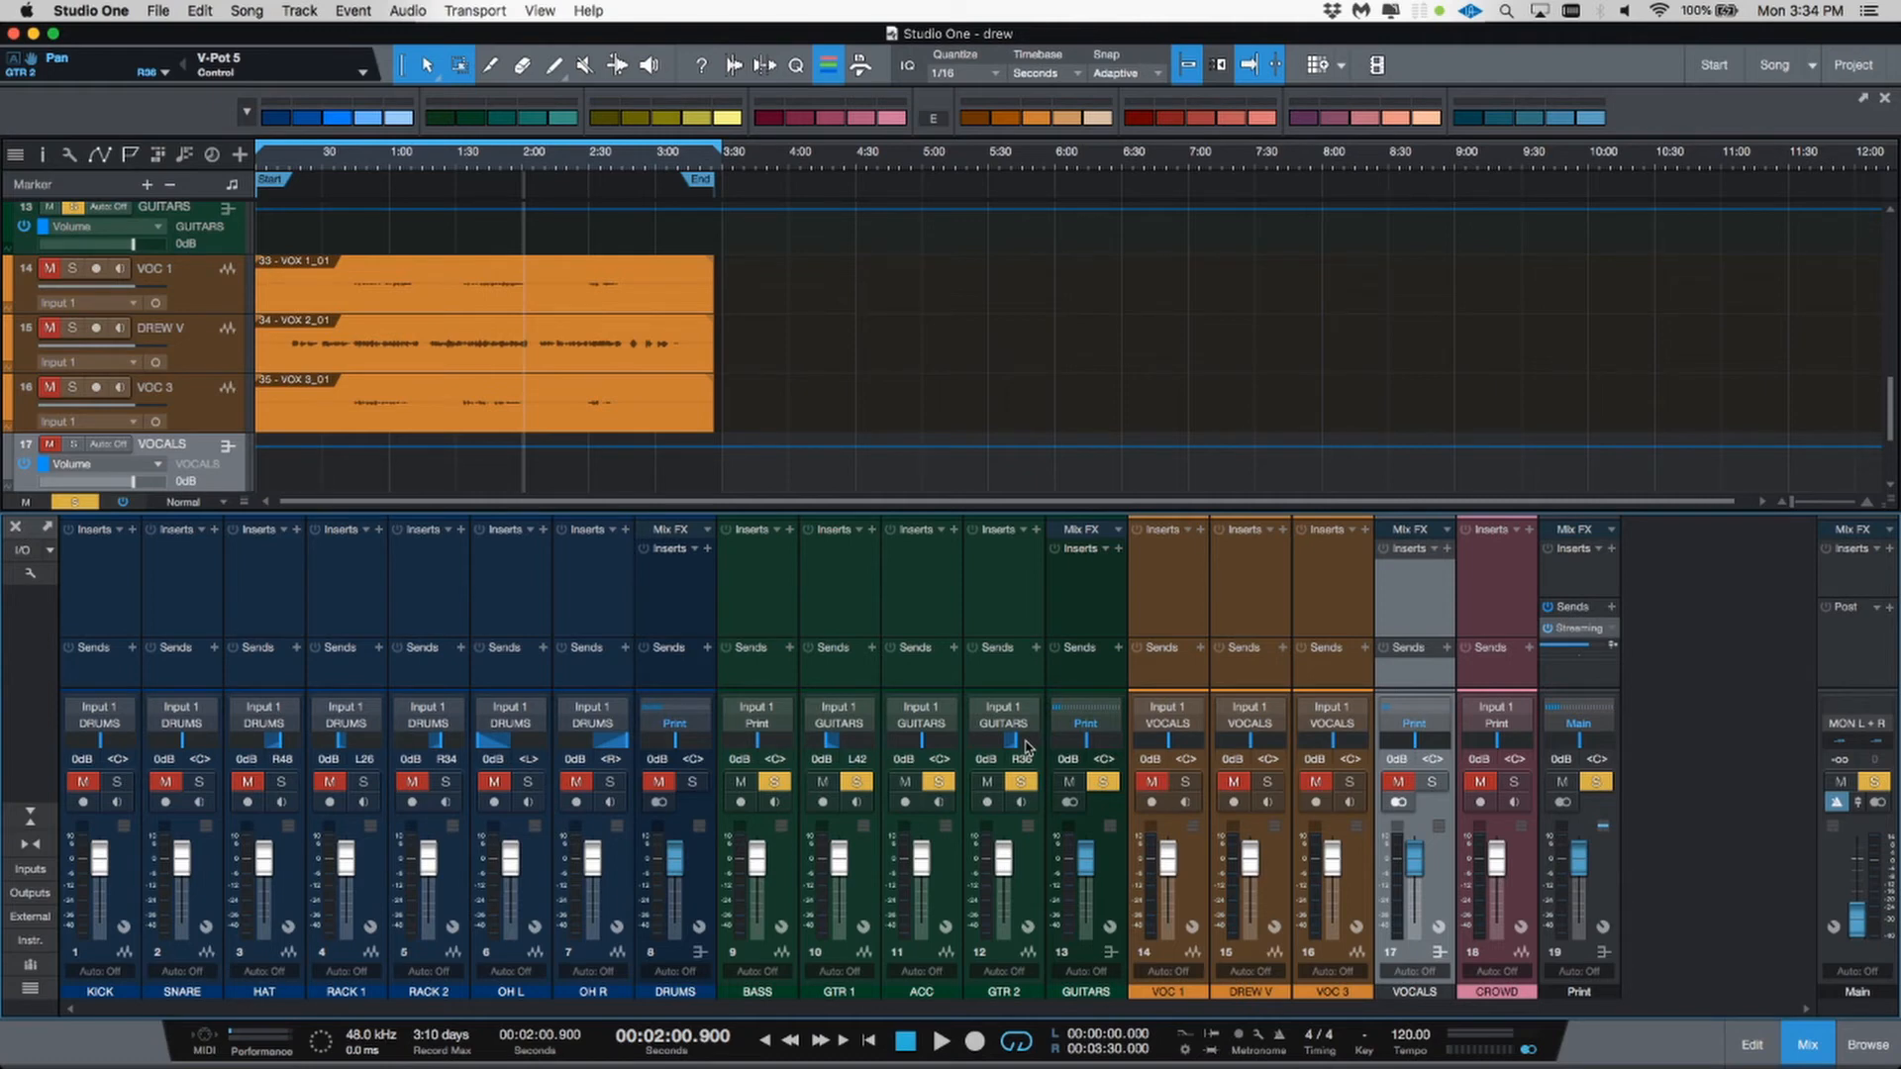
pyautogui.press('space')
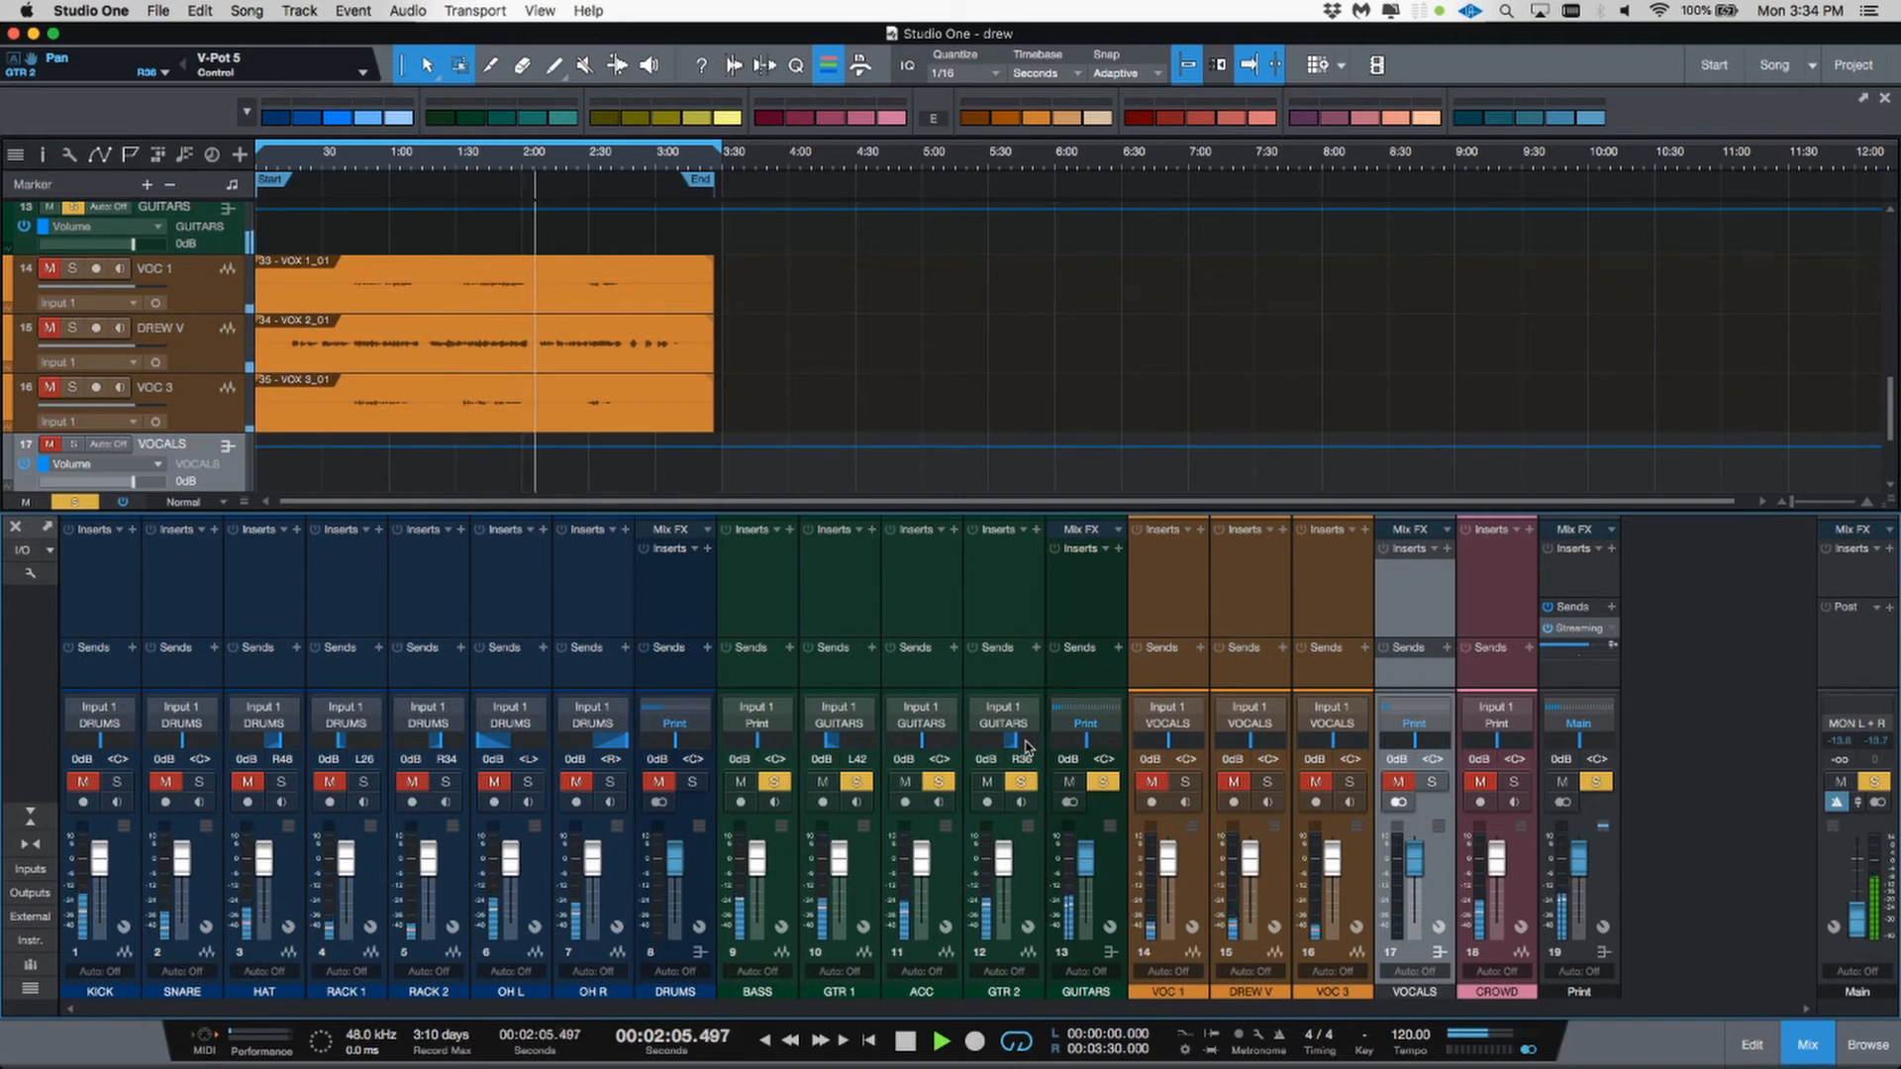
pyautogui.press('space')
pyautogui.press('space')
pyautogui.press('s')
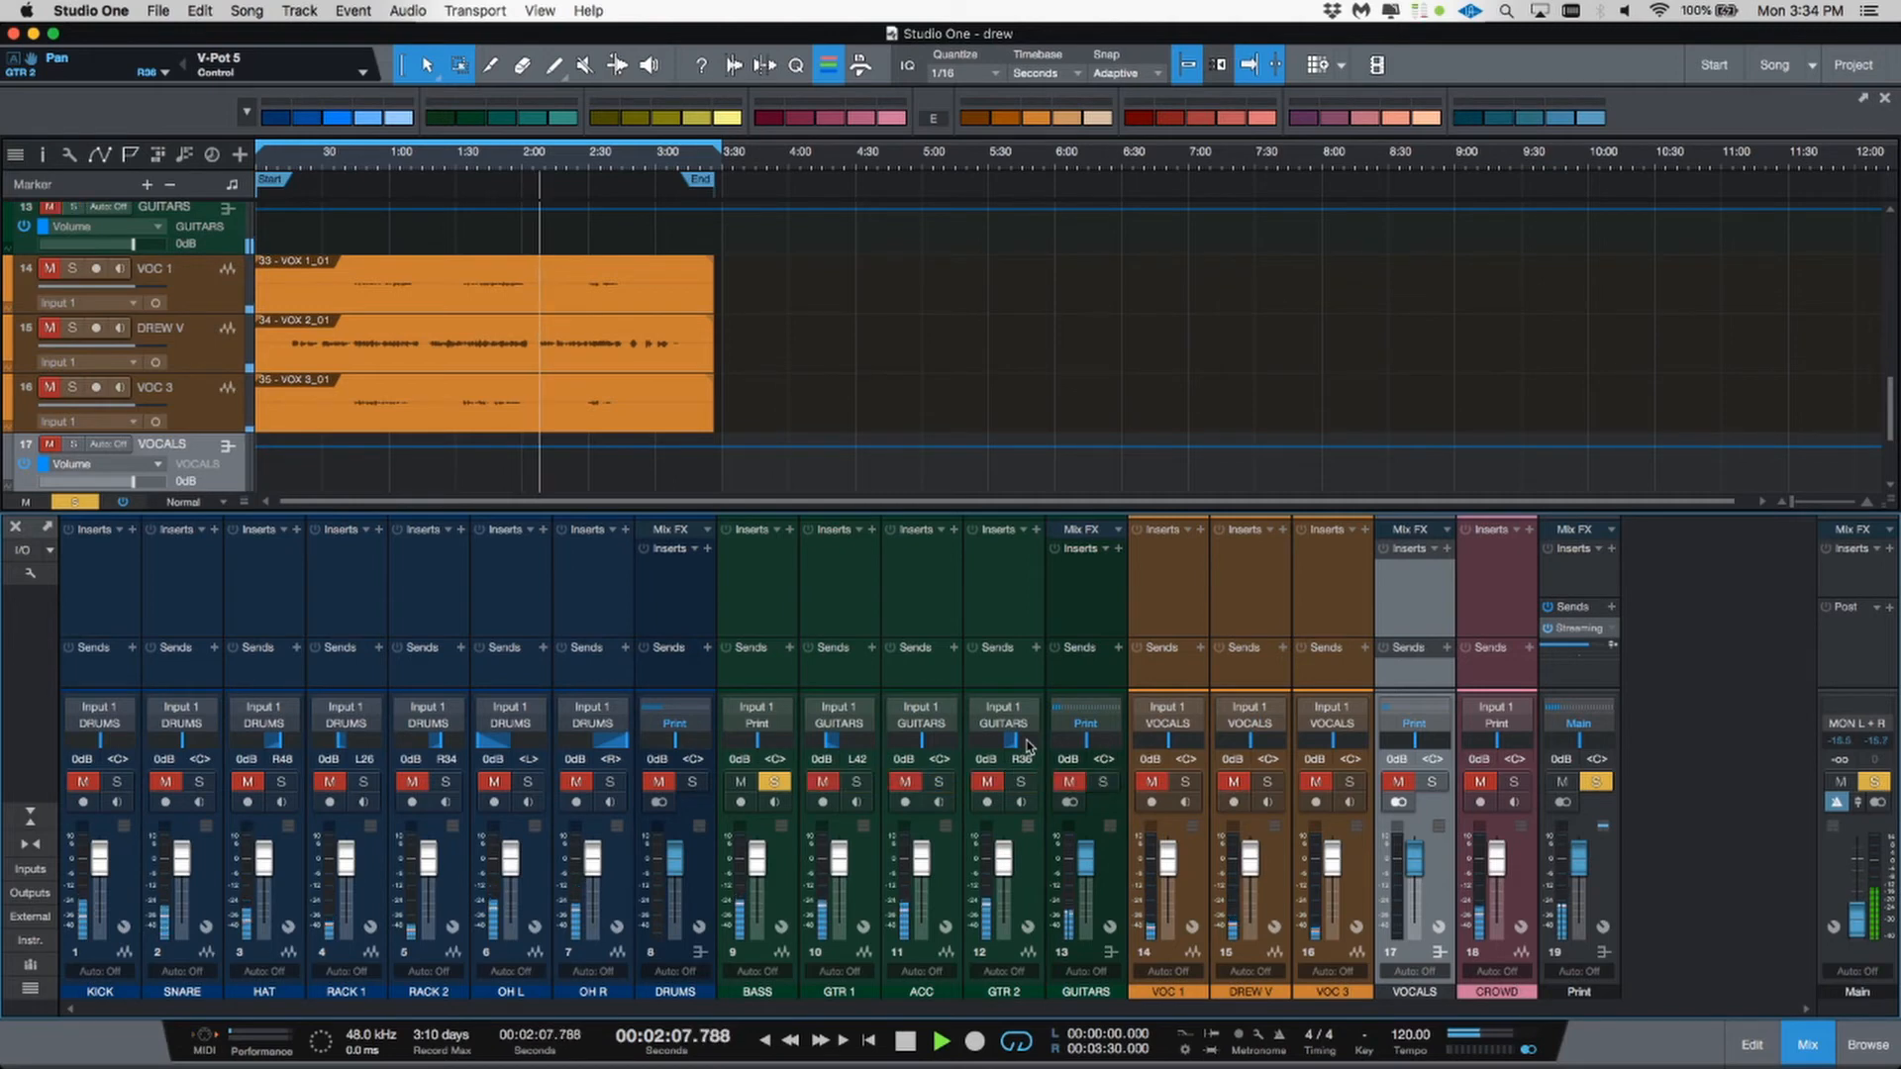
pyautogui.hotkey('shift', 's')
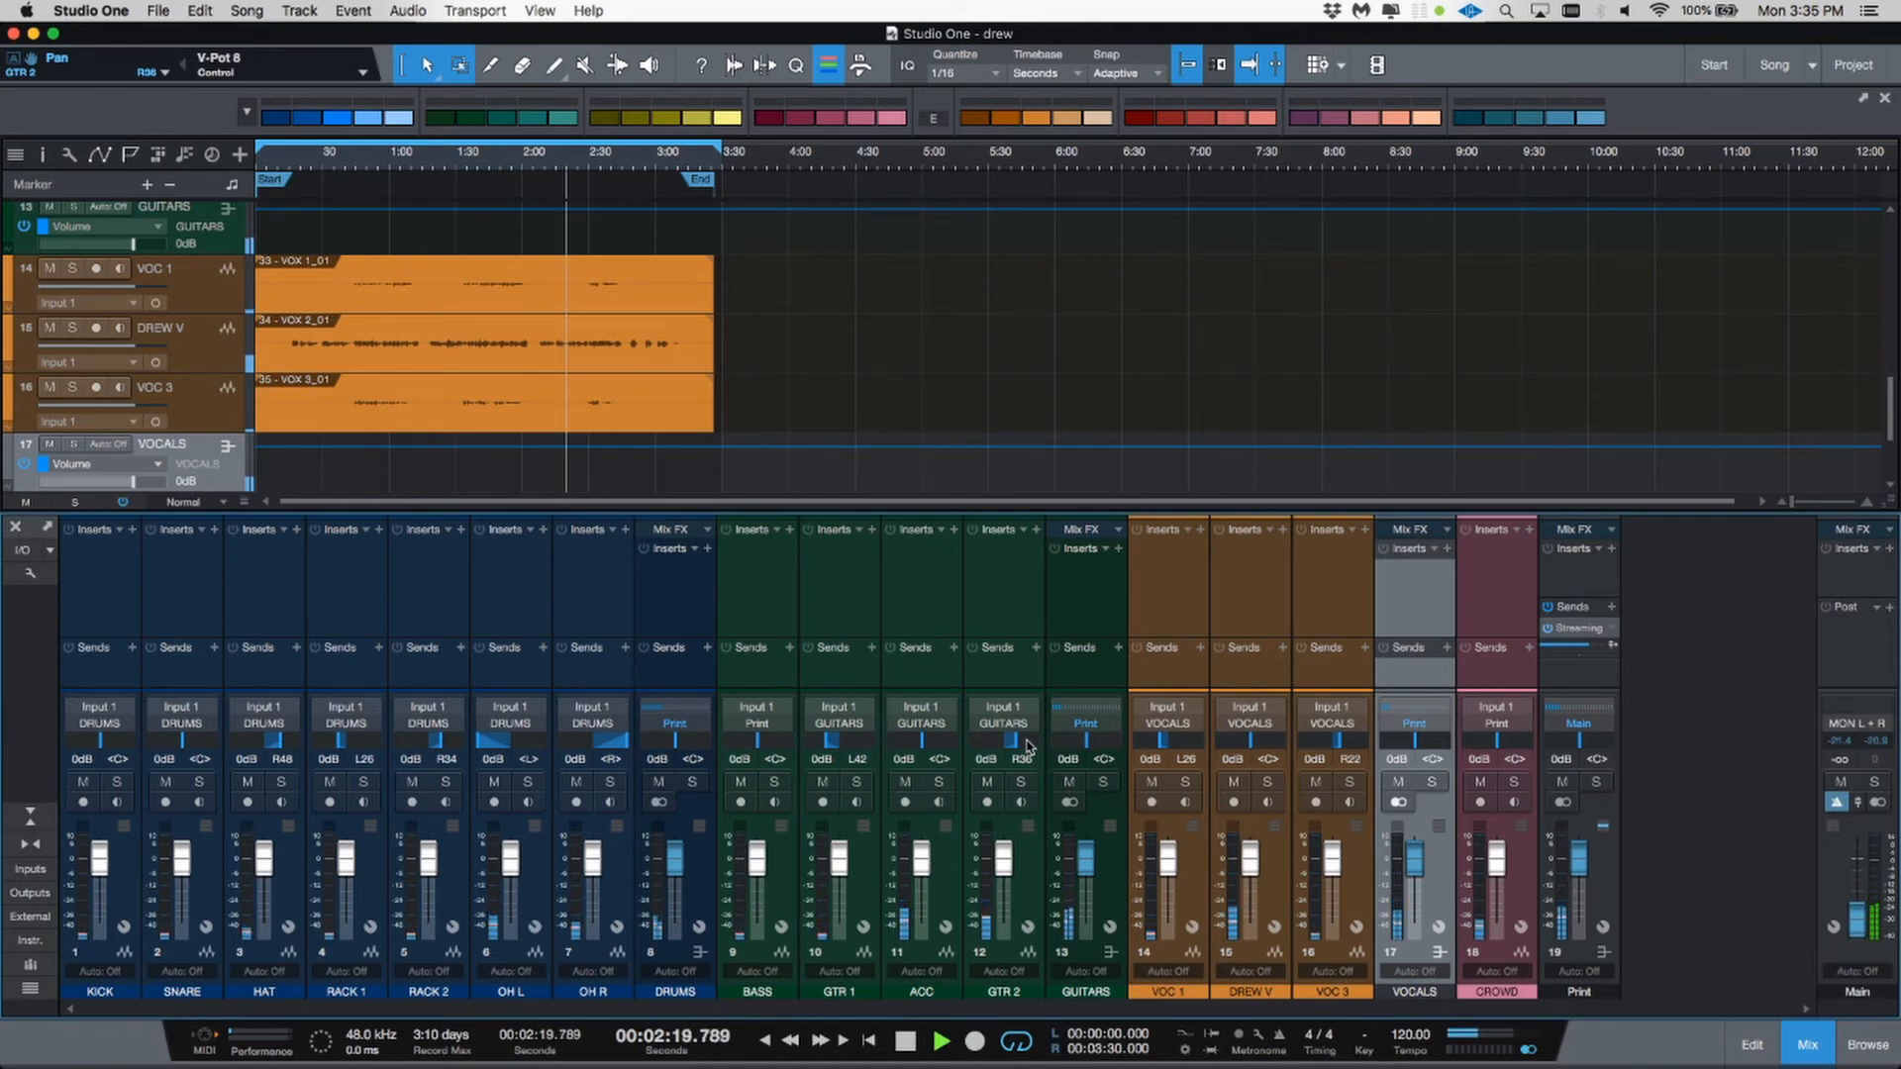
pyautogui.press('space')
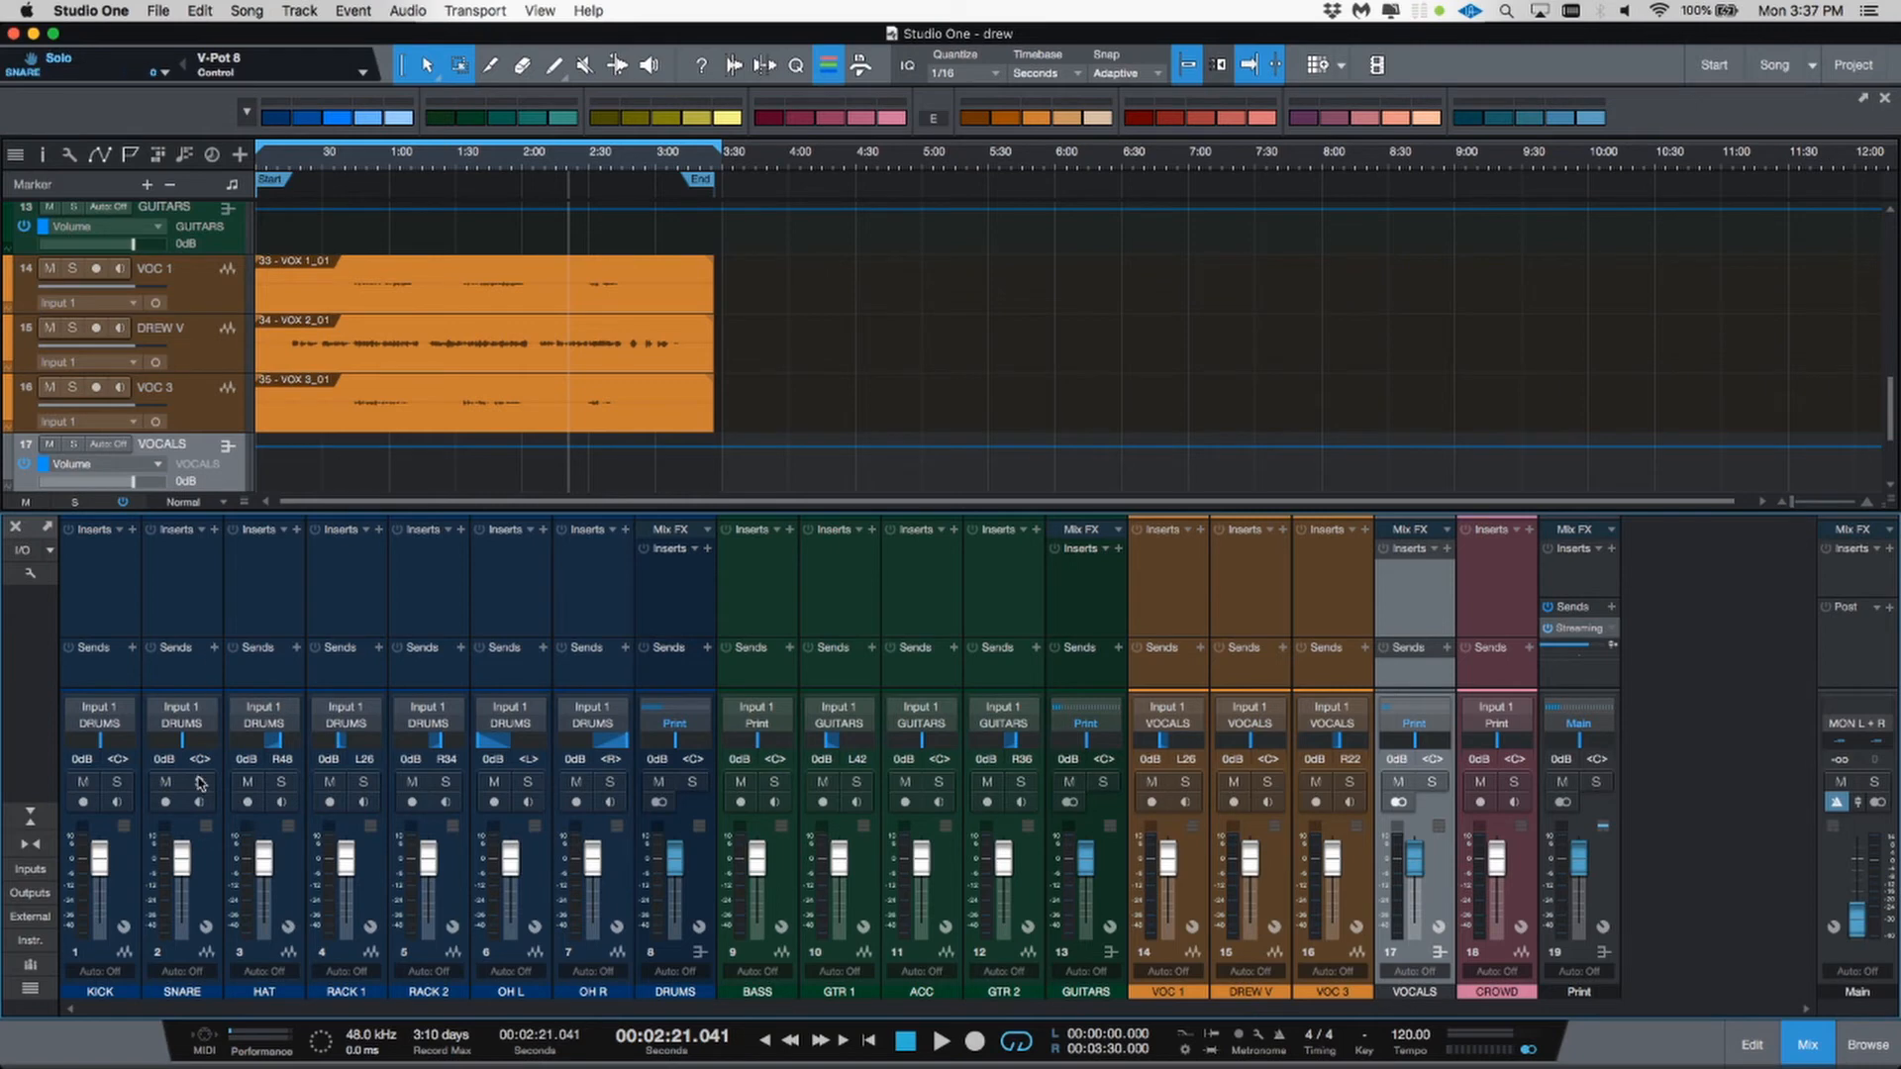
# Step: Add an FX channel after the SNARE channel and name it SNARE VERB
pyautogui.click(210, 858)
pyautogui.rightClick(210, 857)
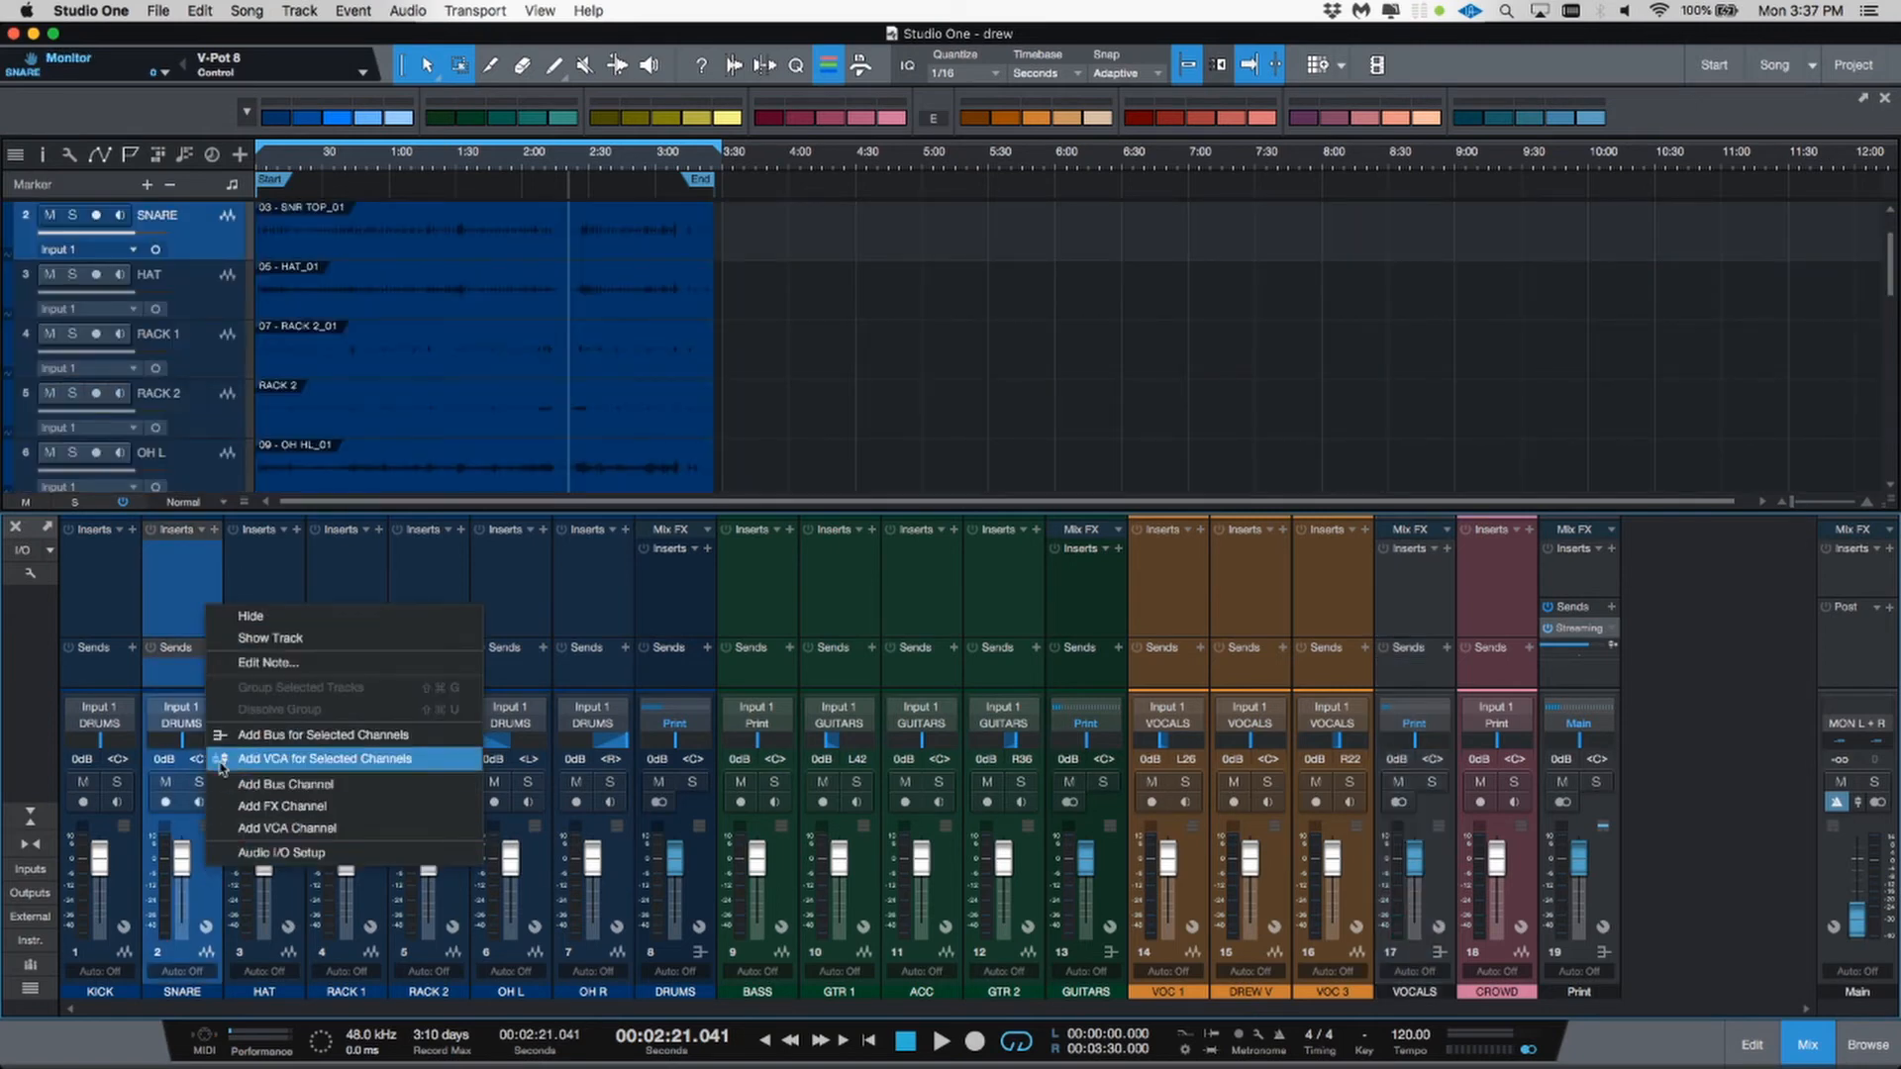
pyautogui.click(247, 807)
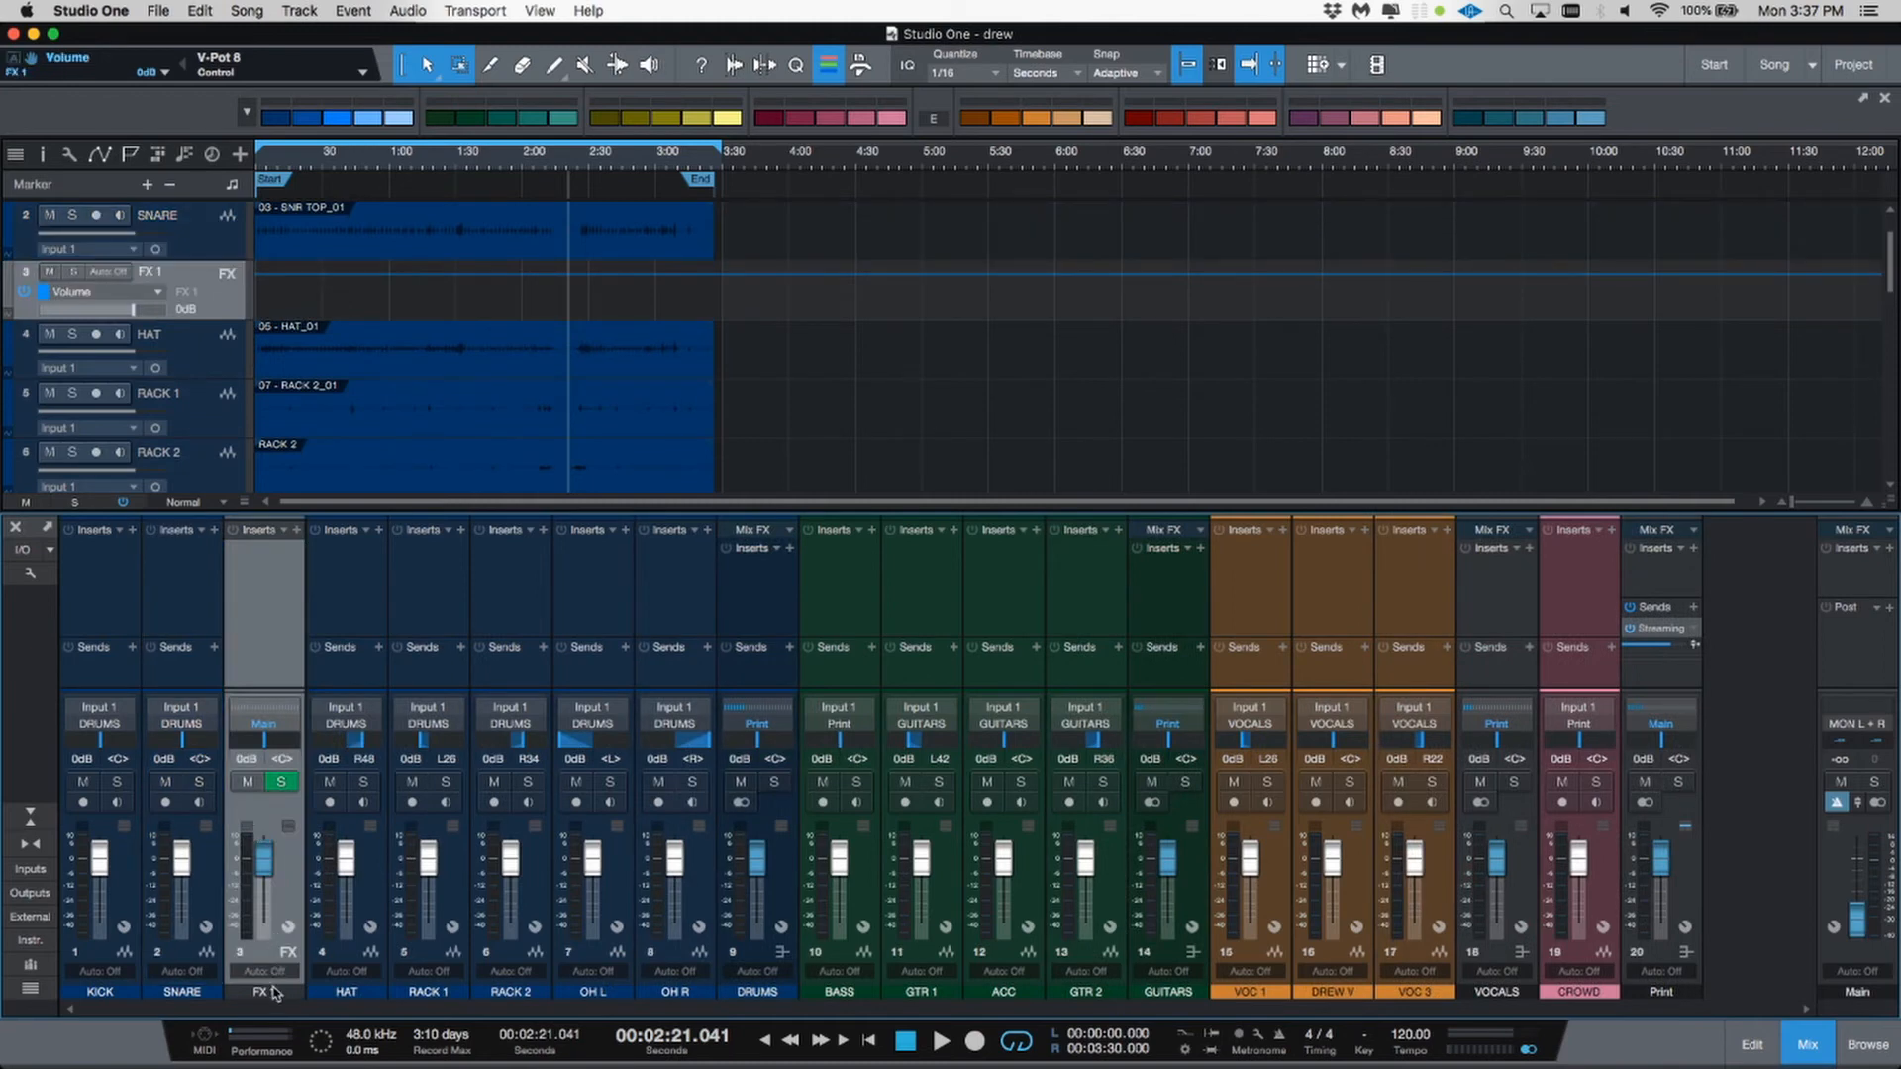
pyautogui.doubleClick(274, 991)
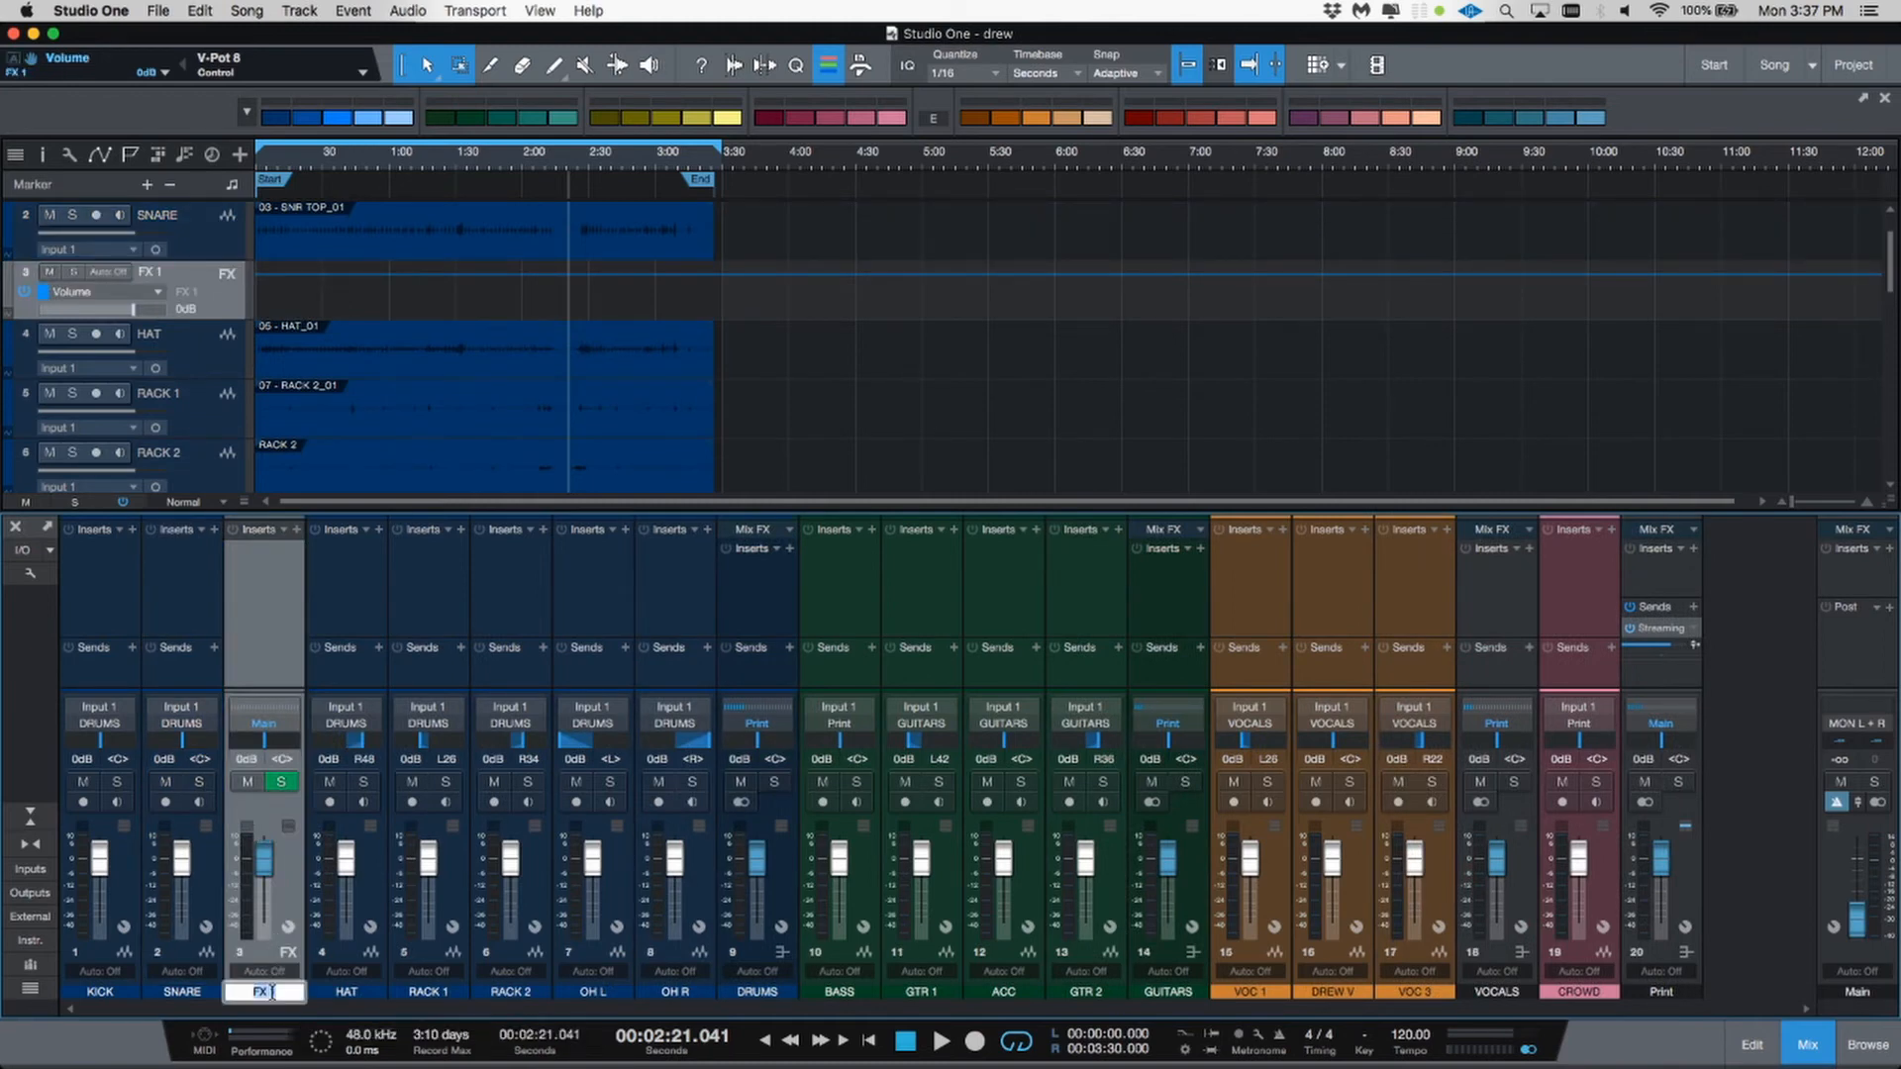
pyautogui.write('SNARE VERB')
pyautogui.press('Return')
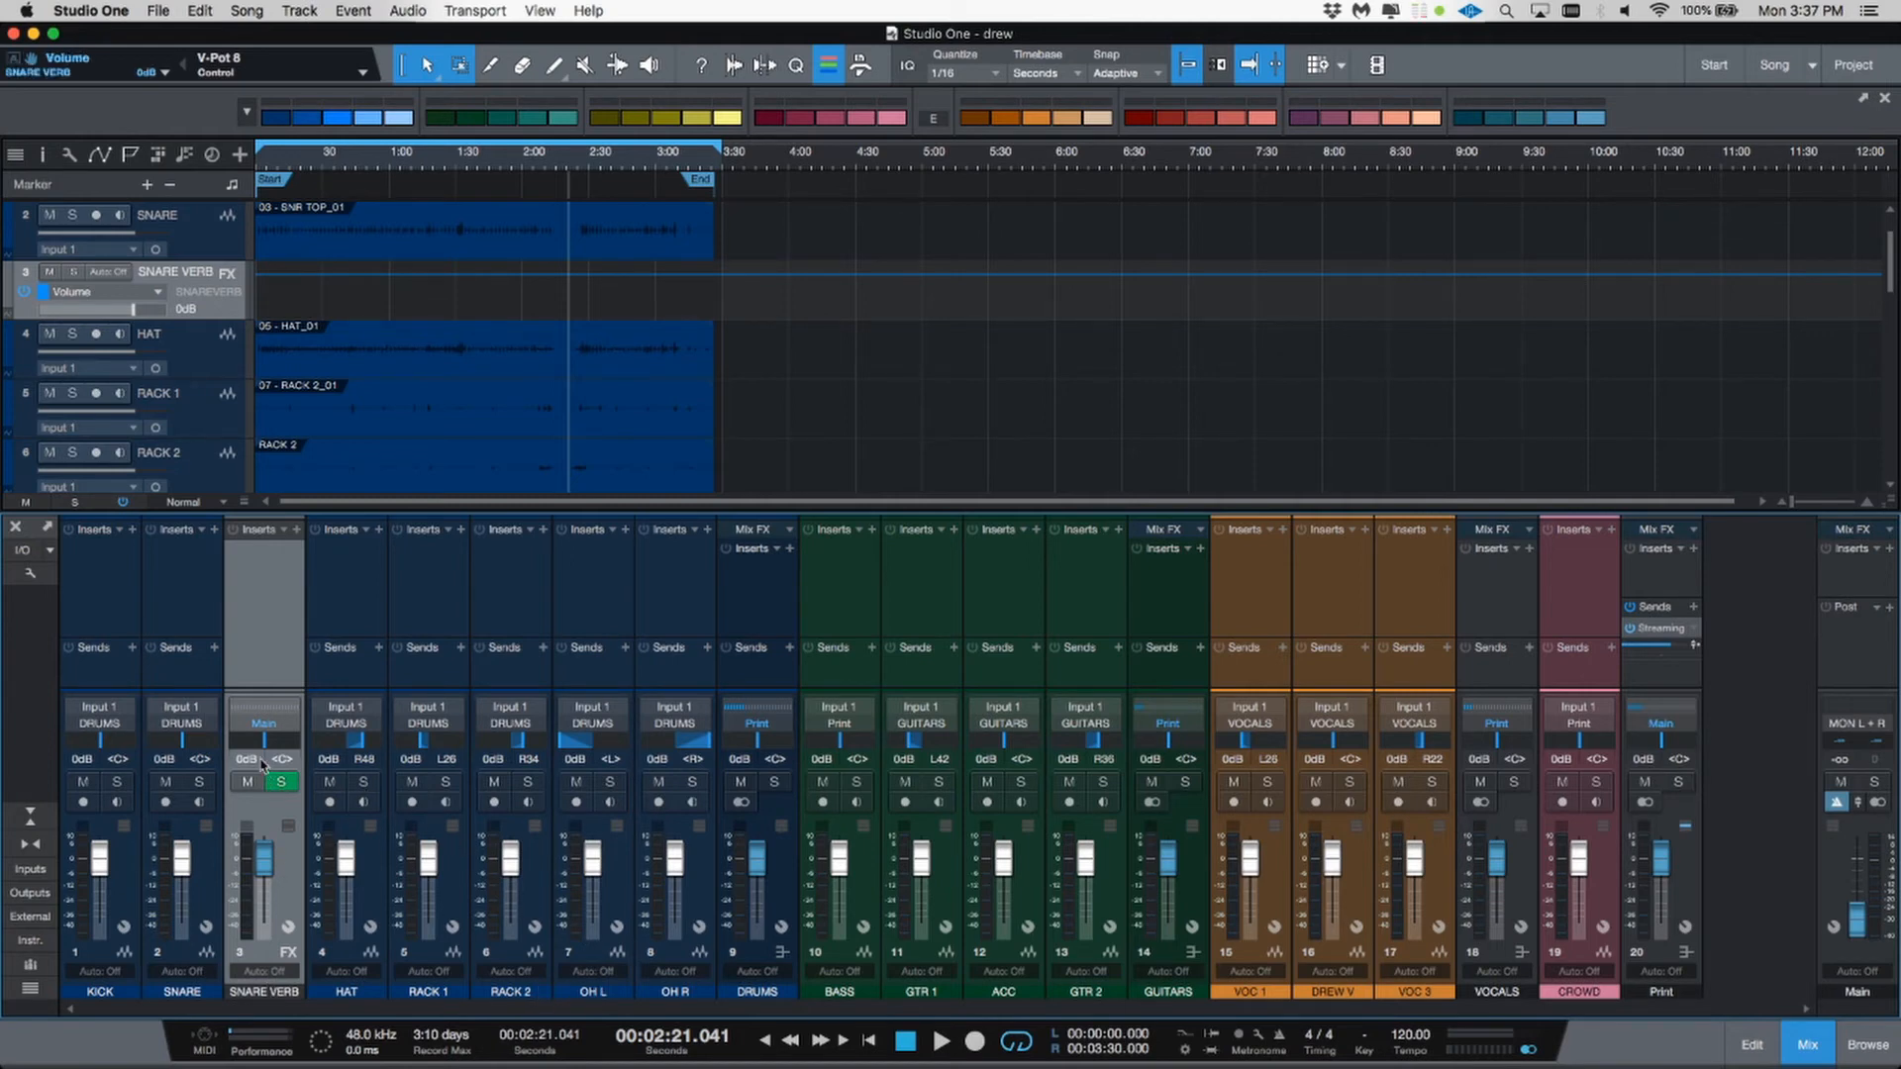
# Step: Route the SNARE VERB channel's output to the Print bus
pyautogui.click(264, 728)
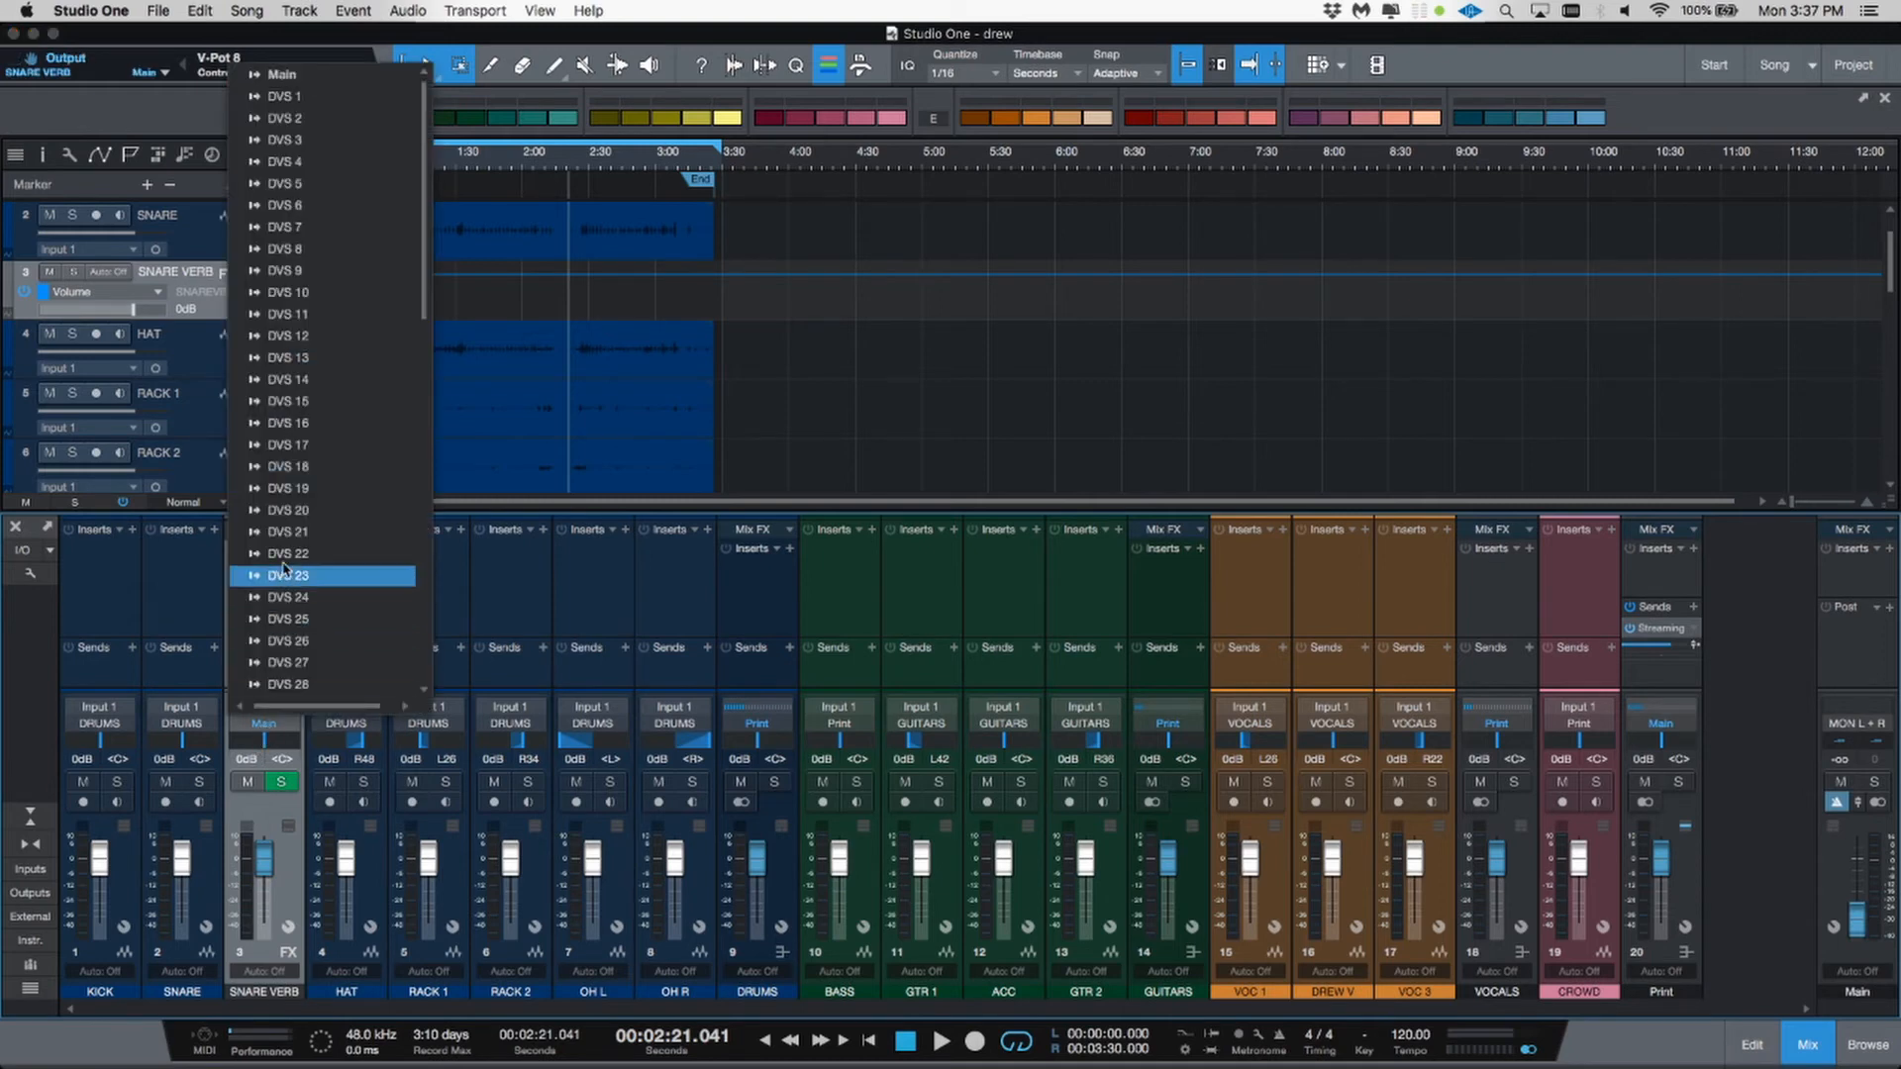
pyautogui.scroll(-10, 277, 575)
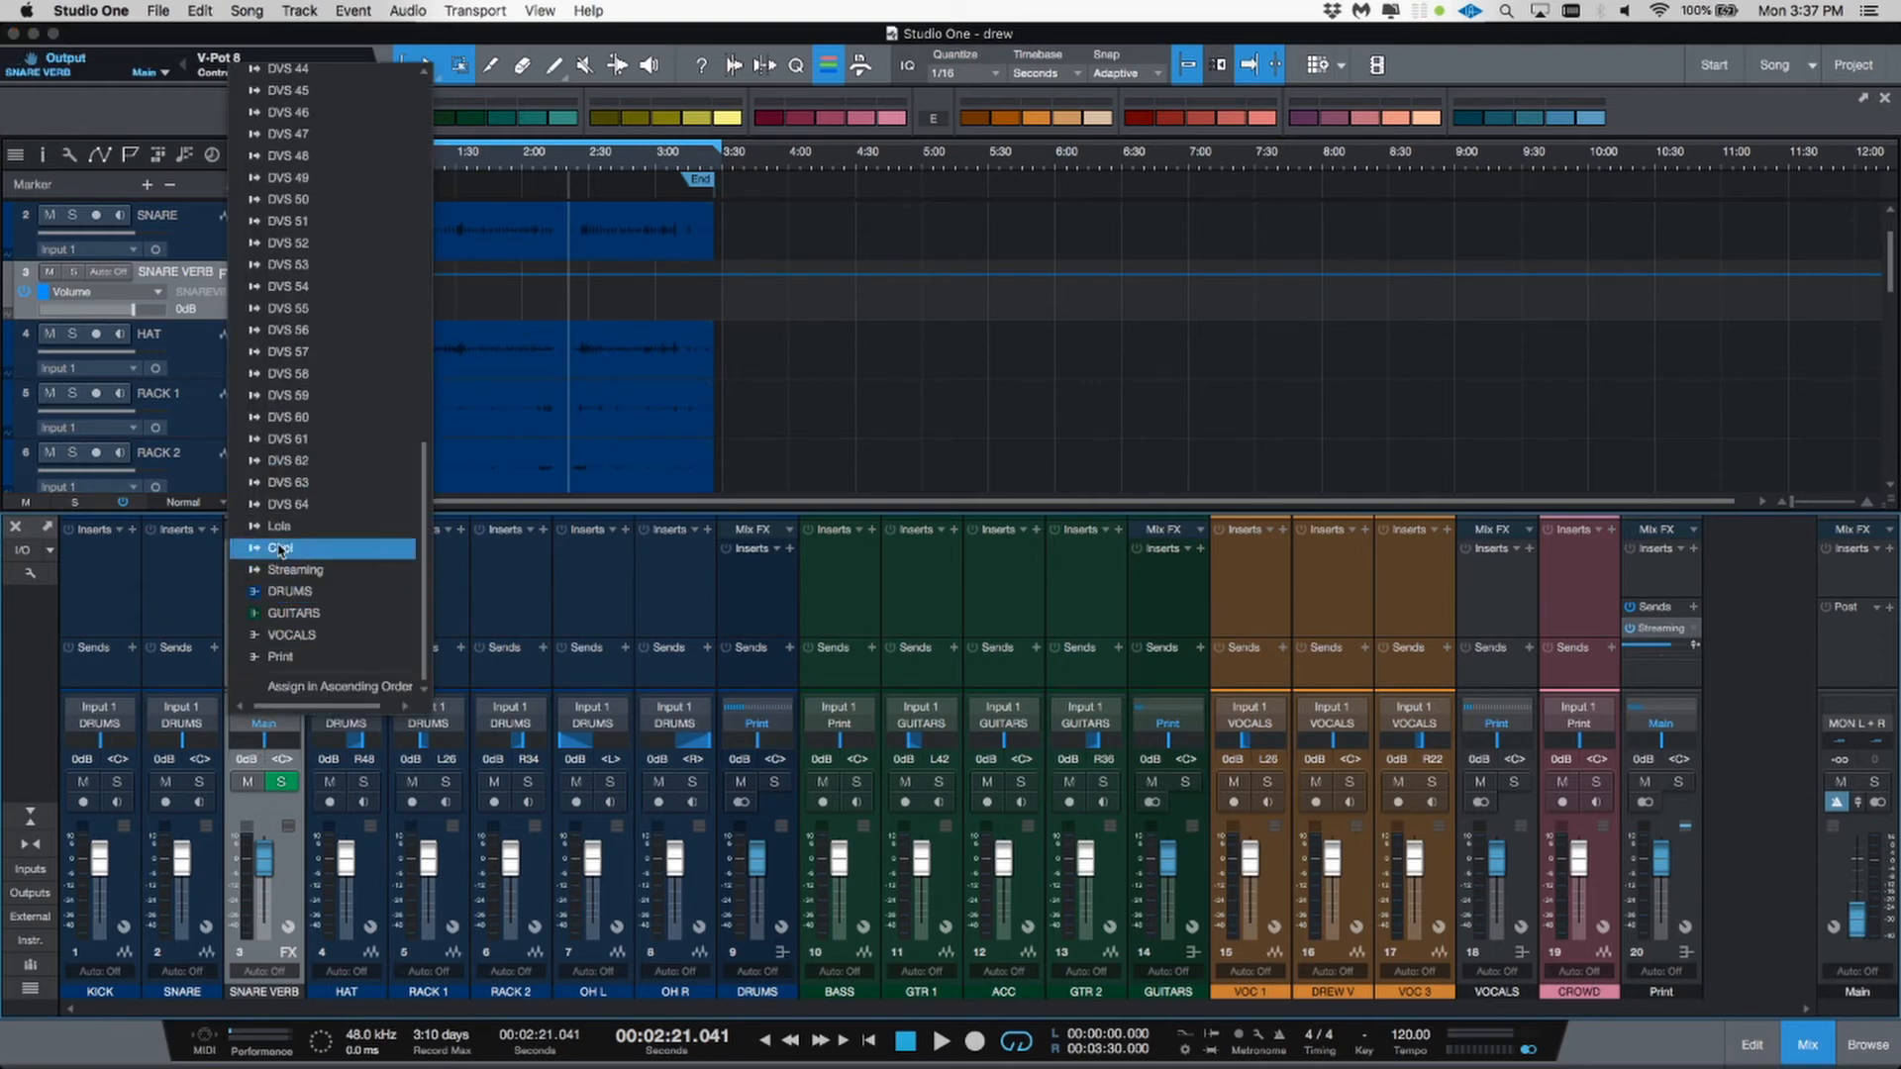
pyautogui.click(300, 656)
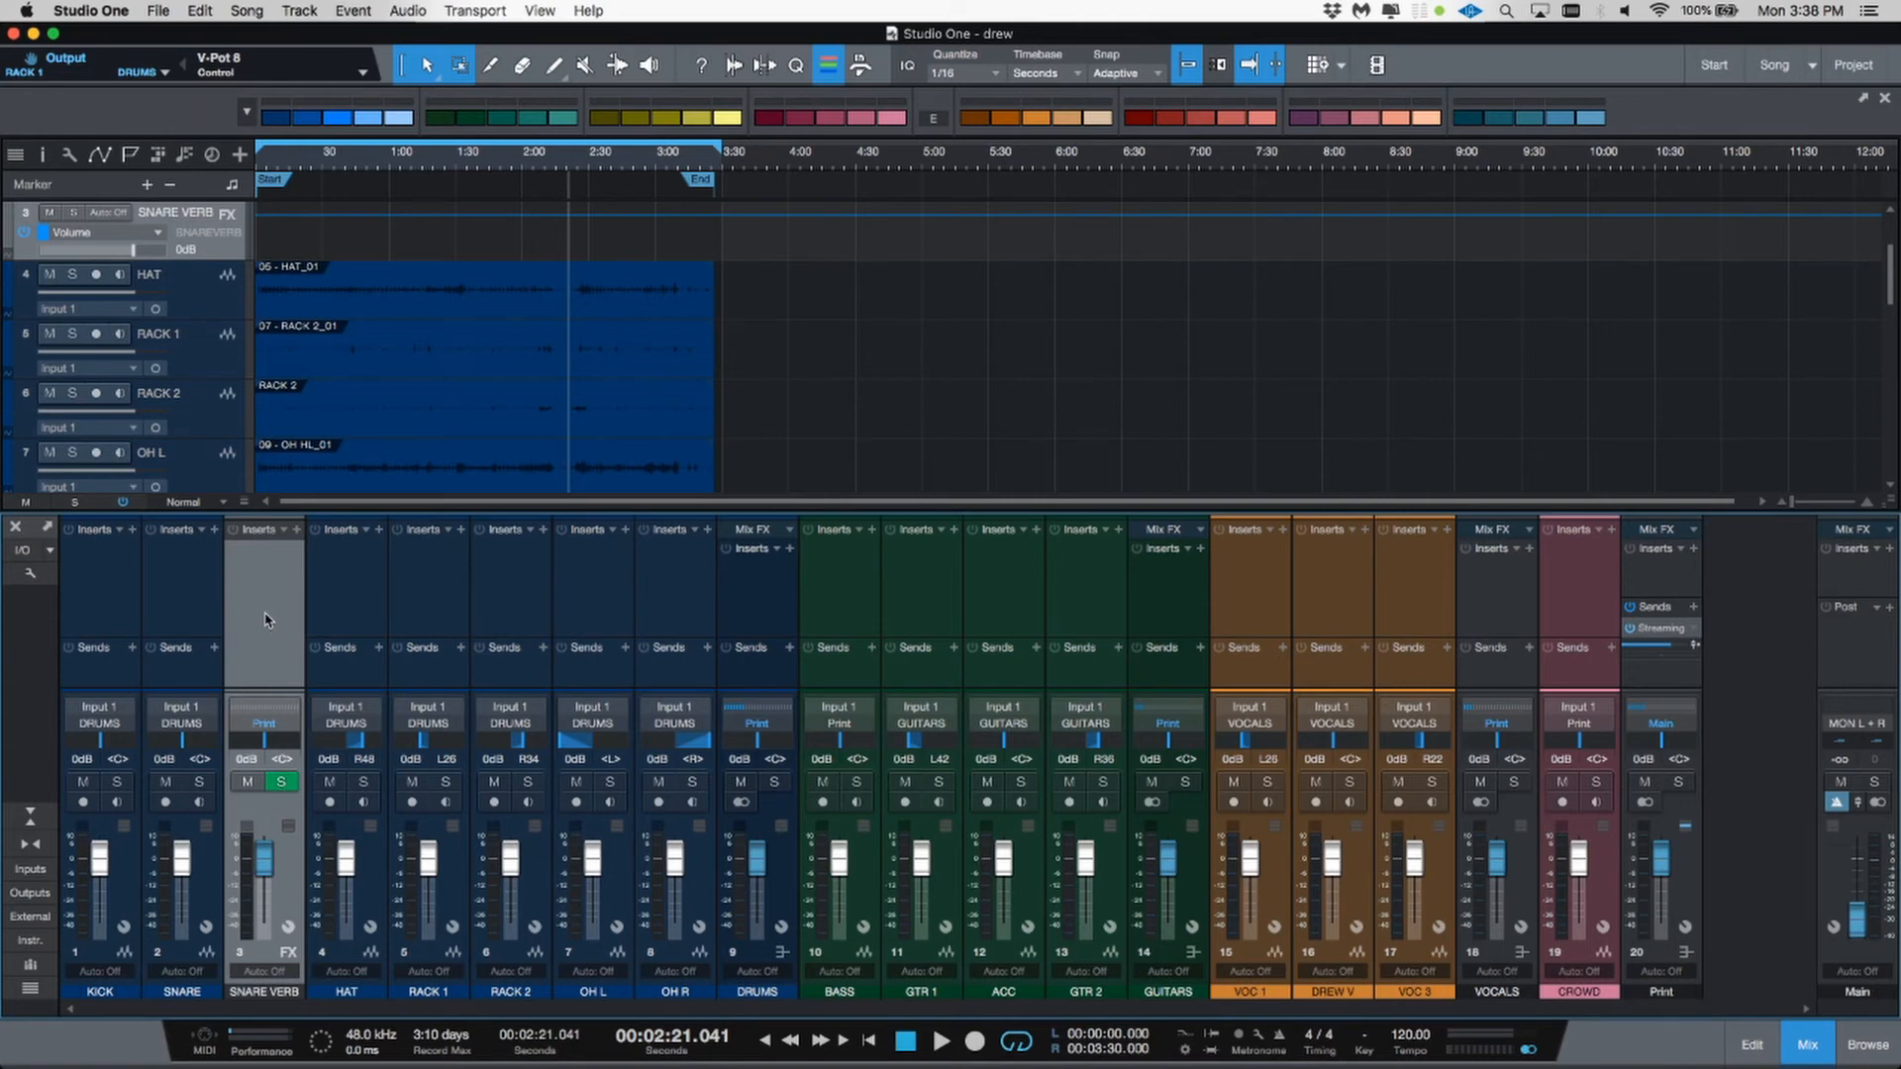
# Step: Select the OH L and OH R channels, add a bus for them, and name it OVERHEADS
pyautogui.click(570, 624)
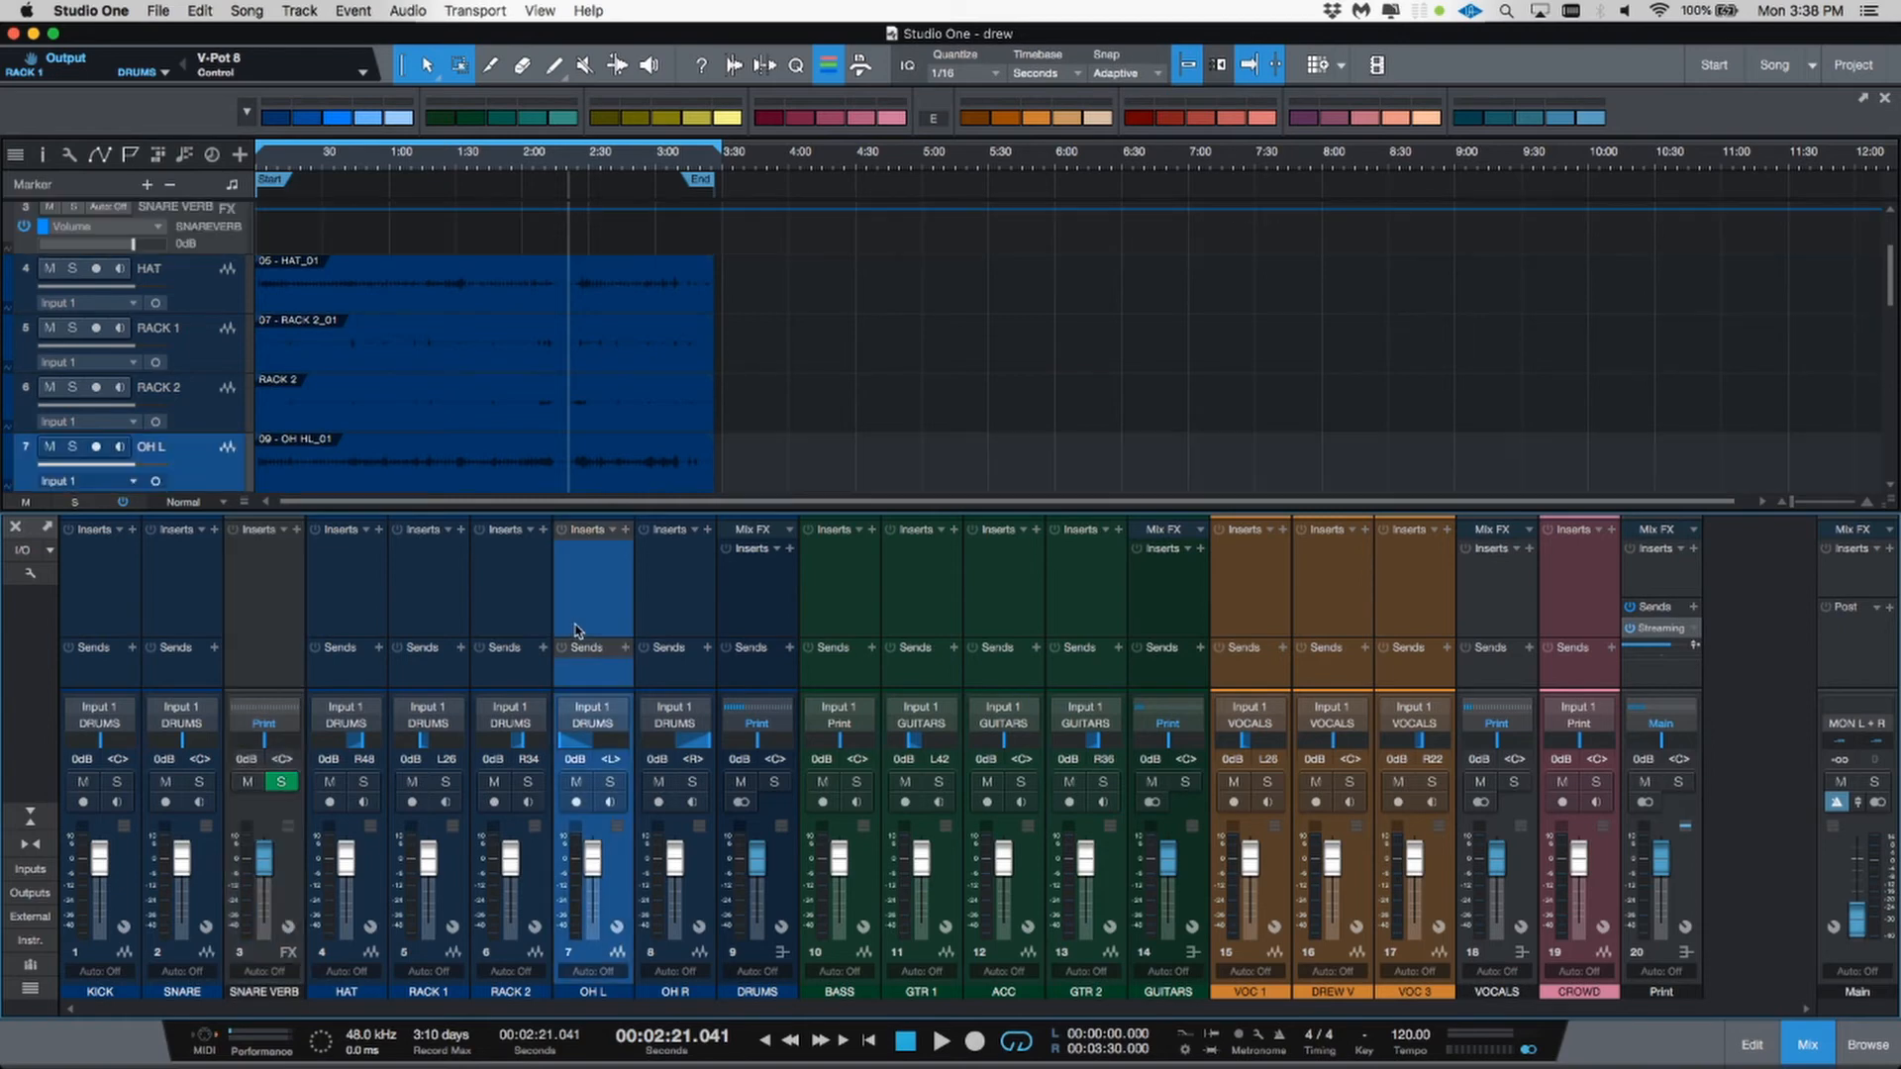
pyautogui.keyDown('shift'); pyautogui.click(668, 623); pyautogui.keyUp('shift')
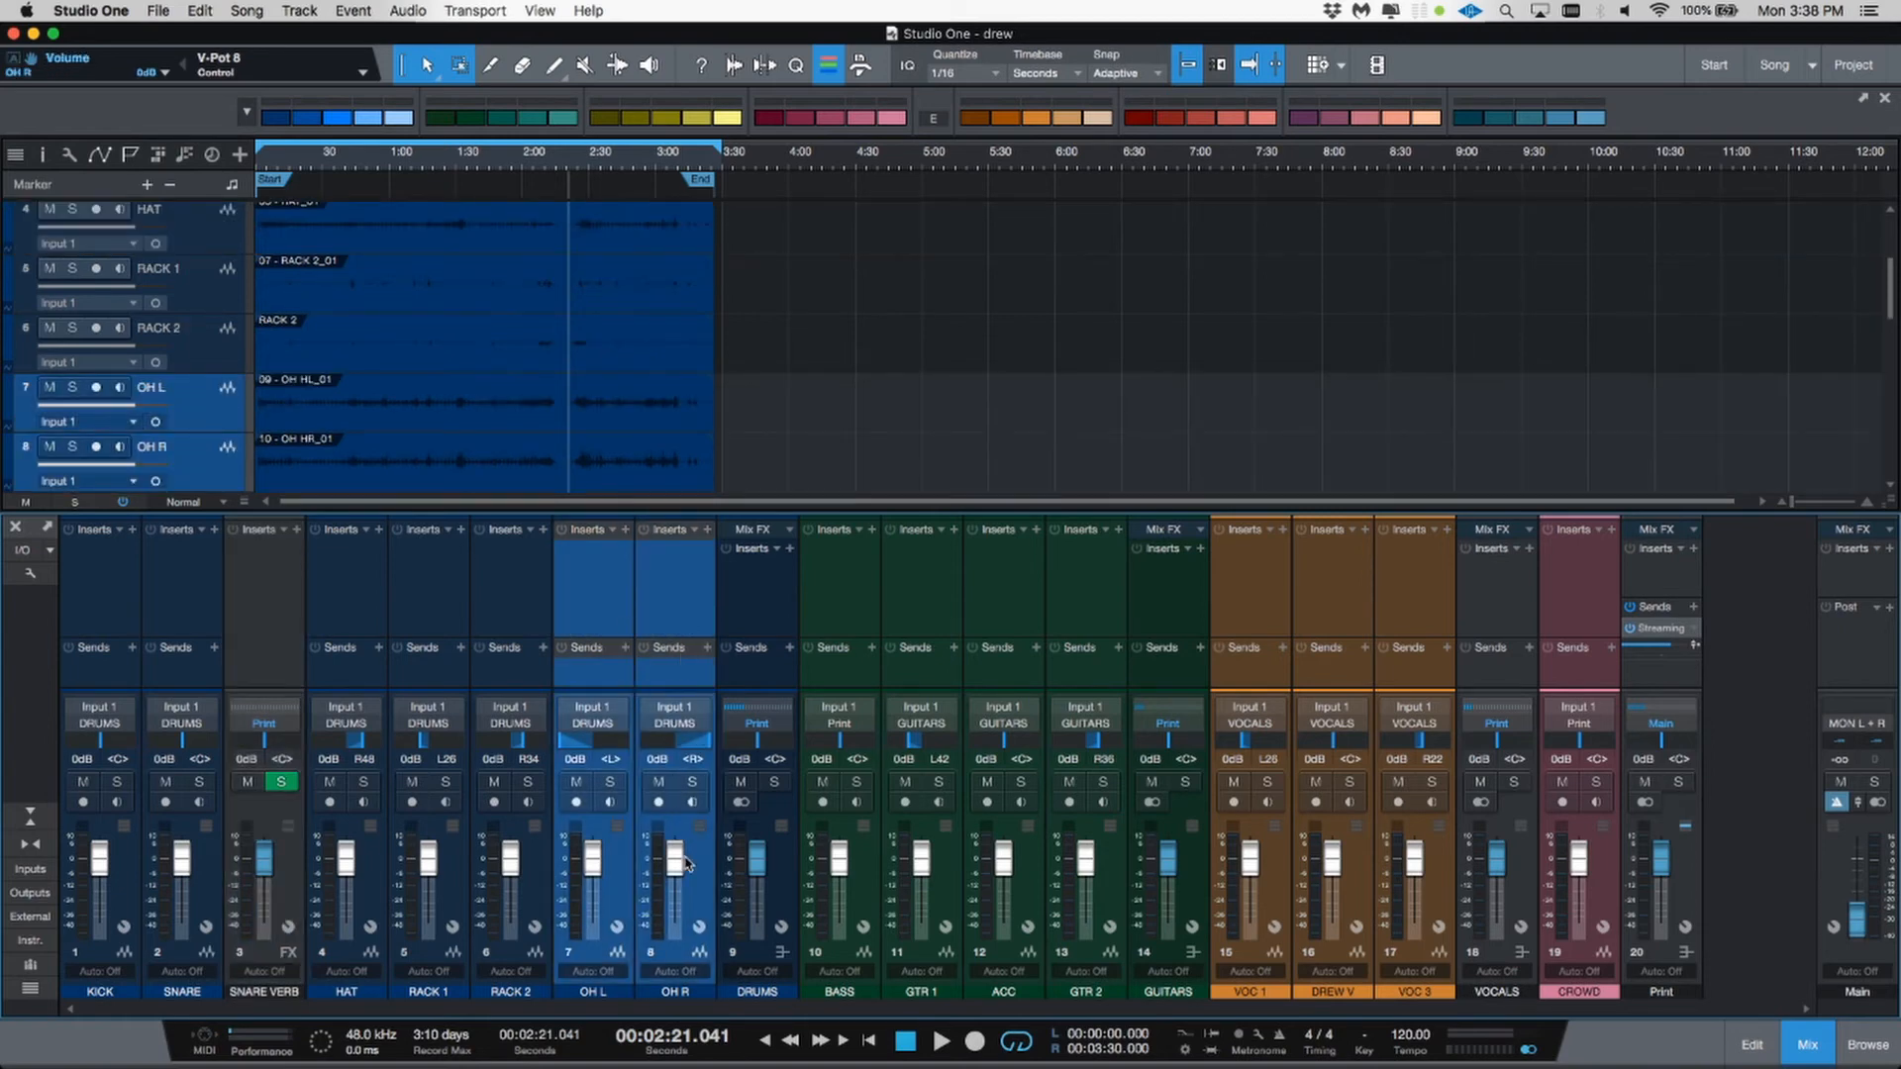
pyautogui.rightClick(690, 874)
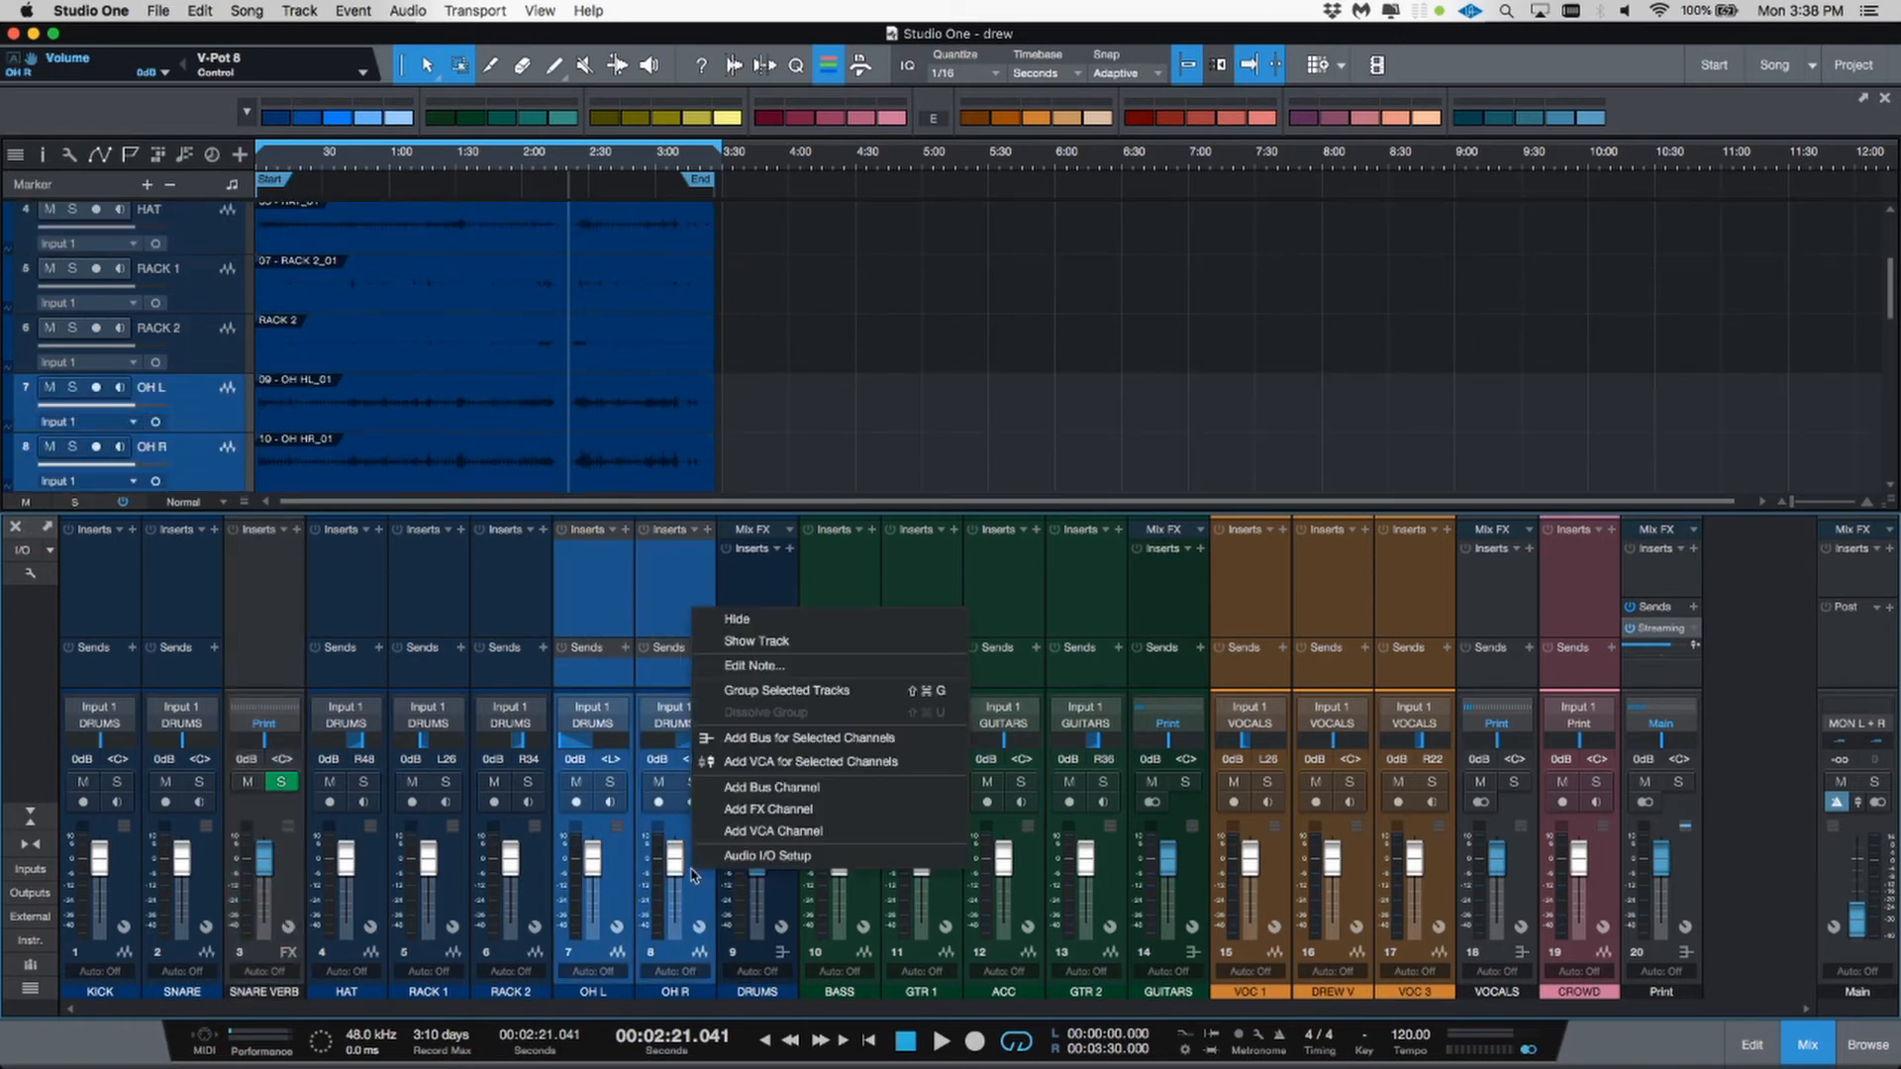
pyautogui.click(735, 738)
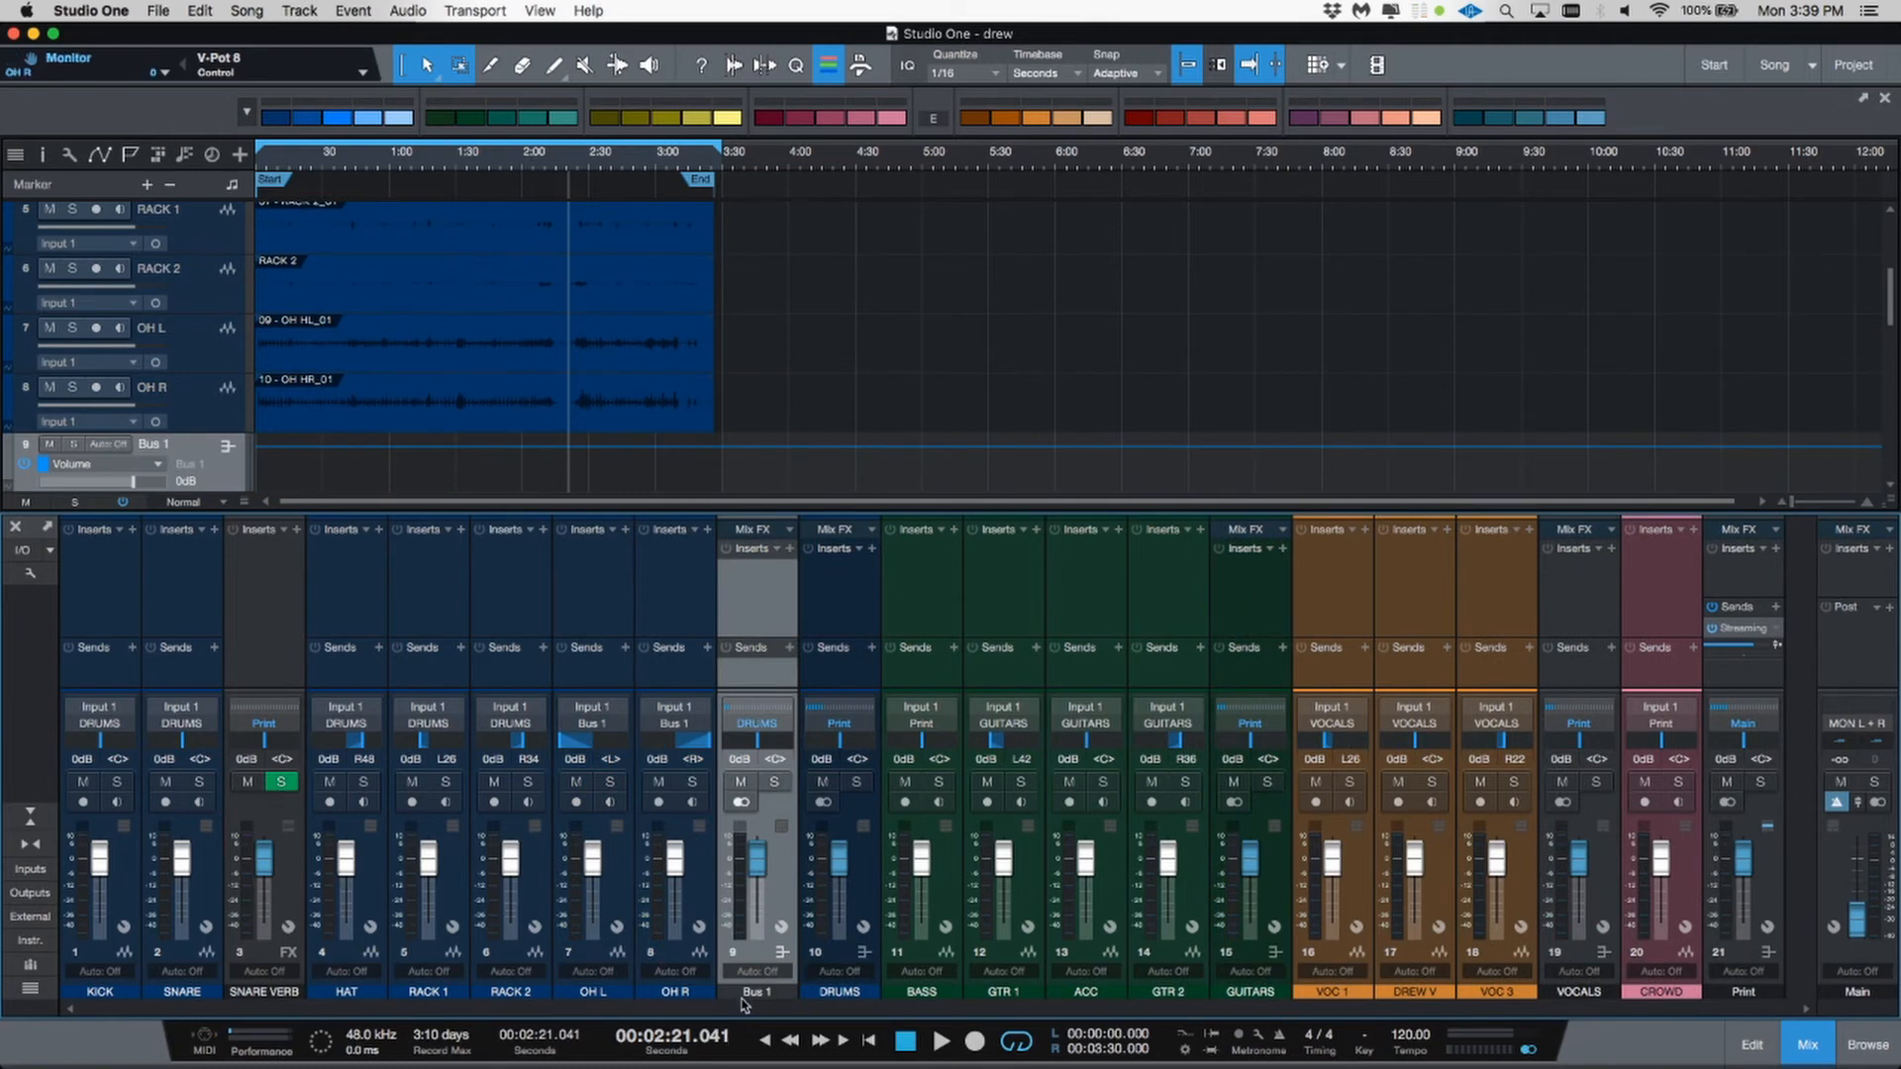
pyautogui.doubleClick(749, 993)
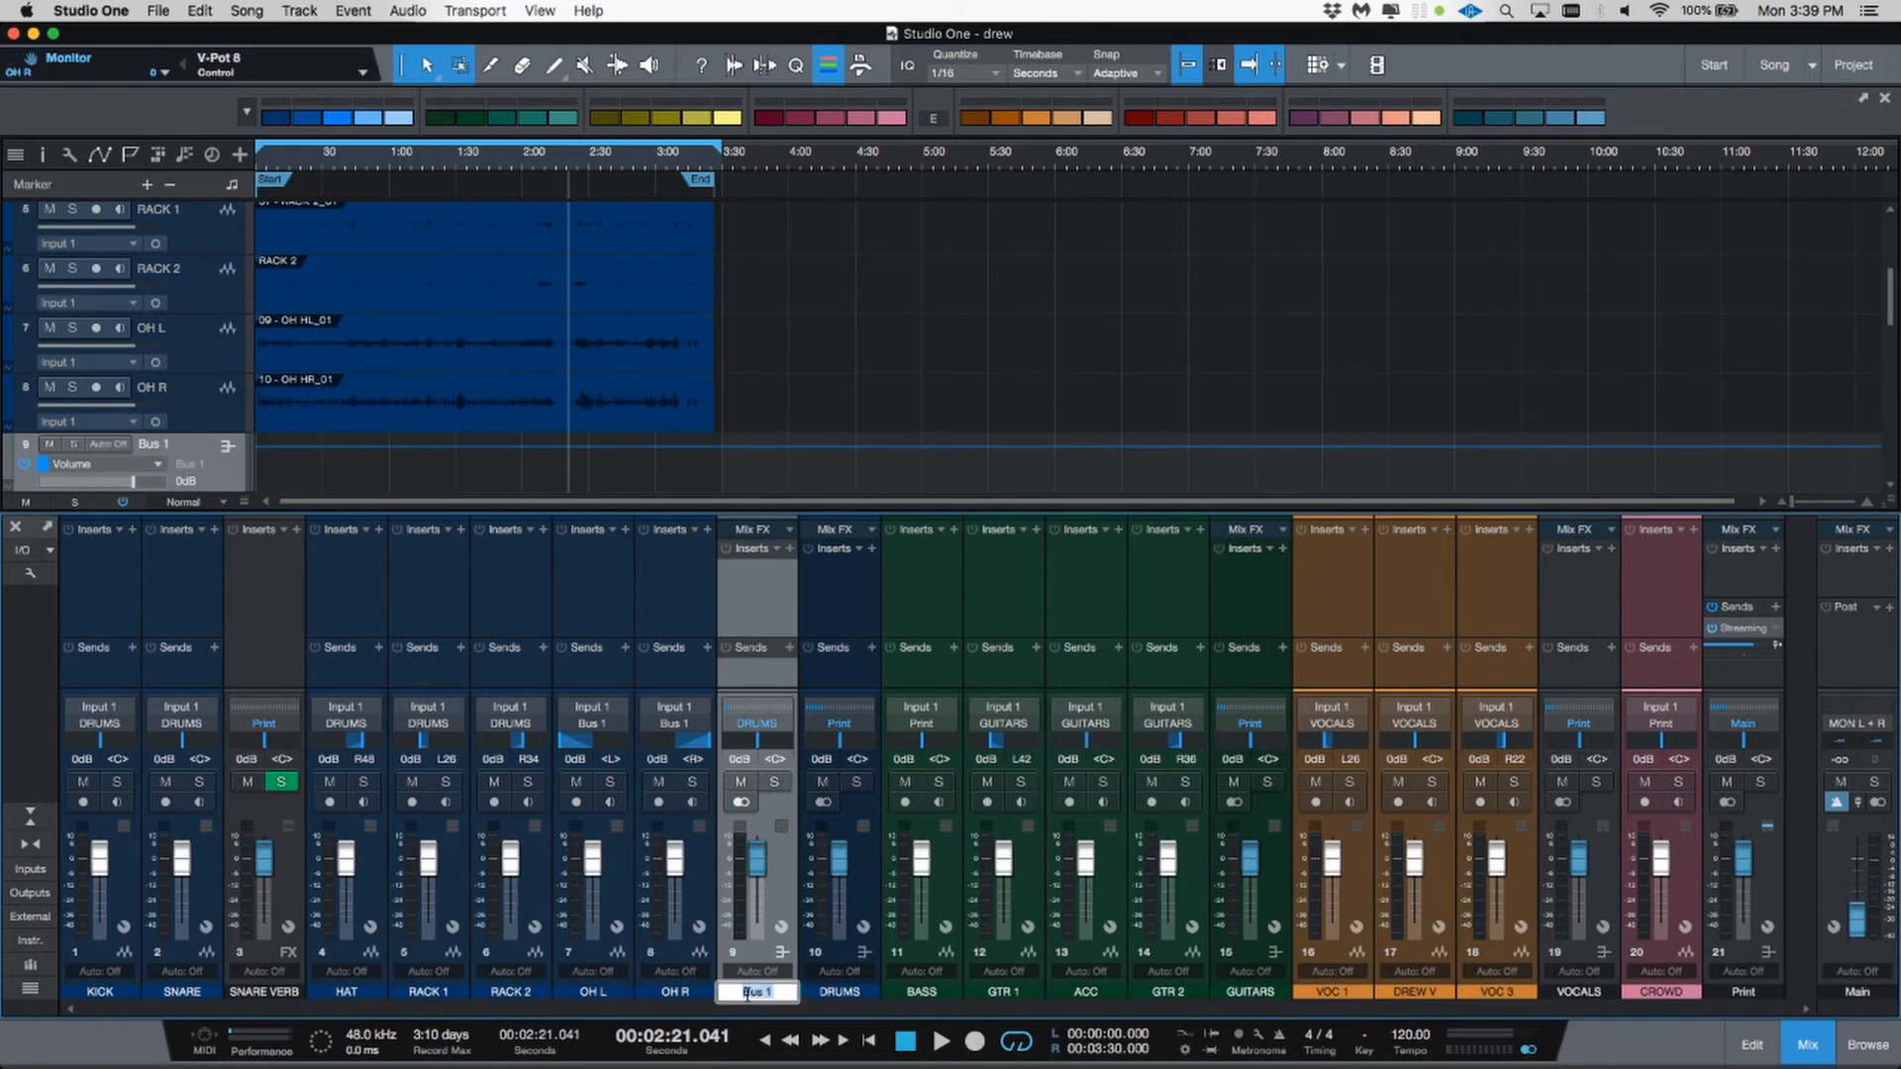
pyautogui.write('OVERHEADS')
pyautogui.press('Return')
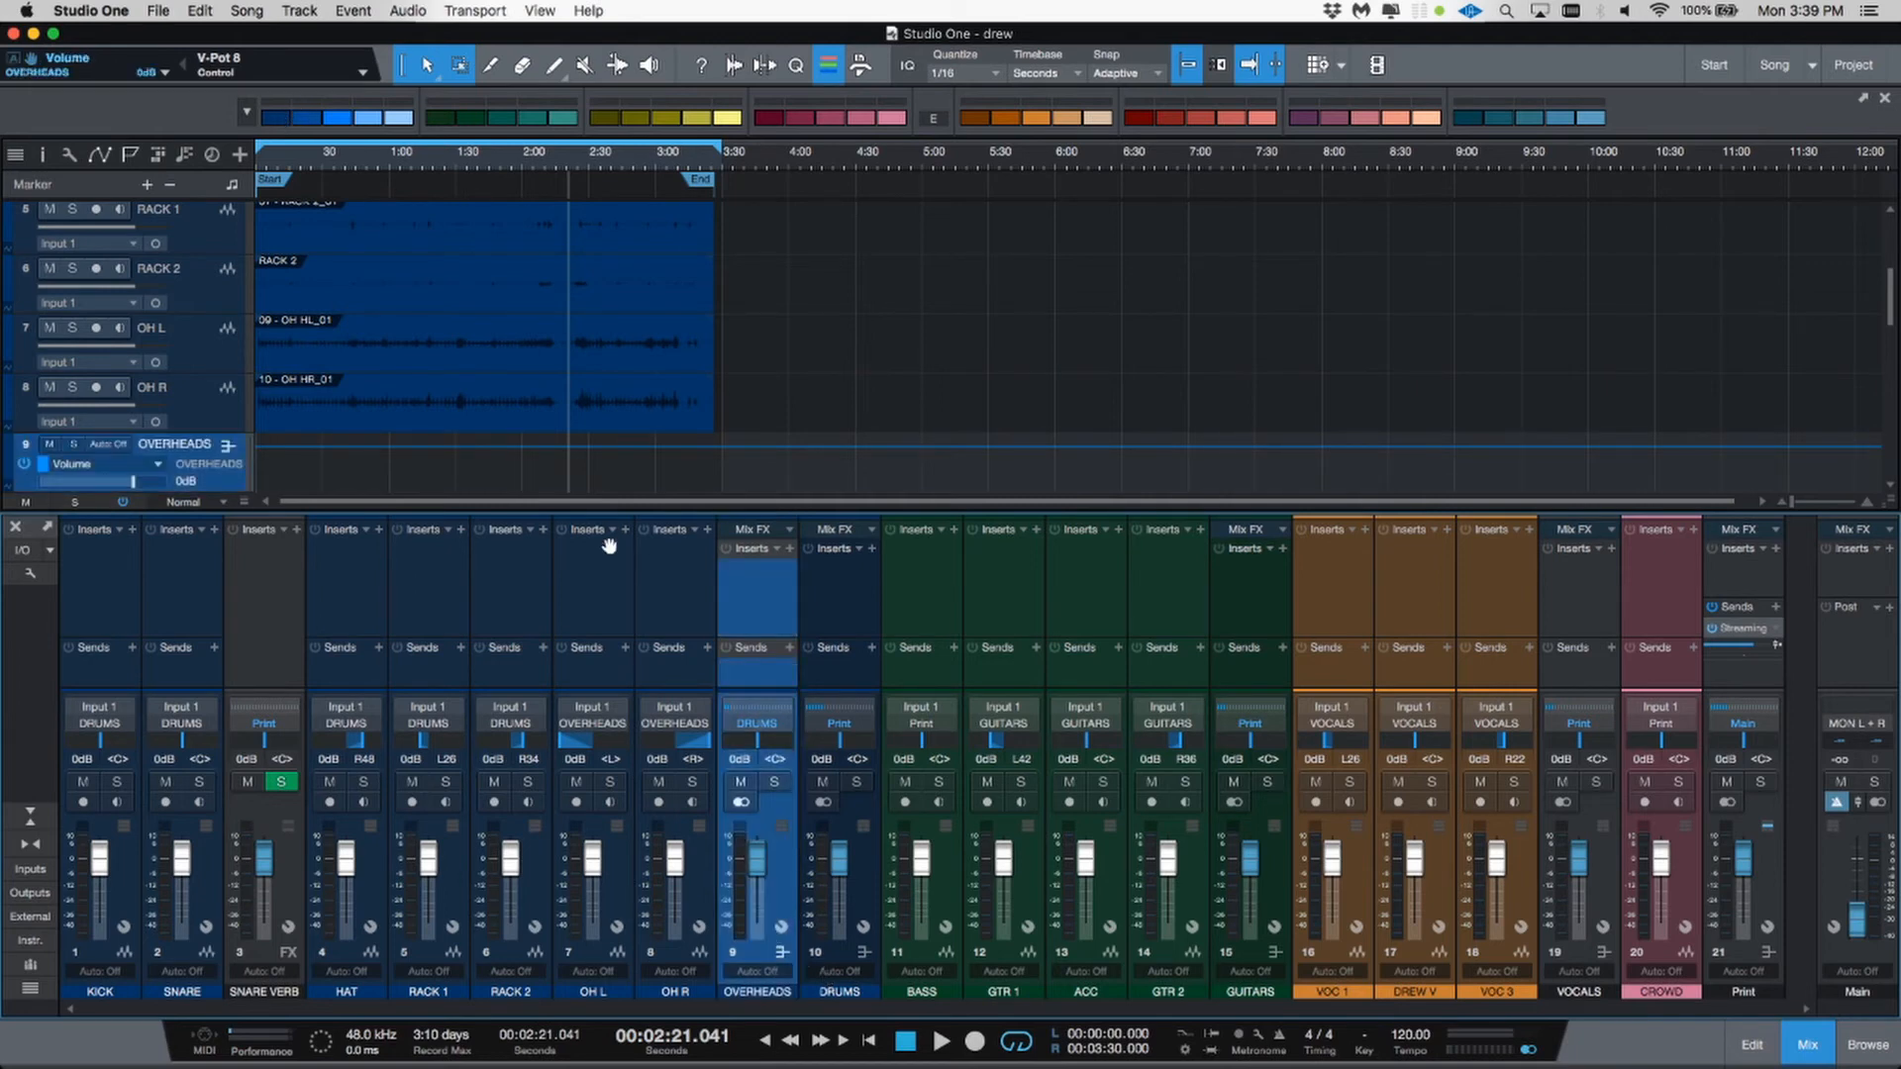
# Step: Add an FX channel after the DRUMS bus and name it DRUM VERB
pyautogui.click(624, 591)
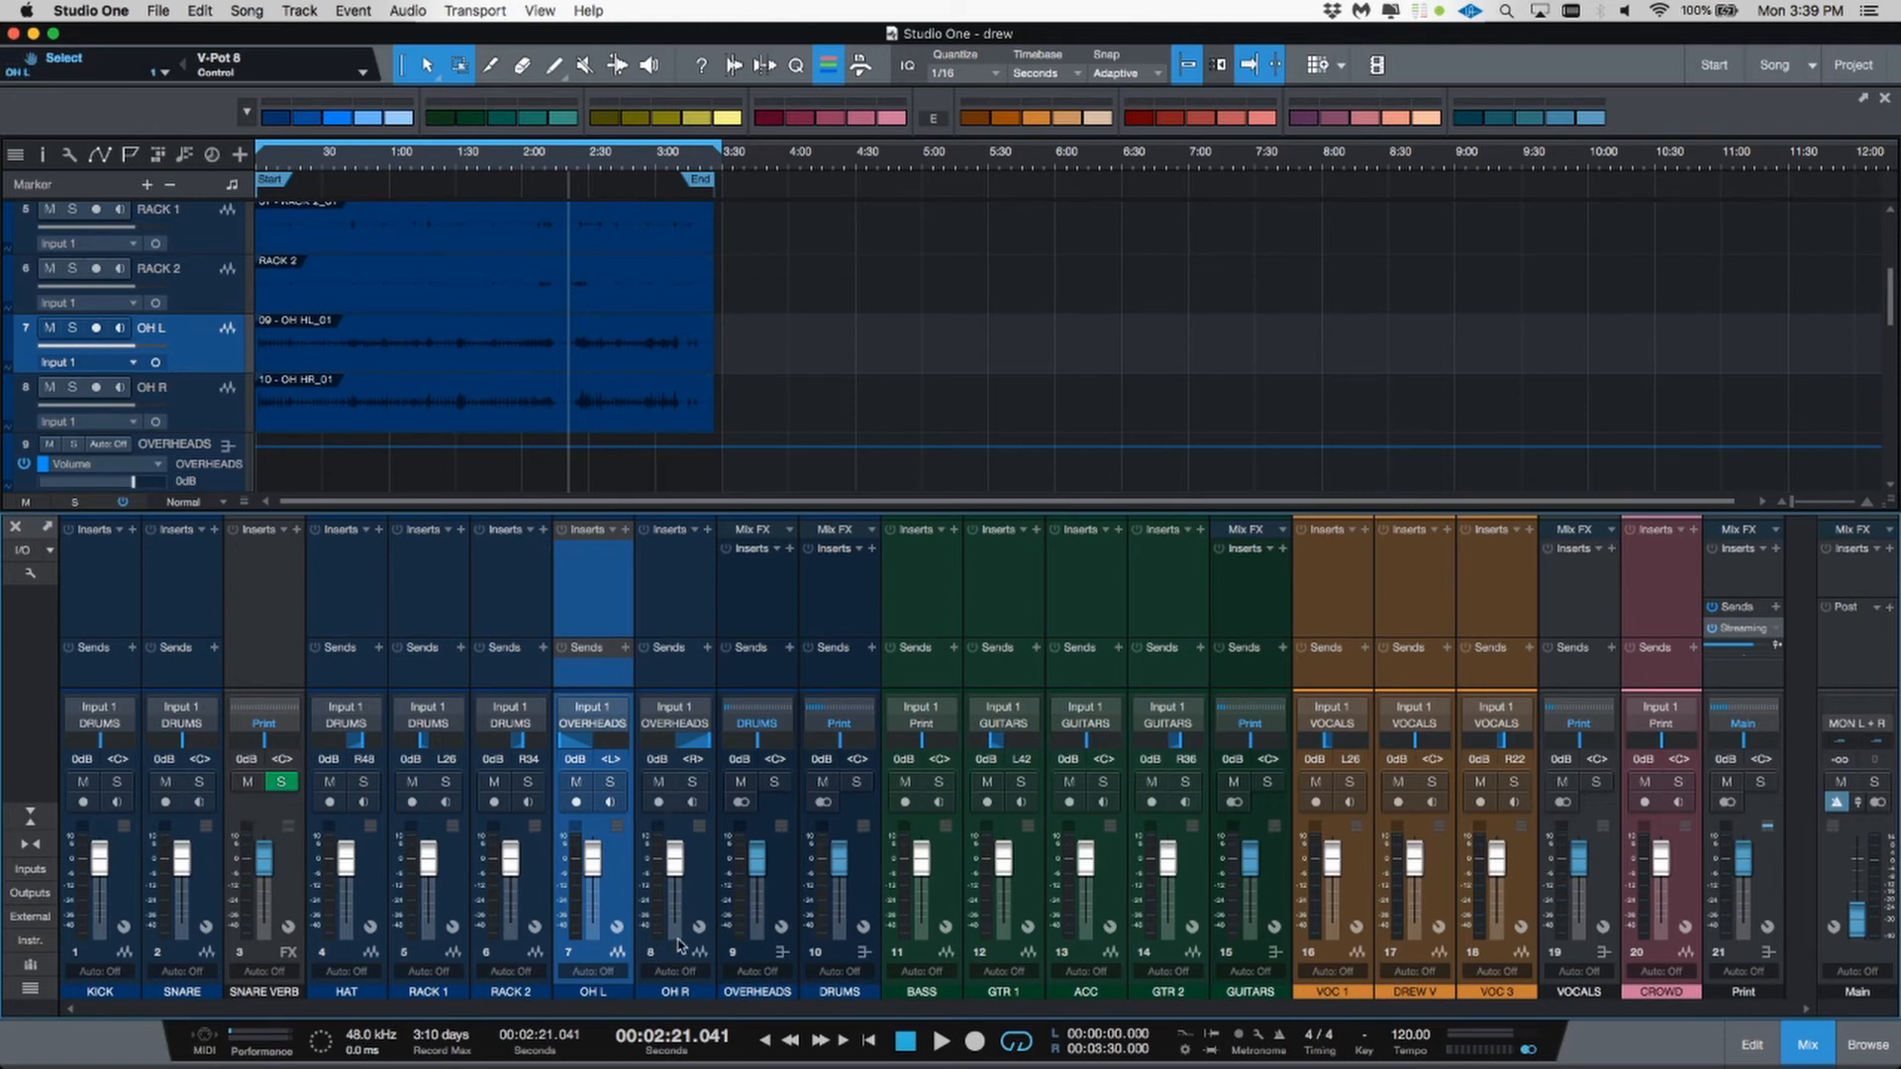
pyautogui.click(857, 888)
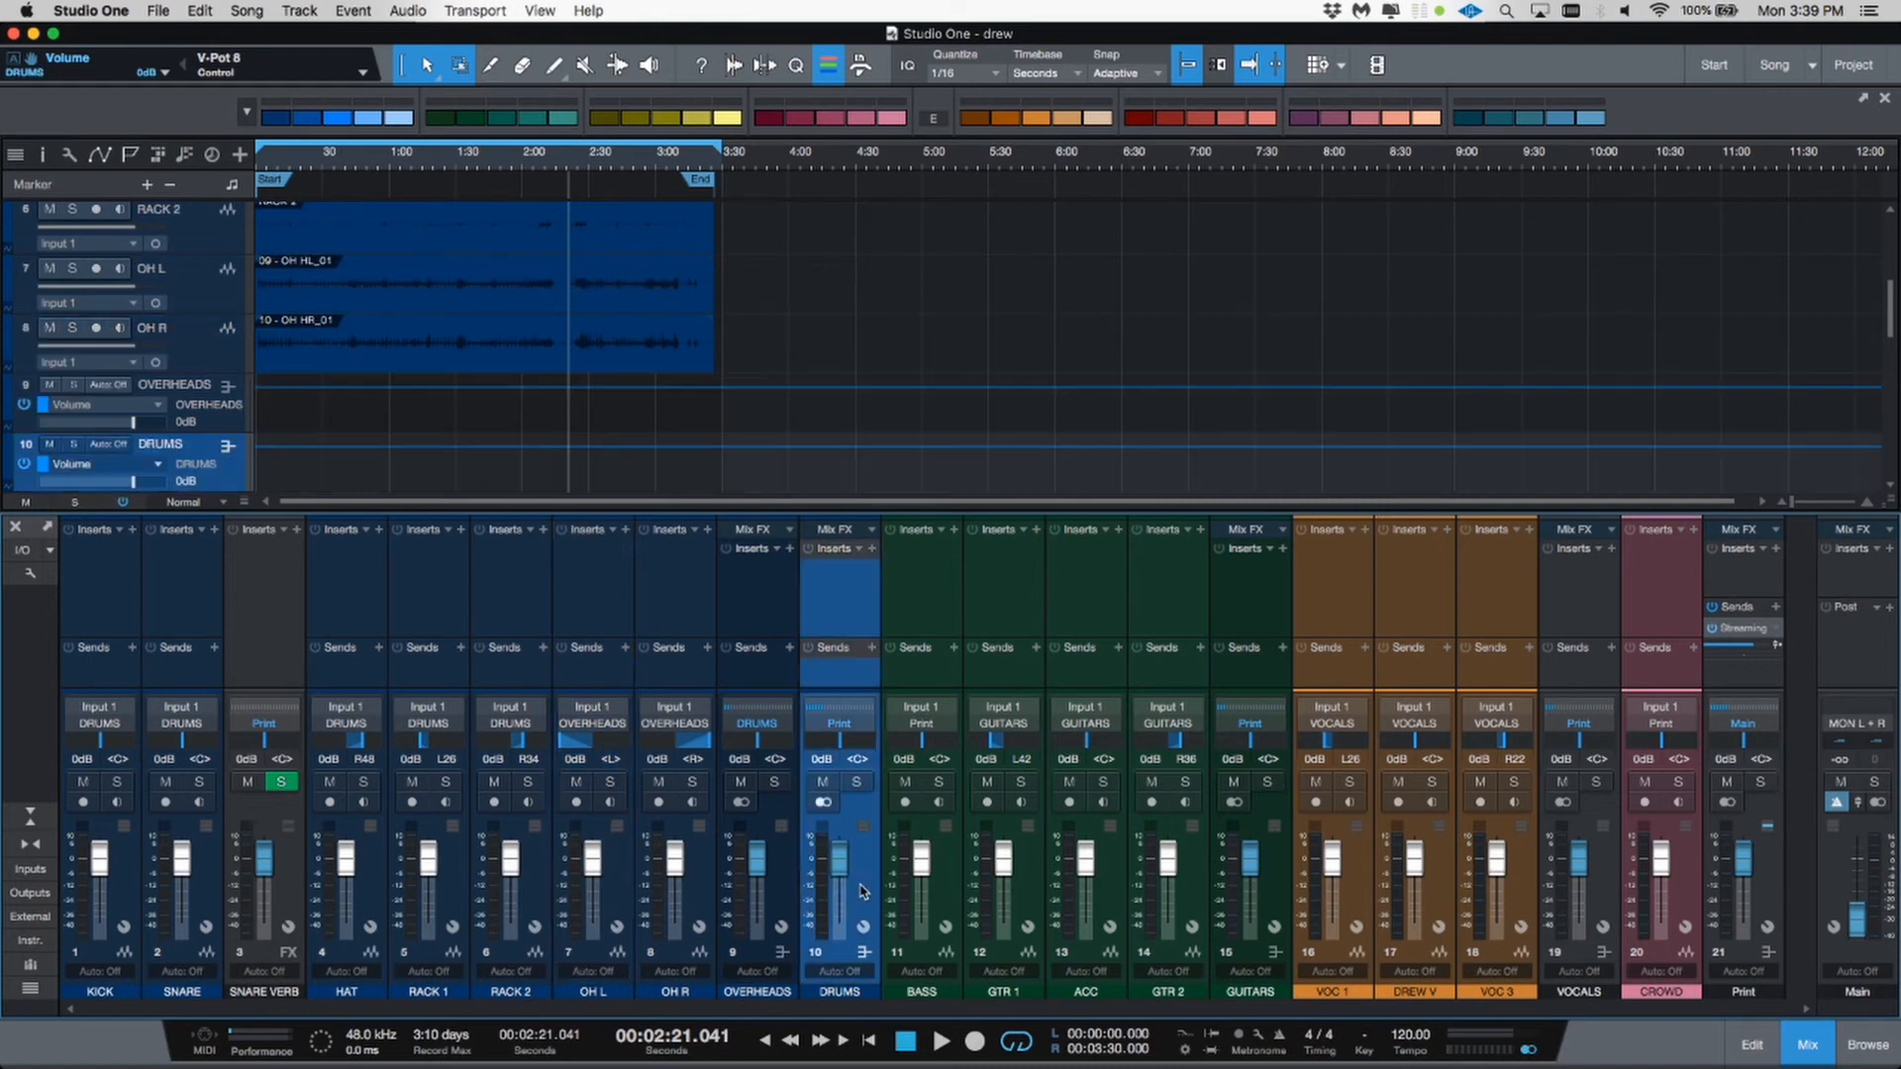
pyautogui.rightClick(861, 891)
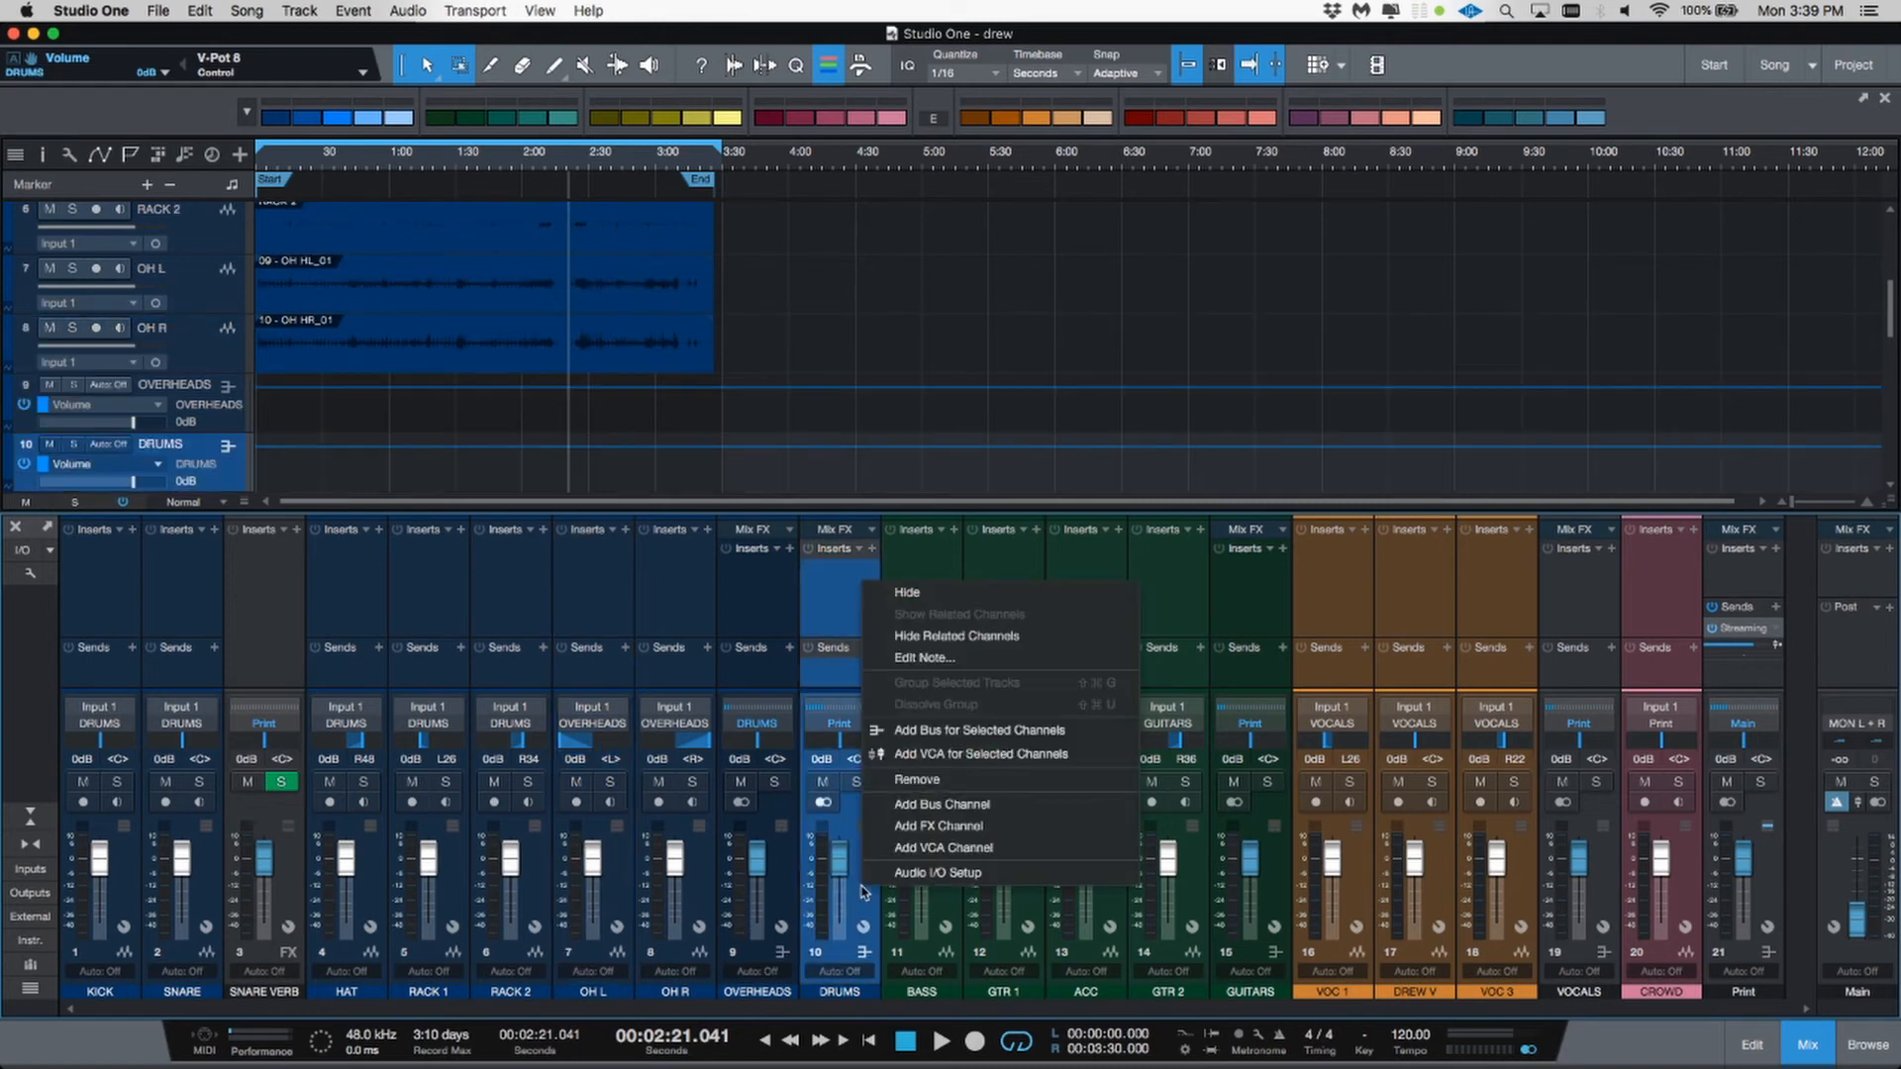
pyautogui.click(880, 826)
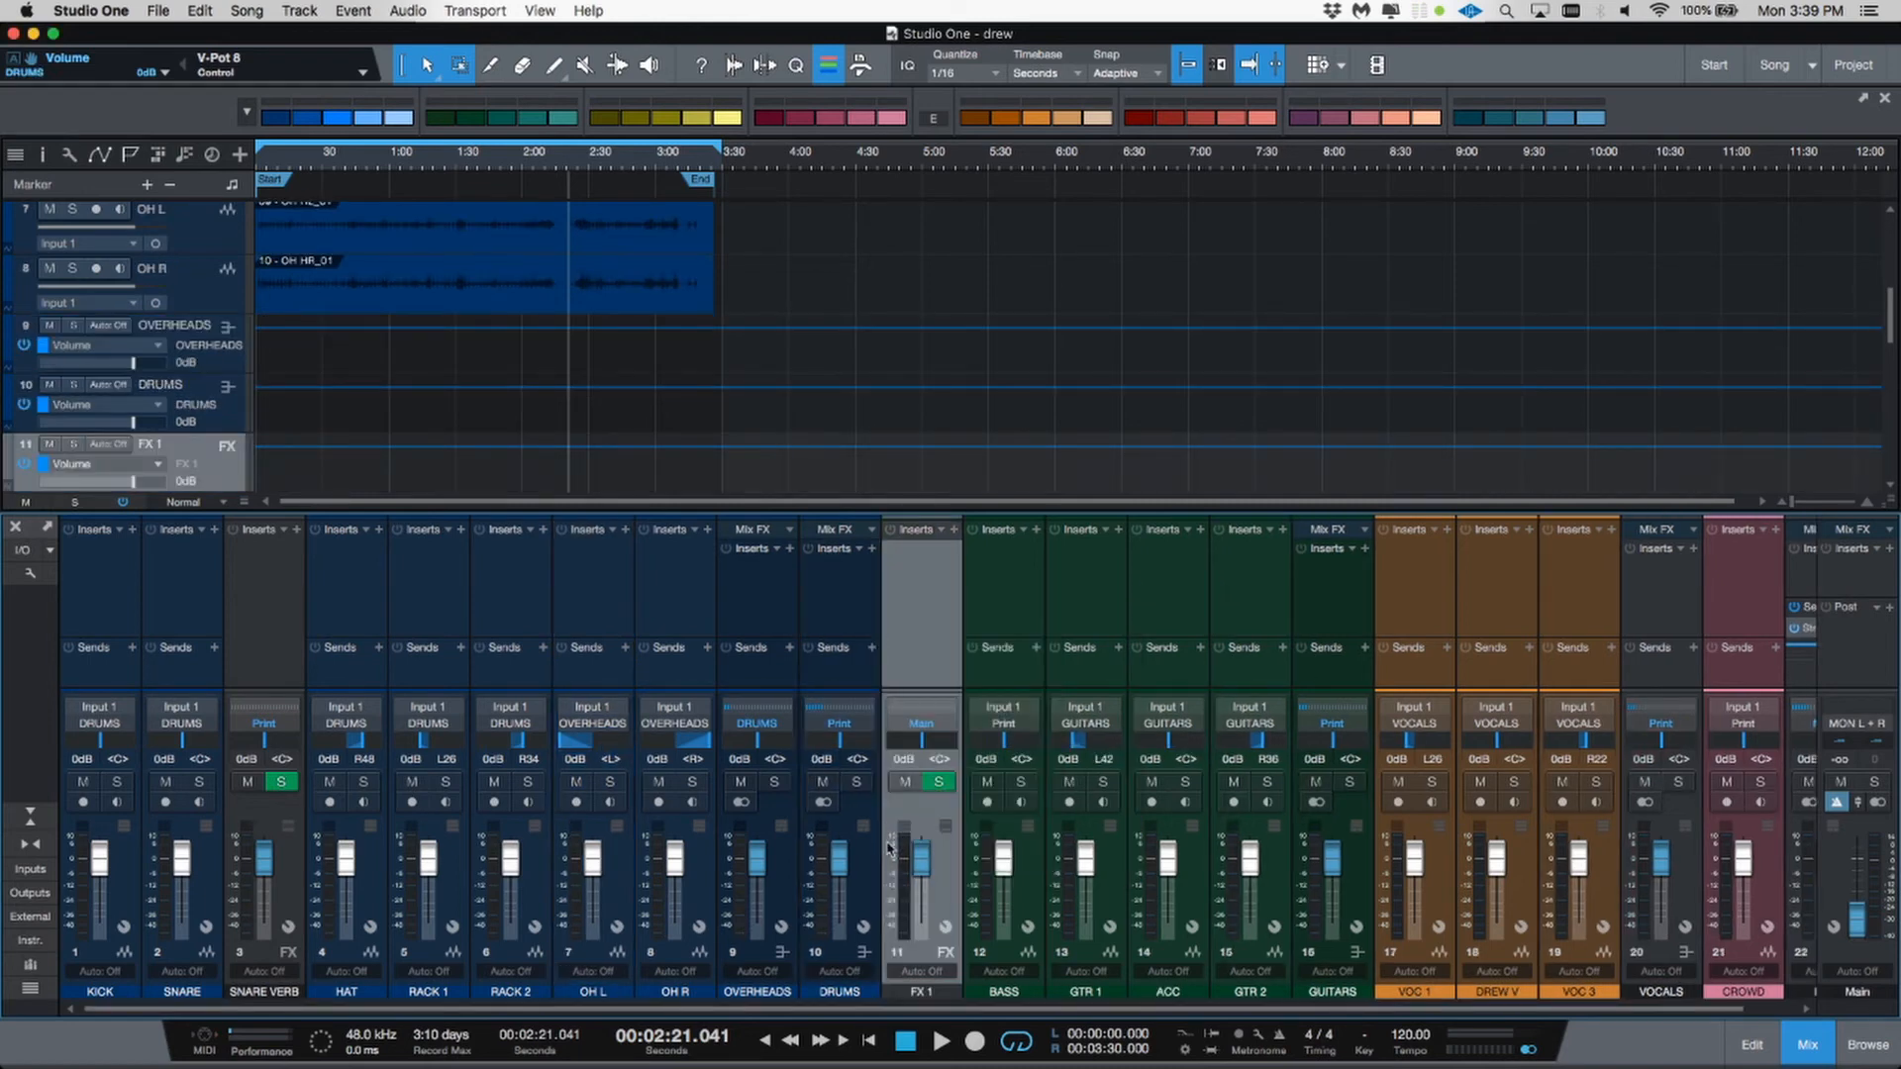
pyautogui.doubleClick(938, 992)
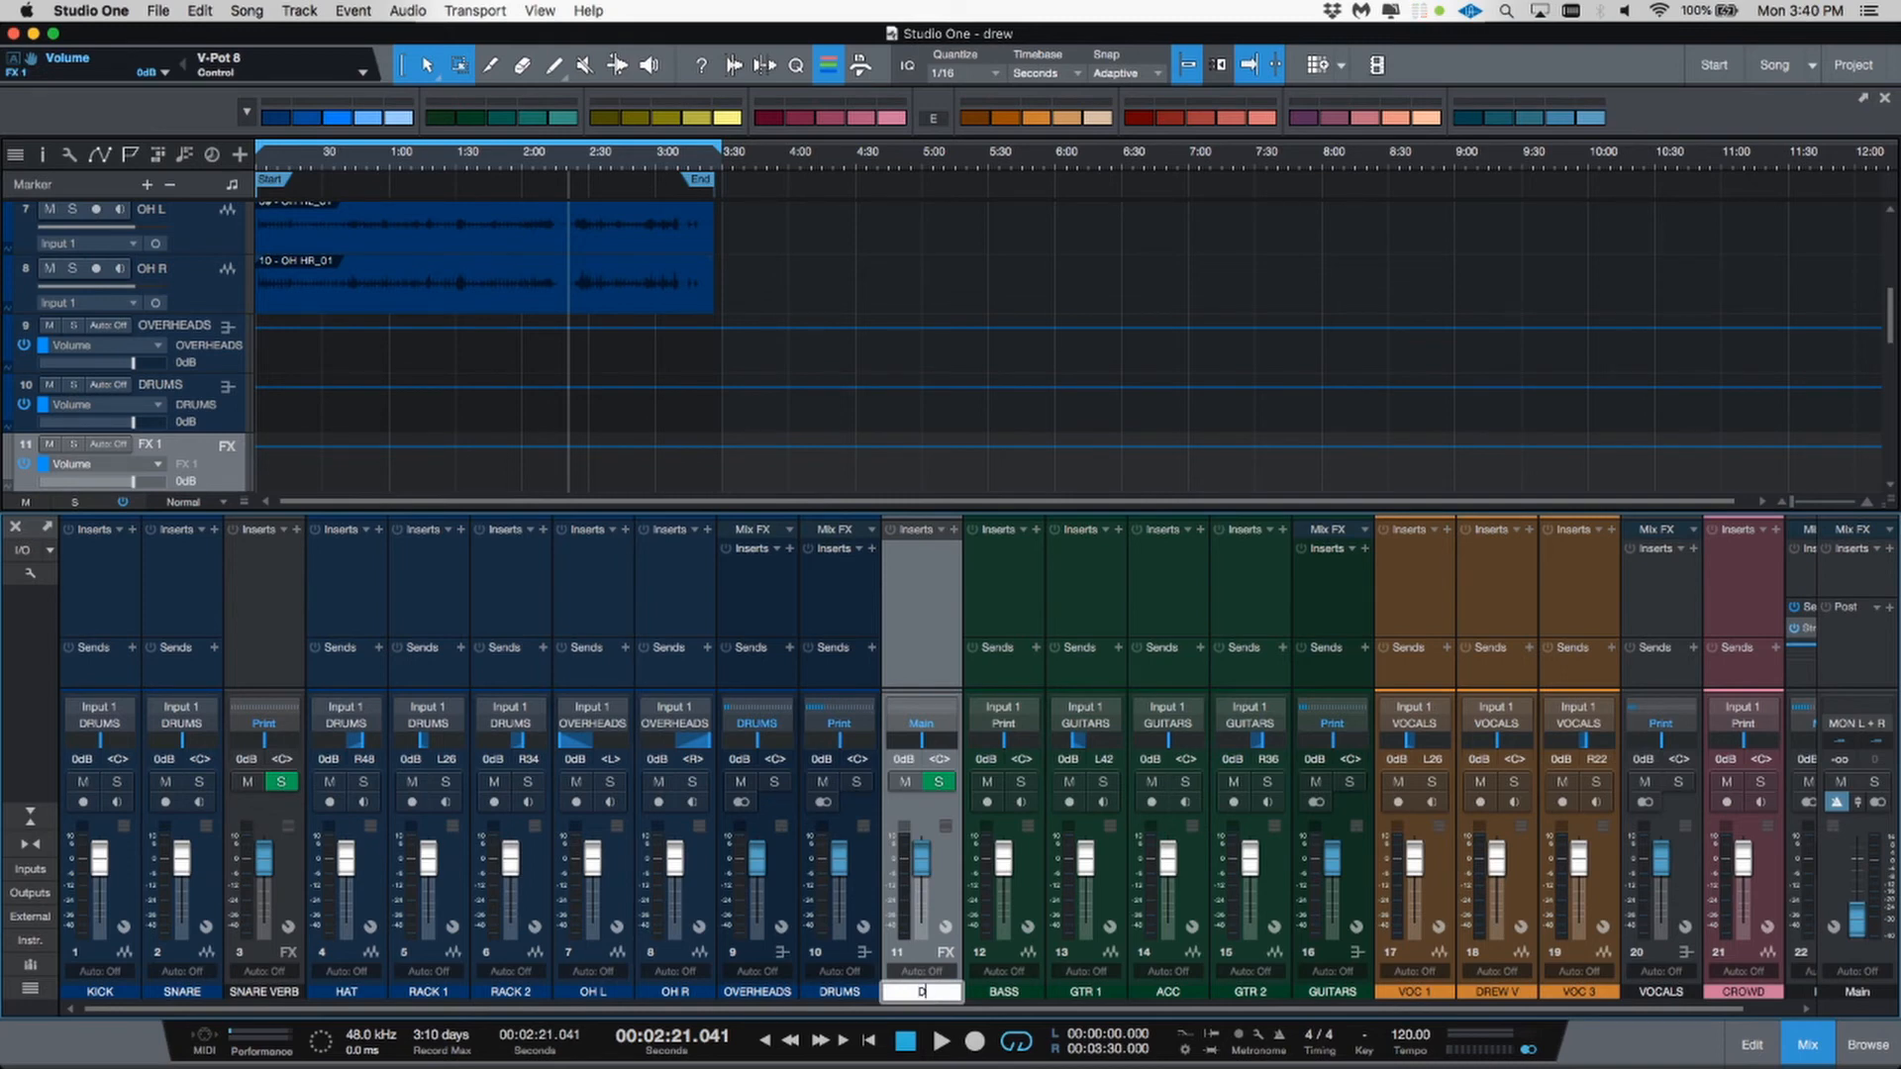
pyautogui.write('DRUM B')
pyautogui.write('ERB')
pyautogui.press('Return')
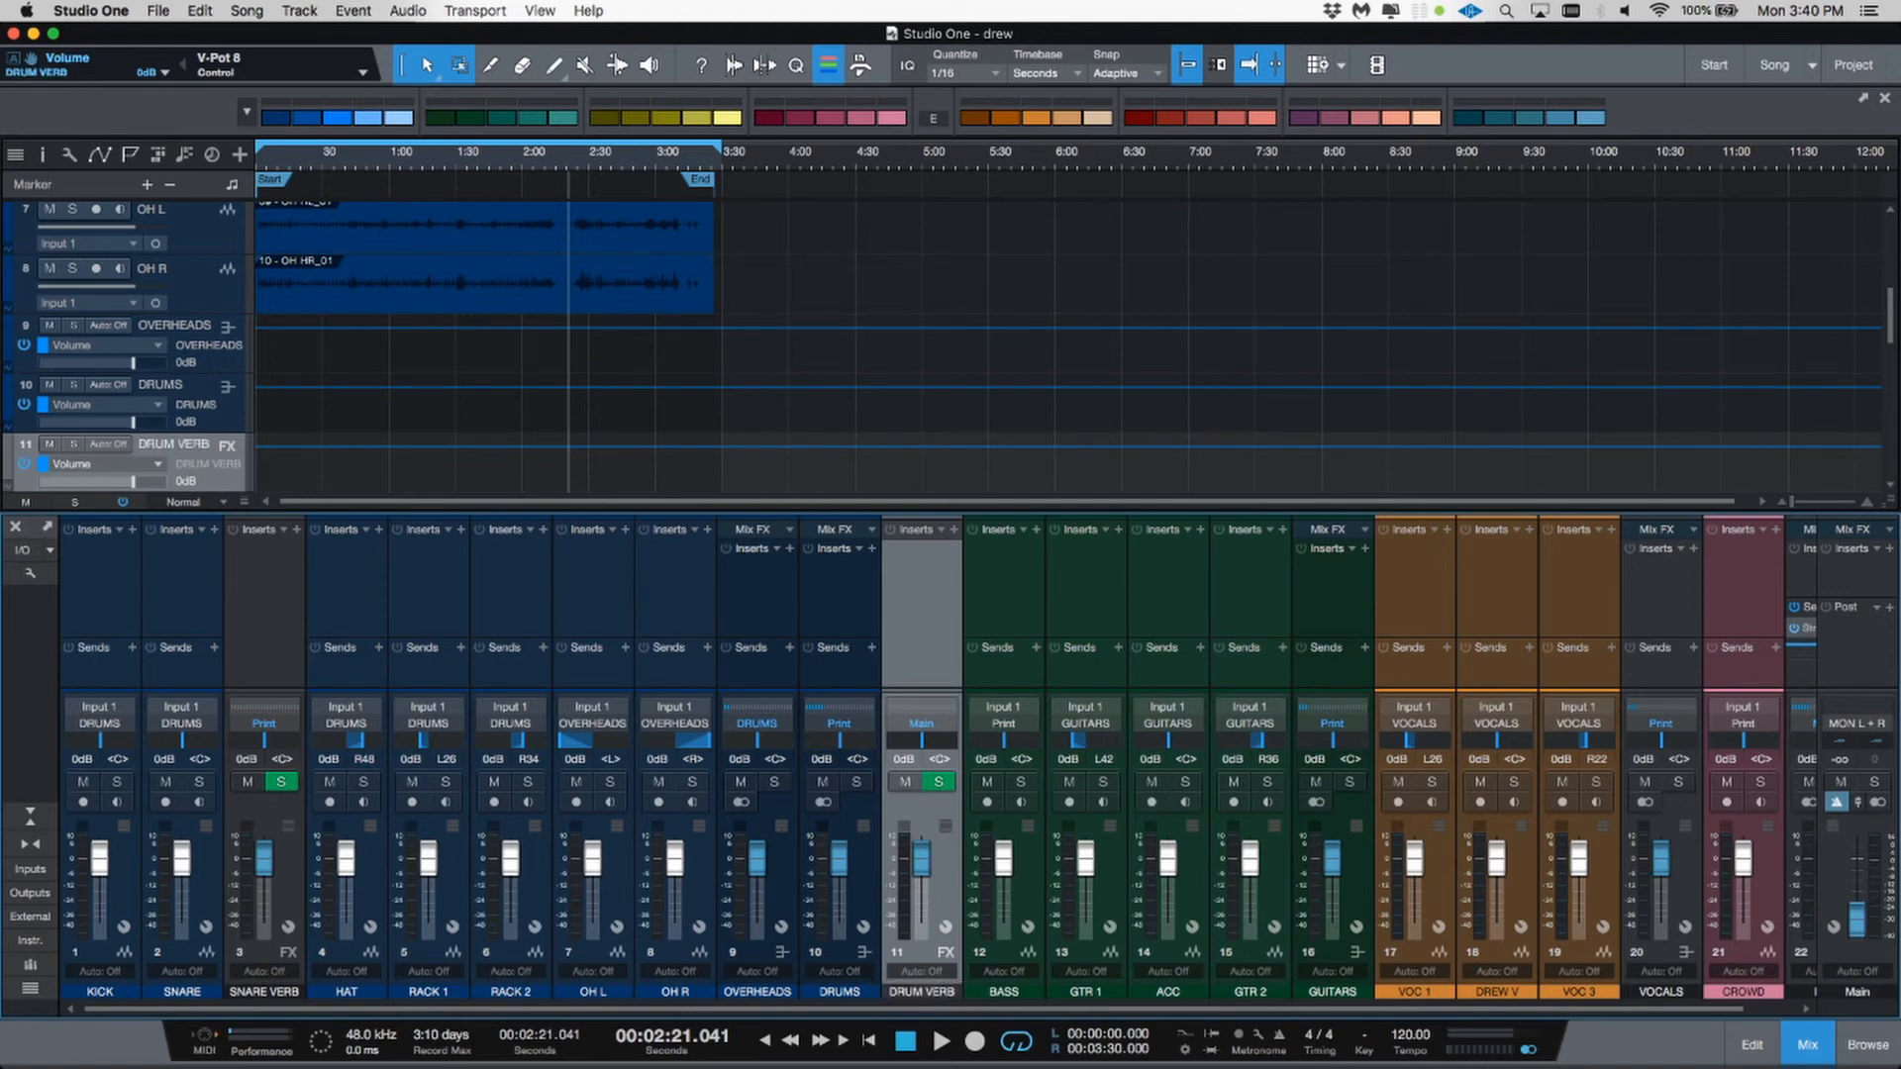
# Step: Add a bus channel after DRUM VERB and name it CRUSH
pyautogui.click(950, 889)
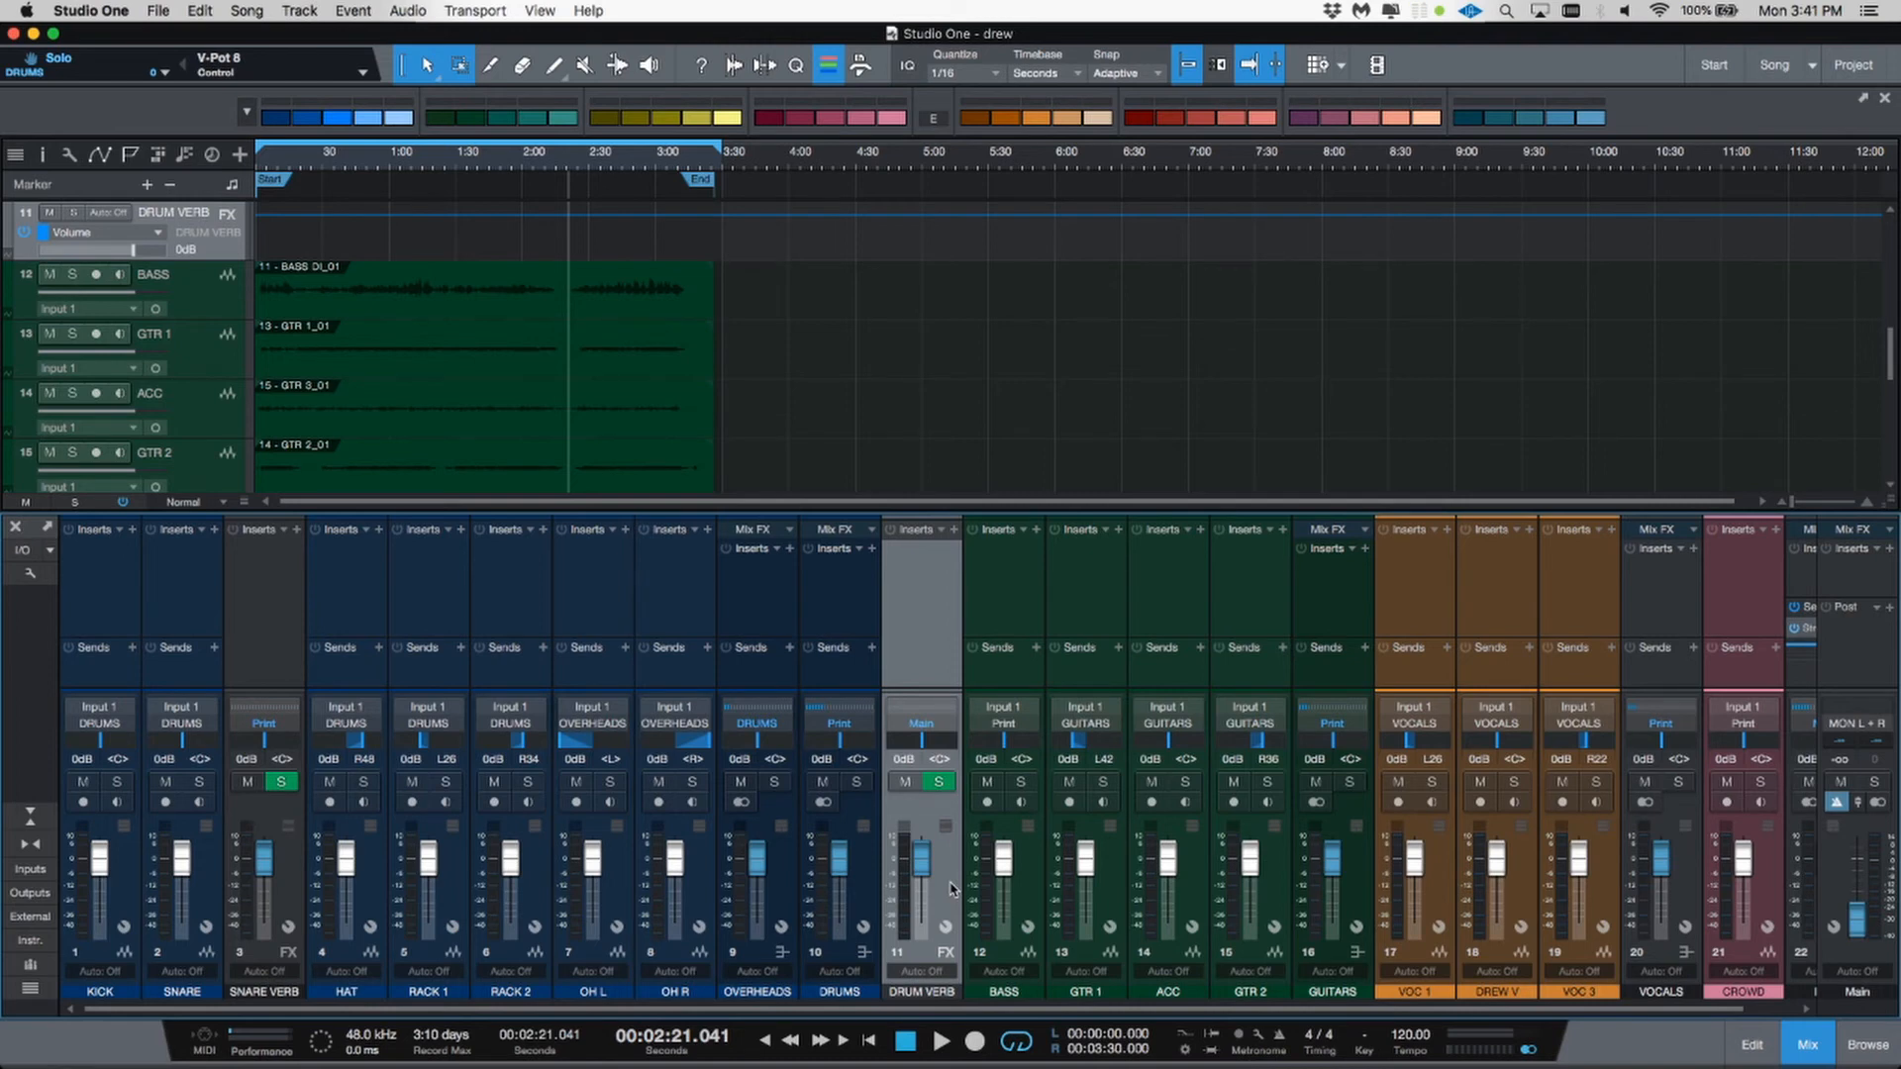
pyautogui.rightClick(951, 889)
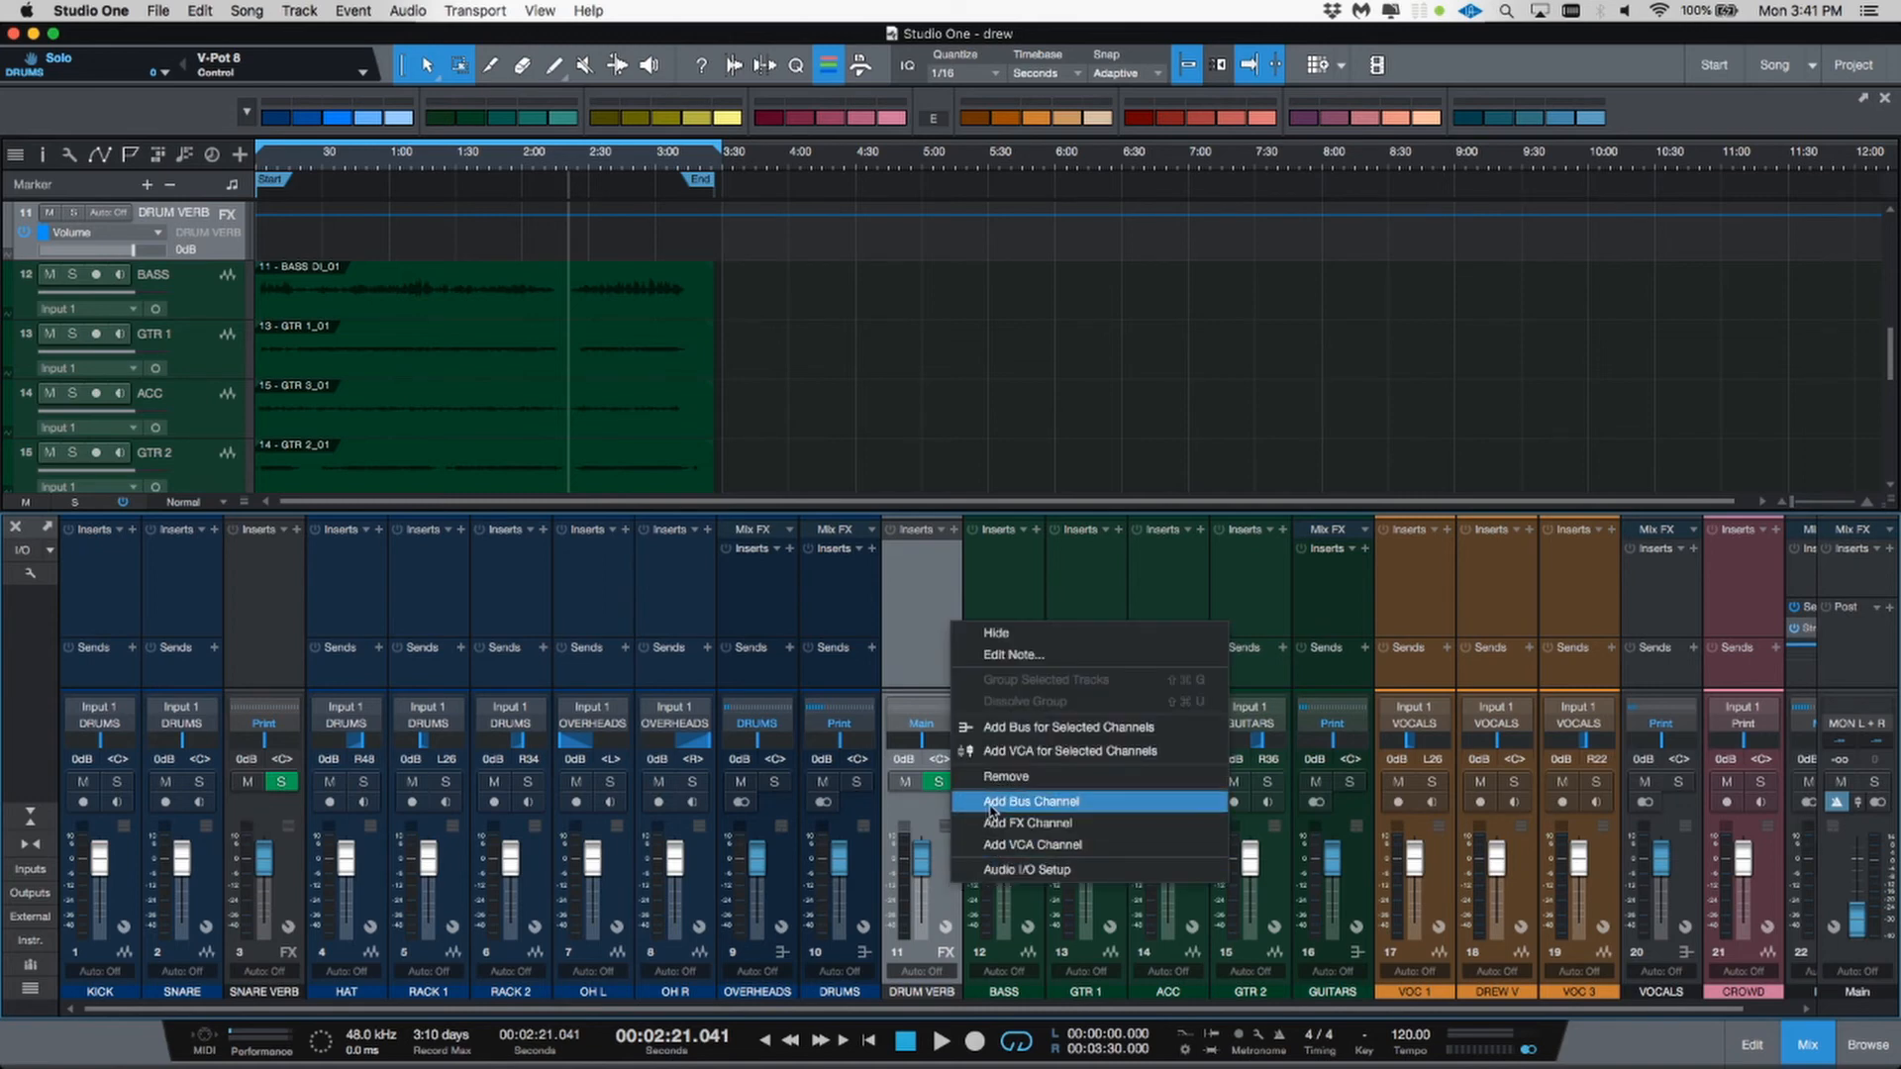
pyautogui.click(990, 812)
pyautogui.doubleClick(1003, 991)
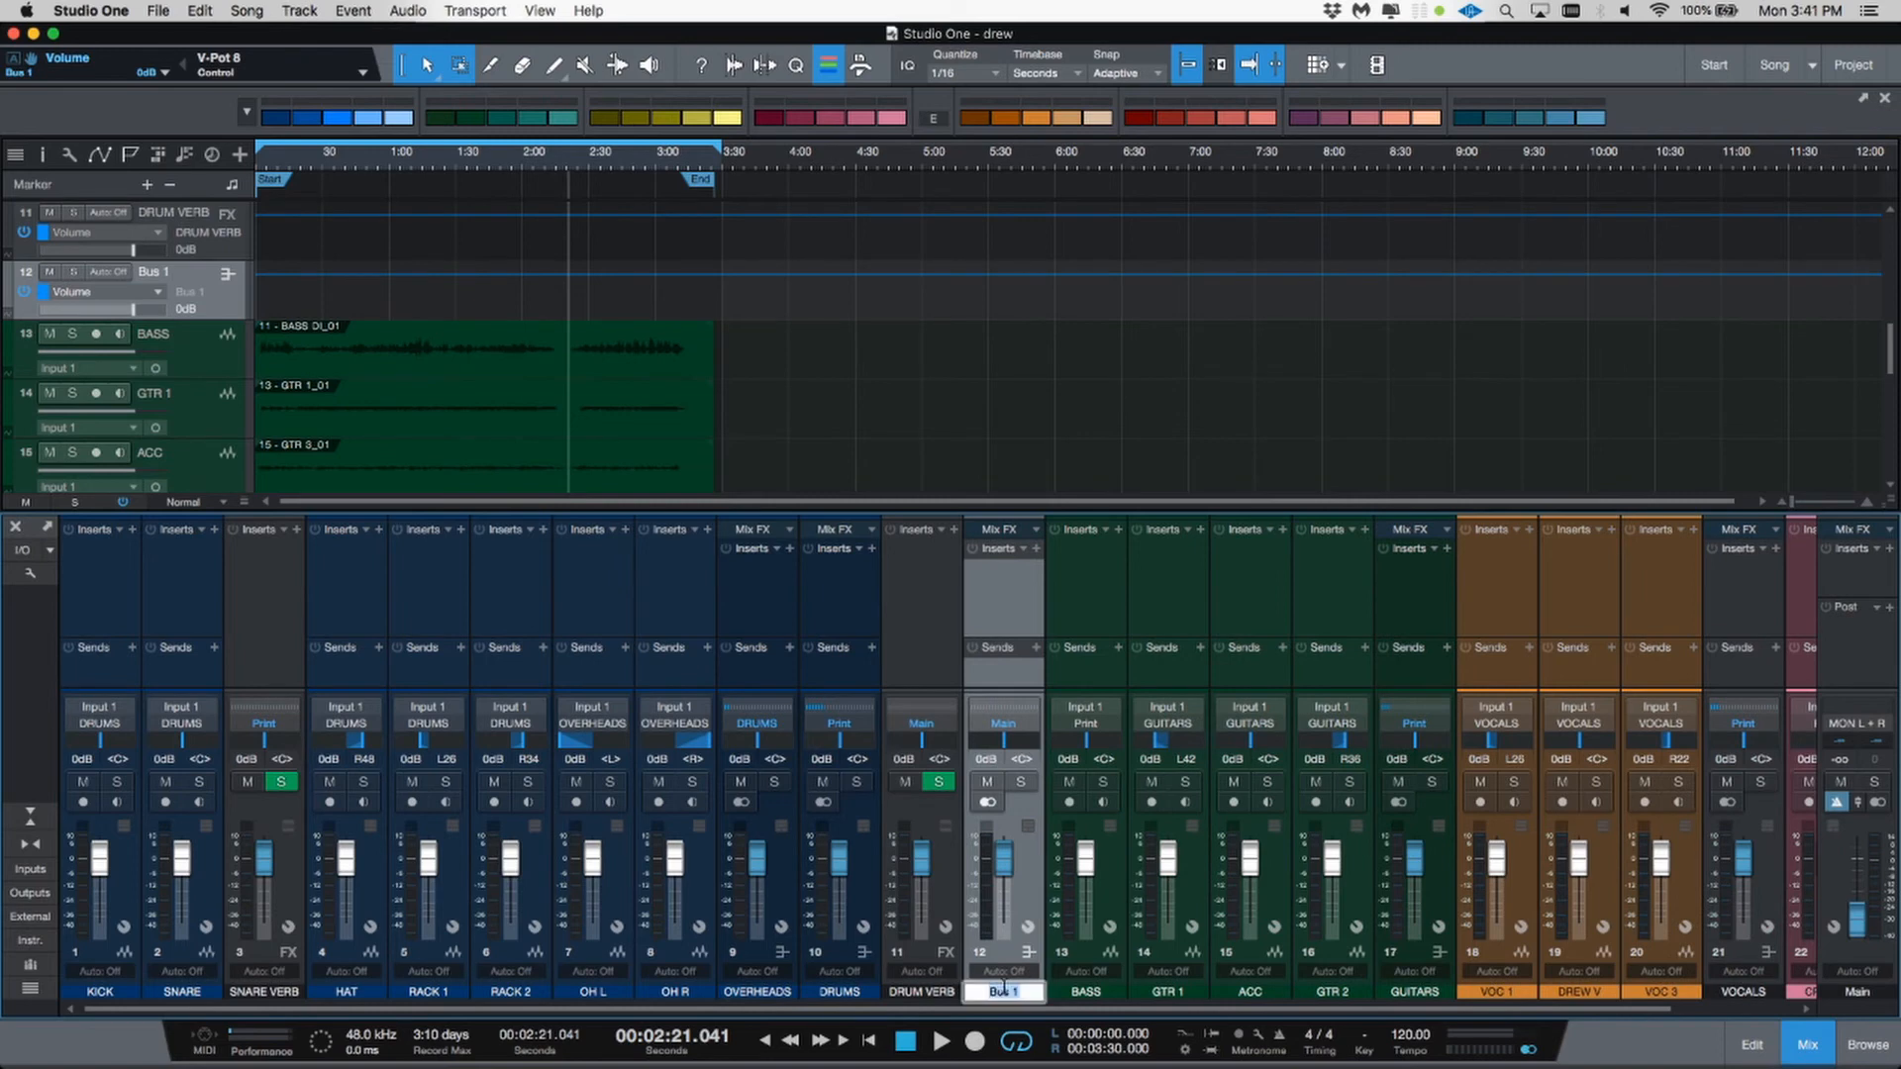
pyautogui.write('CRUSH')
pyautogui.press('Return')
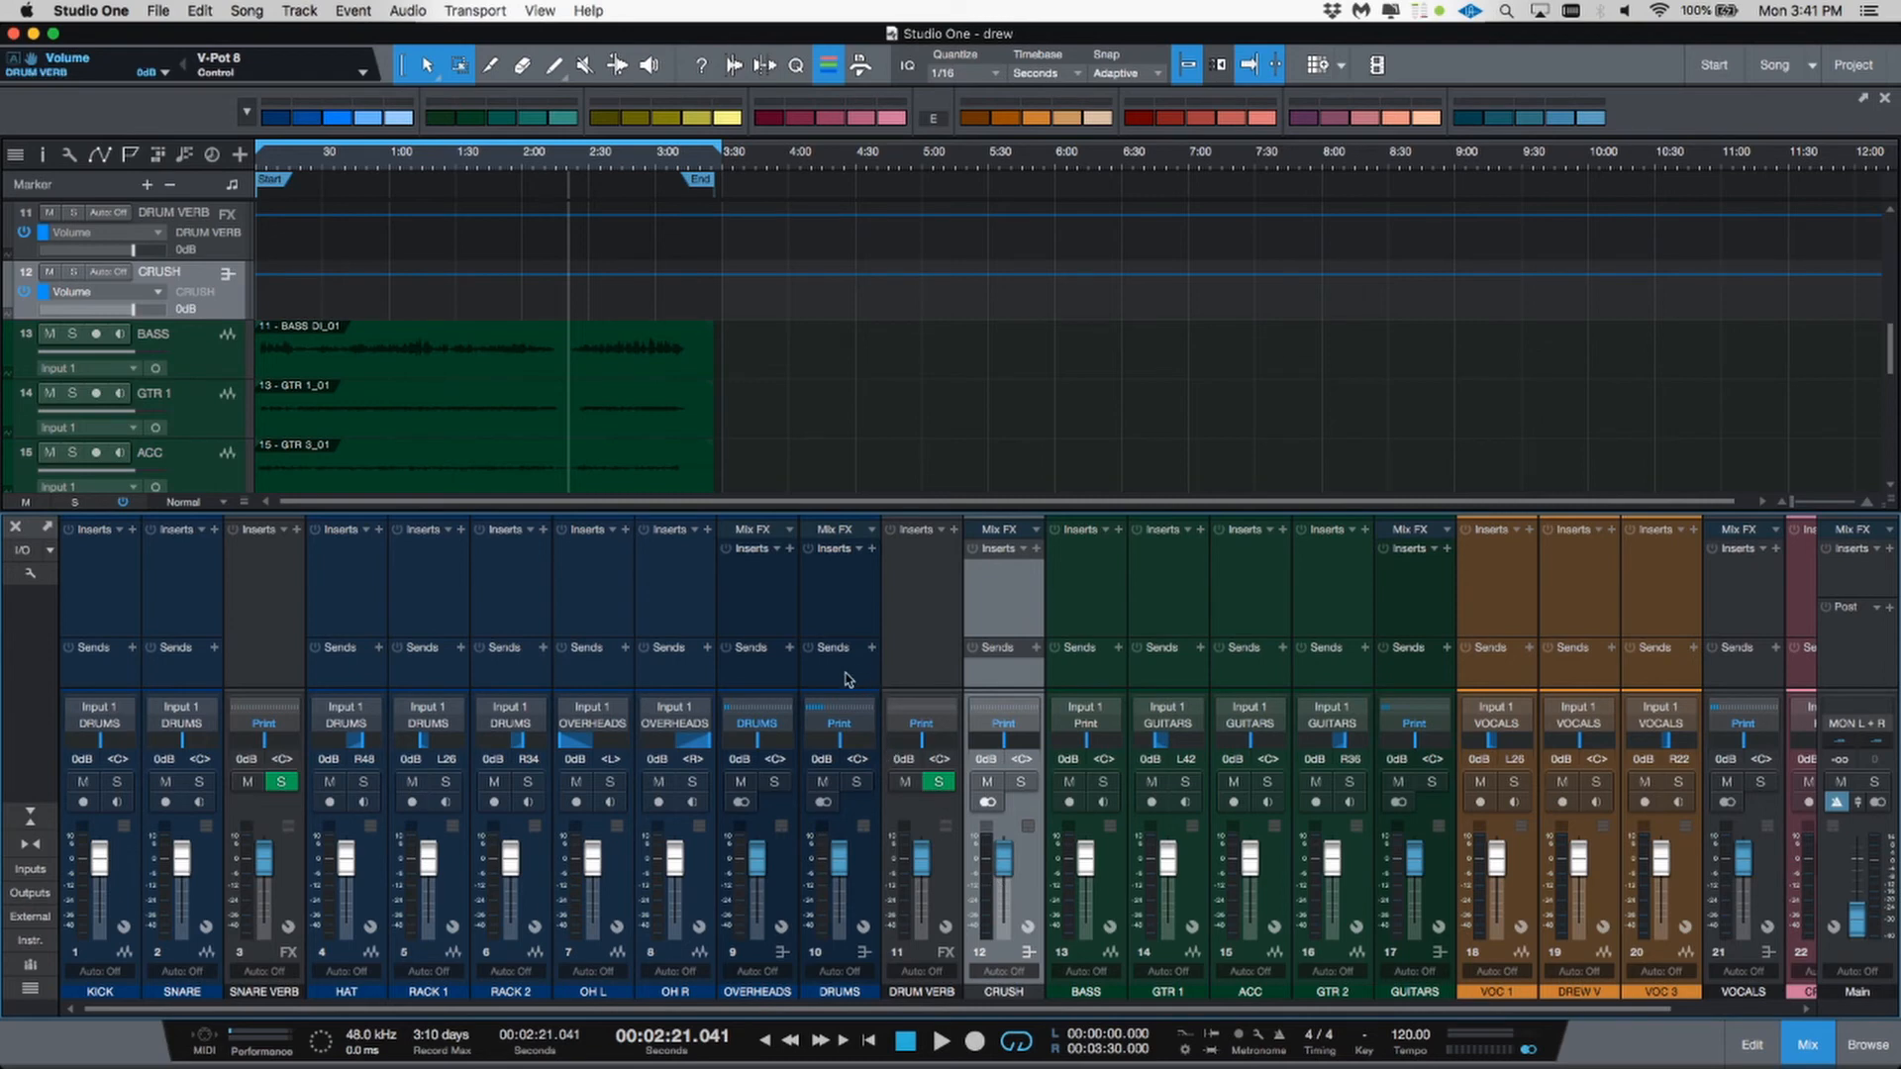
# Step: Add a send from the DRUMS bus to the CRUSH bus
pyautogui.click(871, 647)
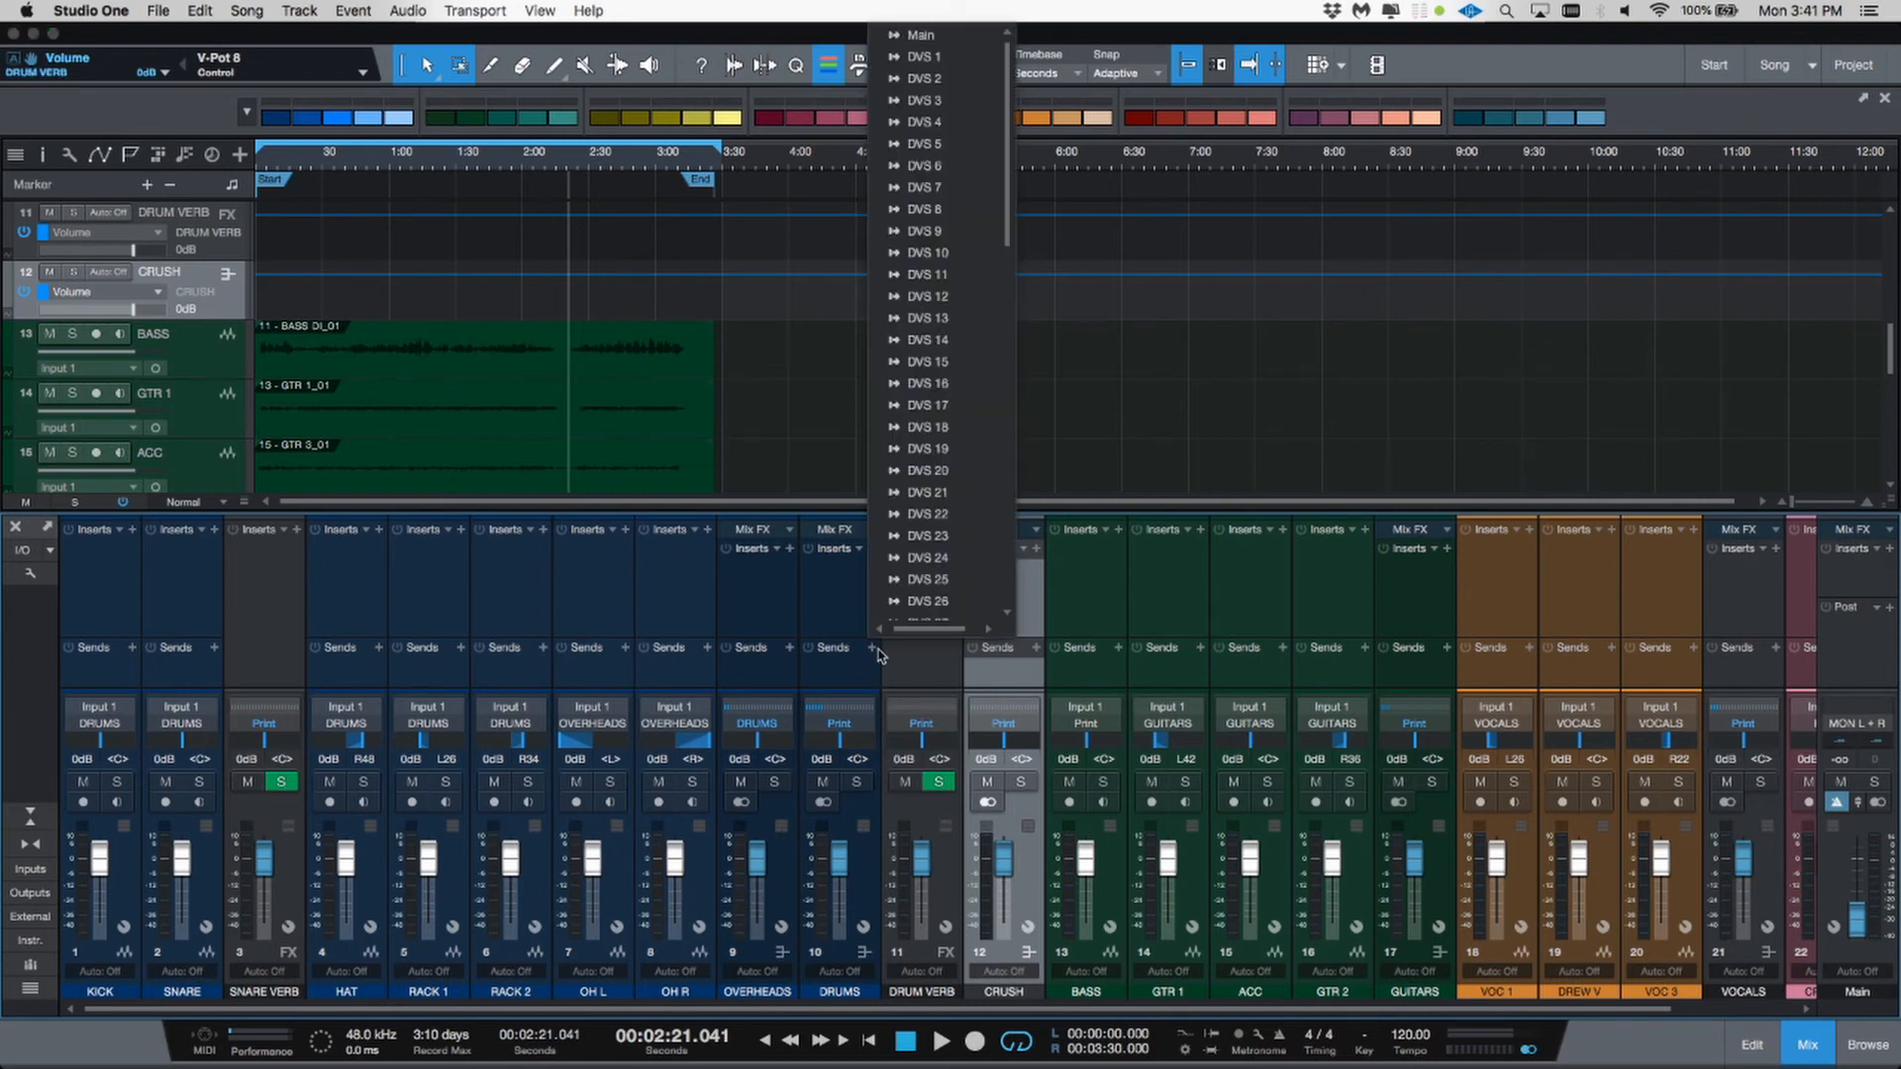
pyautogui.scroll(-10, 970, 433)
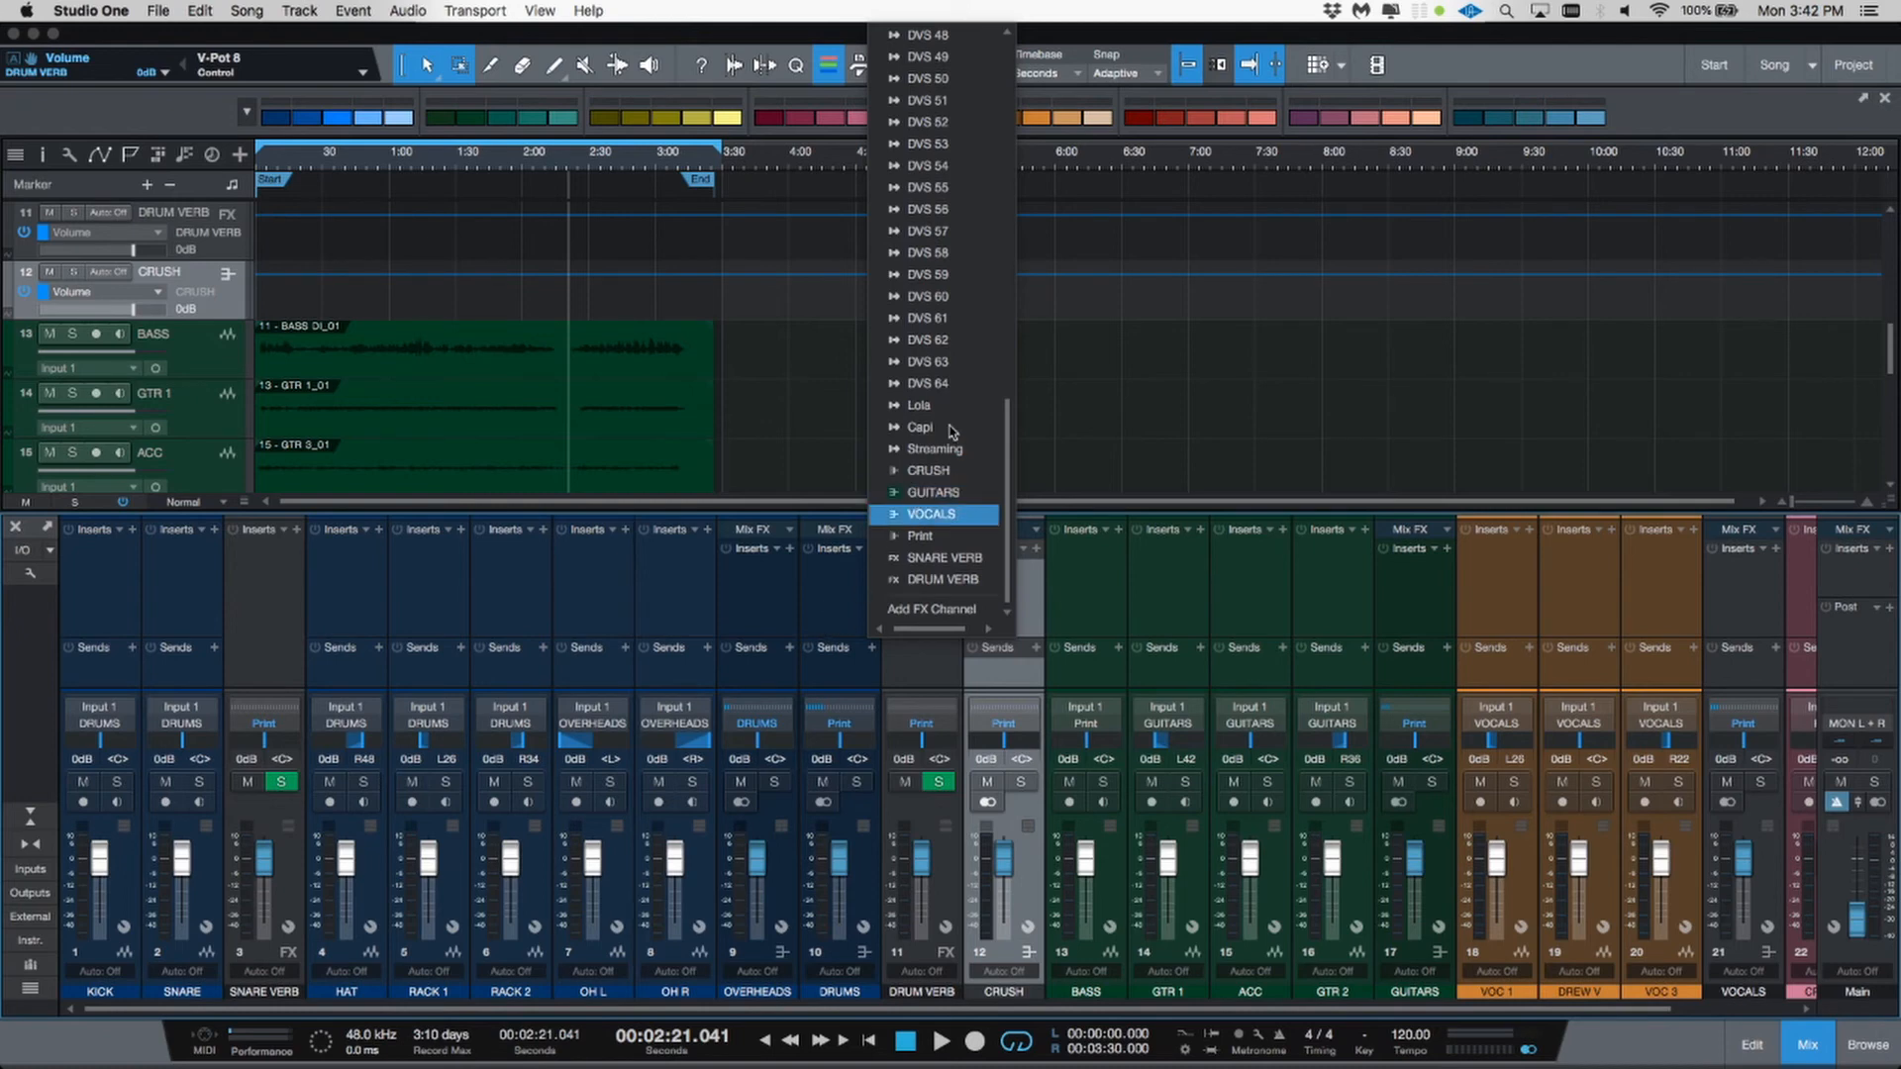
pyautogui.click(942, 471)
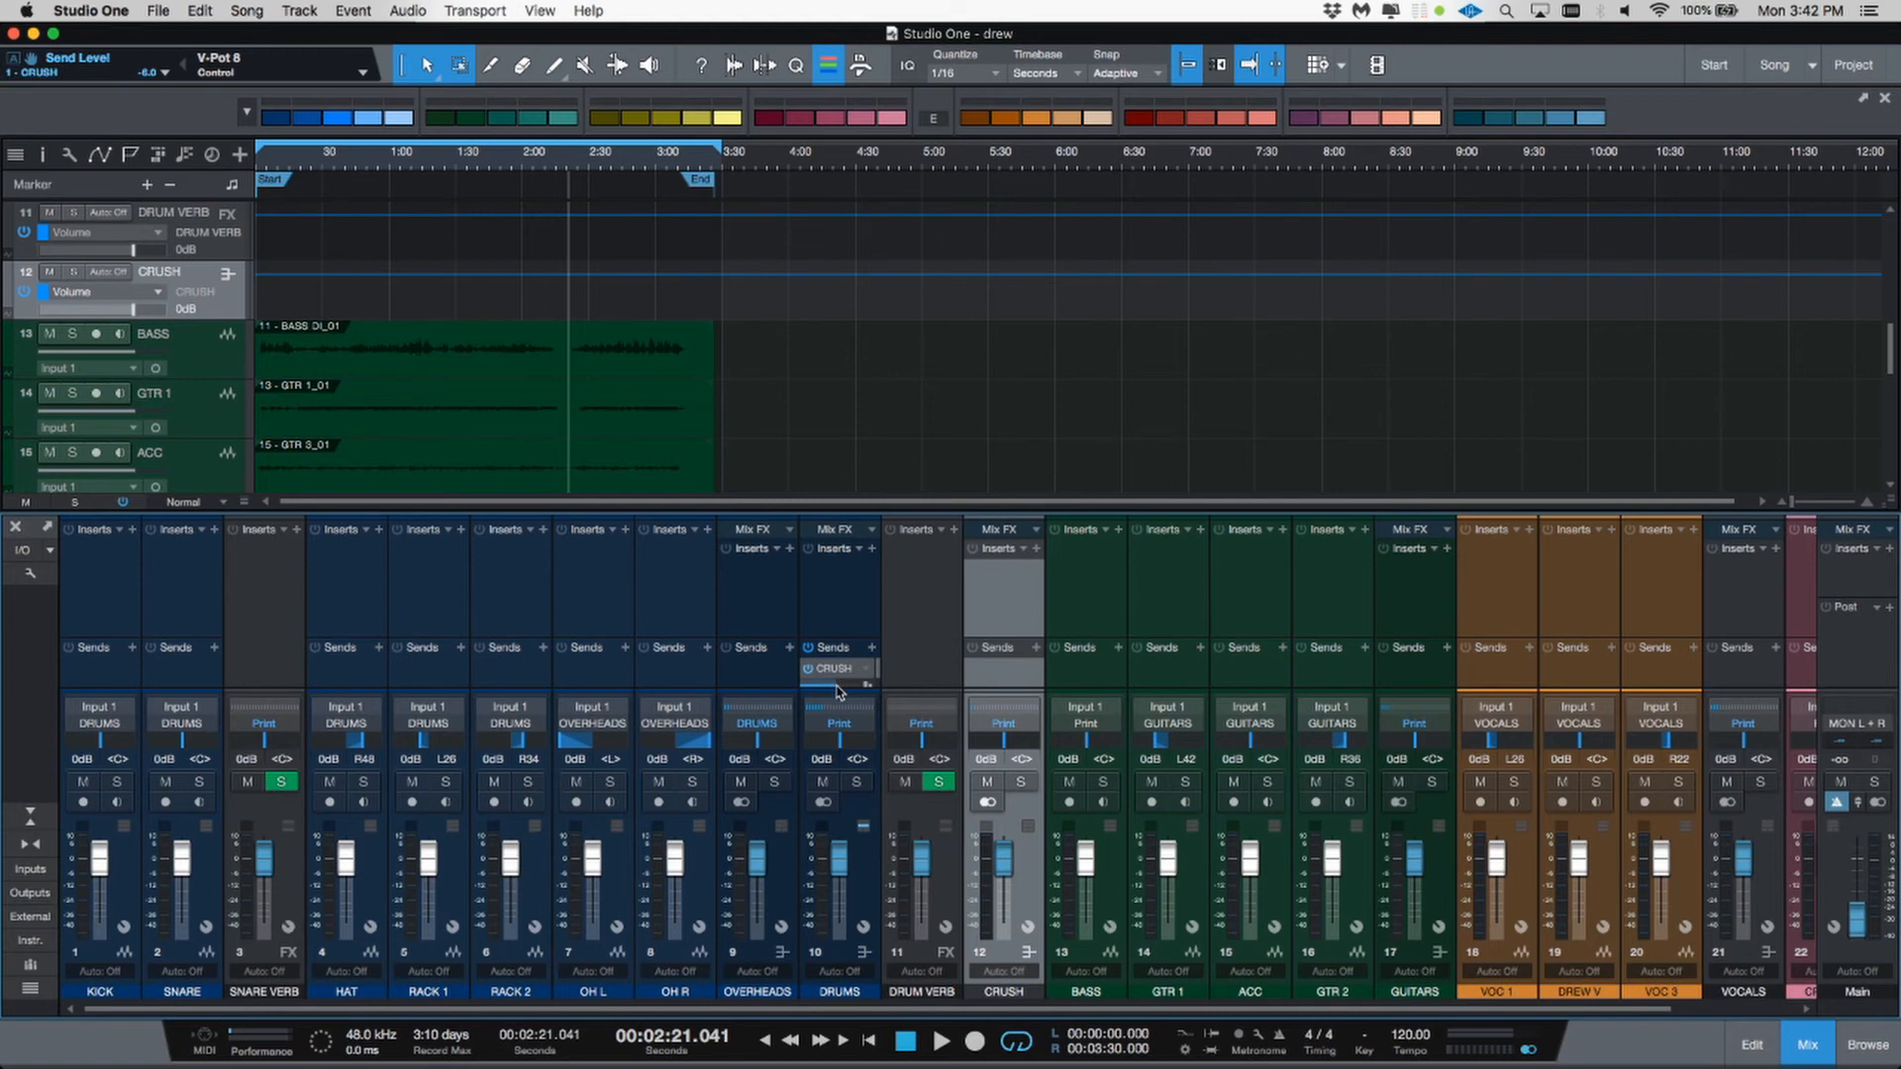
pyautogui.rightClick(836, 691)
pyautogui.click(837, 686)
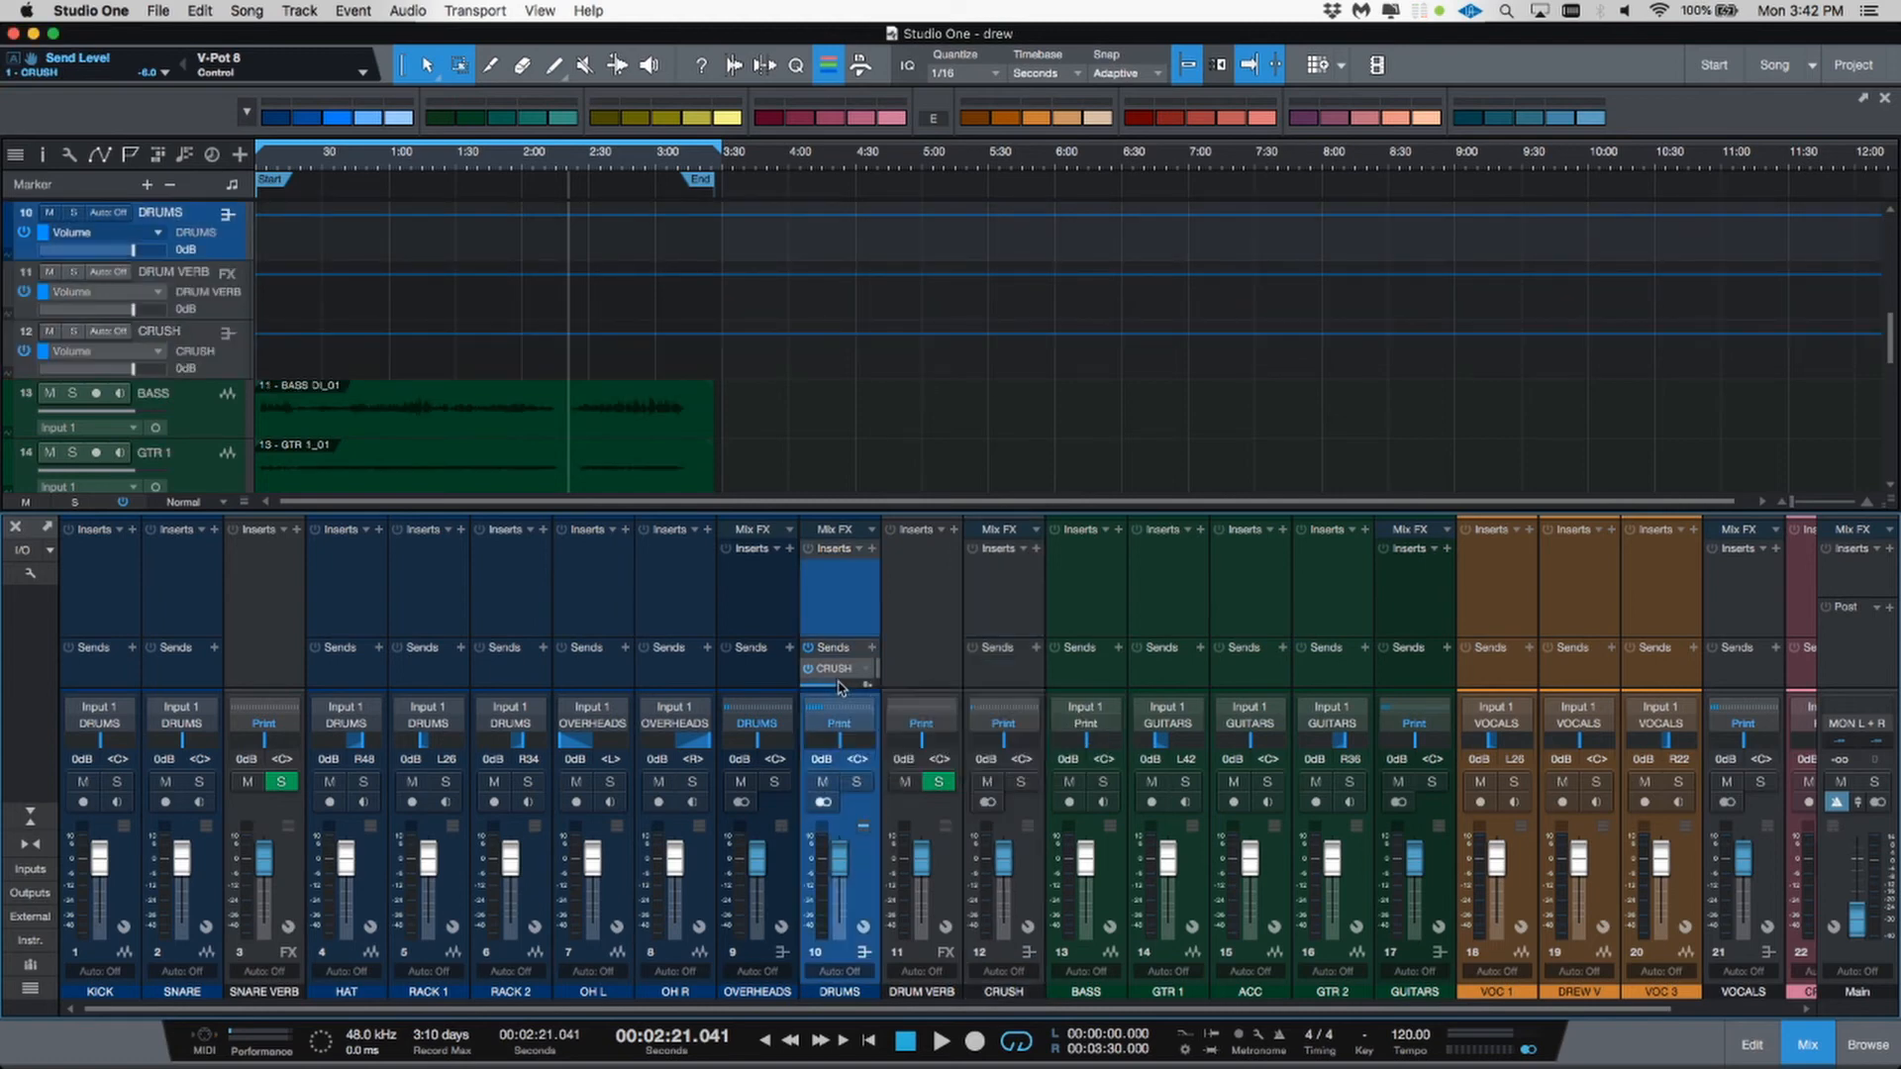
pyautogui.moveTo(846, 687); pyautogui.dragTo(845, 663)
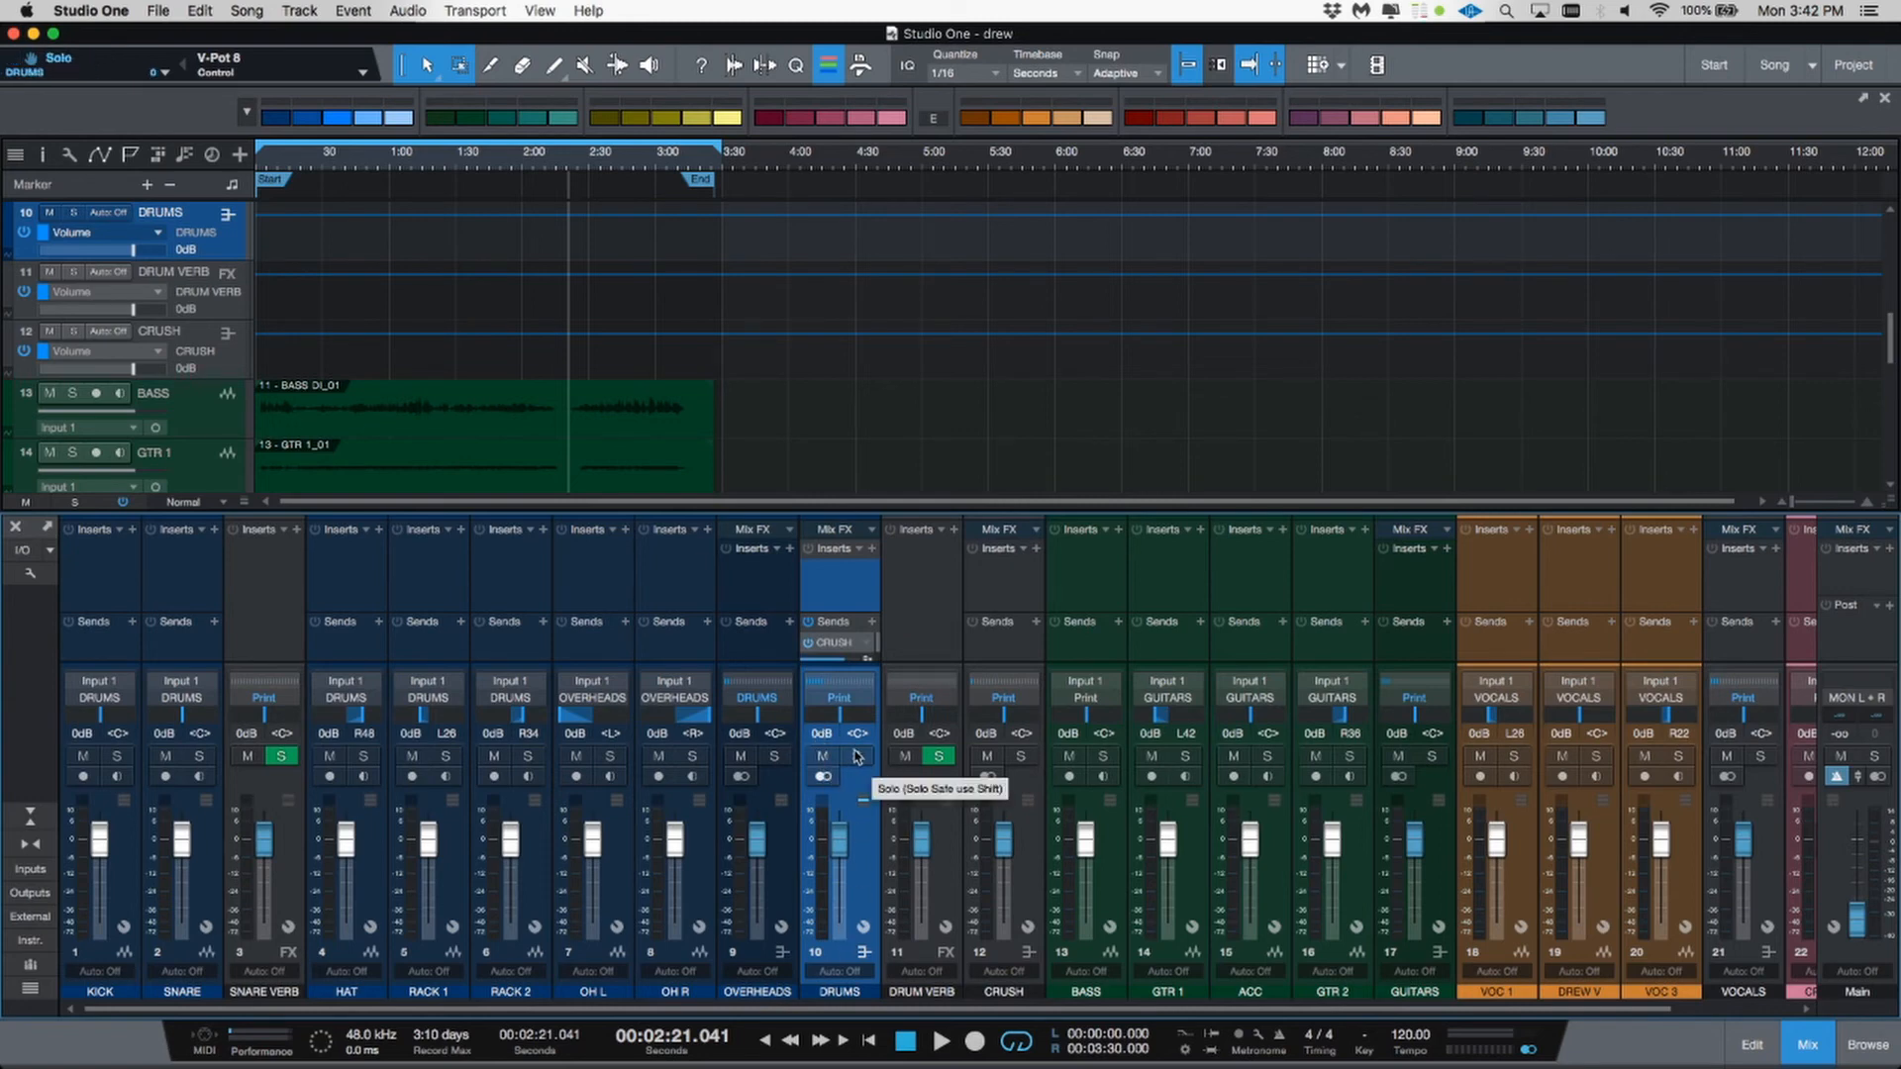
# Step: Move the DRUM VERB channel so it sits before the DRUMS bus
pyautogui.click(934, 993)
pyautogui.moveTo(830, 978); pyautogui.dragTo(824, 975)
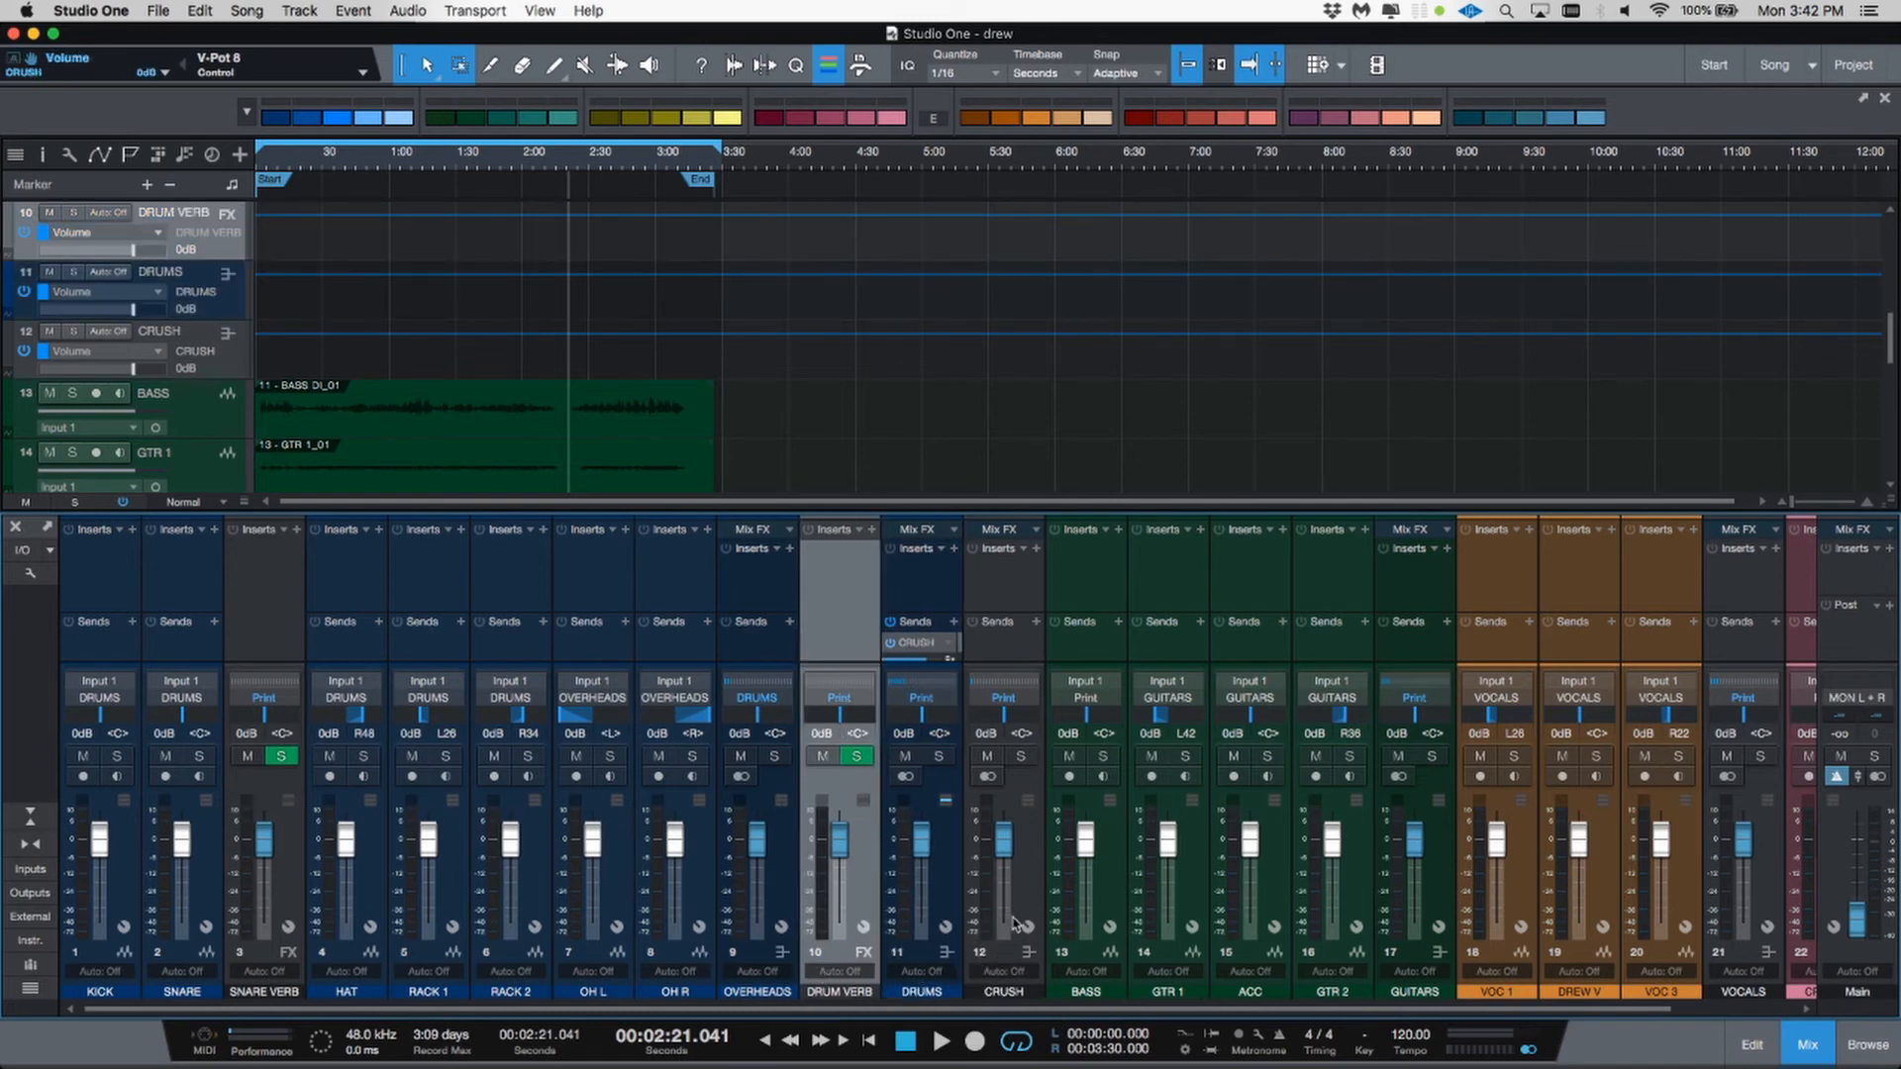
# Step: Color the CRUSH bus blue
pyautogui.click(1025, 907)
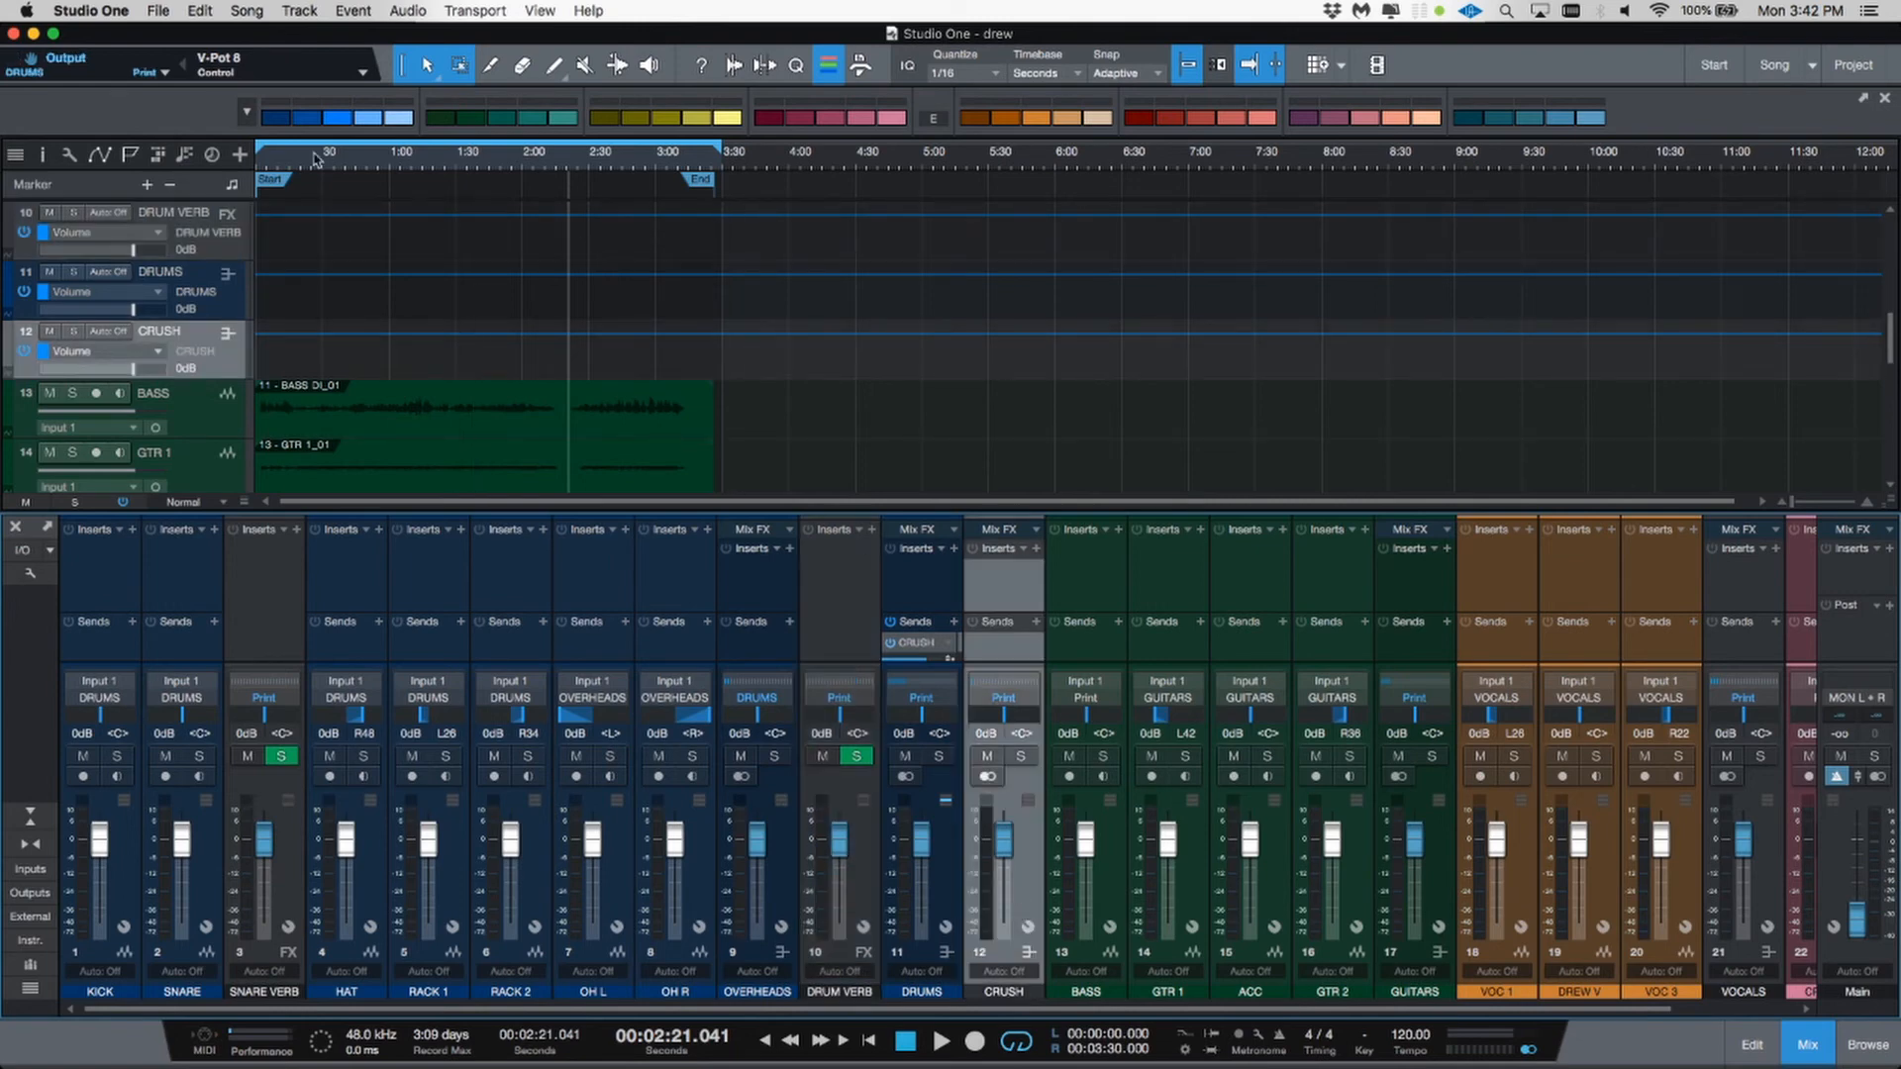
pyautogui.click(273, 121)
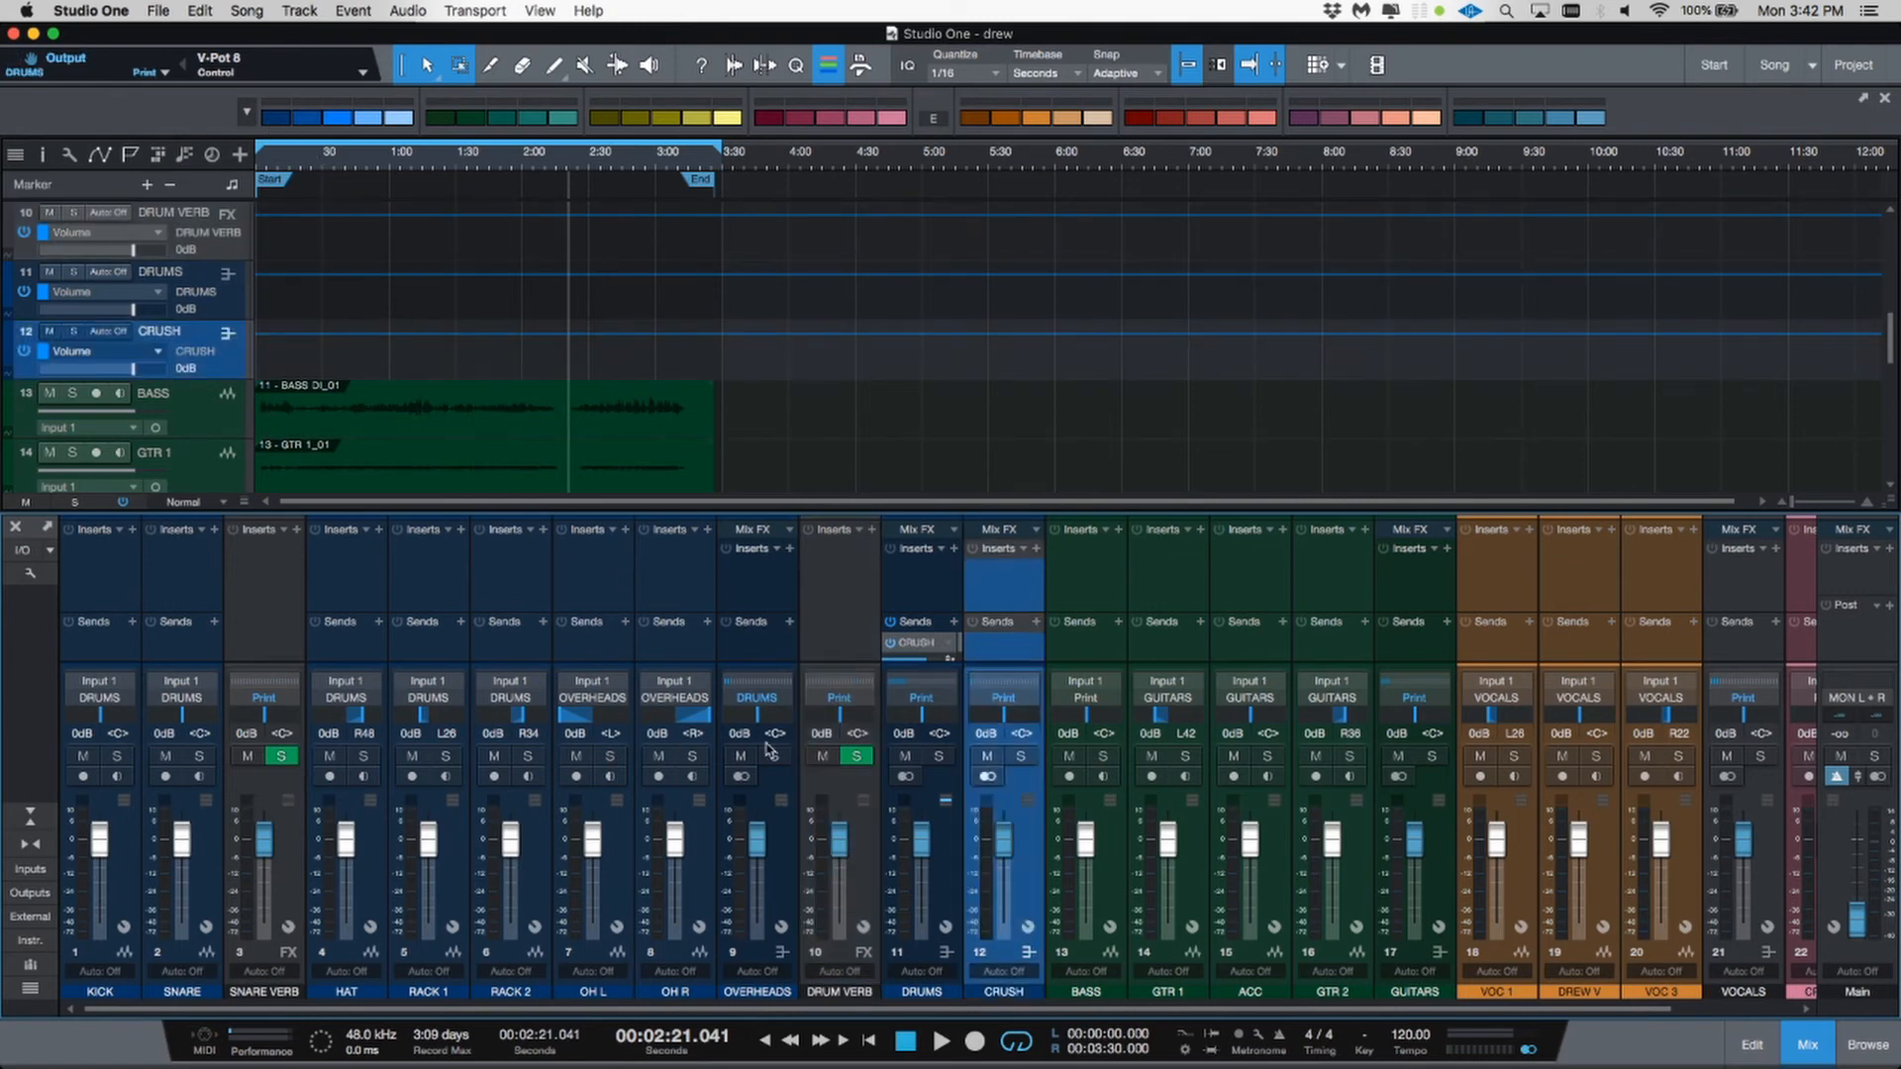
# Step: Select the DRUM VERB and SNARE VERB channels and color them yellow
pyautogui.click(835, 803)
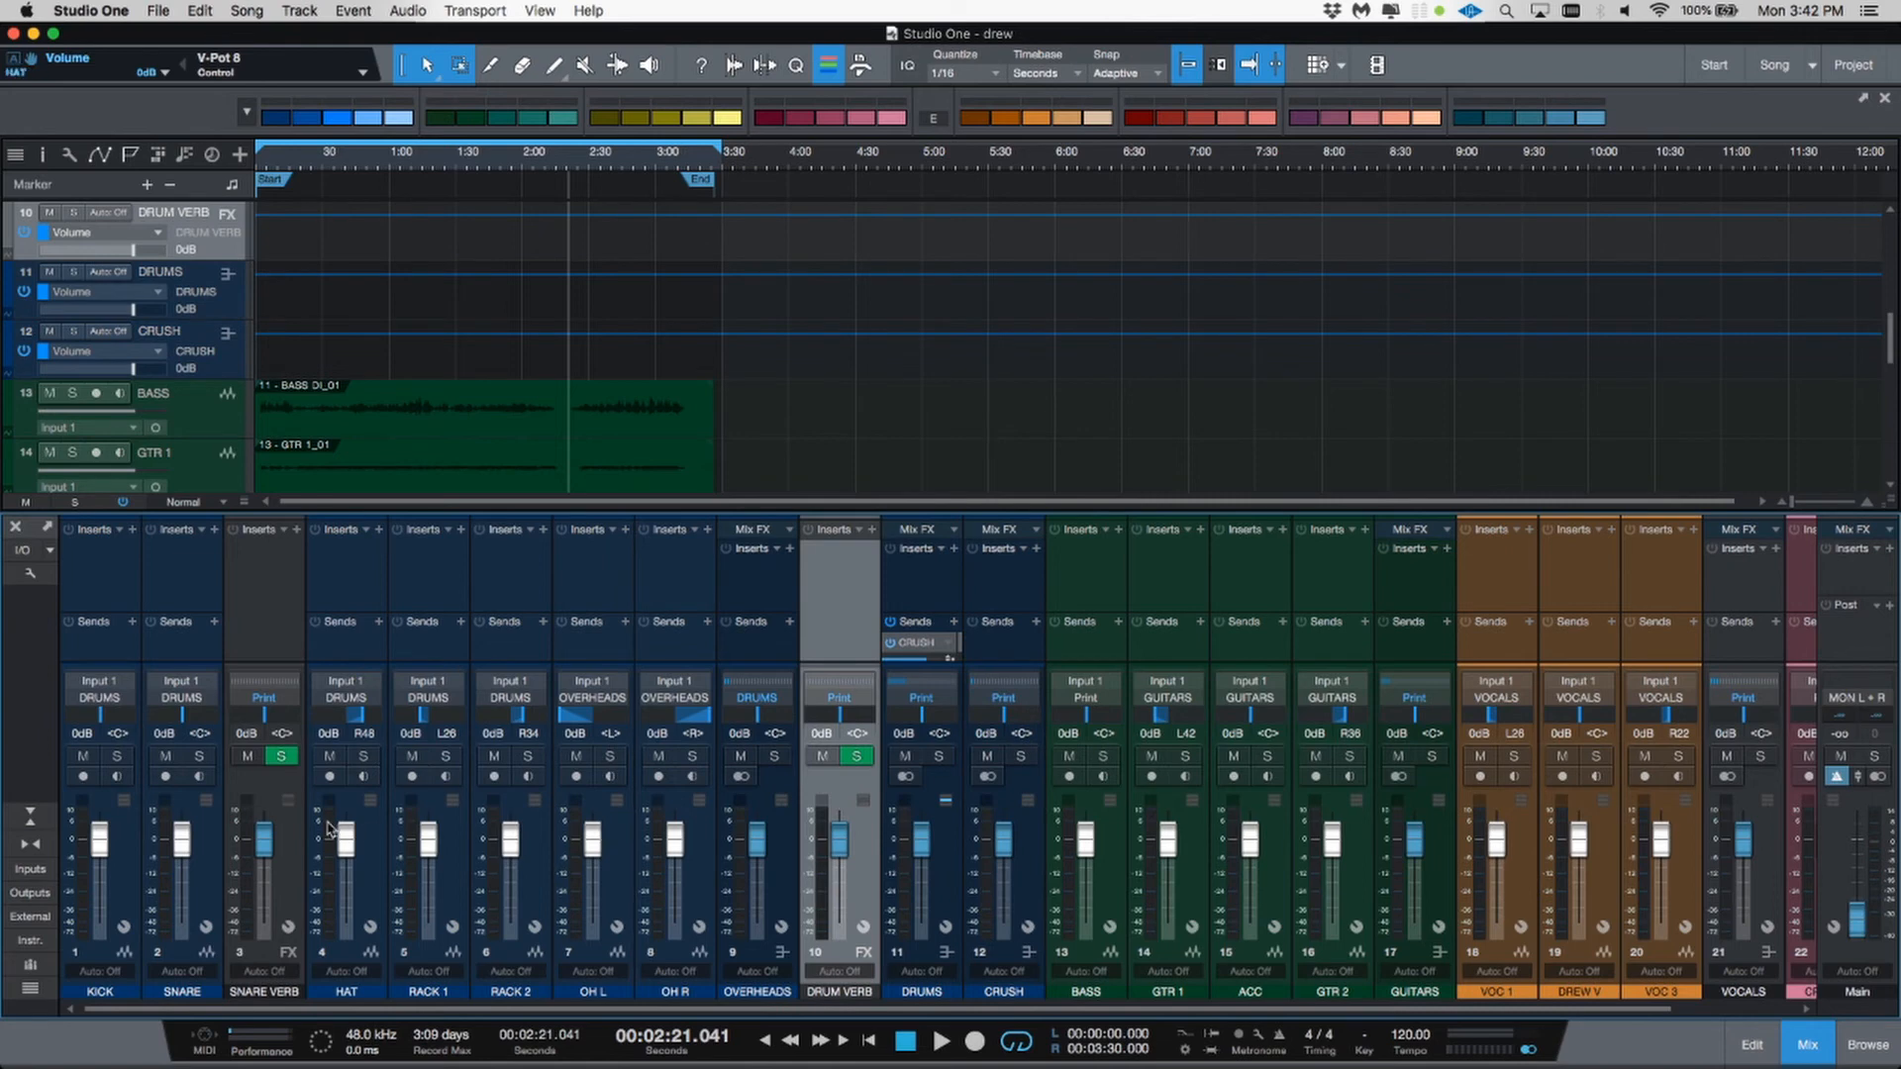
pyautogui.click(302, 847)
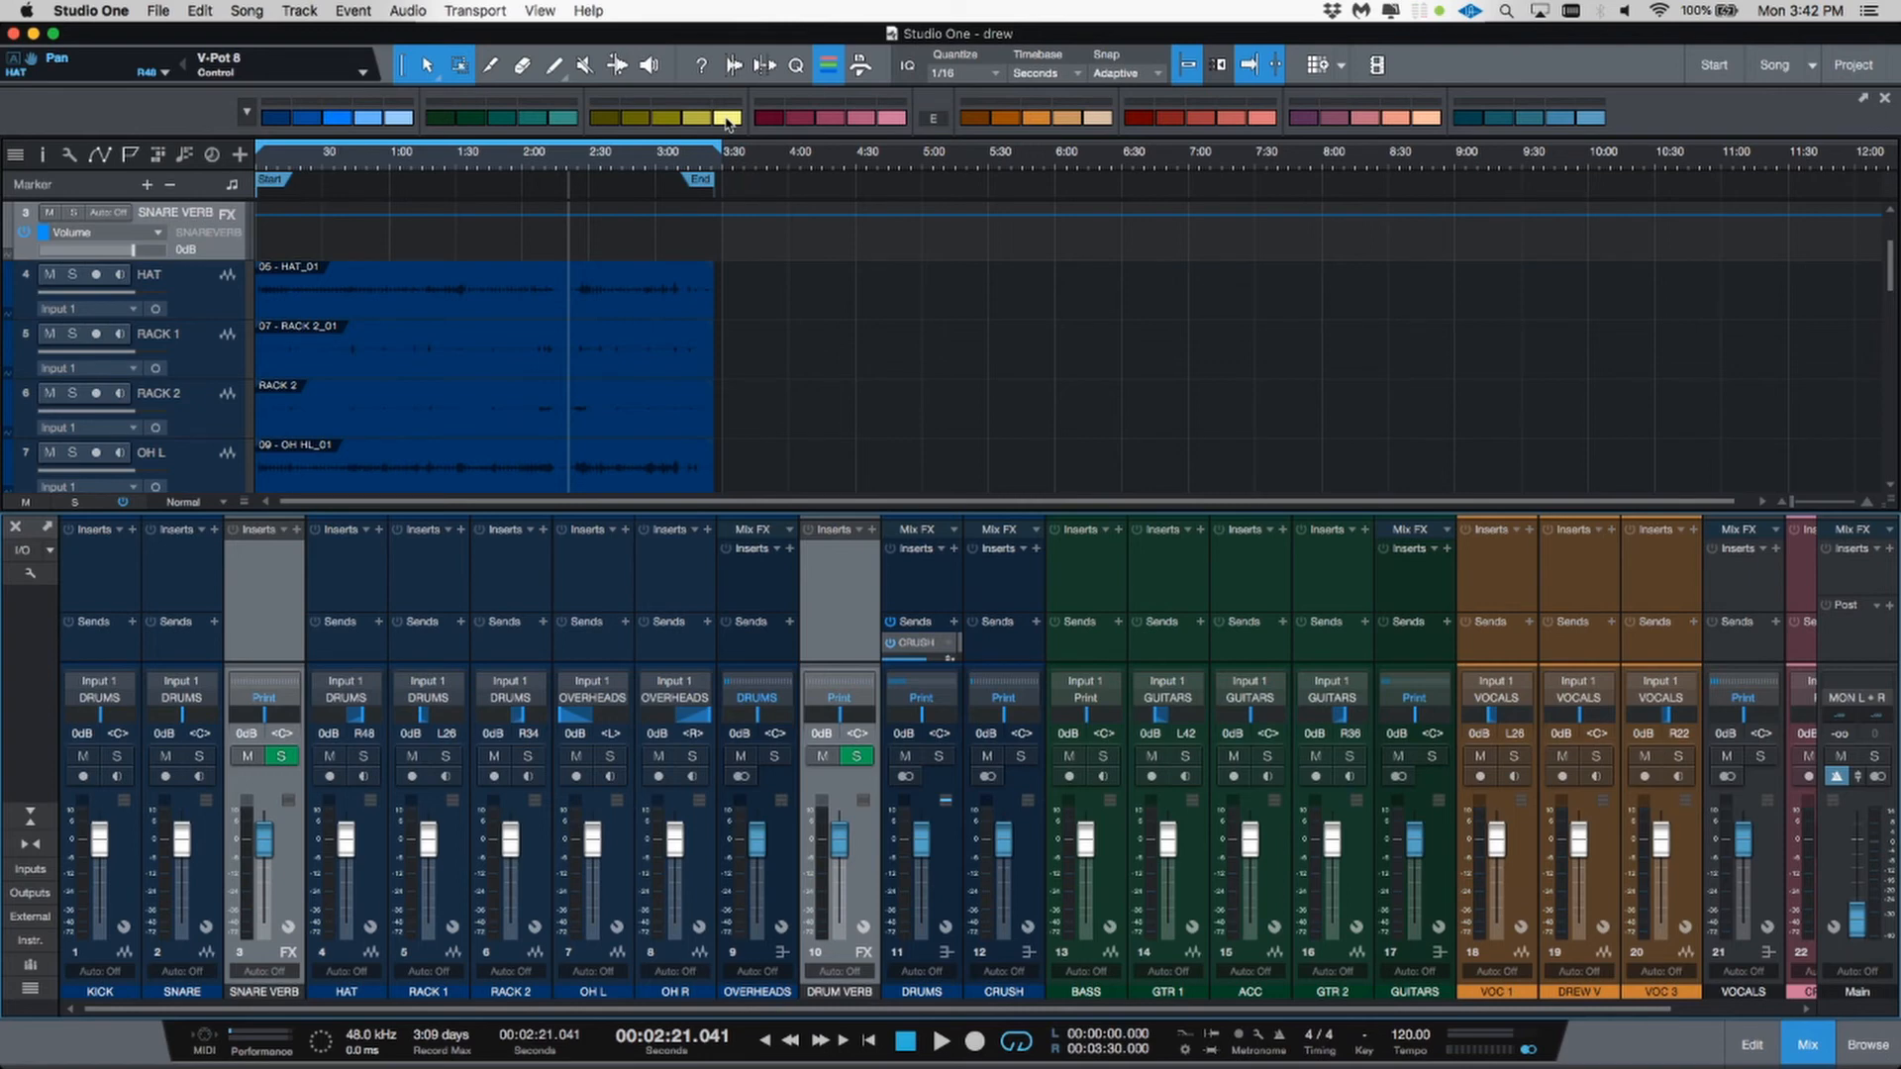
pyautogui.click(728, 120)
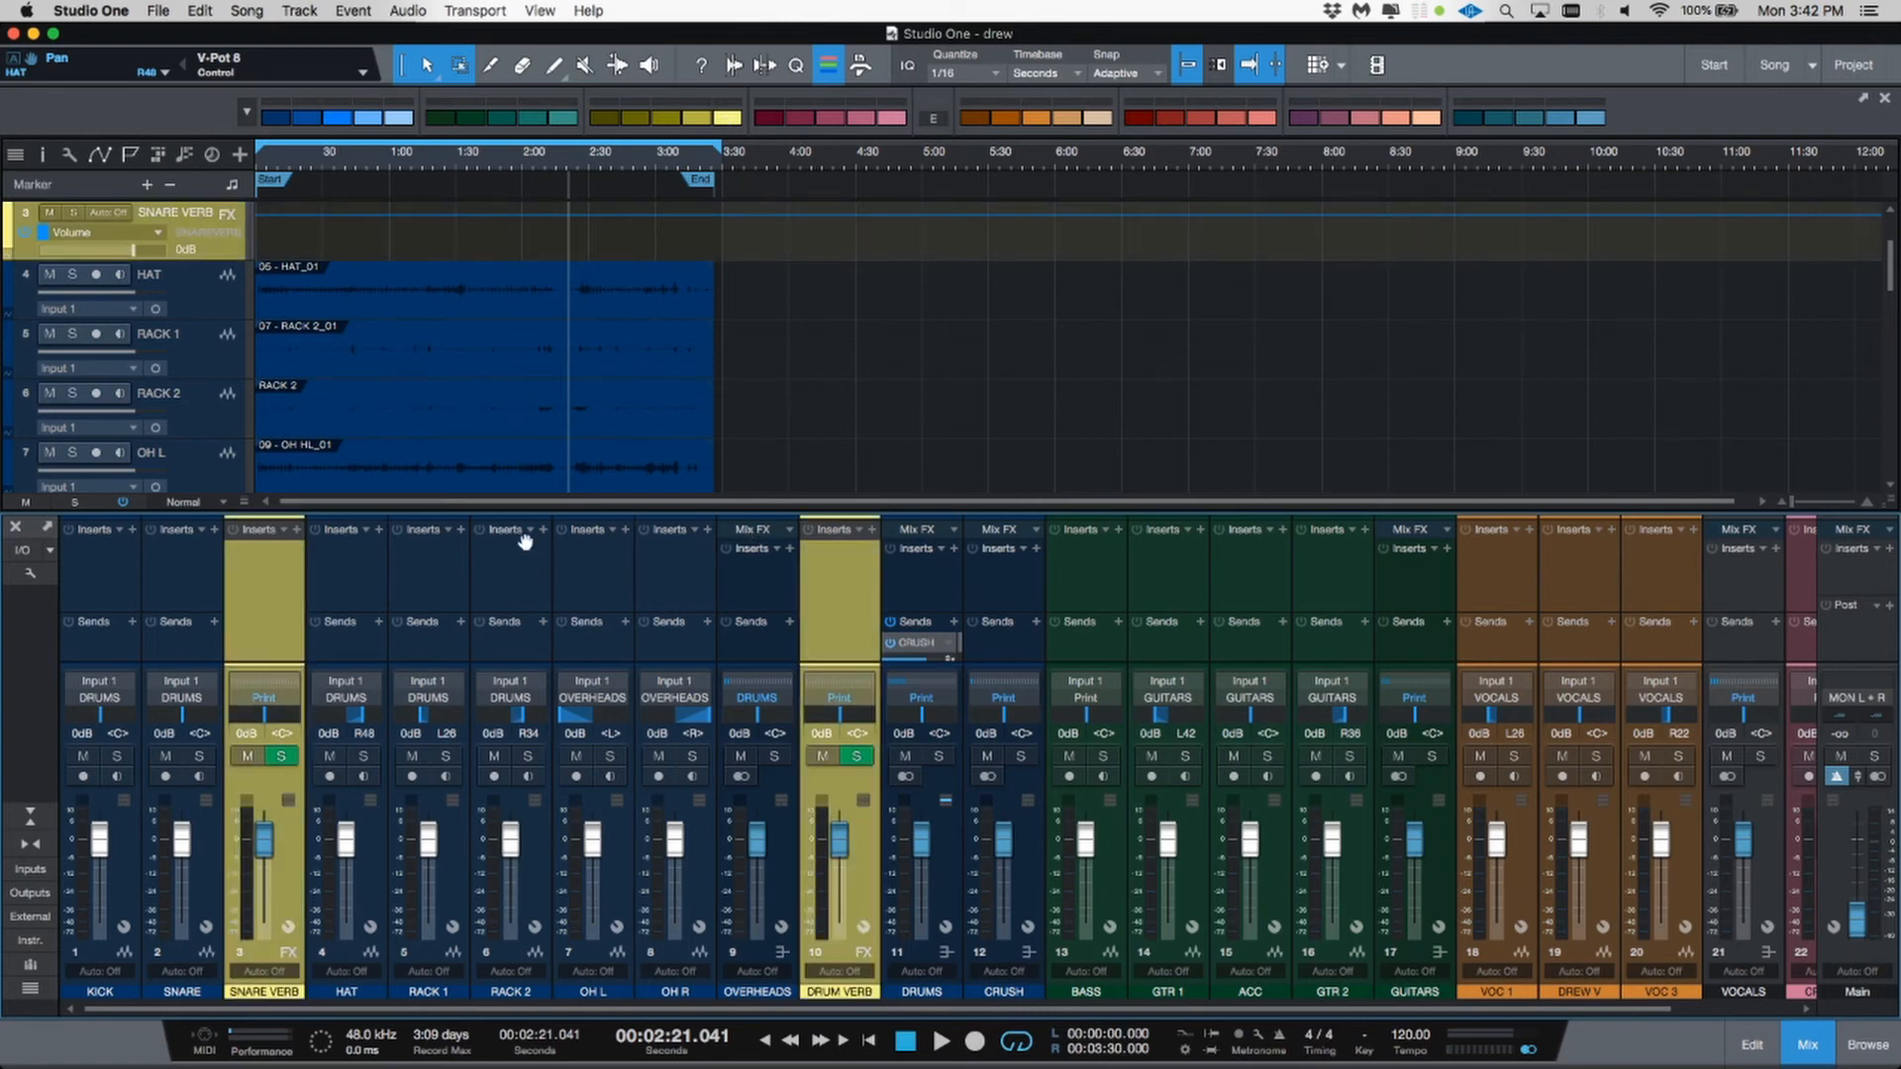
# Step: Add an FX channel after the GTR 2 channel
pyautogui.click(1017, 656)
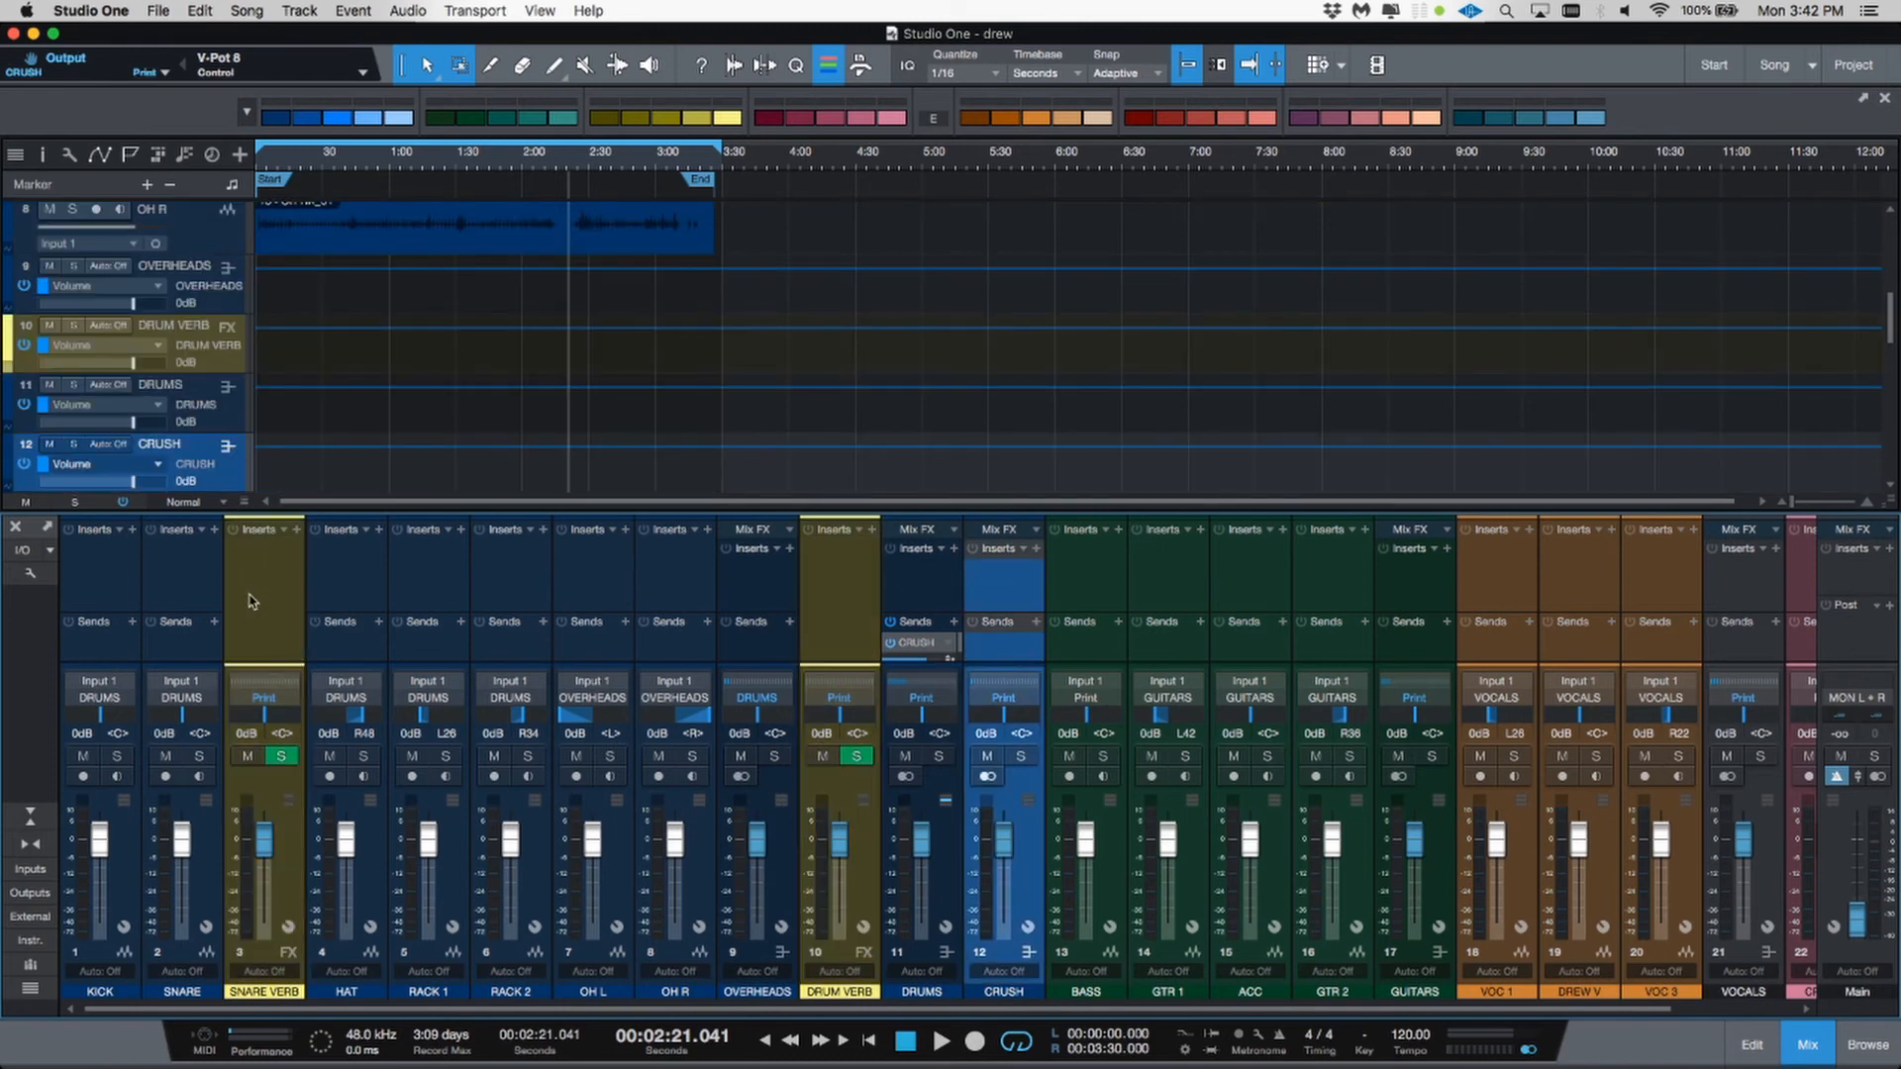
pyautogui.hscroll(3, 975, 768)
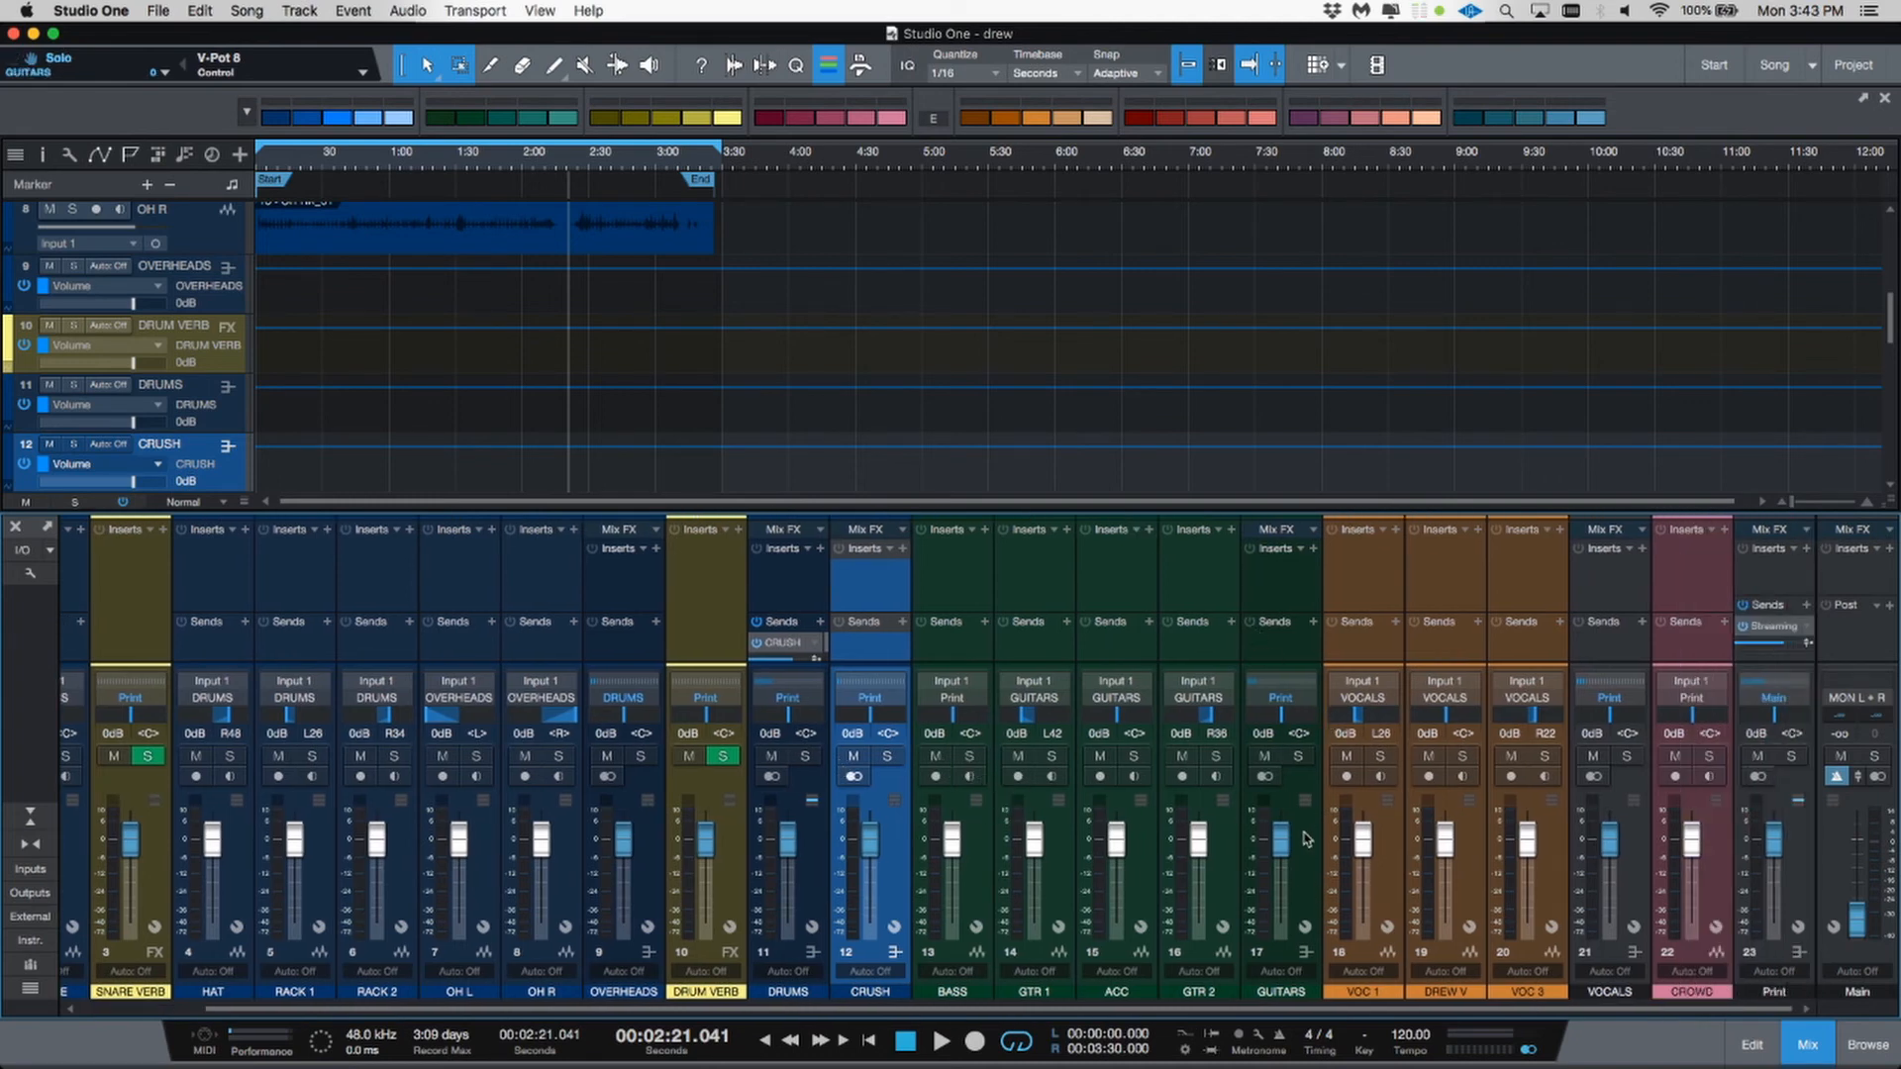
pyautogui.click(1224, 861)
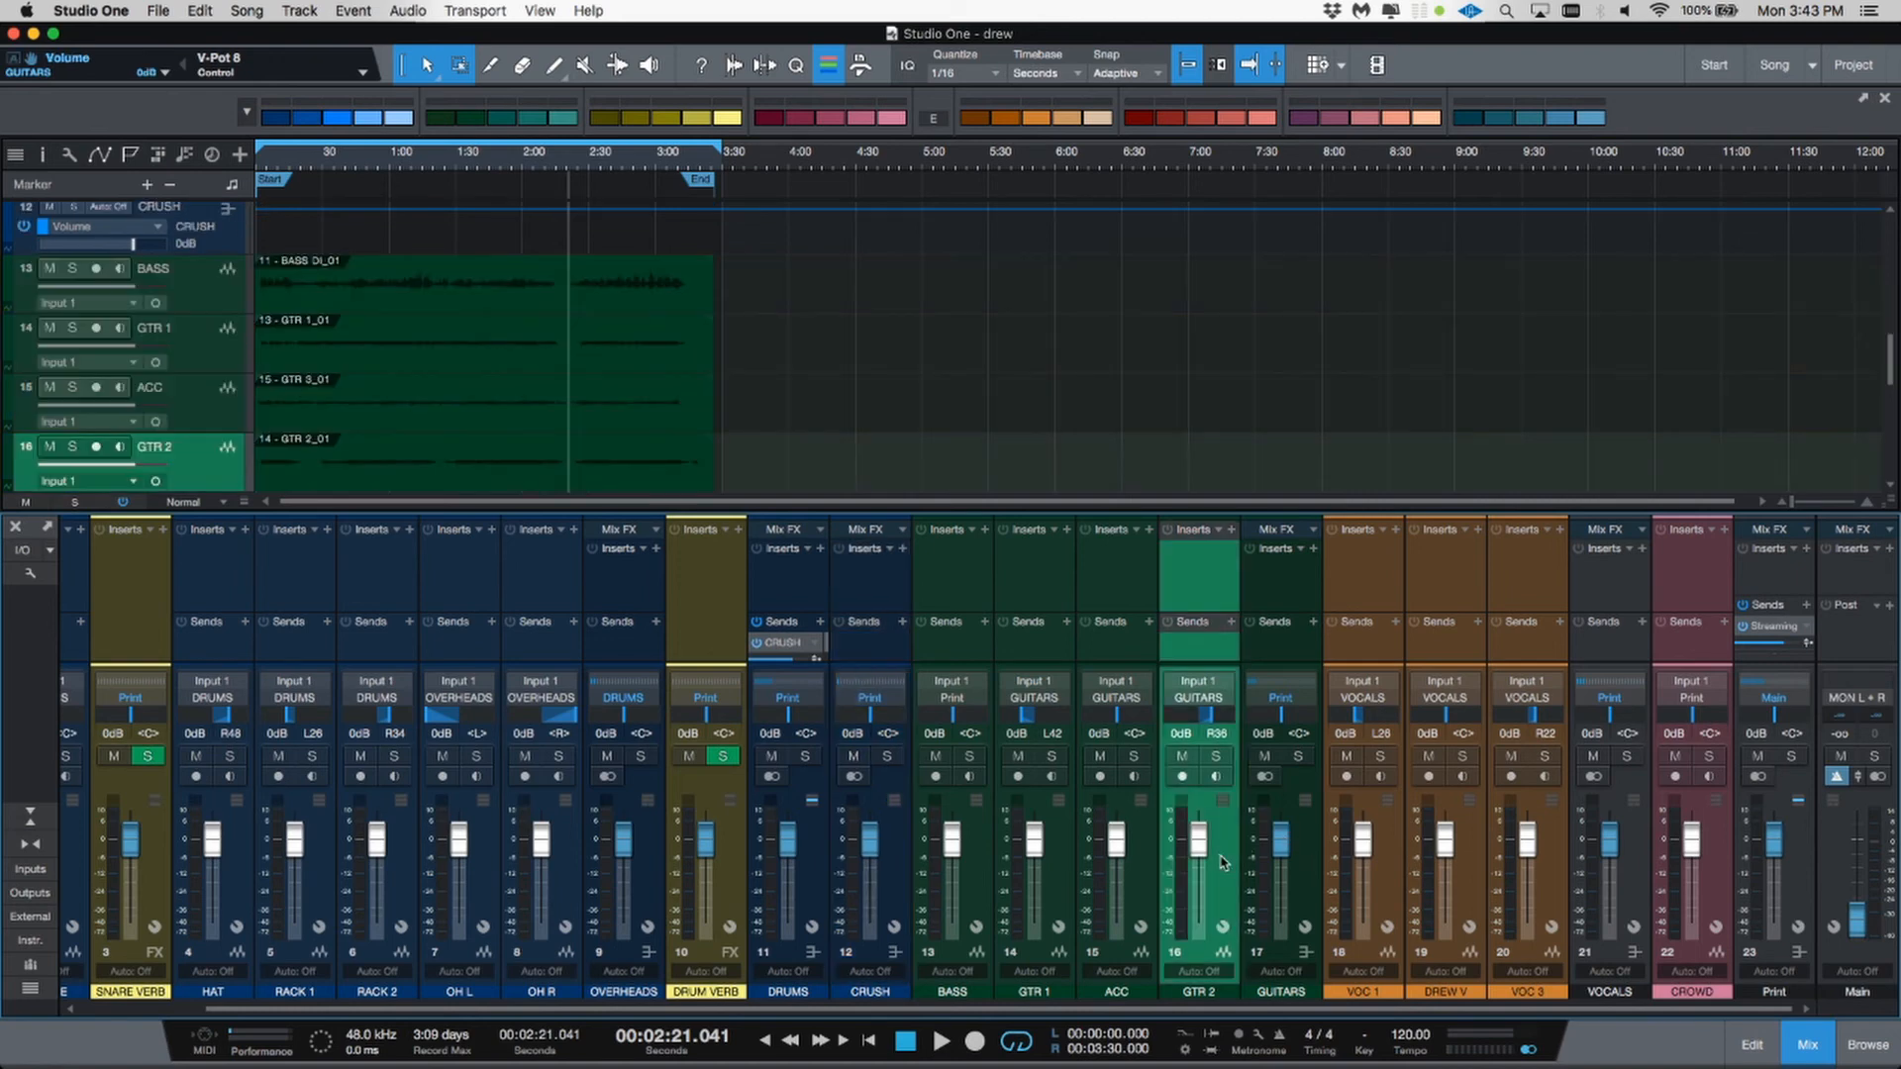
pyautogui.rightClick(1224, 862)
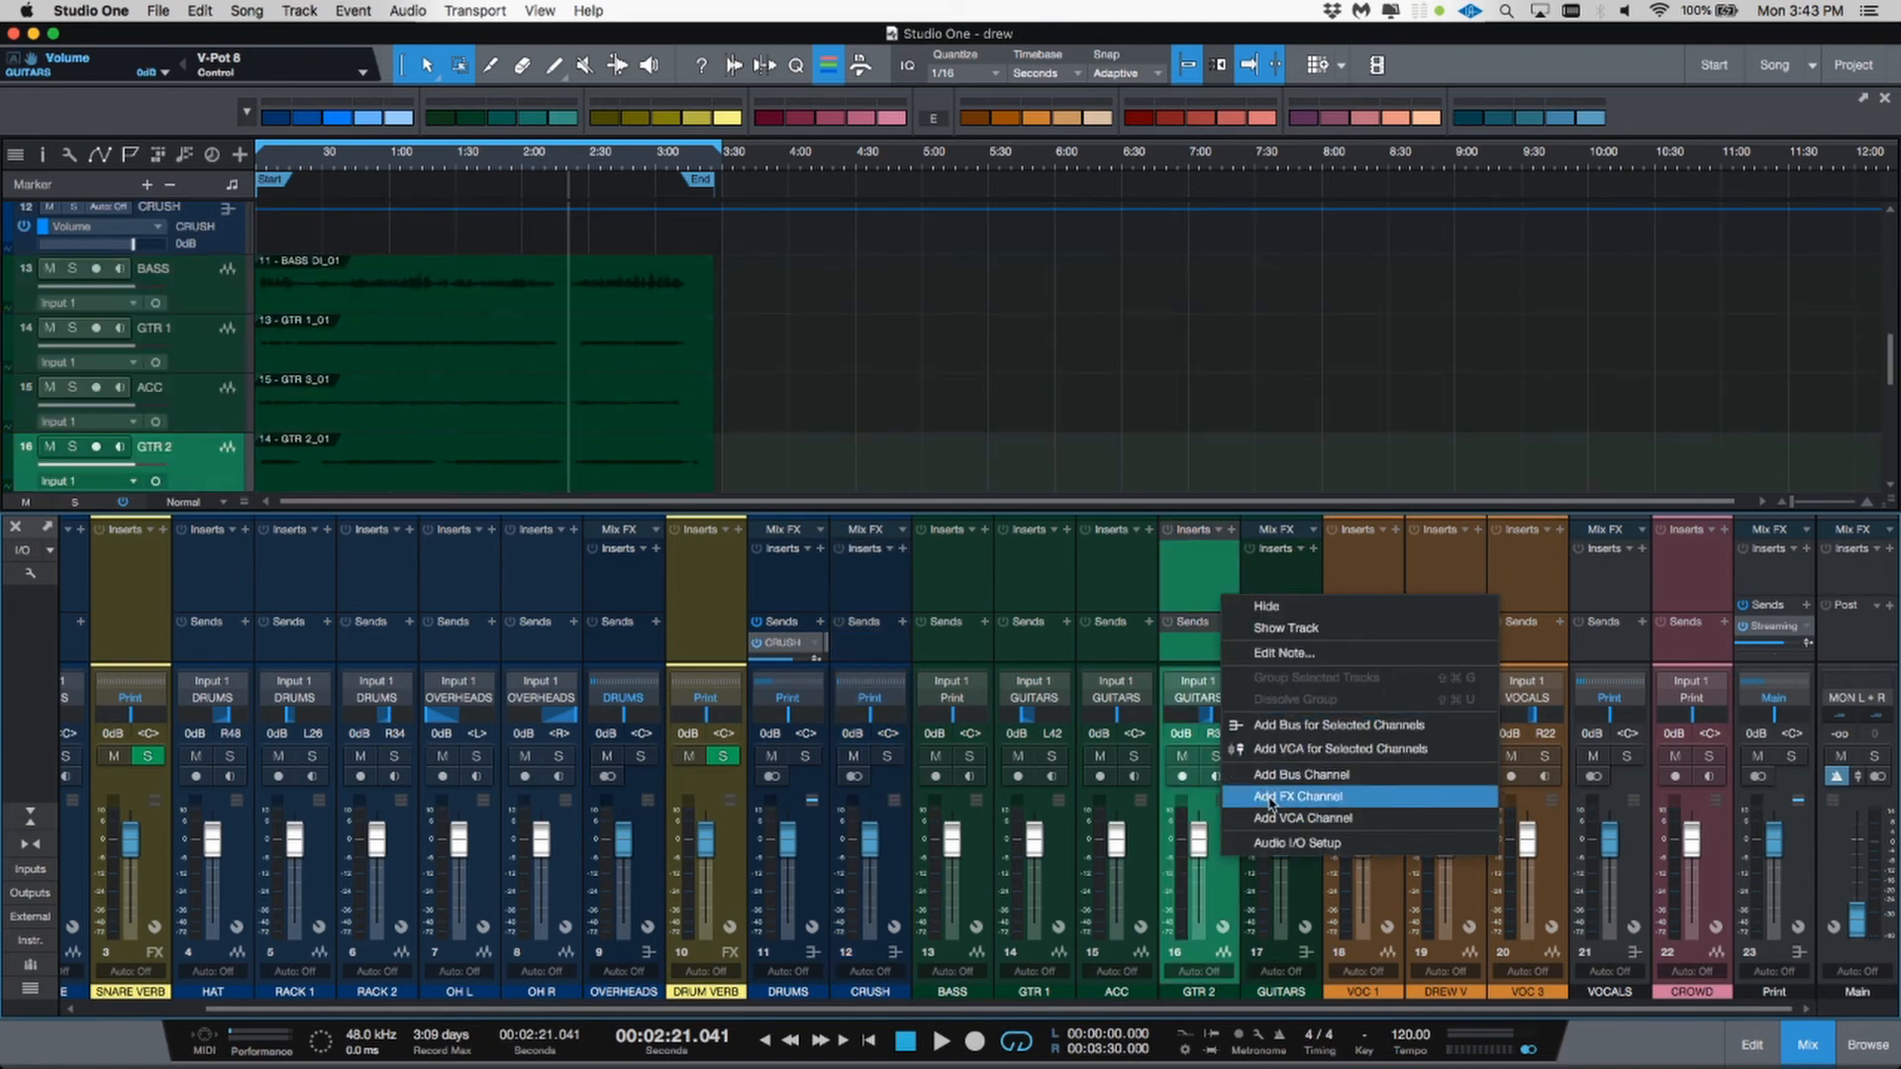
pyautogui.click(1271, 799)
# Step: Add two more FX channels after the new FX channel
pyautogui.rightClick(1312, 829)
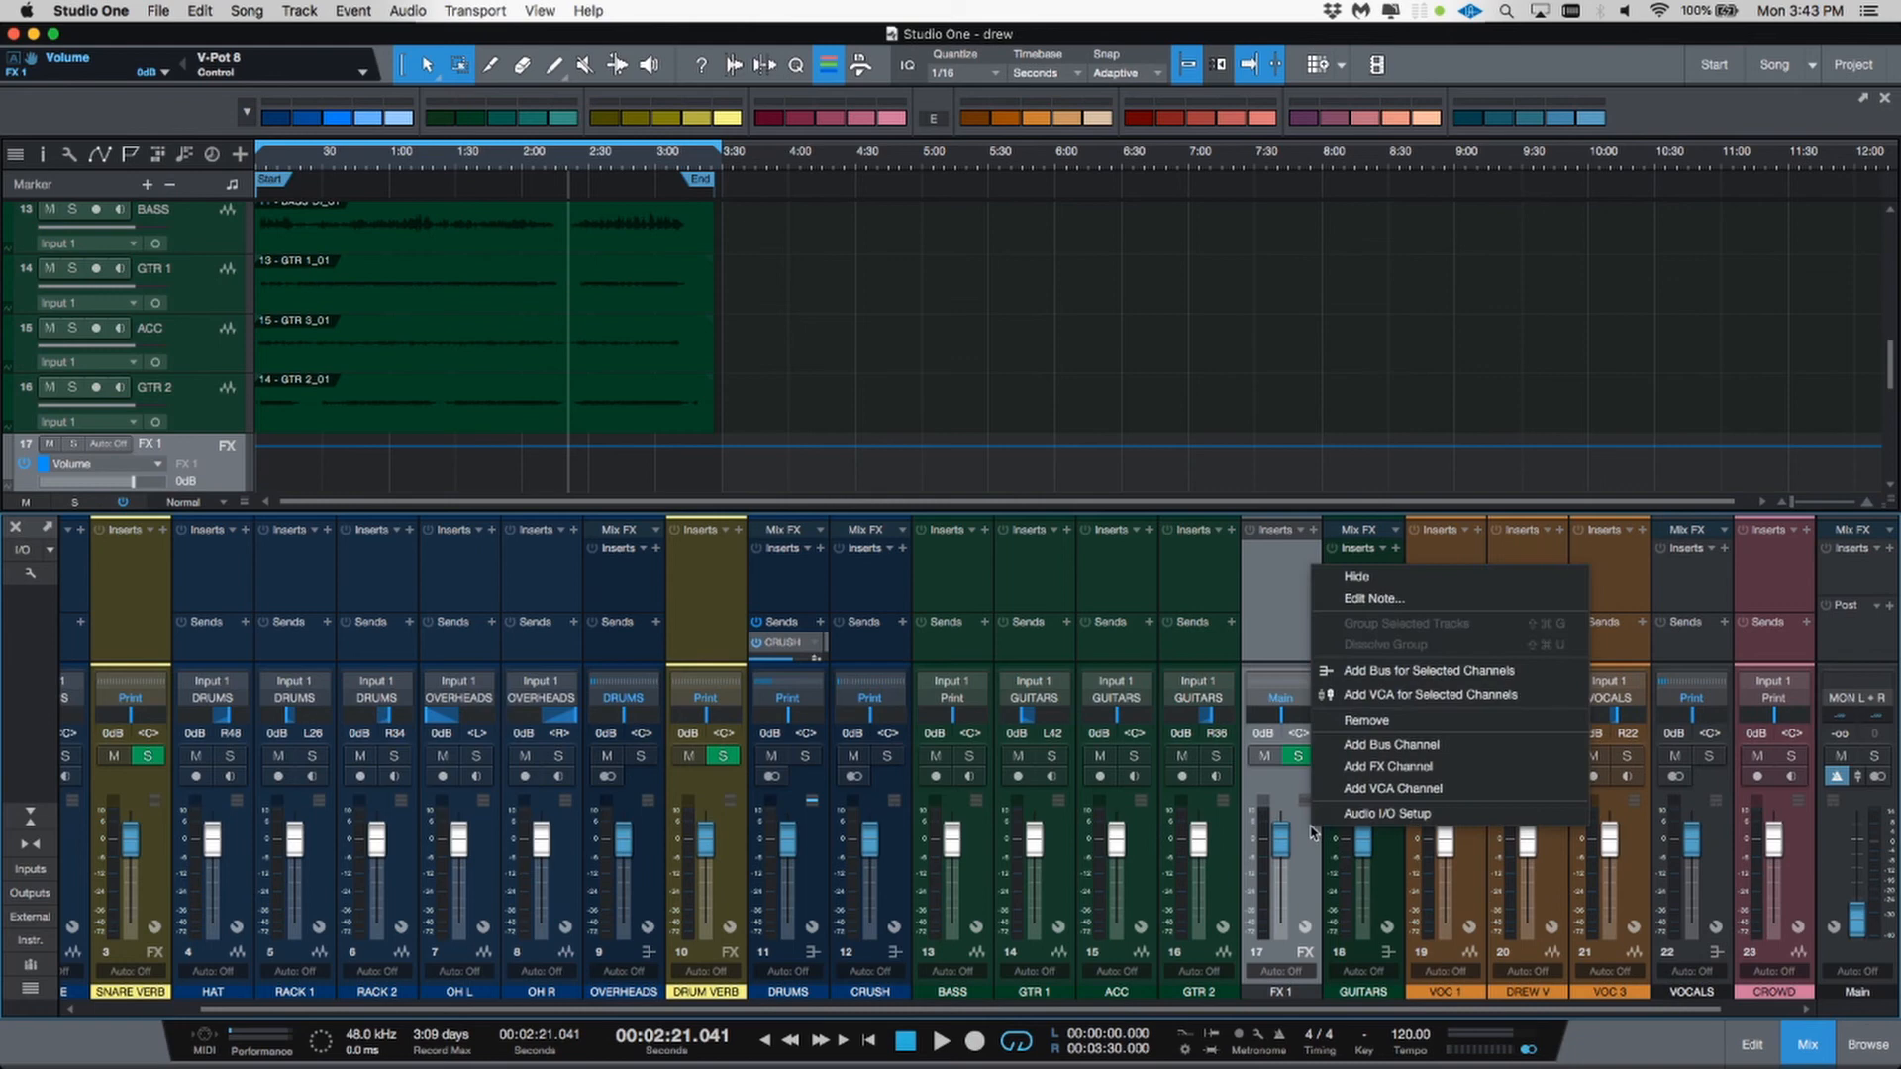
pyautogui.click(1350, 767)
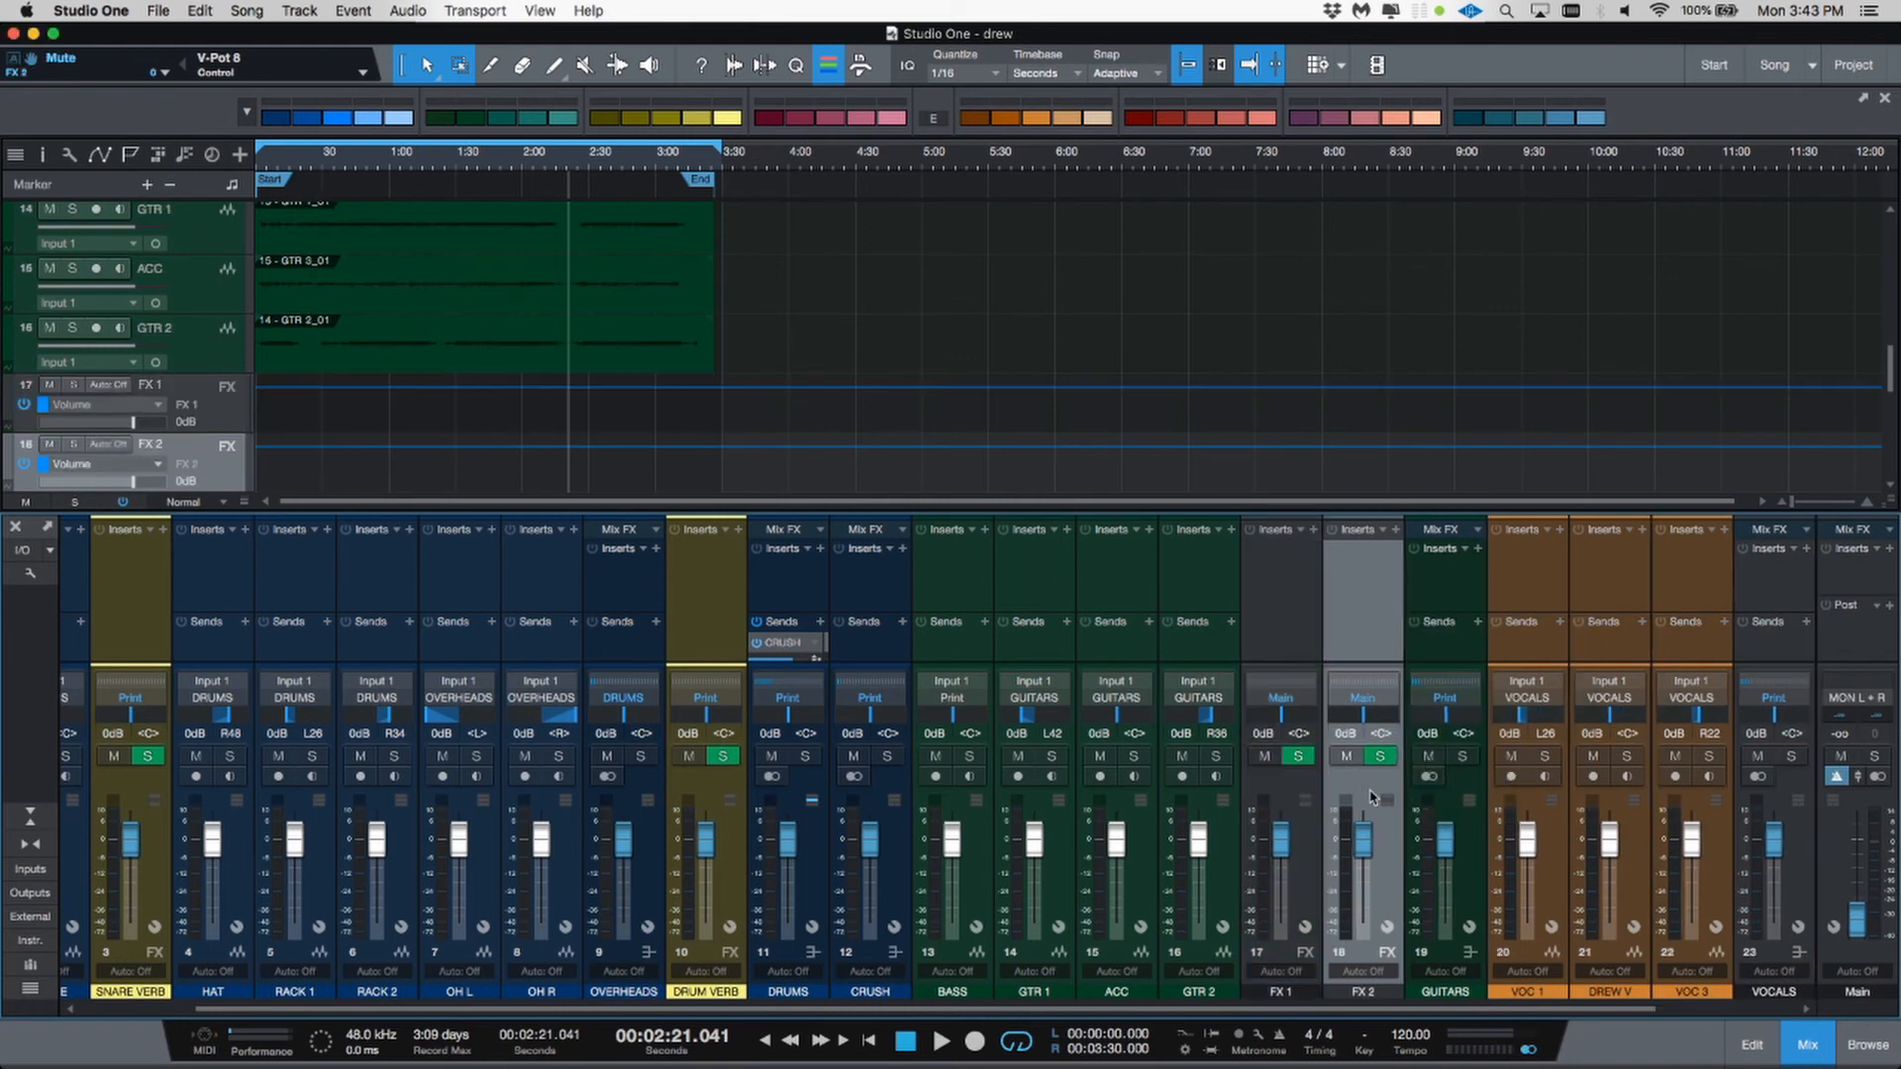
pyautogui.rightClick(1379, 824)
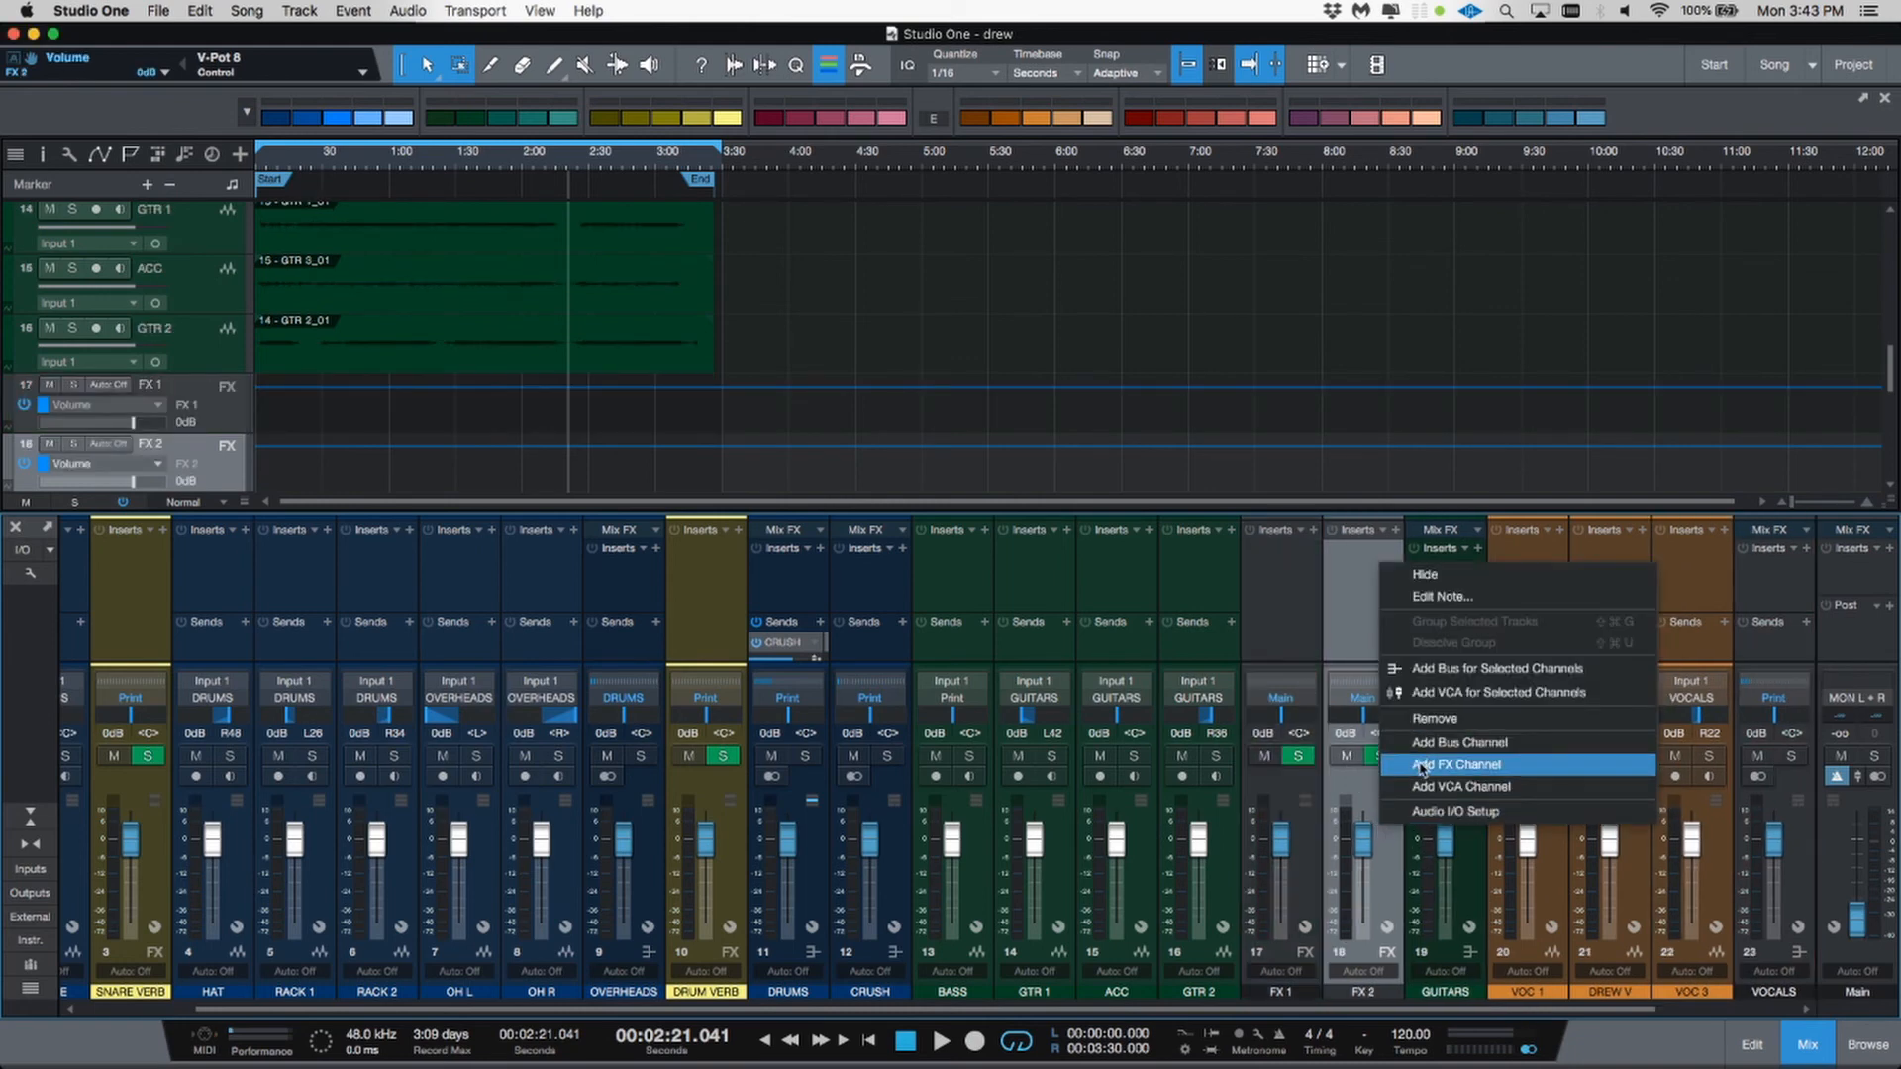
pyautogui.click(1423, 768)
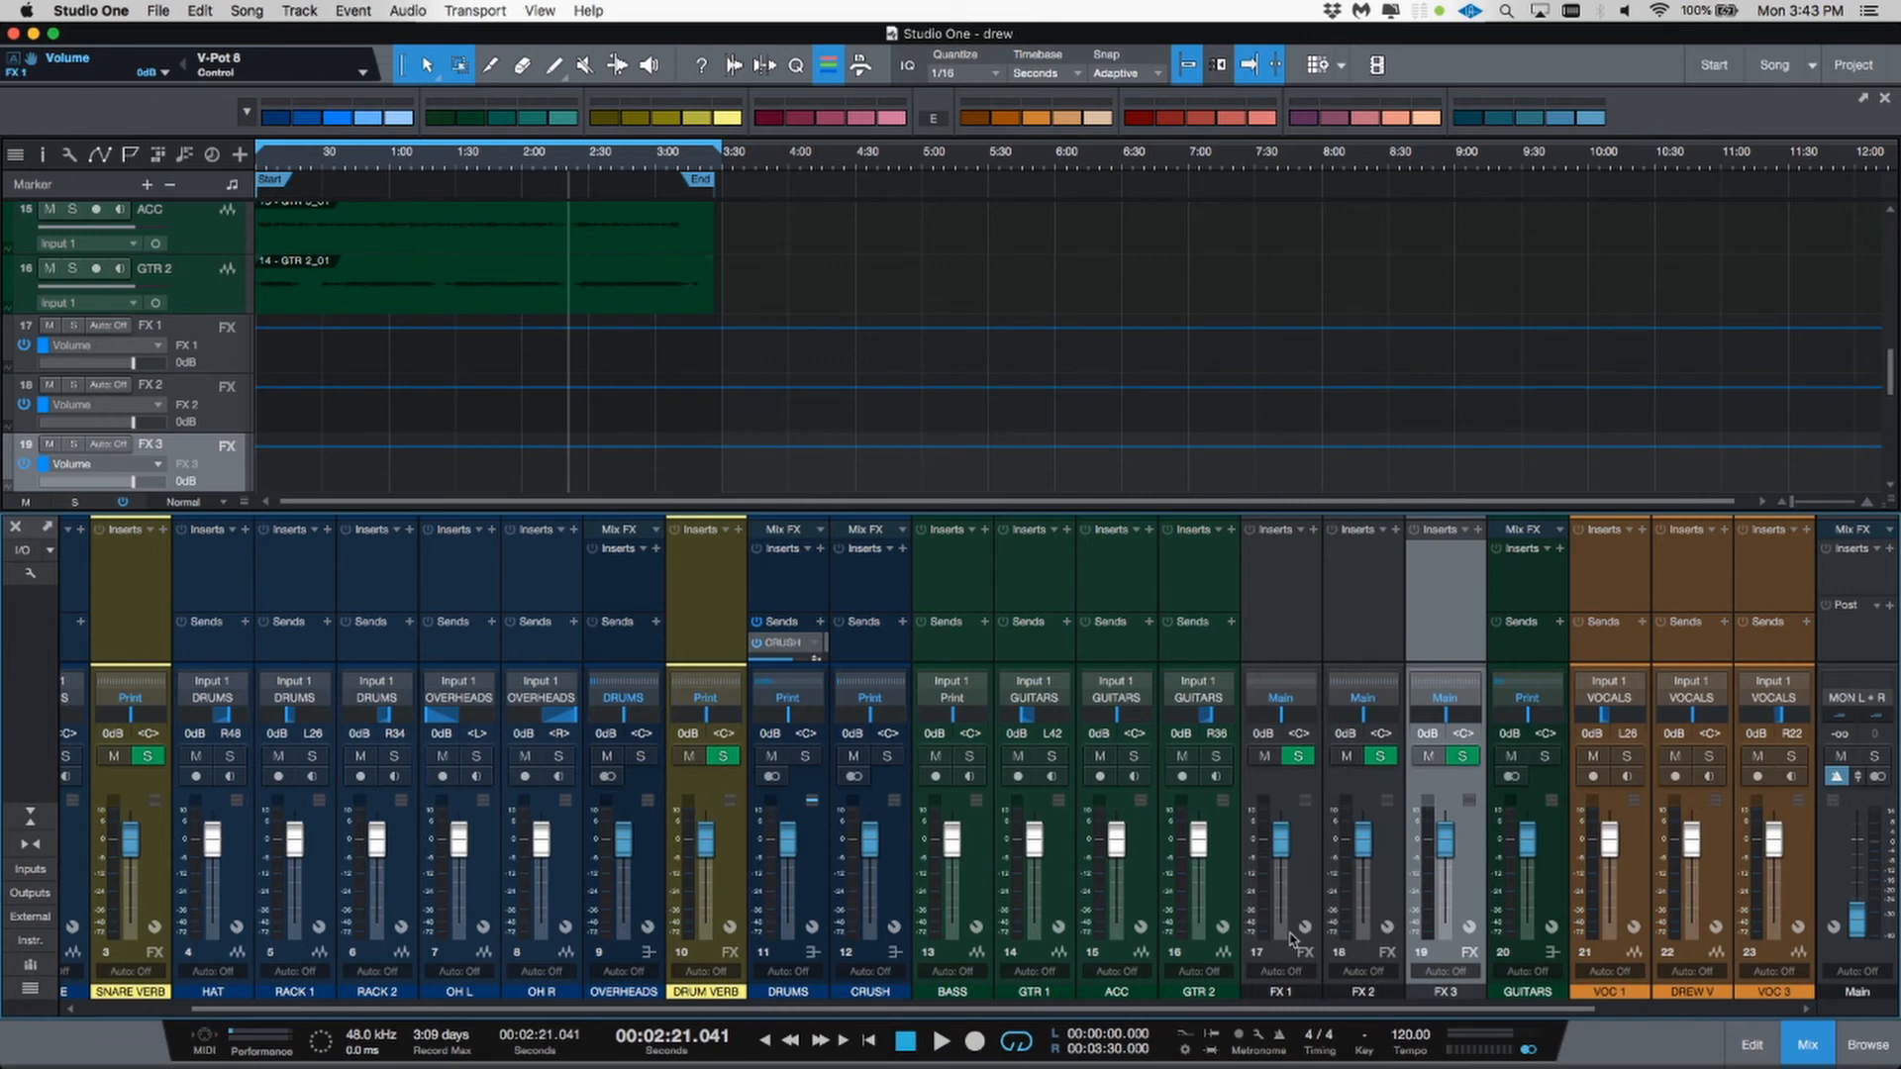
# Step: Rename the three new FX channels SPACE, DELAY and DIRT
pyautogui.doubleClick(1287, 991)
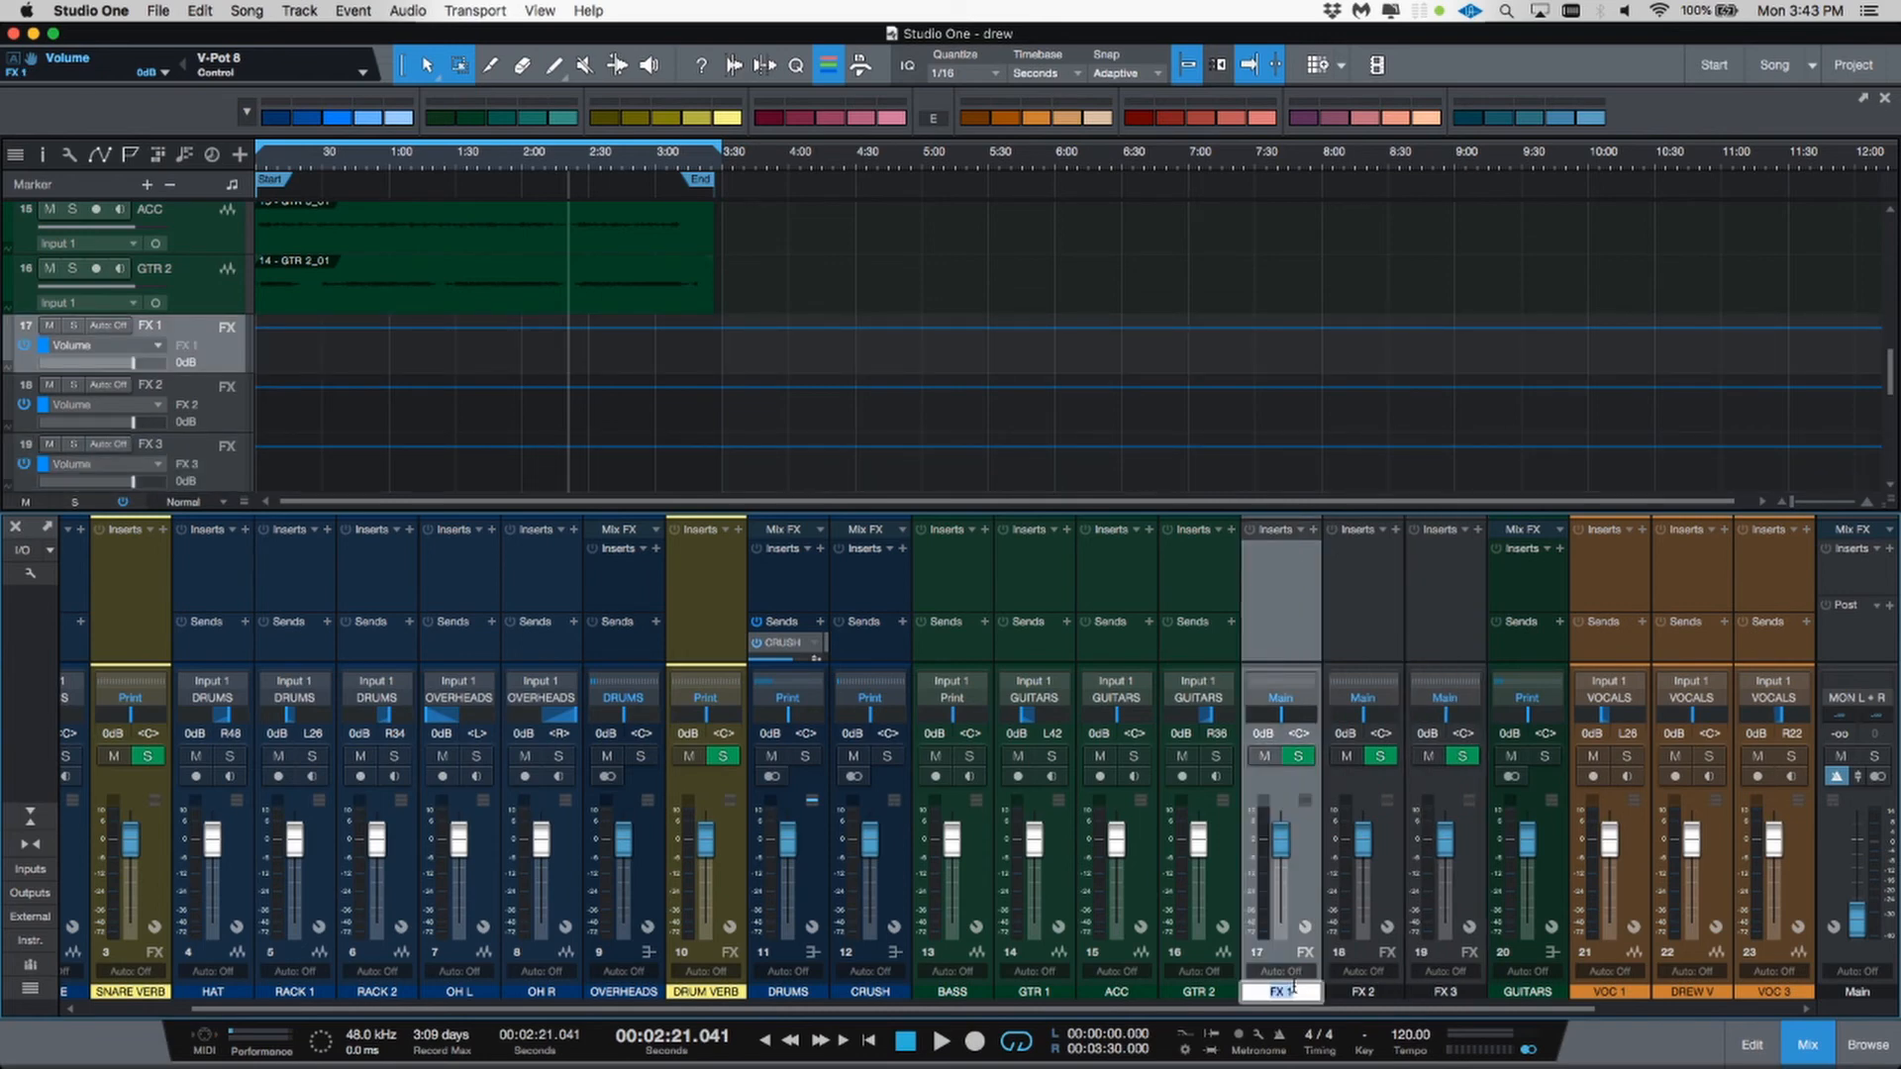
pyautogui.write('SPACE')
pyautogui.click(1363, 993)
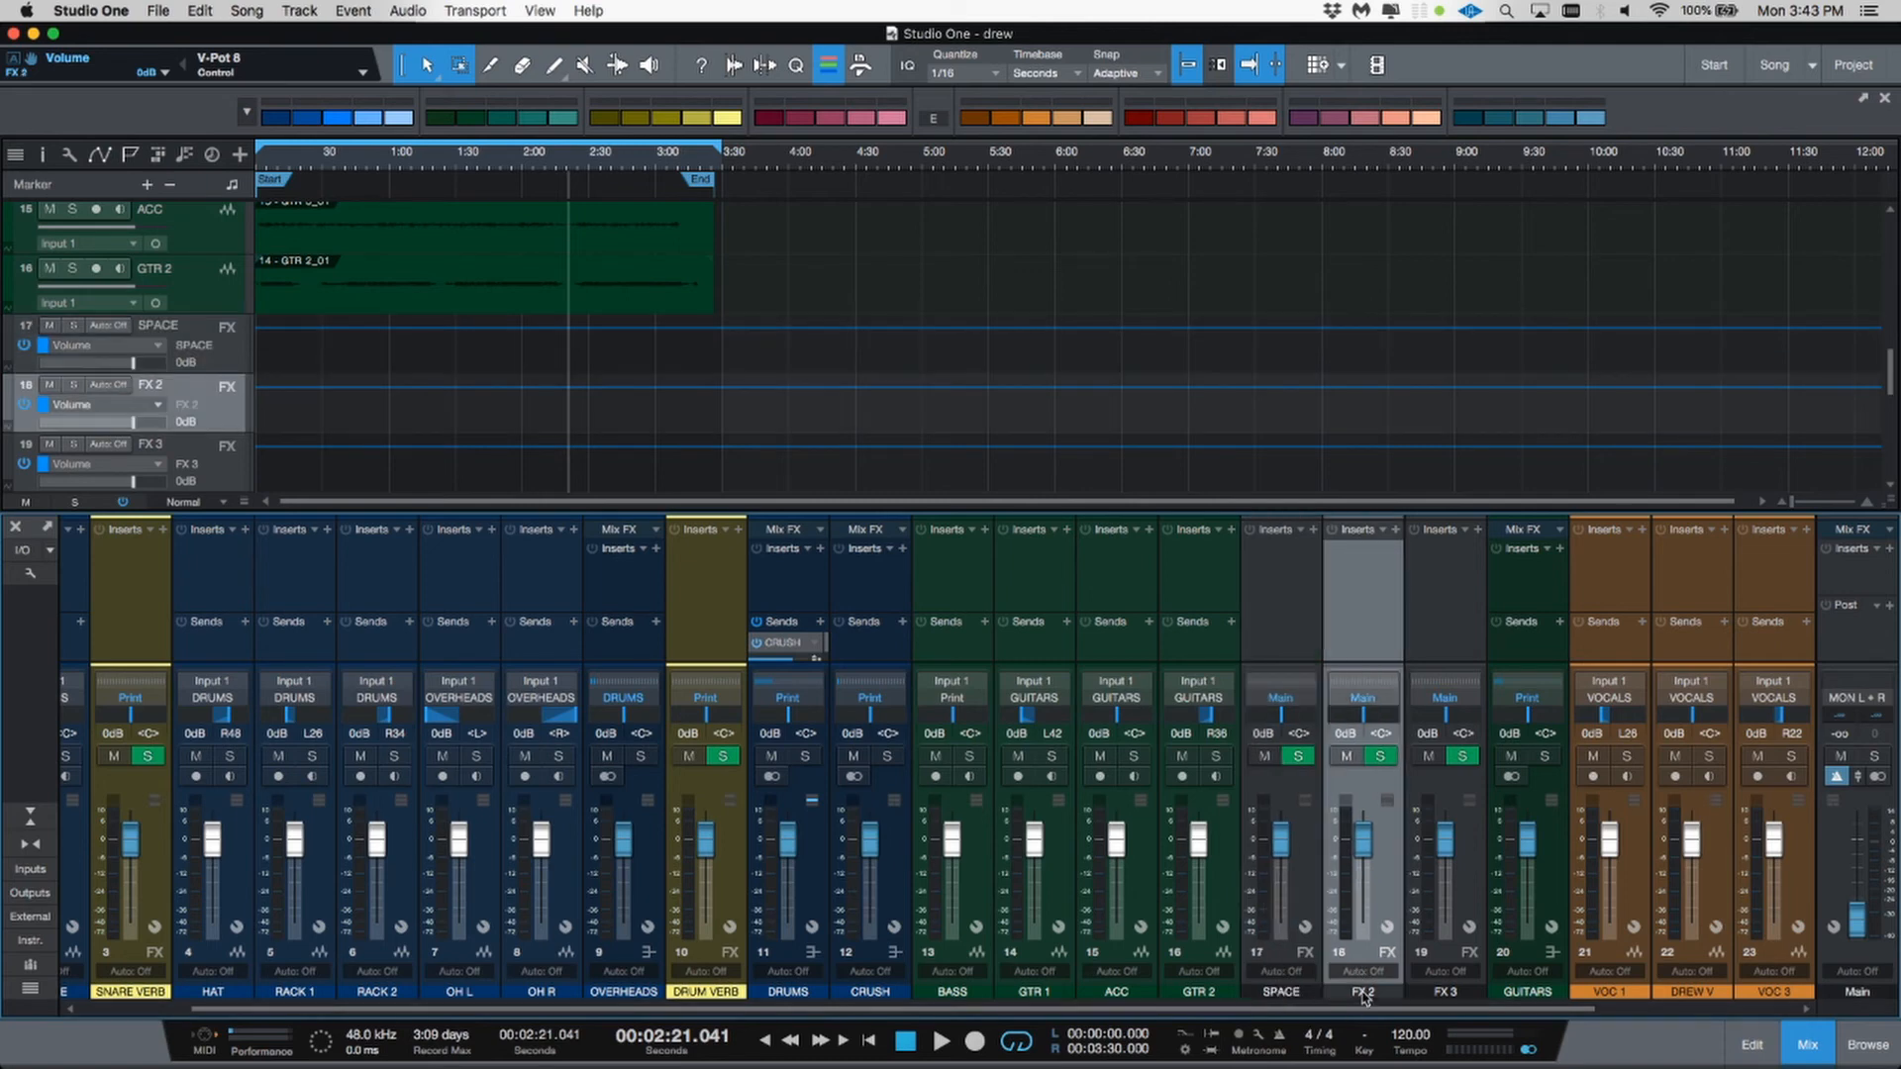
pyautogui.doubleClick(1363, 993)
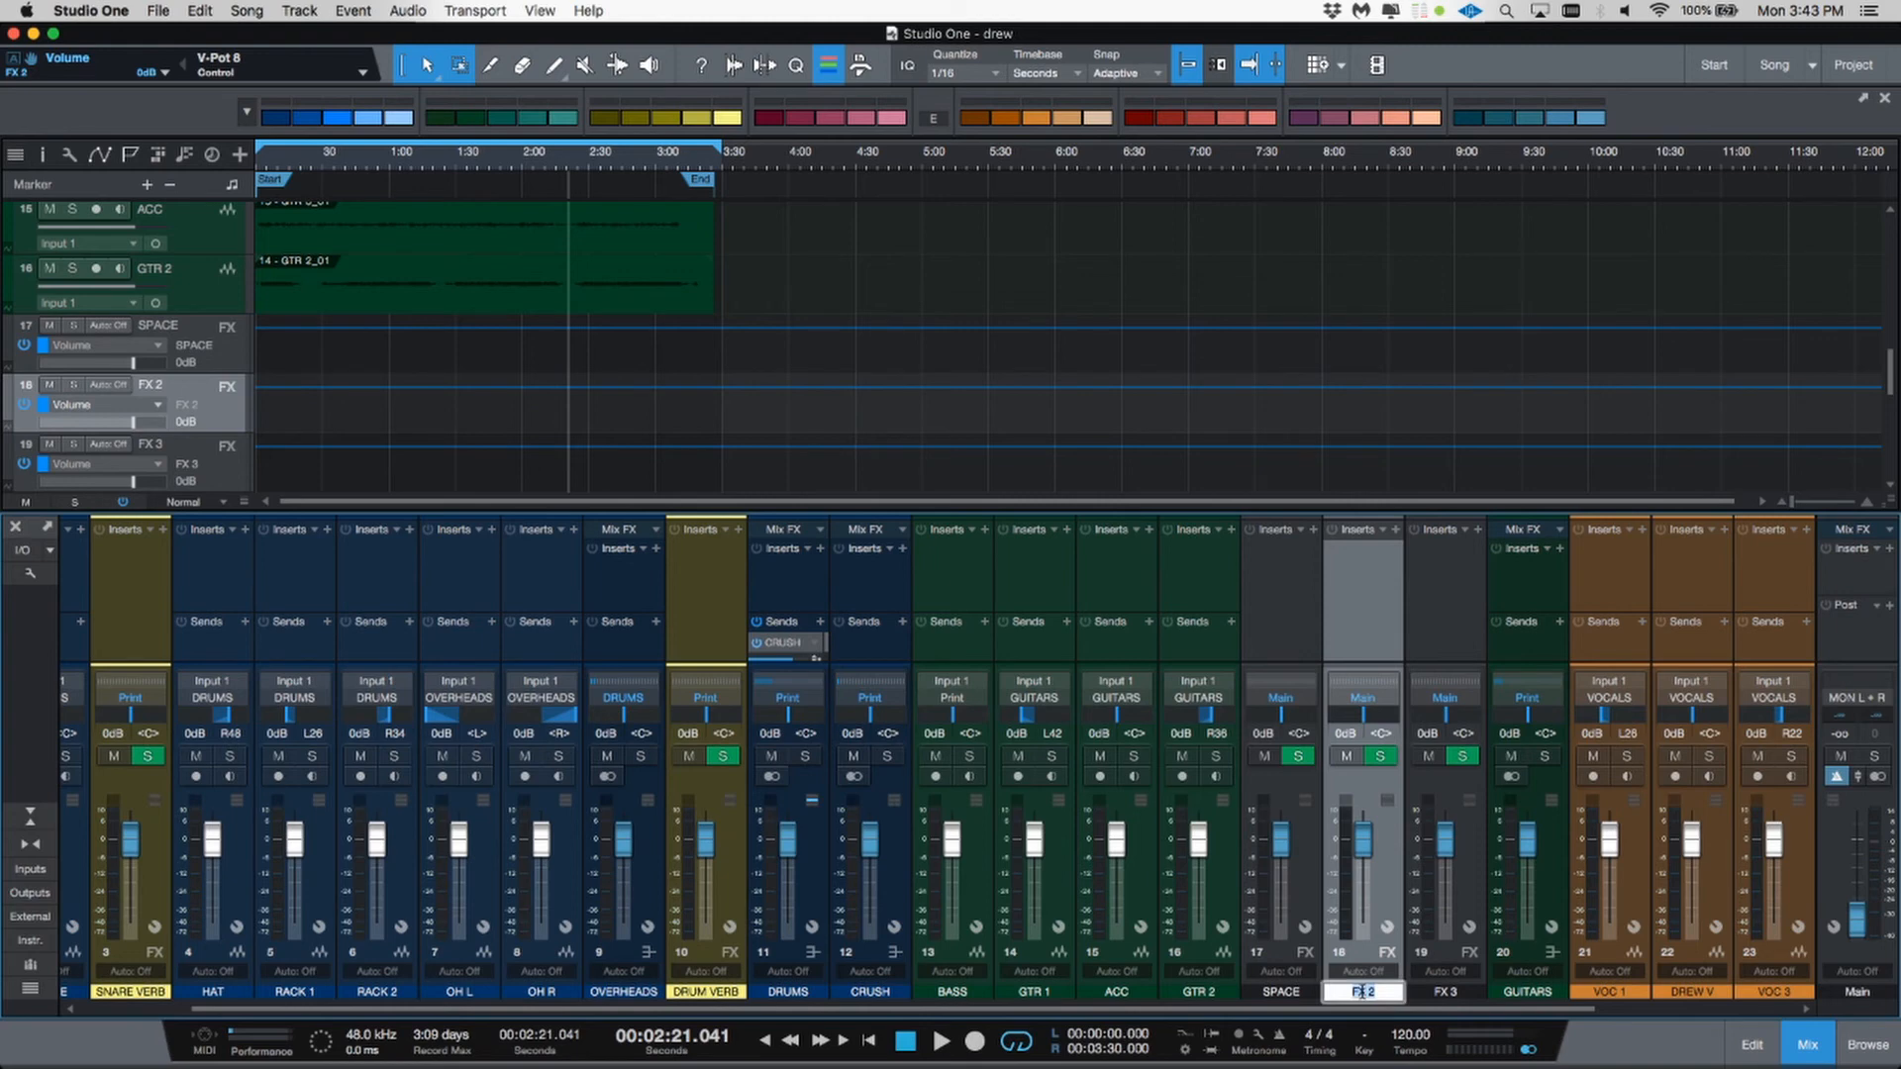
pyautogui.write('DELAY')
pyautogui.press('Return')
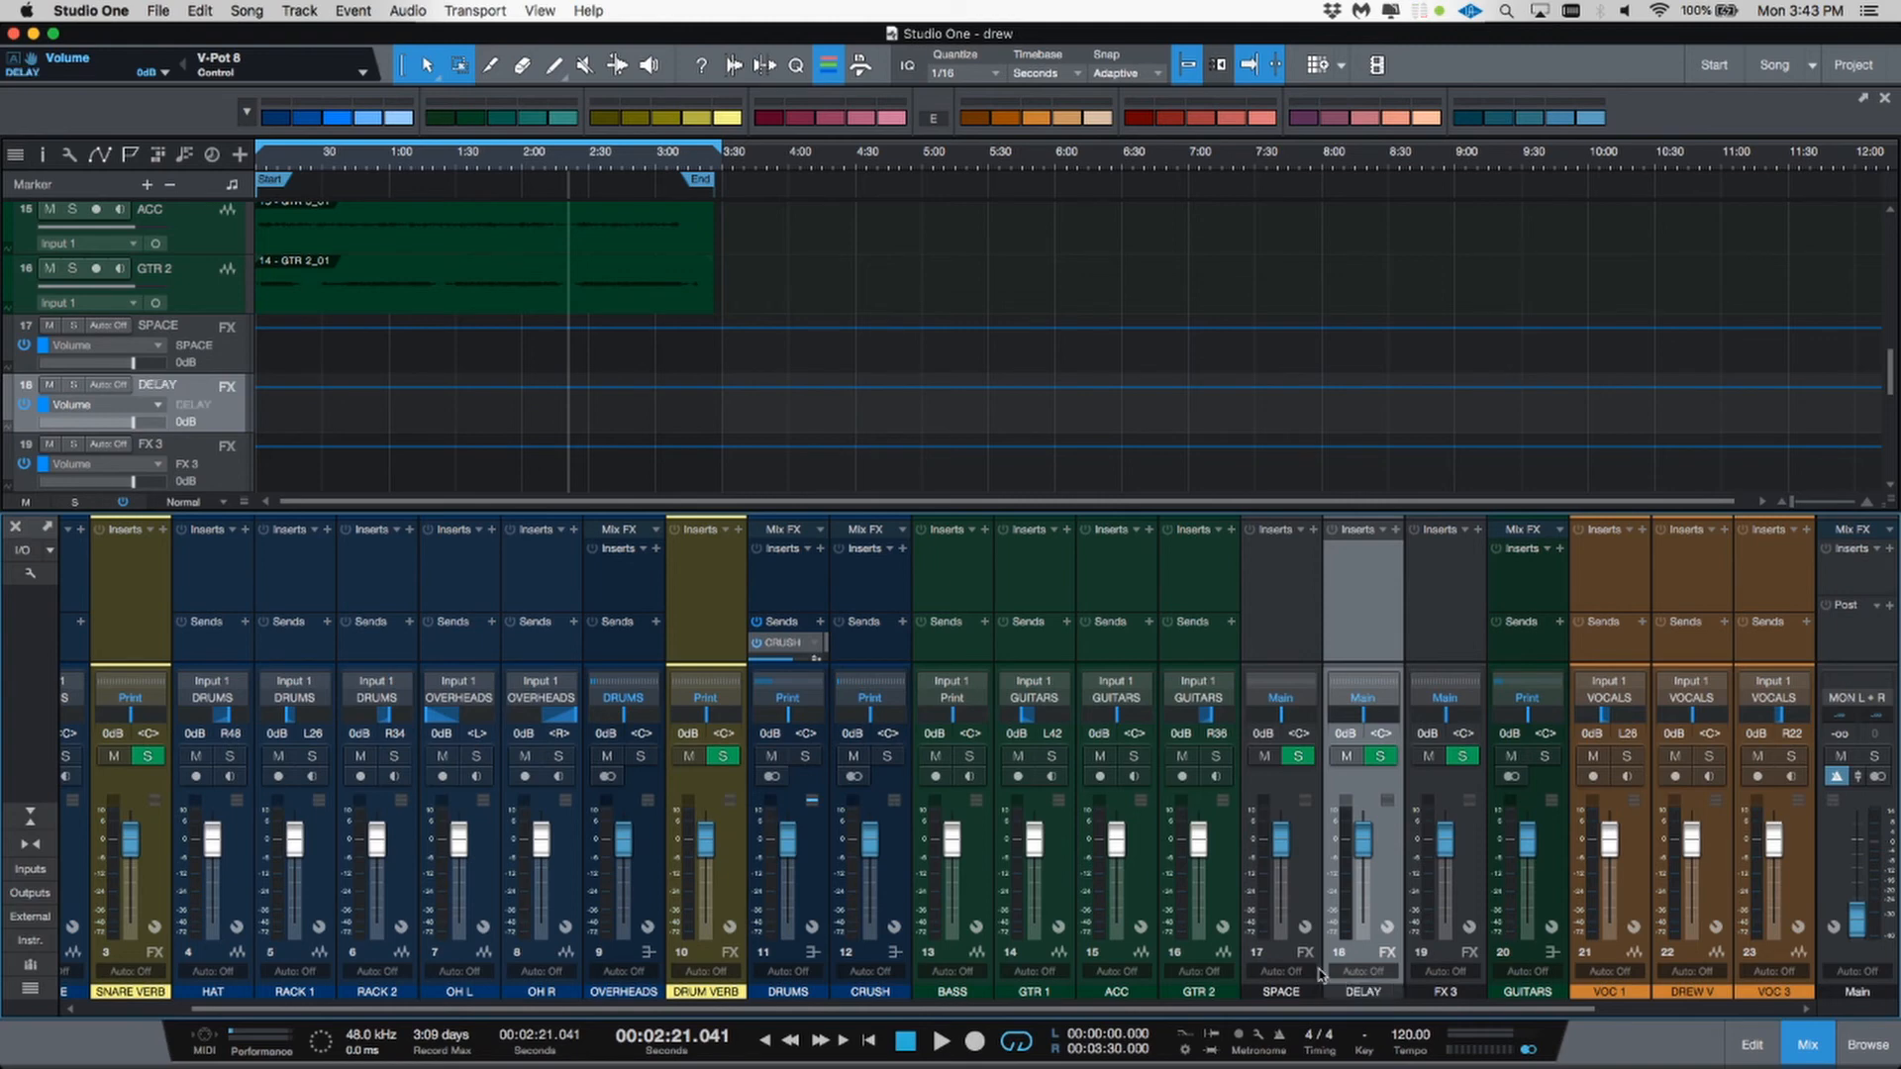
pyautogui.doubleClick(1443, 993)
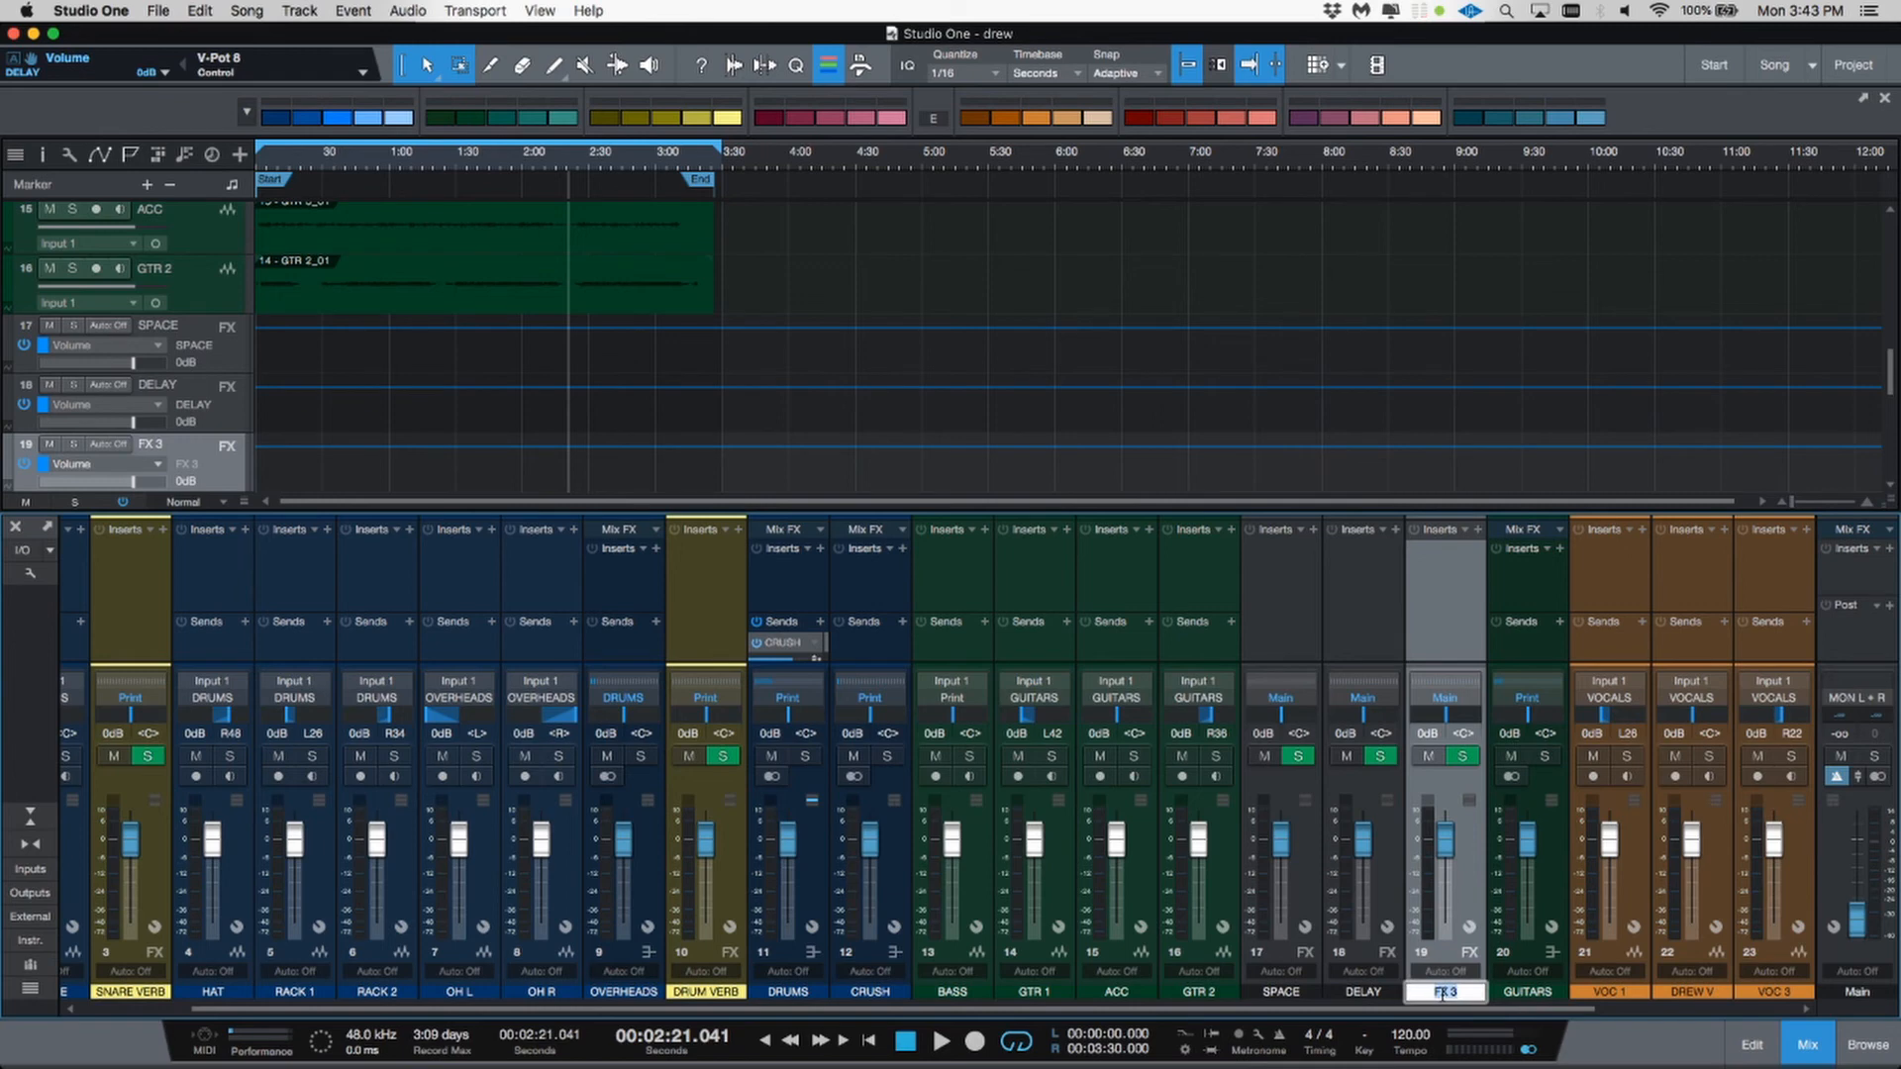
pyautogui.write('DIRT')
pyautogui.press('Return')
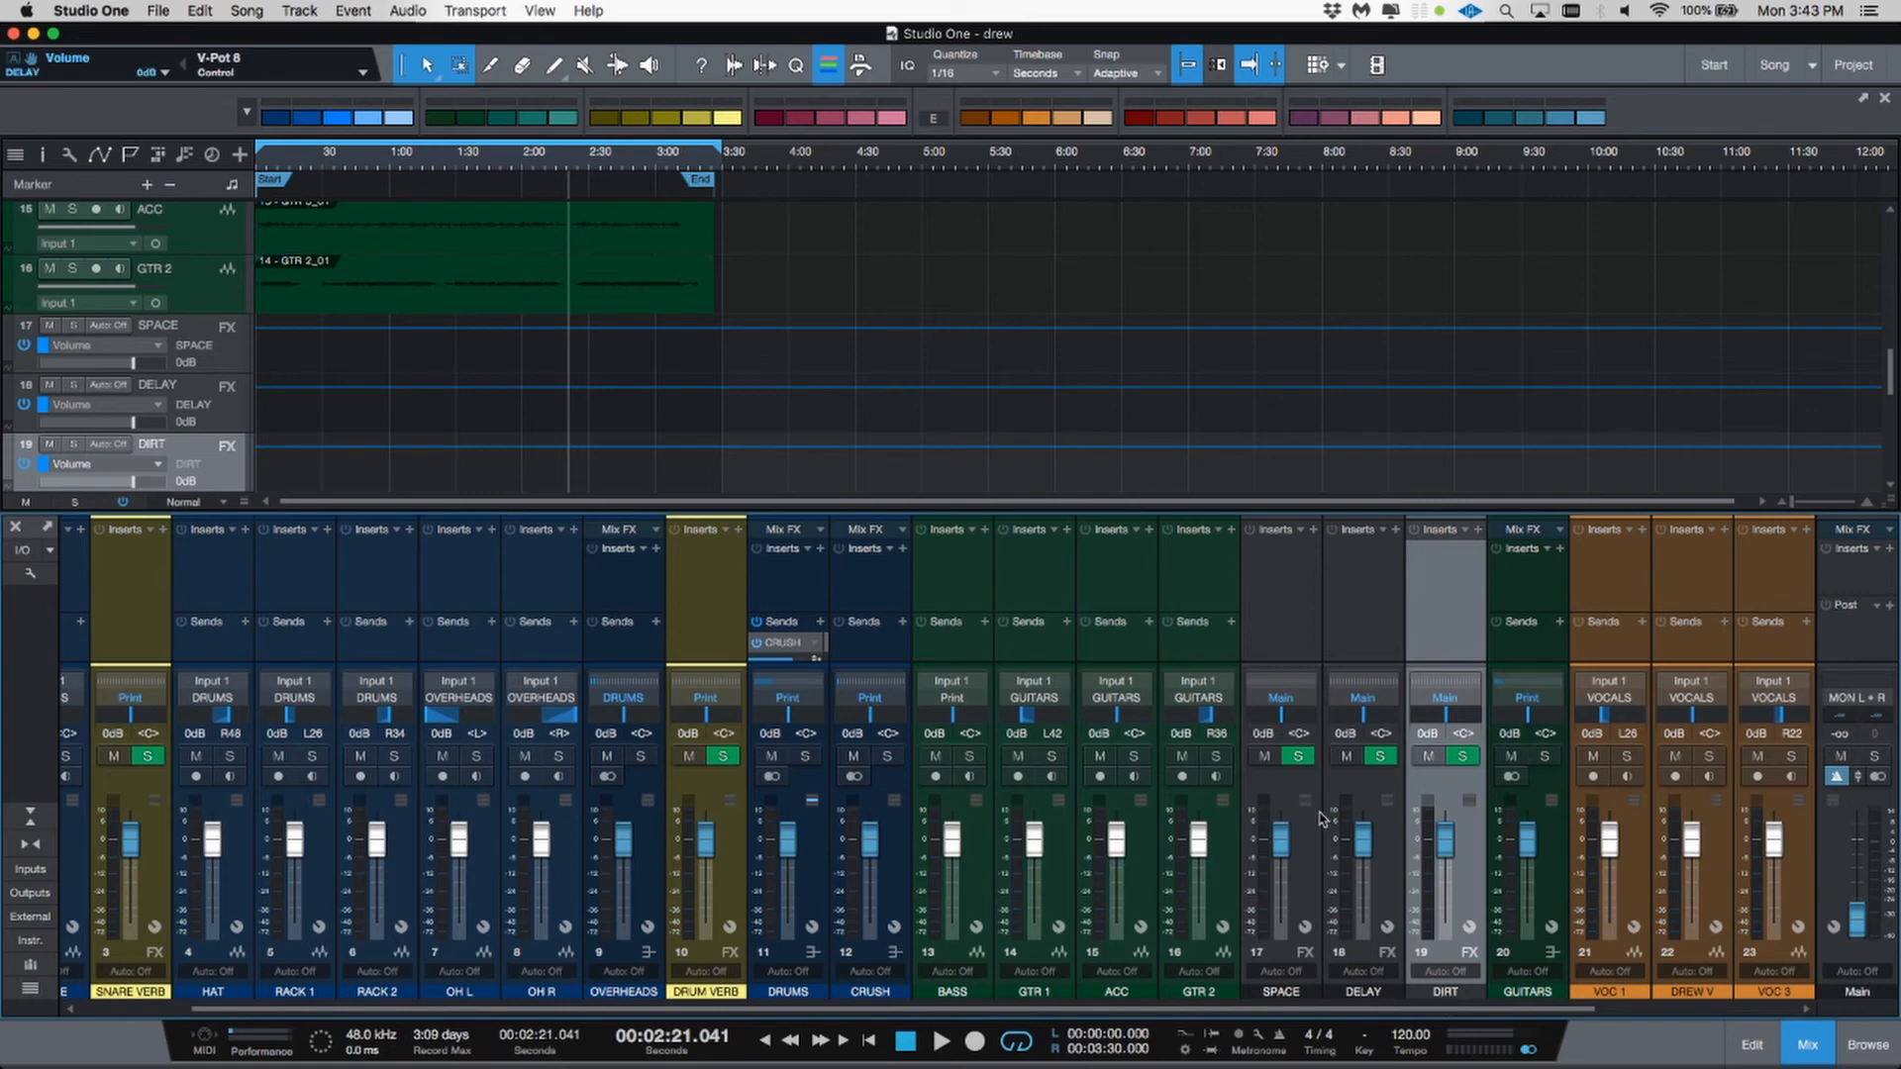
# Step: Select the SPACE, DELAY and DIRT channels and route their outputs to the Print bus
pyautogui.click(1307, 832)
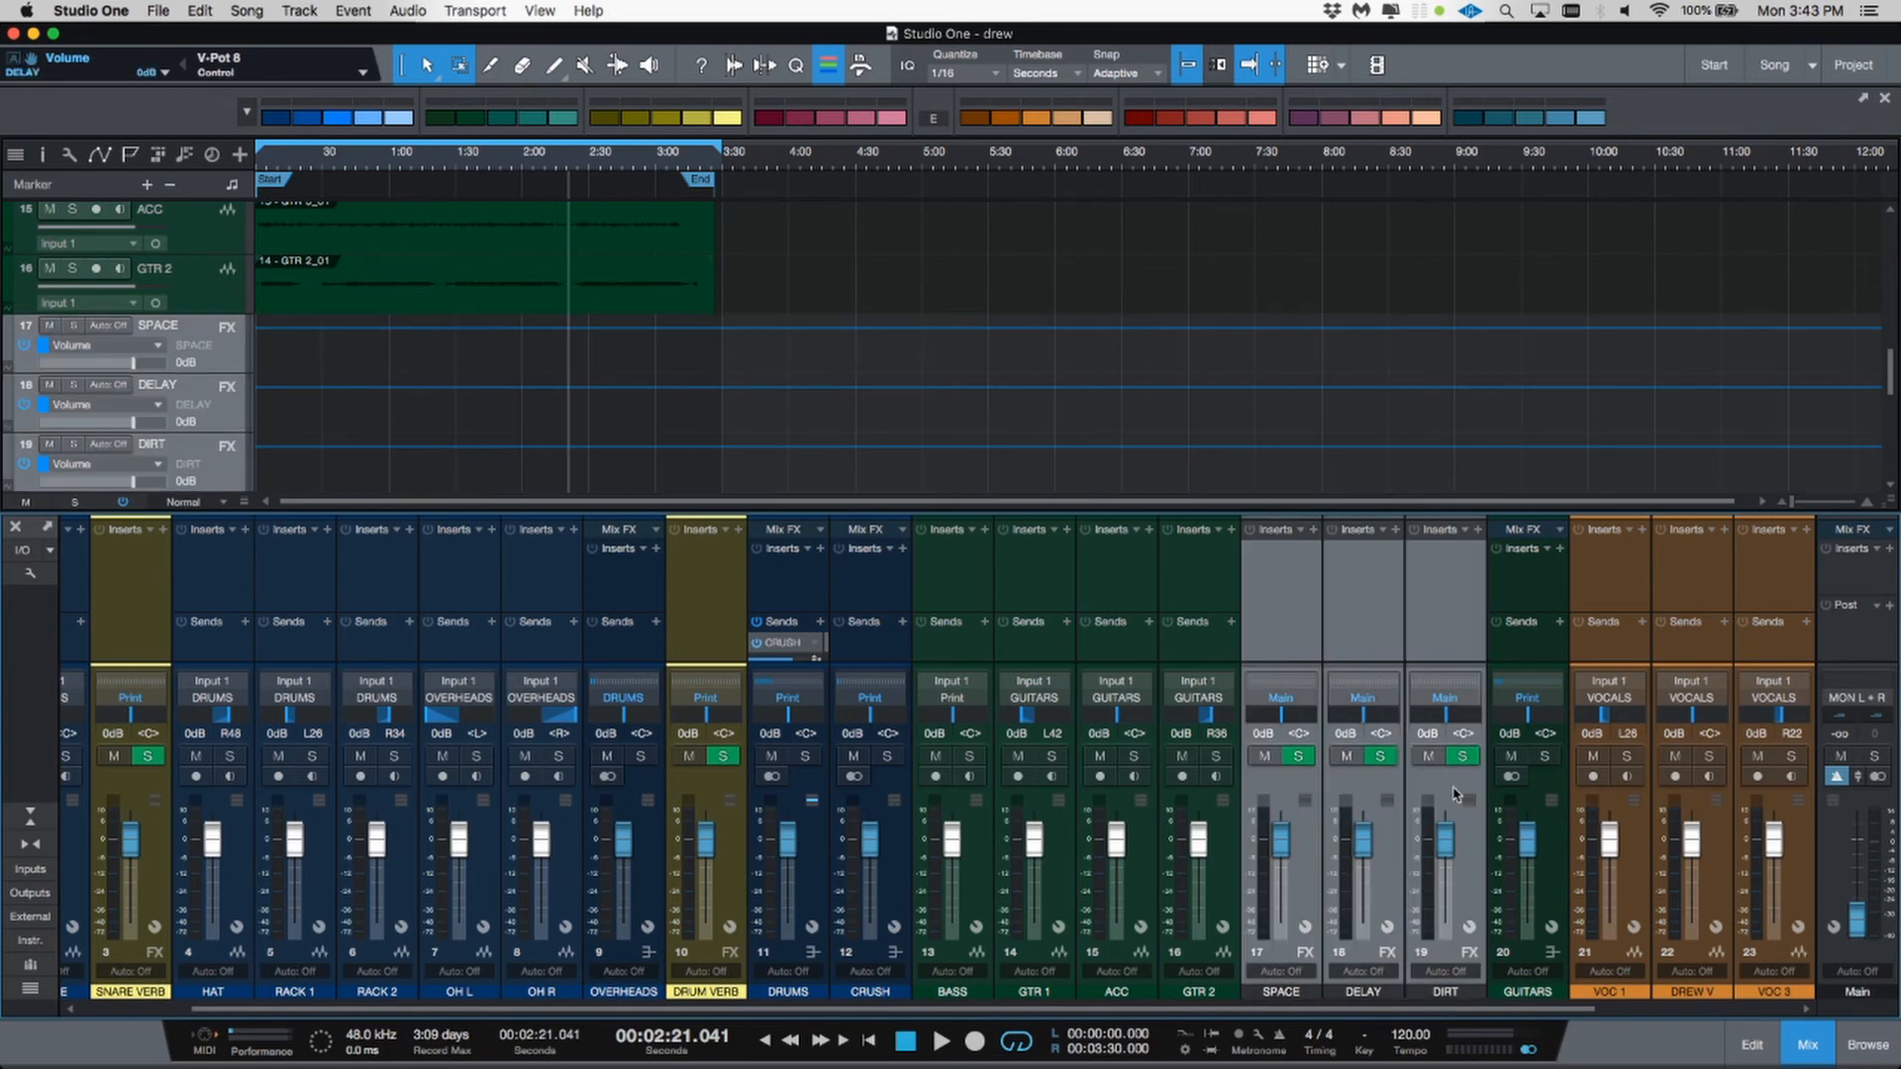
pyautogui.keyDown('shift'); pyautogui.click(1467, 792); pyautogui.keyUp('shift')
pyautogui.click(1448, 697)
pyautogui.scroll(-5, 1480, 554)
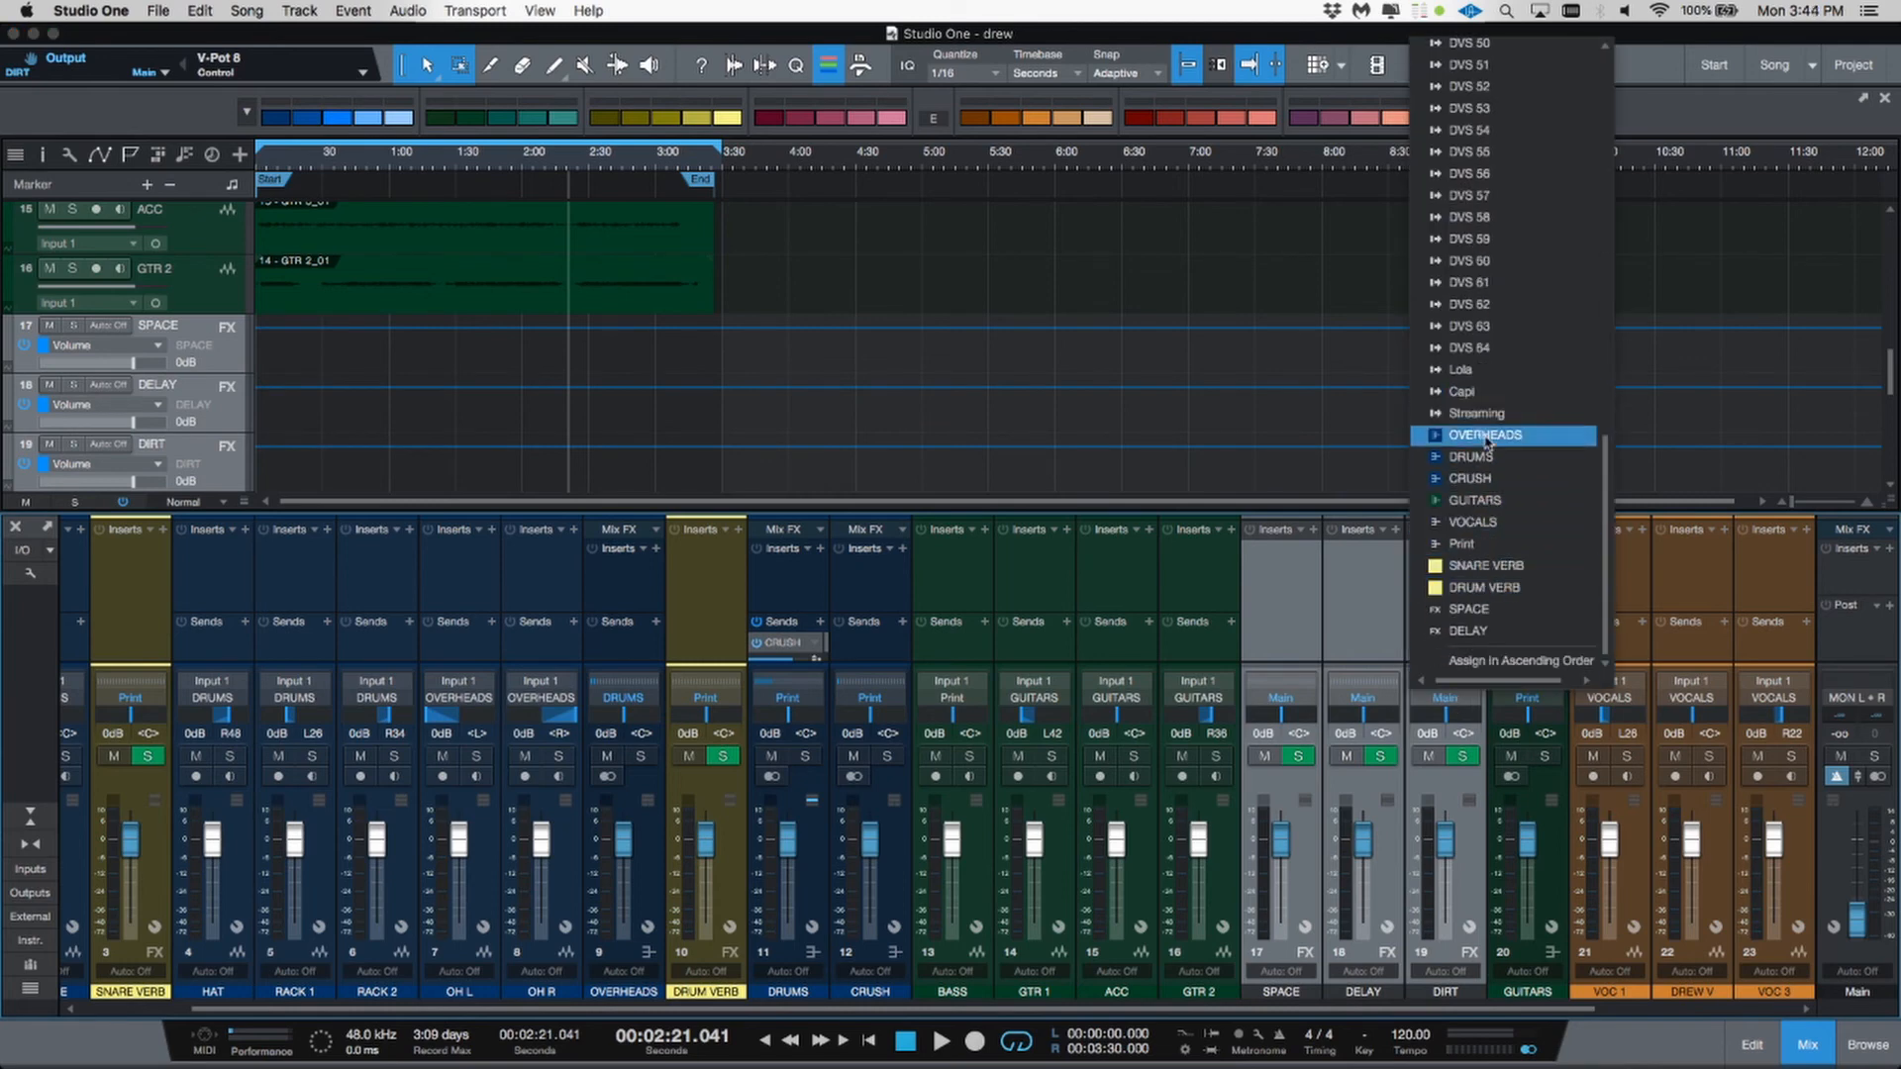
pyautogui.click(1483, 543)
pyautogui.click(1492, 871)
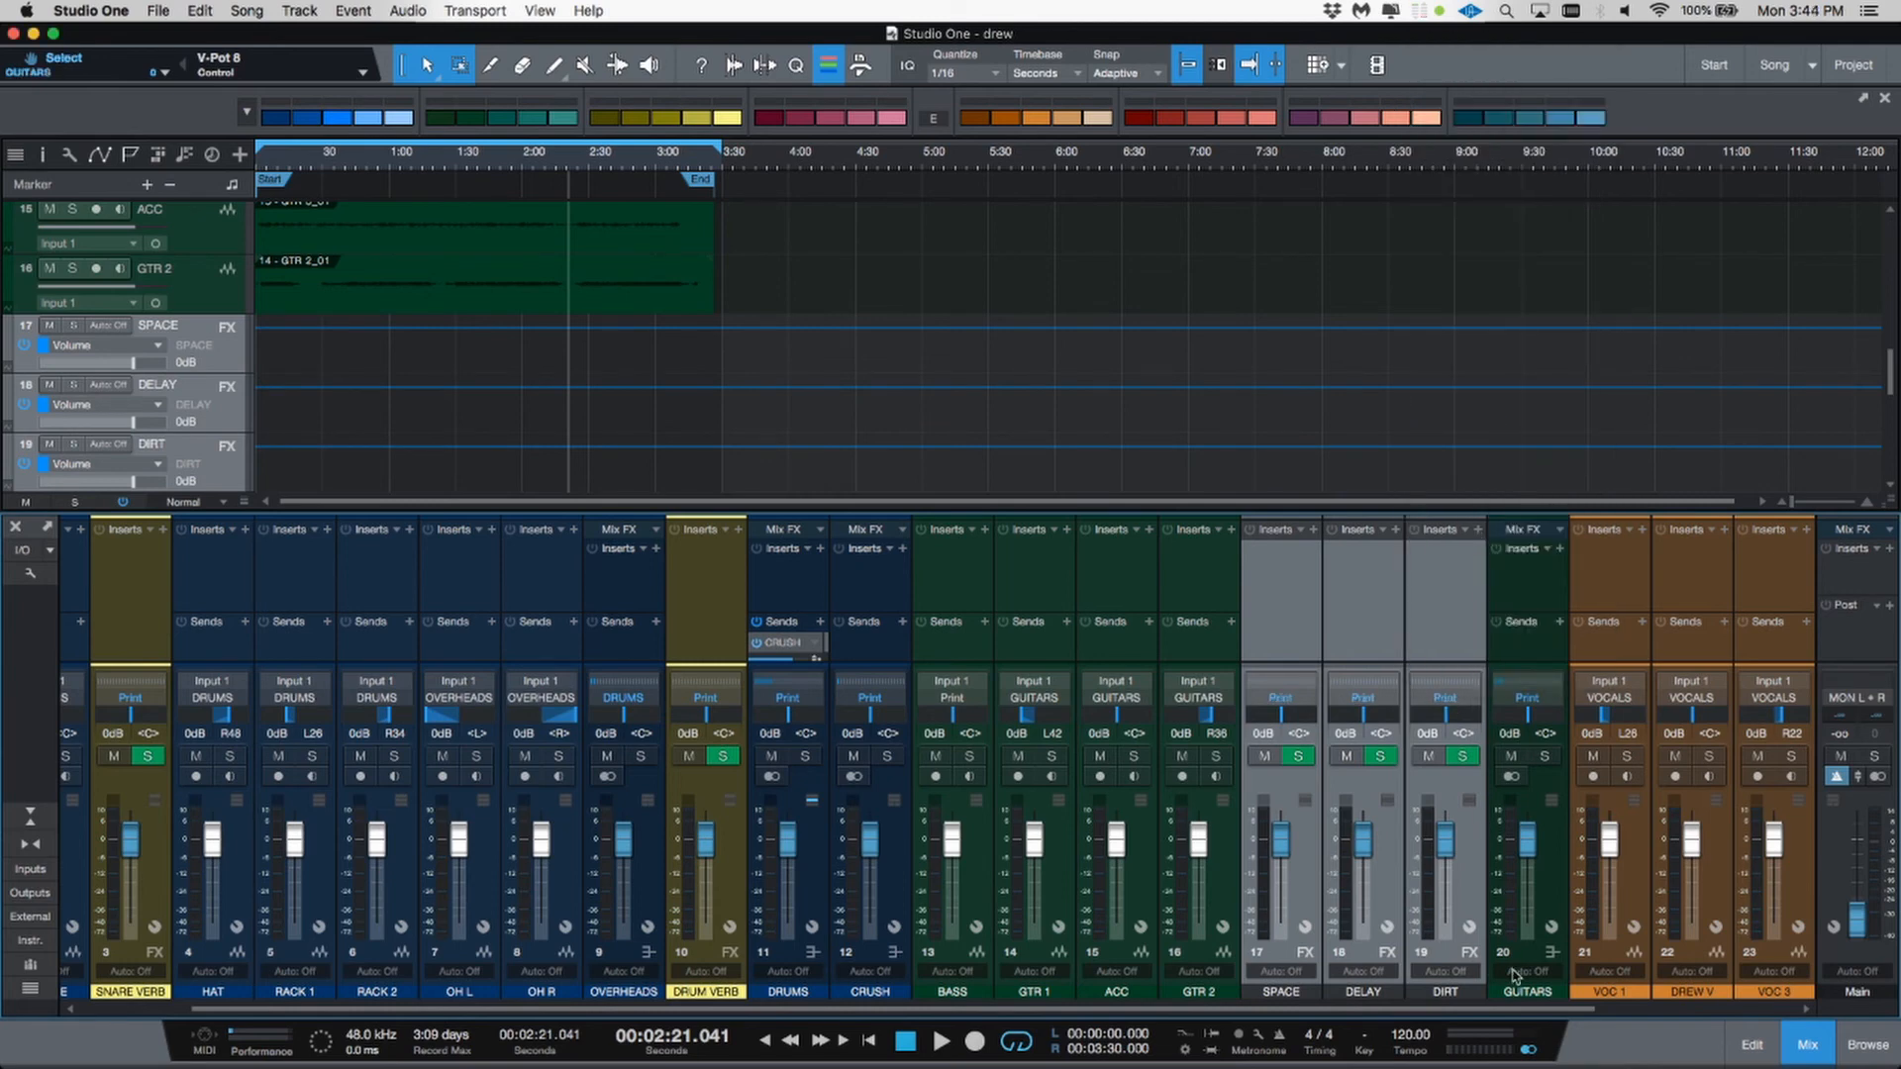
pyautogui.moveTo(1527, 1009); pyautogui.dragTo(1800, 1032)
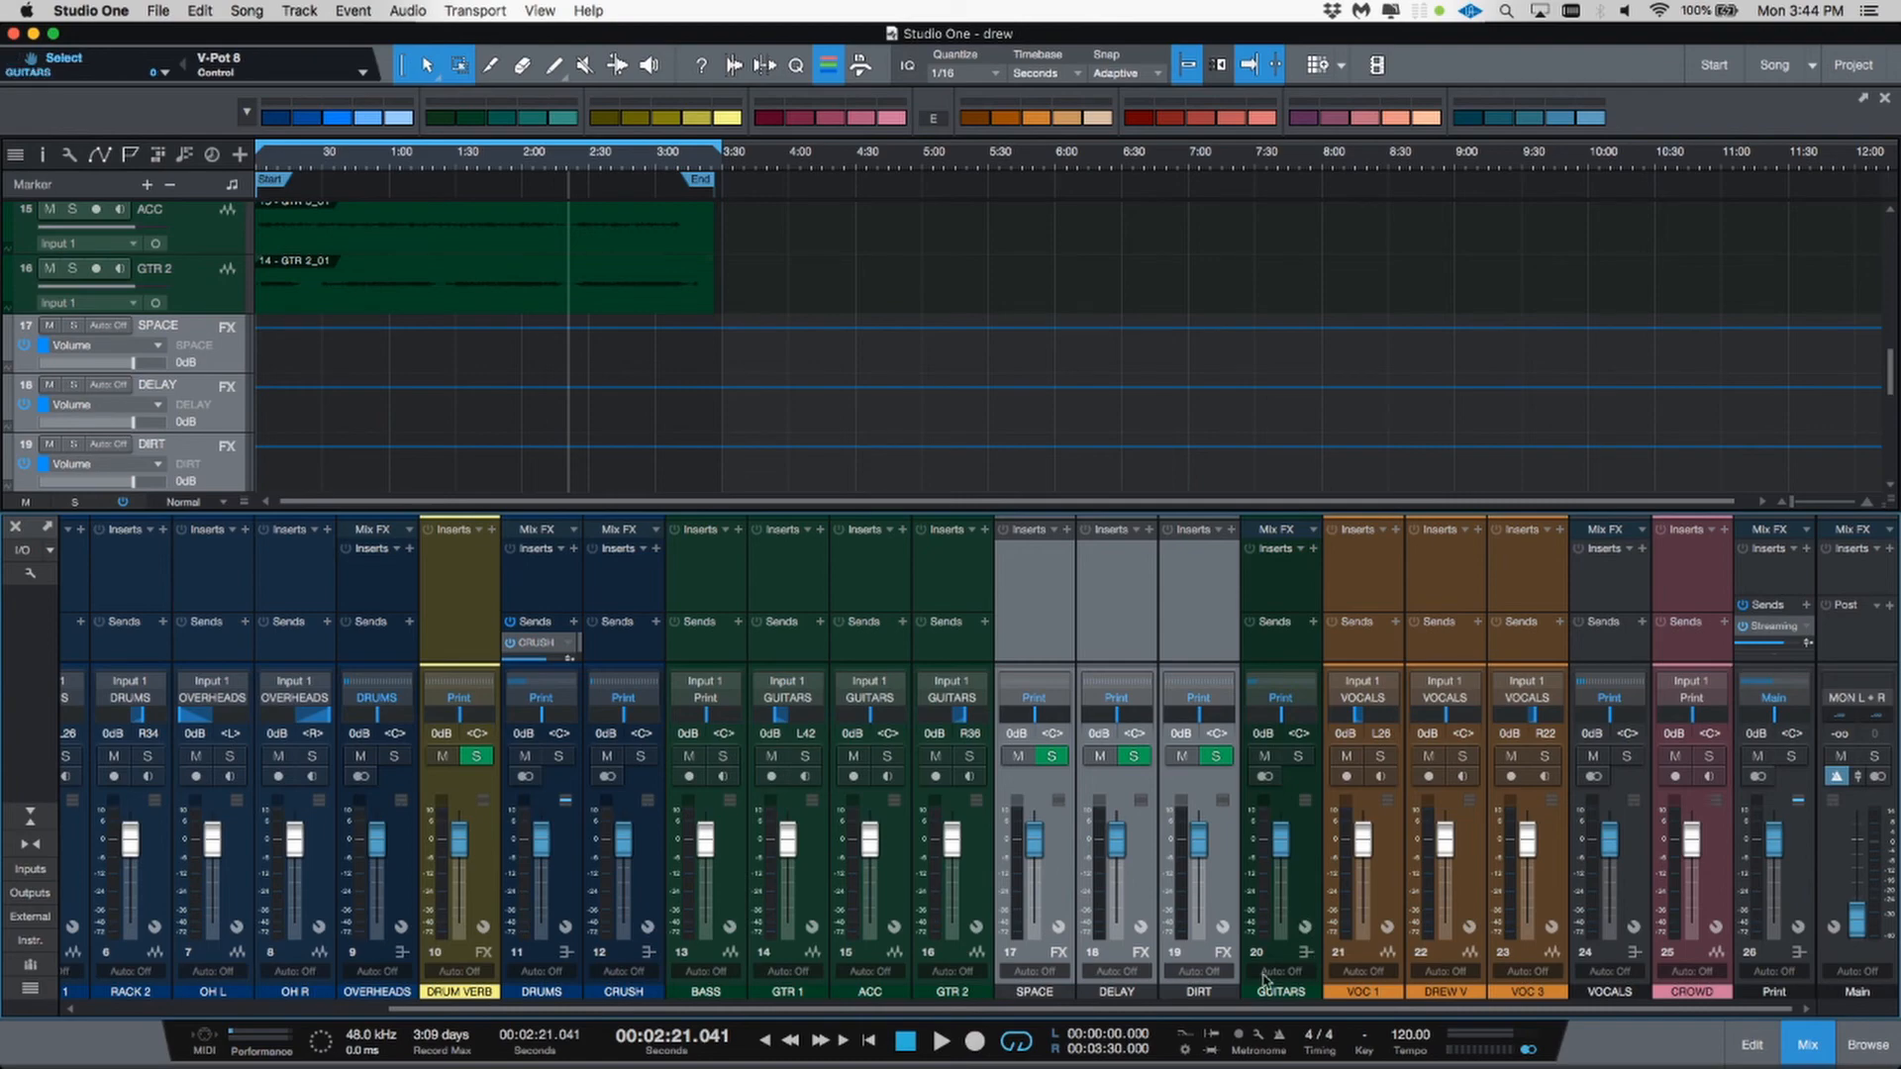
pyautogui.moveTo(1258, 1010); pyautogui.dragTo(1050, 1008)
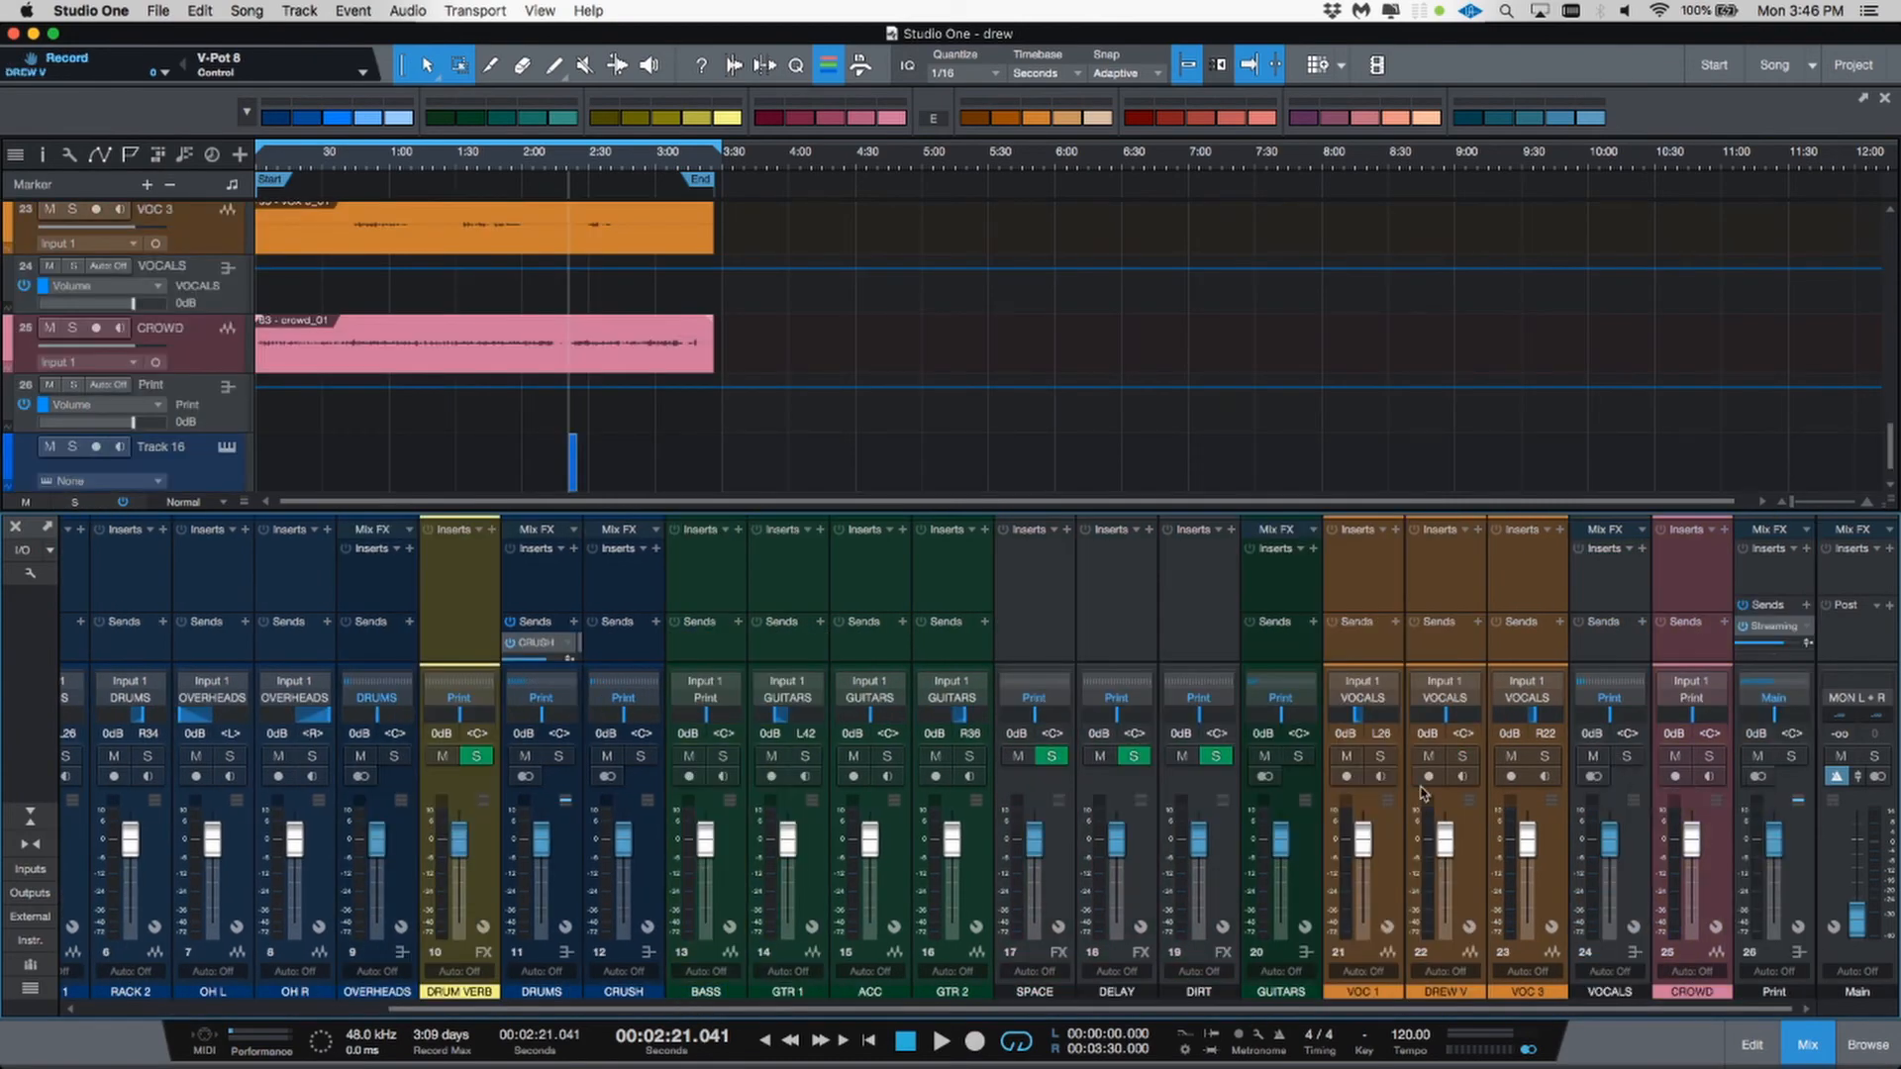
# Step: Add an FX channel after the VOC 3 channel
pyautogui.click(1398, 846)
pyautogui.click(1554, 874)
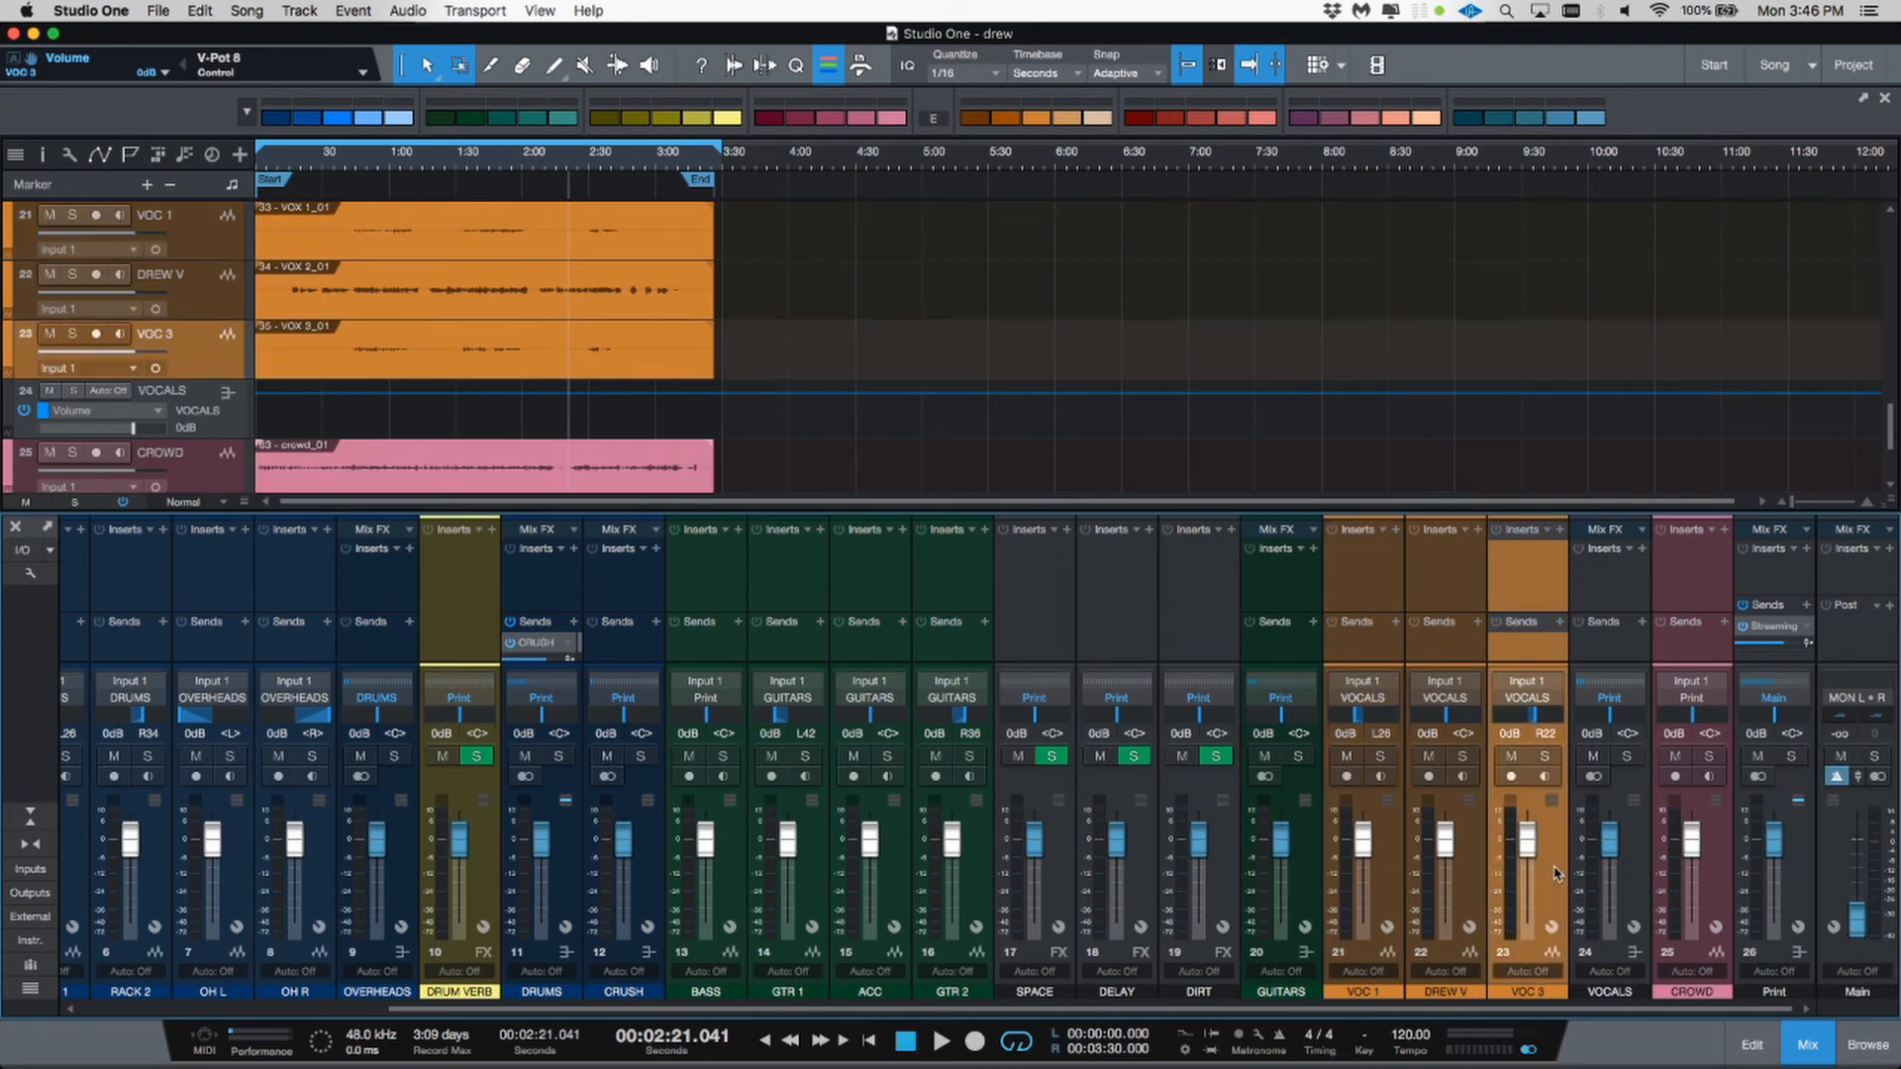
pyautogui.rightClick(1554, 873)
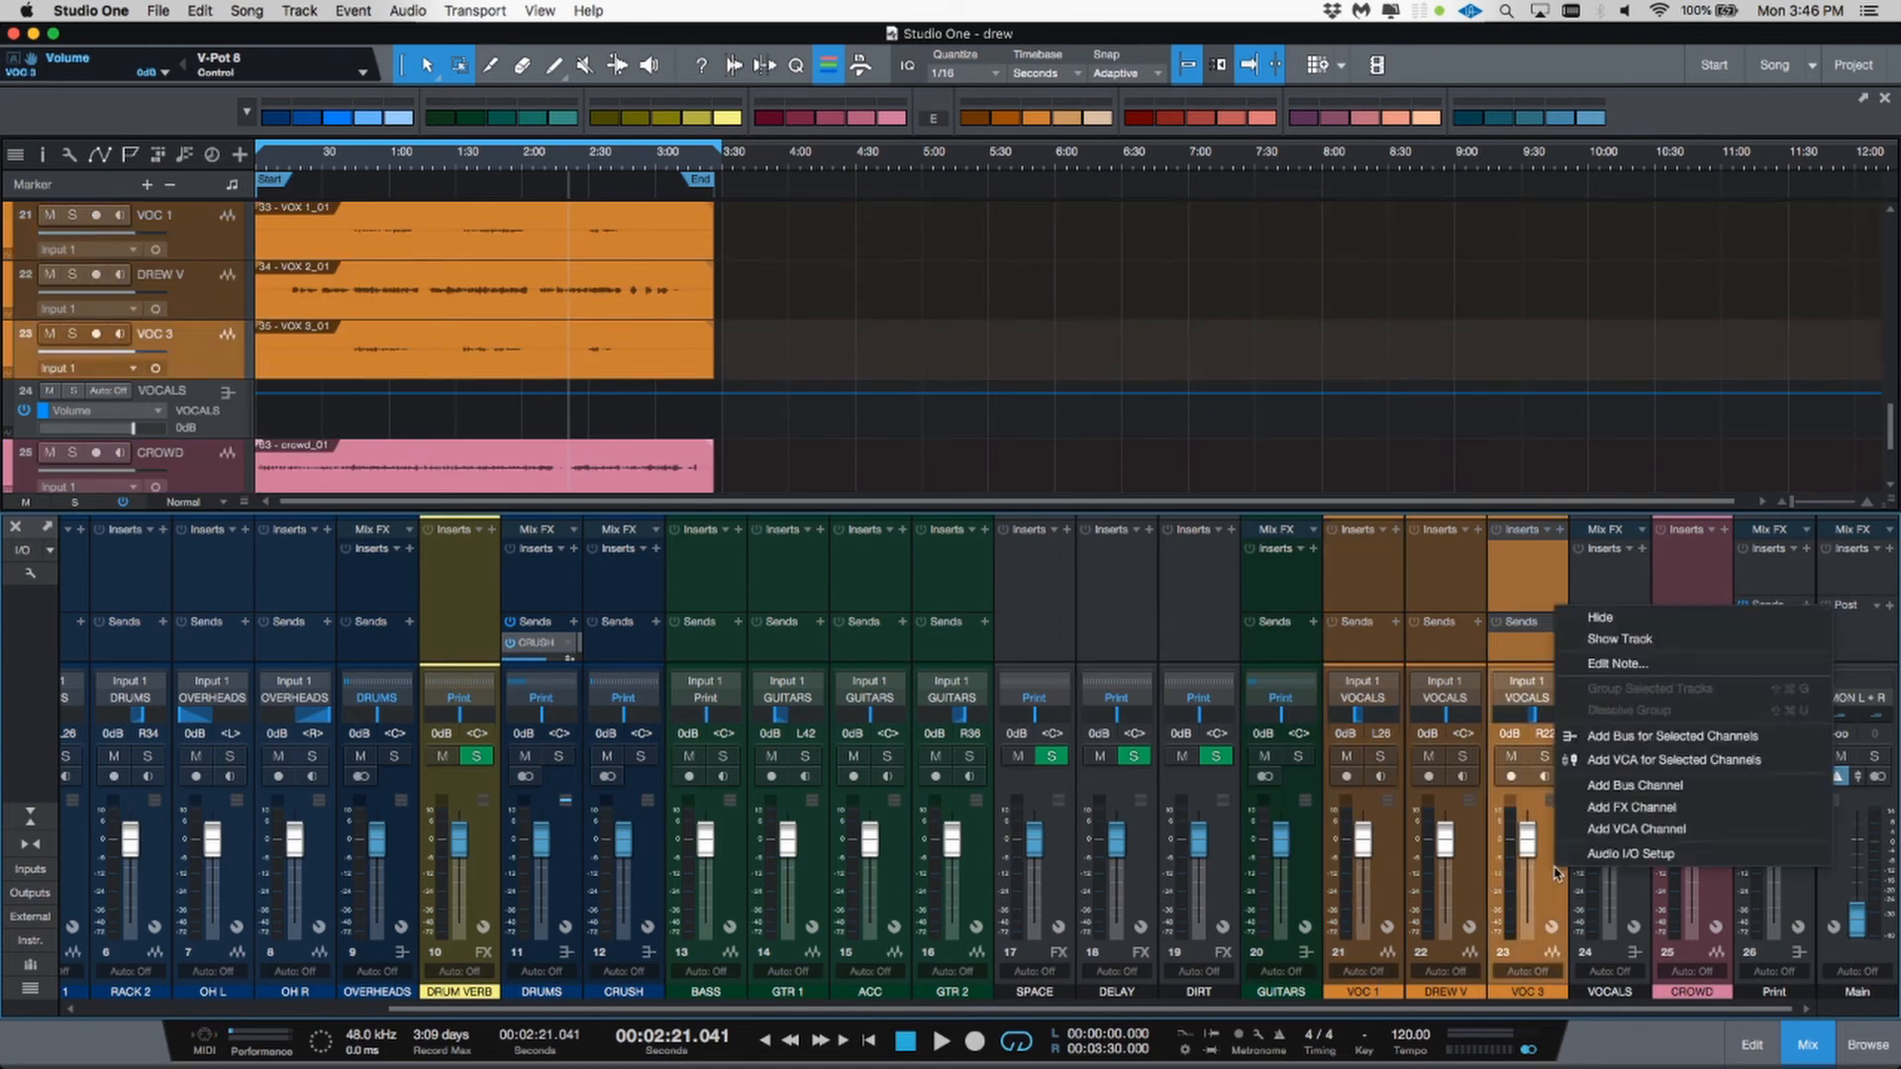
pyautogui.click(1383, 882)
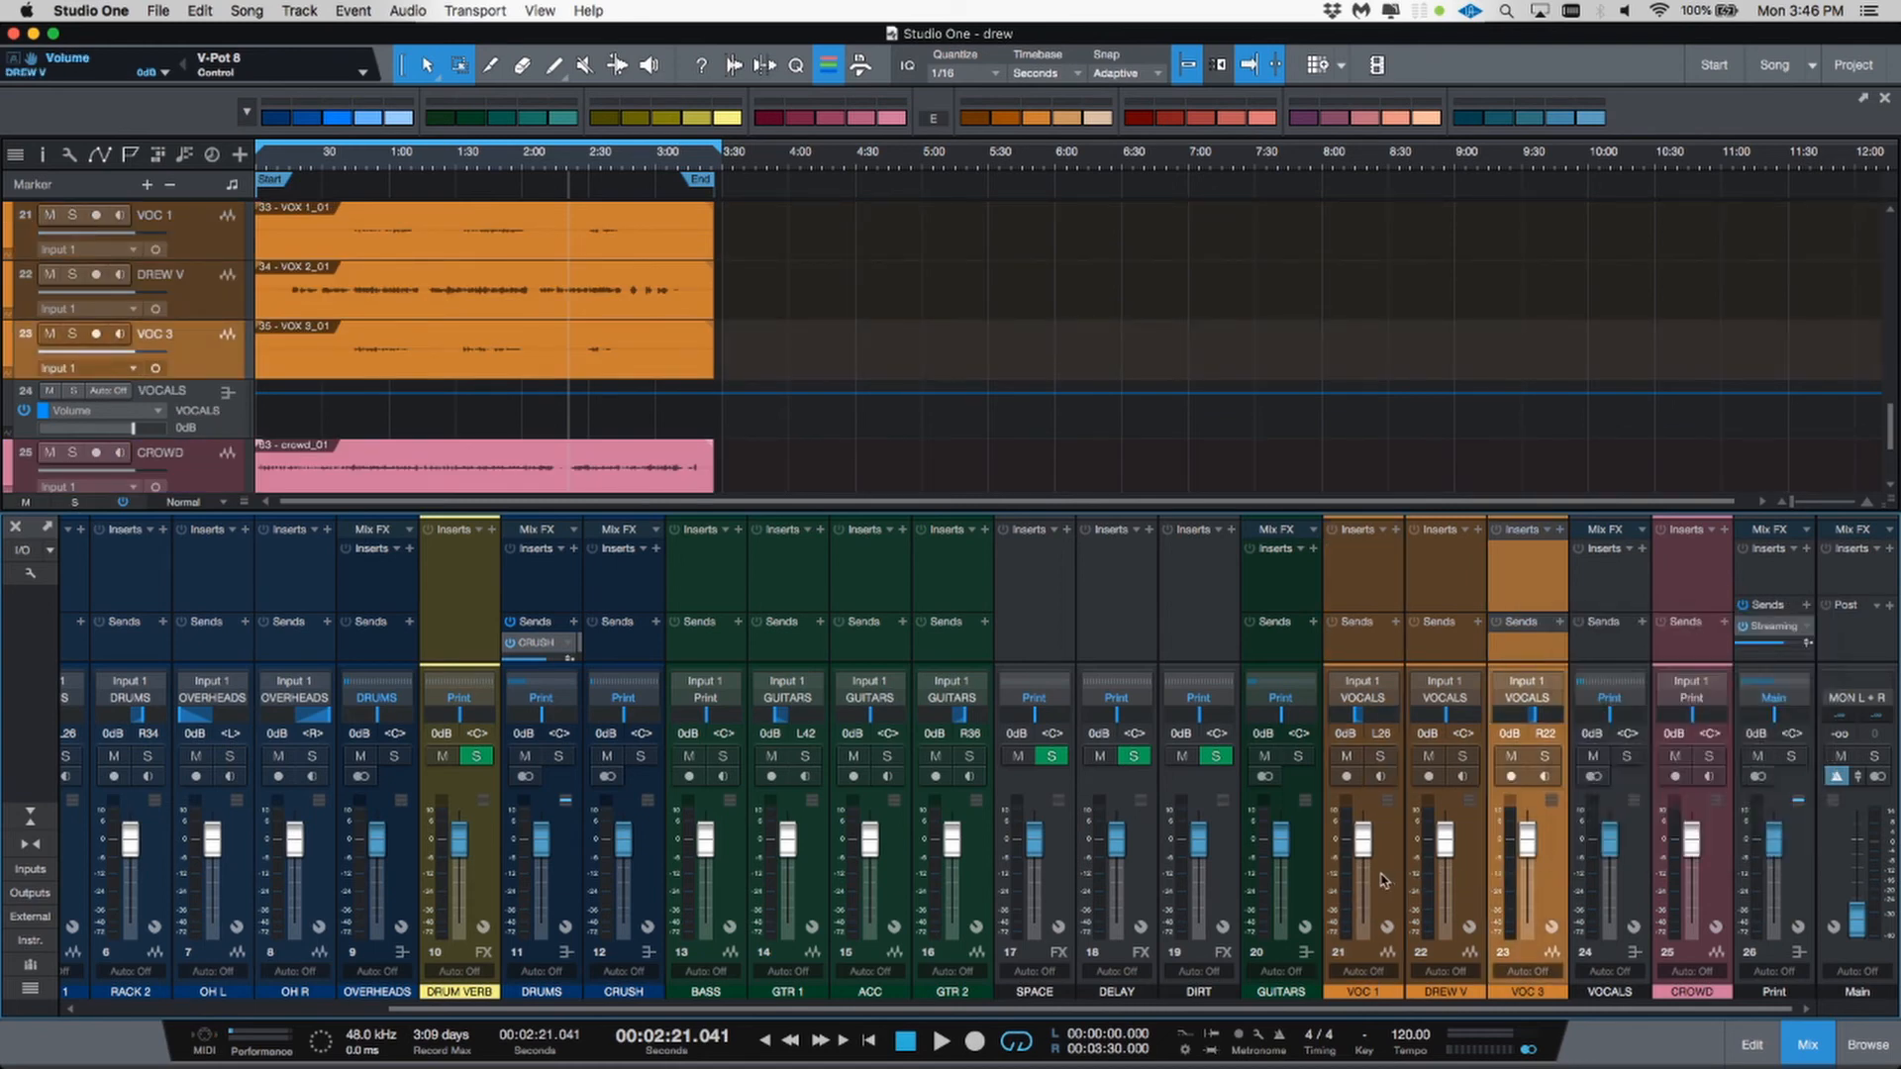
pyautogui.click(1614, 872)
pyautogui.rightClick(1550, 885)
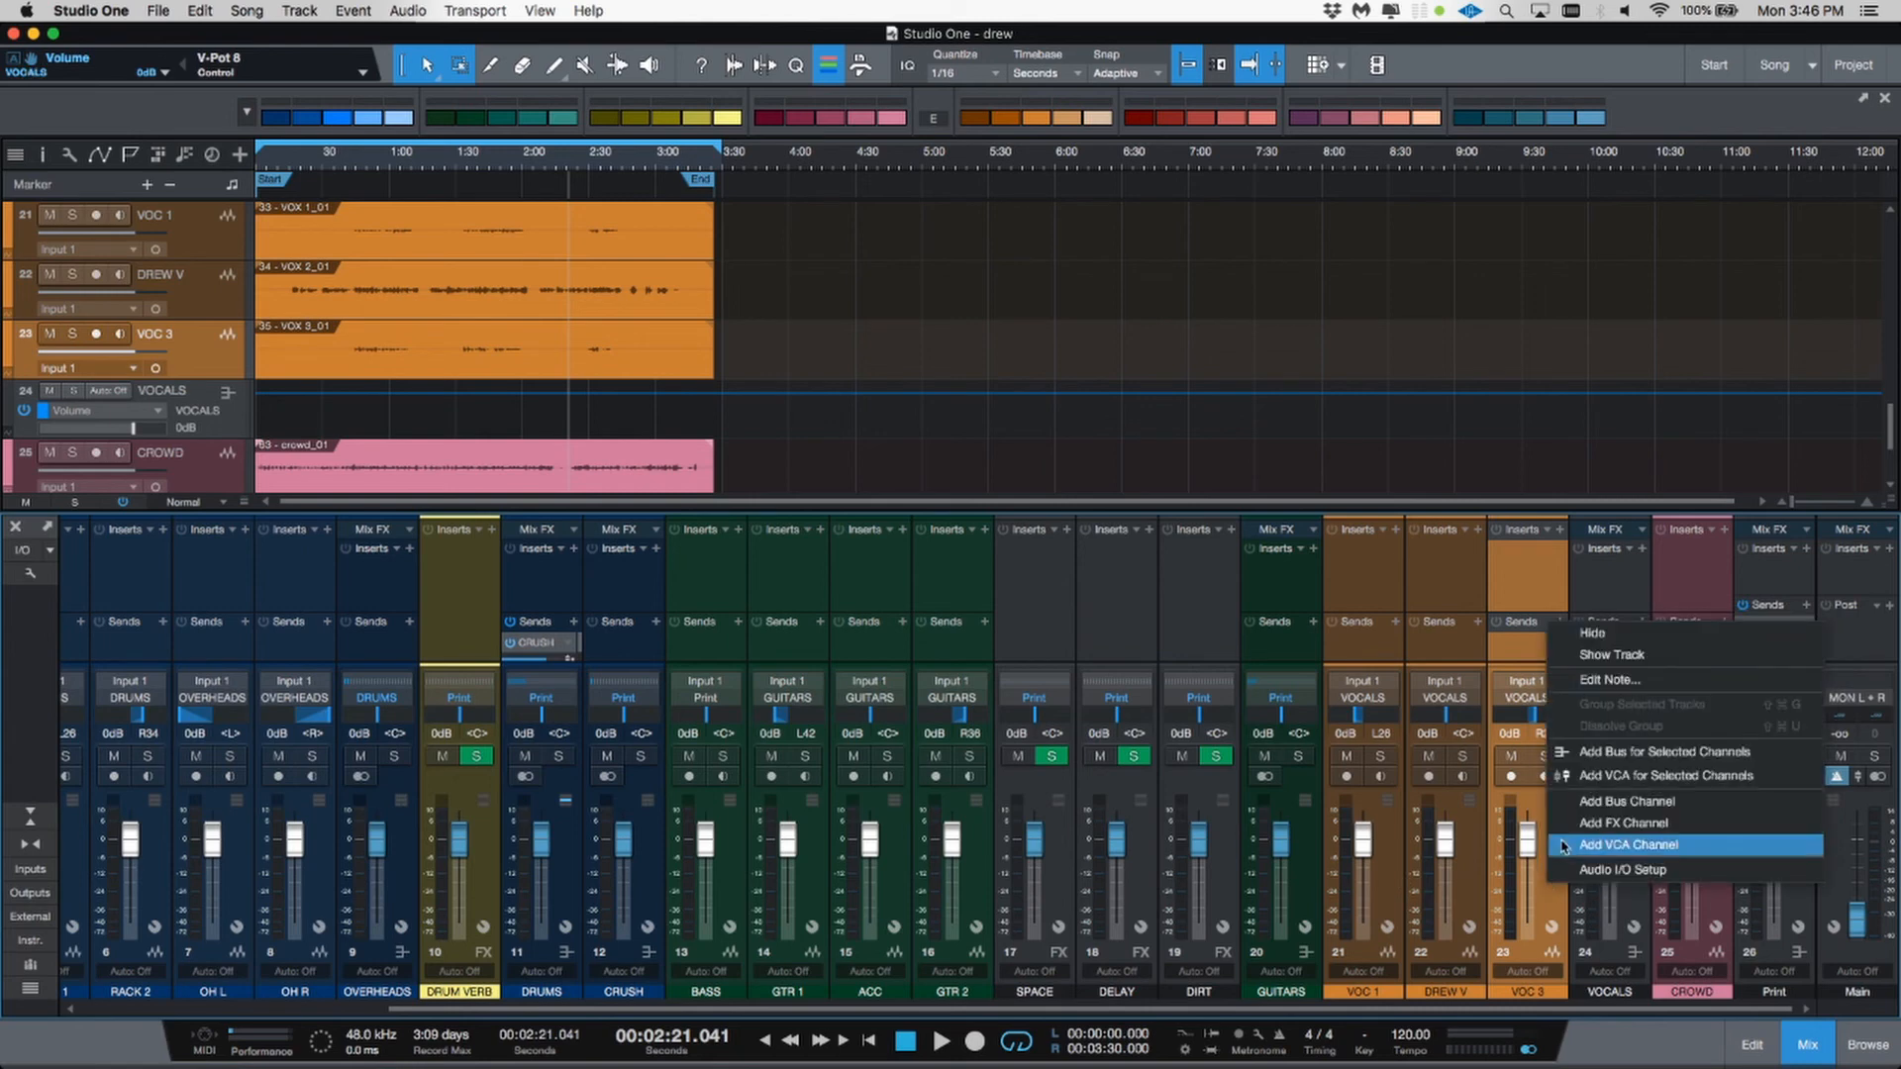
pyautogui.click(1624, 823)
# Step: Add two more FX channels after the VOC 3 channel
pyautogui.rightClick(1560, 839)
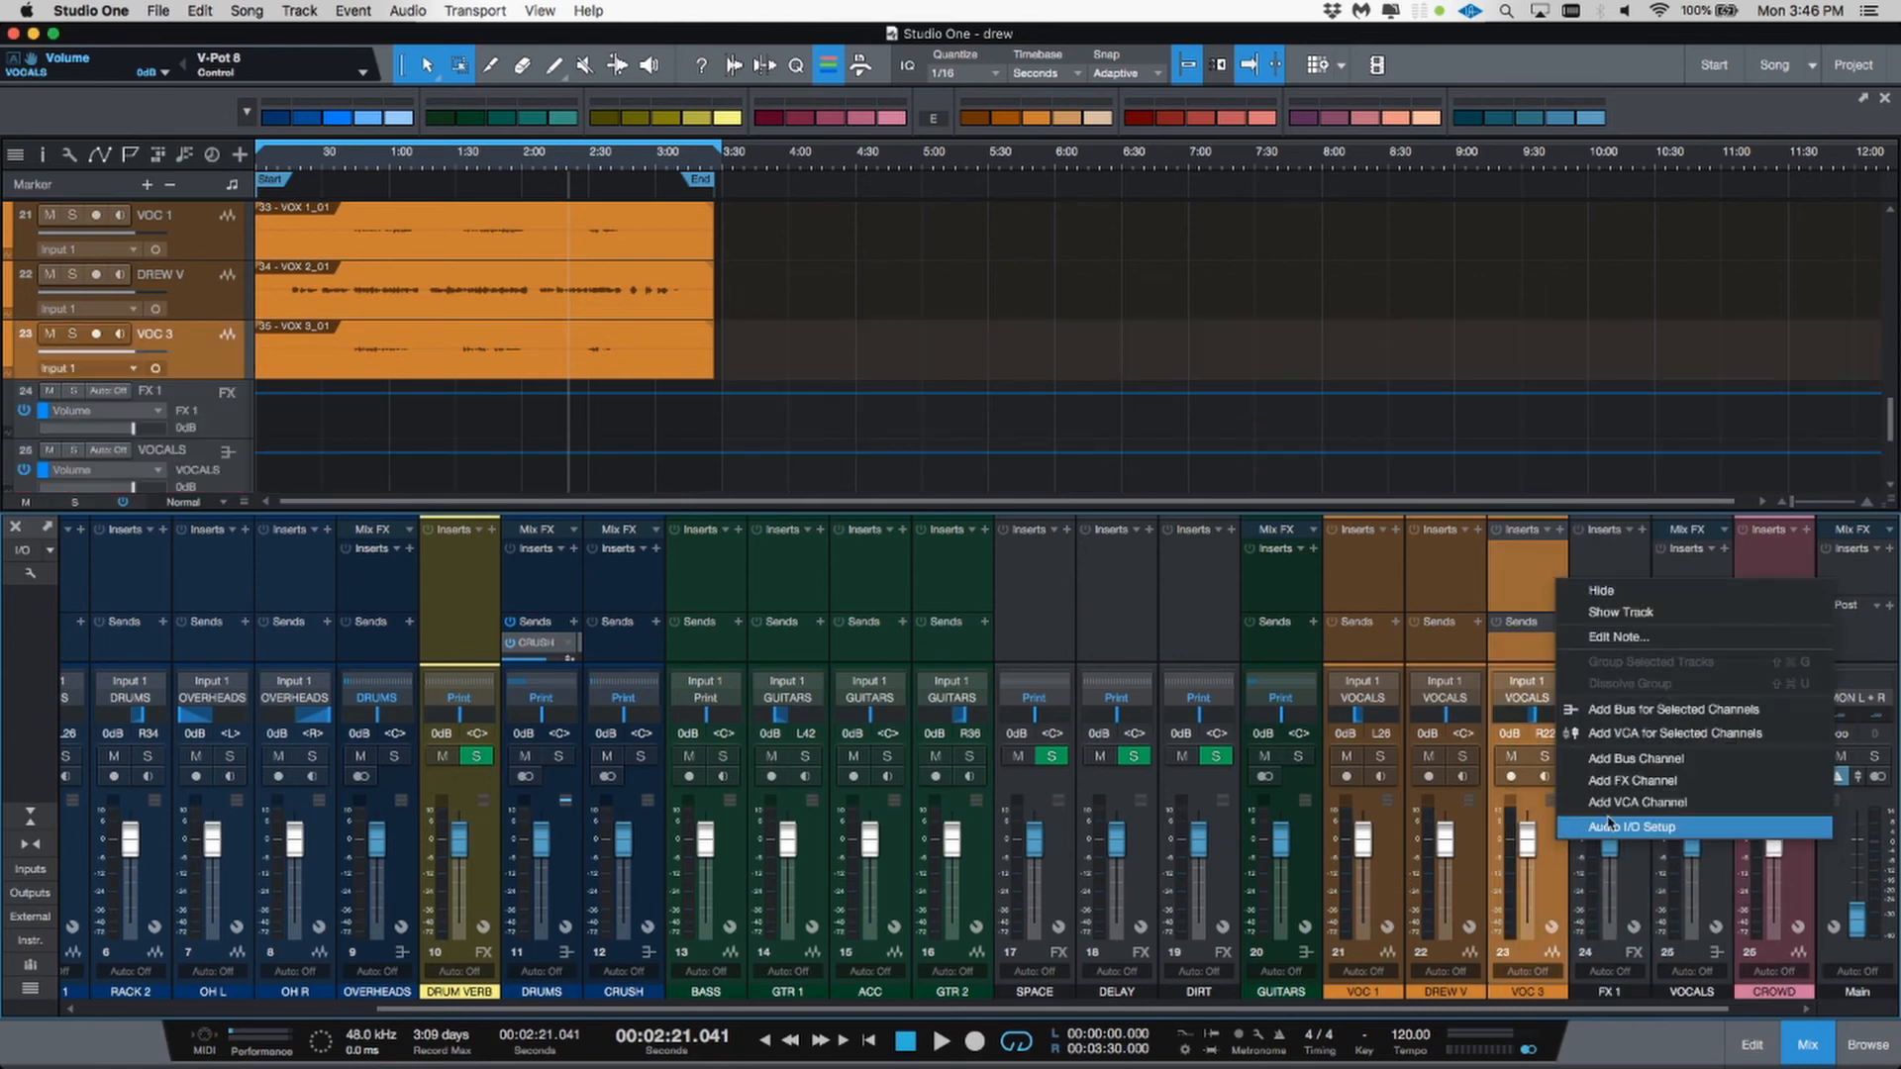
pyautogui.click(1621, 782)
pyautogui.rightClick(1547, 864)
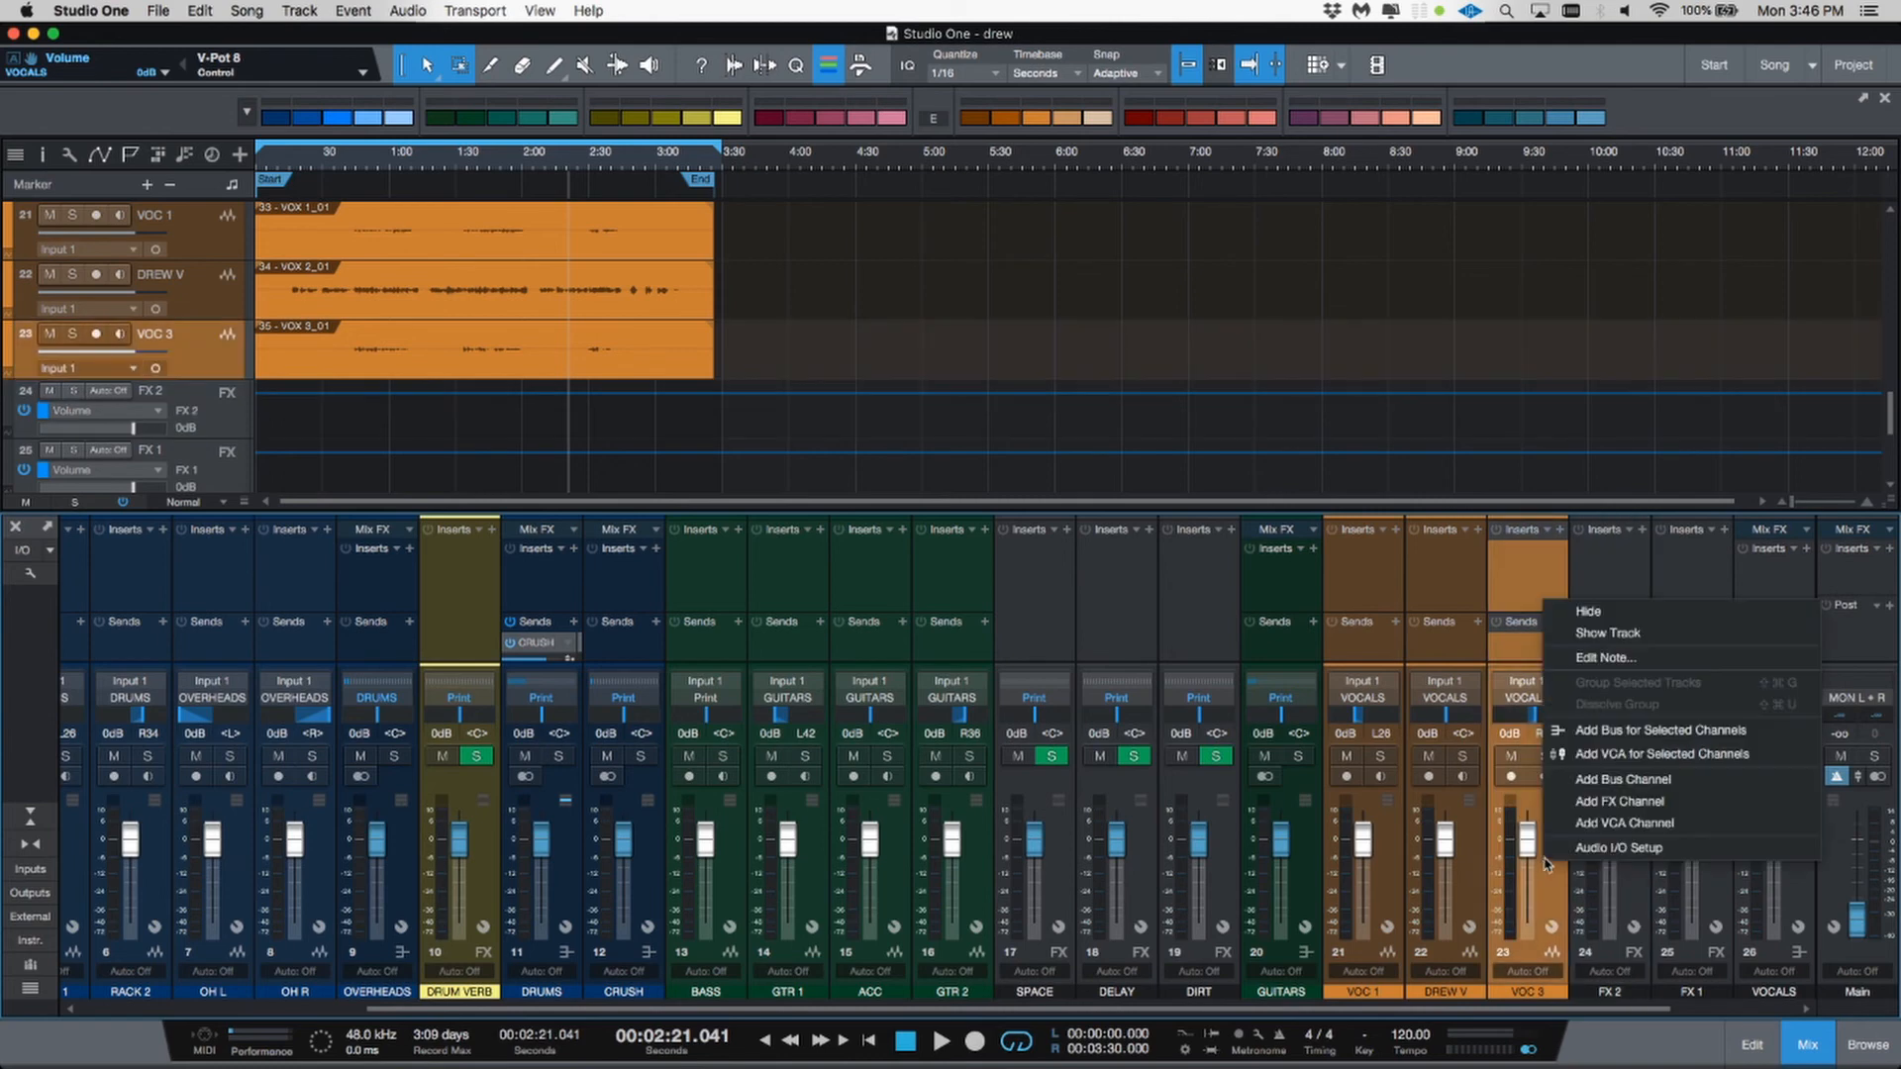
pyautogui.click(1621, 801)
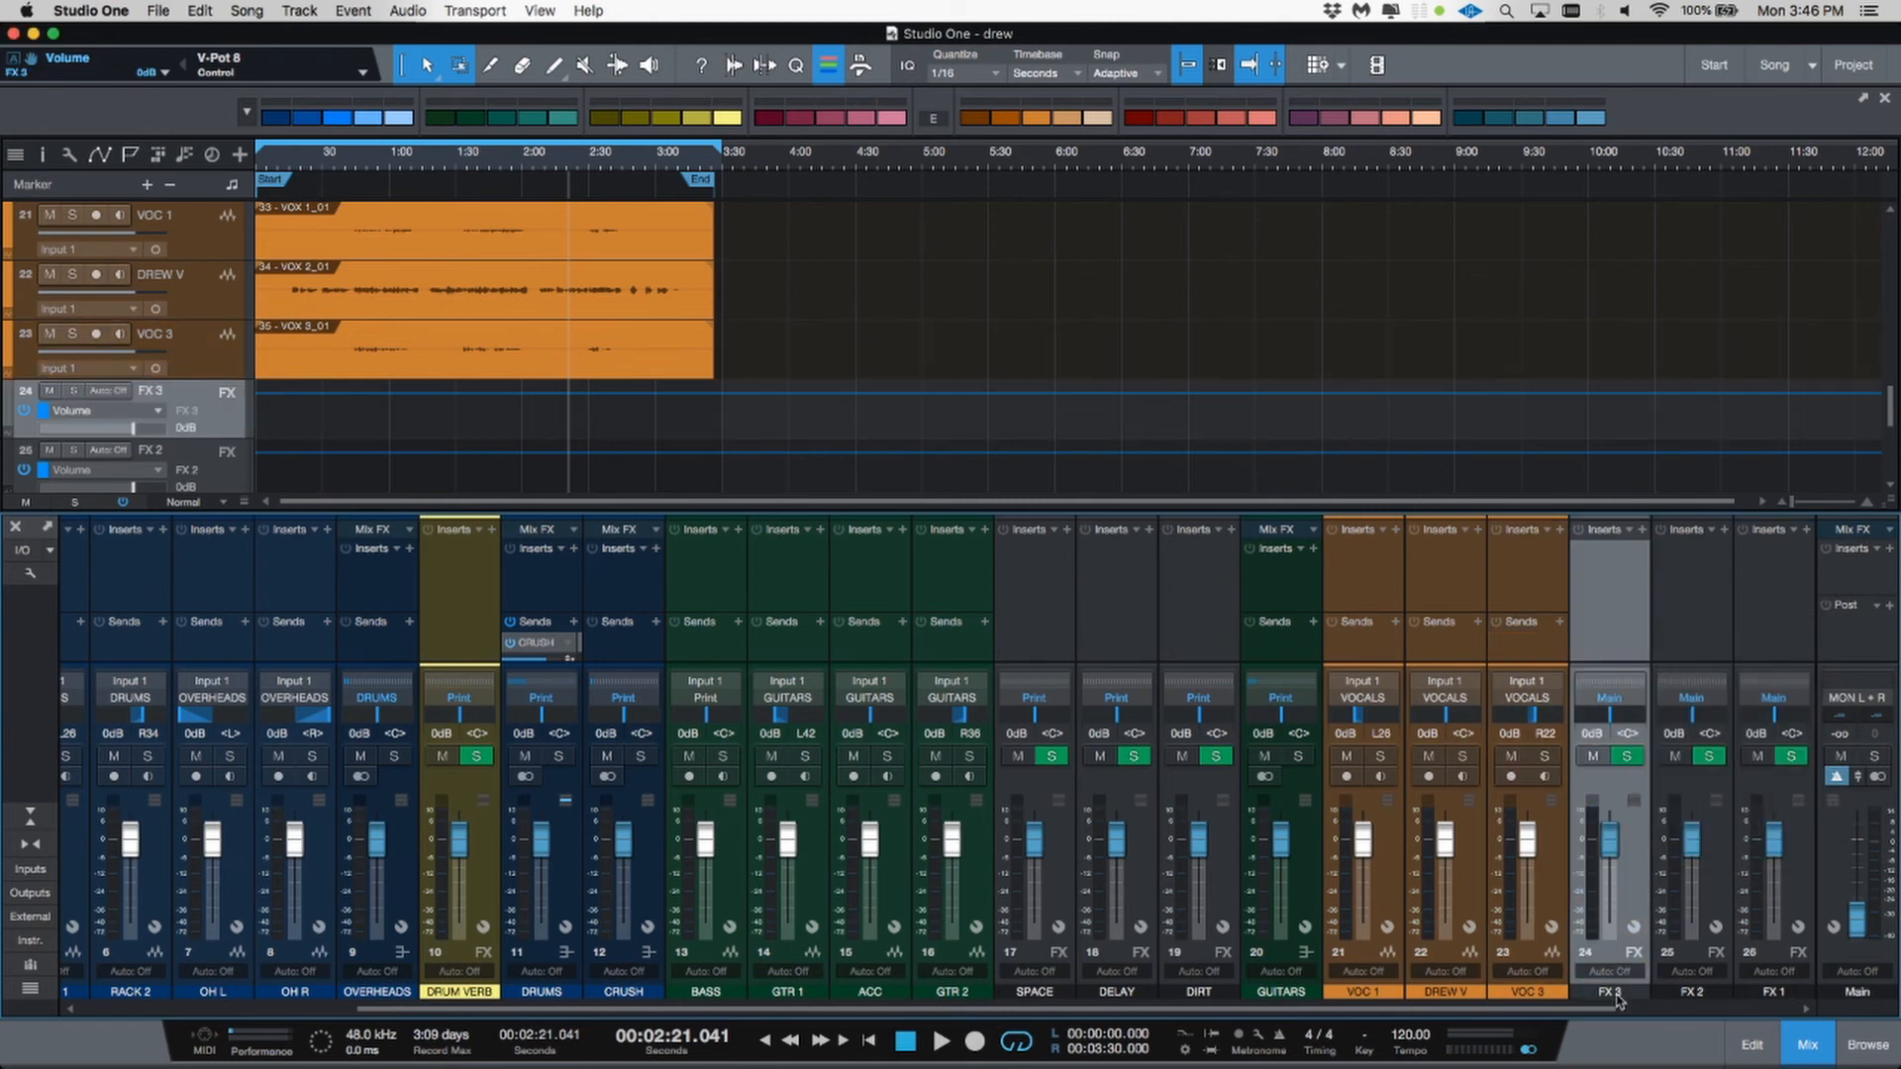
# Step: Rename the three new FX channels SHORT, LONG and DELAY
pyautogui.moveTo(1619, 1004); pyautogui.dragTo(1782, 1015)
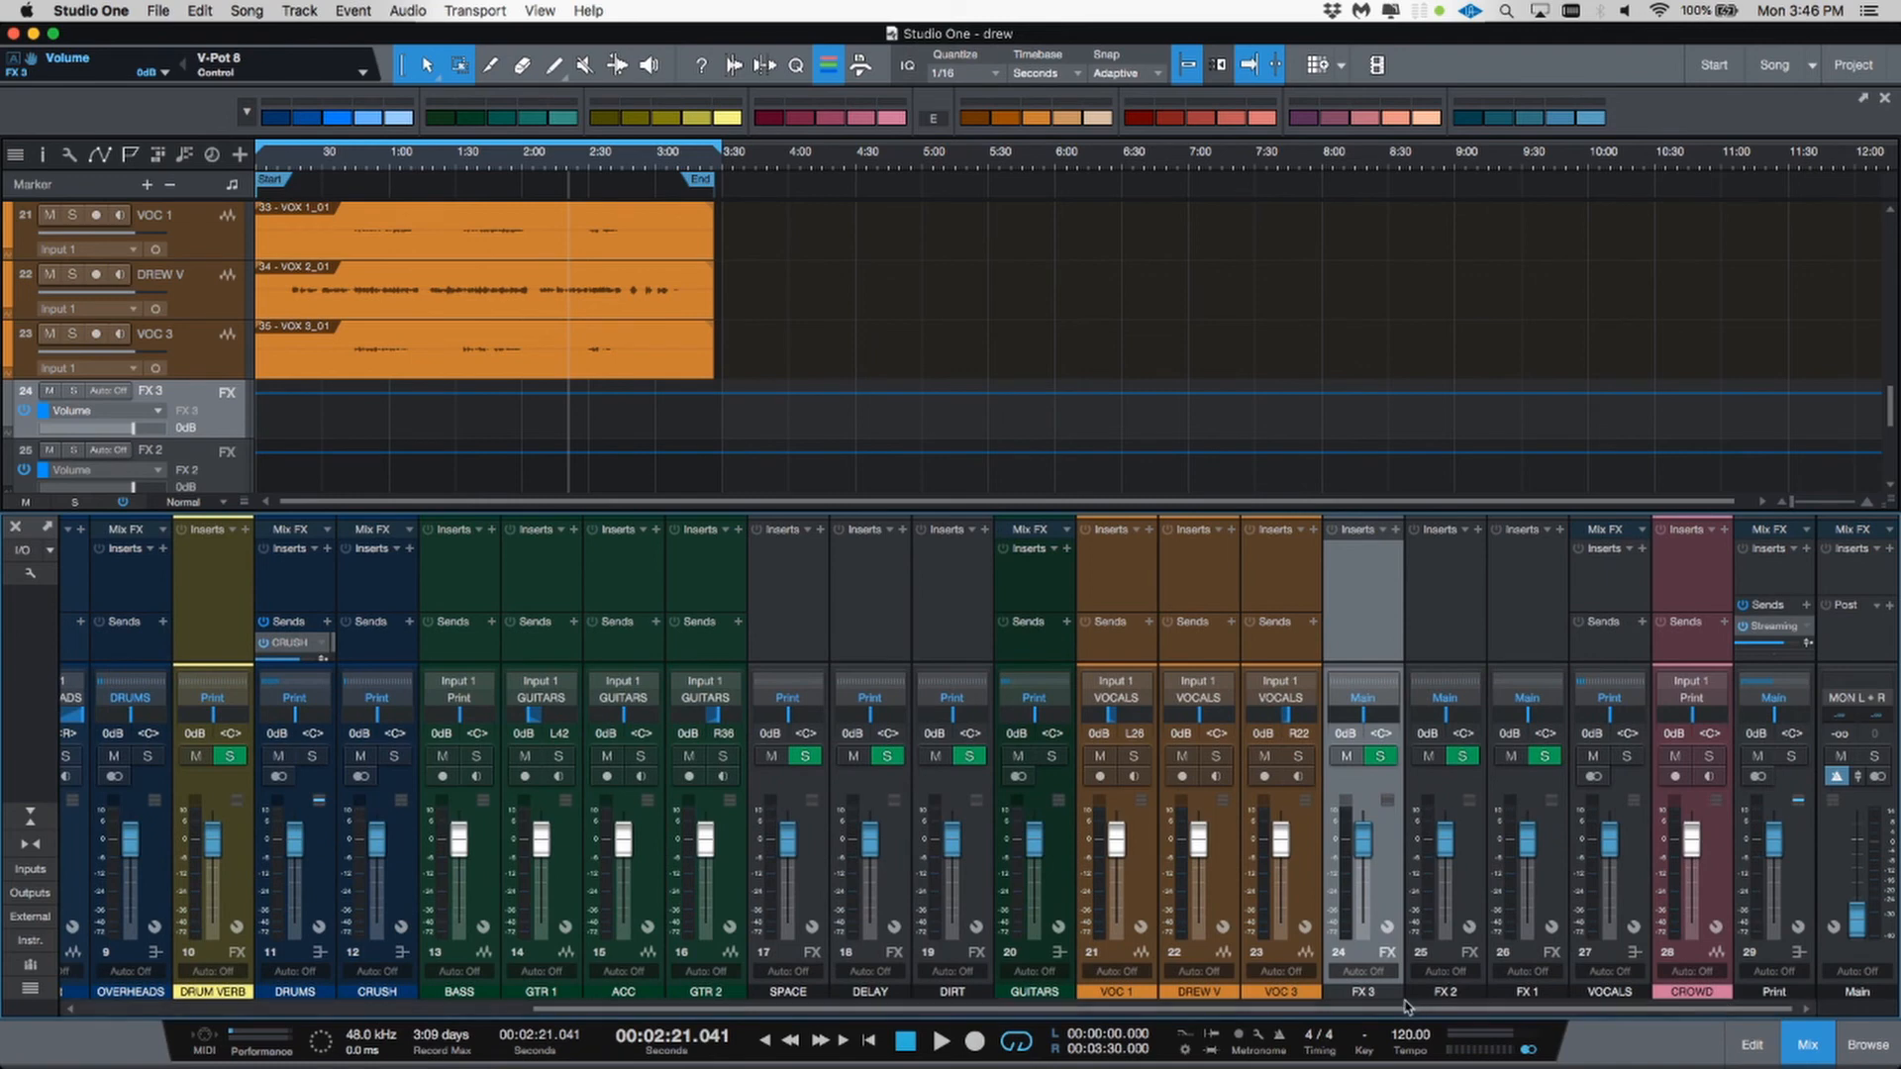
pyautogui.doubleClick(1386, 992)
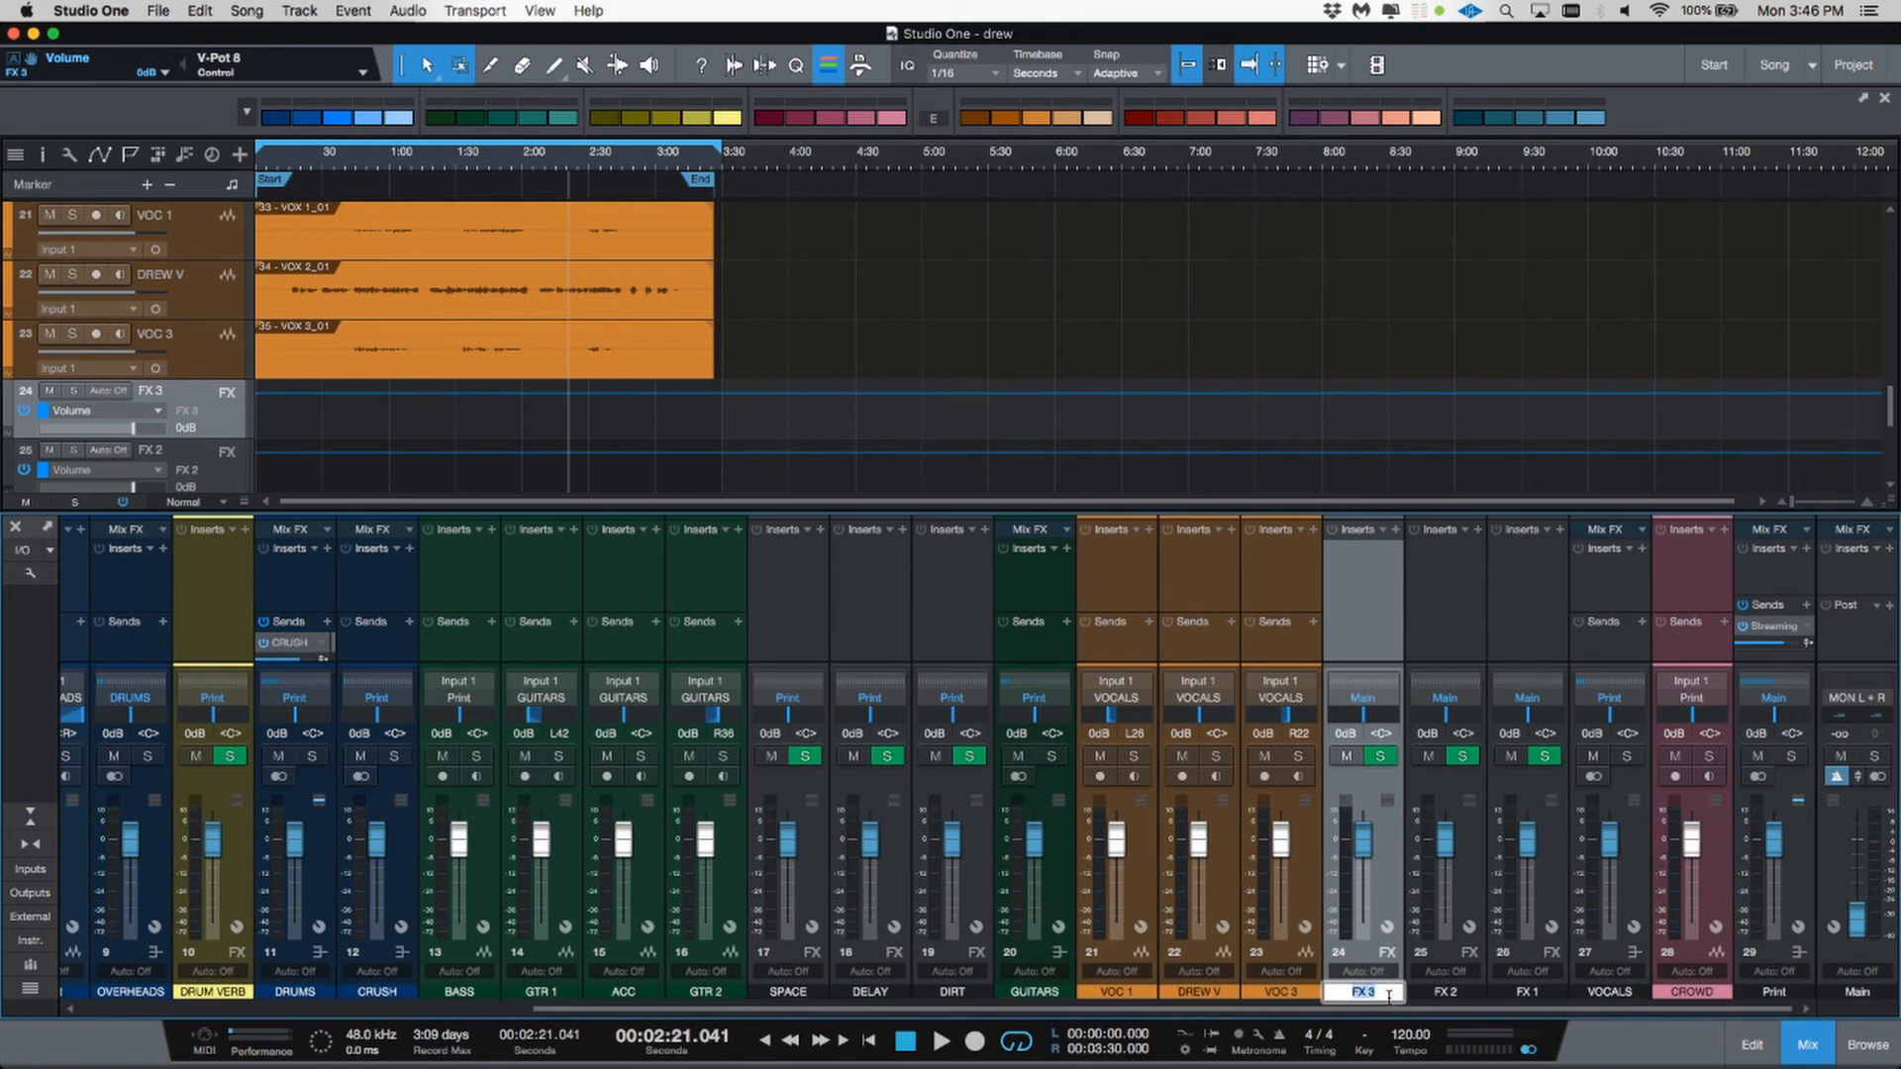
pyautogui.write('SHORT')
pyautogui.press('Tab')
pyautogui.write('LO')
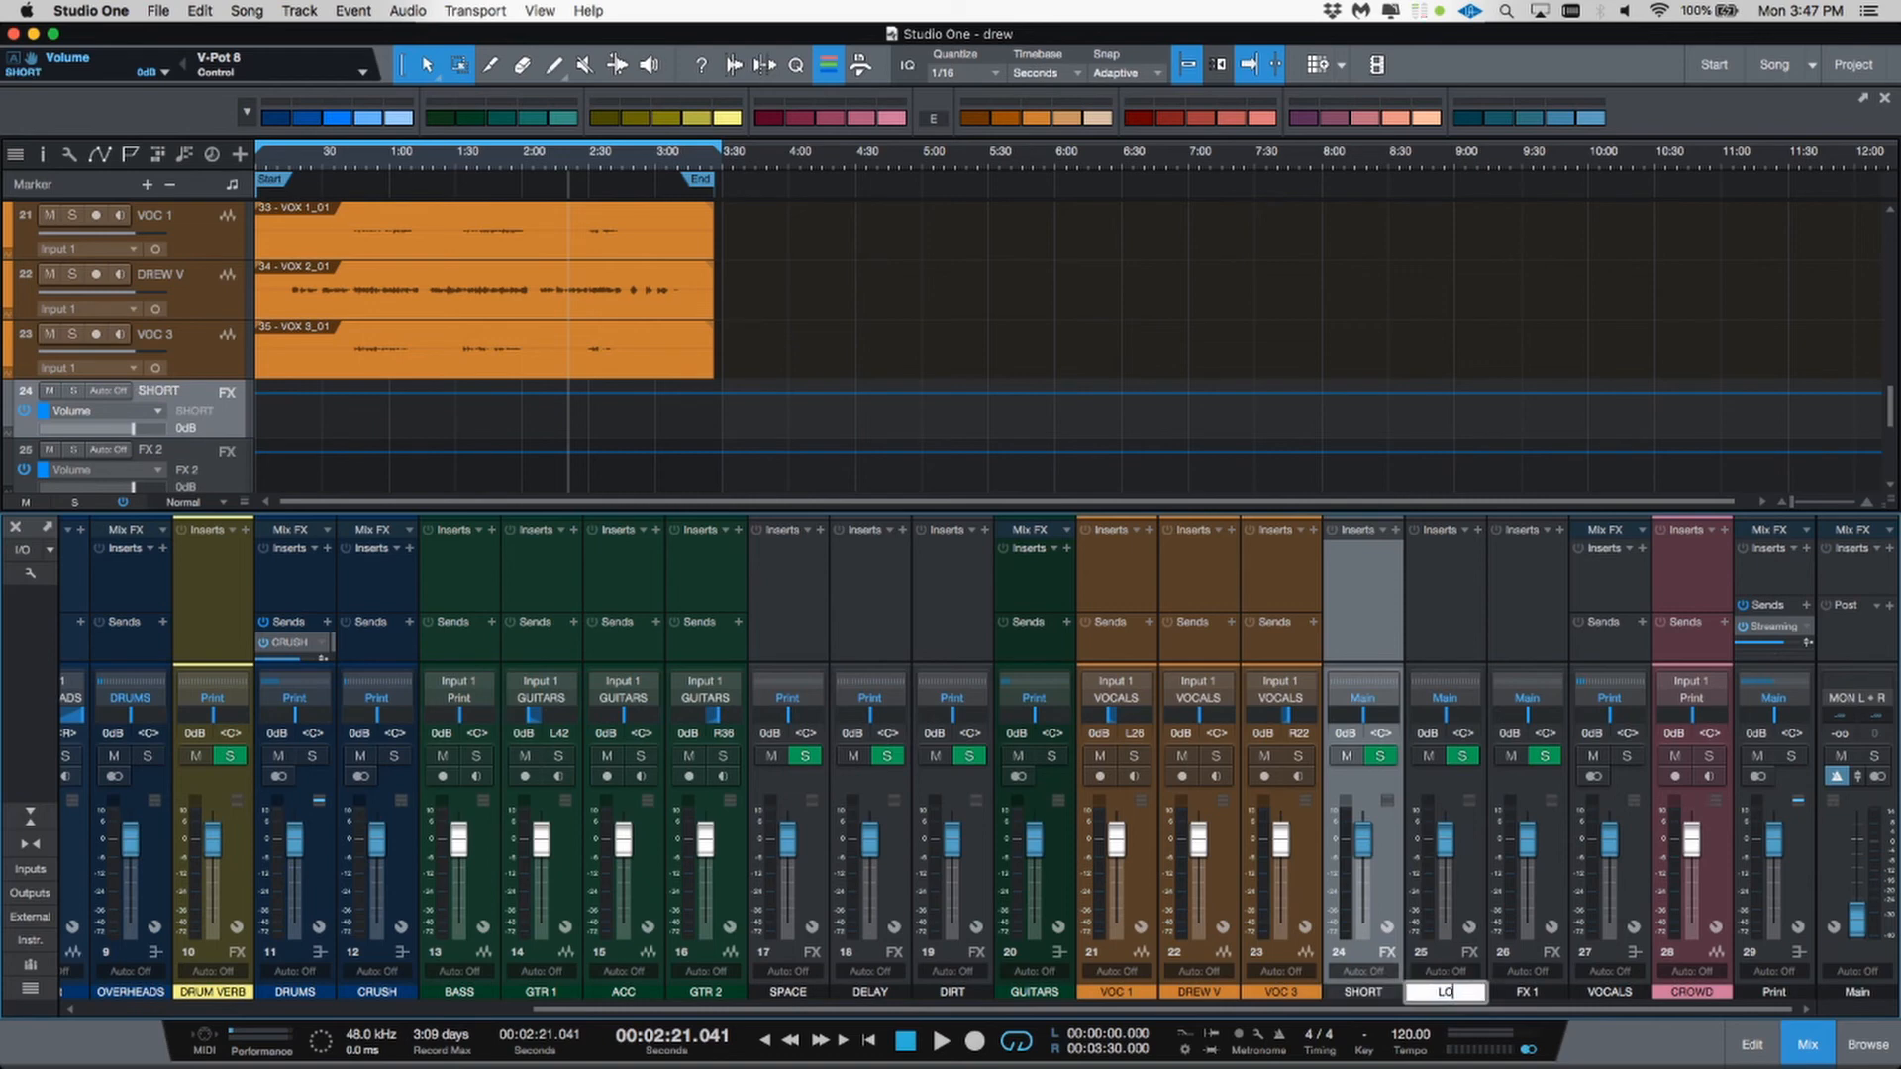
pyautogui.write('NG')
pyautogui.press('Tab')
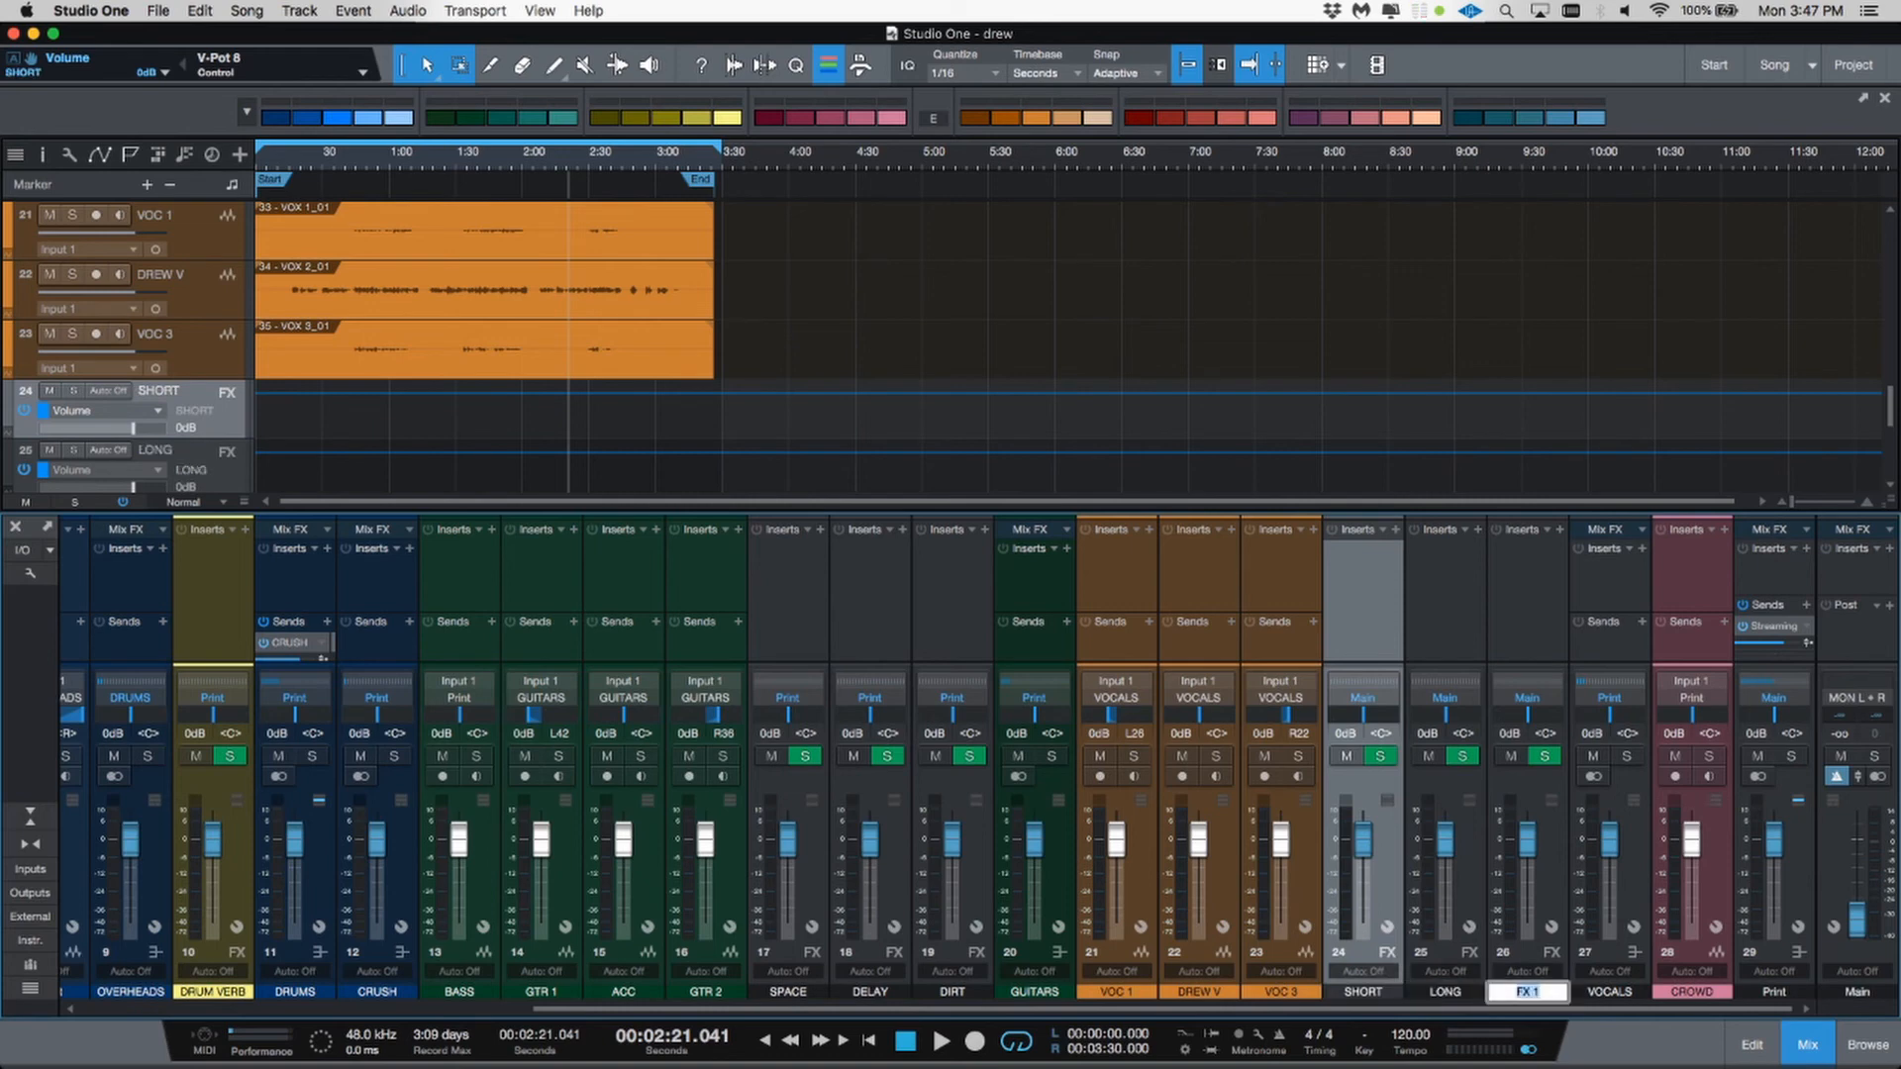
pyautogui.press('Tab')
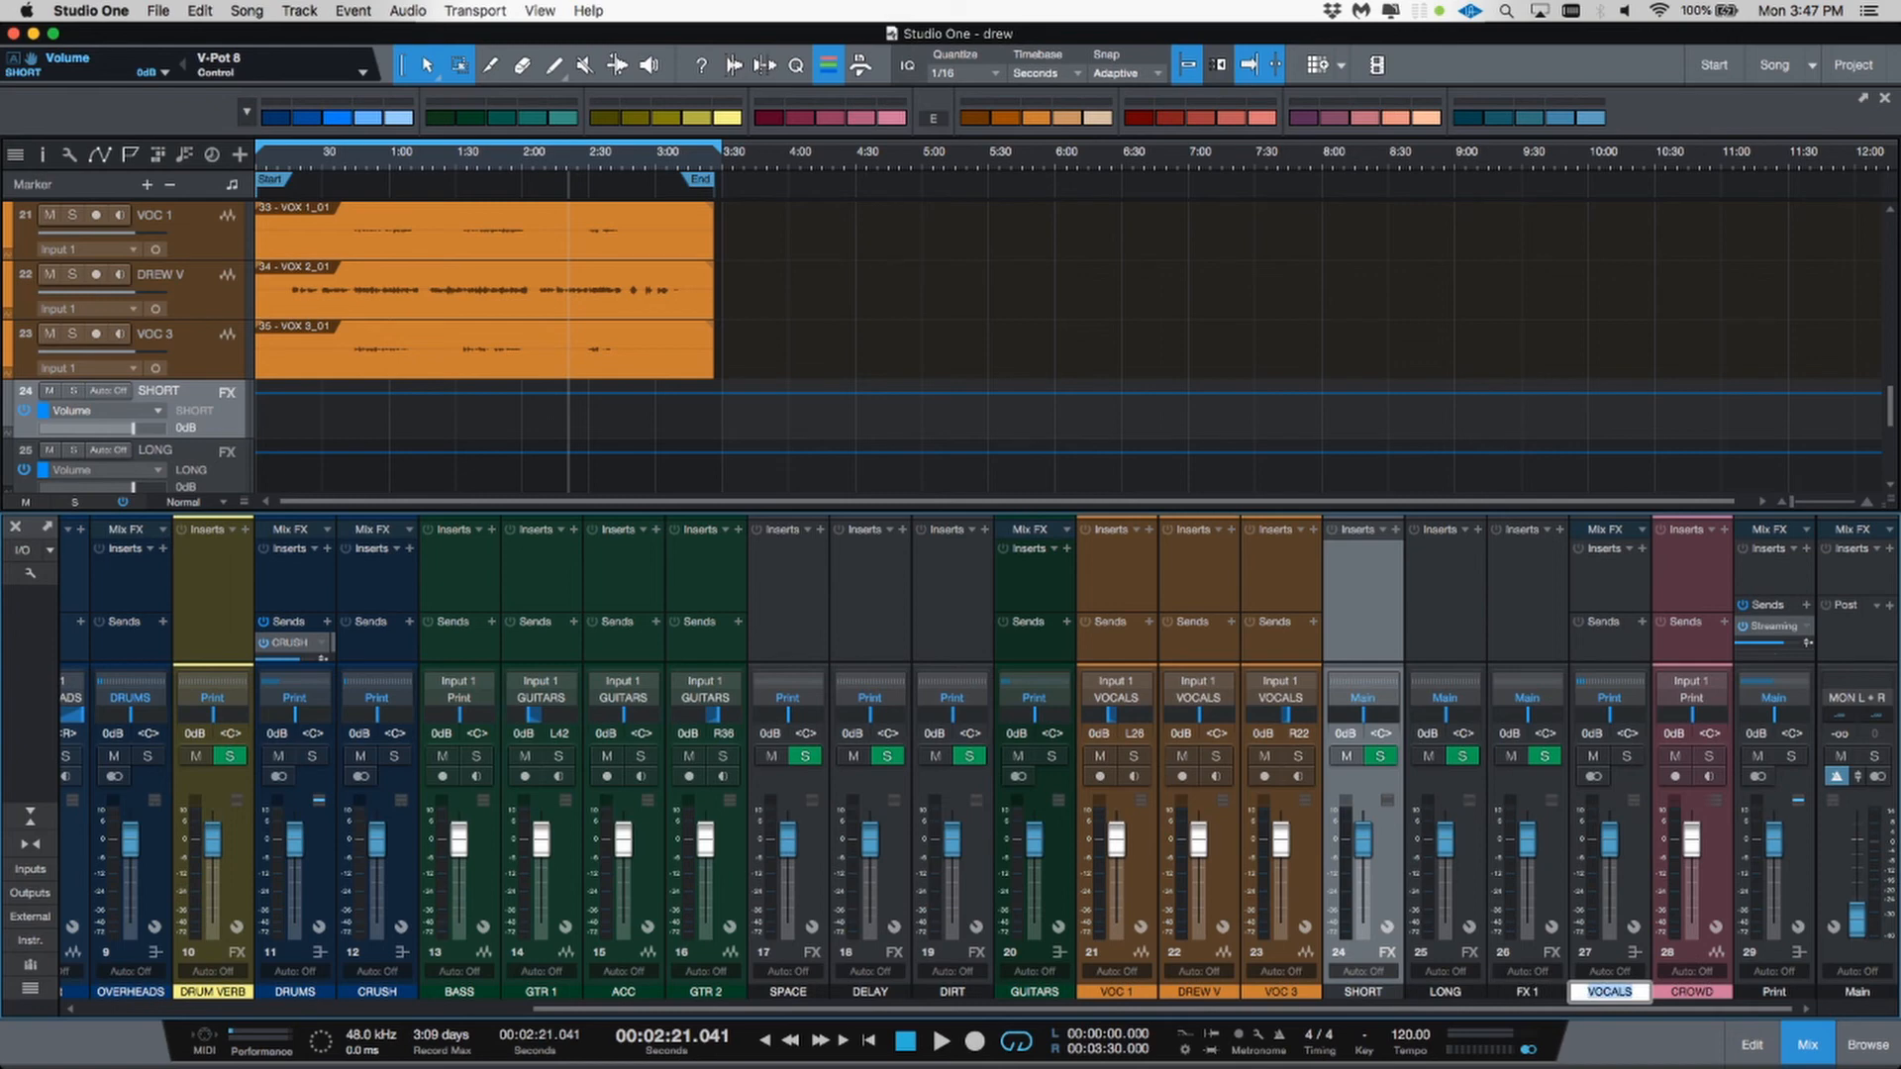
pyautogui.hotkey('shift', 'Tab')
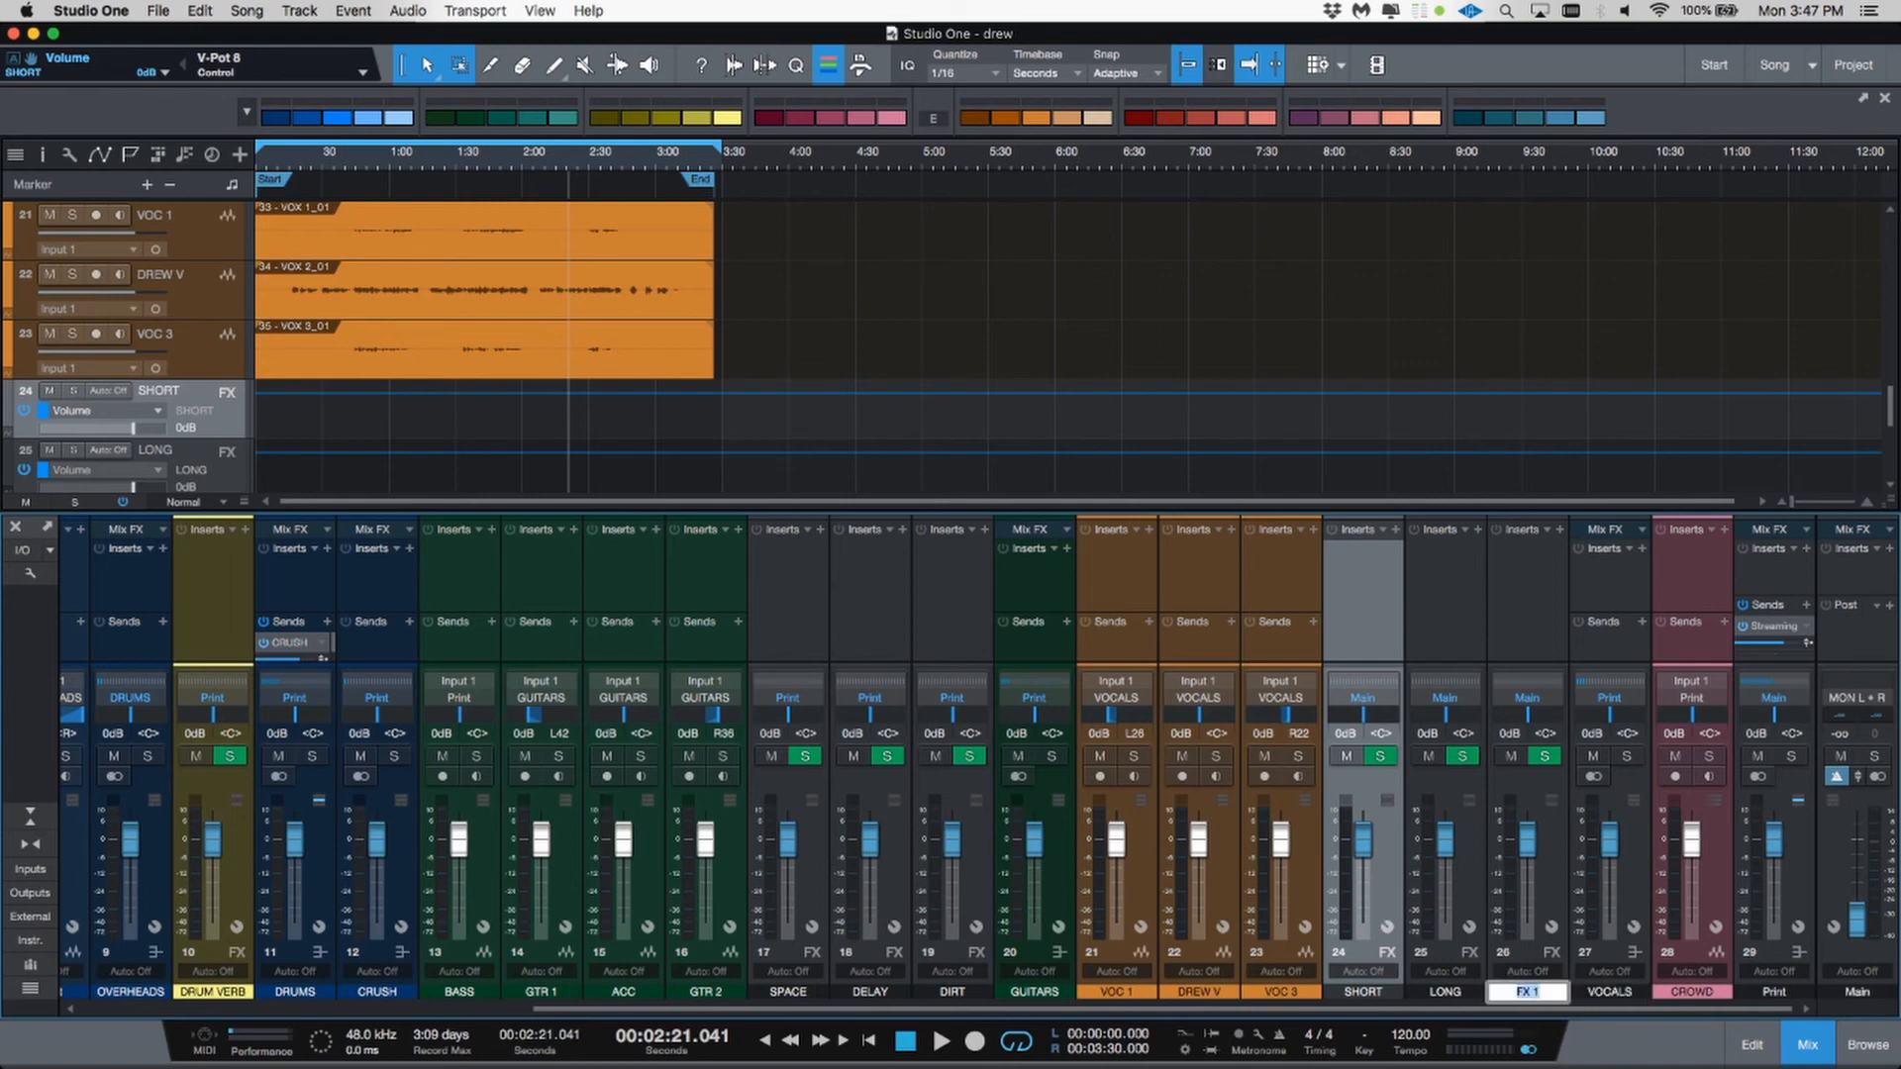
pyautogui.write('DELAY')
pyautogui.press('Return')
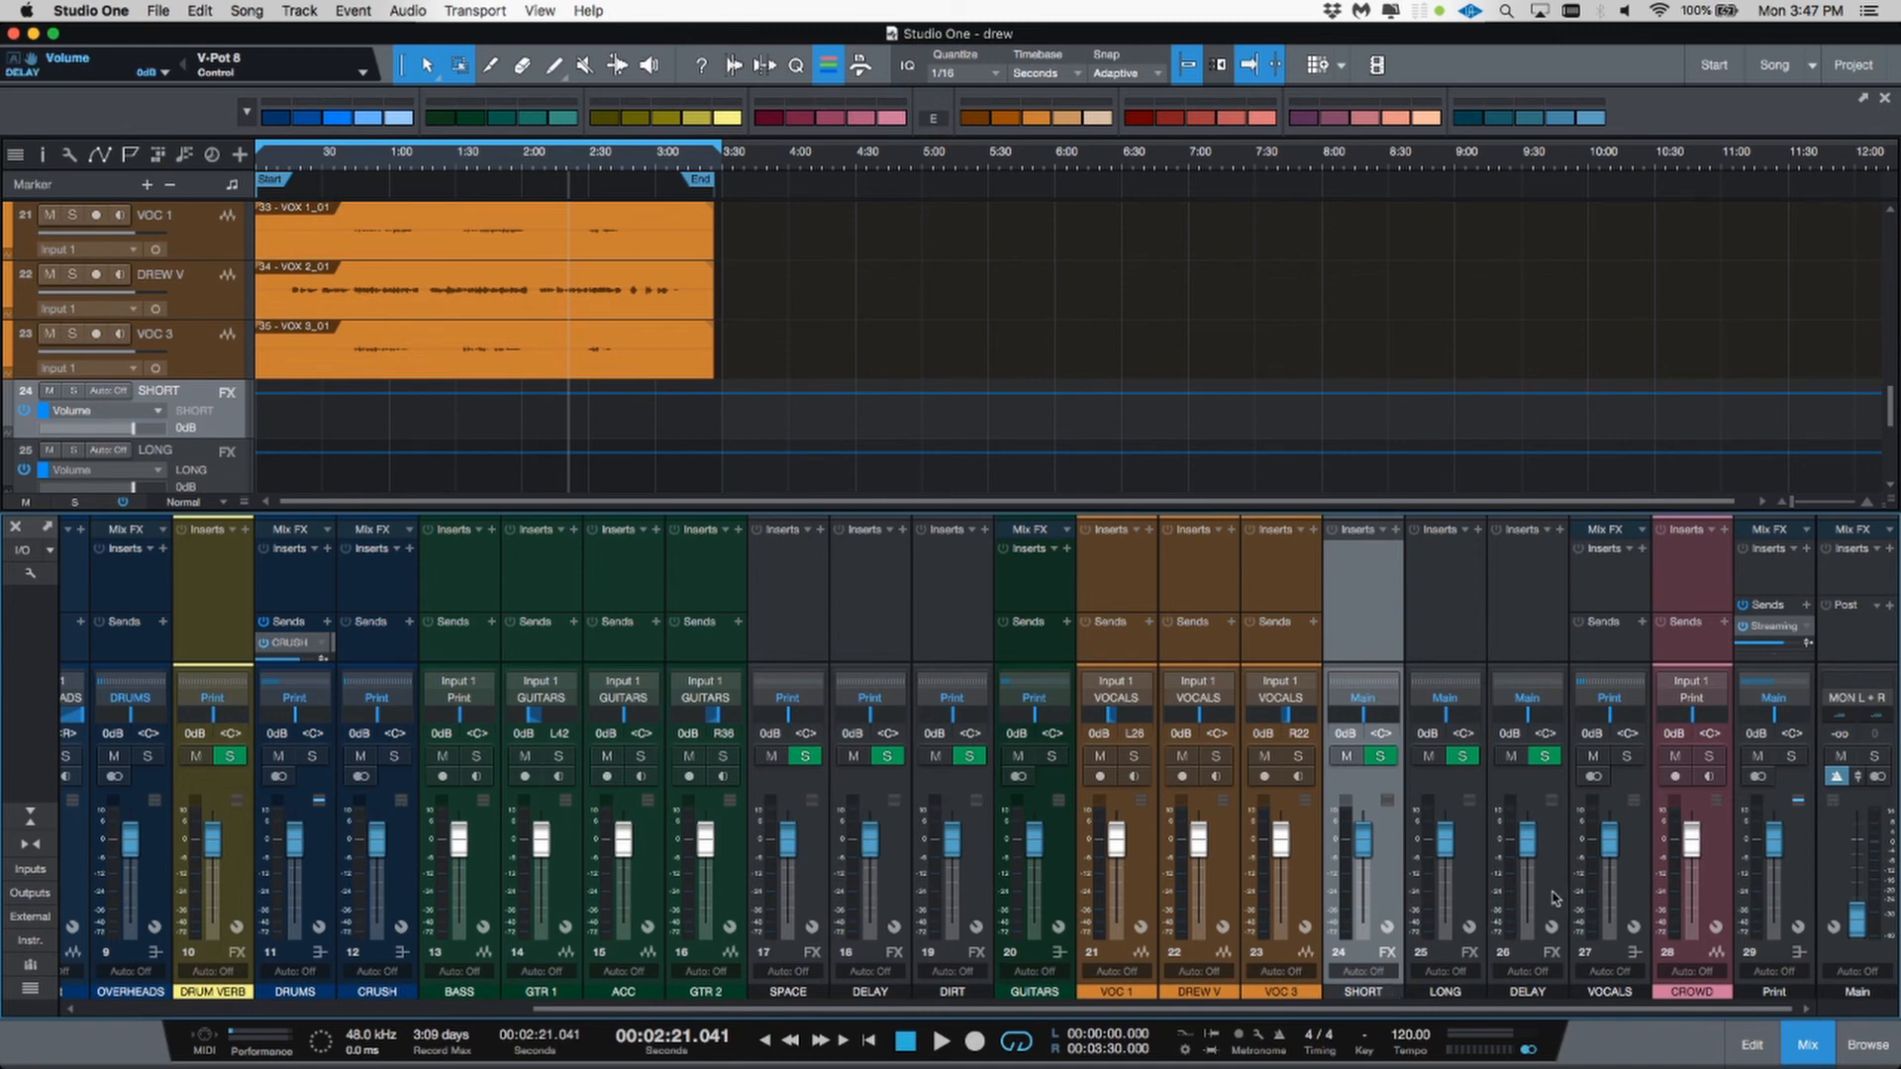
# Step: Select the SHORT, LONG and DELAY channels and route their outputs to the Print bus
pyautogui.rightClick(1557, 895)
pyautogui.click(1369, 804)
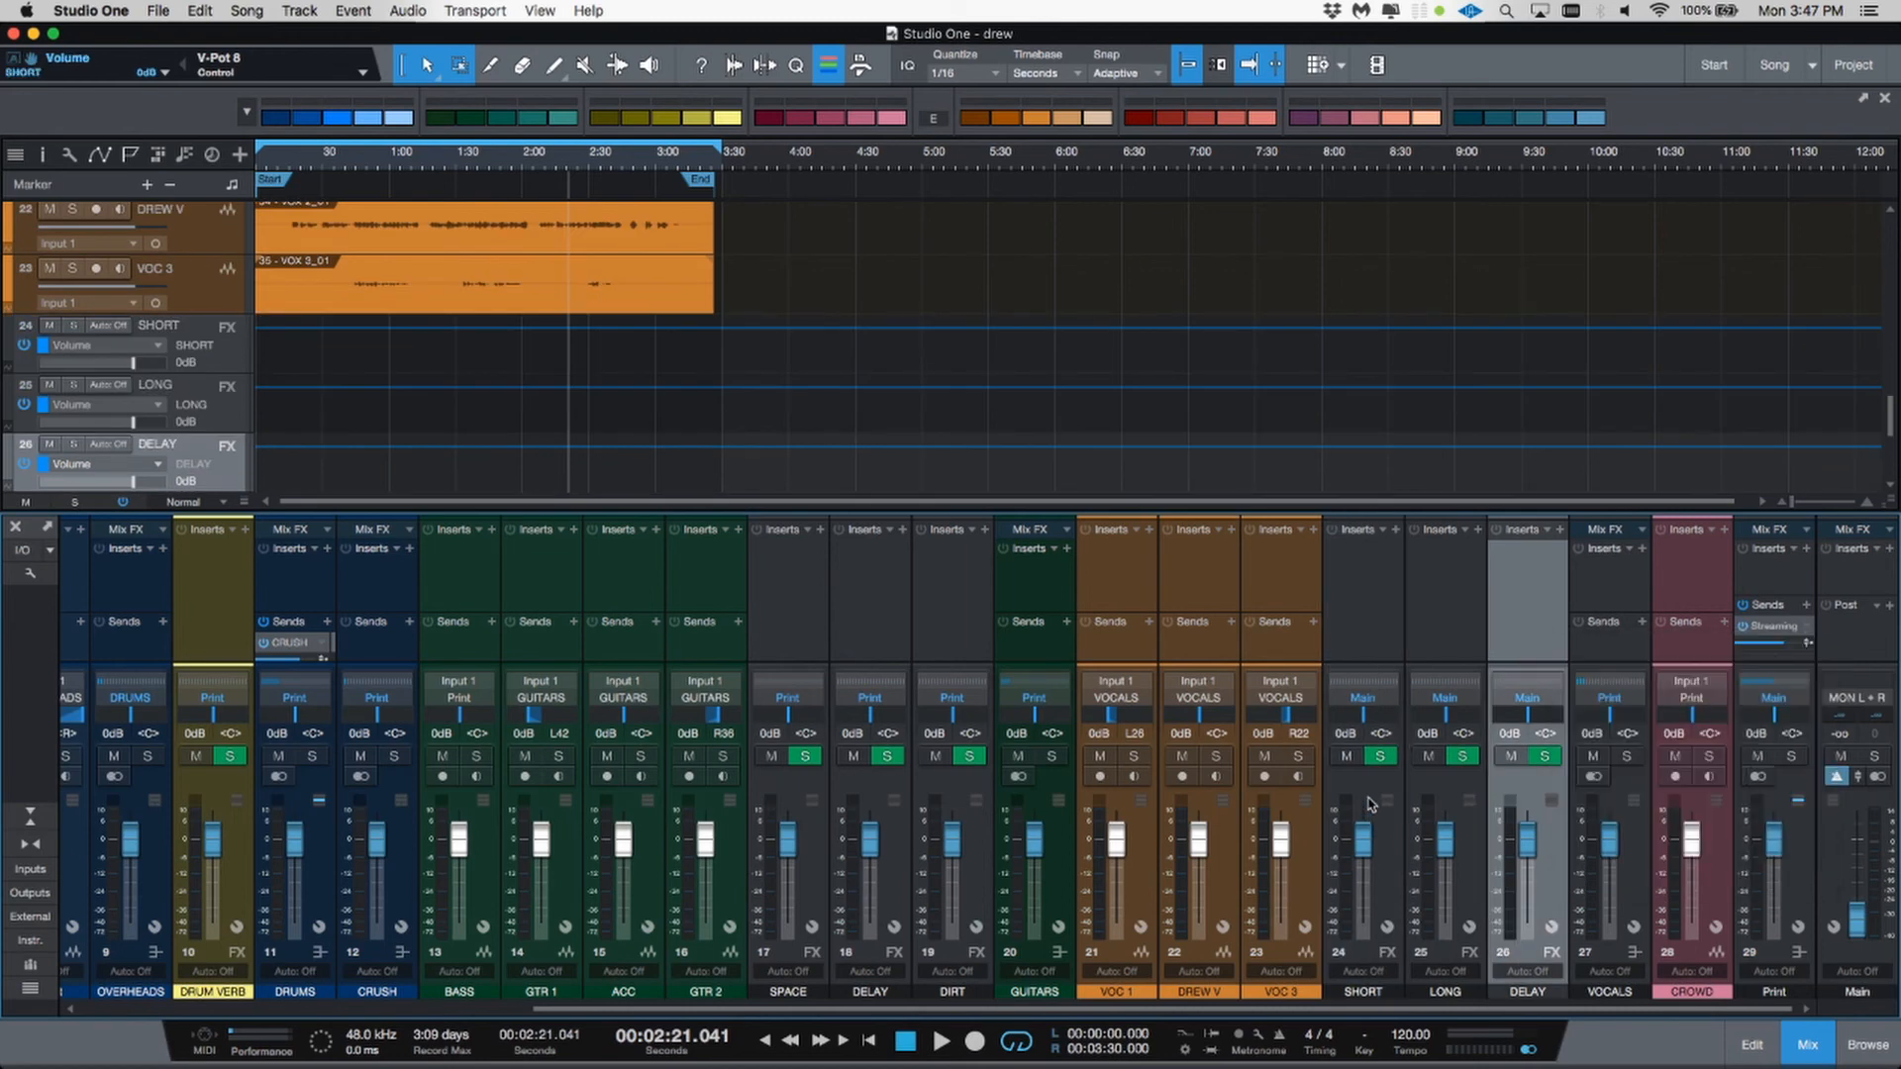
pyautogui.keyDown('shift'); pyautogui.click(1396, 864); pyautogui.keyUp('shift')
pyautogui.click(1386, 705)
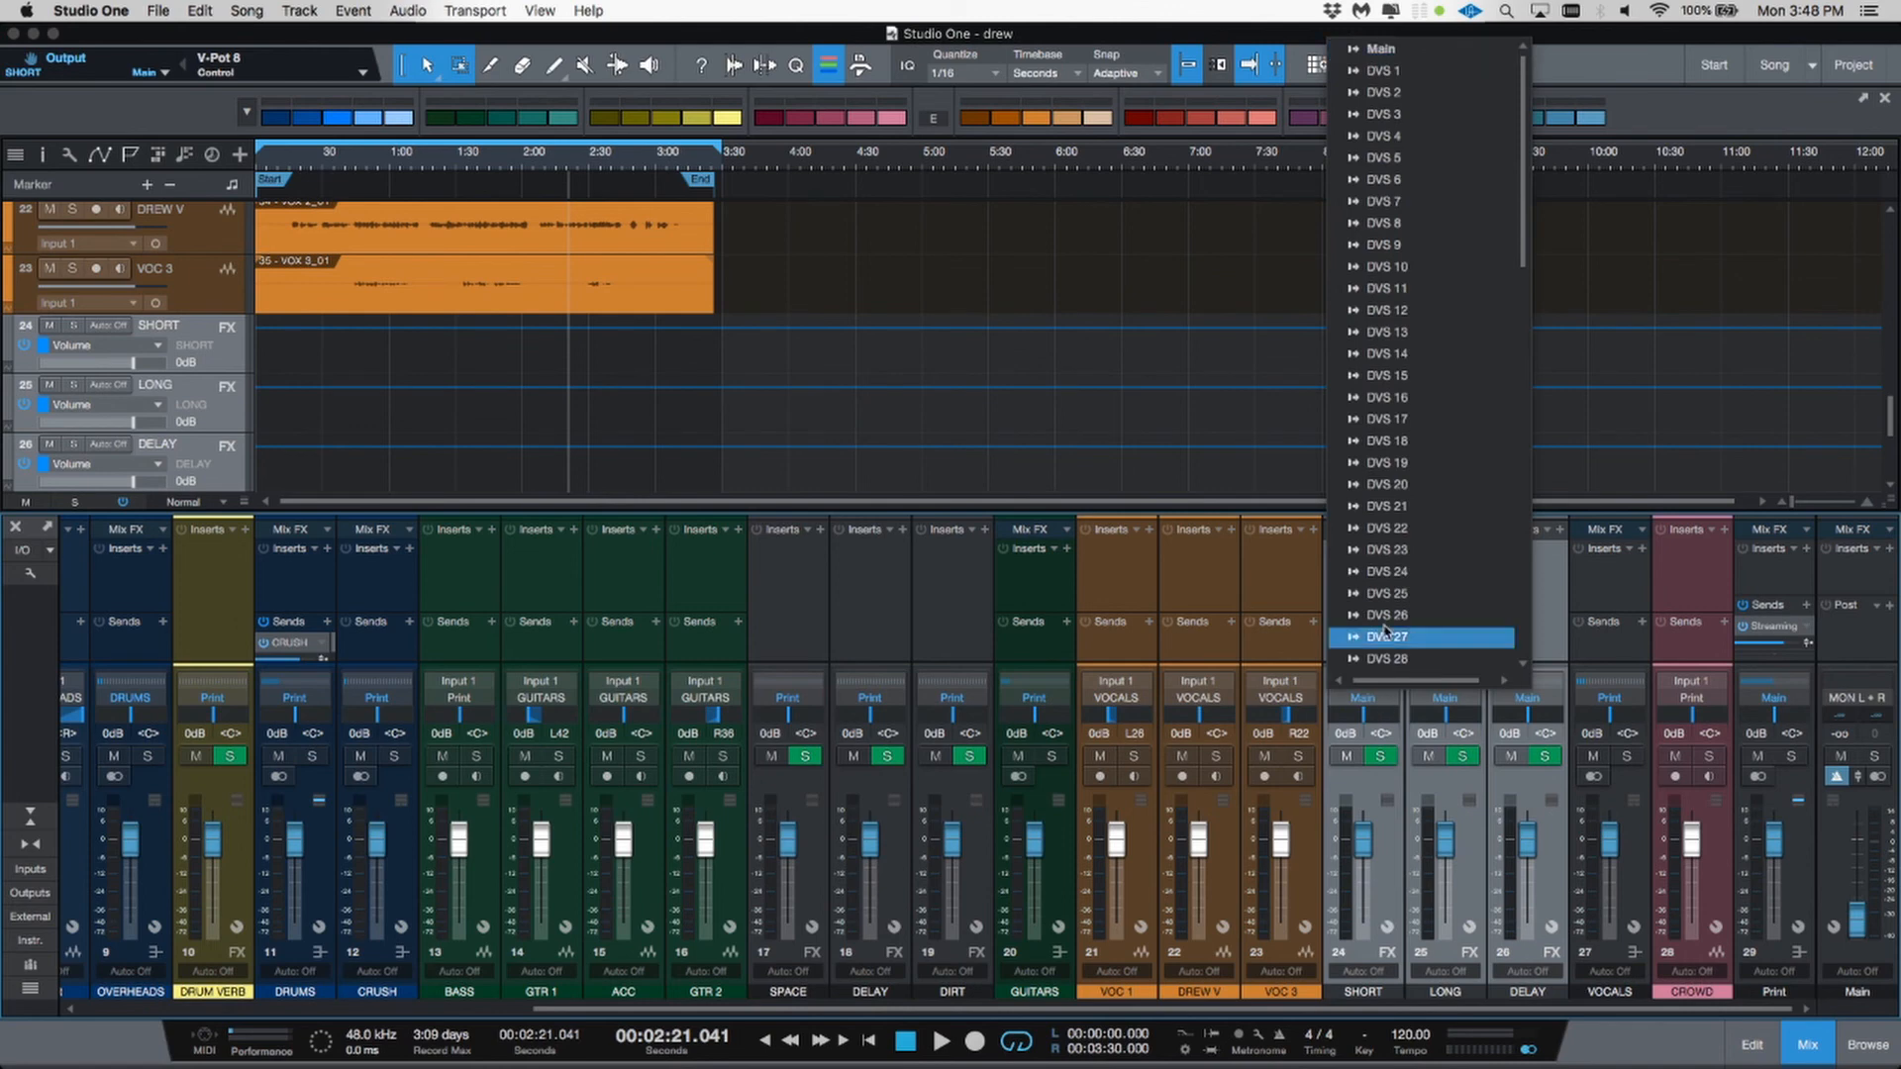
pyautogui.scroll(-5, 1389, 594)
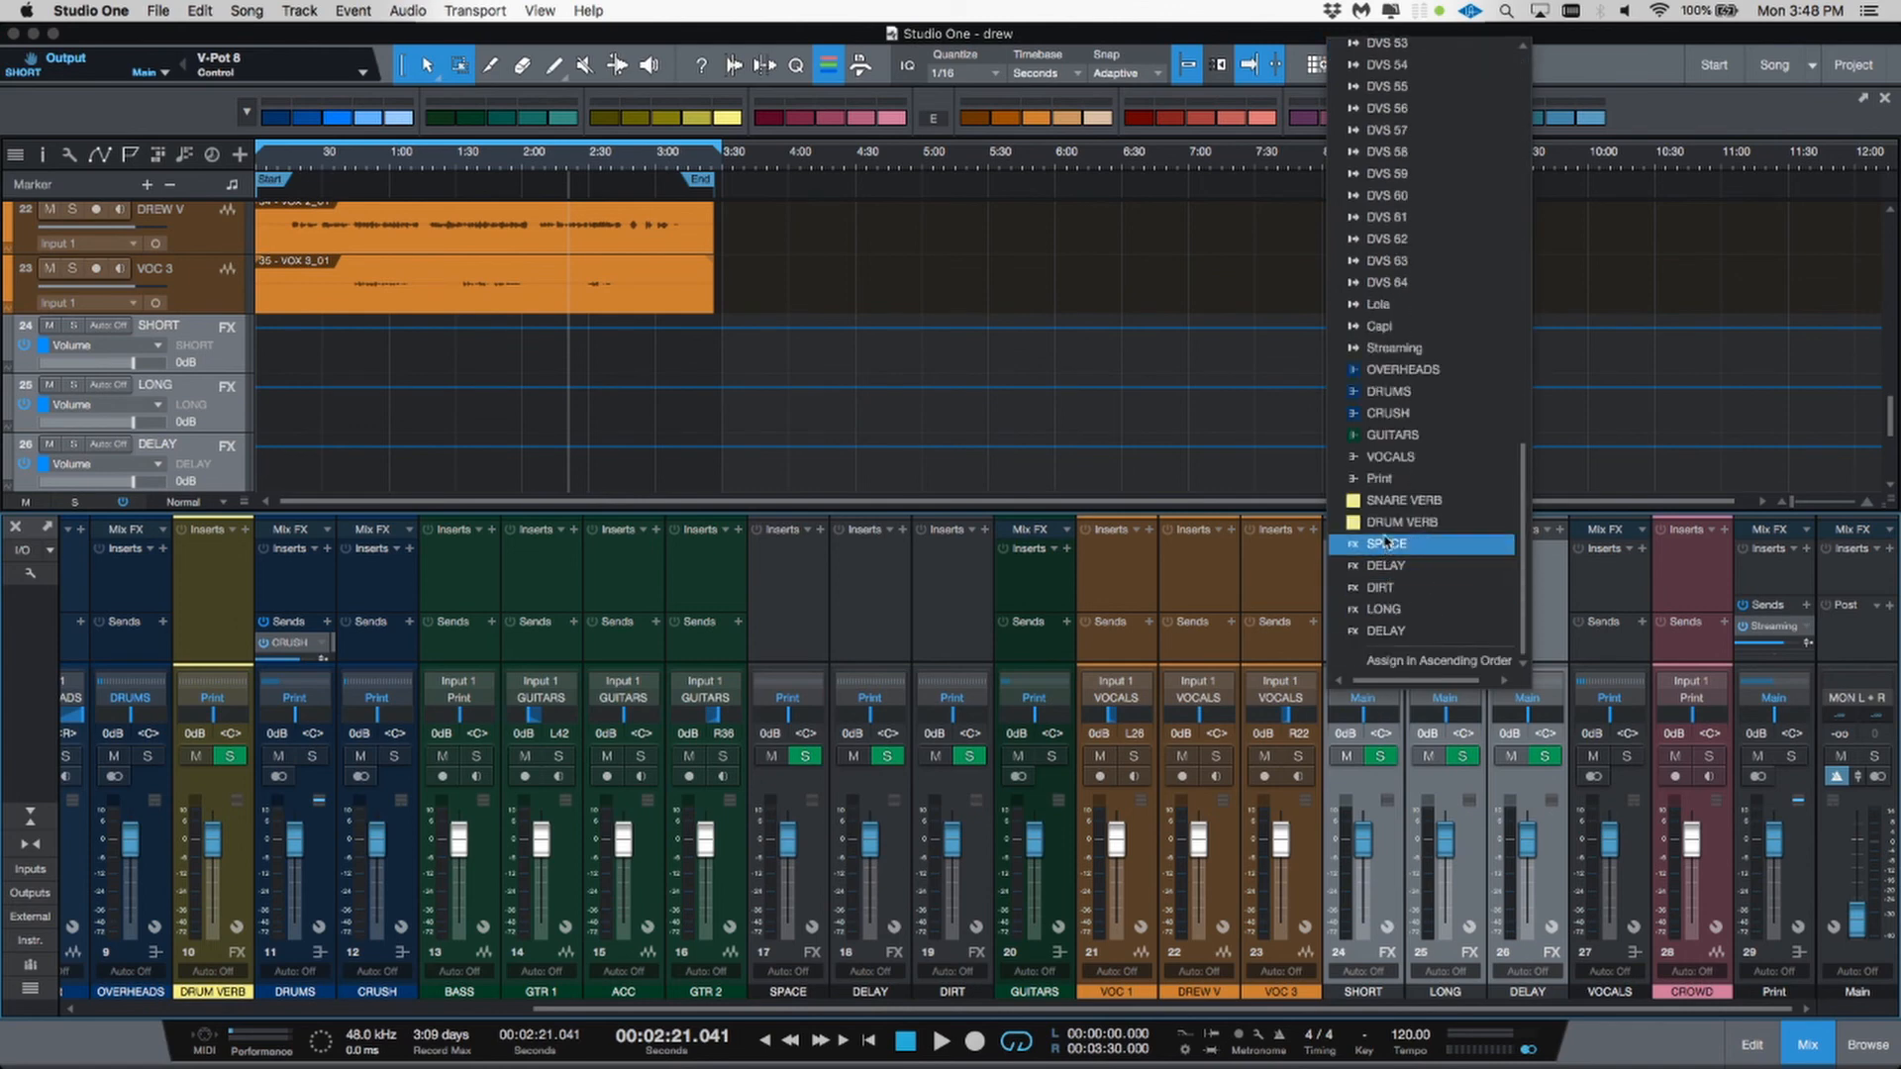
pyautogui.click(1398, 478)
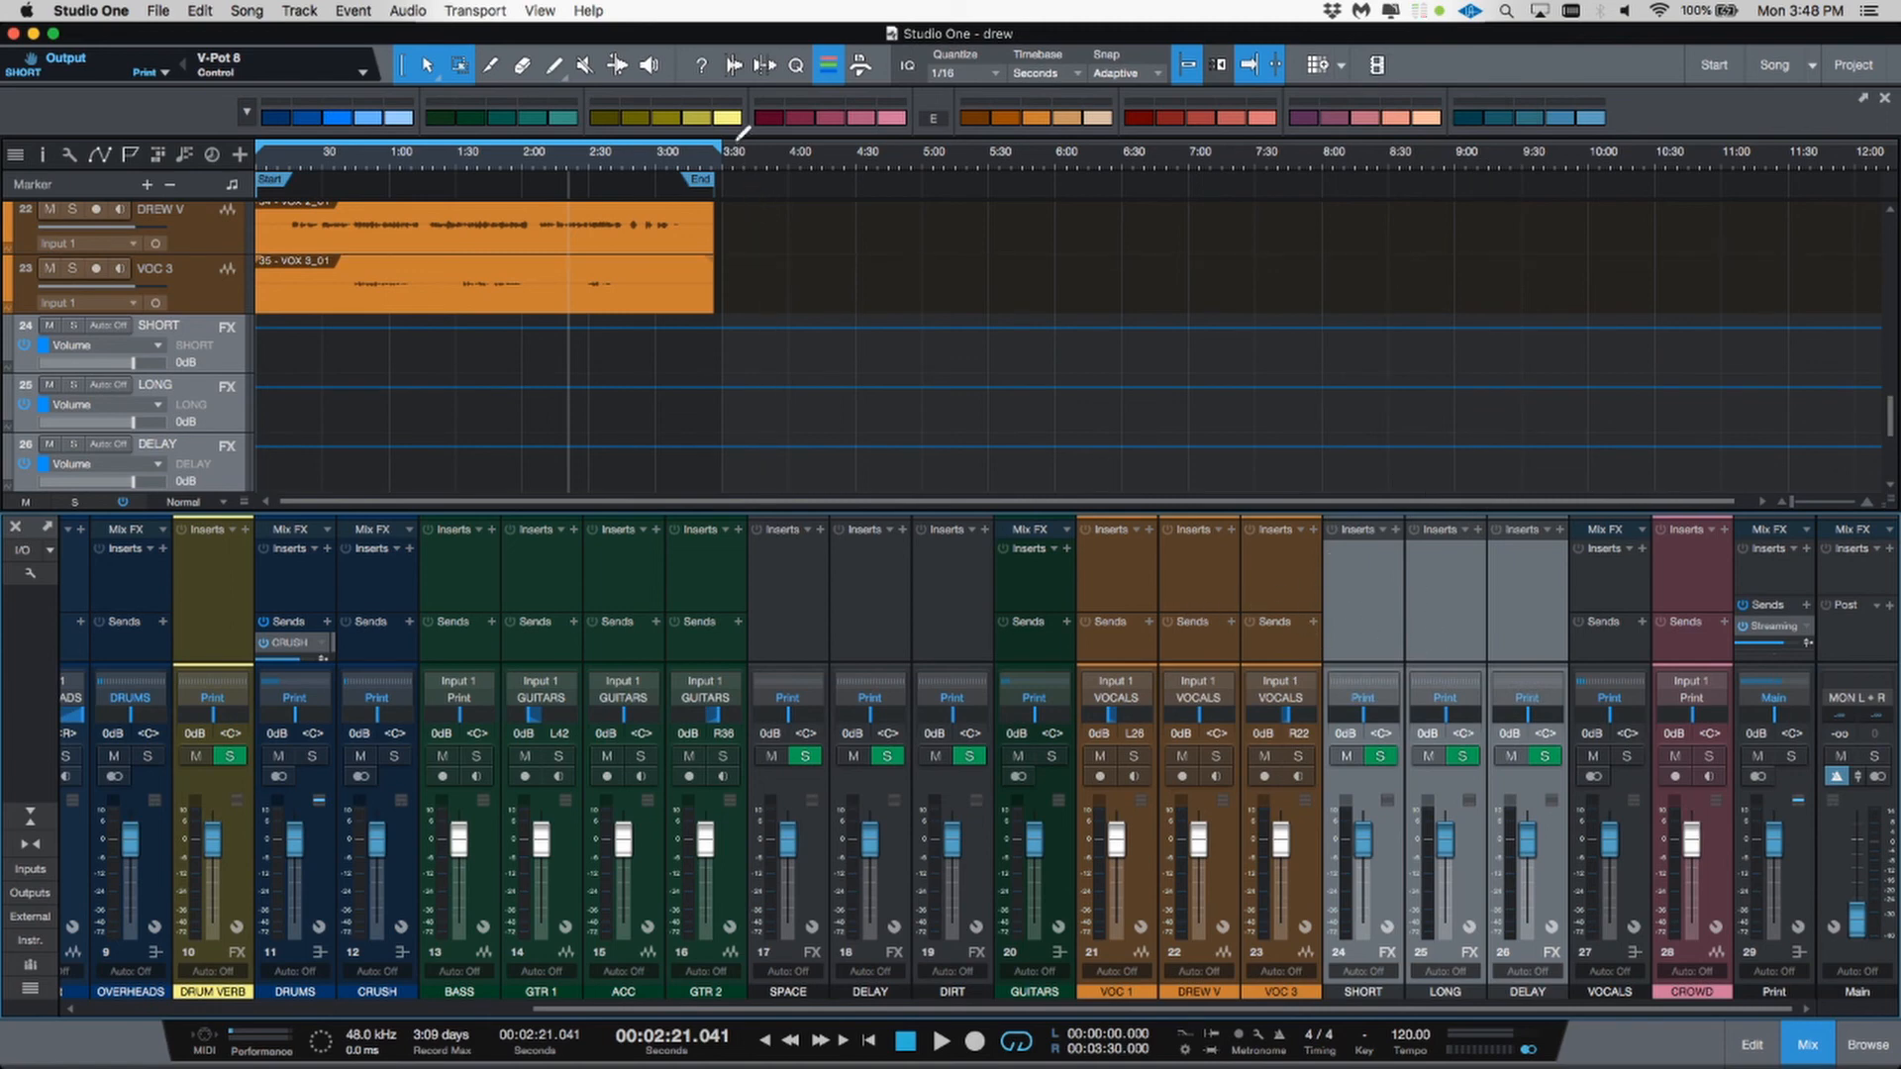
# Step: Color the SHORT, LONG and DELAY channels and the SPACE, DELAY and DIRT channels yellow
pyautogui.click(733, 116)
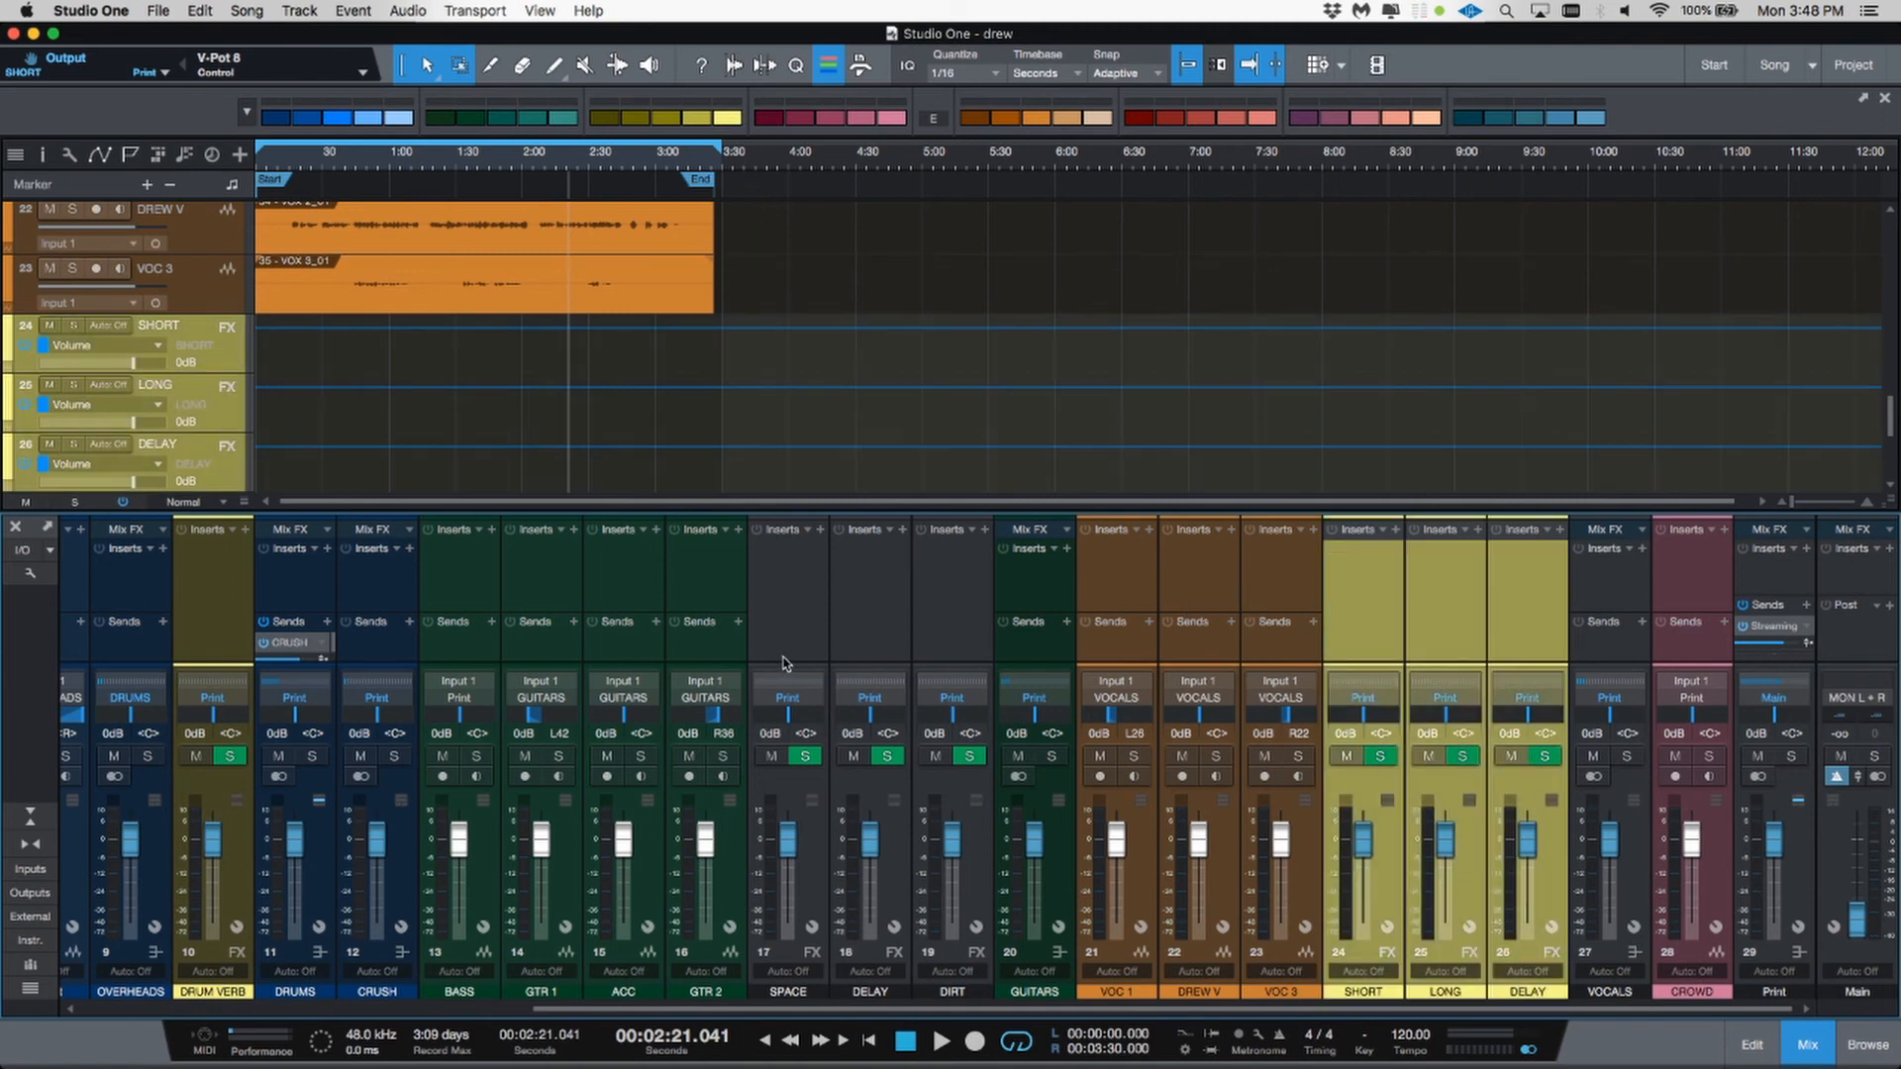
pyautogui.click(787, 663)
pyautogui.keyDown('shift'); pyautogui.click(955, 659); pyautogui.keyUp('shift')
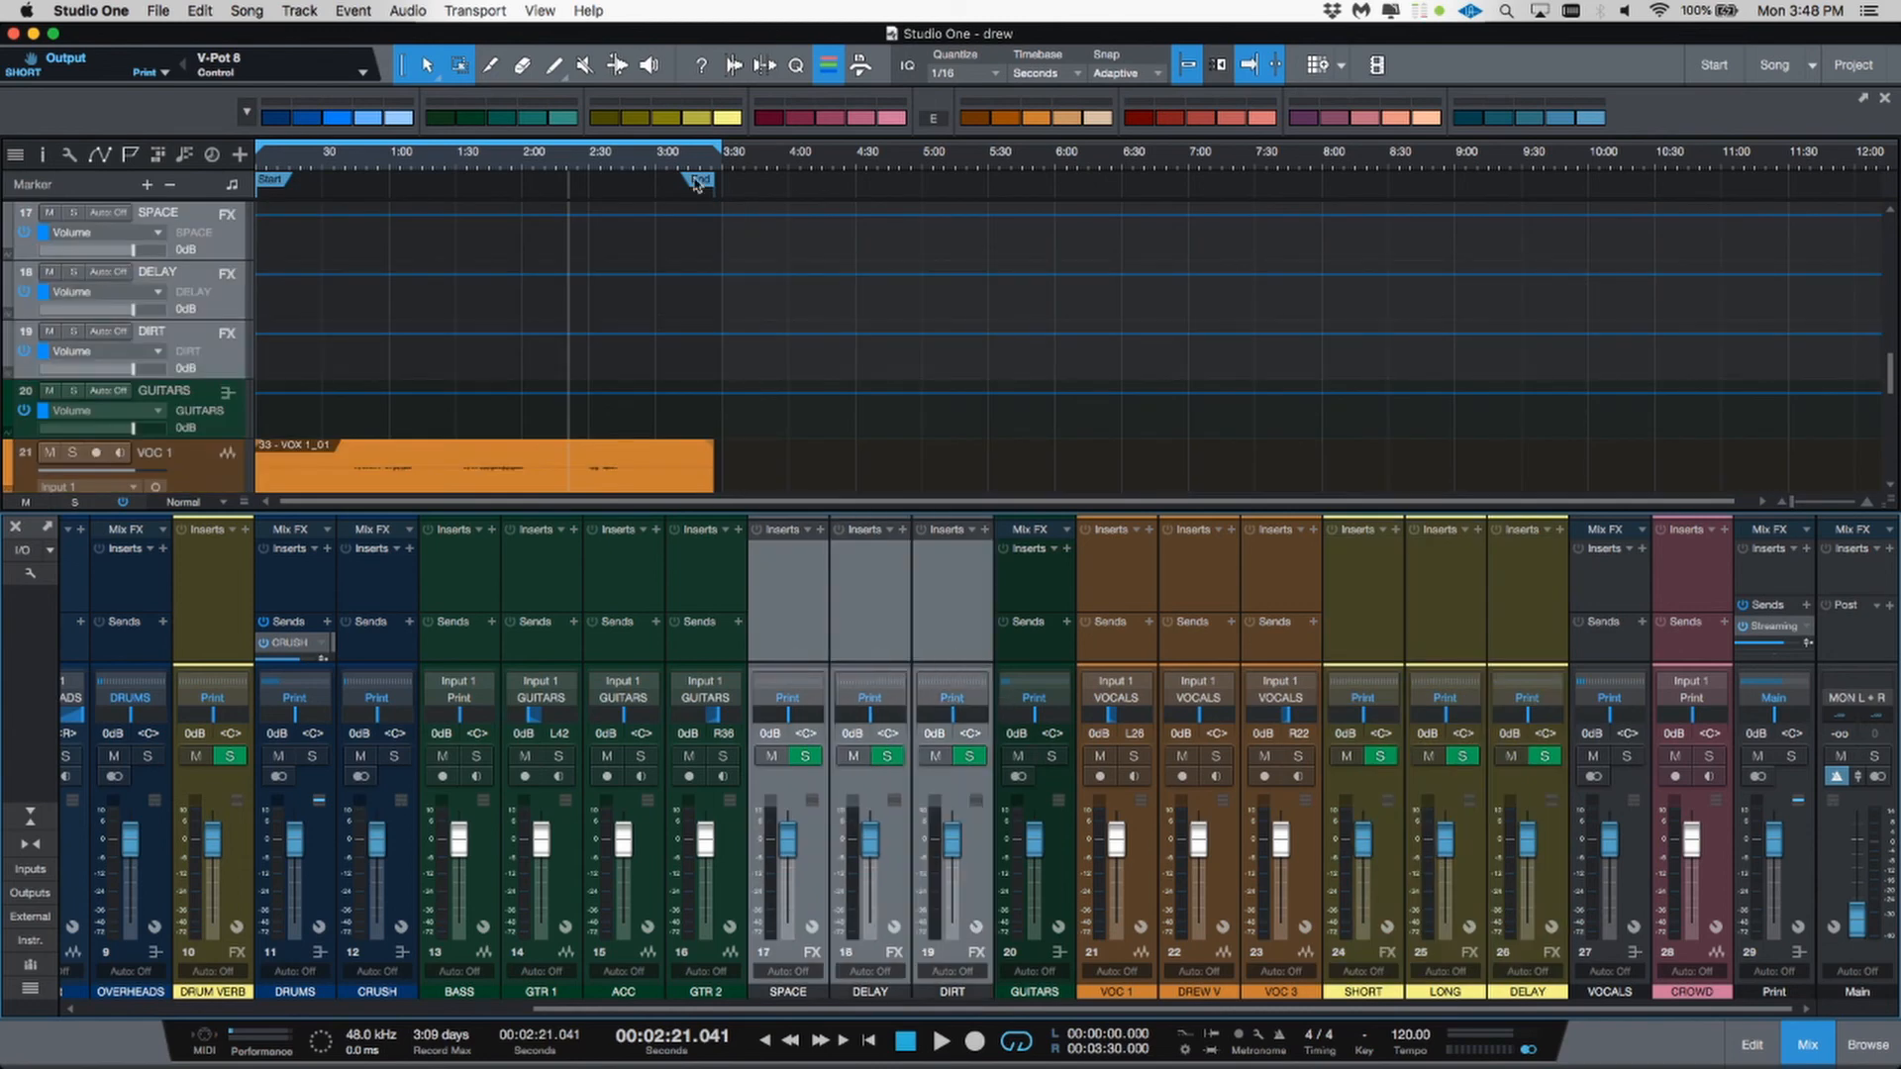
pyautogui.click(728, 119)
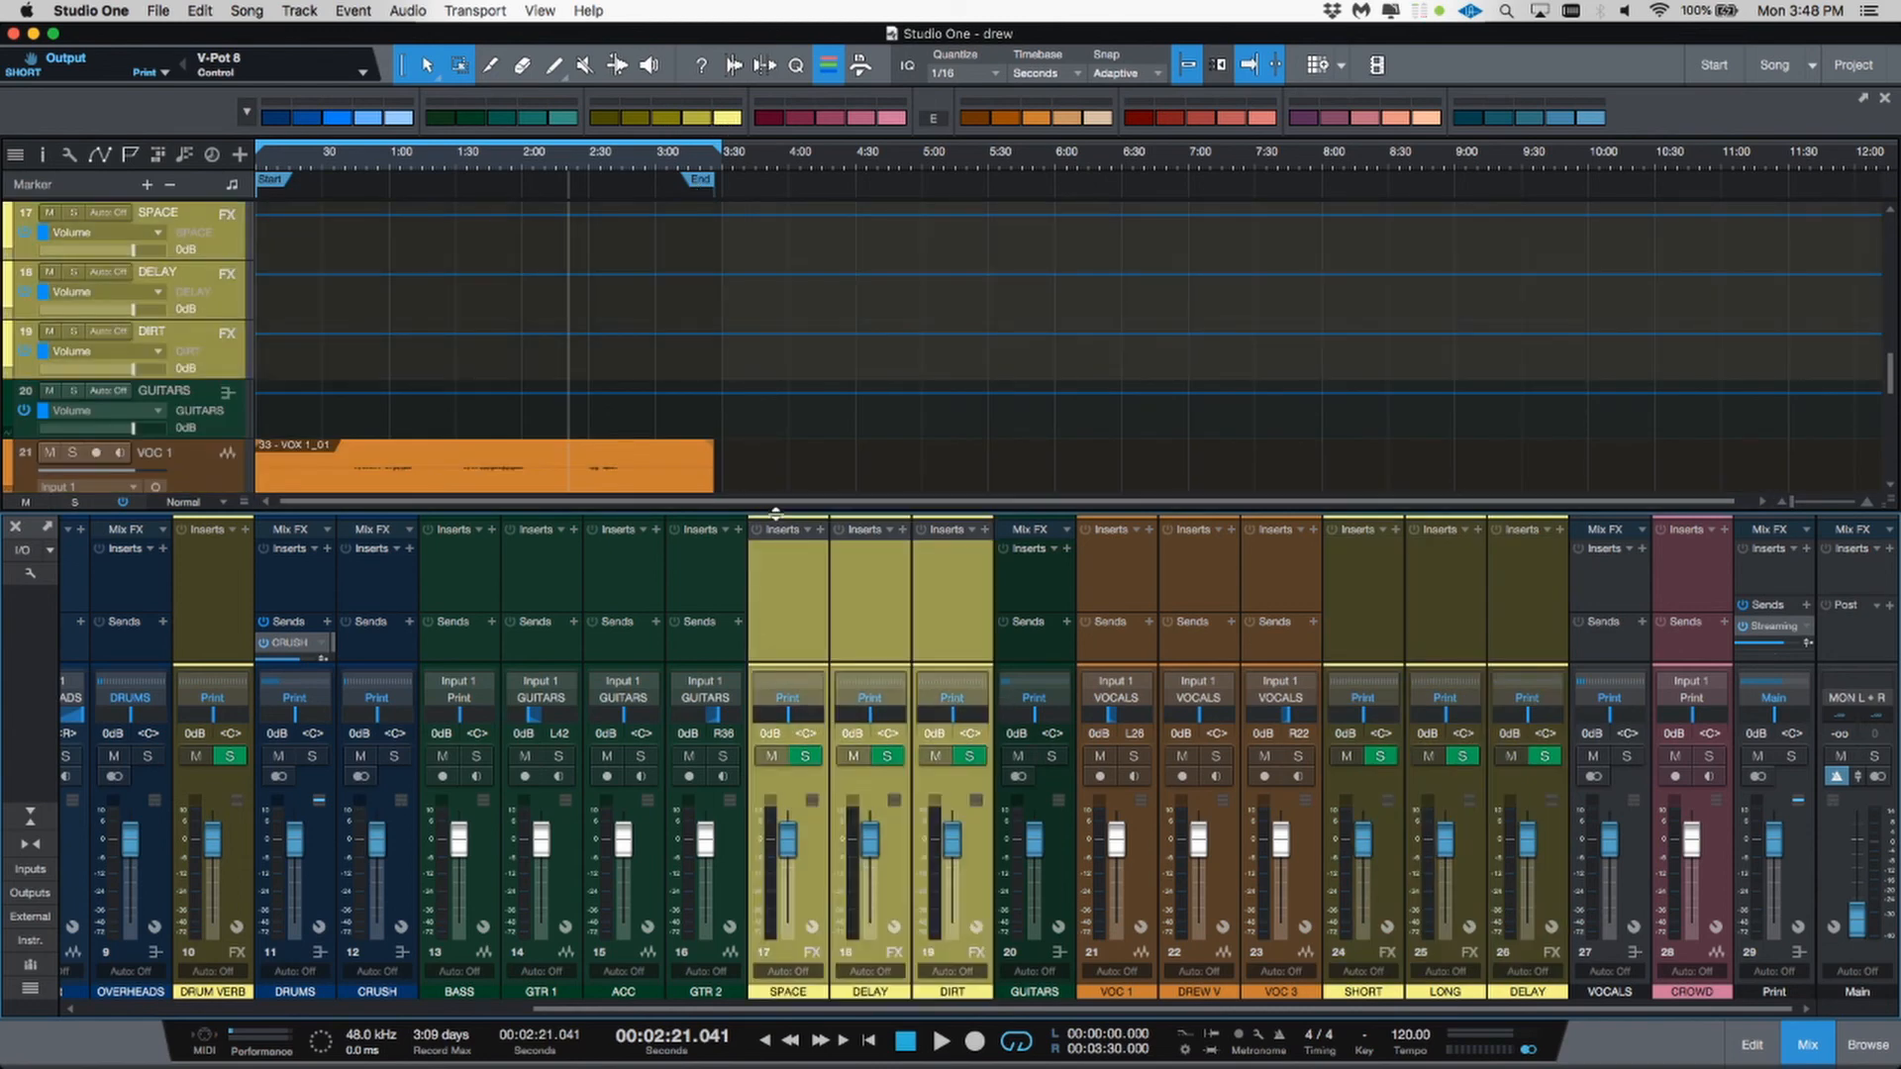
pyautogui.click(687, 605)
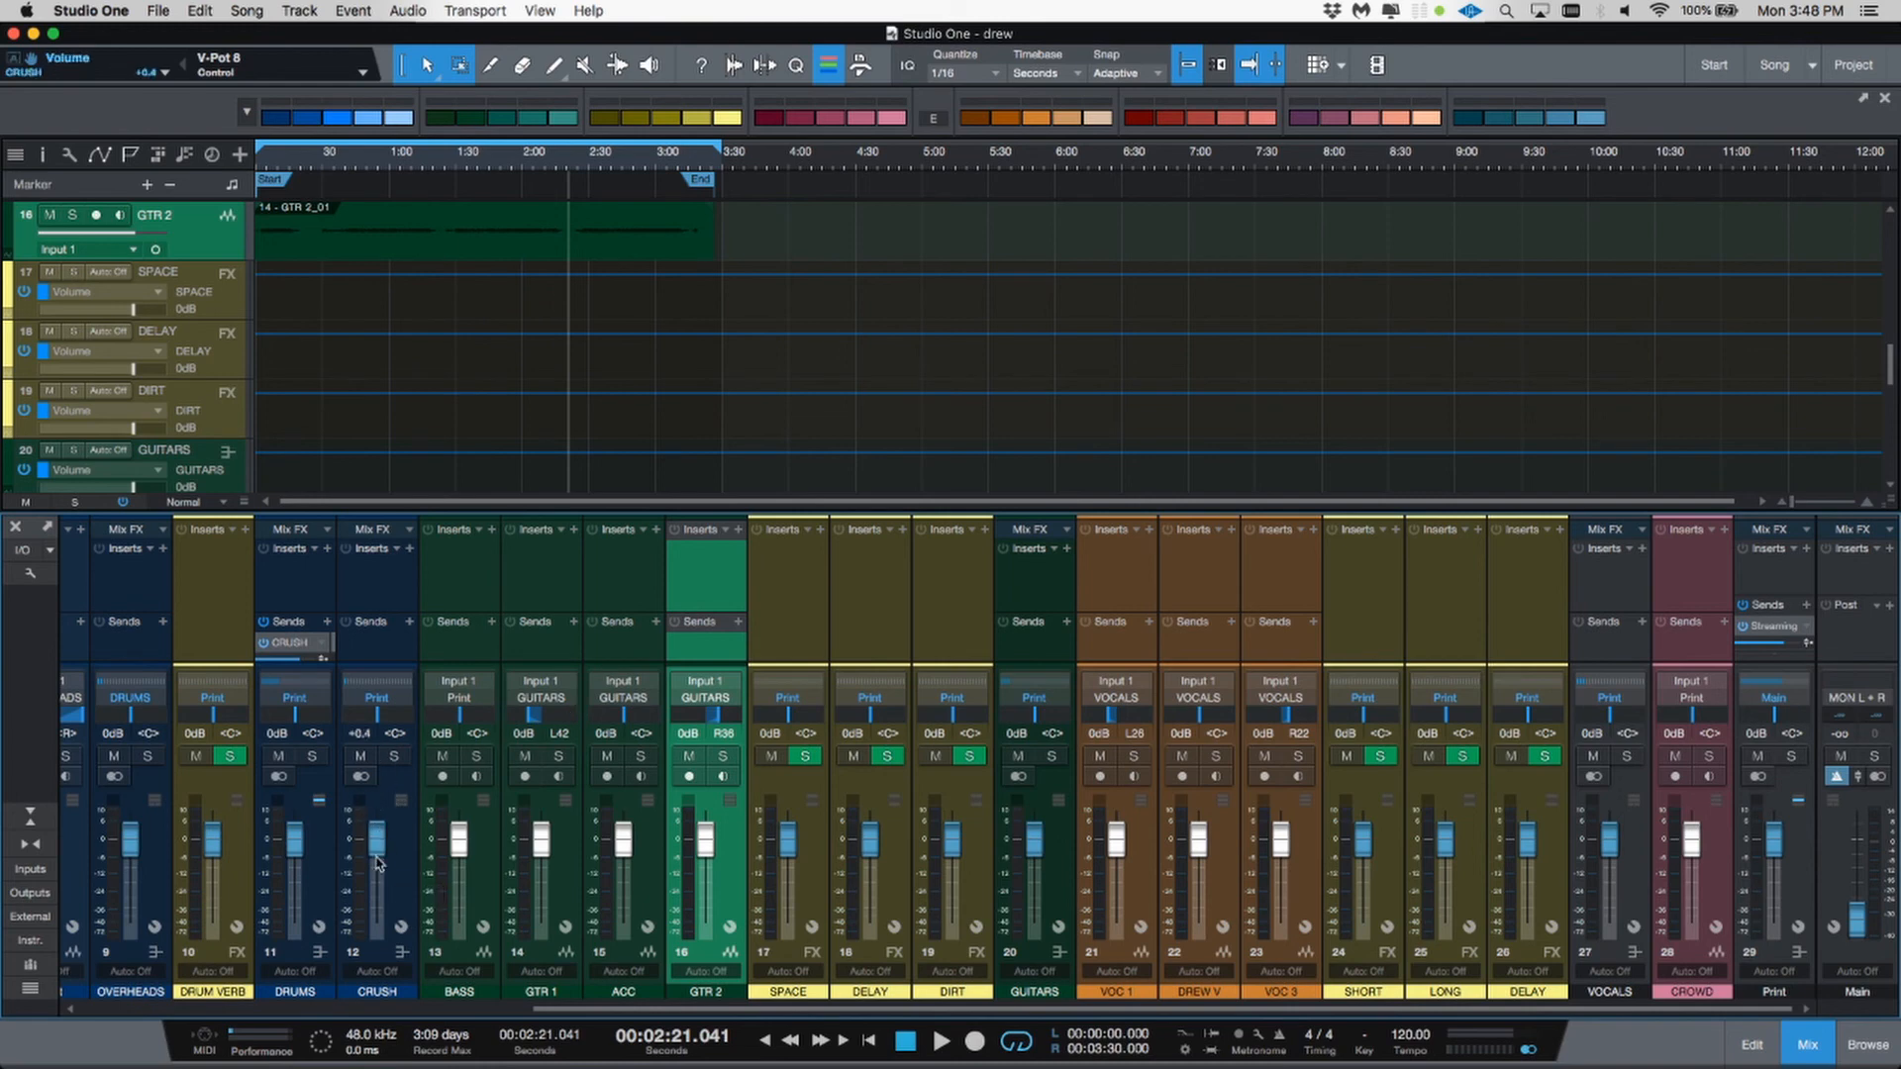
pyautogui.scroll(3, 378, 864)
pyautogui.scroll(-3, 378, 863)
pyautogui.click(401, 837)
# Step: Select the drum channels from KICK through OVERHEADS and add a VCA for the selected channels
pyautogui.hscroll(-5, 402, 841)
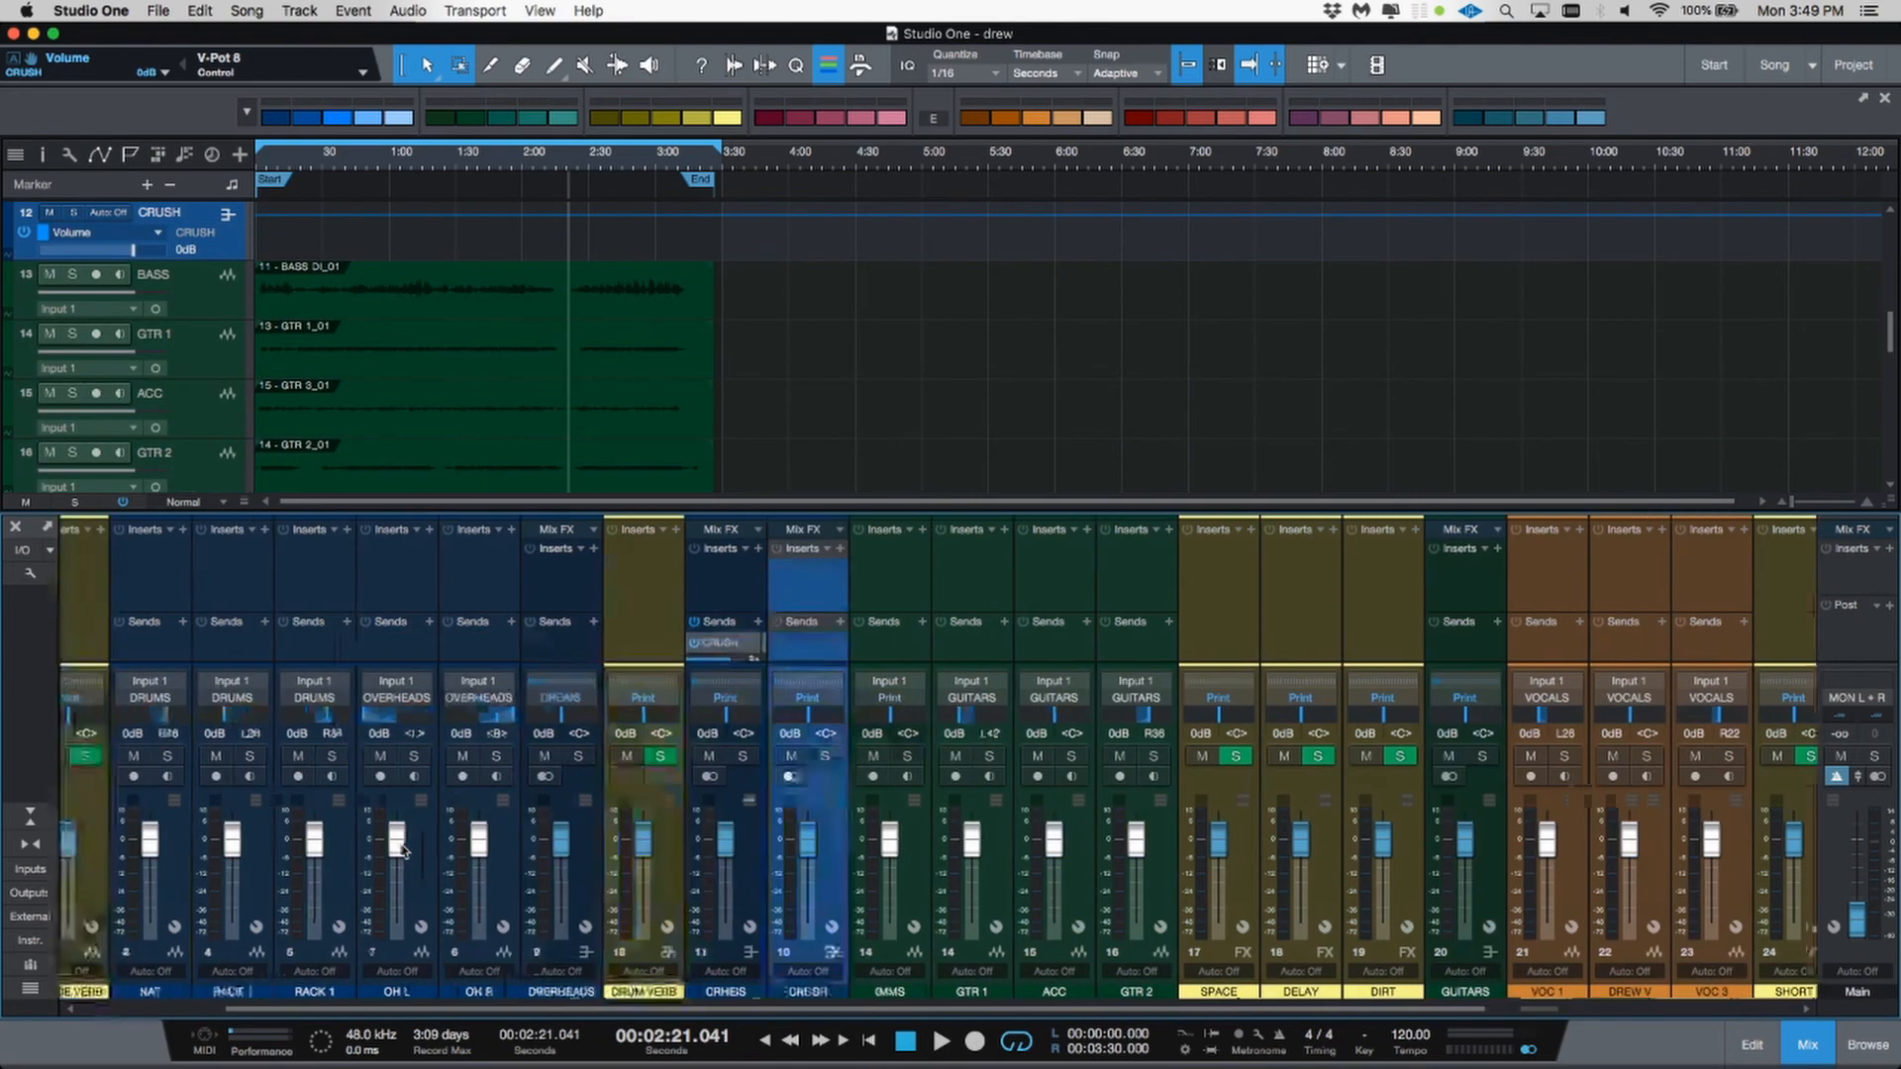
pyautogui.hscroll(-2, 401, 849)
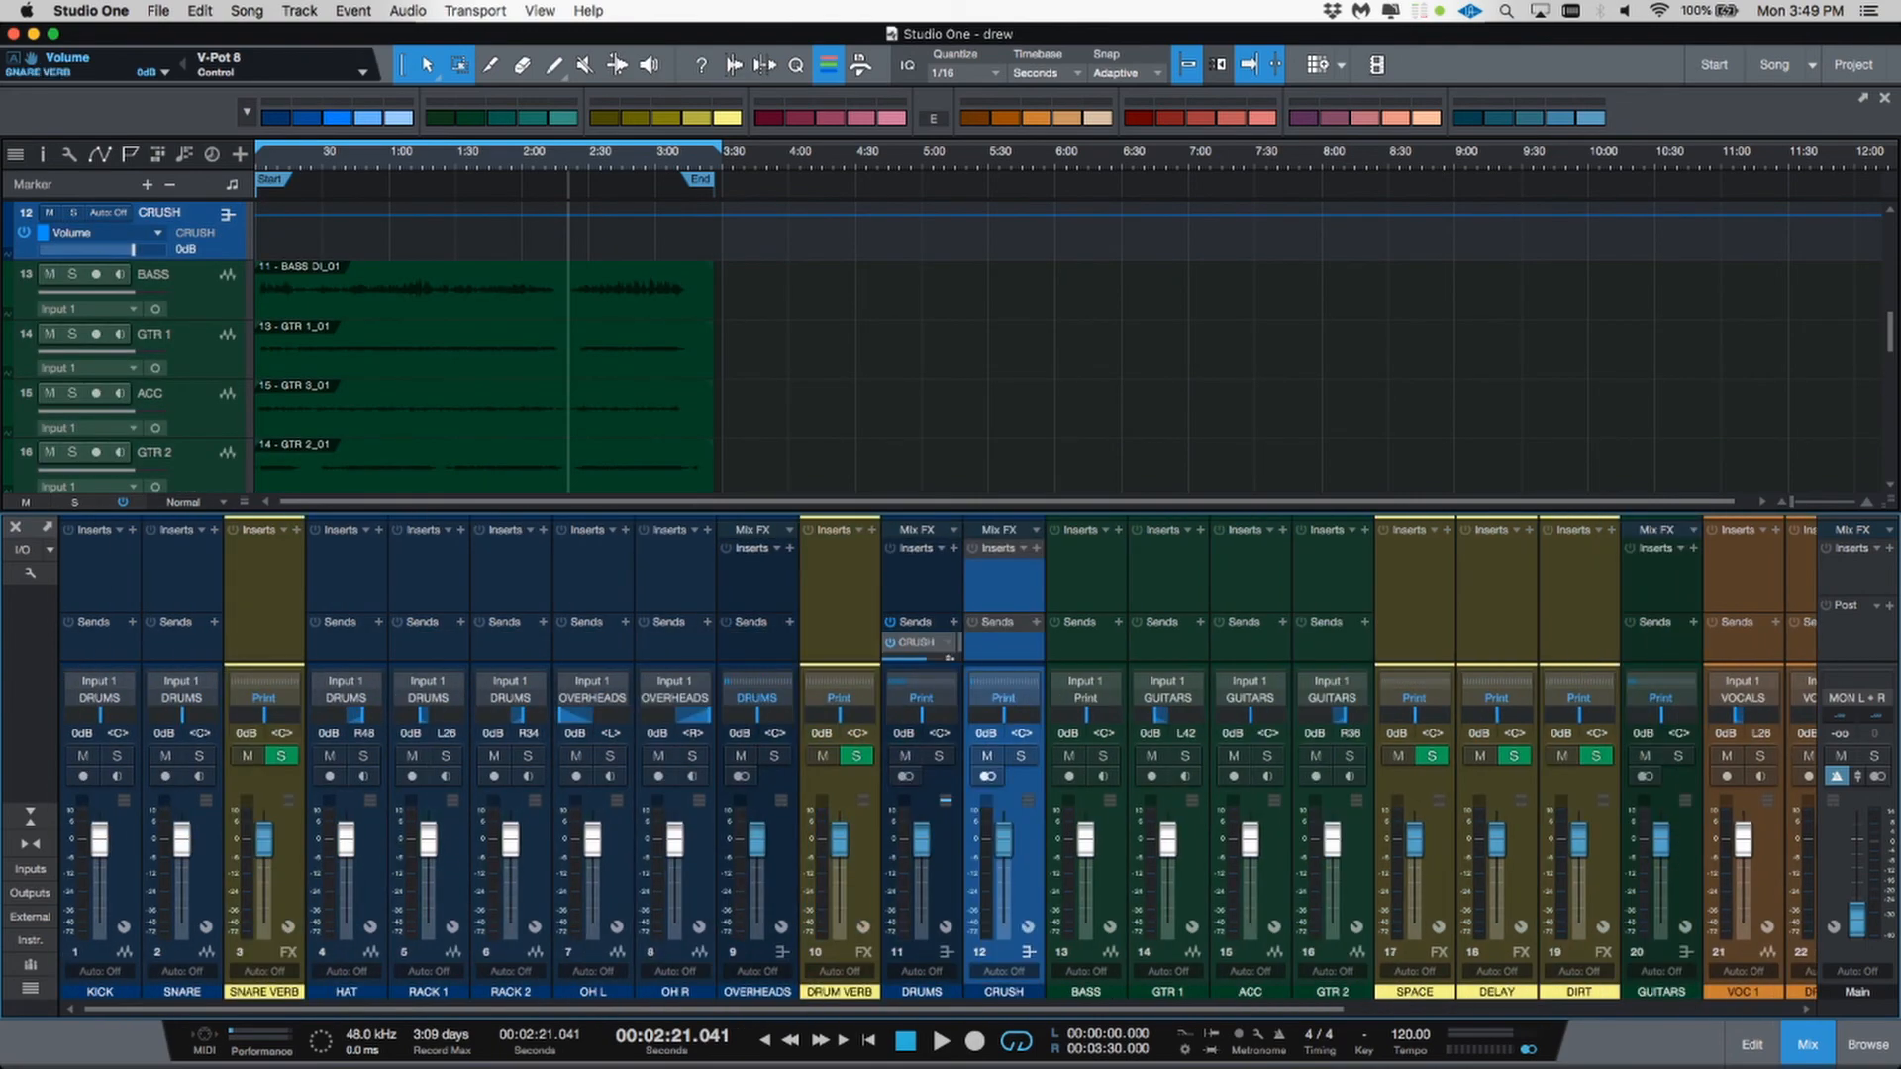
pyautogui.click(129, 903)
pyautogui.keyDown('shift'); pyautogui.click(203, 896); pyautogui.keyUp('shift')
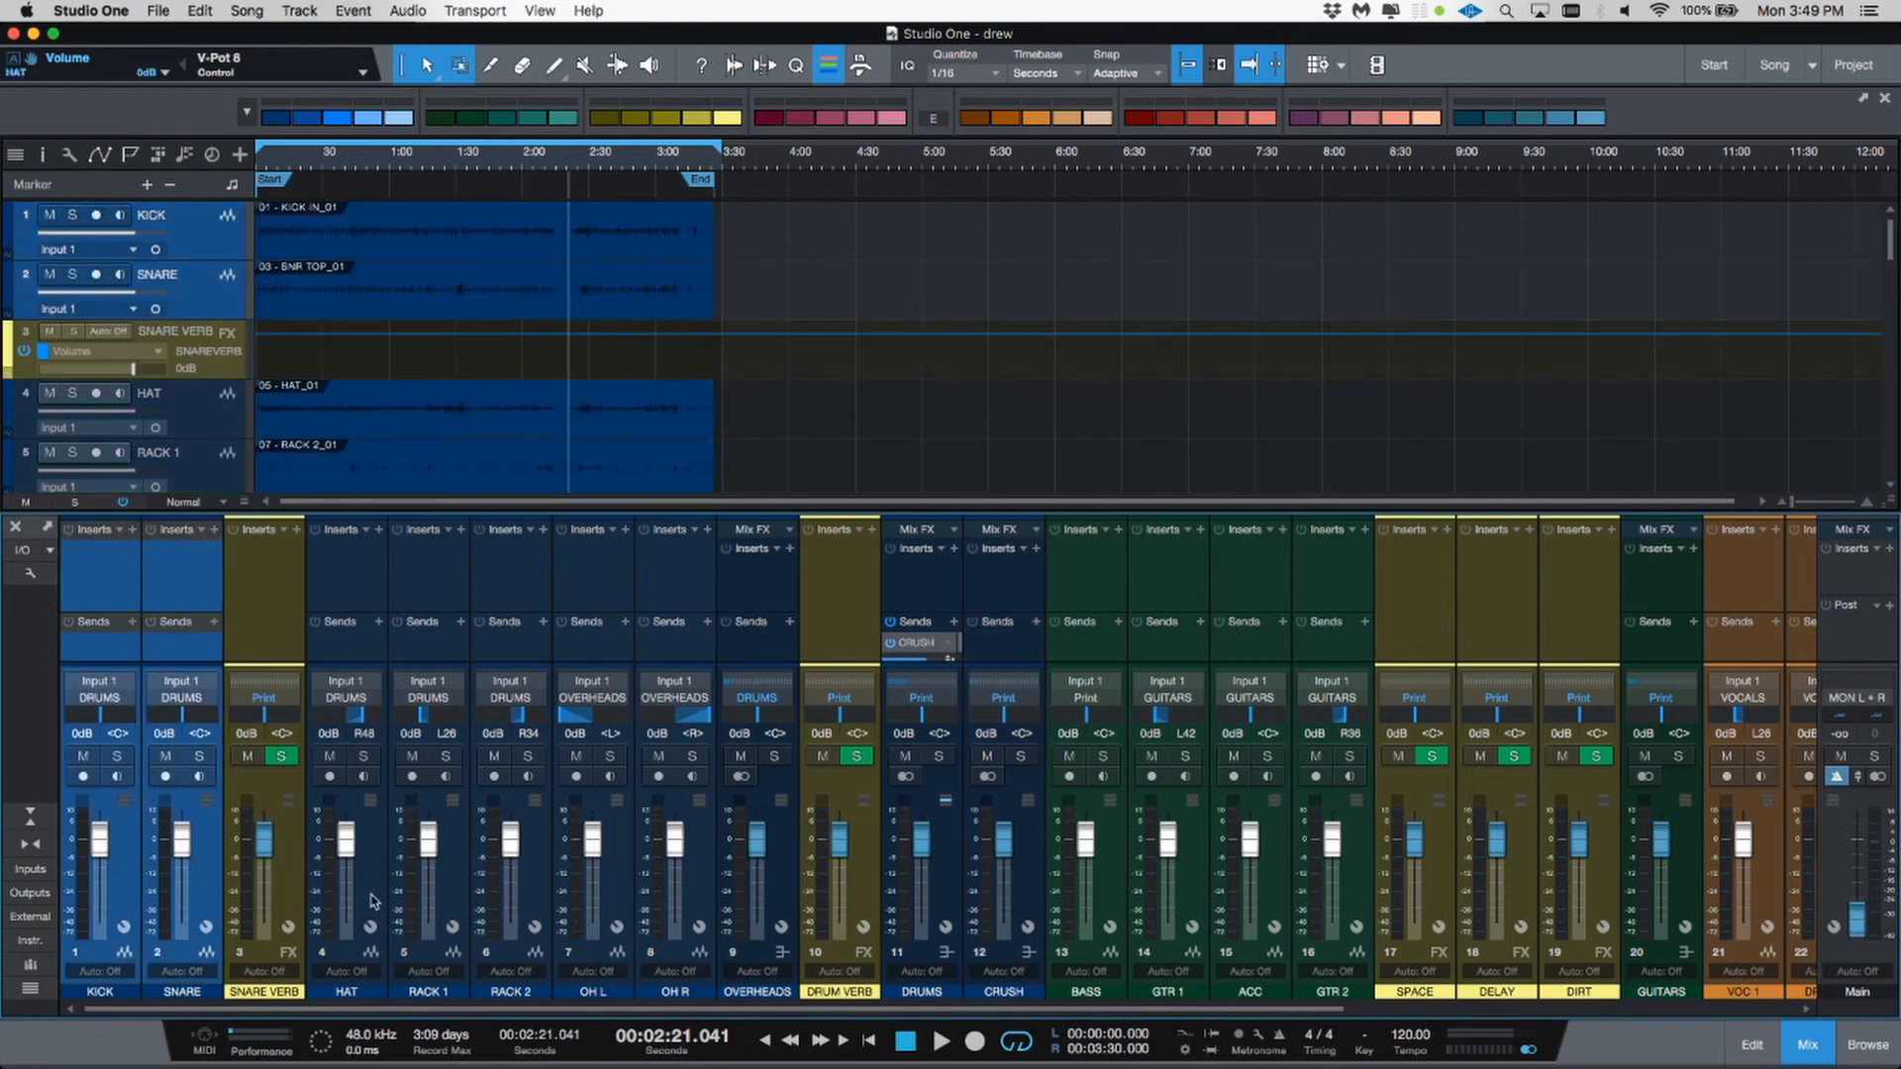
pyautogui.keyDown('shift'); pyautogui.click(374, 903); pyautogui.keyUp('shift')
pyautogui.keyDown('shift'); pyautogui.click(448, 893); pyautogui.keyUp('shift')
pyautogui.keyDown('shift'); pyautogui.click(532, 893); pyautogui.keyUp('shift')
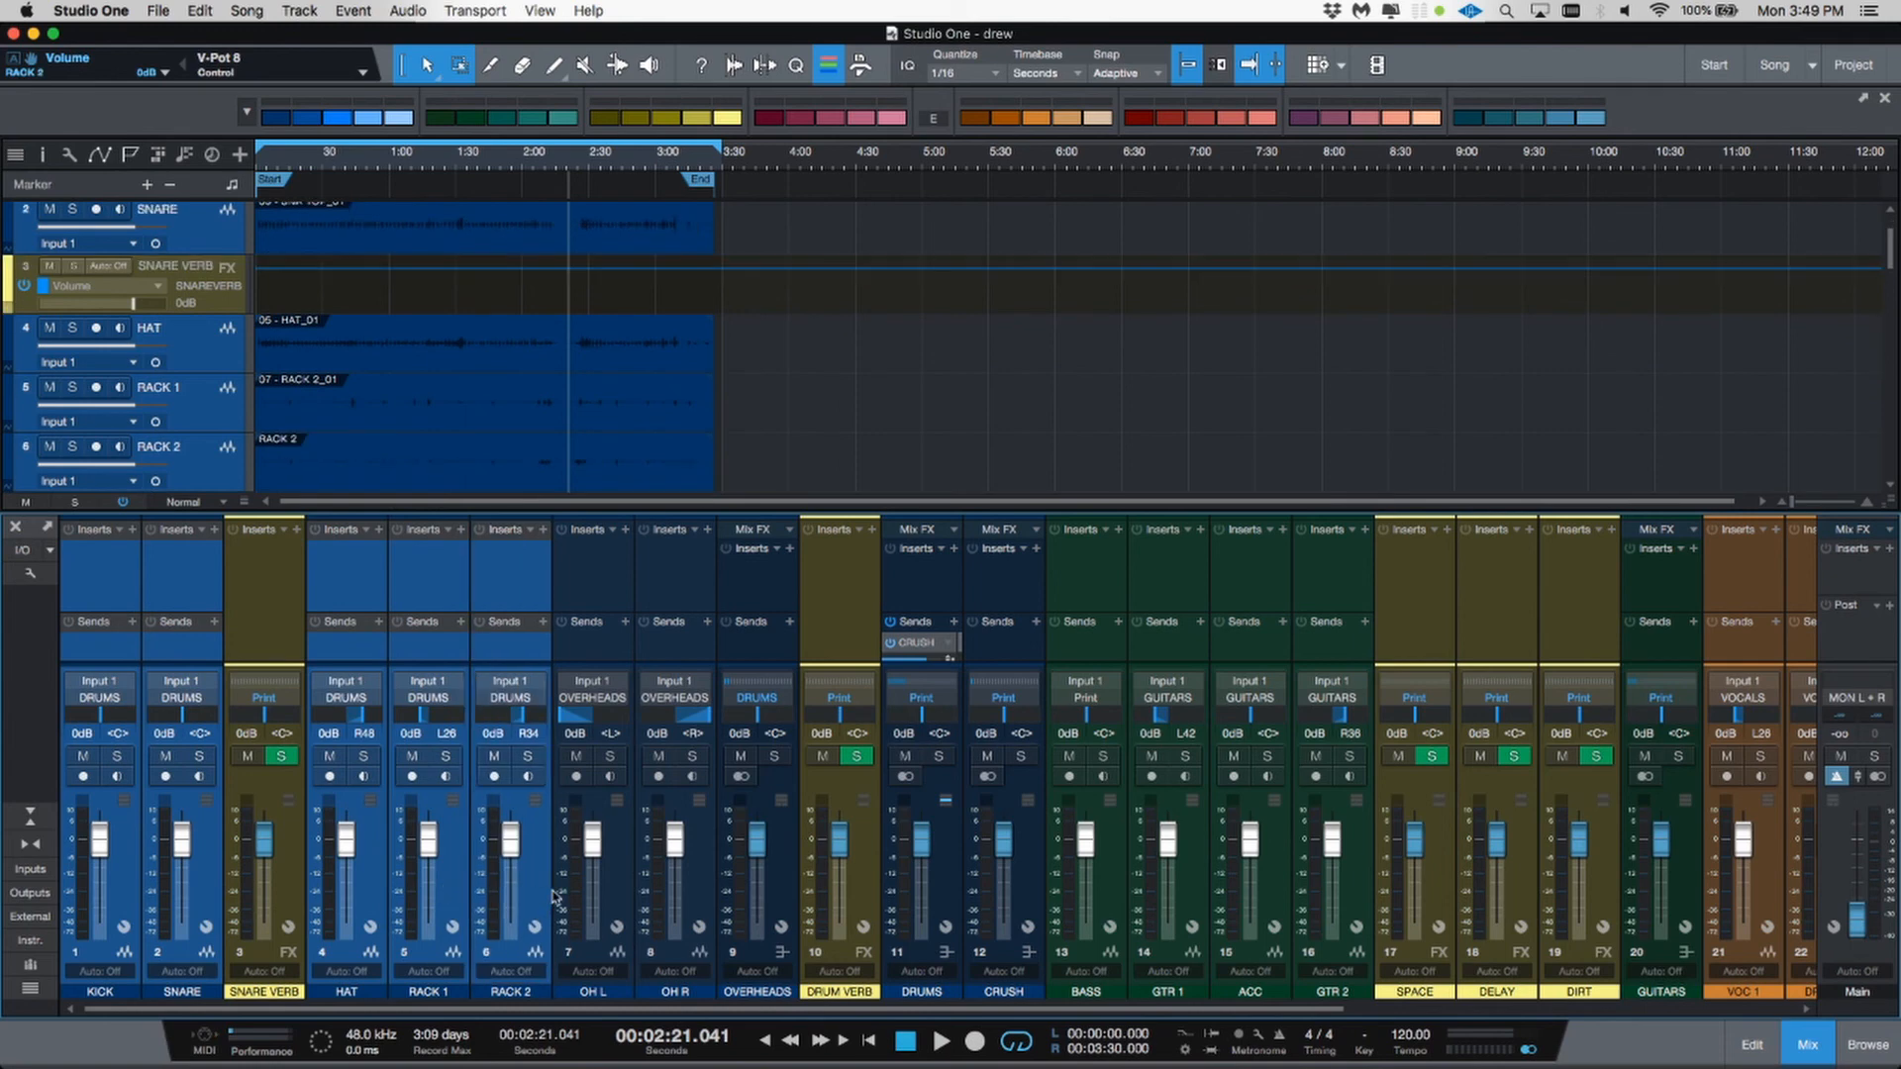
pyautogui.keyDown('shift'); pyautogui.click(620, 894); pyautogui.keyUp('shift')
pyautogui.keyDown('shift'); pyautogui.click(709, 901); pyautogui.keyUp('shift')
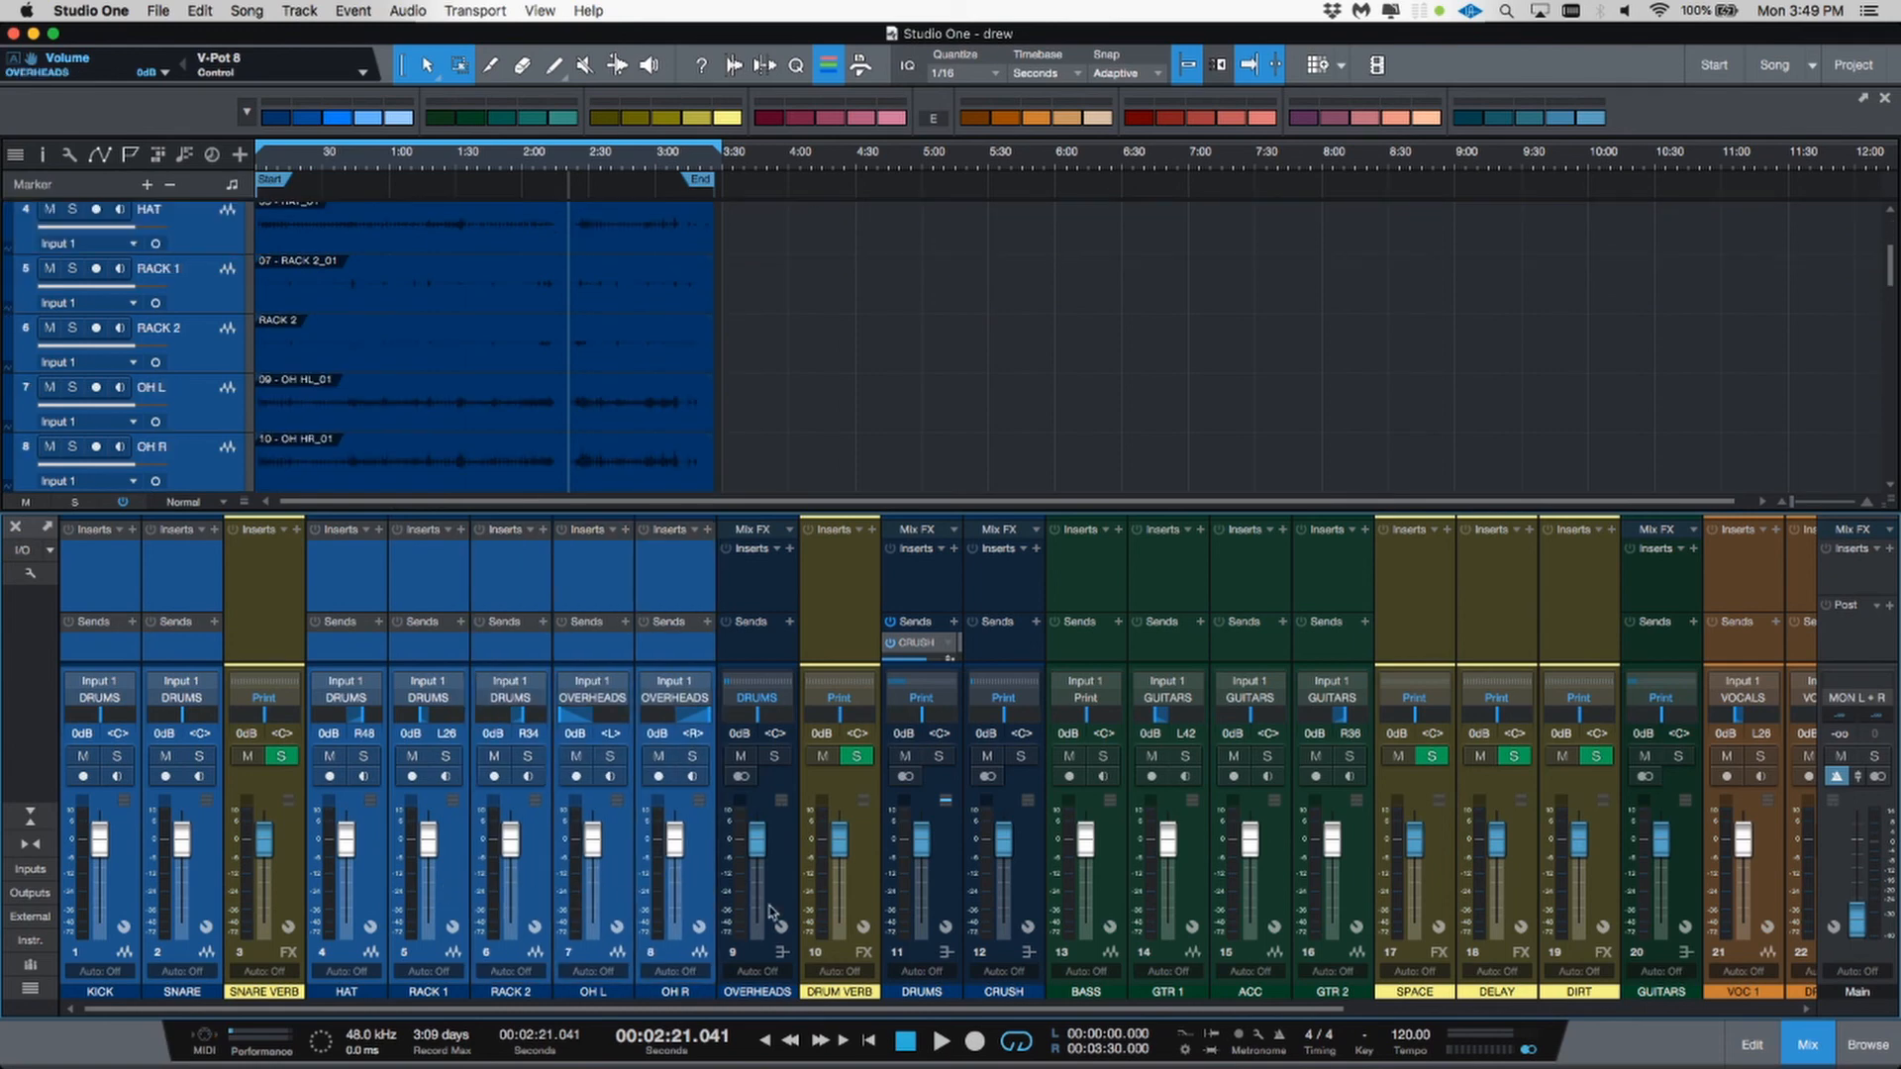
pyautogui.keyDown('shift'); pyautogui.click(789, 906); pyautogui.keyUp('shift')
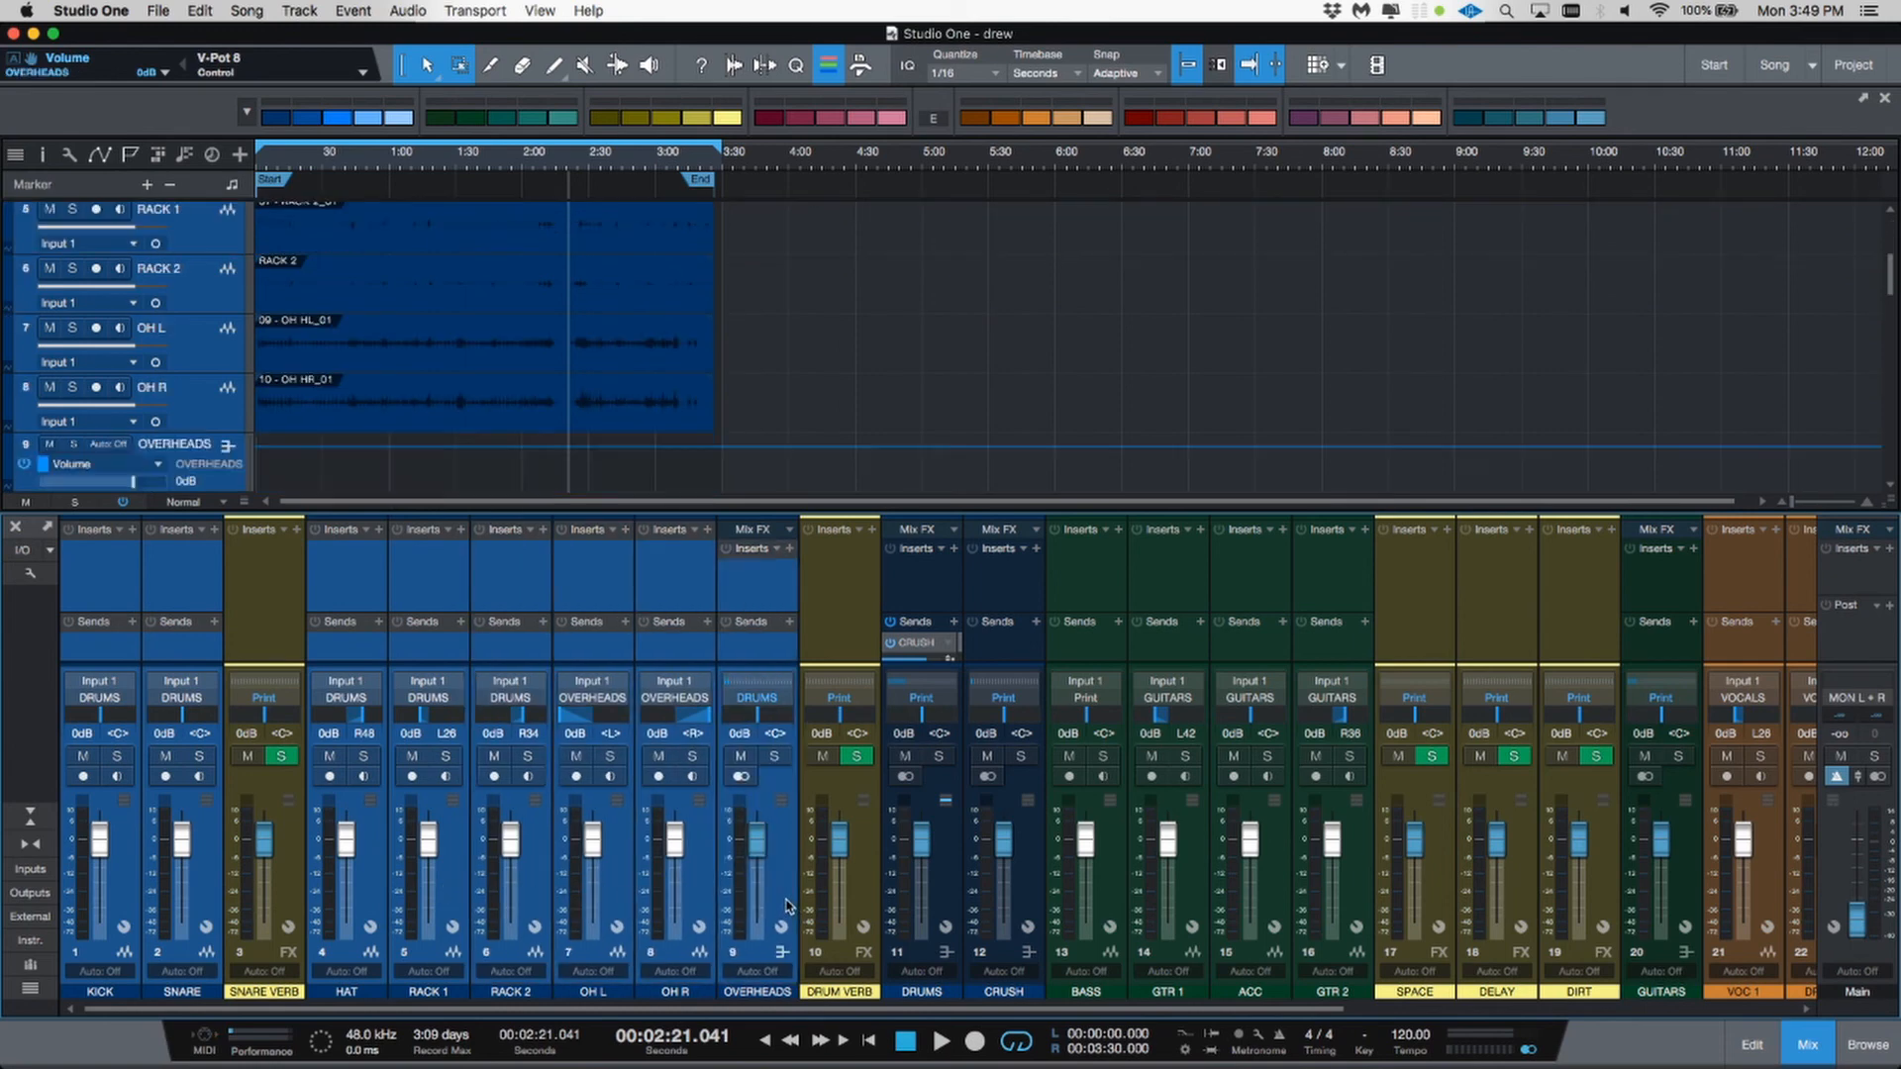
pyautogui.rightClick(789, 906)
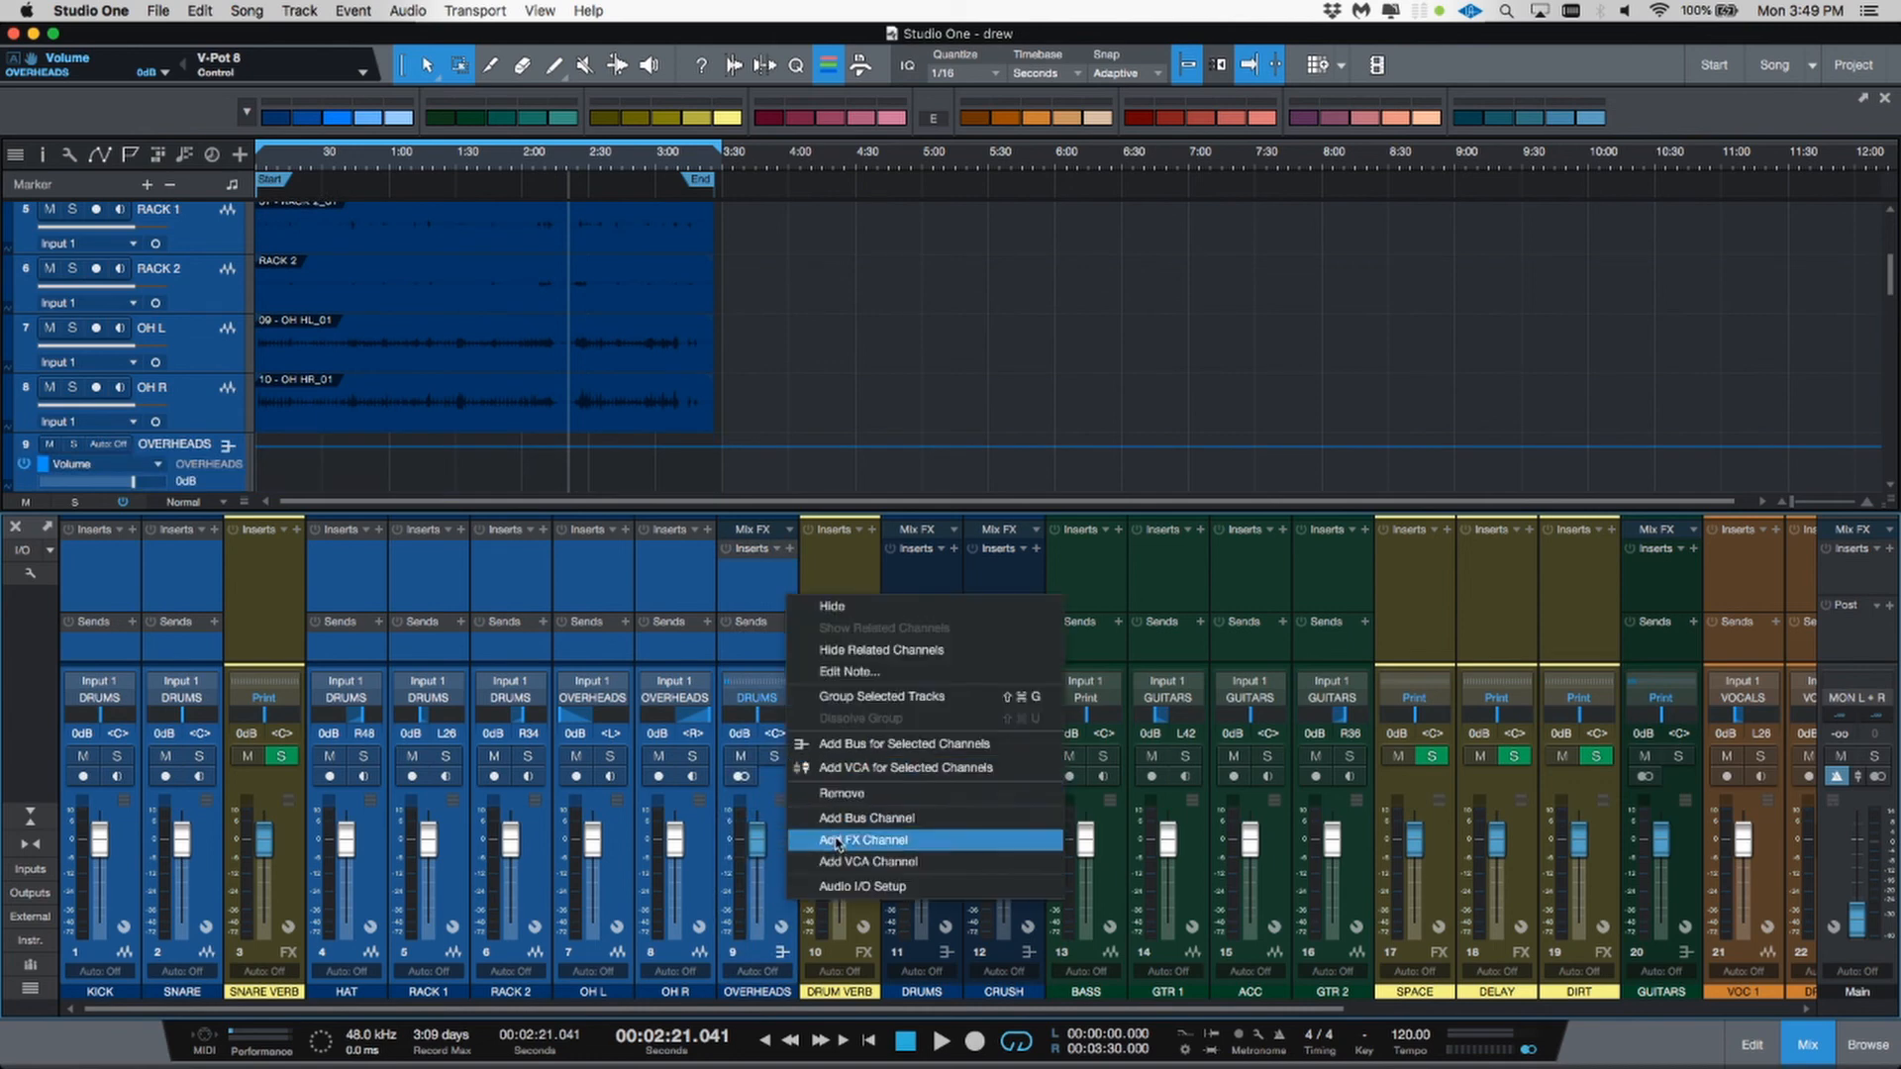
pyautogui.click(839, 768)
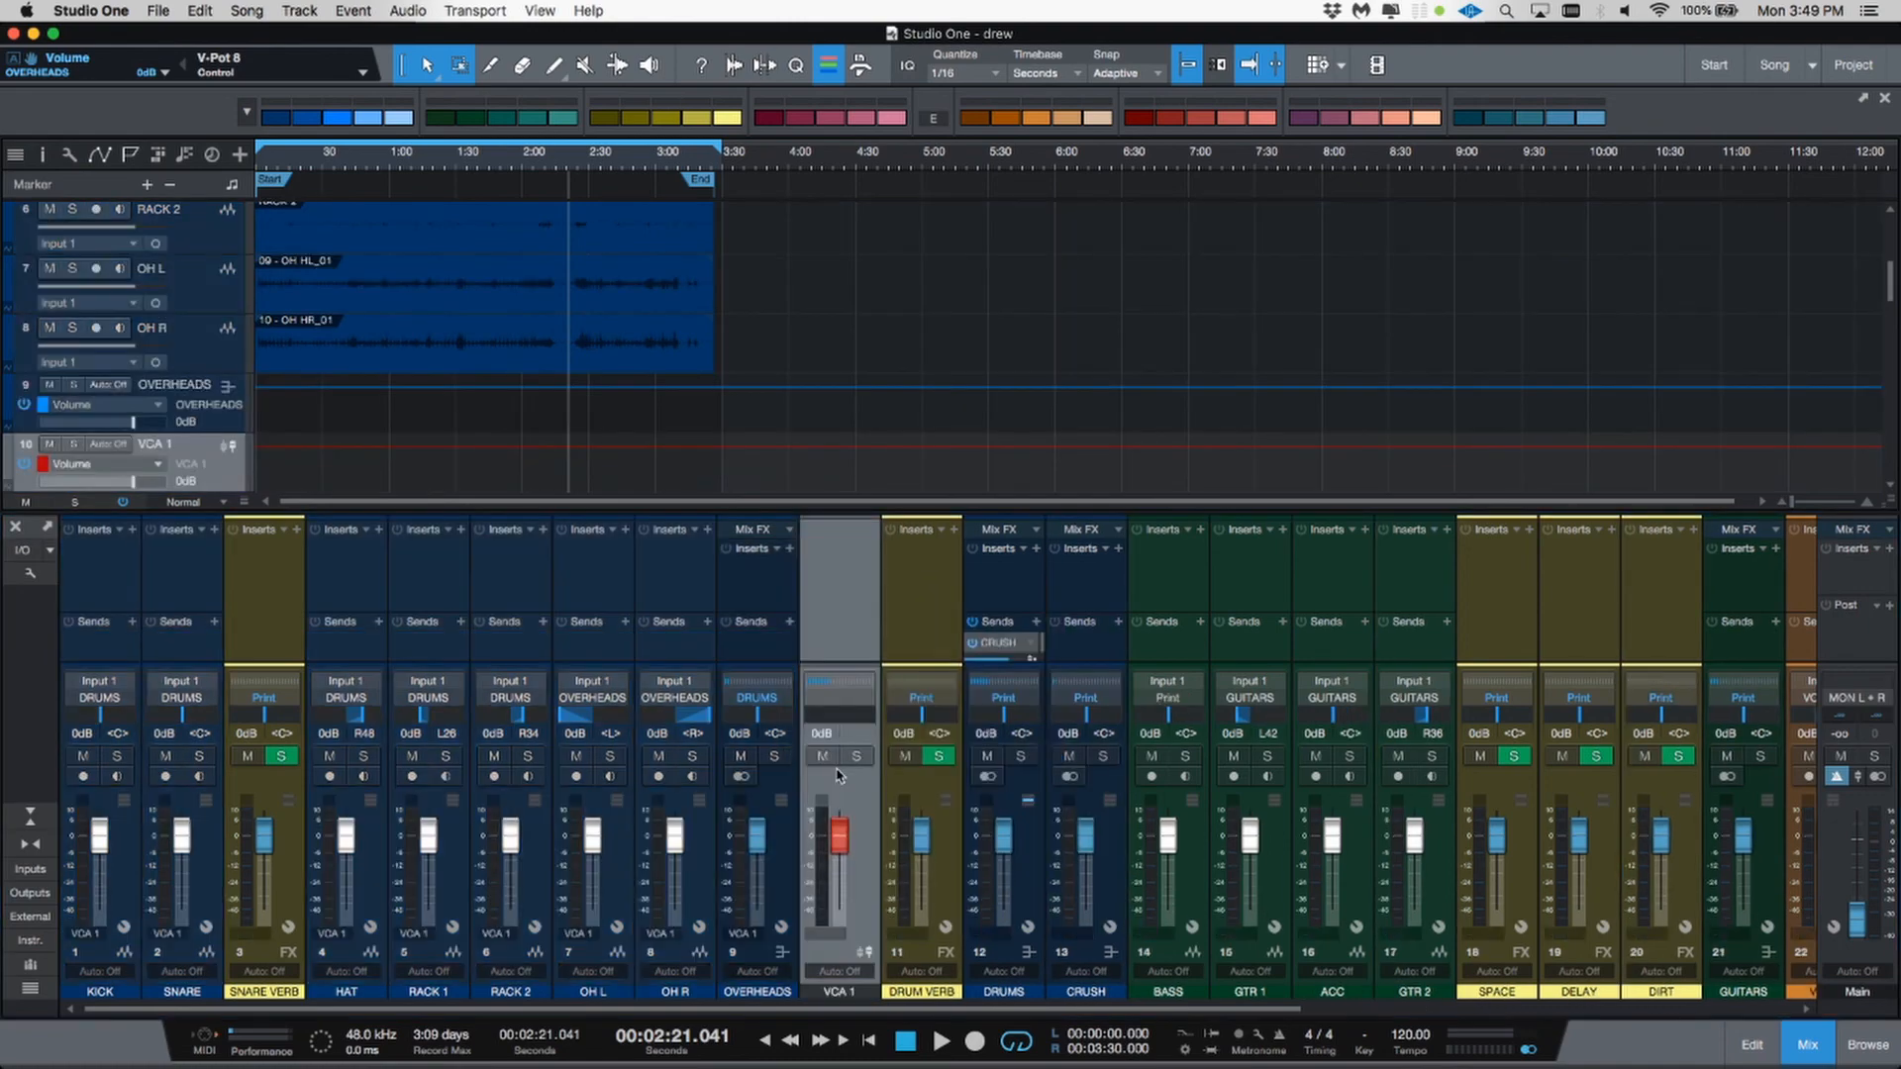
# Step: Rename the new VCA channel V DRUMS
pyautogui.doubleClick(822, 993)
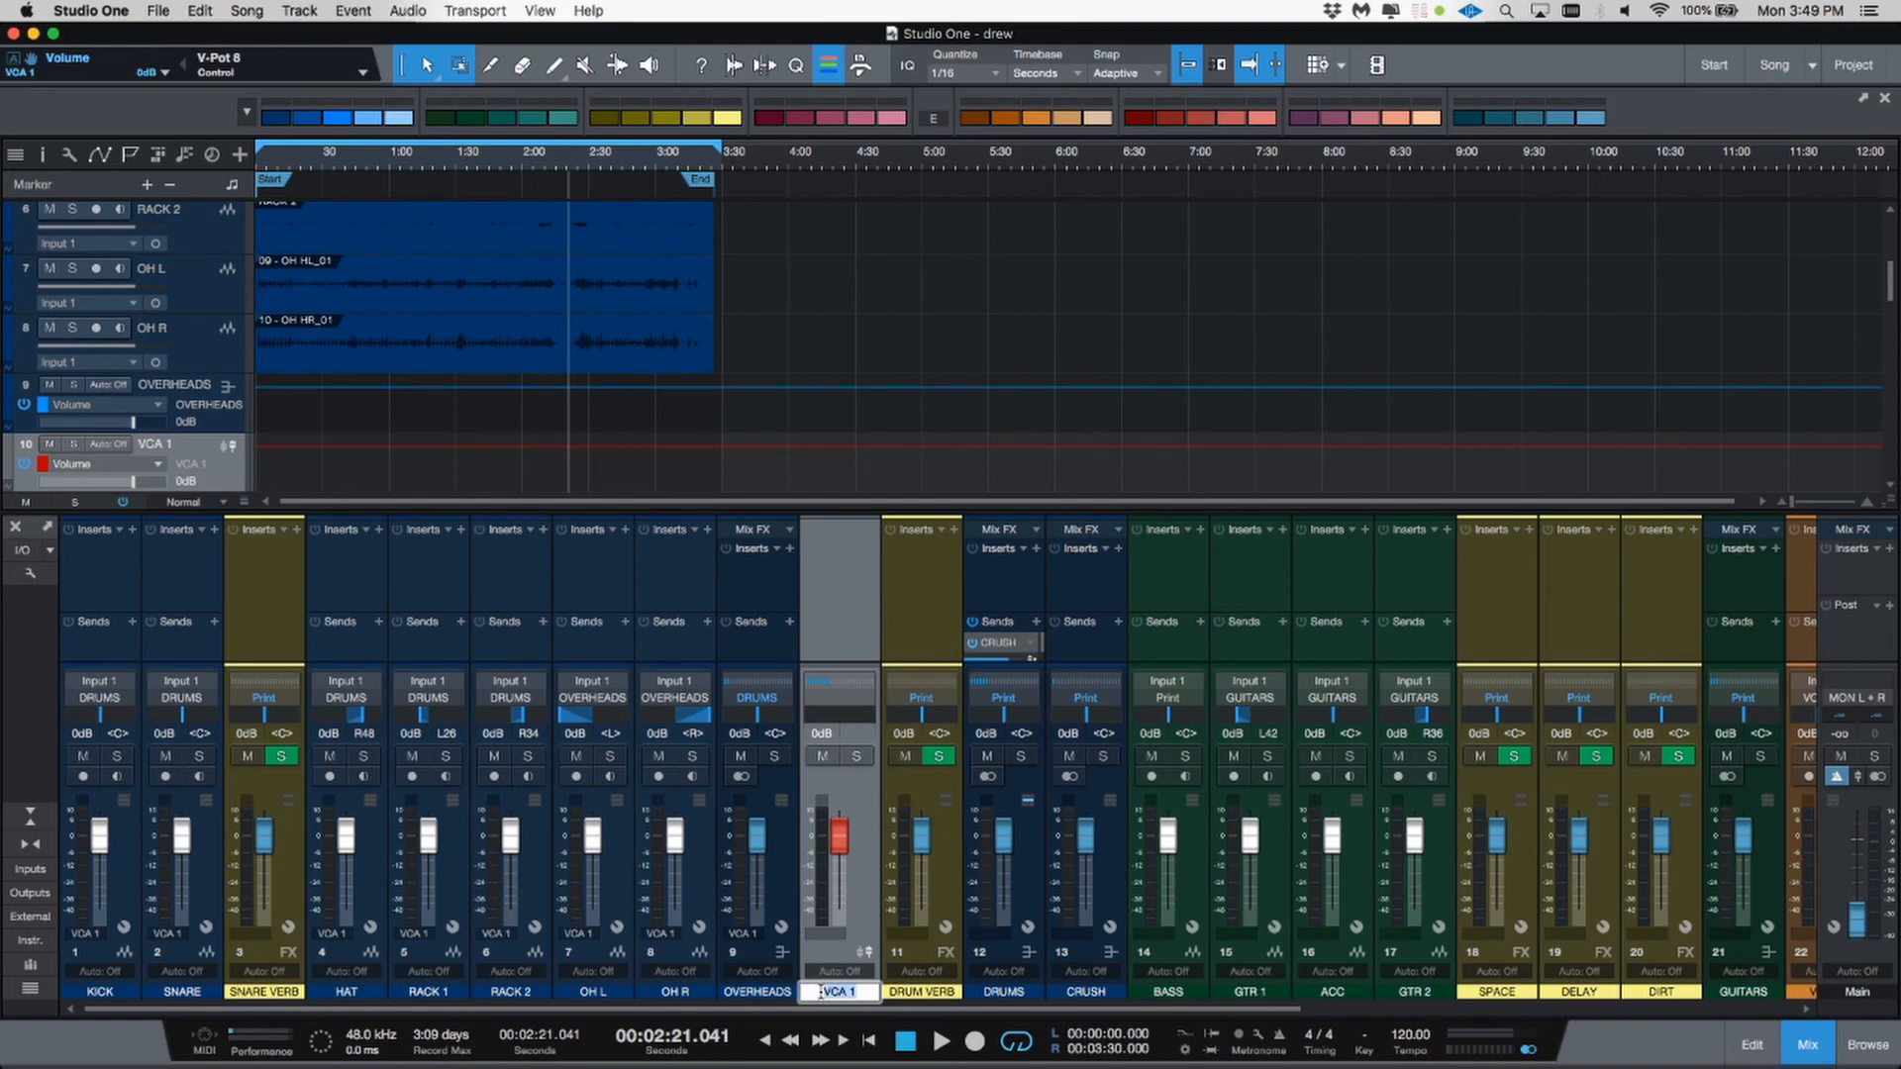
pyautogui.write('CVD')
pyautogui.write('RUMS')
pyautogui.press('BackSpace')
pyautogui.press('BackSpace')
pyautogui.press('BackSpace')
pyautogui.press('BackSpace')
pyautogui.press('BackSpace')
pyautogui.press('BackSpace')
pyautogui.press('BackSpace')
pyautogui.write('V DRUMS')
pyautogui.press('Return')
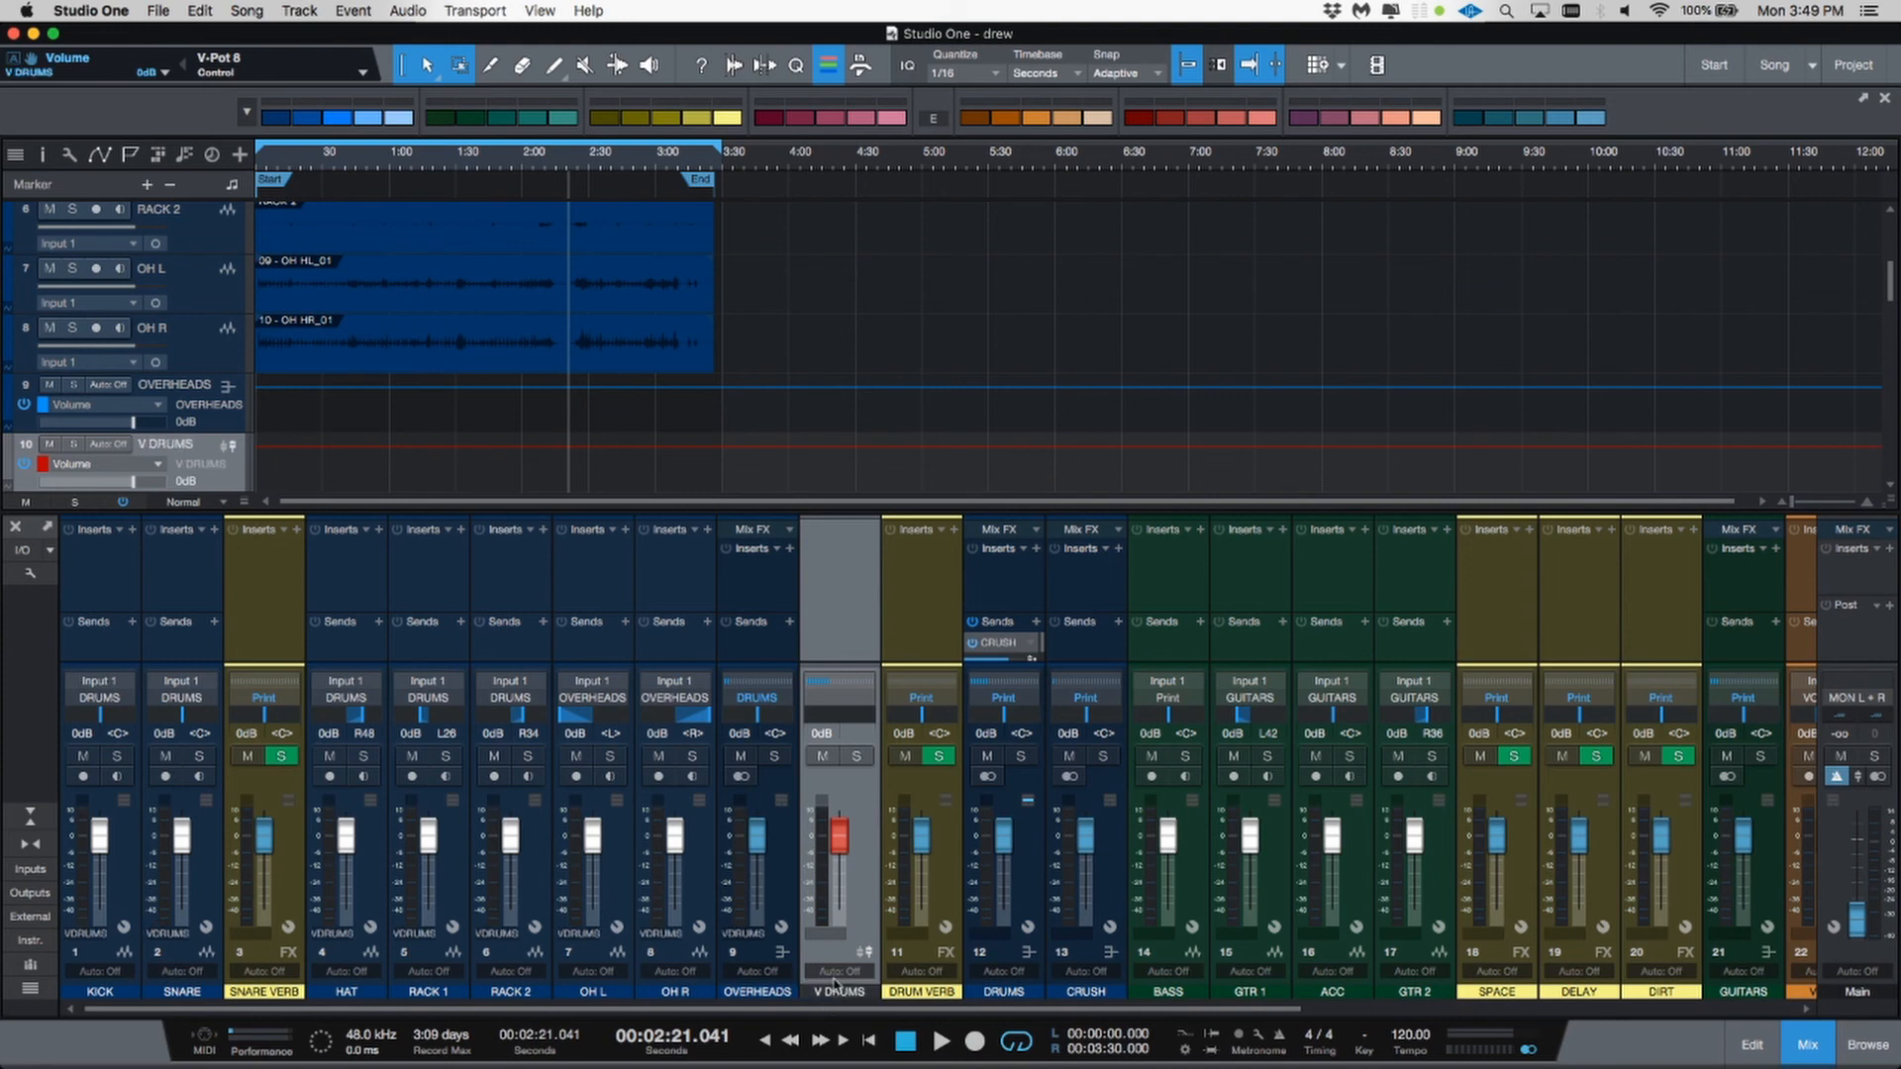
# Step: Color the V DRUMS VCA channel red and move it after the CRUSH channel
pyautogui.rightClick(858, 933)
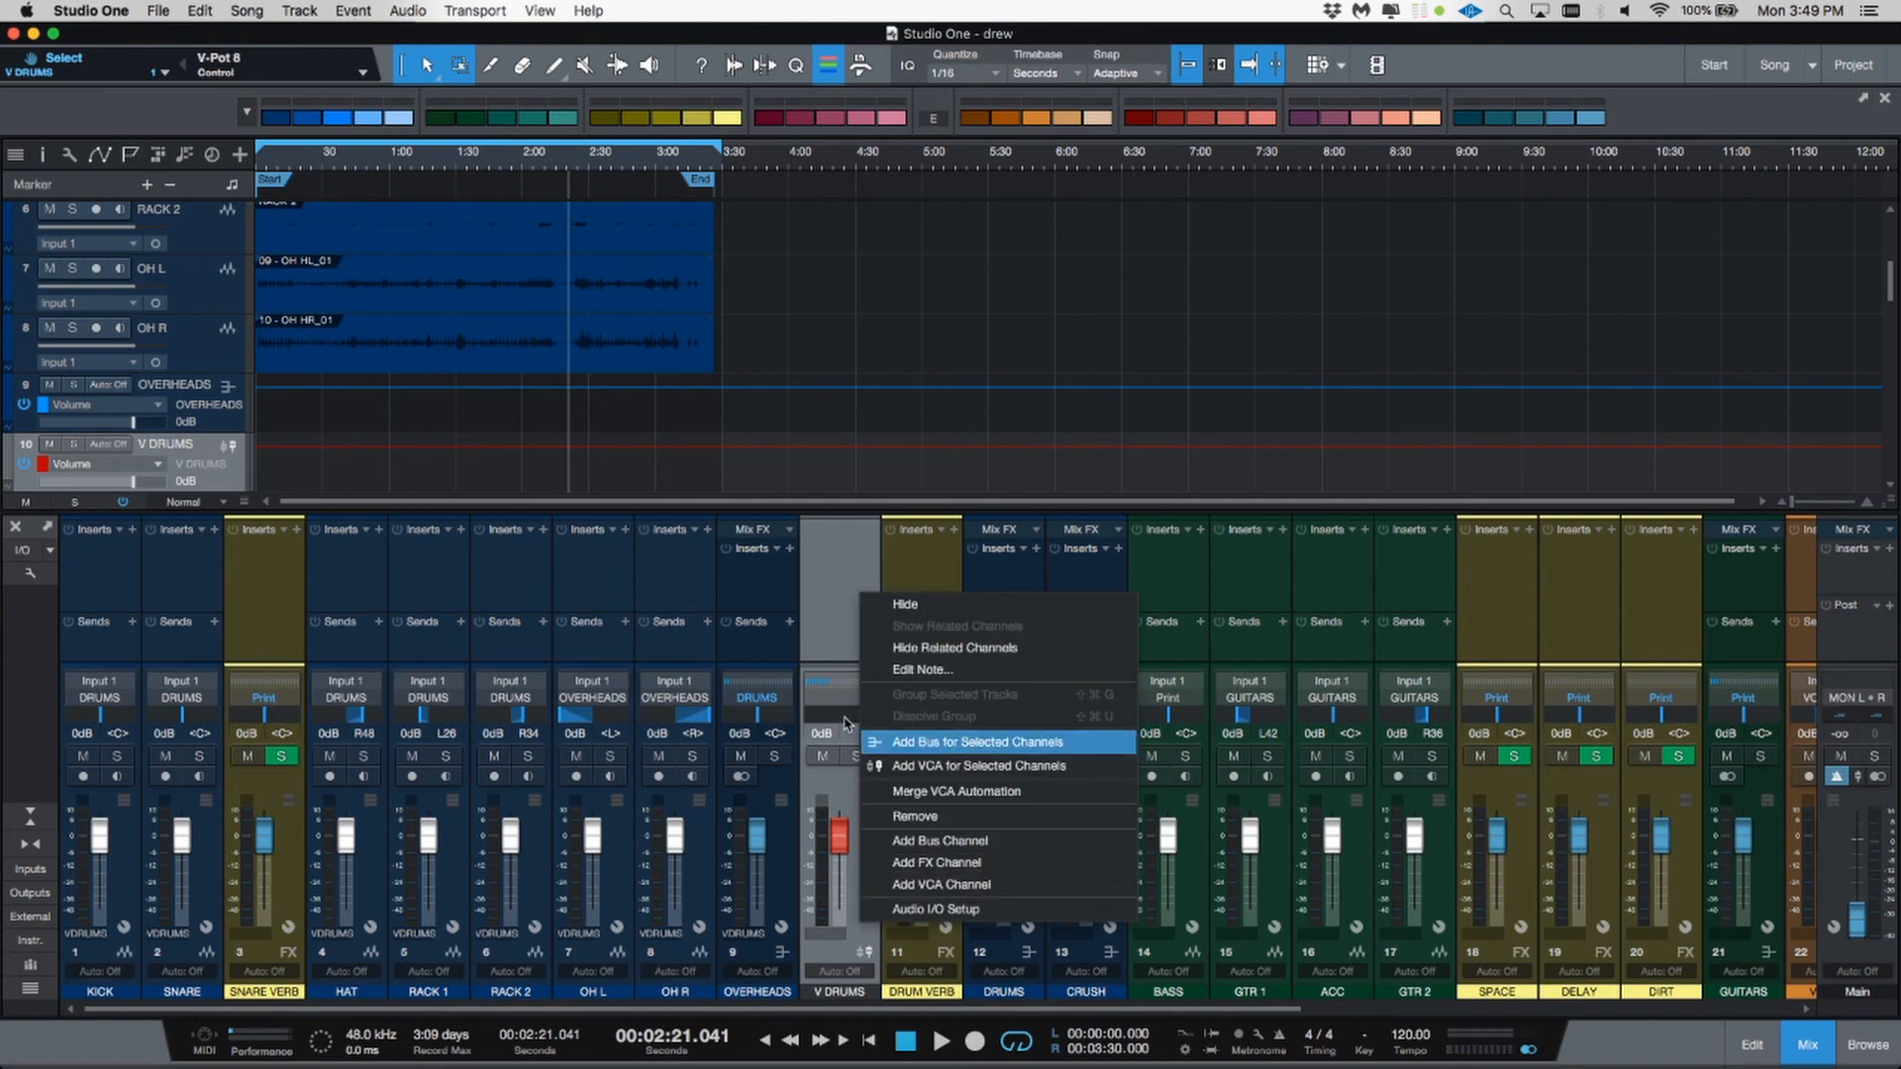
pyautogui.click(833, 611)
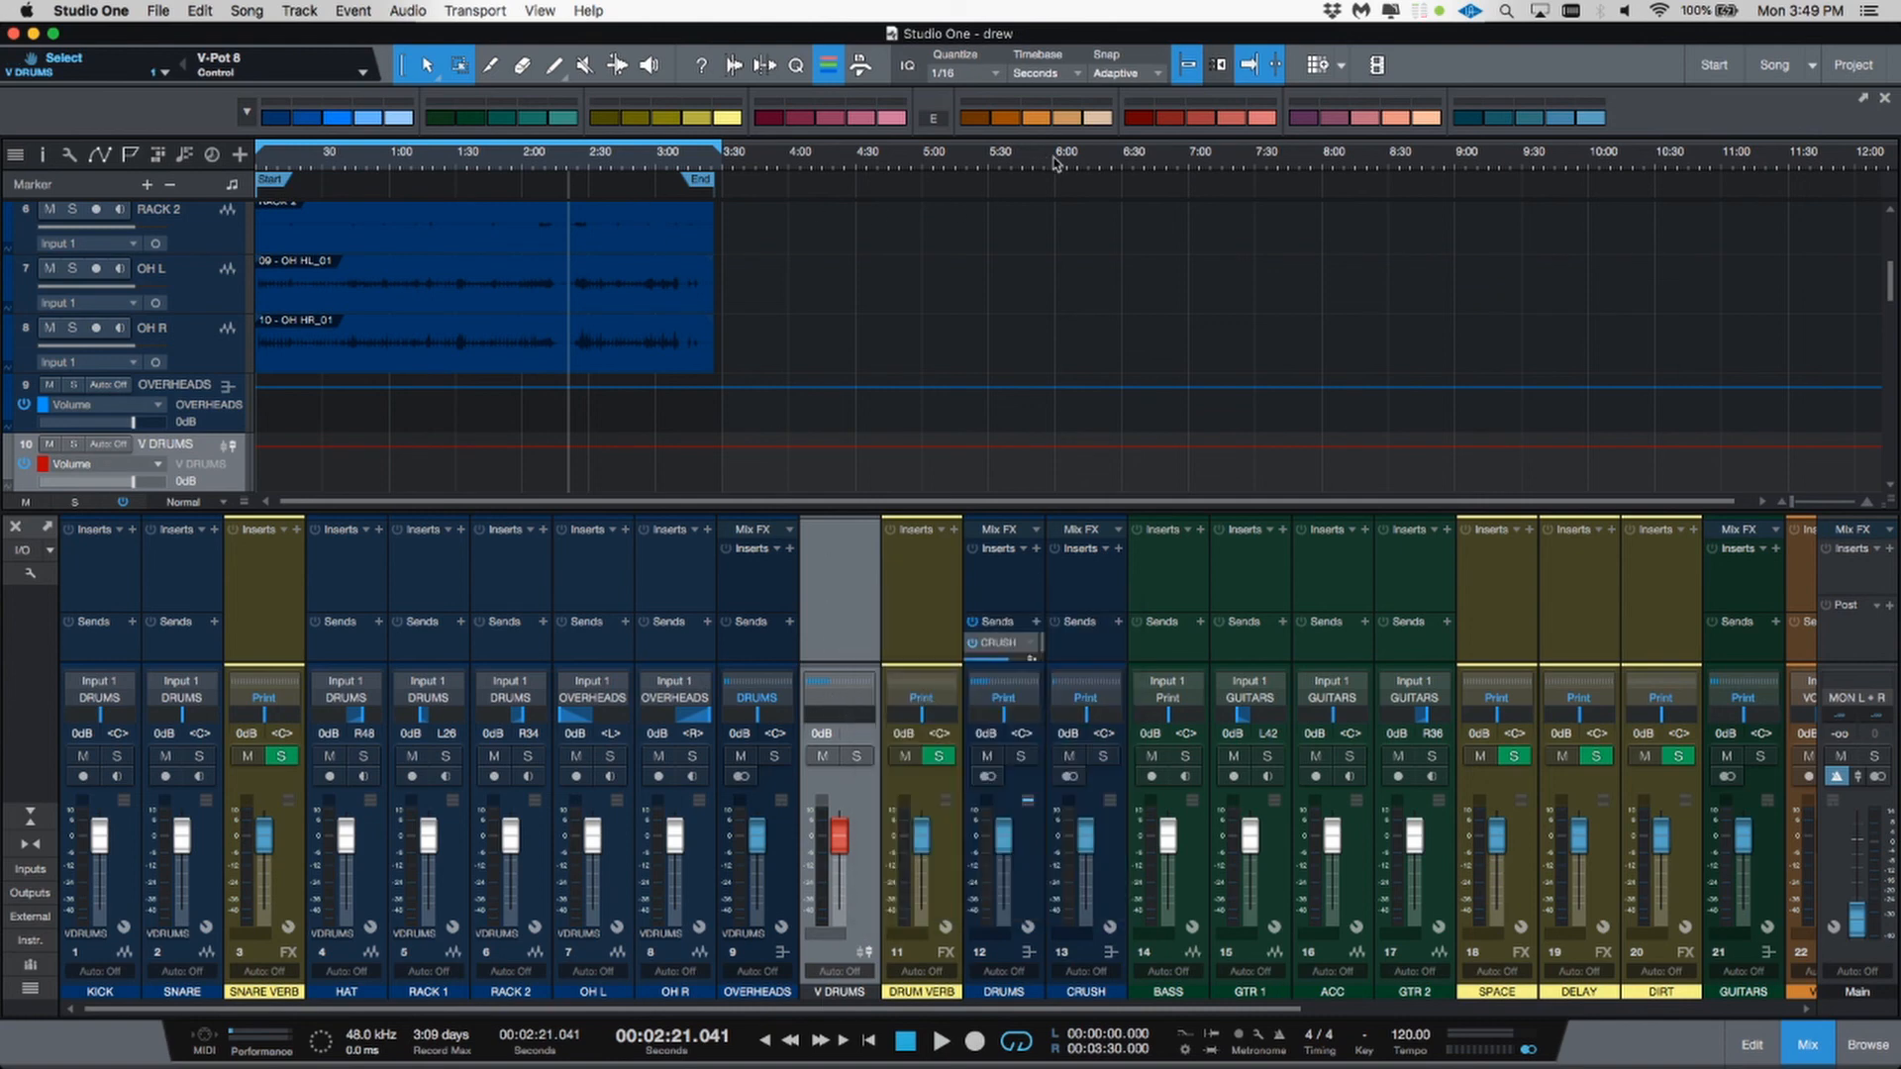
pyautogui.click(1172, 119)
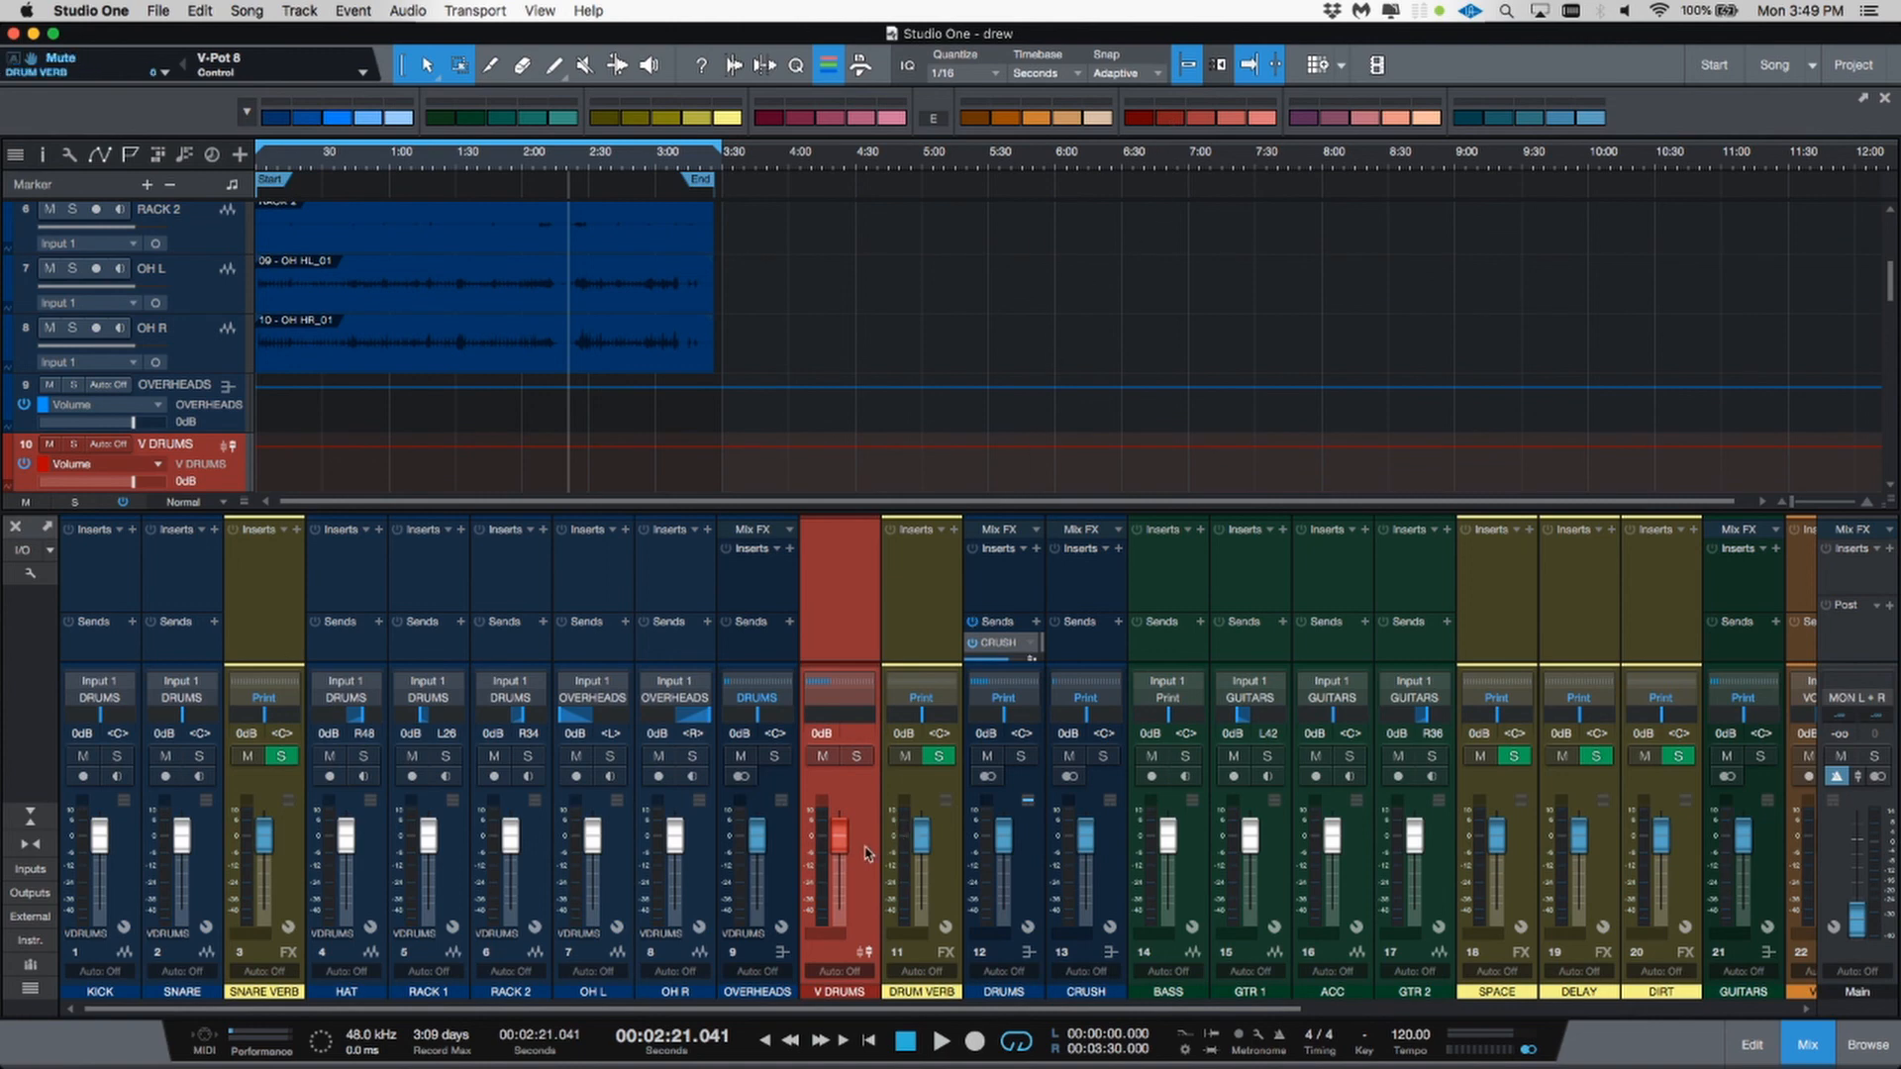
pyautogui.moveTo(864, 854); pyautogui.dragTo(1111, 871)
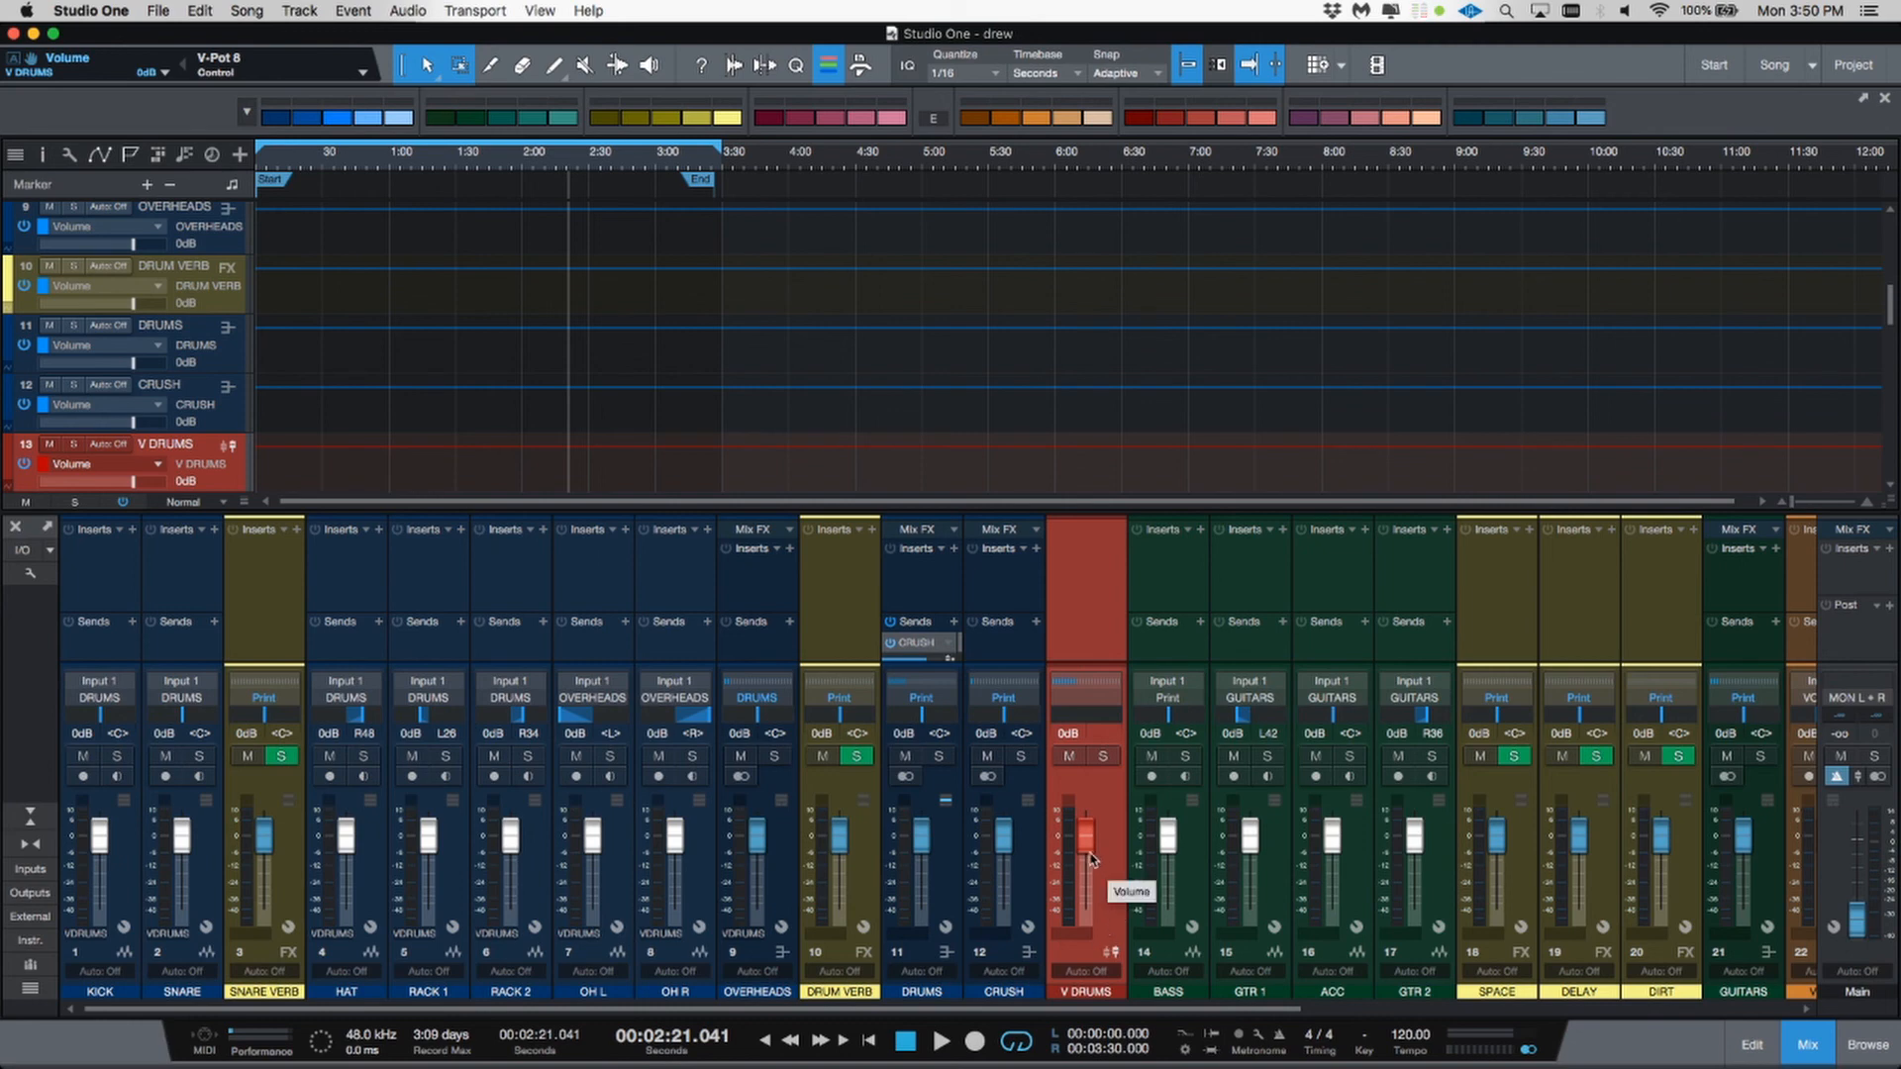
# Step: Lower the V DRUMS VCA fader to about -1.6 dB, then reset it to 0 dB
pyautogui.moveTo(1090, 860)
pyautogui.mouseDown()
pyautogui.moveTo(1104, 919)
pyautogui.moveTo(1101, 844)
pyautogui.moveTo(1101, 876)
pyautogui.moveTo(1102, 844)
pyautogui.moveTo(1107, 859)
pyautogui.mouseUp()
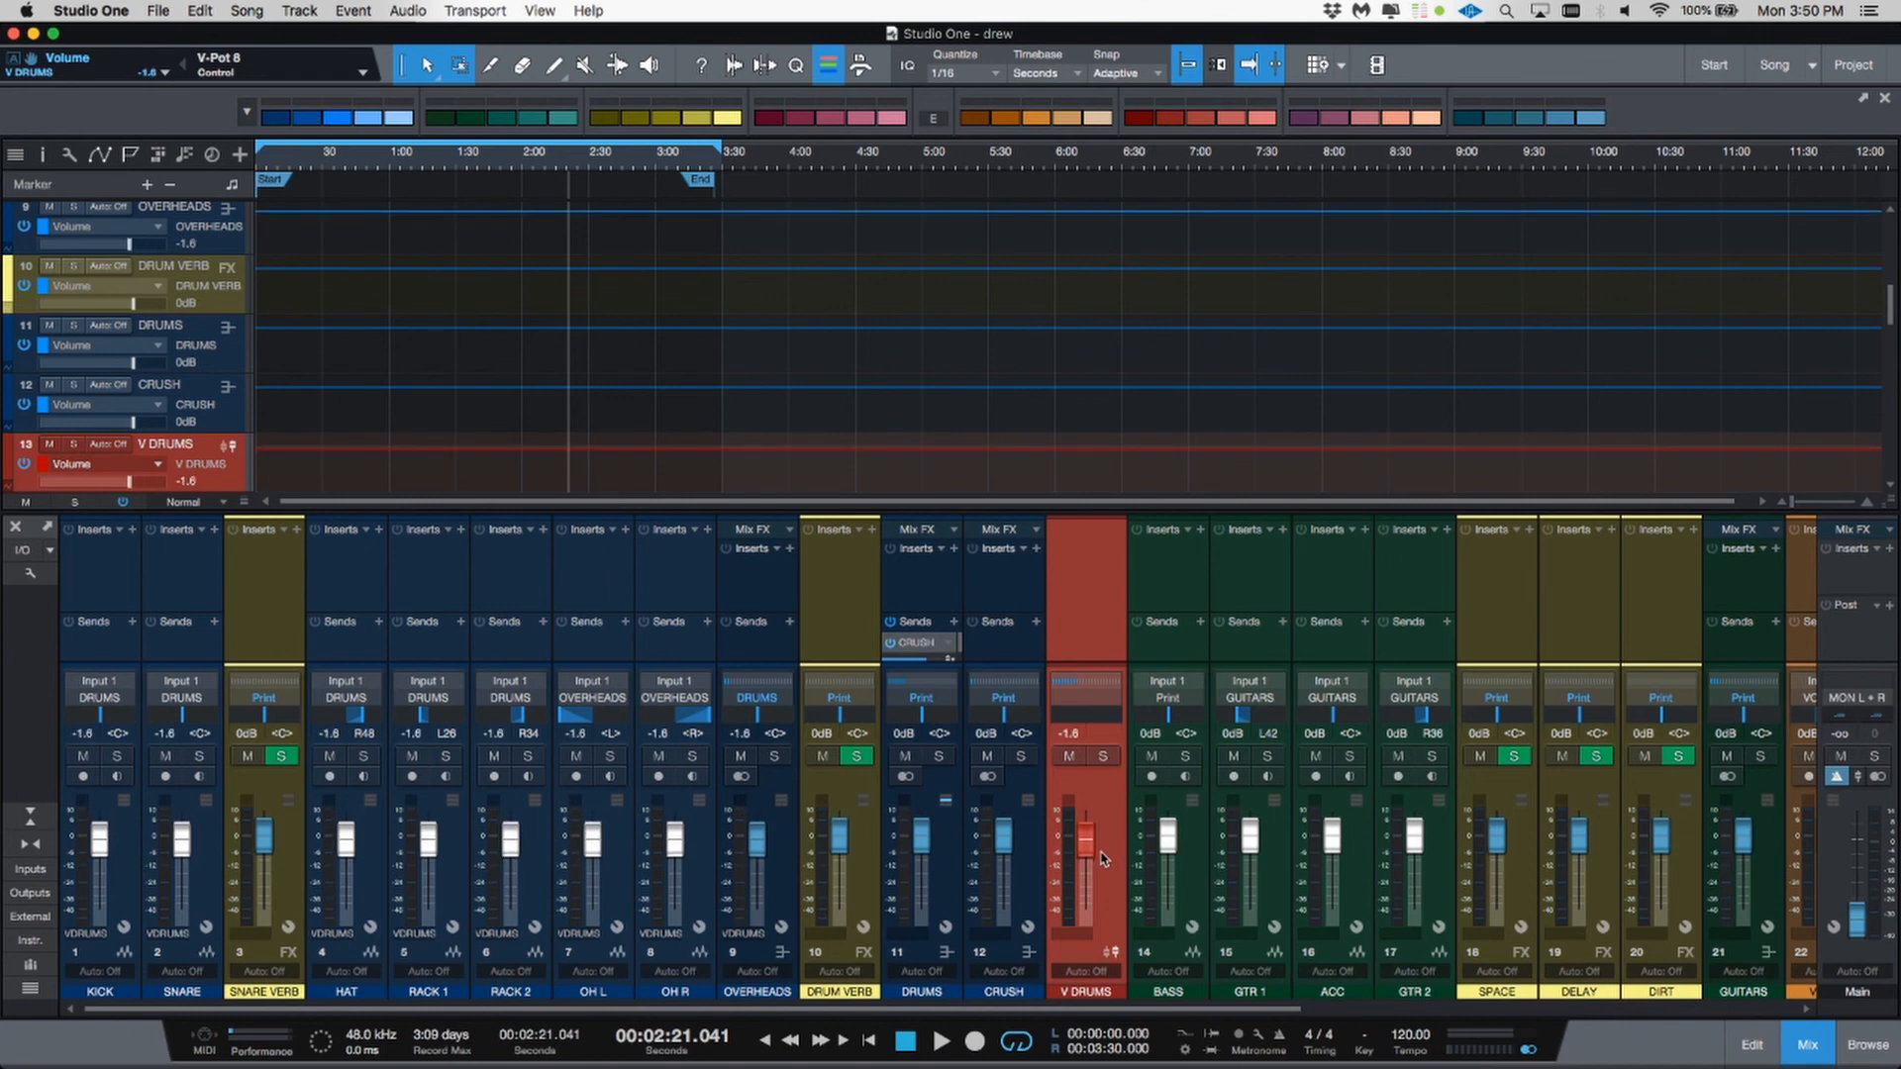
pyautogui.keyDown('alt'); pyautogui.click(1084, 851); pyautogui.keyUp('alt')
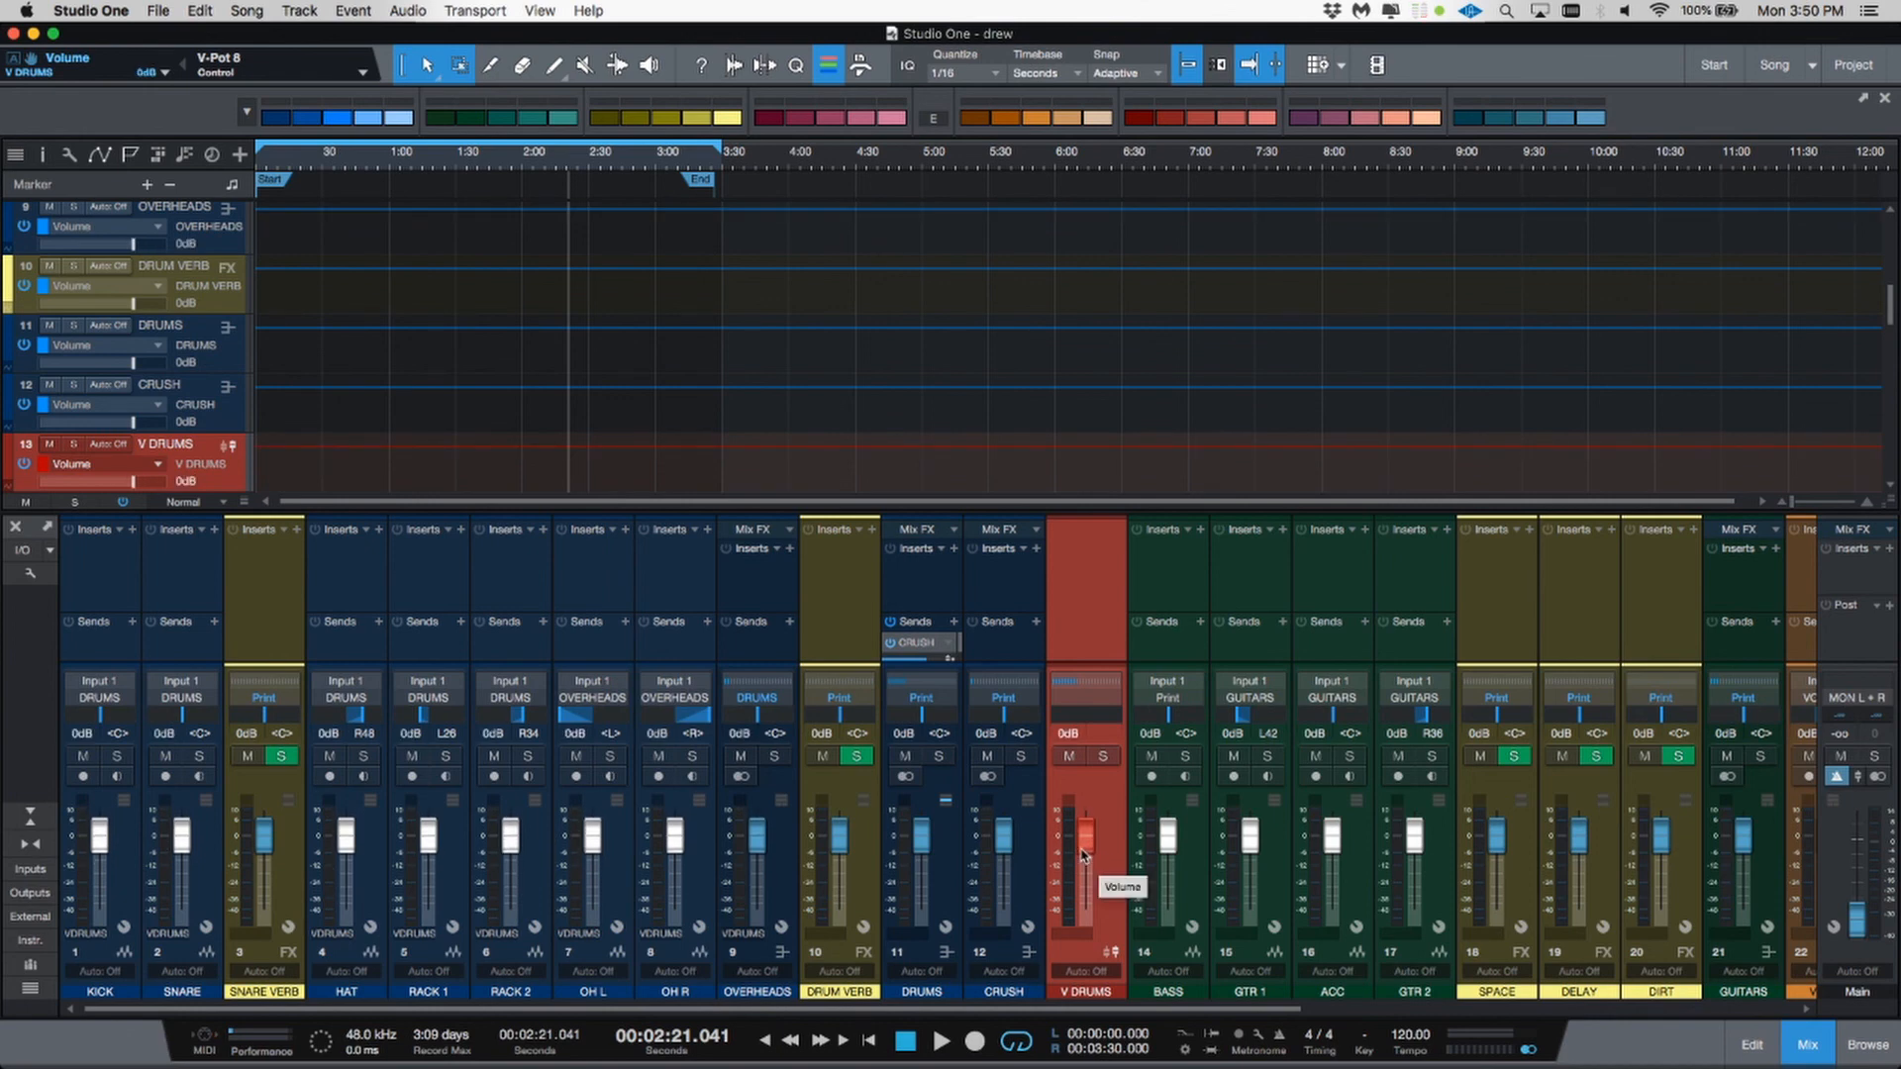
pyautogui.click(1192, 909)
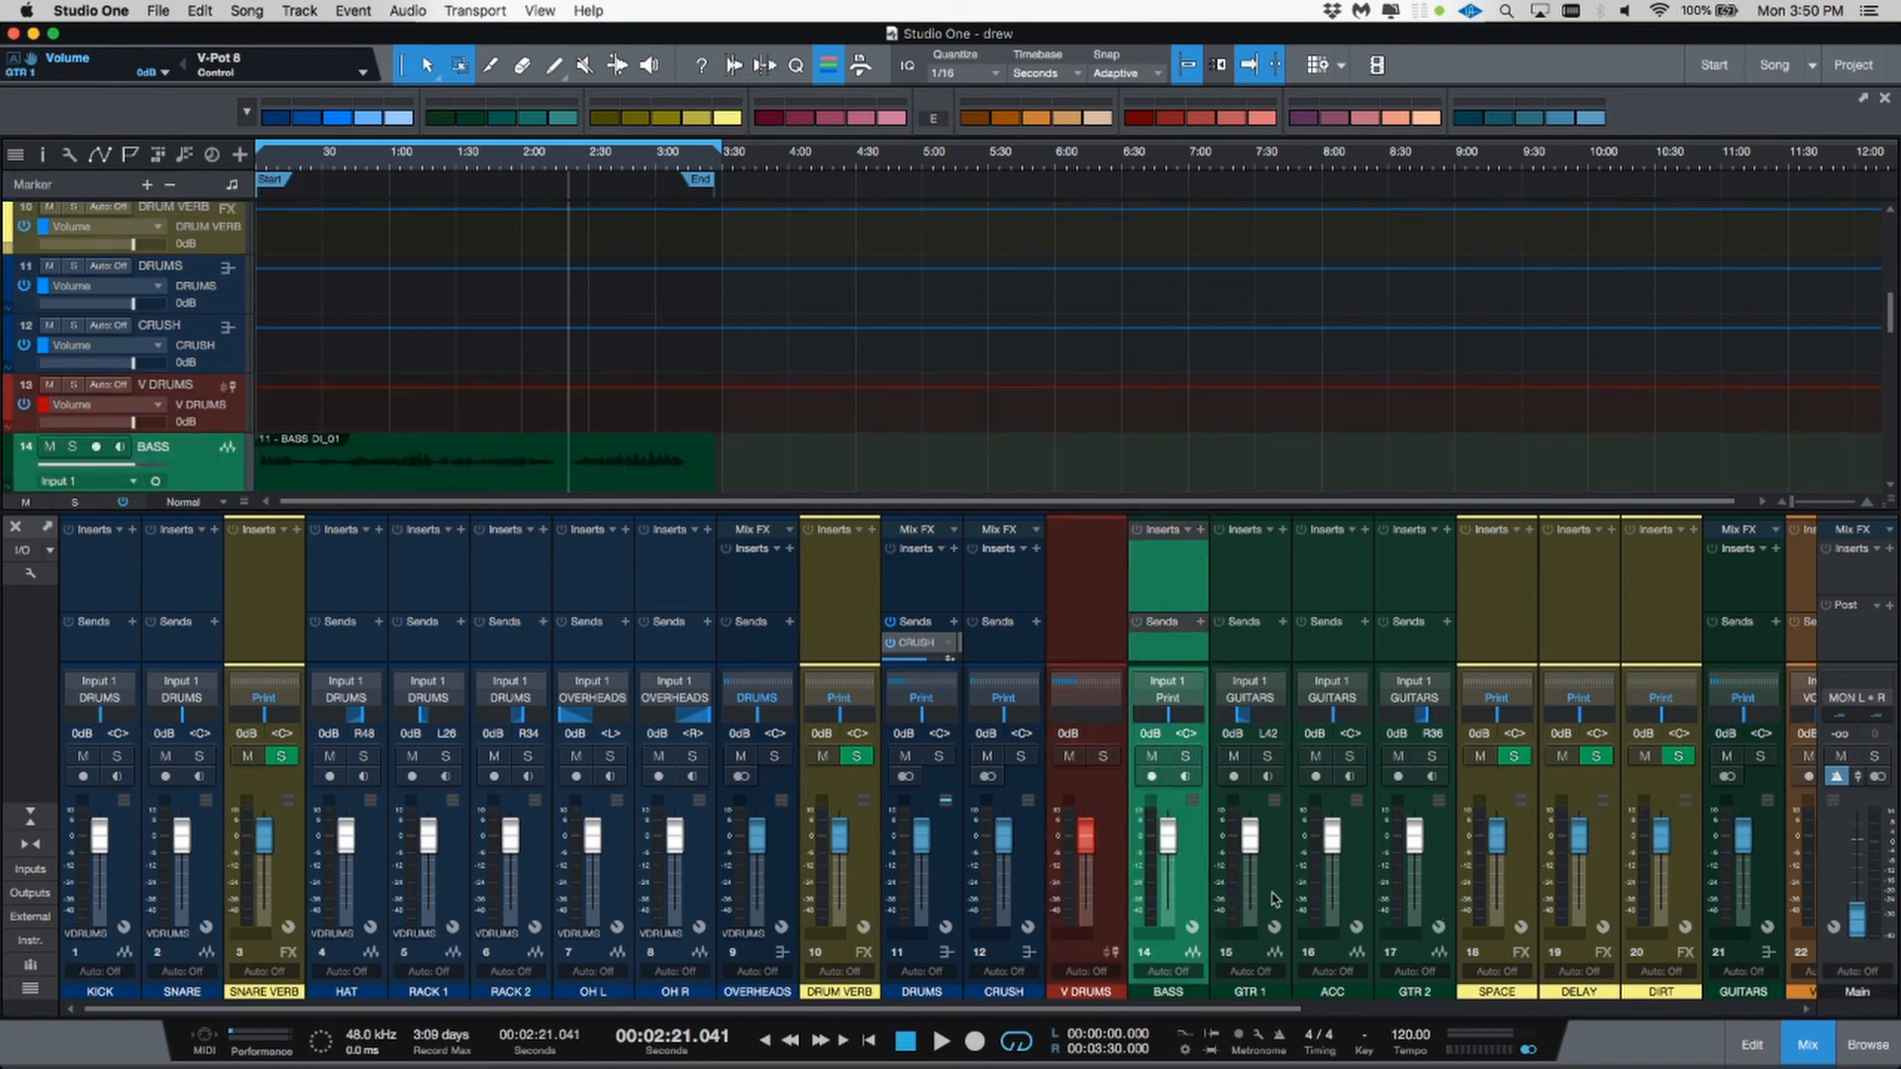
# Step: Select the guitar channels from GTR 1 through GTR 2 and add a VCA for the selected channels
pyautogui.click(1278, 900)
pyautogui.keyDown('shift'); pyautogui.click(1449, 909); pyautogui.keyUp('shift')
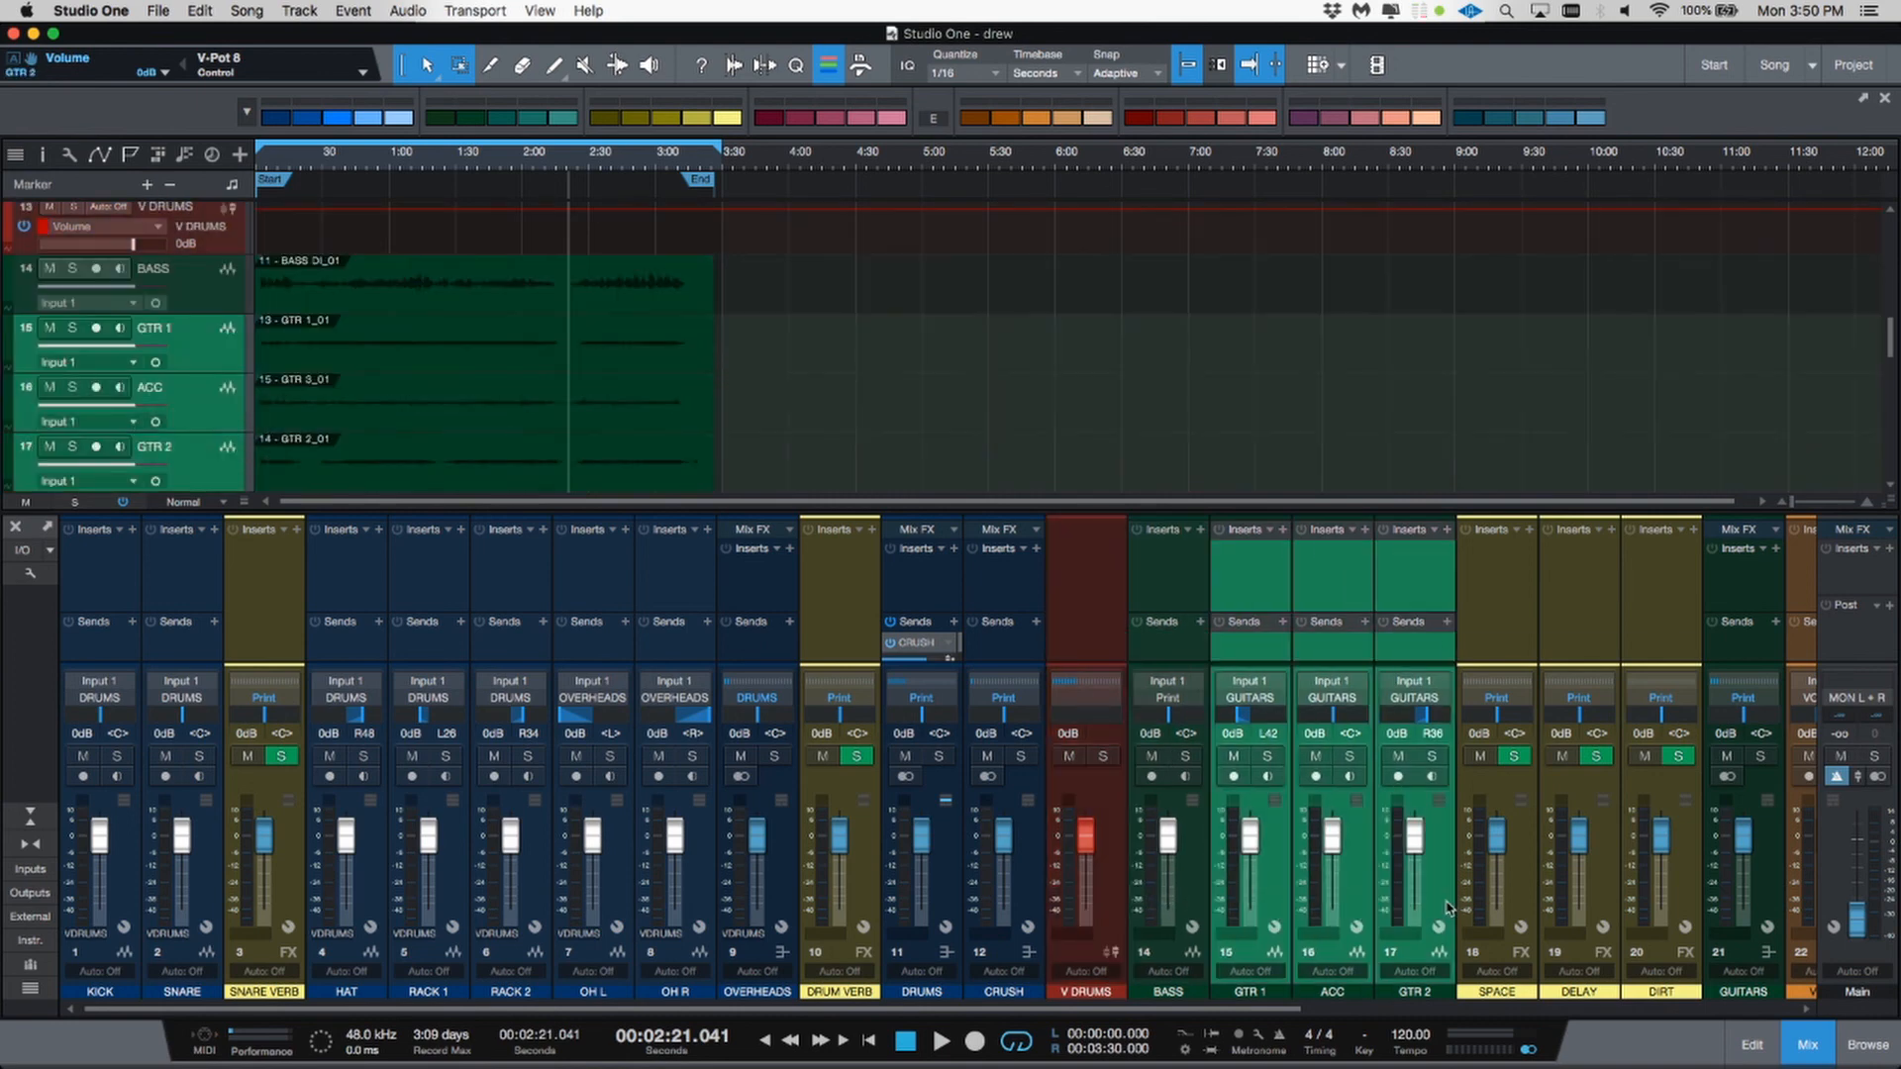
pyautogui.rightClick(1451, 905)
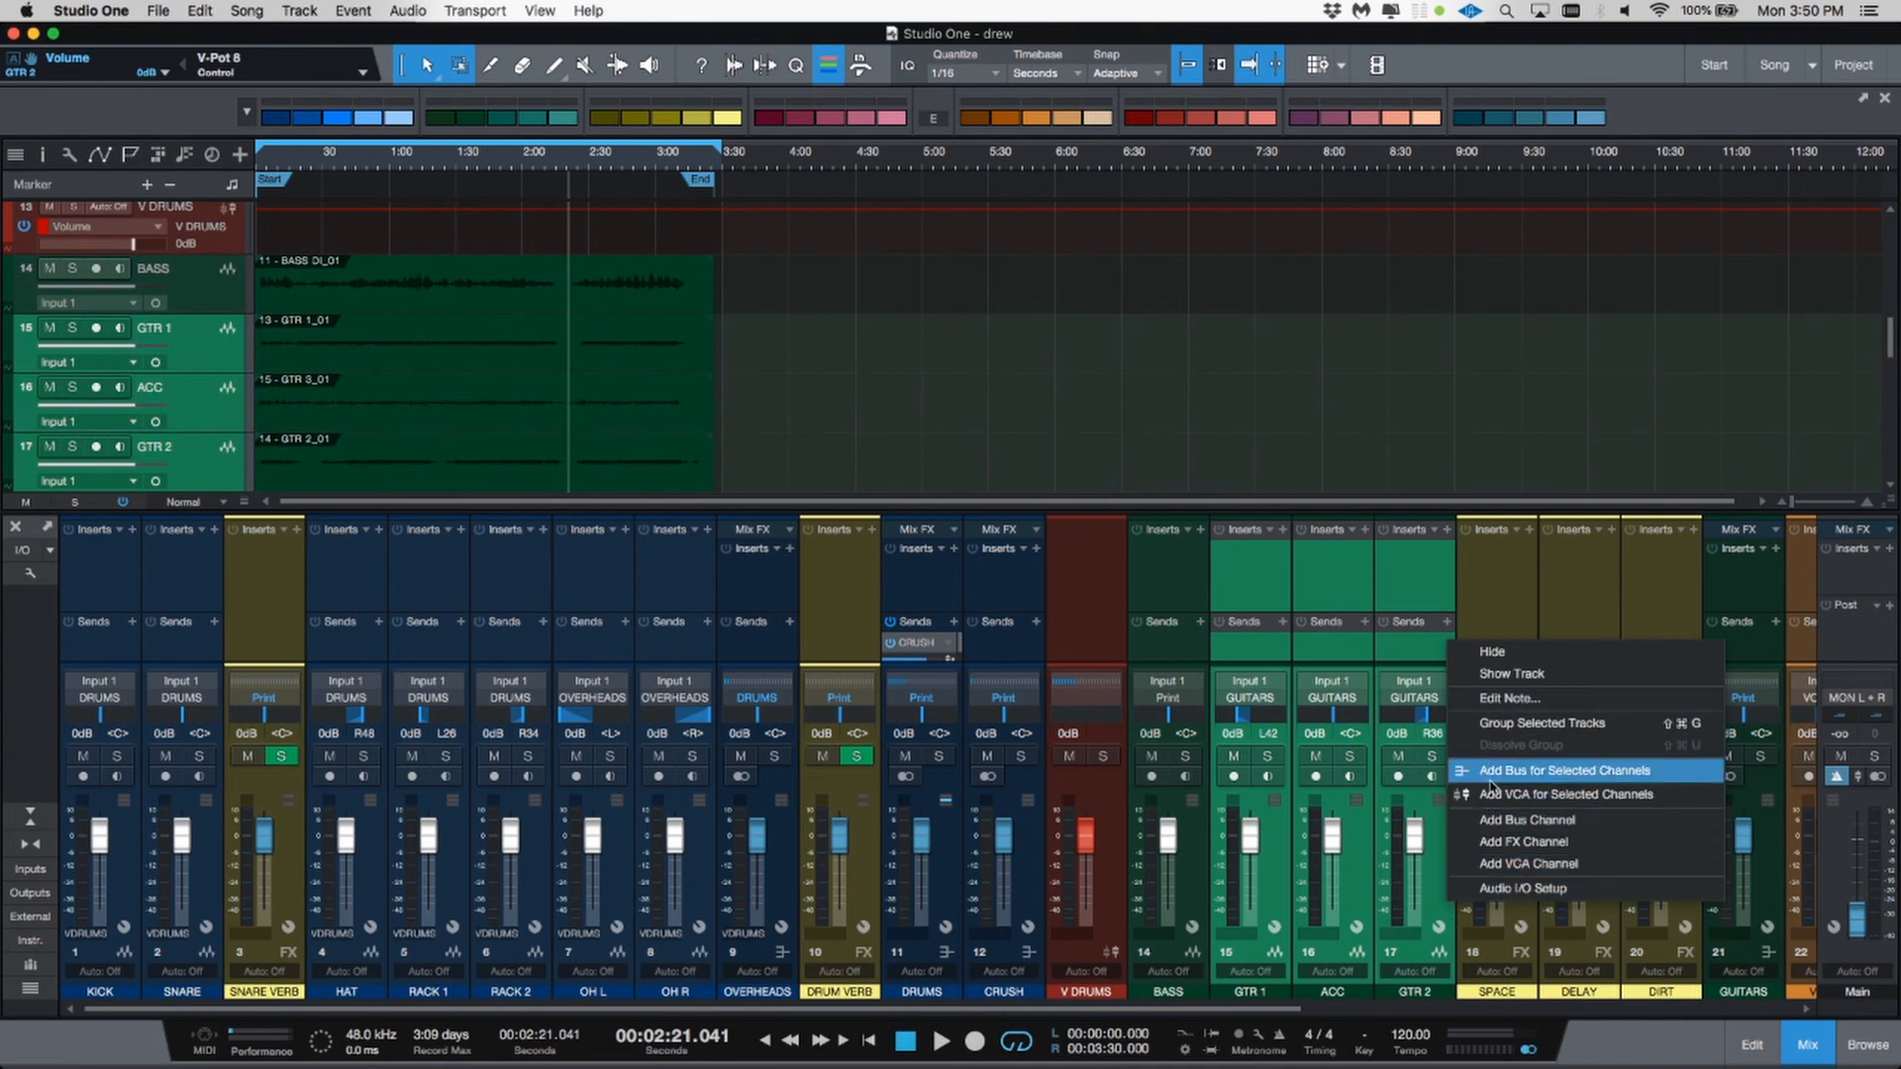
pyautogui.click(1492, 796)
# Step: Rename the new VCA channel V GUITAR
pyautogui.doubleClick(1496, 992)
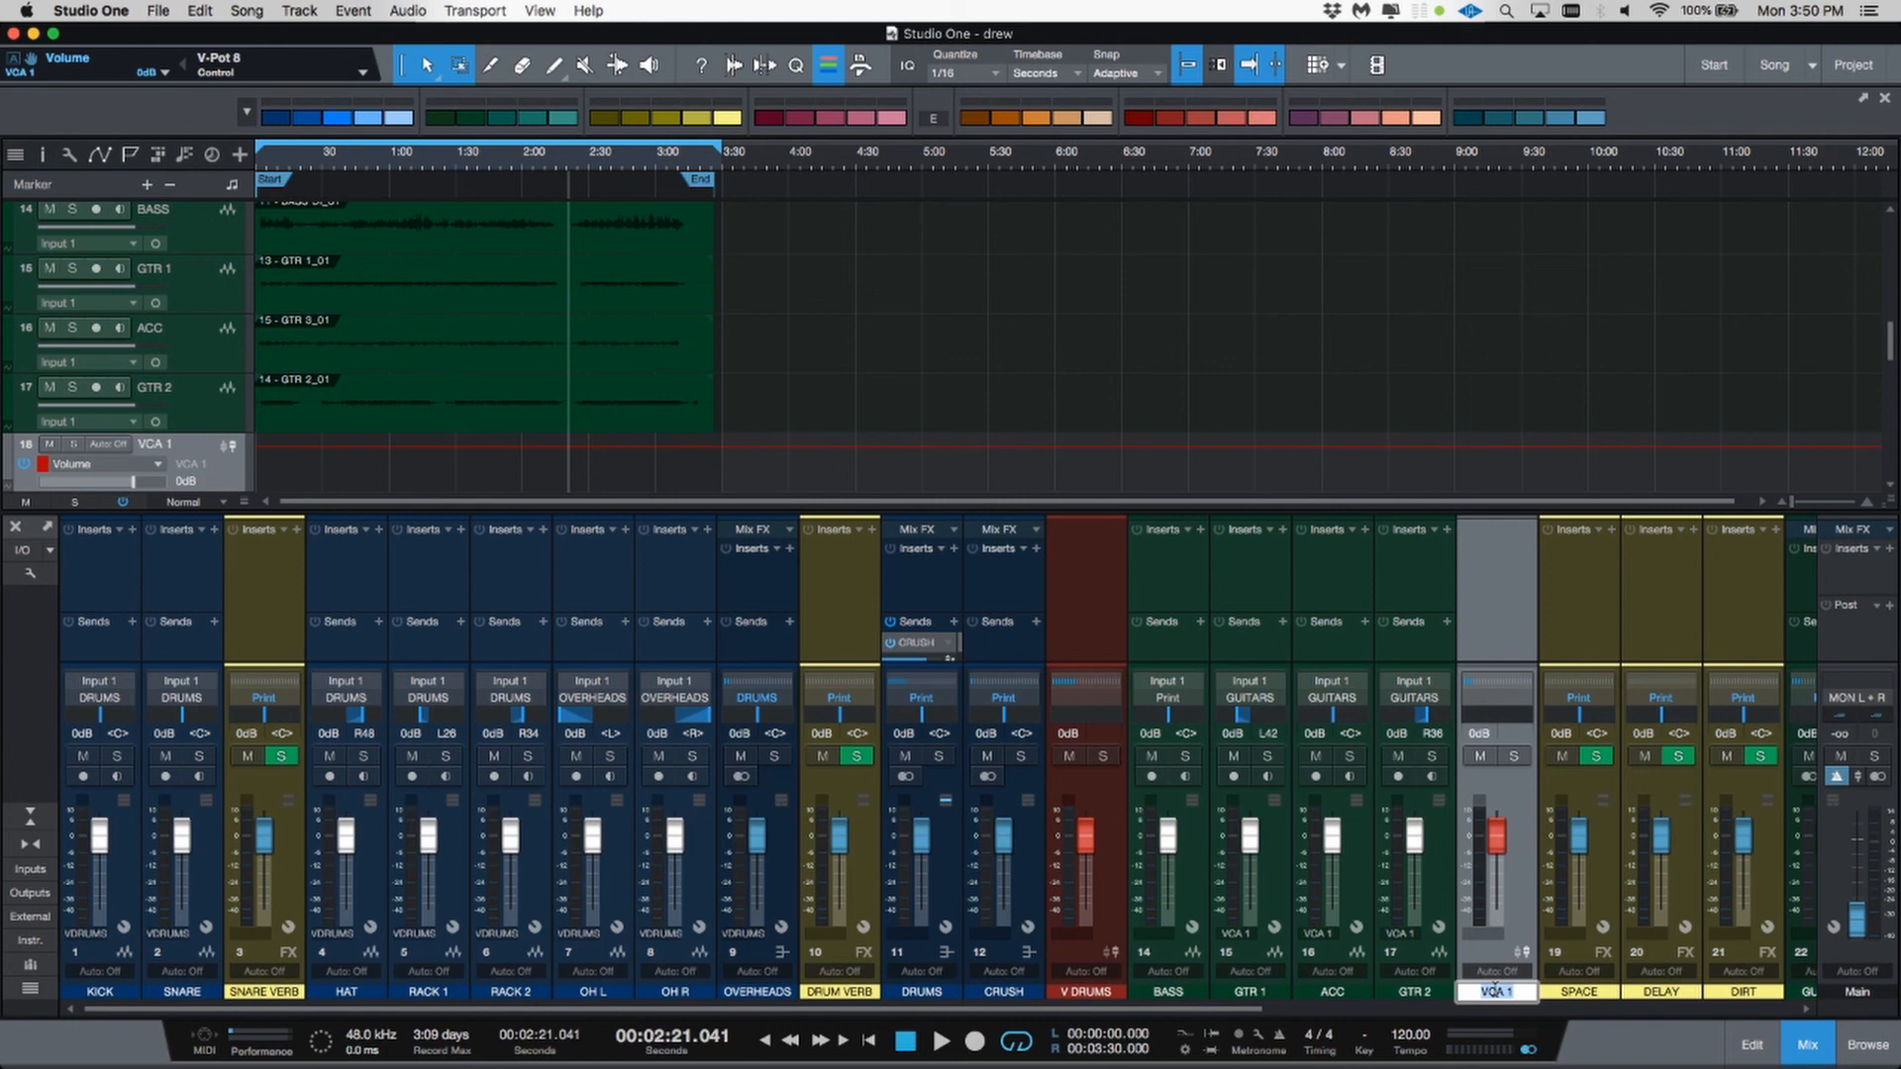
pyautogui.write('V GUITAR')
pyautogui.press('Return')
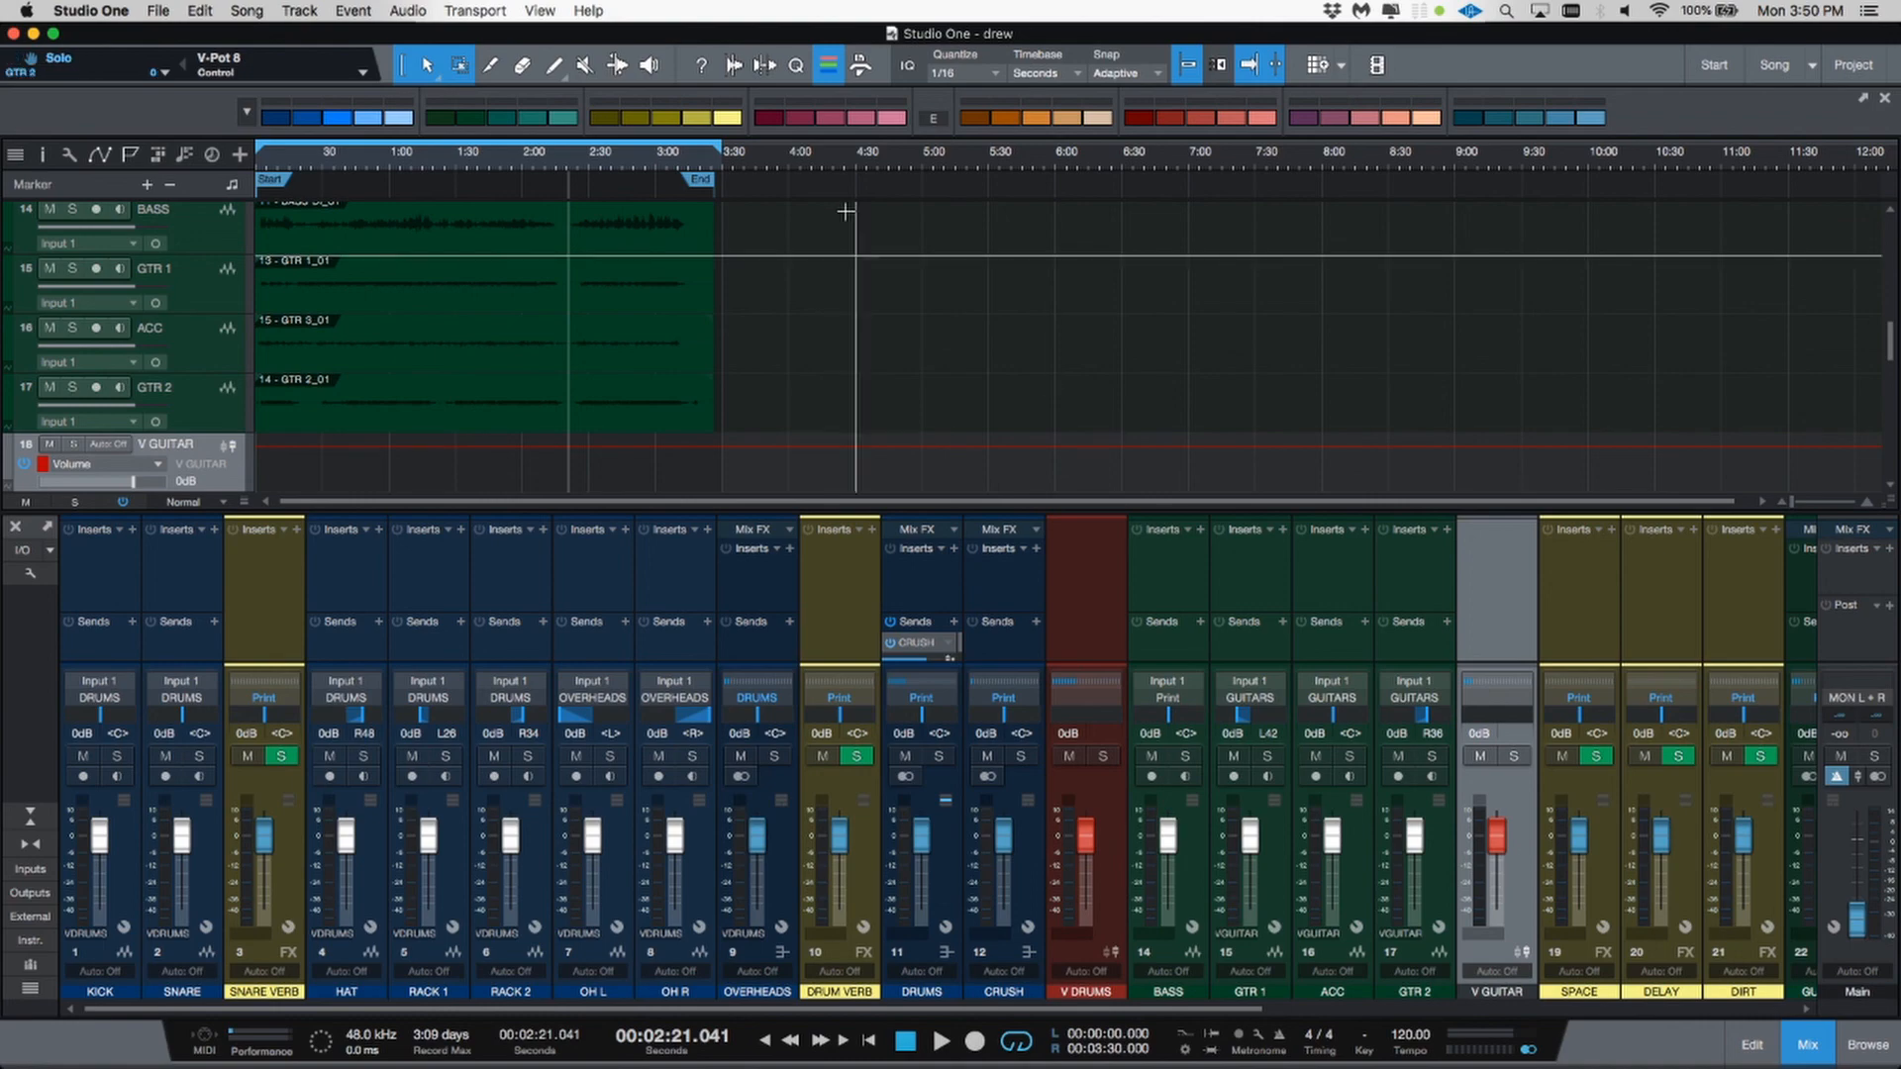
# Step: Color the V GUITAR VCA channel red and move it after the GUITARS channel
pyautogui.click(1172, 122)
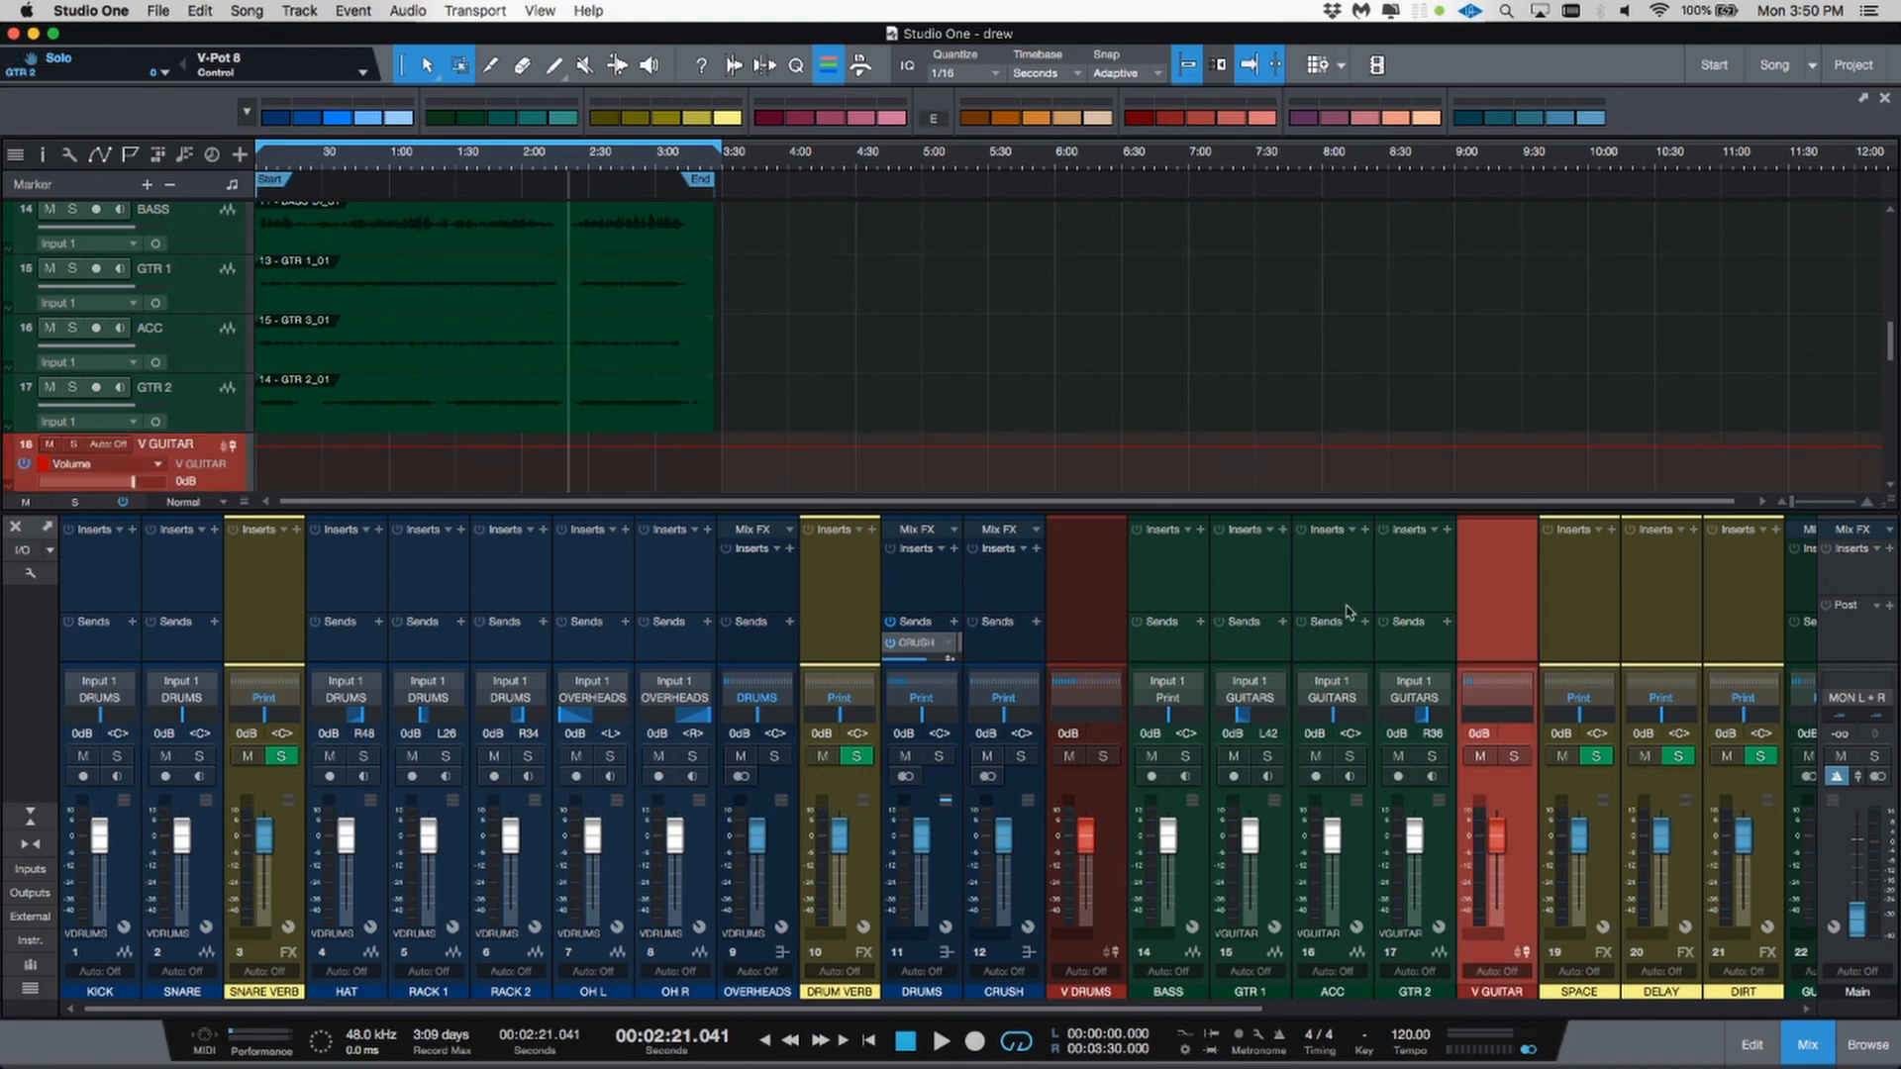
pyautogui.hscroll(10, 1352, 616)
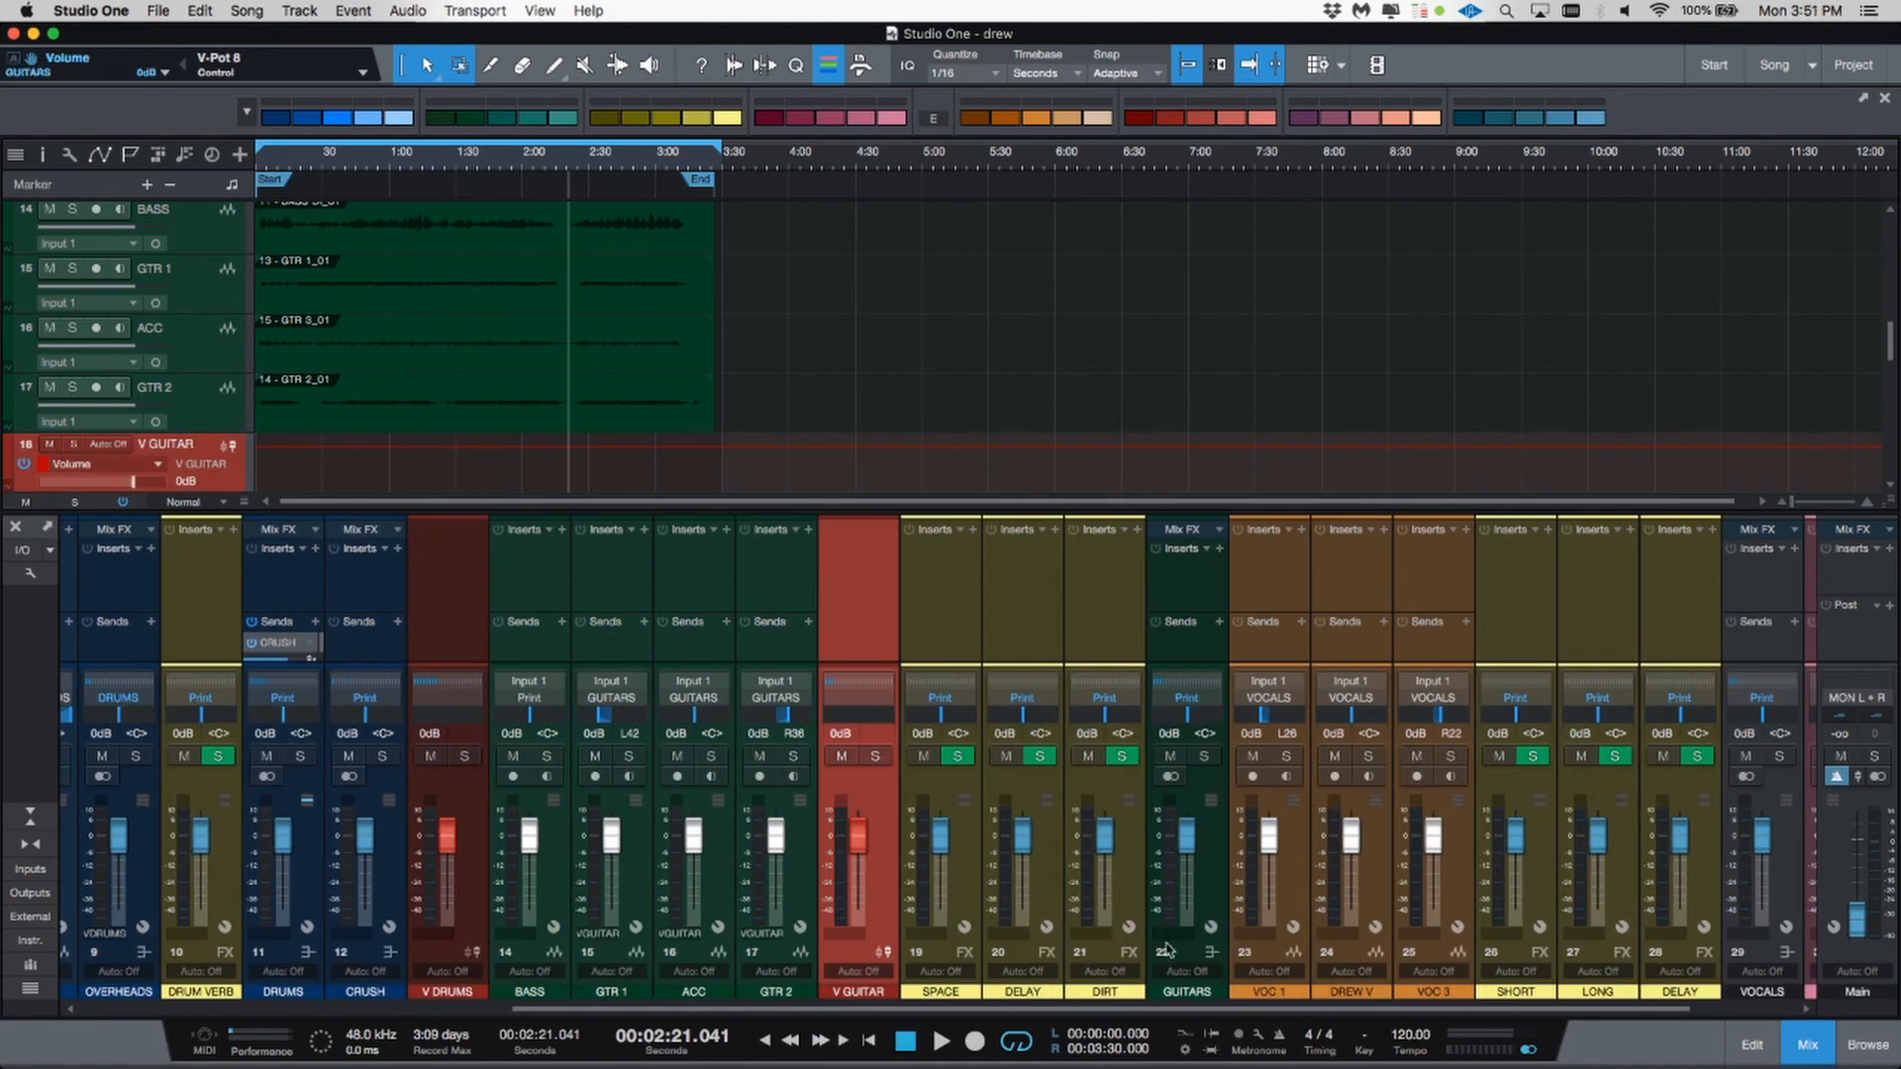
pyautogui.click(866, 993)
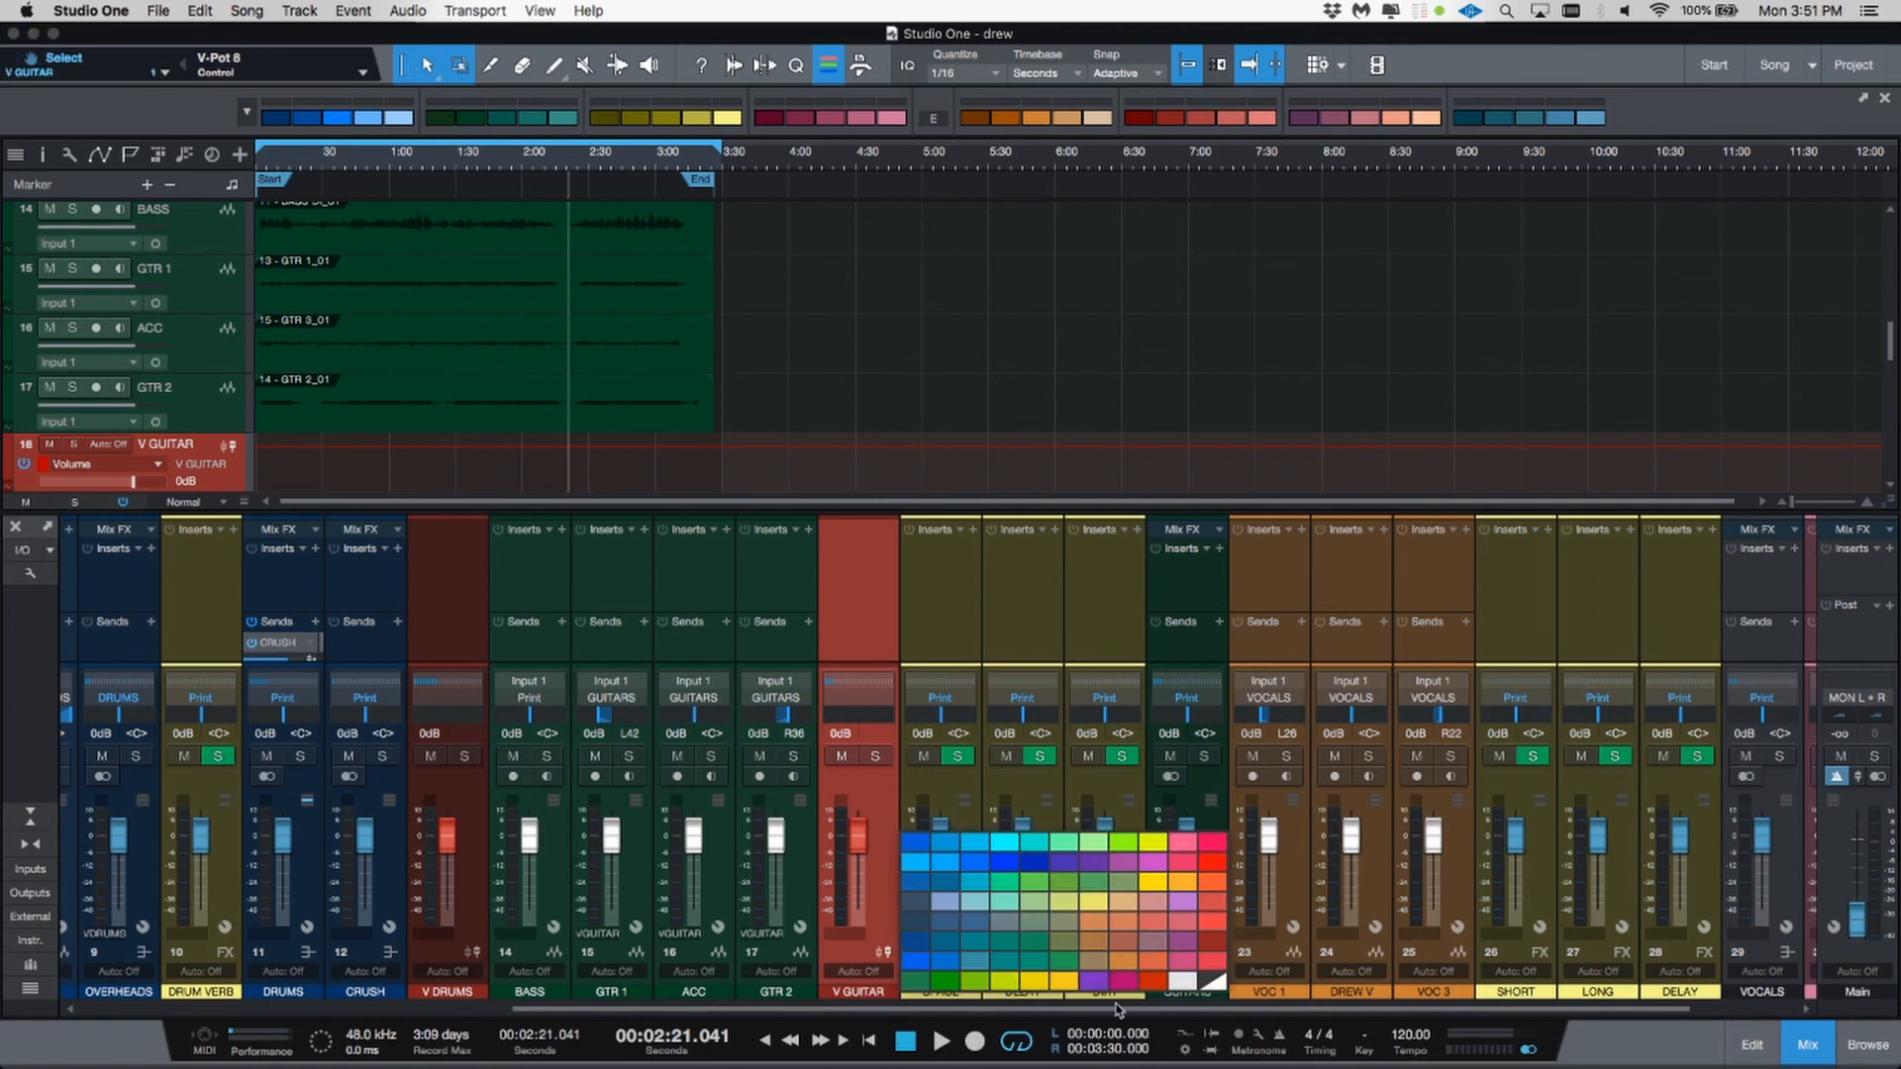
pyautogui.click(1005, 981)
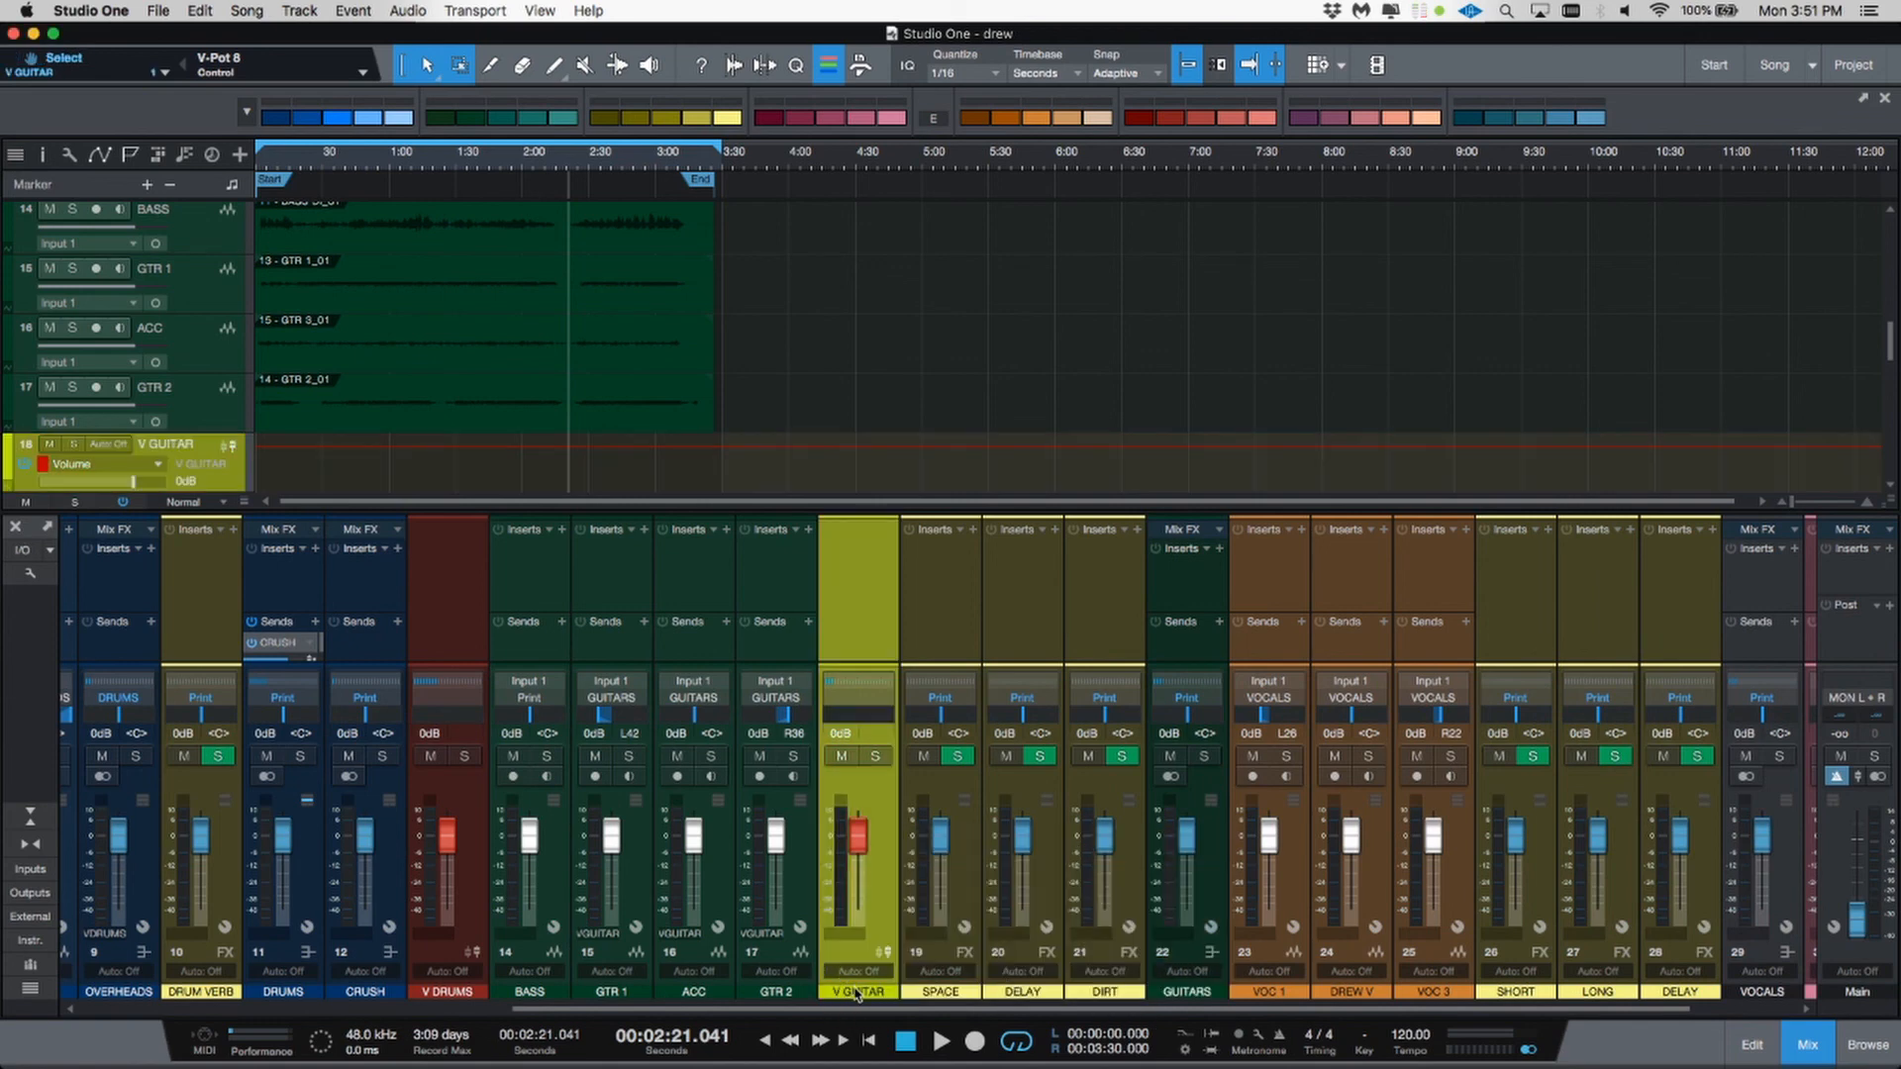
pyautogui.click(856, 992)
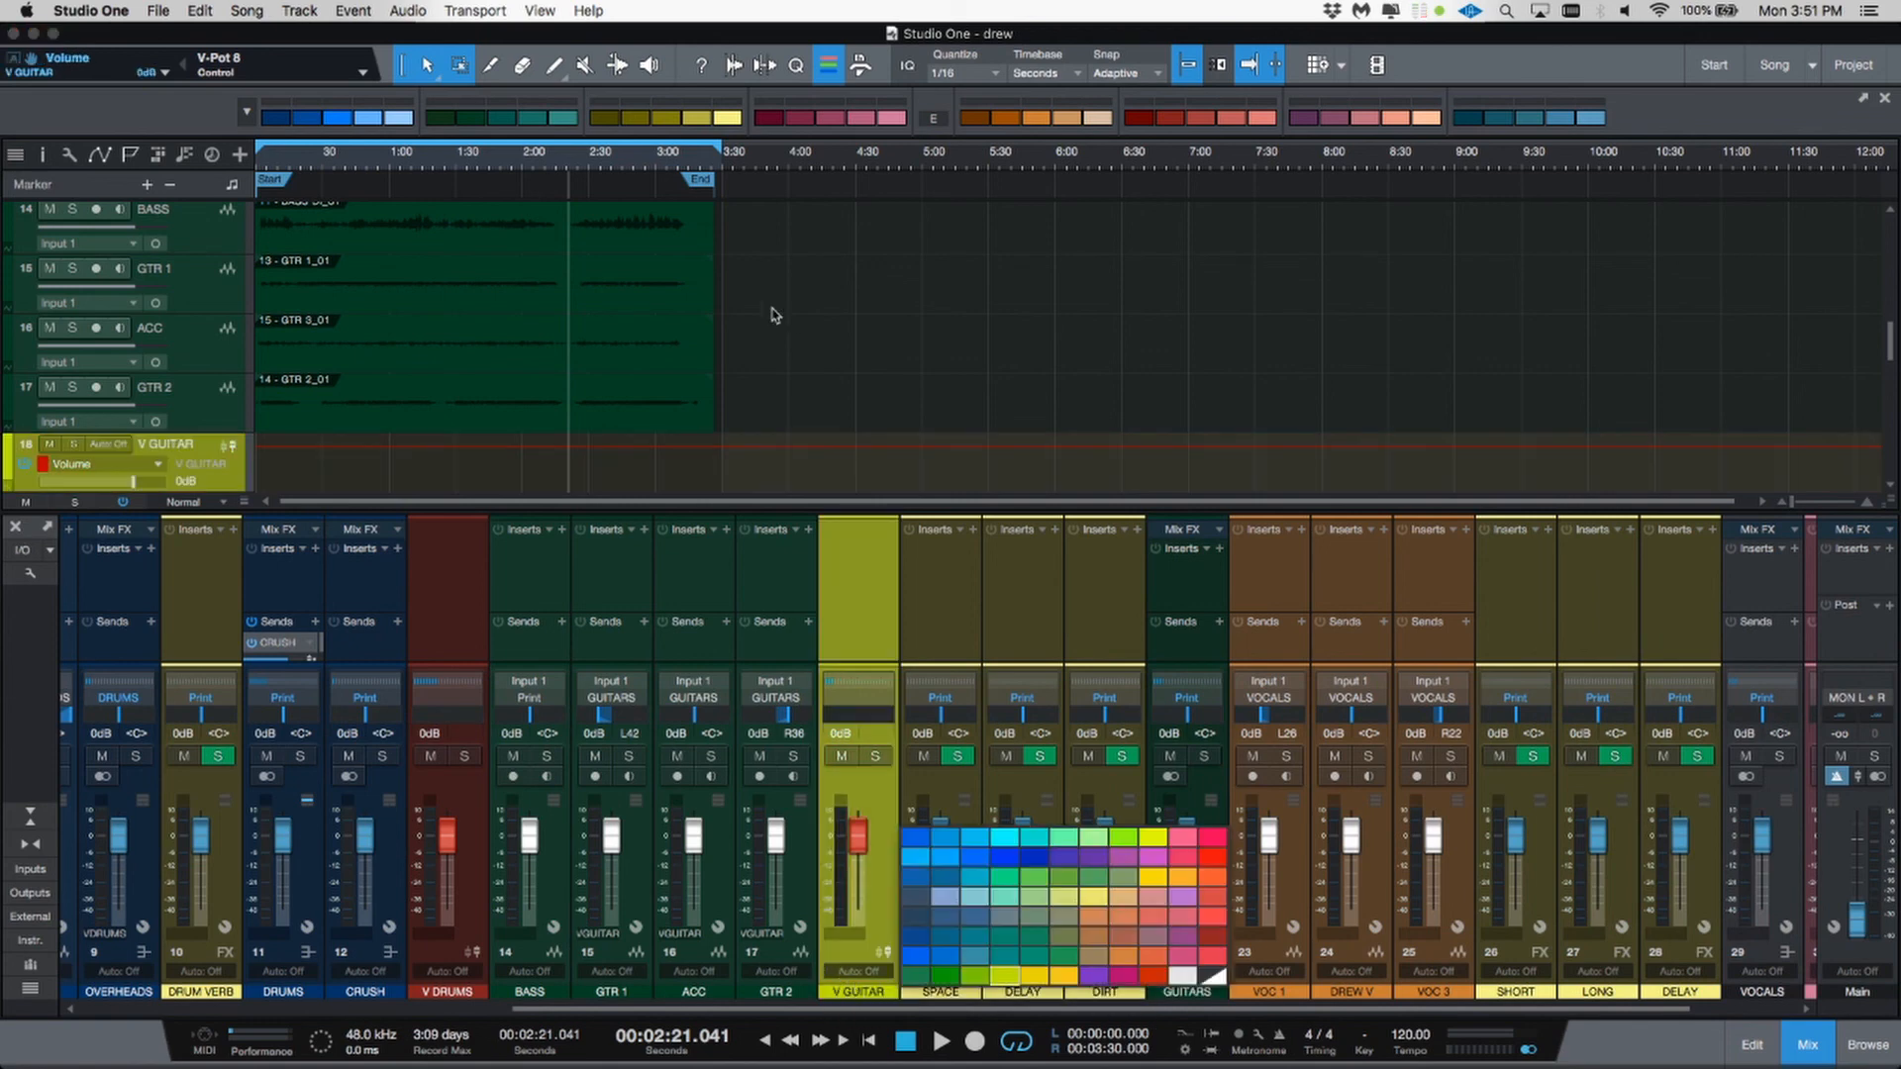
pyautogui.click(1172, 119)
pyautogui.click(1171, 123)
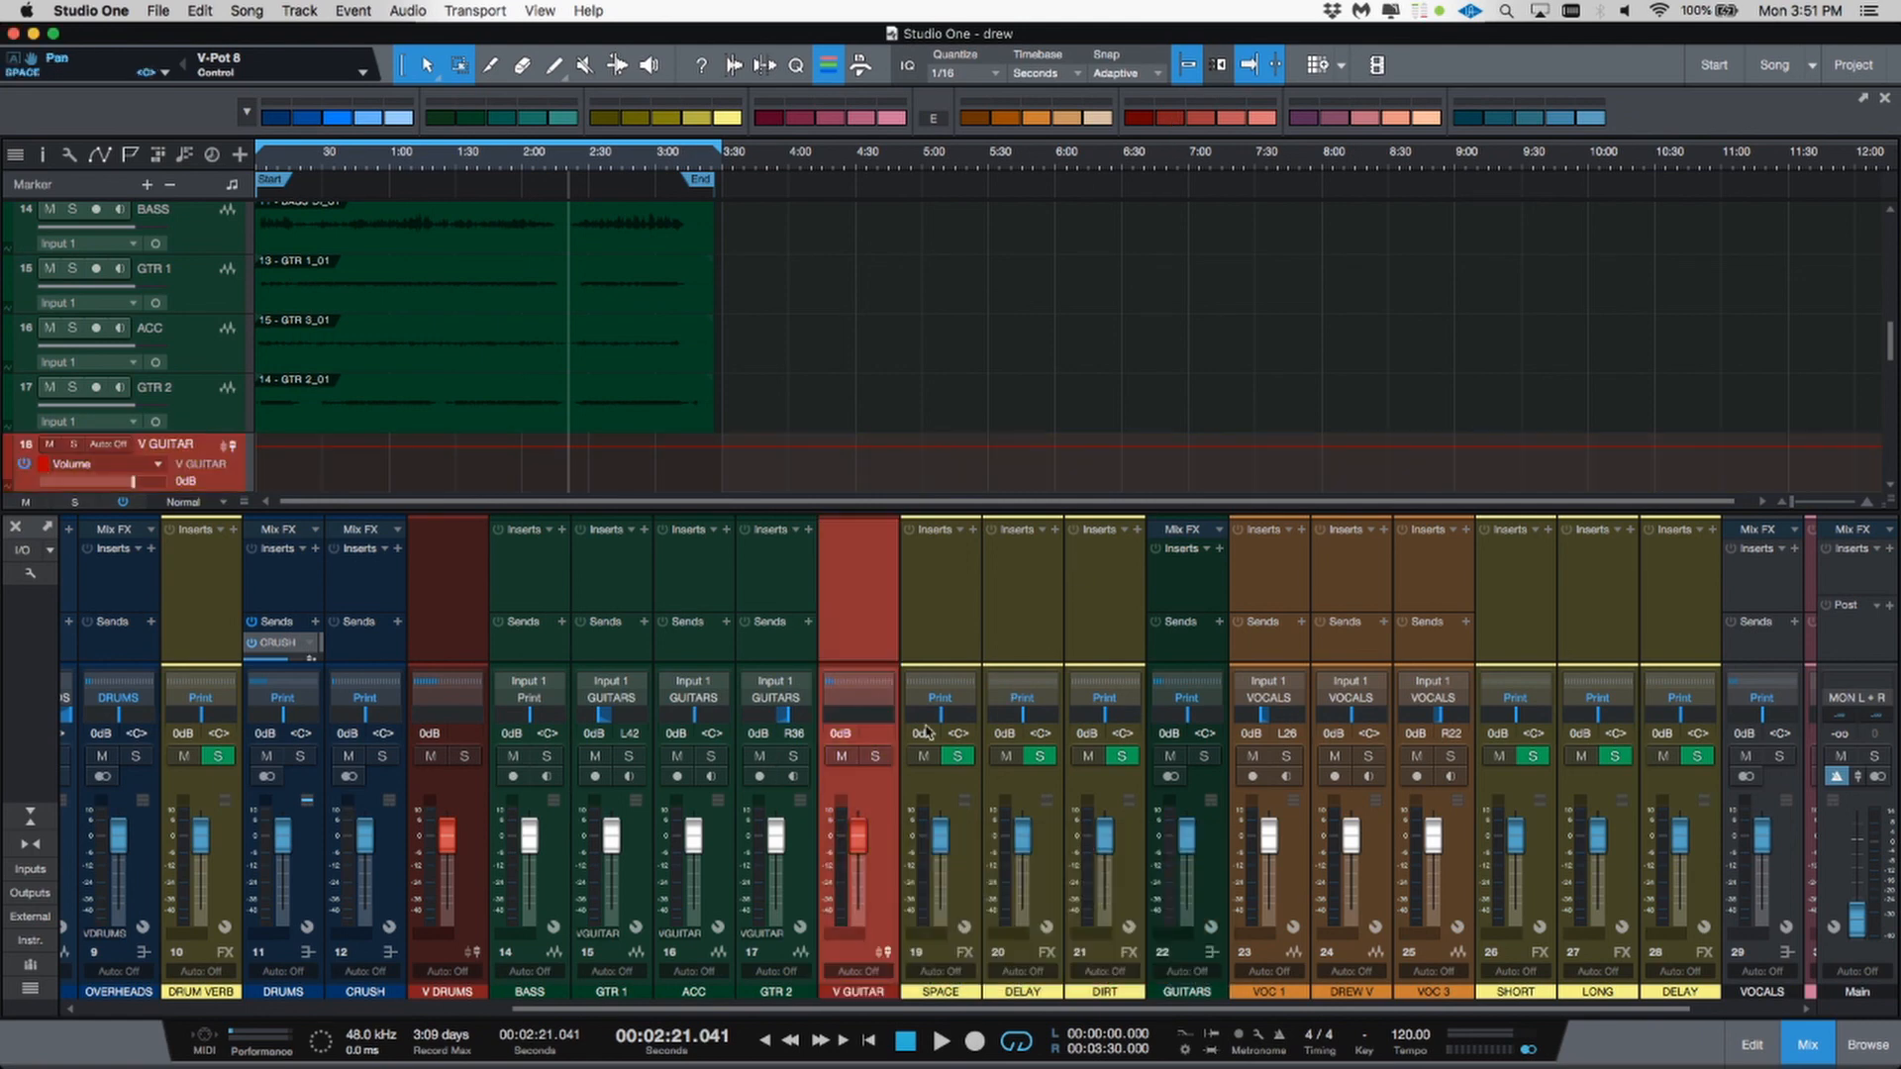
pyautogui.moveTo(1133, 824); pyautogui.dragTo(1245, 846)
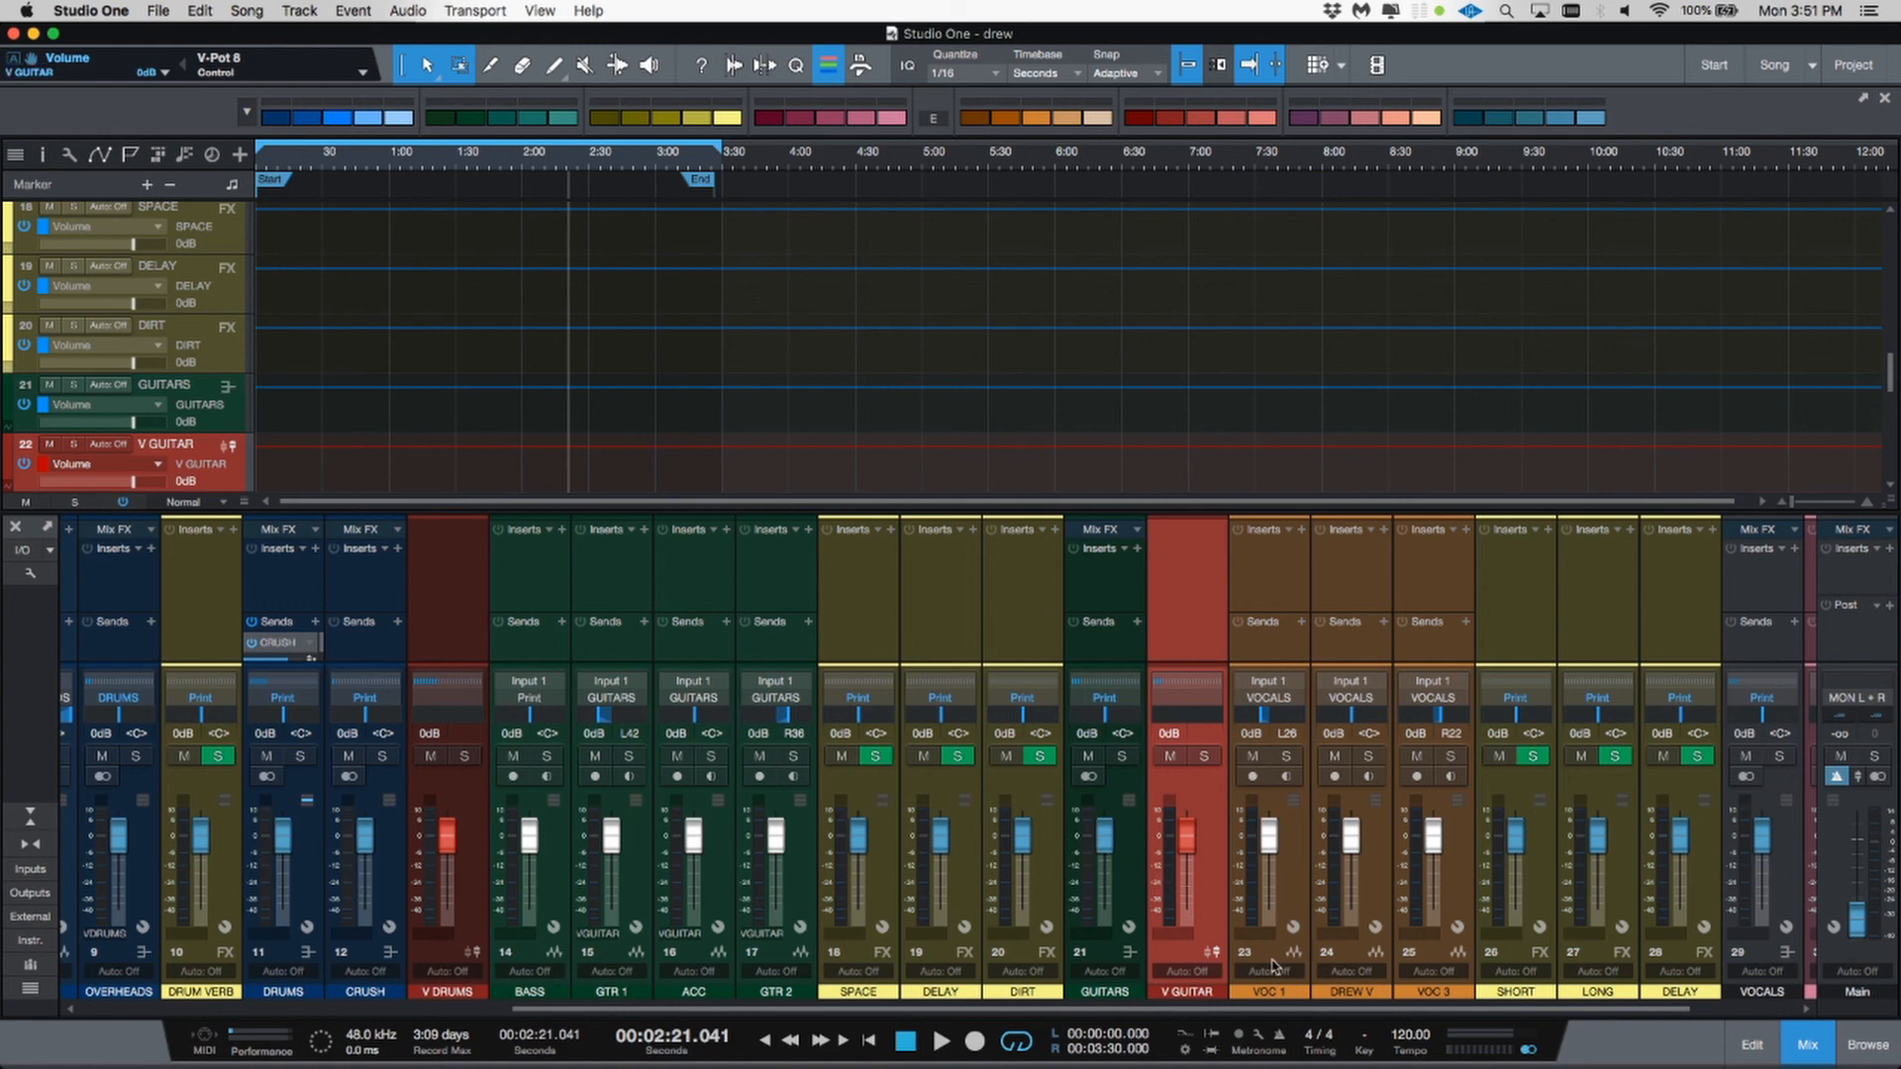
# Step: Select the vocal channels from VOC 1 through VOC 3 and add a VCA for the selected channels
pyautogui.click(1289, 906)
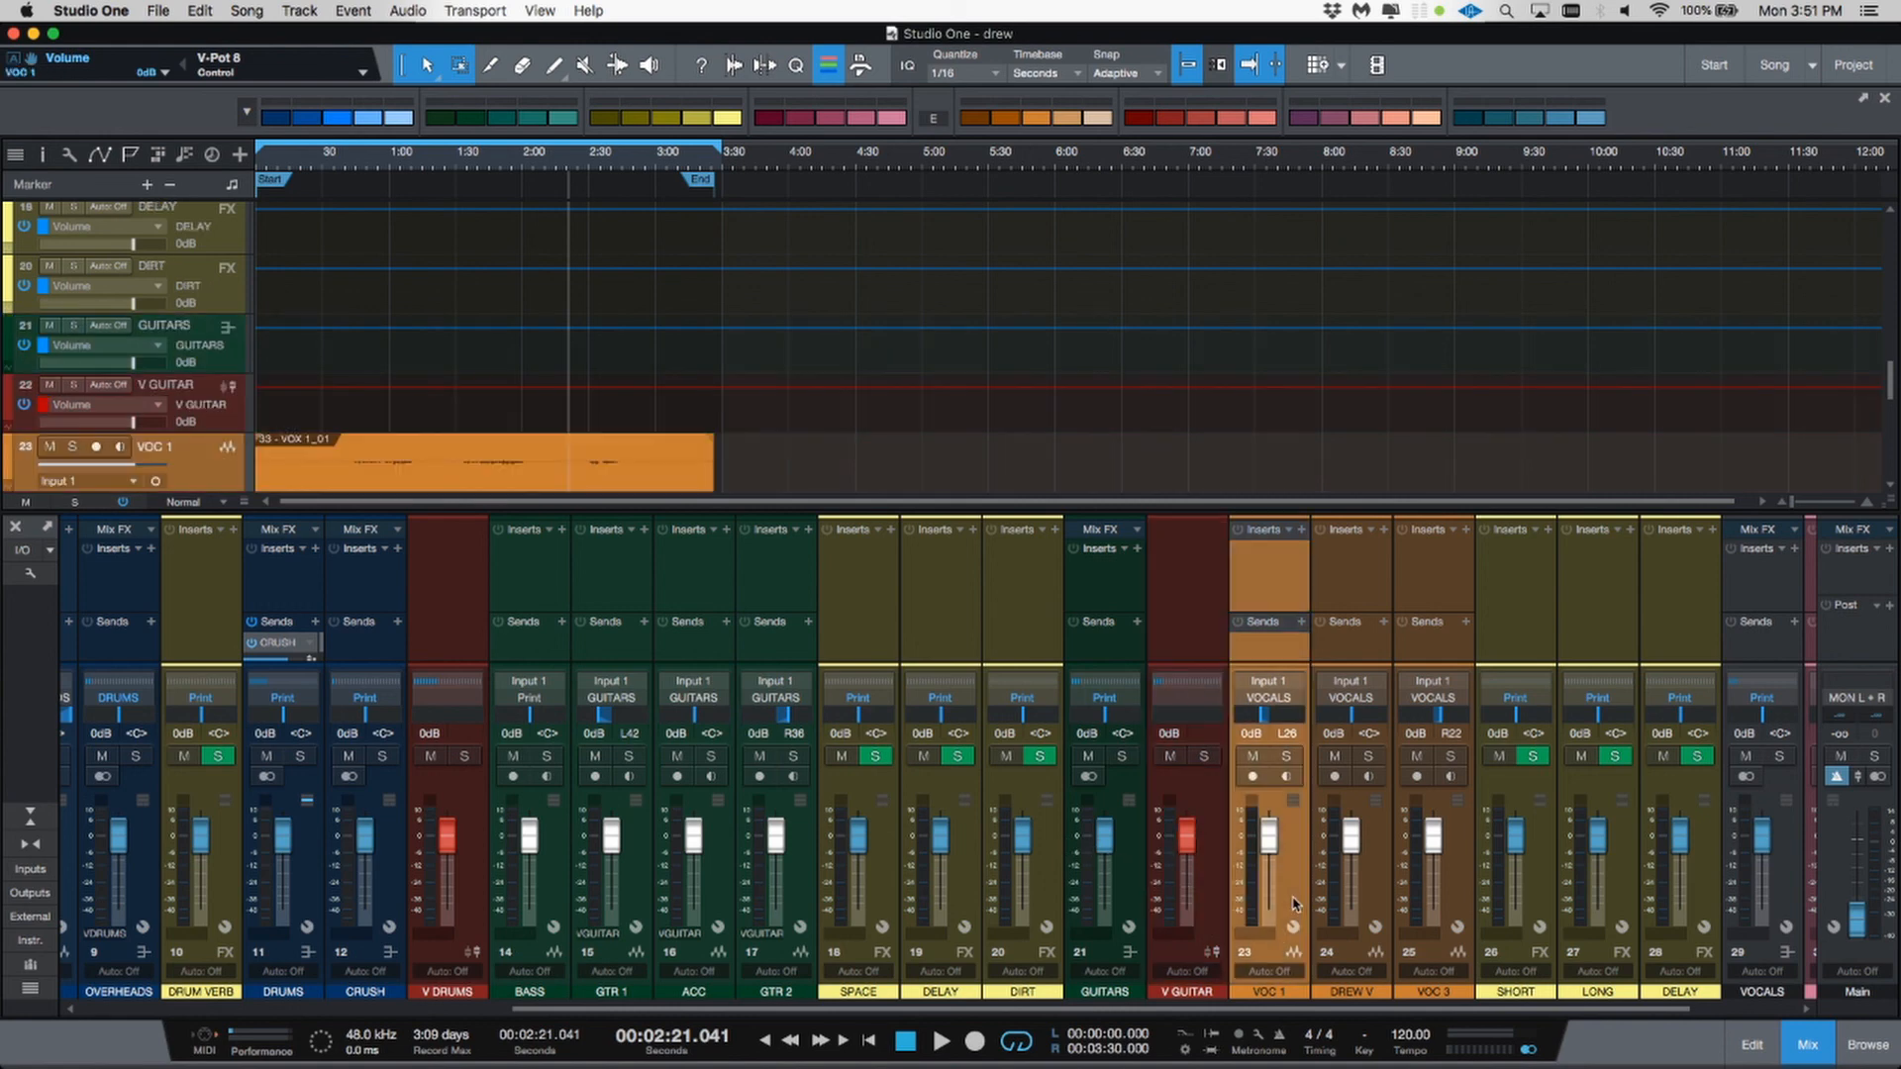
pyautogui.keyDown('shift'); pyautogui.click(1474, 893); pyautogui.keyUp('shift')
pyautogui.rightClick(1457, 879)
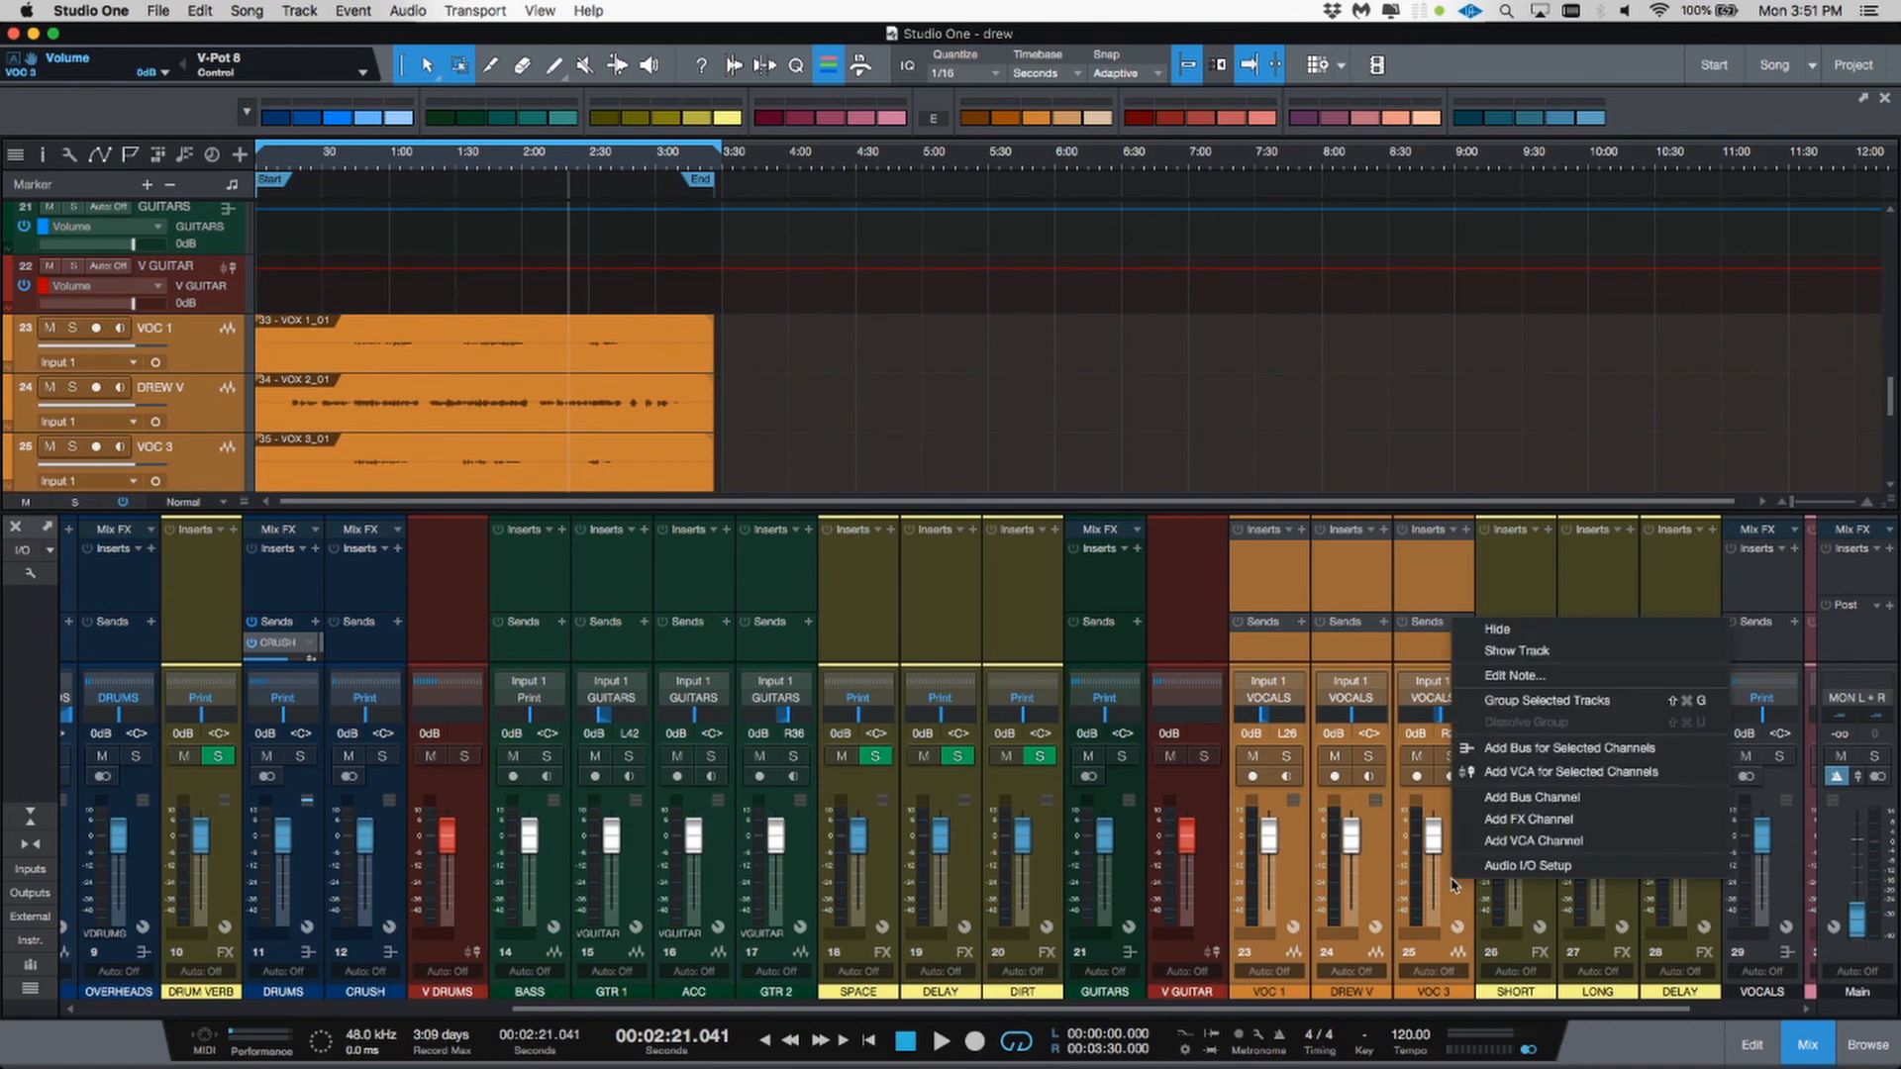
pyautogui.click(1490, 771)
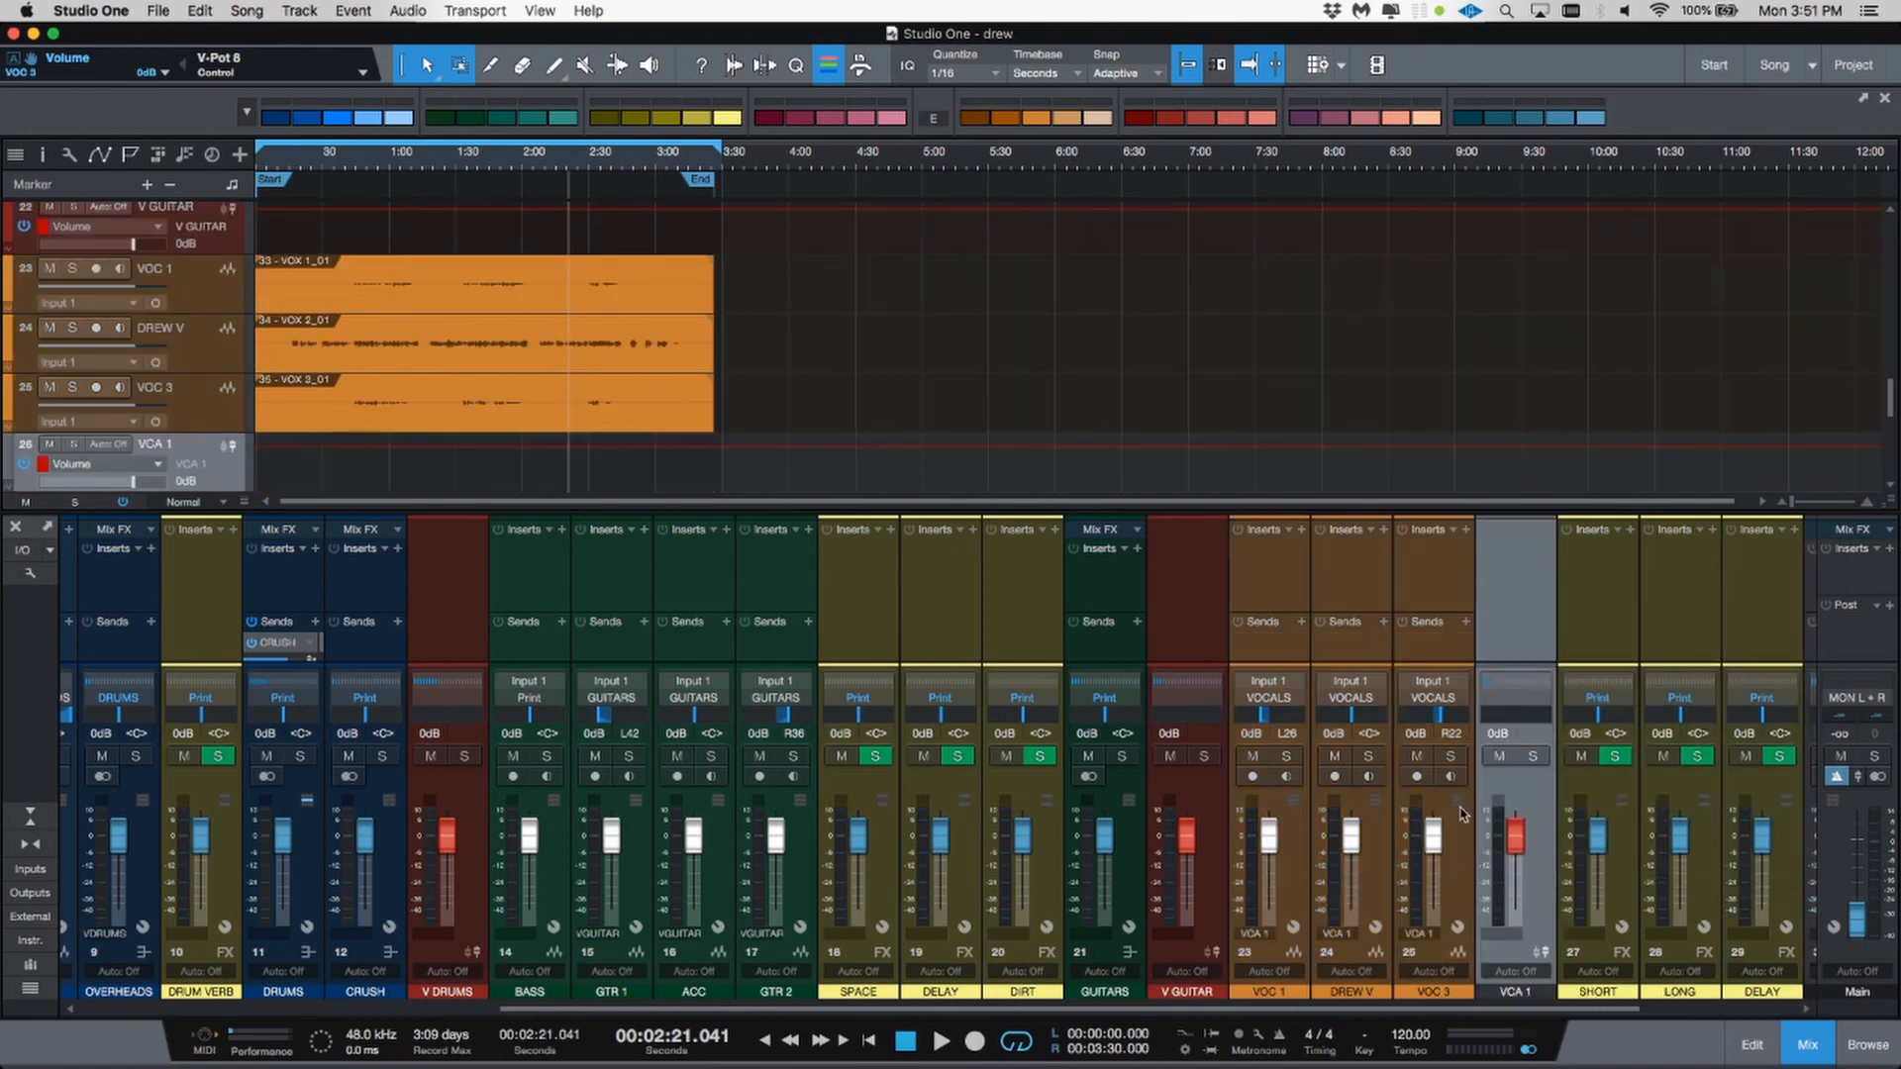
# Step: Rename the new VCA channel V VOC
pyautogui.doubleClick(1525, 990)
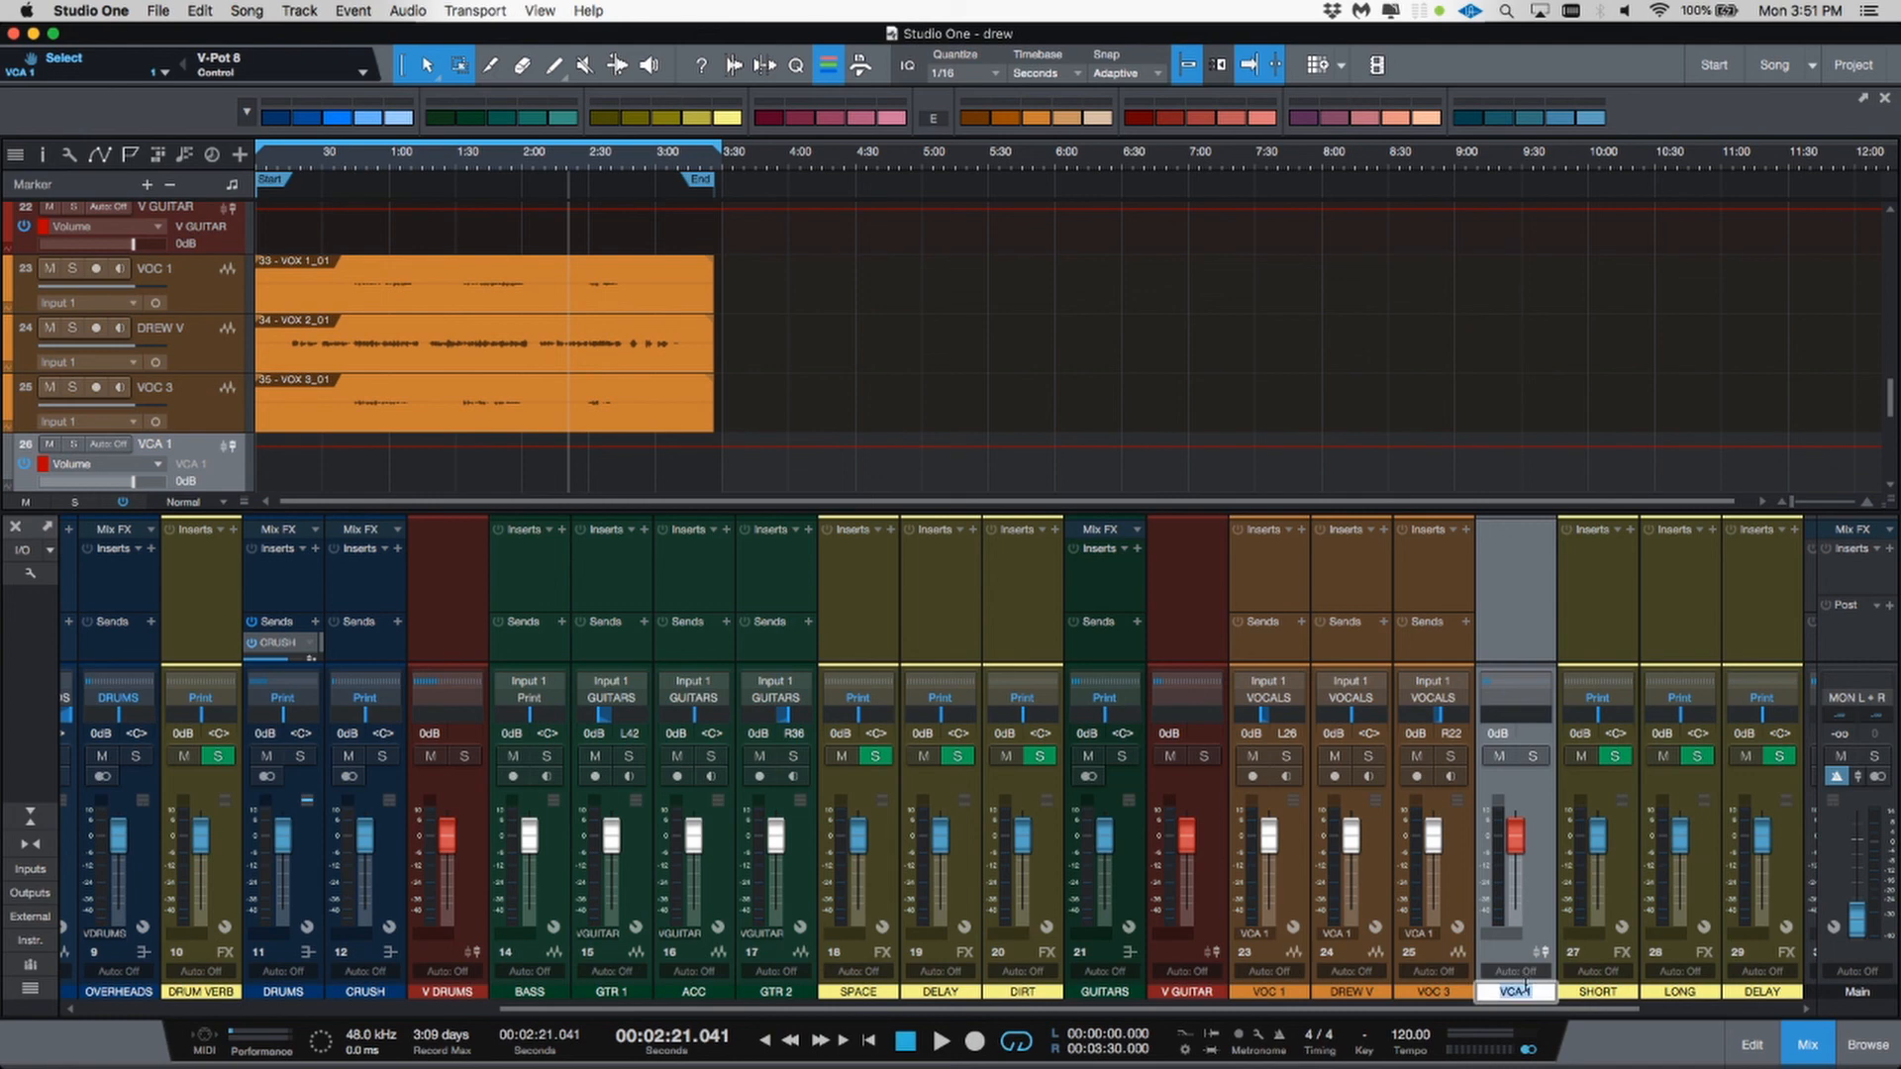
pyautogui.write('V VOC')
pyautogui.press('Return')
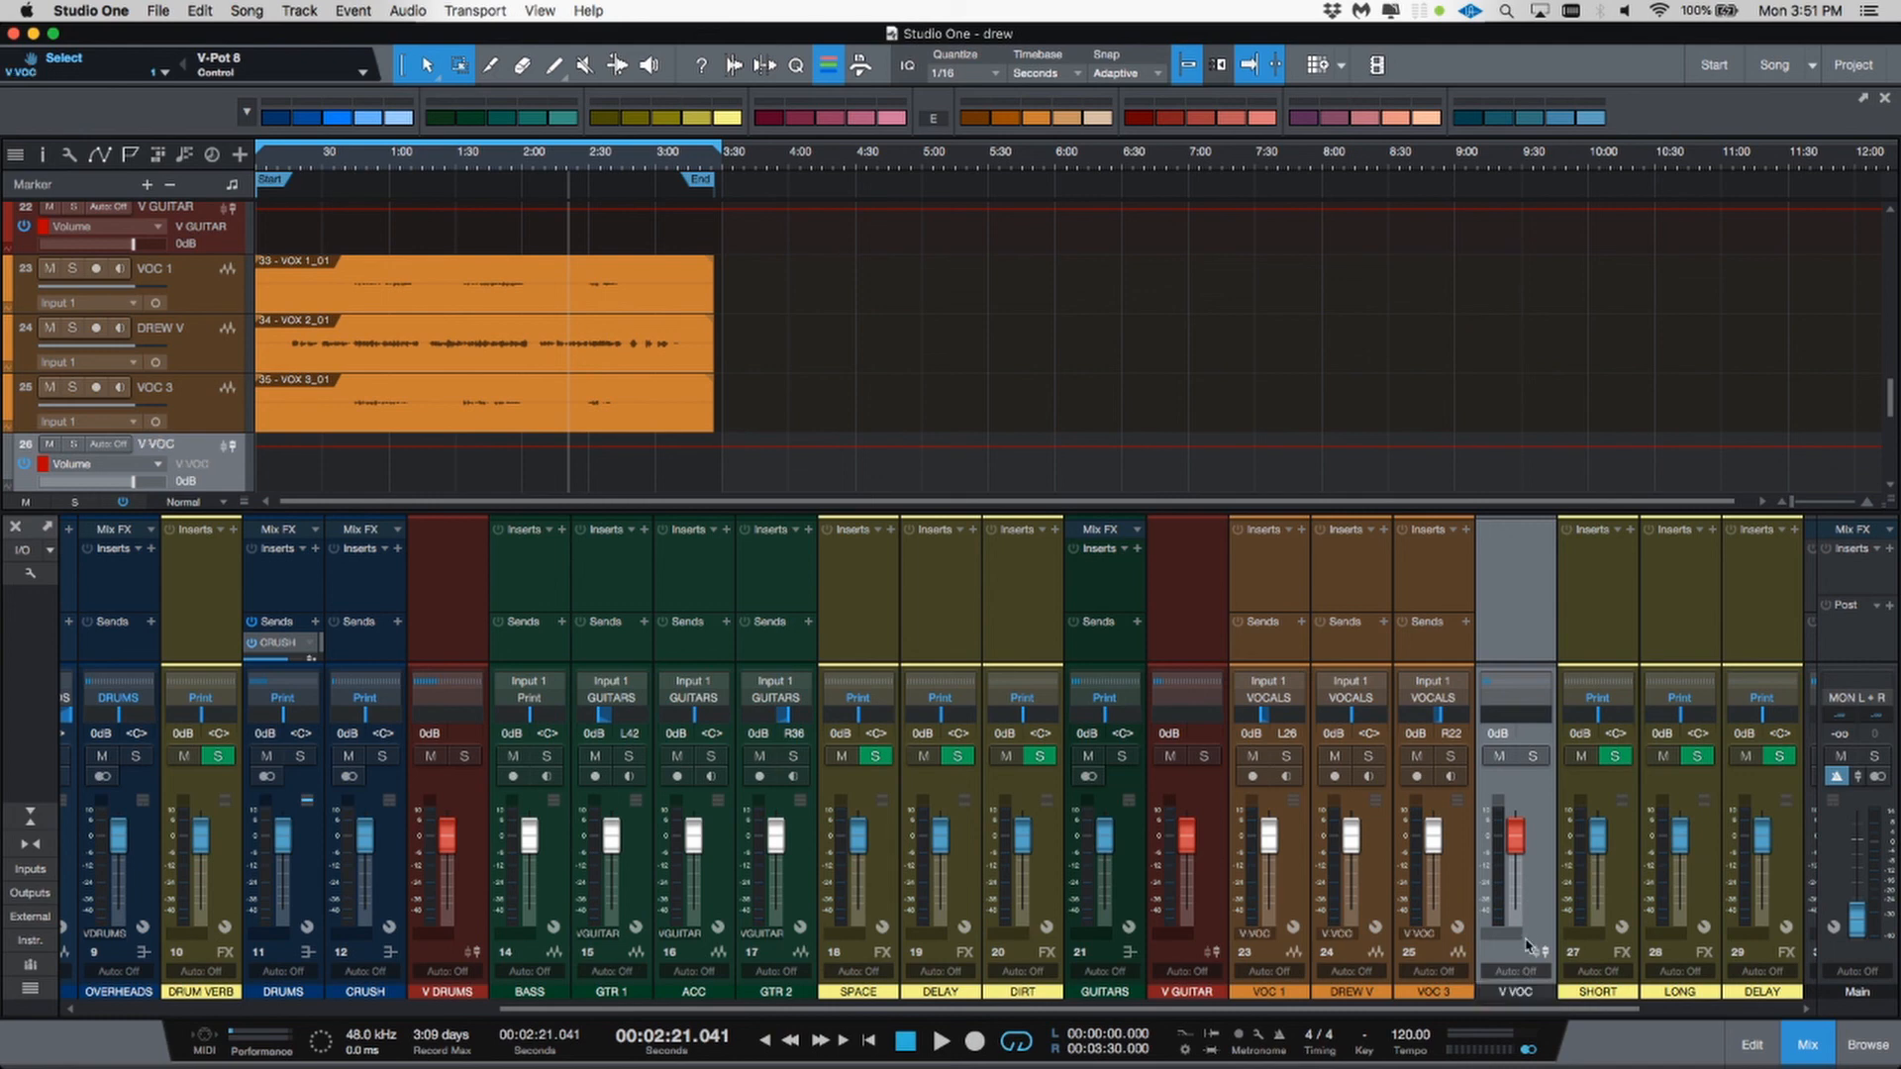
# Step: Move the V VOC VCA channel after the VOCALS channel and color it red
pyautogui.hscroll(2, 1762, 930)
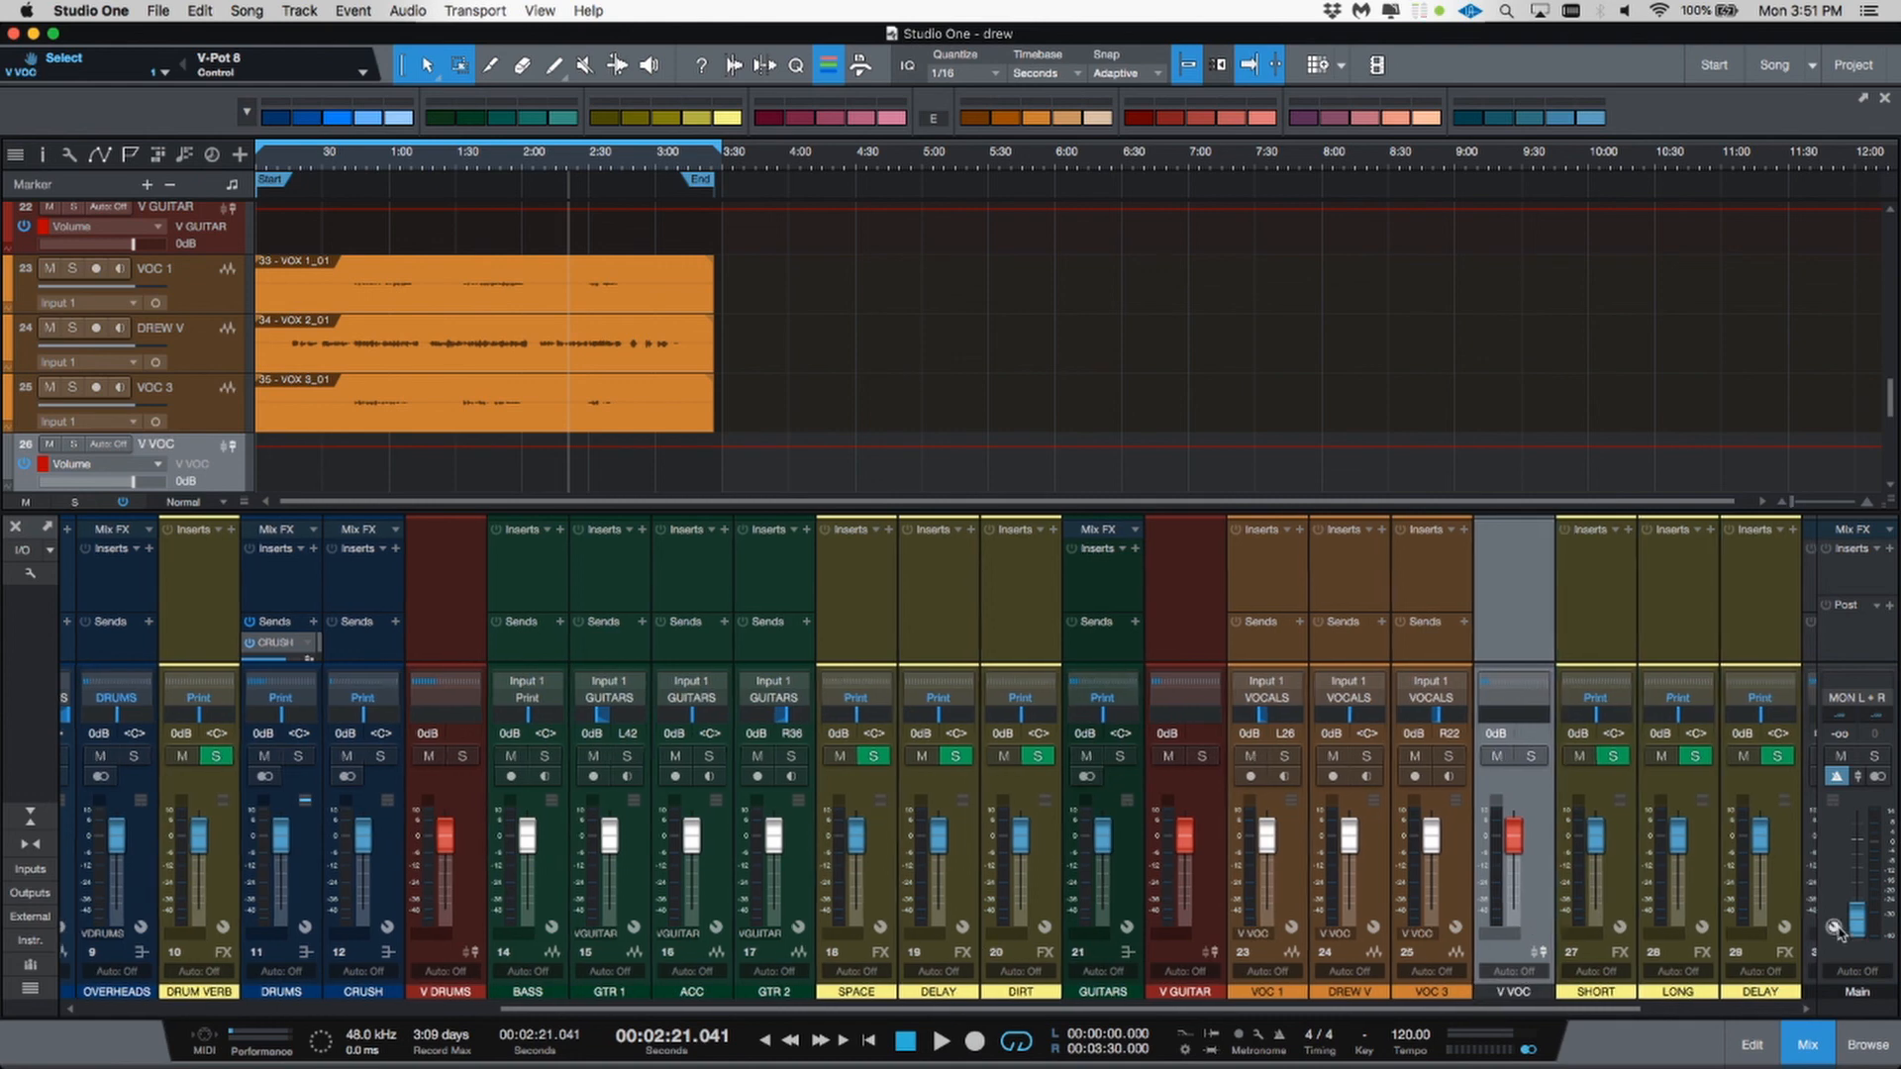
pyautogui.moveTo(1840, 936); pyautogui.dragTo(1768, 940)
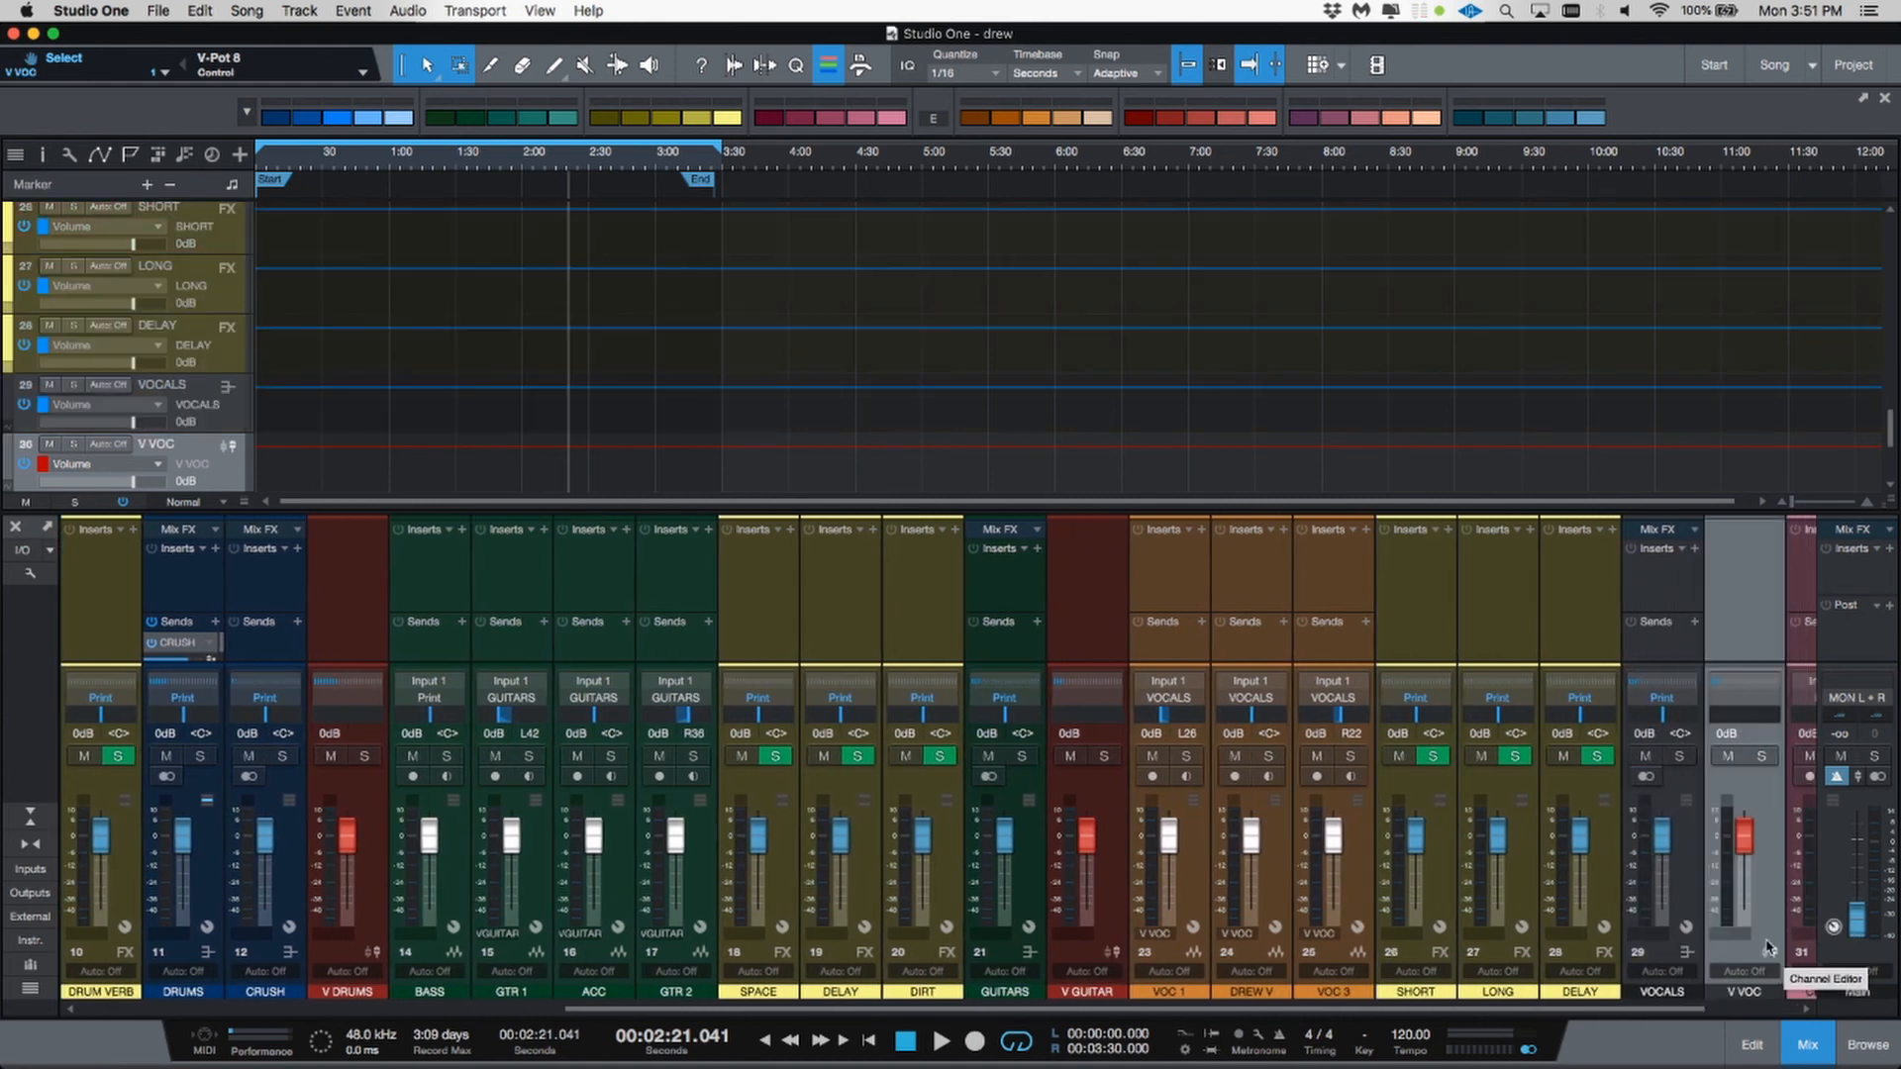
pyautogui.click(1176, 119)
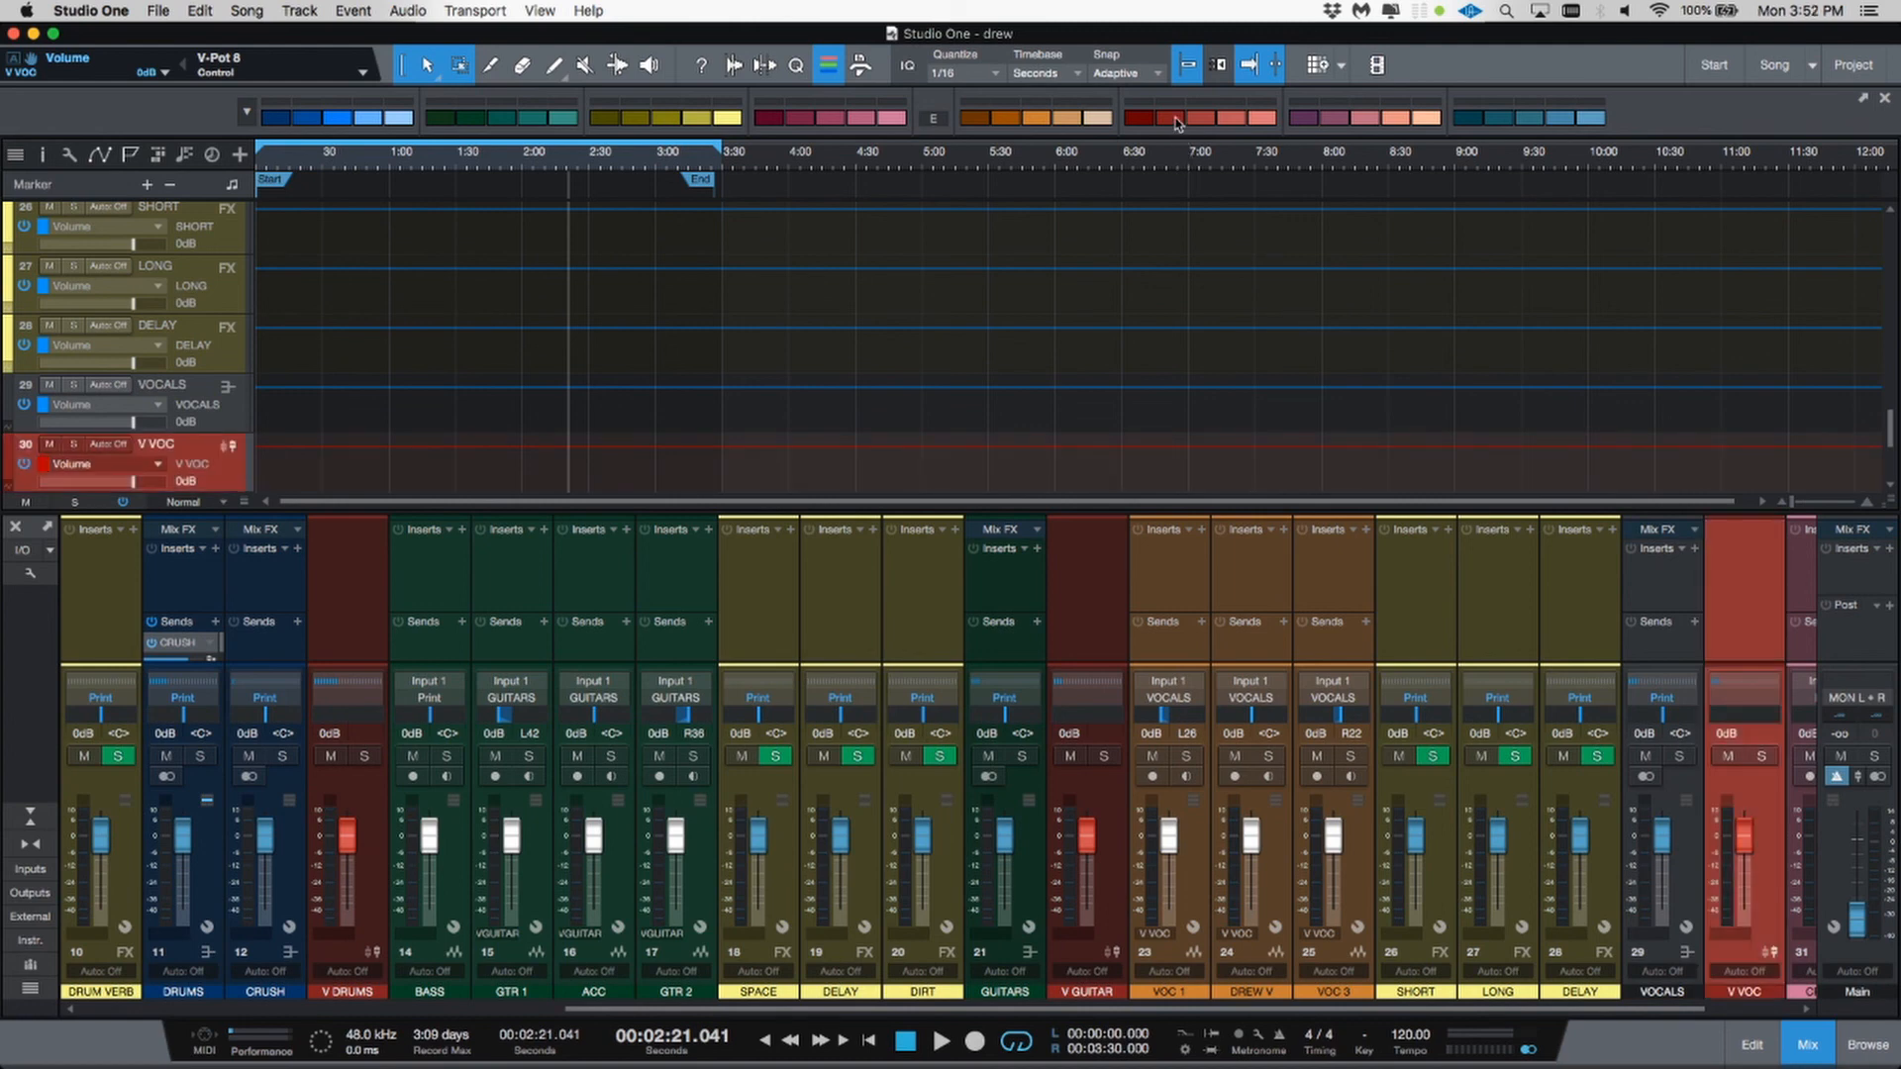